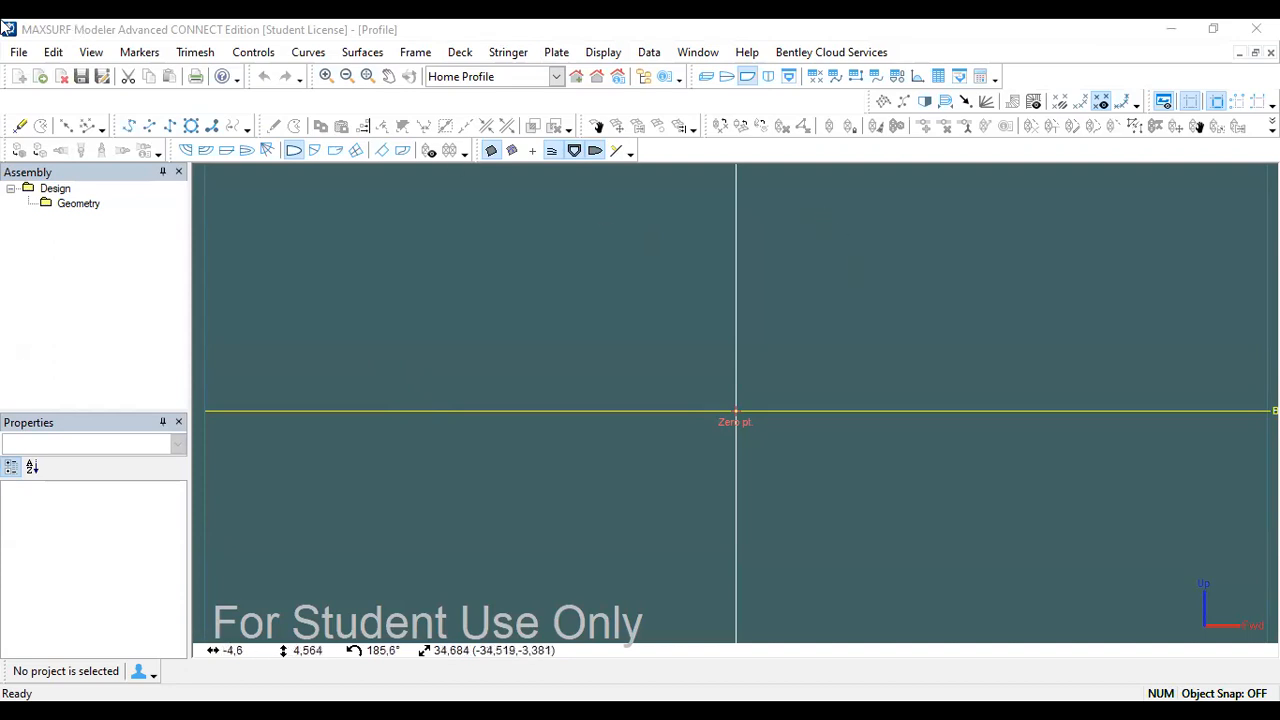
{"action": "left_click", "coordinate": [42, 77]}
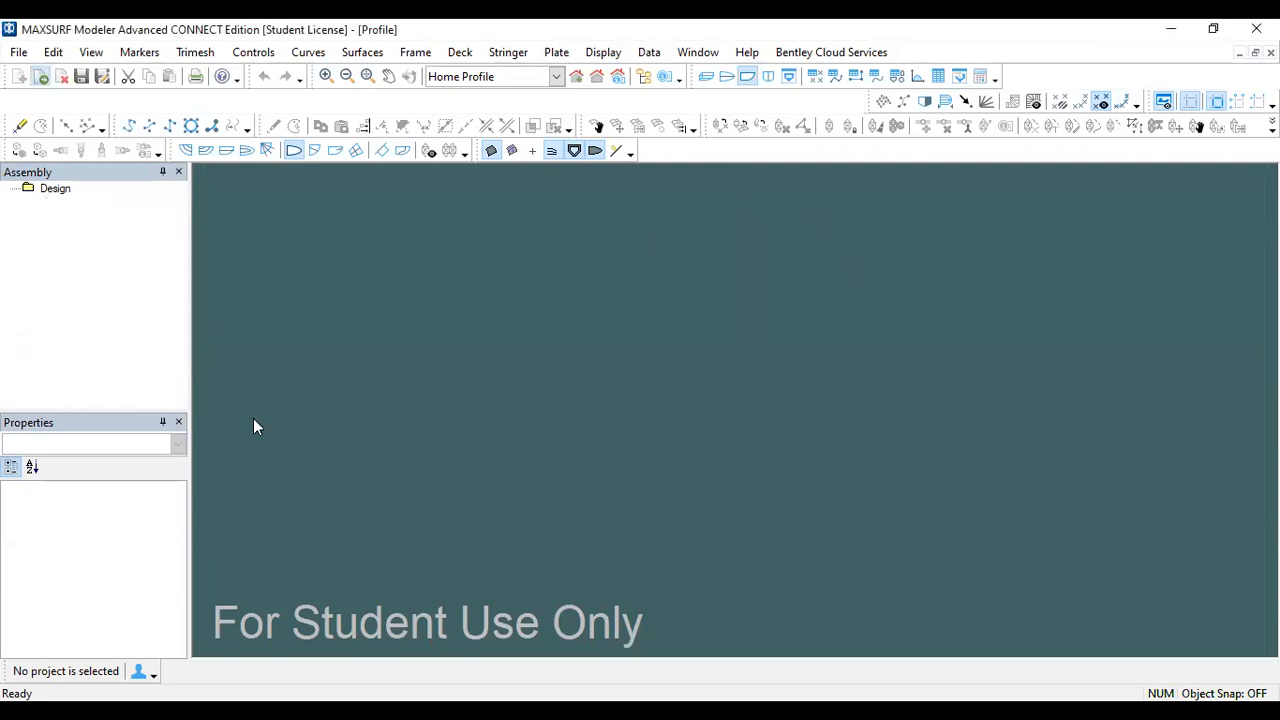
{"action": "scroll", "coordinate": [362, 420], "scroll_direction": "down", "scroll_amount": 5}
{"action": "left_click", "coordinate": [424, 409]}
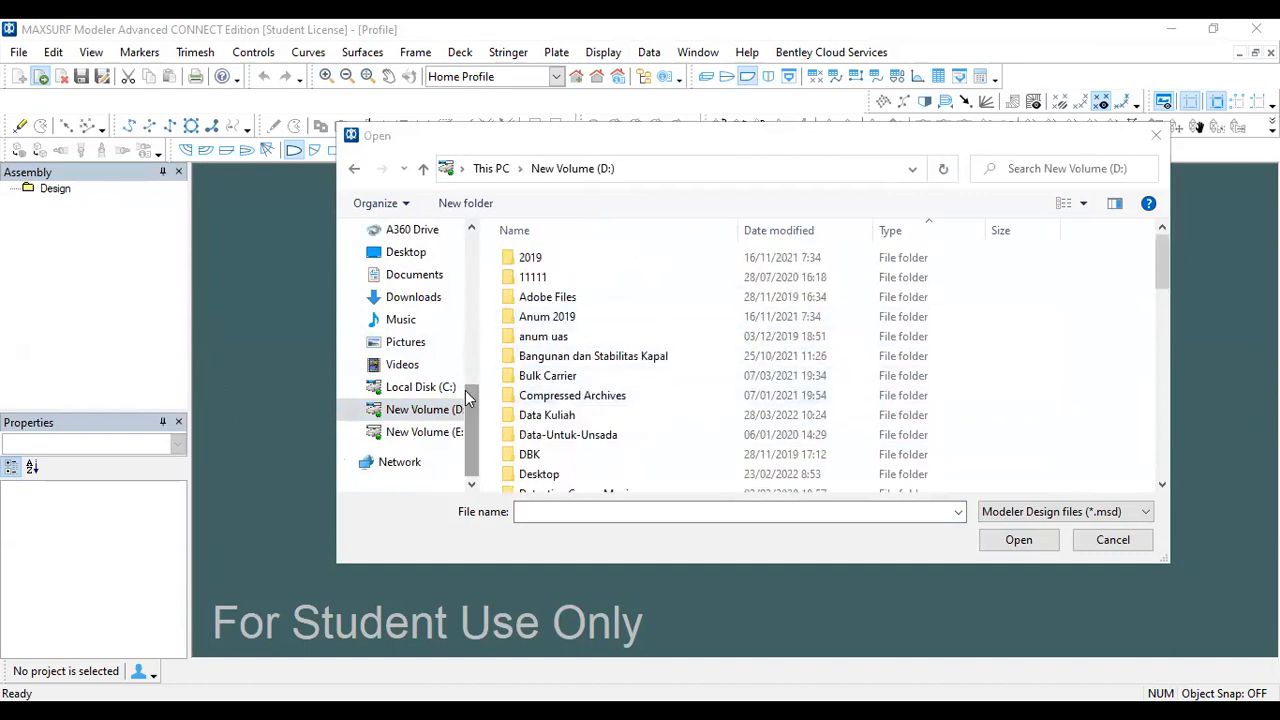
{"action": "left_click", "coordinate": [420, 387]}
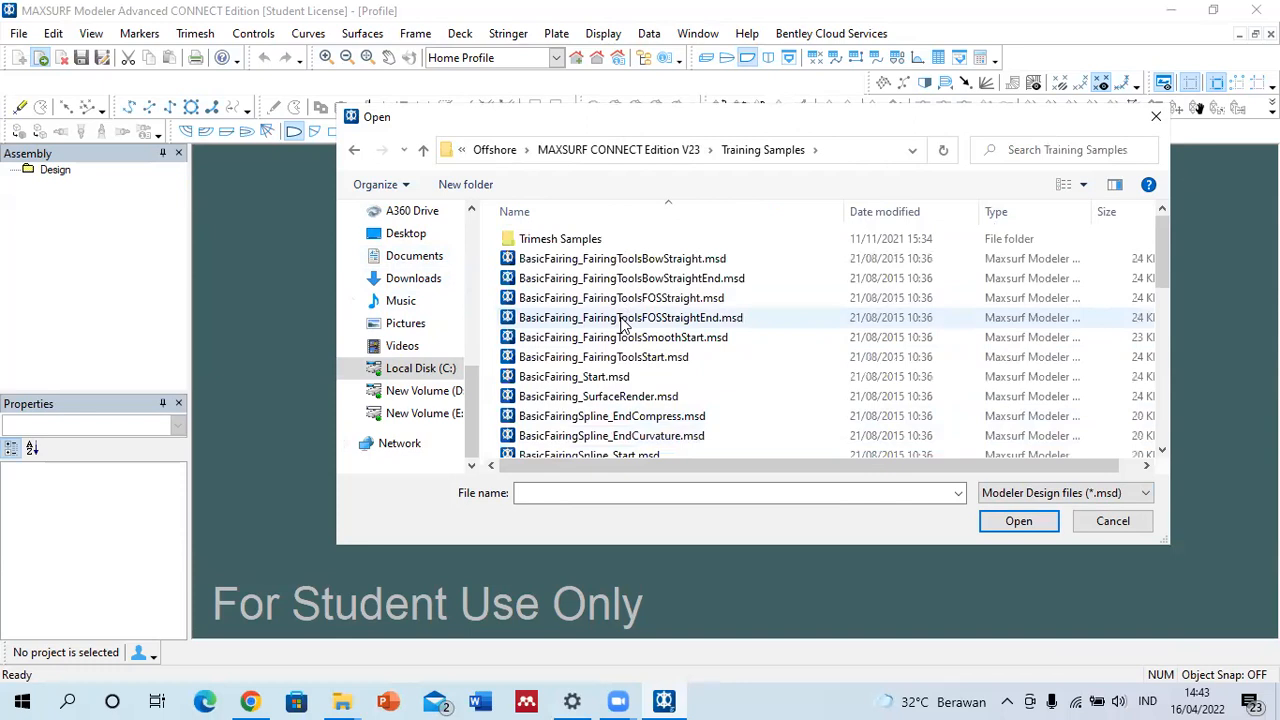
{"action": "double_click", "coordinate": [586, 238]}
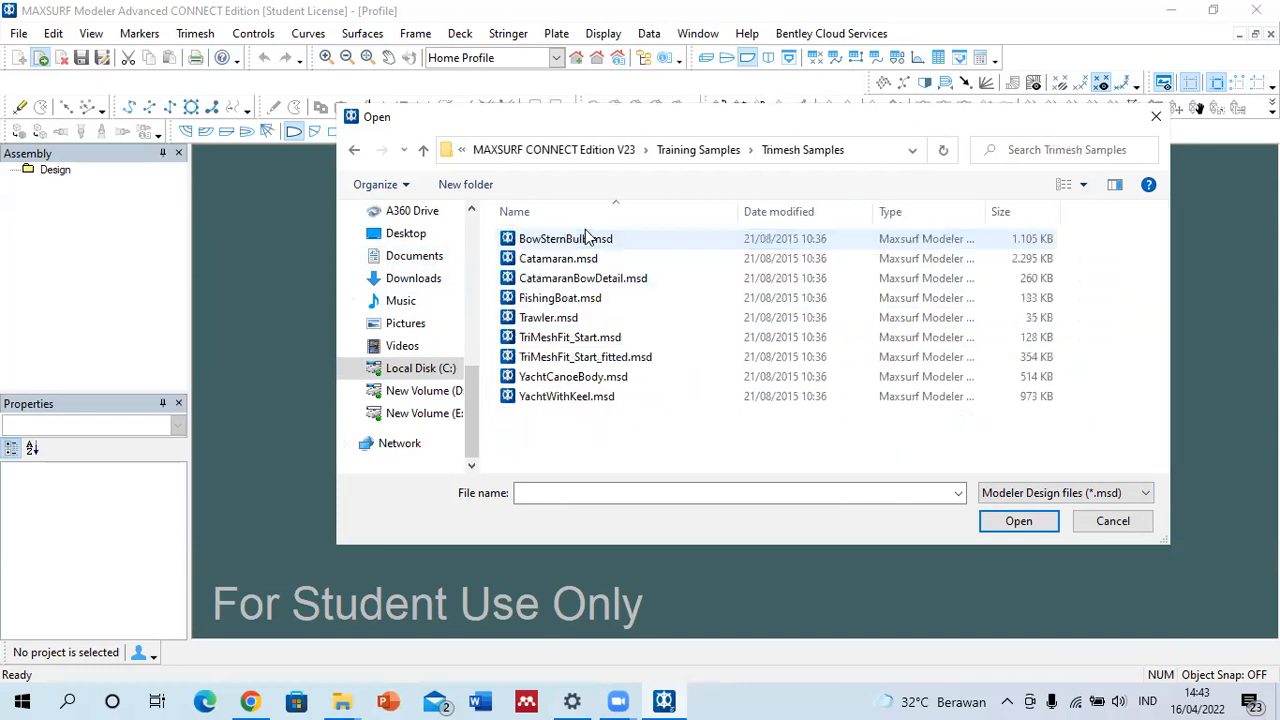
{"action": "left_click", "coordinate": [356, 150]}
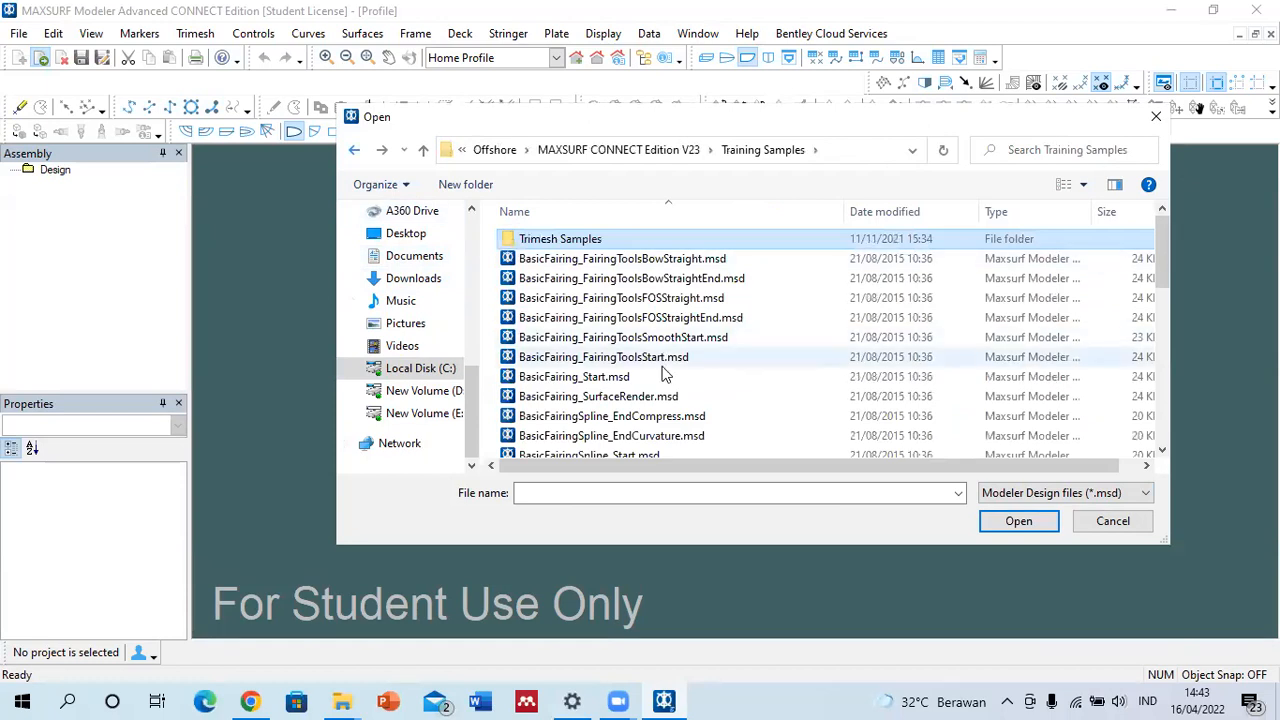
{"action": "scroll", "coordinate": [663, 371], "scroll_direction": "down", "scroll_amount": 5}
{"action": "left_click", "coordinate": [1156, 118]}
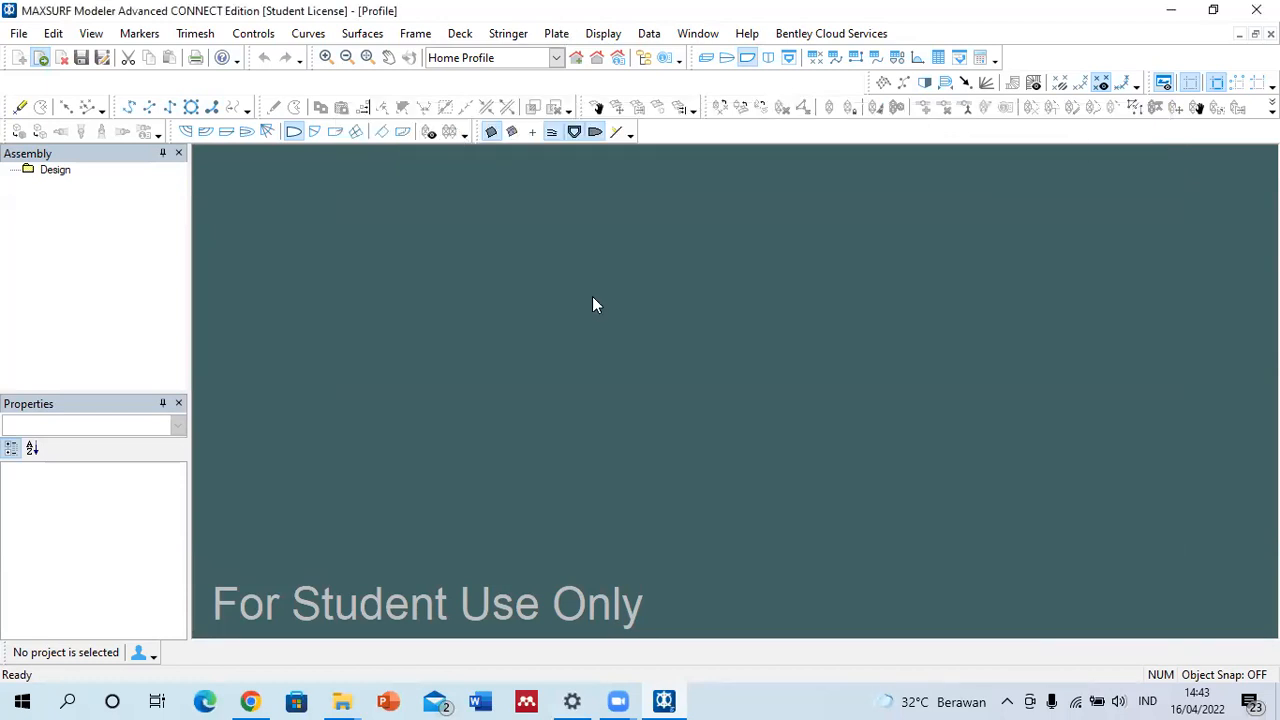
{"action": "left_click", "coordinate": [19, 58]}
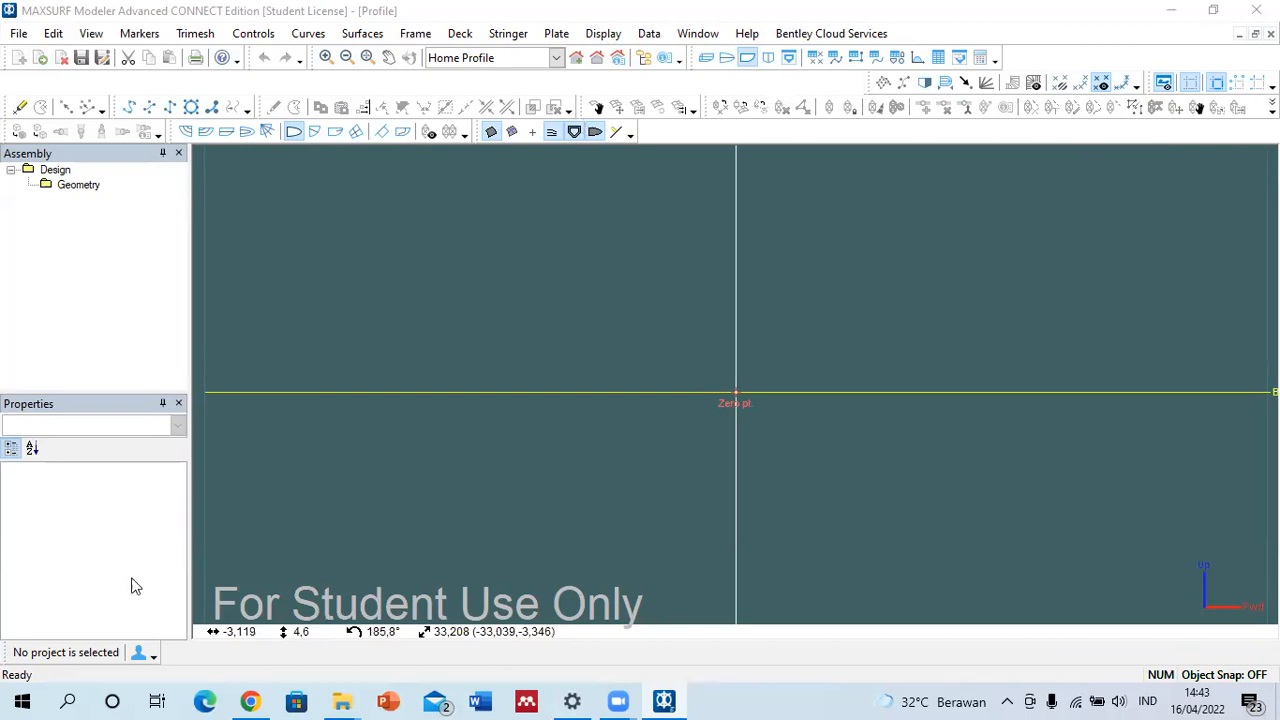
- Open ModelerManual.pdf from the MAXSURF CONnECT Edition V23 program folder in File Explorer
{"action": "left_click", "coordinate": [342, 701]}
{"action": "double_click", "coordinate": [323, 210]}
{"action": "left_click", "coordinate": [336, 352]}
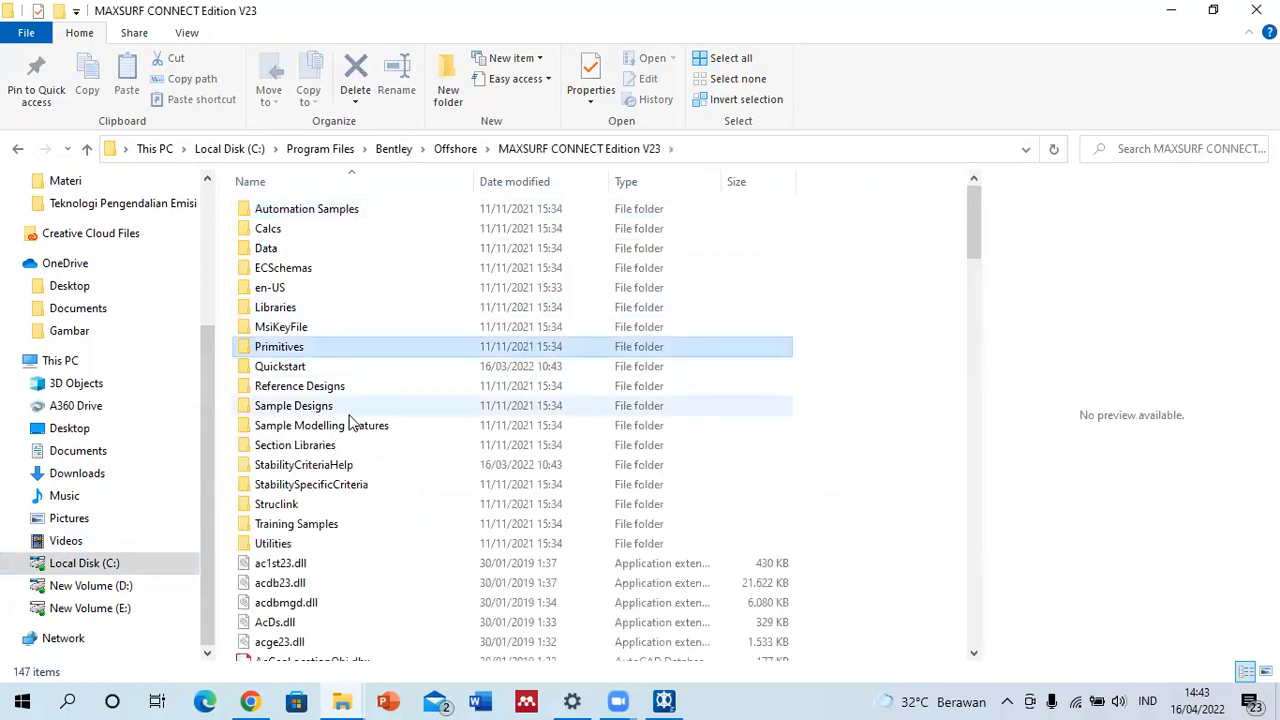
{"action": "scroll", "coordinate": [350, 418], "scroll_direction": "down", "scroll_amount": 5}
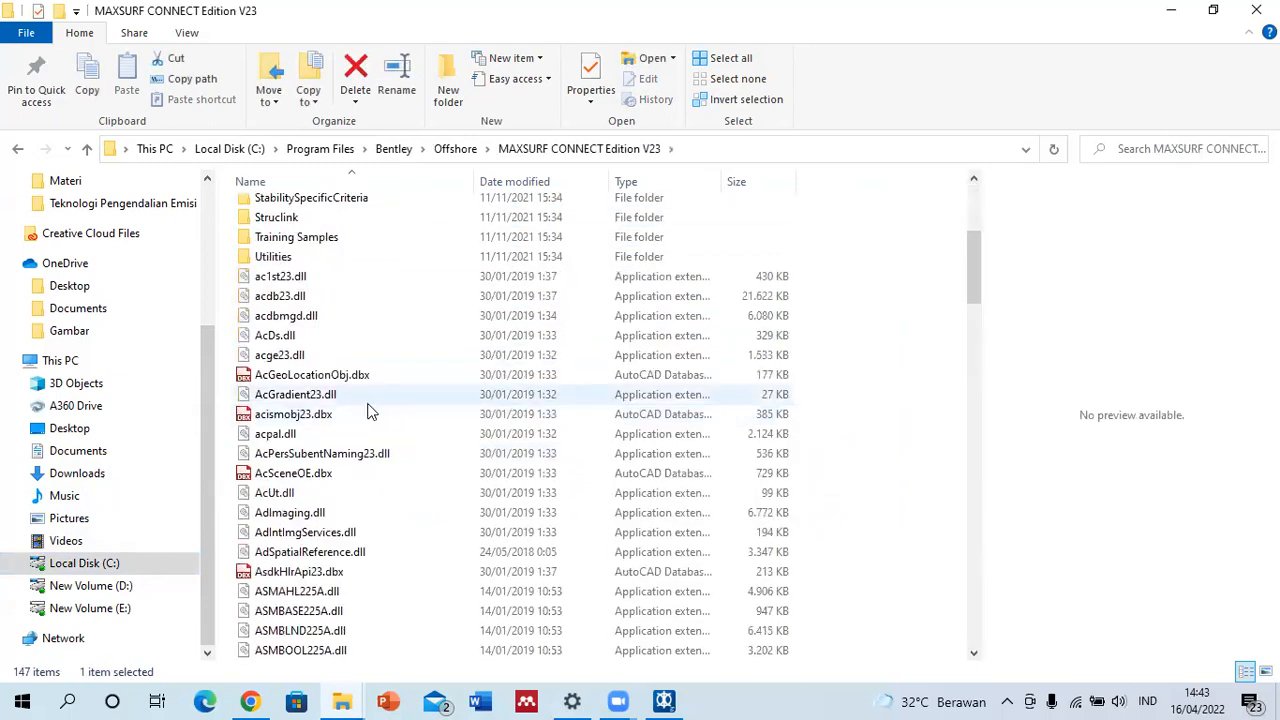
{"action": "scroll", "coordinate": [370, 430], "scroll_direction": "down", "scroll_amount": 3}
{"action": "scroll", "coordinate": [358, 454], "scroll_direction": "down", "scroll_amount": 3}
{"action": "scroll", "coordinate": [358, 454], "scroll_direction": "down", "scroll_amount": 20}
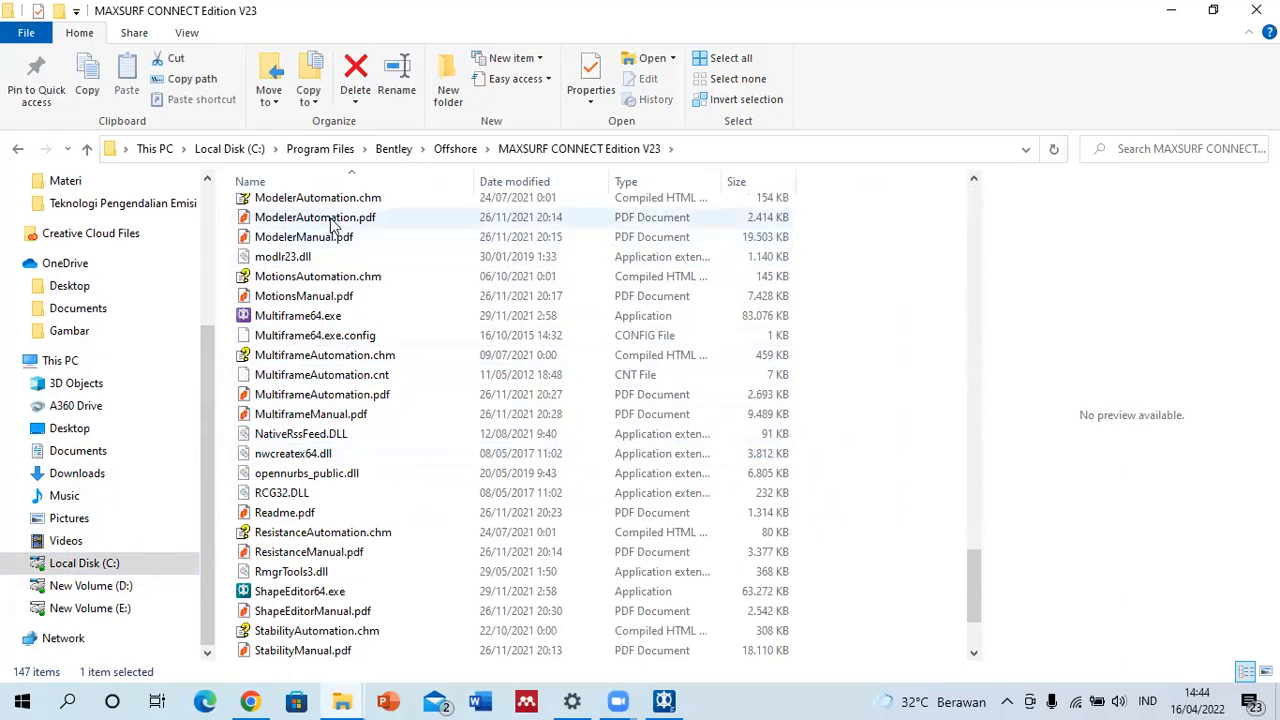
{"action": "left_click", "coordinate": [333, 218]}
{"action": "double_click", "coordinate": [333, 238]}
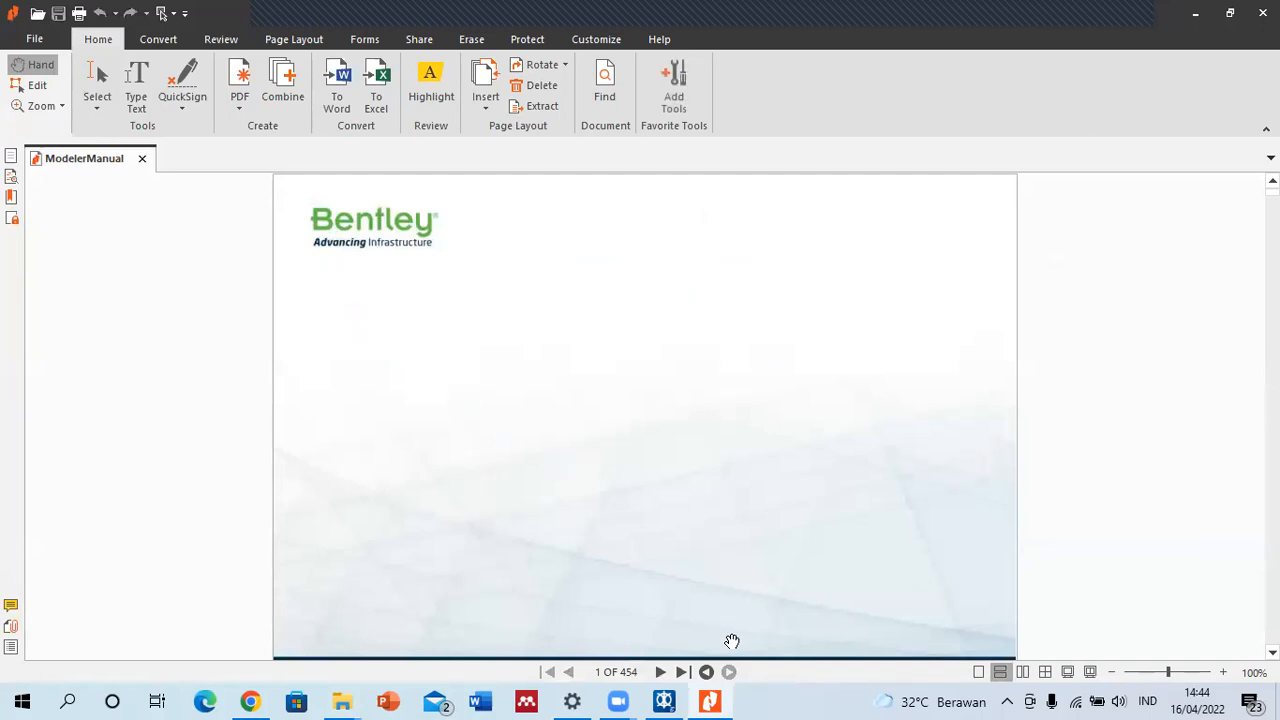
- Look through the manual's table of contents, including the chapters on modeler windows, surfaces, trimeshes and structure
{"action": "scroll", "coordinate": [874, 412], "scroll_direction": "down", "scroll_amount": 5}
{"action": "scroll", "coordinate": [874, 412], "scroll_direction": "down", "scroll_amount": 5}
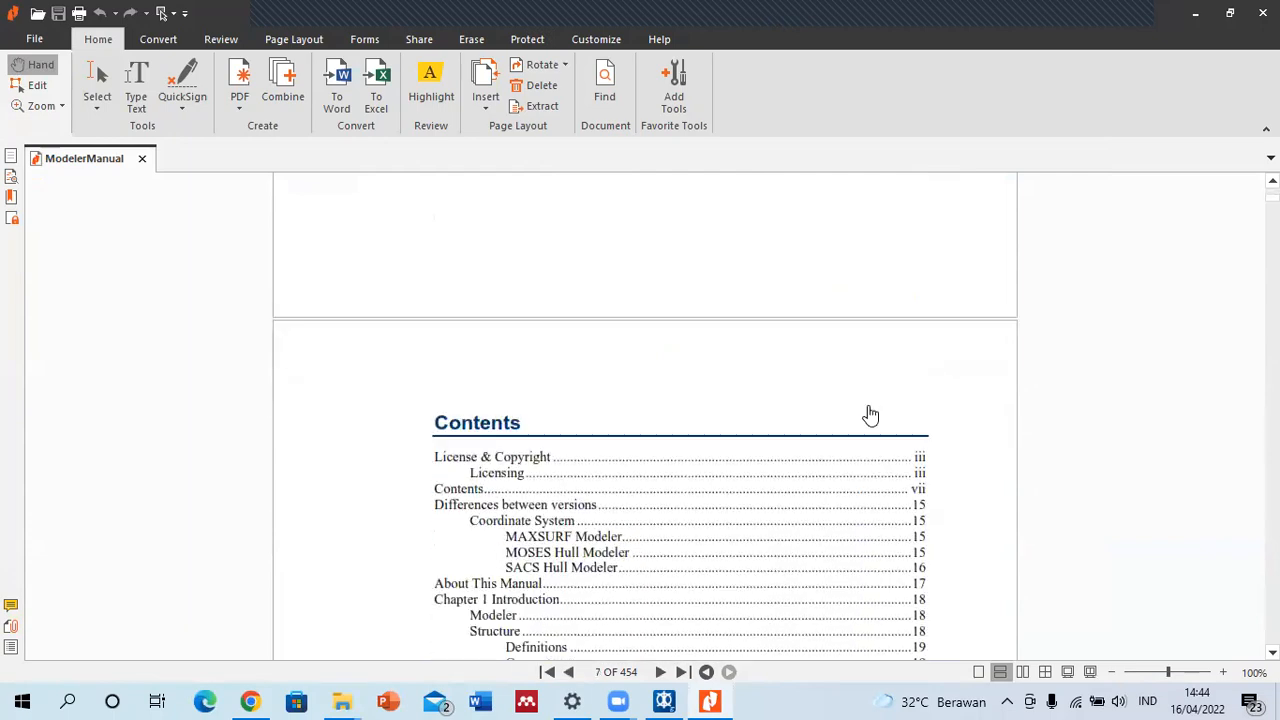
{"action": "scroll", "coordinate": [870, 414], "scroll_direction": "up", "scroll_amount": 2}
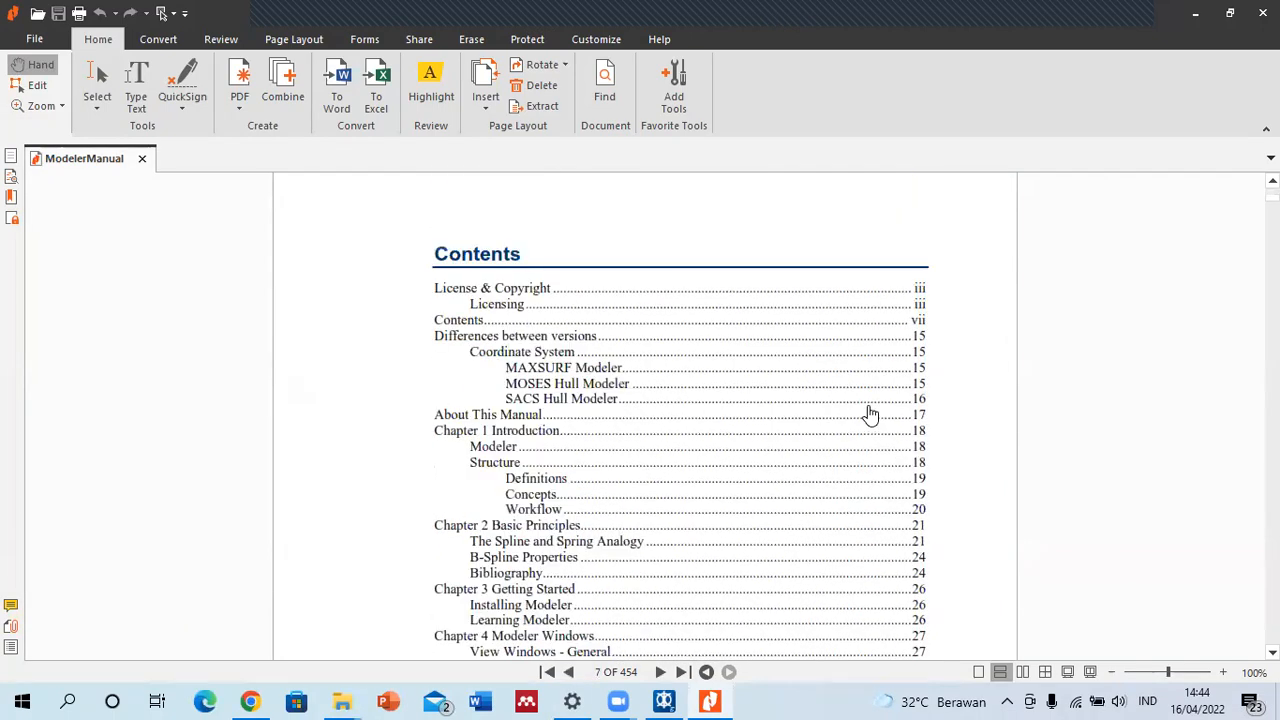
{"action": "scroll", "coordinate": [510, 400], "scroll_direction": "down", "scroll_amount": 20}
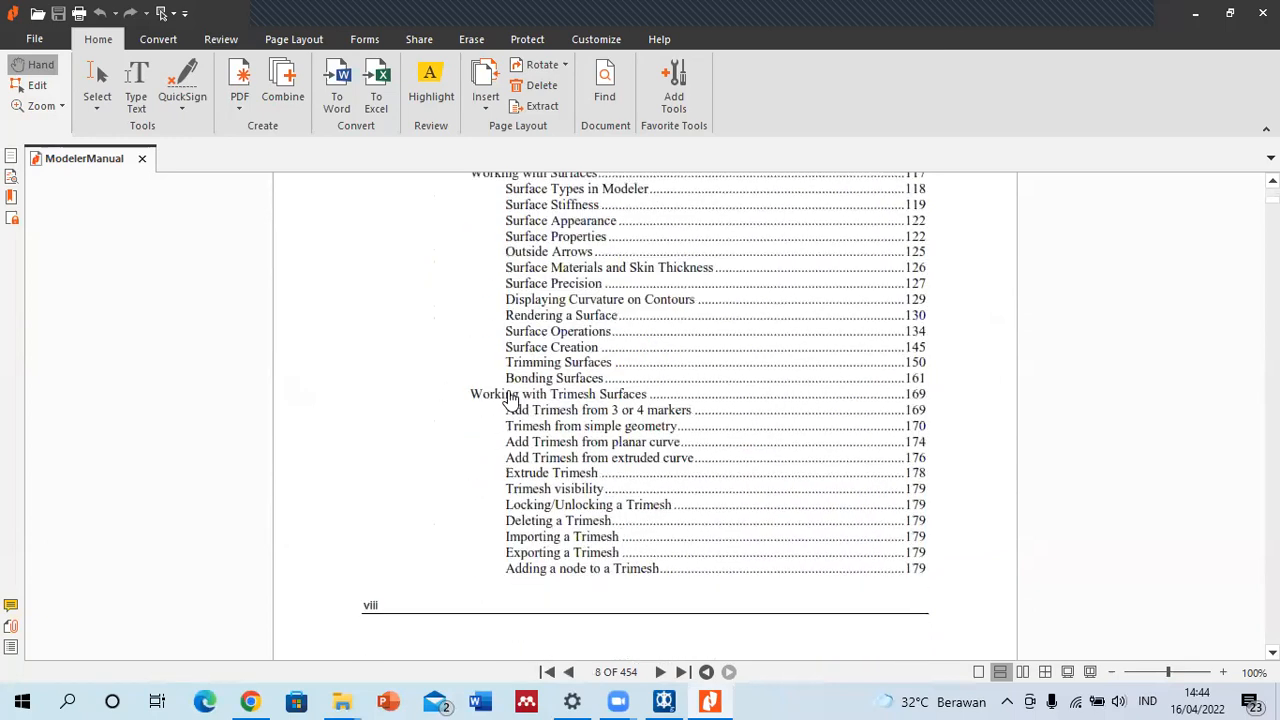
{"action": "scroll", "coordinate": [510, 400], "scroll_direction": "down", "scroll_amount": 10}
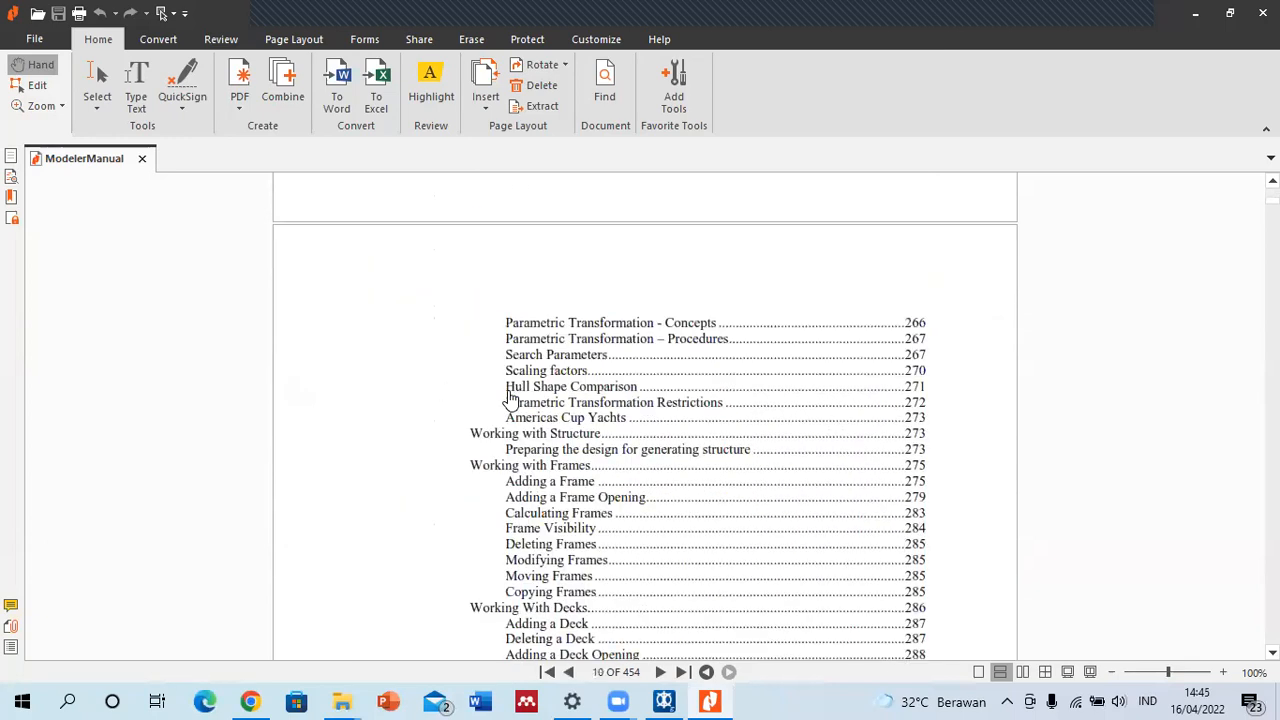
{"action": "scroll", "coordinate": [512, 400], "scroll_direction": "down", "scroll_amount": 3}
{"action": "scroll", "coordinate": [514, 400], "scroll_direction": "up", "scroll_amount": 20}
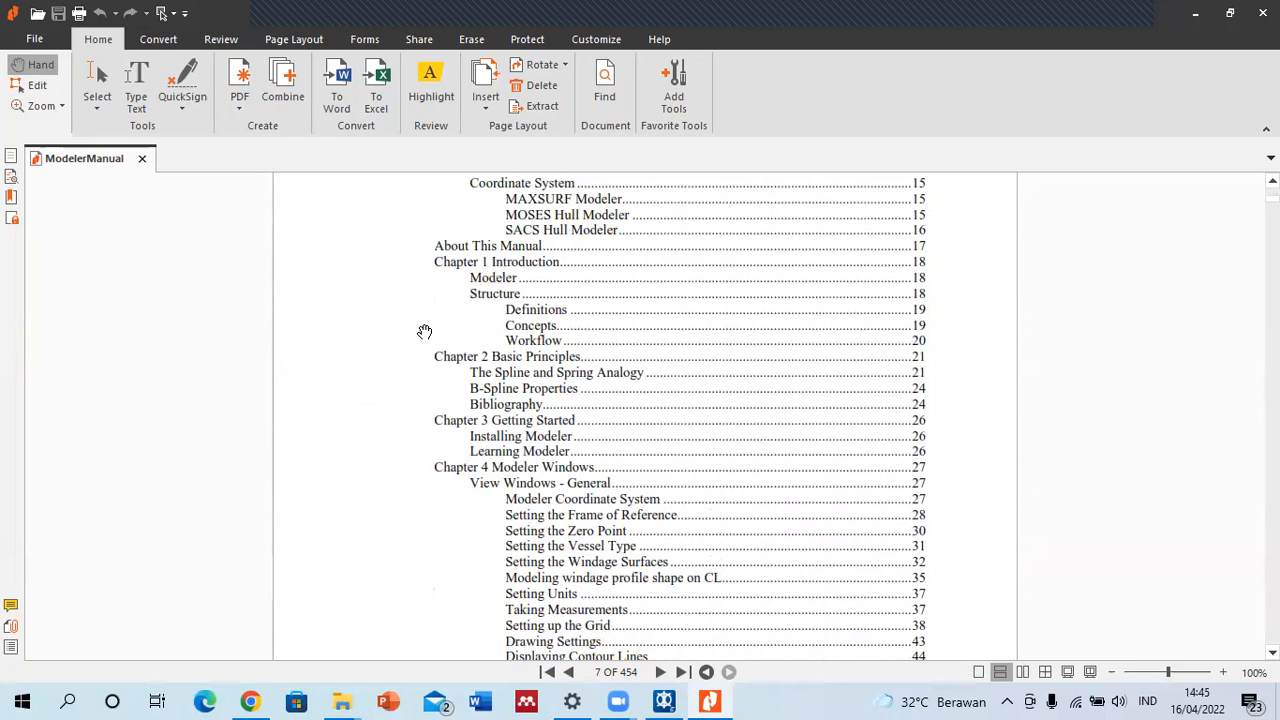
{"action": "scroll", "coordinate": [429, 356], "scroll_direction": "down", "scroll_amount": 3}
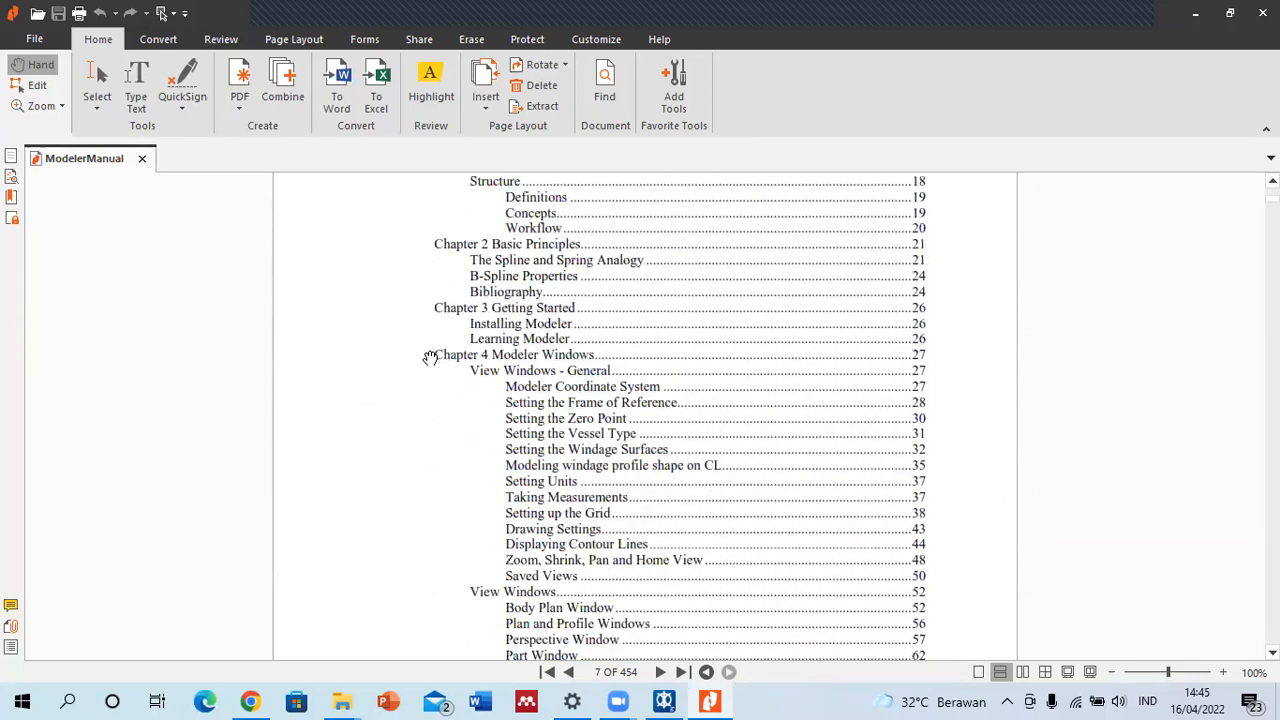
{"action": "scroll", "coordinate": [430, 340], "scroll_direction": "down", "scroll_amount": 20}
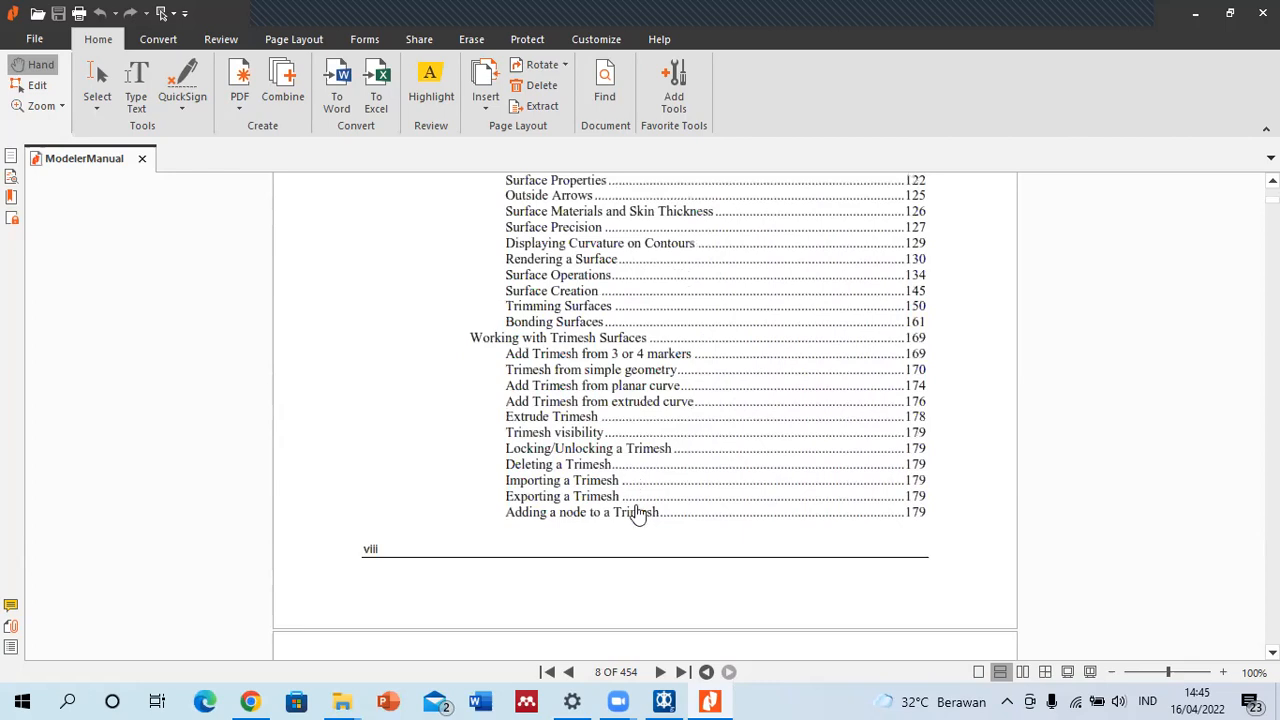
- Switch back to MAXSURF Modeler and review the options for importing markers, including DXF
{"action": "left_click", "coordinate": [666, 700]}
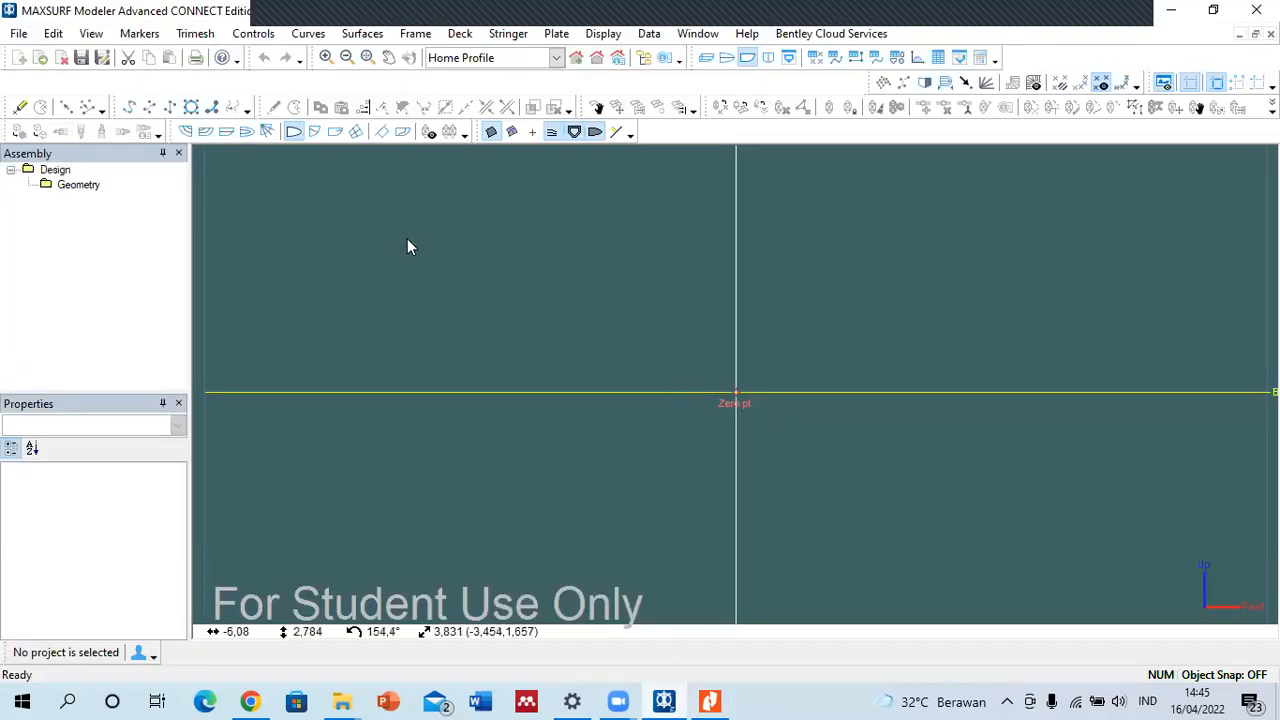
{"action": "left_click", "coordinate": [140, 33]}
{"action": "left_click", "coordinate": [690, 297]}
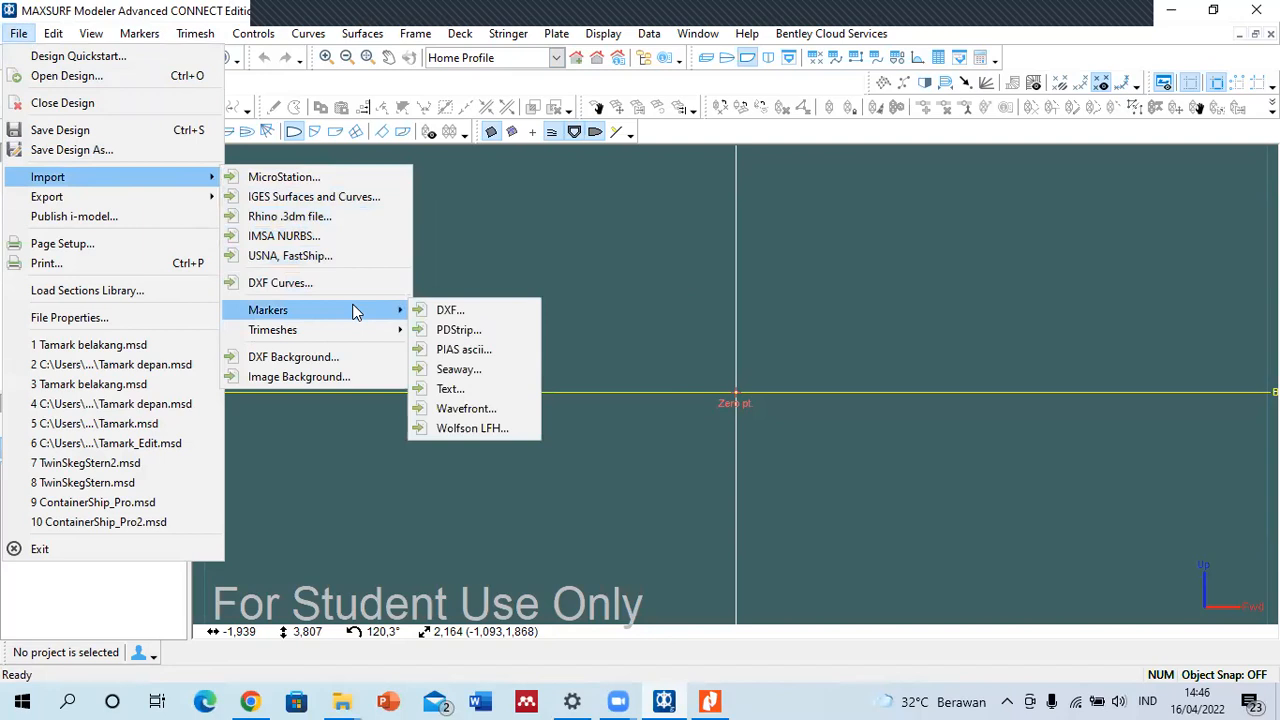
{"action": "left_click", "coordinate": [441, 313]}
- Open the design Import dxf Markers-Generate TriMesh-Supply Boat example.msd from the Training Samples folder
{"action": "left_click", "coordinate": [392, 420]}
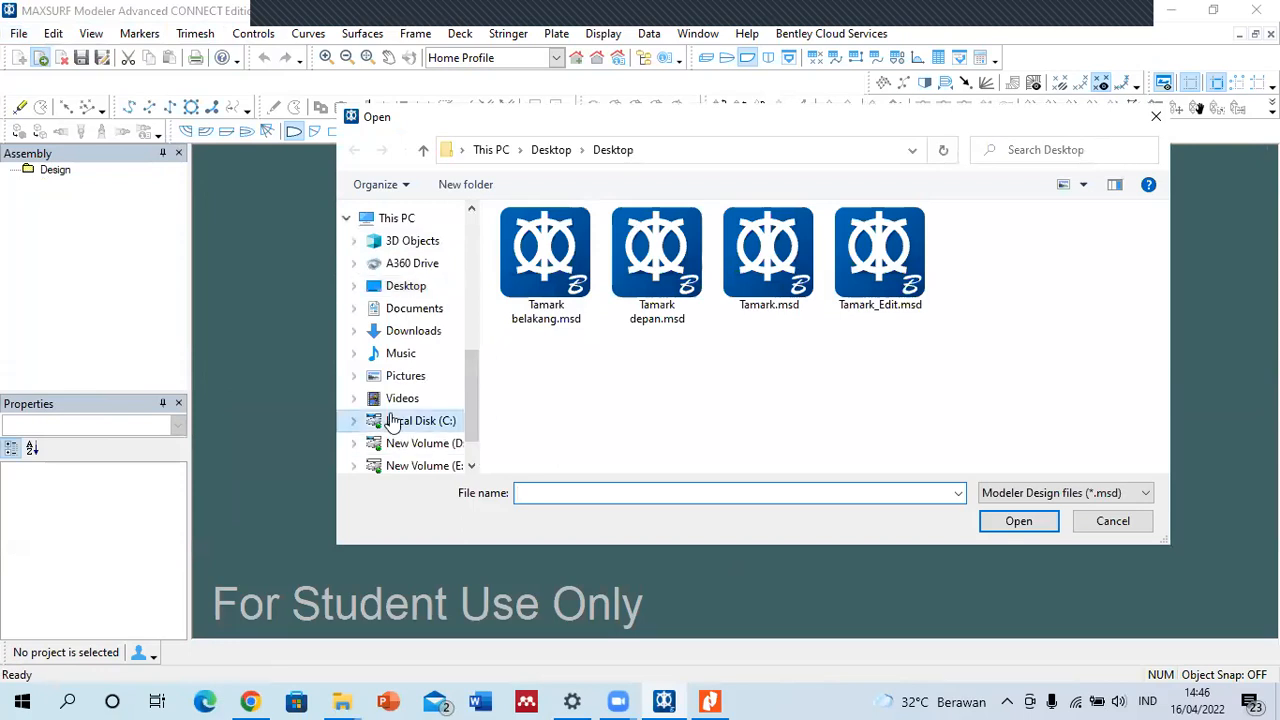
{"action": "scroll", "coordinate": [575, 365], "scroll_direction": "down", "scroll_amount": 1}
{"action": "double_click", "coordinate": [573, 365]}
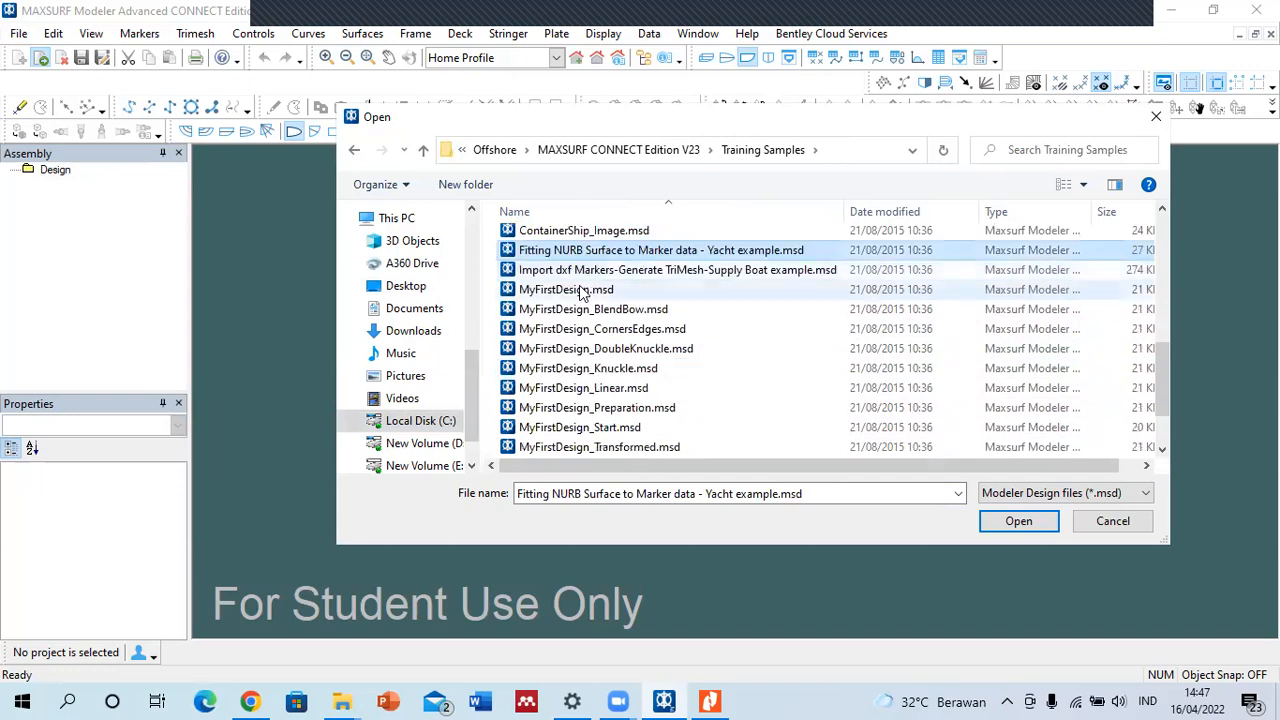
{"action": "left_click", "coordinate": [585, 270]}
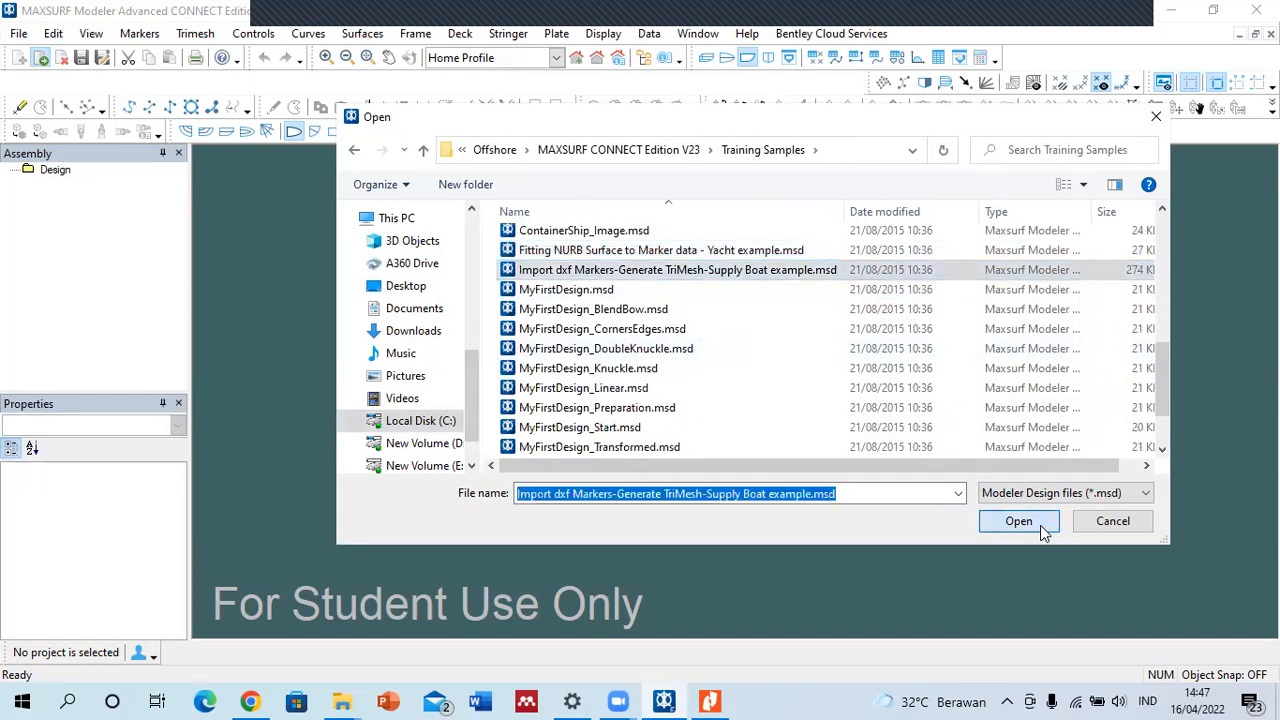
{"action": "left_click", "coordinate": [1040, 522]}
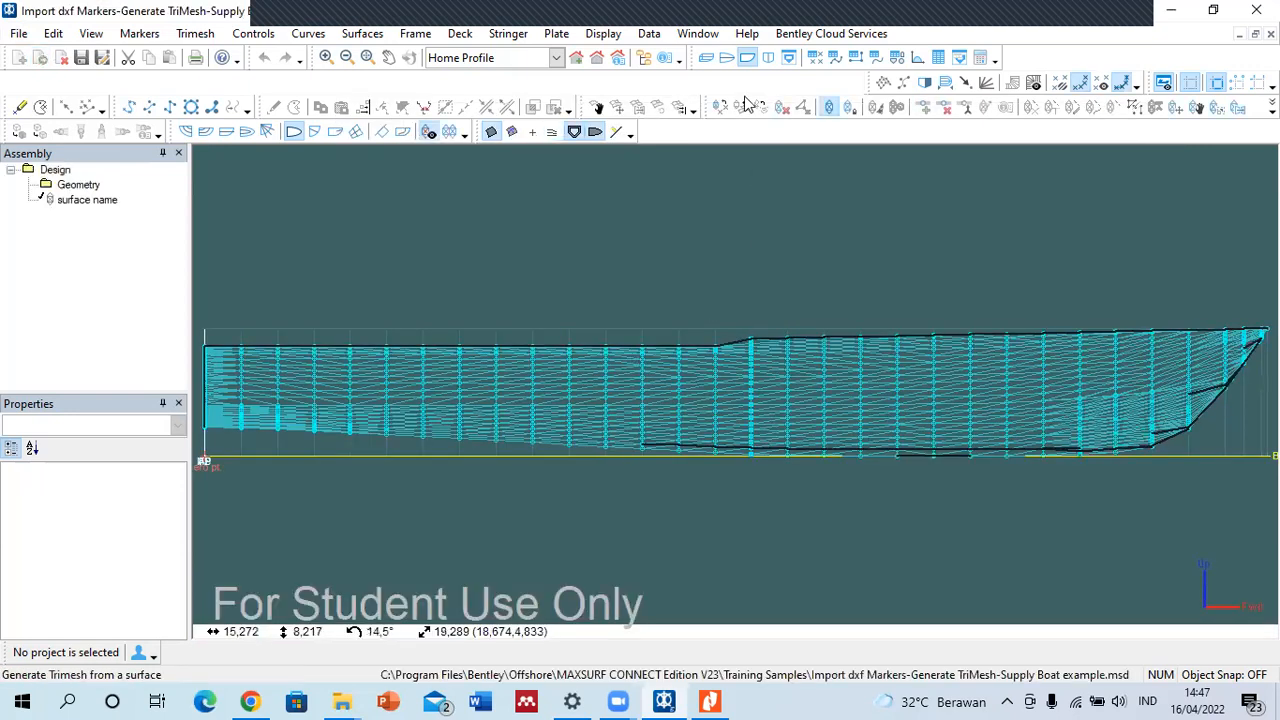
- Show the supply boat hull in the Perspective view with rendering off, pitched so that its stern and side face the viewer
{"action": "left_click", "coordinate": [705, 58]}
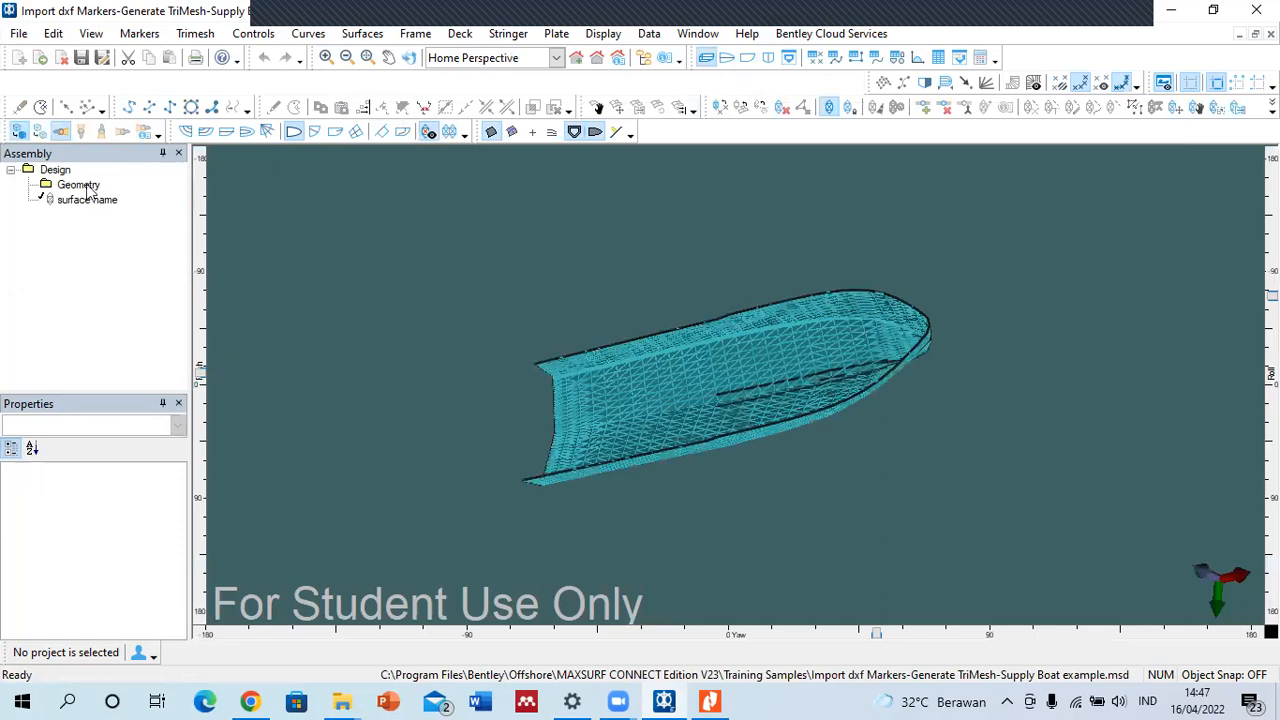
{"action": "left_click", "coordinate": [17, 130]}
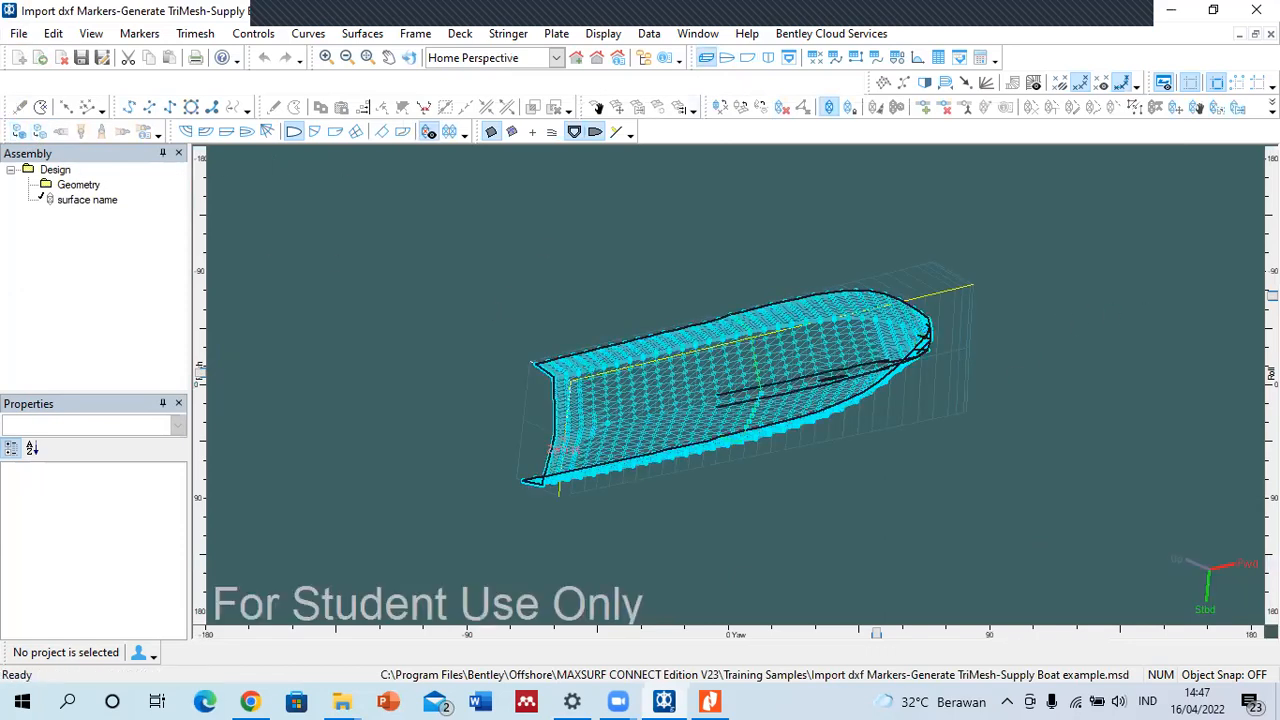
{"action": "left_click_drag", "start_coordinate": [1272, 296], "coordinate": [1272, 313]}
{"action": "scroll", "coordinate": [730, 390], "scroll_direction": "up", "scroll_amount": 3}
- Check the Visible Trimeshes settings and adjust the marker display options for the hull
{"action": "left_click", "coordinate": [829, 108]}
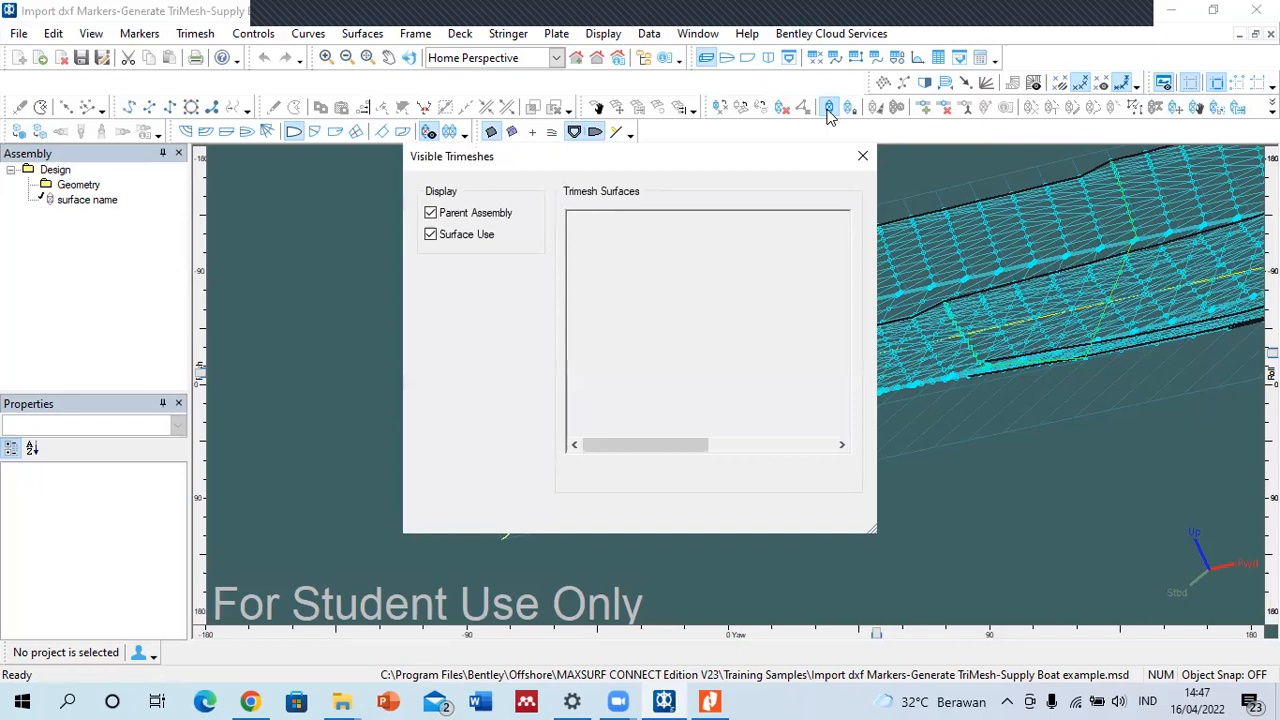
{"action": "left_click", "coordinate": [860, 159]}
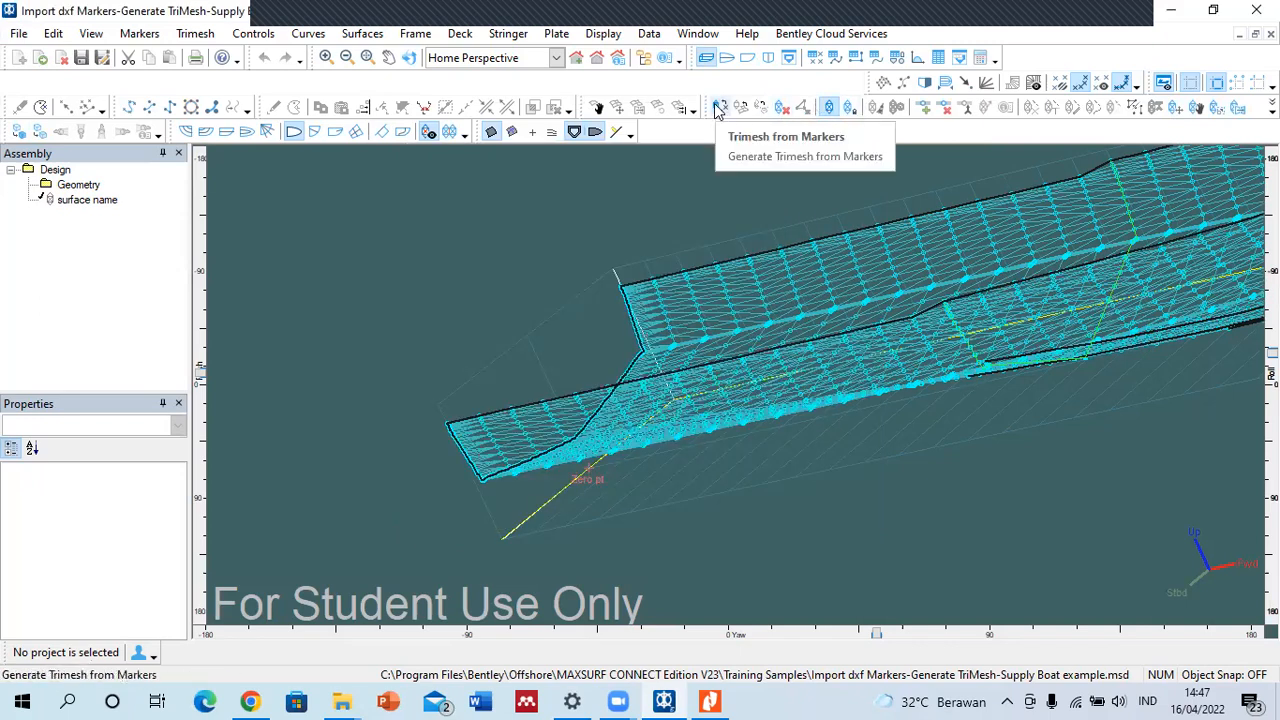
{"action": "left_click", "coordinate": [1122, 84]}
{"action": "left_click", "coordinate": [1077, 84]}
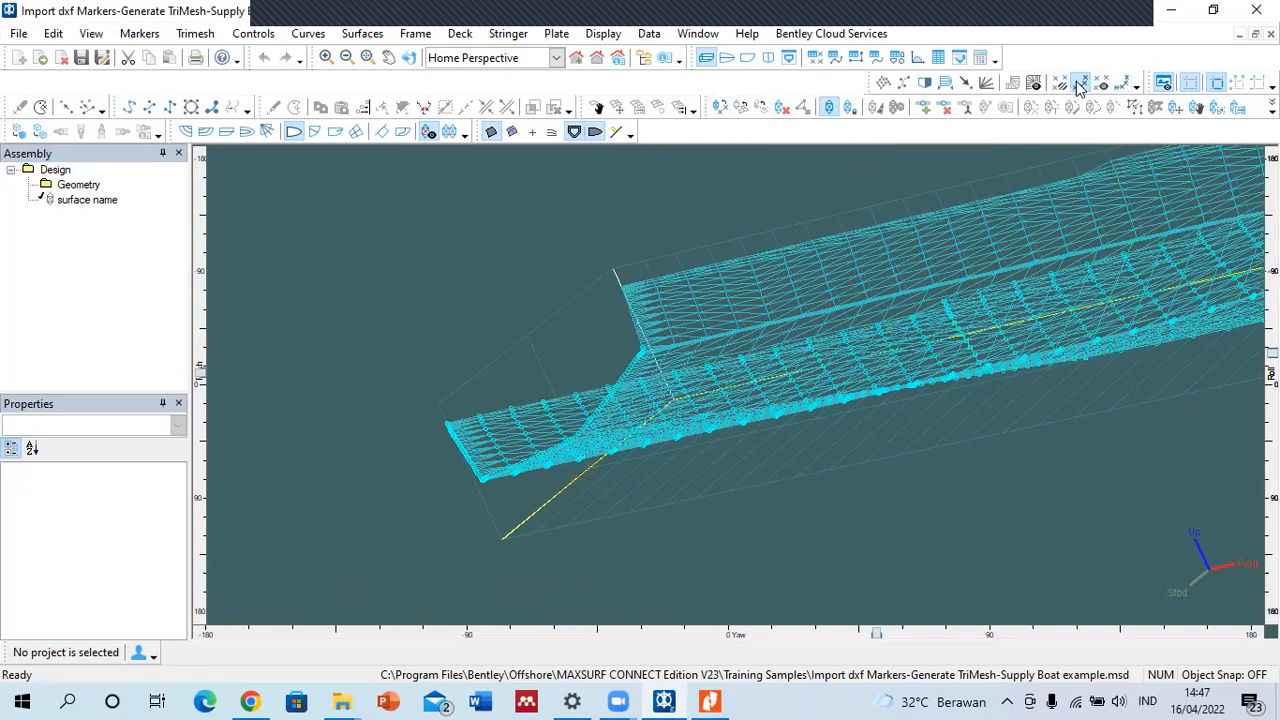
{"action": "left_click", "coordinate": [830, 108]}
{"action": "left_click", "coordinate": [735, 515]}
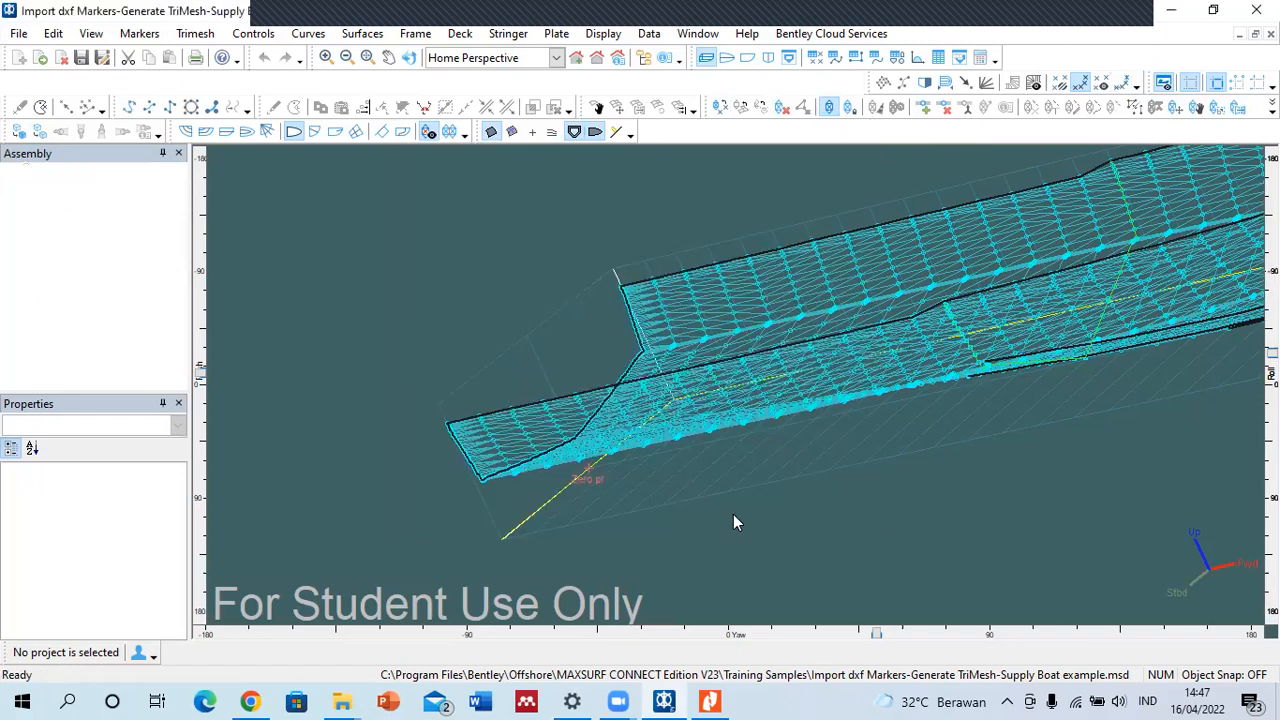
- Examine the trimesh triangles on the hull side up close, and render the hull pitched to expose its bottom
{"action": "scroll", "coordinate": [763, 257], "scroll_direction": "up", "scroll_amount": 5}
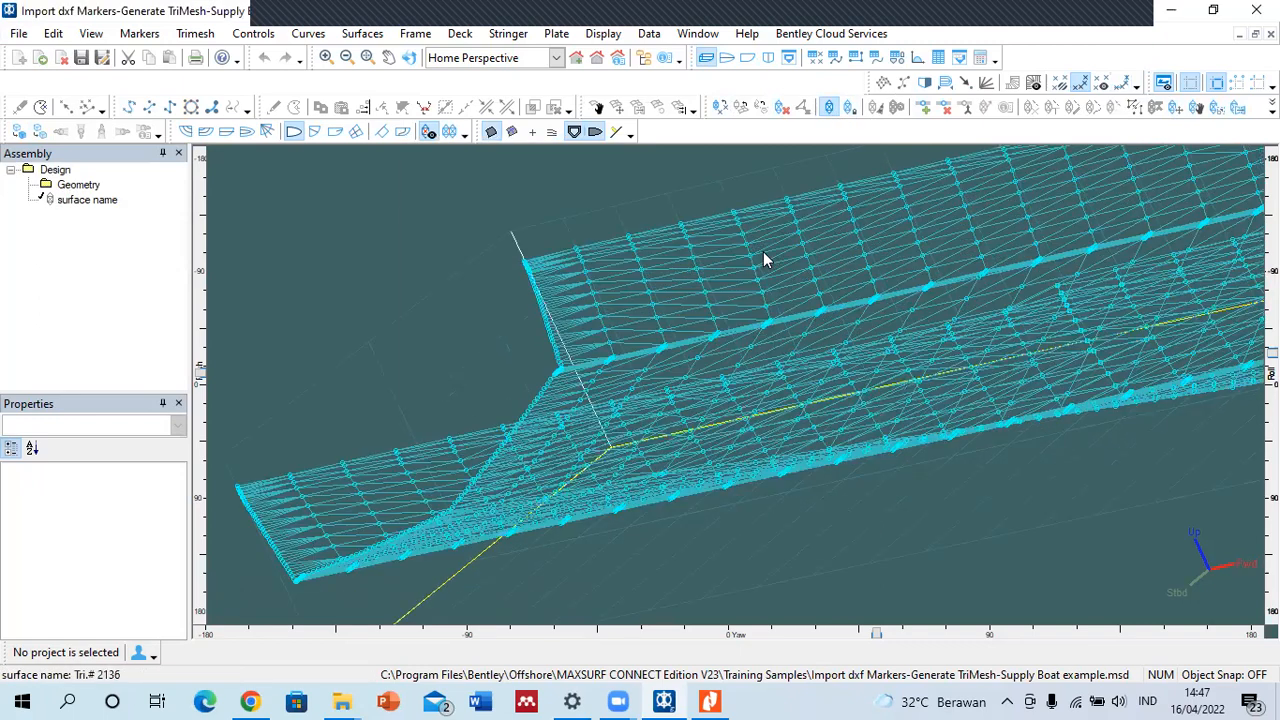
{"action": "scroll", "coordinate": [748, 276], "scroll_direction": "up", "scroll_amount": 5}
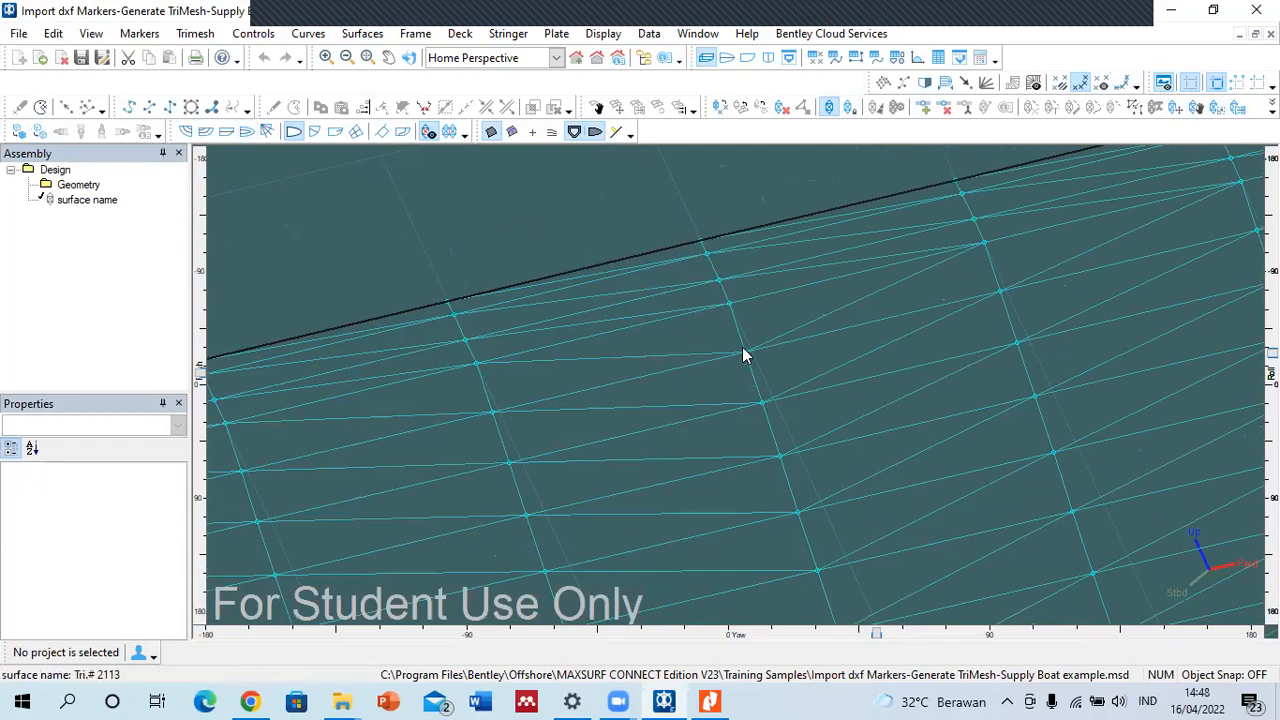
{"action": "scroll", "coordinate": [752, 322], "scroll_direction": "down", "scroll_amount": 2}
{"action": "scroll", "coordinate": [750, 319], "scroll_direction": "down", "scroll_amount": 5}
{"action": "left_click", "coordinate": [19, 132]}
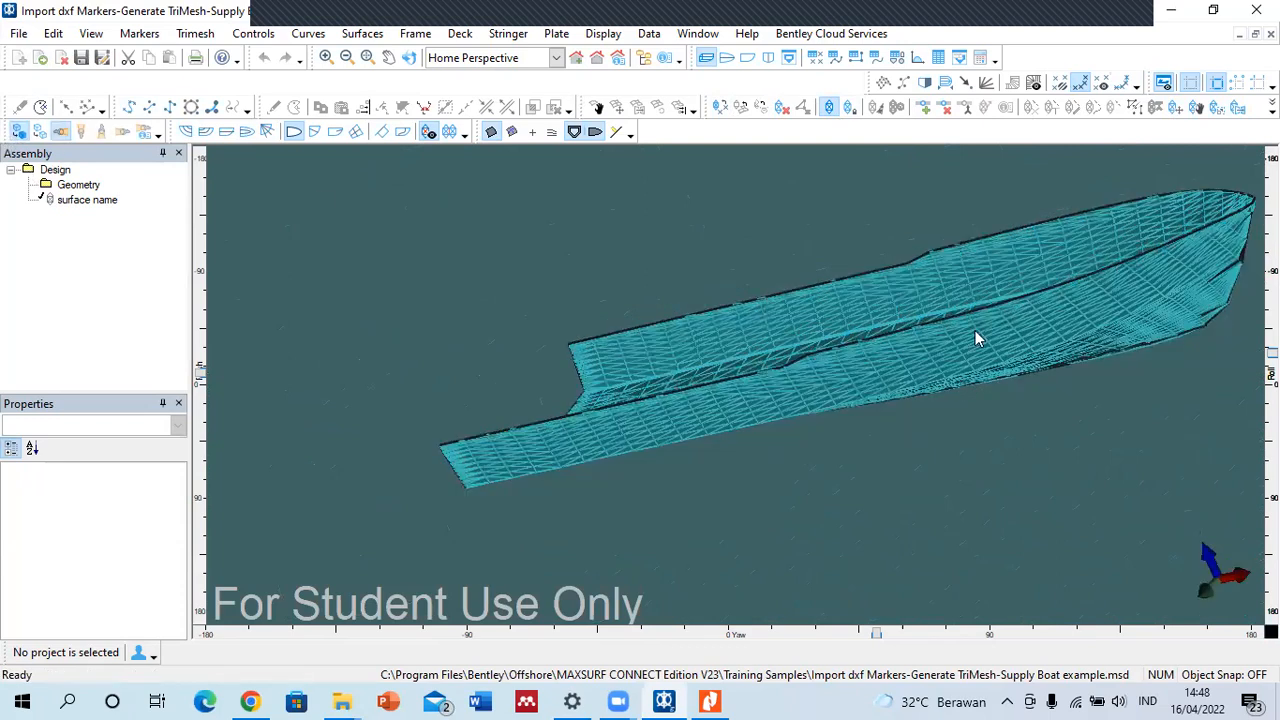
{"action": "mouse_move", "coordinate": [1272, 353]}
{"action": "left_mouse_down"}
{"action": "mouse_move", "coordinate": [1272, 513]}
{"action": "mouse_move", "coordinate": [1272, 353]}
{"action": "mouse_move", "coordinate": [1272, 378]}
{"action": "left_mouse_up"}
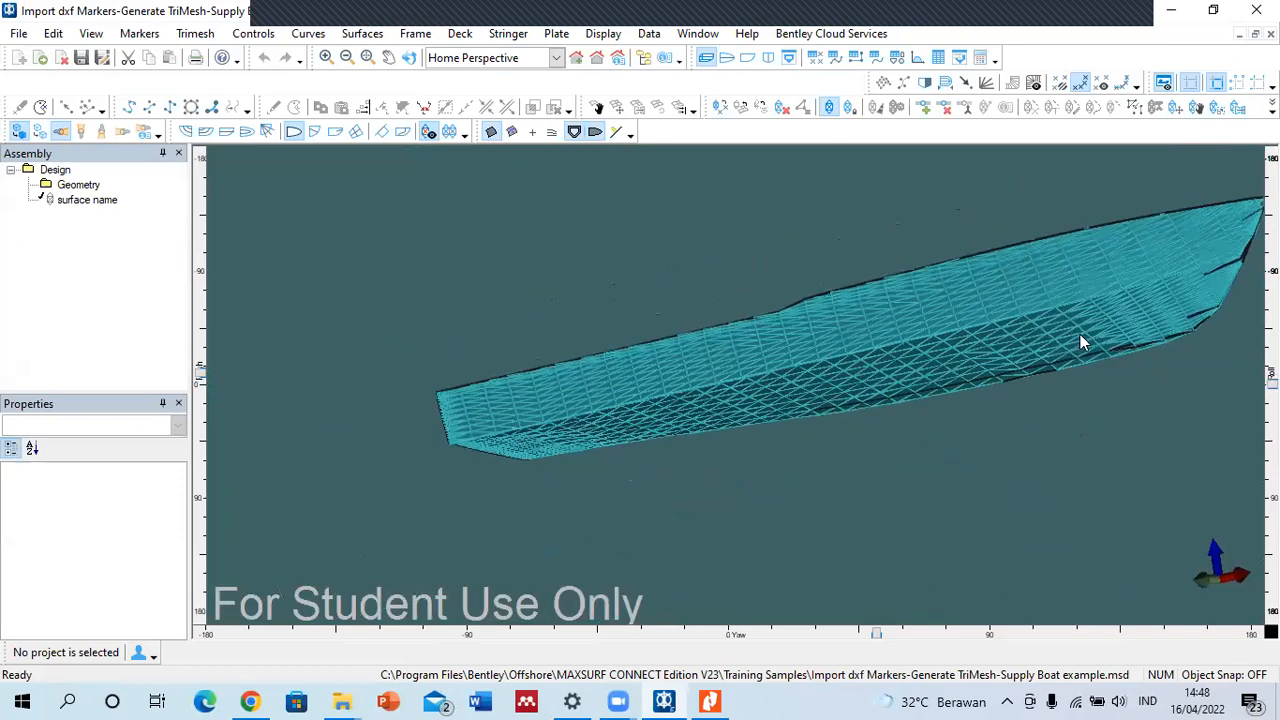
{"action": "scroll", "coordinate": [729, 345], "scroll_direction": "up", "scroll_amount": 5}
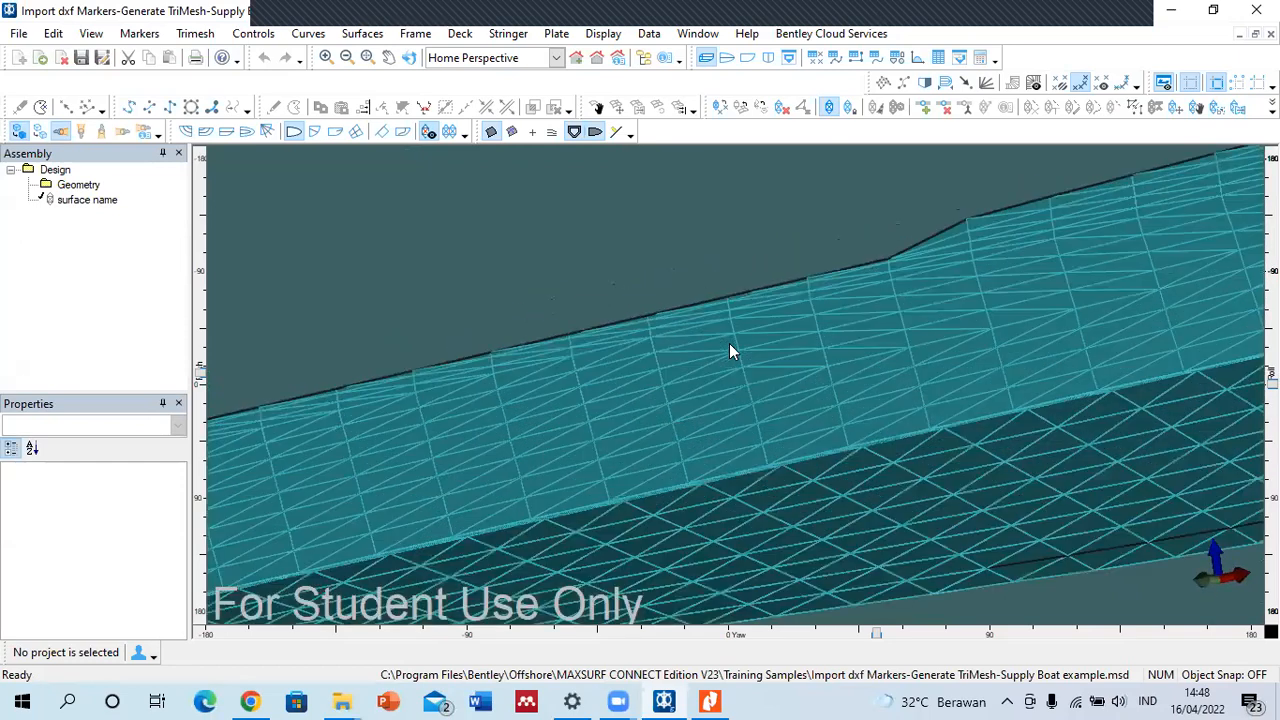
- Inspect the supply boat hull's mesh up close and compare the rendered hull with and without its triangle edges
{"action": "scroll", "coordinate": [729, 350], "scroll_direction": "up", "scroll_amount": 3}
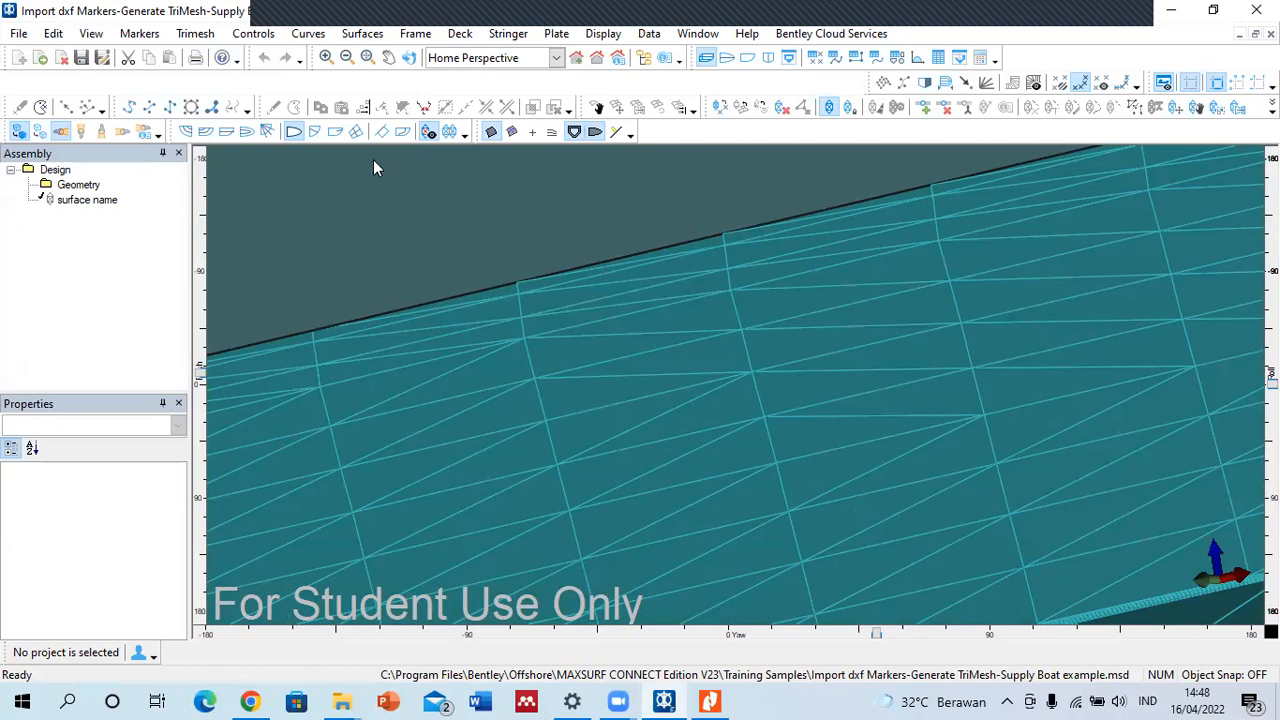
{"action": "left_click", "coordinate": [428, 133]}
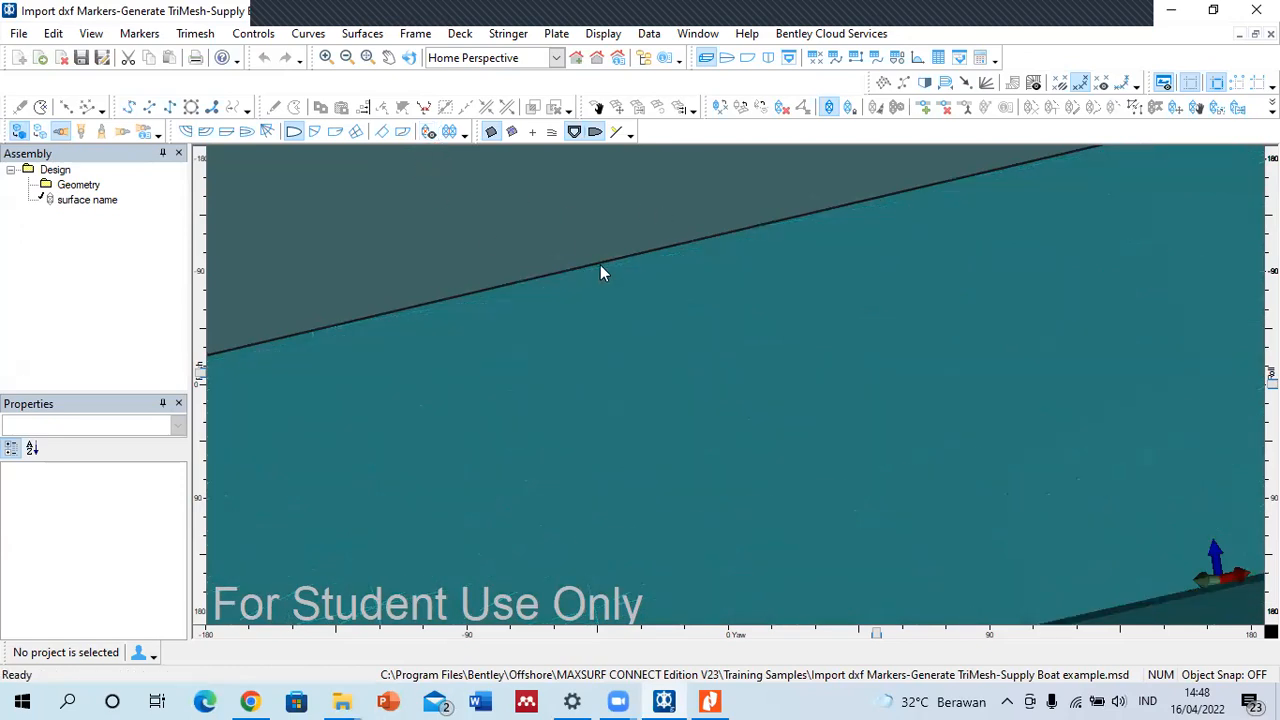
{"action": "scroll", "coordinate": [603, 270], "scroll_direction": "down", "scroll_amount": 8}
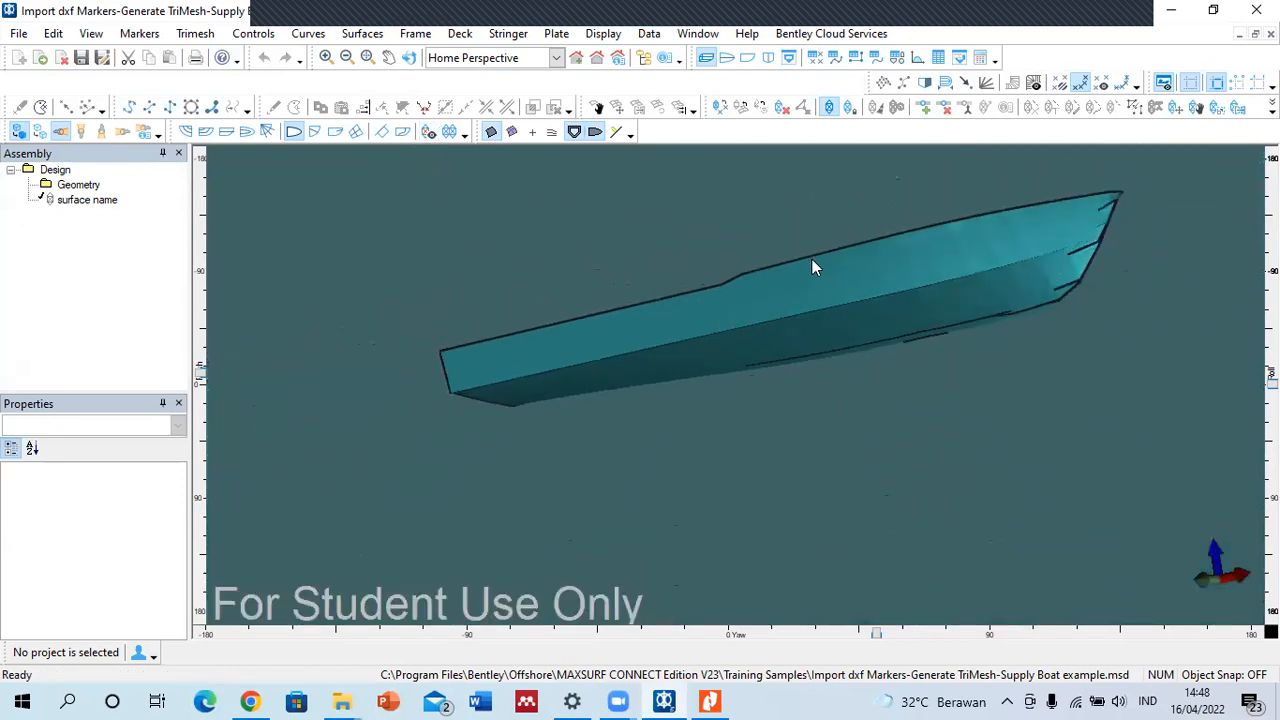
{"action": "left_click", "coordinate": [430, 133]}
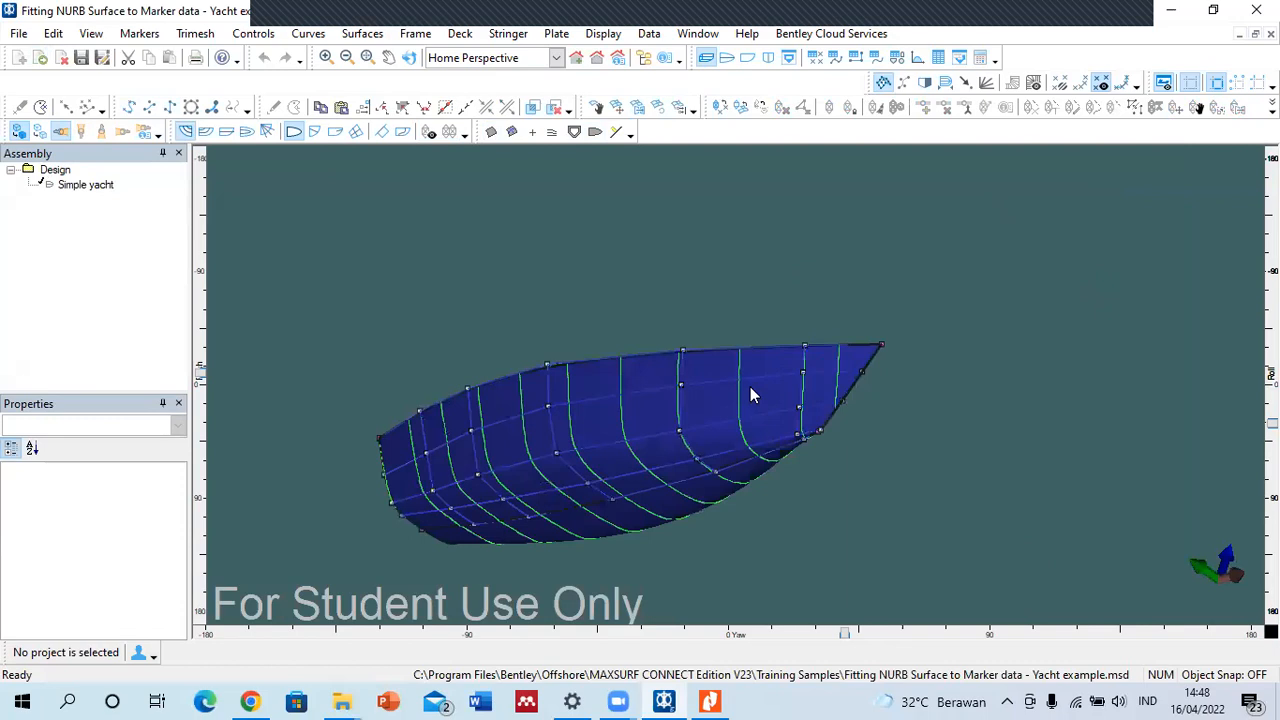
- Examine the Simple yacht hull surface in the NURB surface fitting example from its inside and outside
{"action": "left_click", "coordinate": [751, 389]}
{"action": "left_click_drag", "start_coordinate": [1272, 423], "coordinate": [1272, 338]}
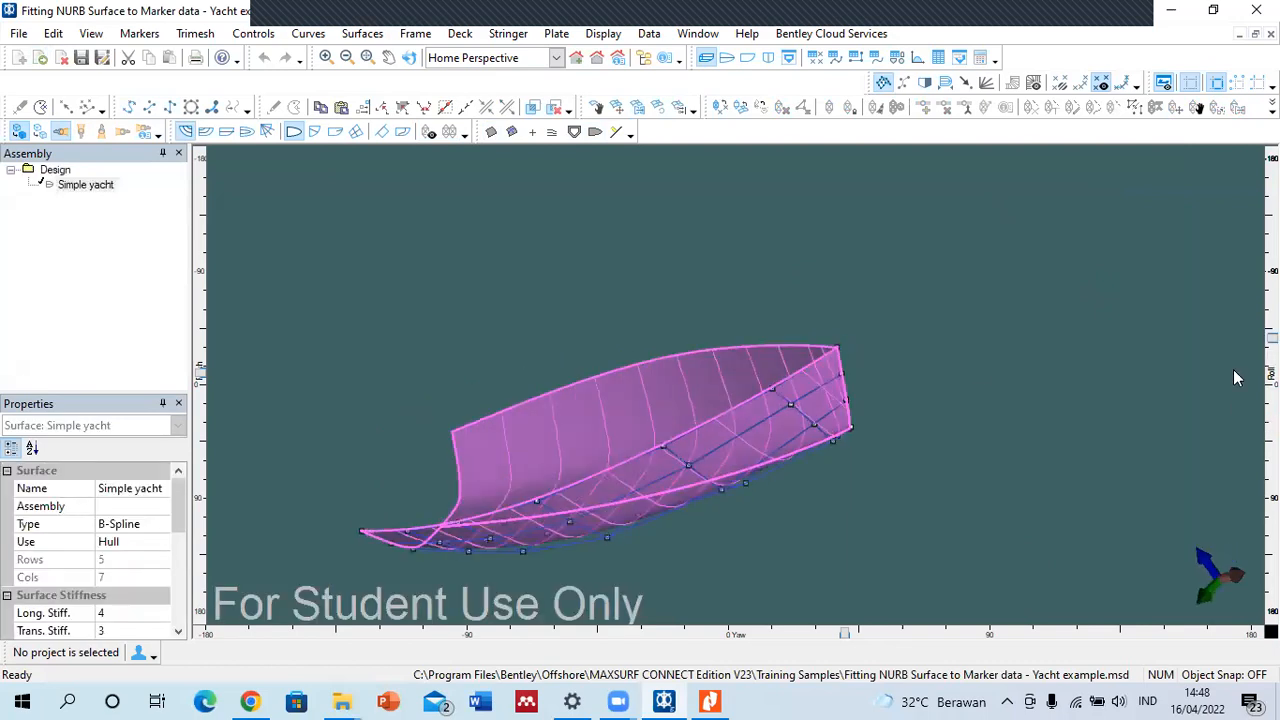
{"action": "left_click", "coordinate": [496, 246]}
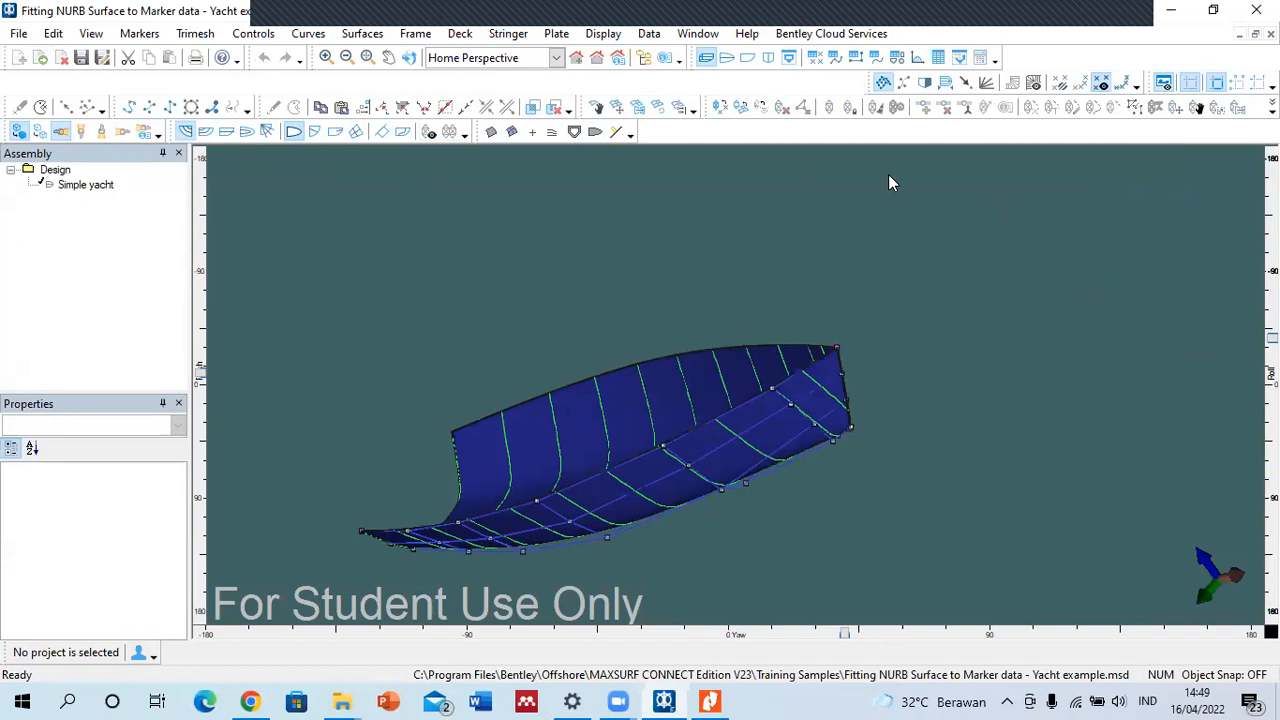
{"action": "left_click_drag", "start_coordinate": [1272, 338], "coordinate": [1272, 408]}
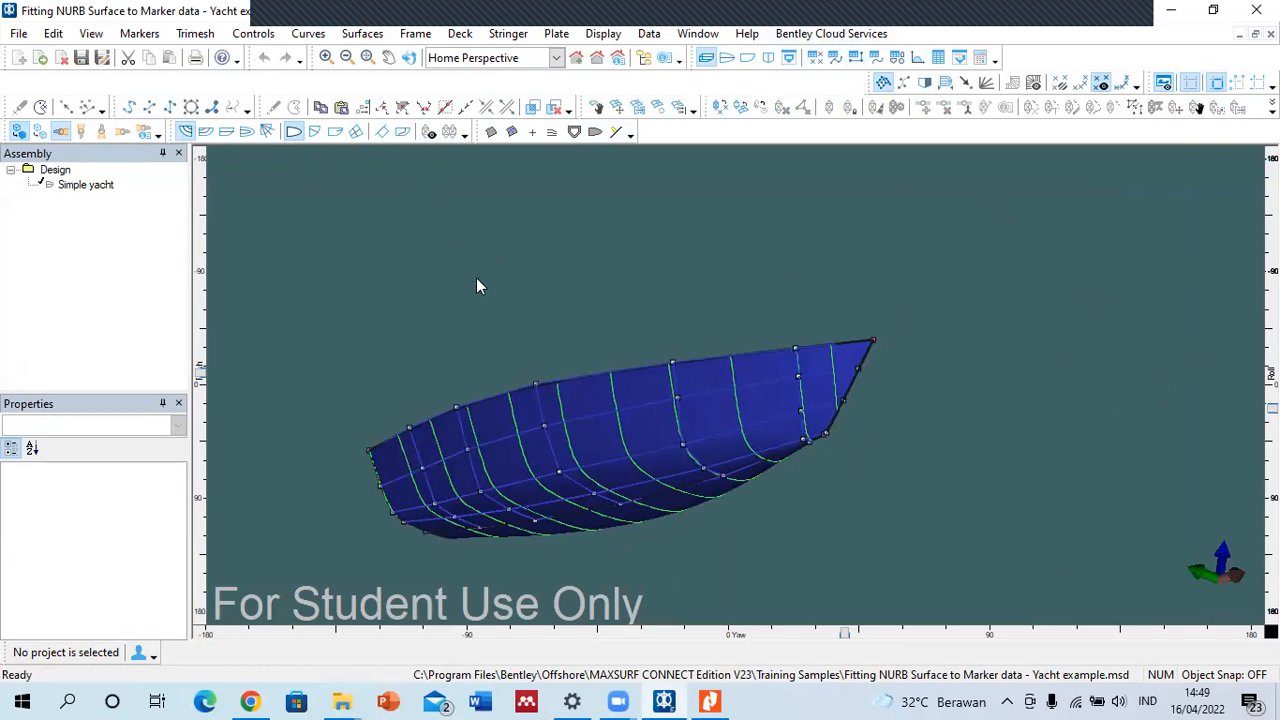
- Open the design FishingBoat.msd from the Trimesh Samples folder inside Training Samples
{"action": "key", "text": "ctrl+o"}
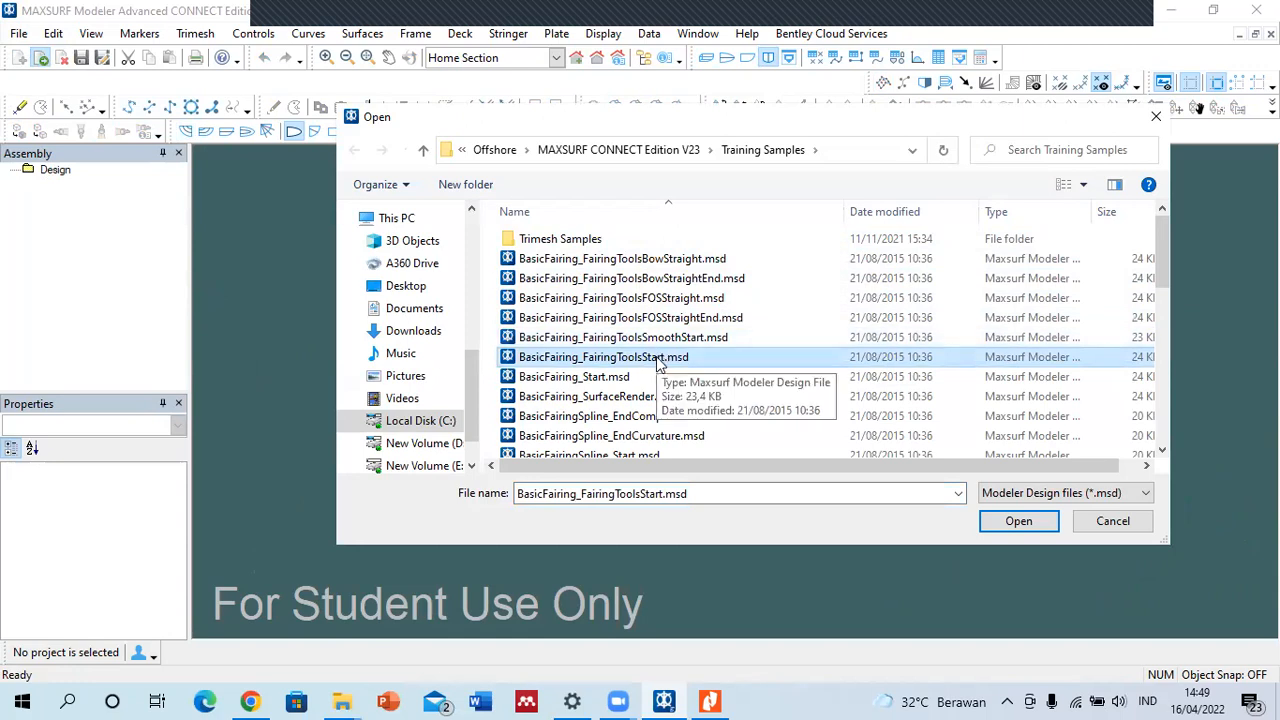
{"action": "left_click", "coordinate": [632, 279]}
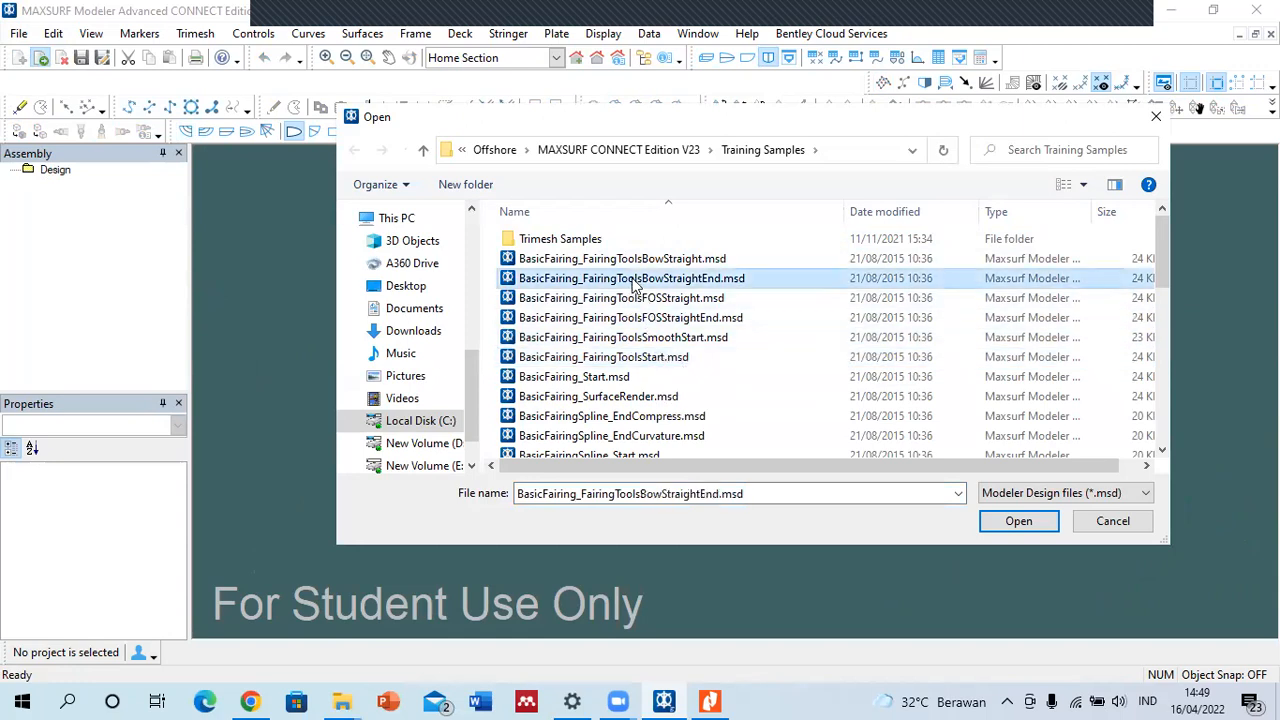
{"action": "double_click", "coordinate": [565, 239]}
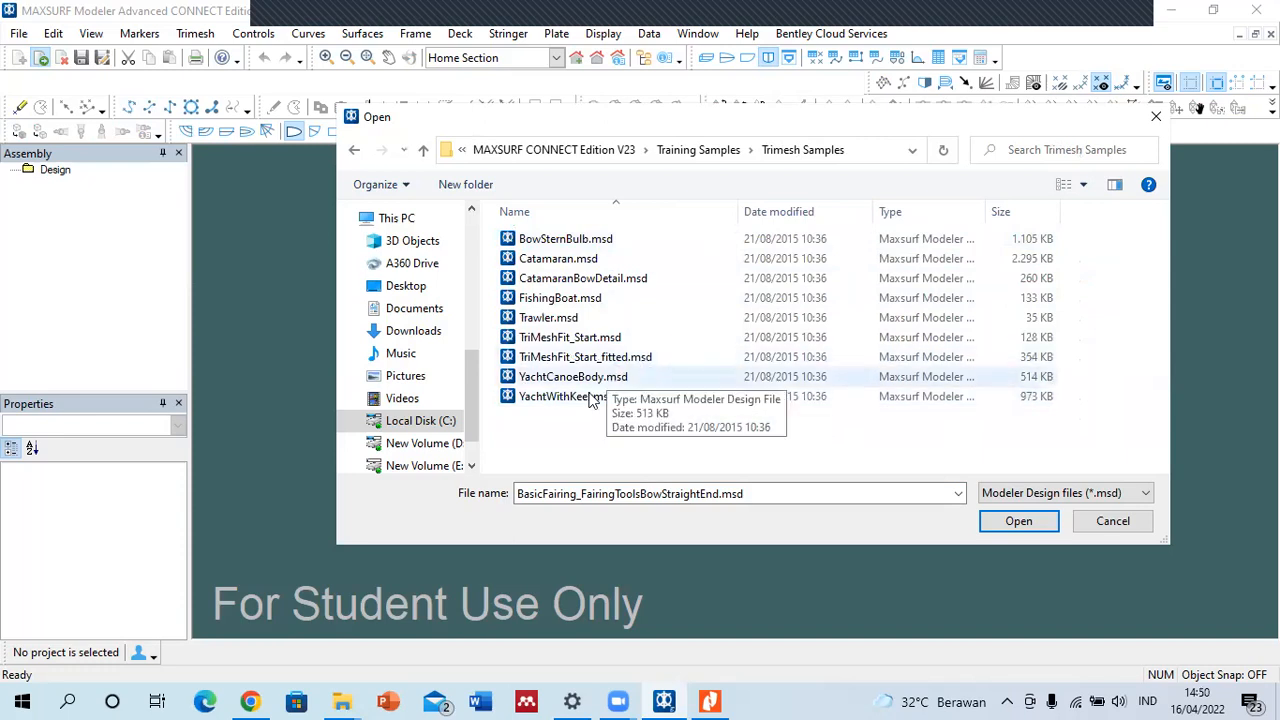
{"action": "left_click", "coordinate": [589, 298]}
{"action": "left_click", "coordinate": [1012, 522]}
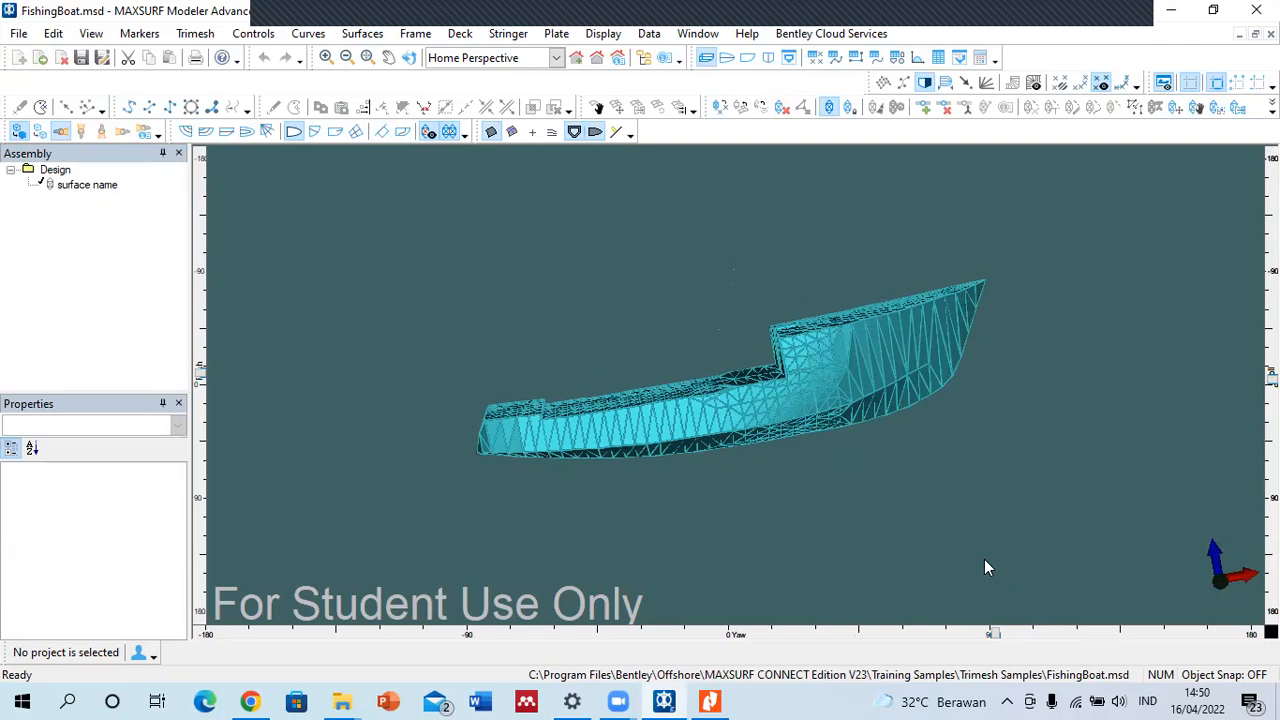
- Review the Trimesh commands and the export formats available for the fishing boat design
{"action": "left_click", "coordinate": [195, 33]}
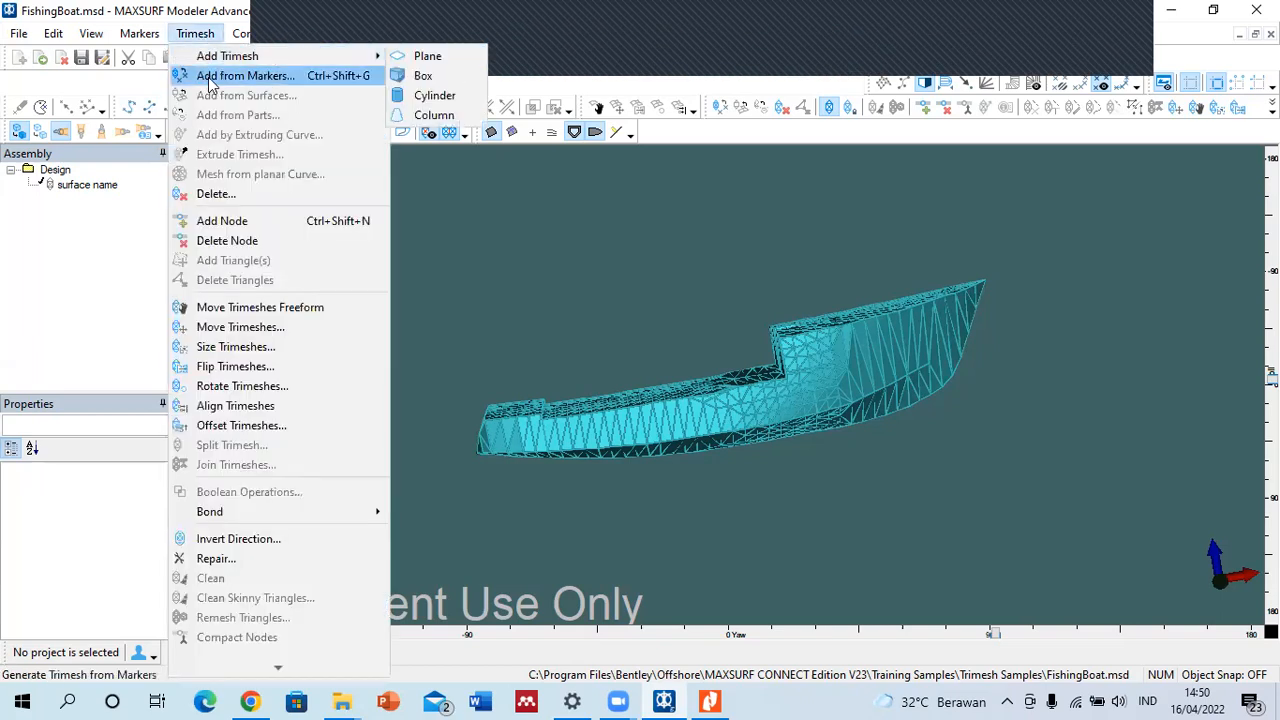
{"action": "left_click", "coordinate": [798, 308]}
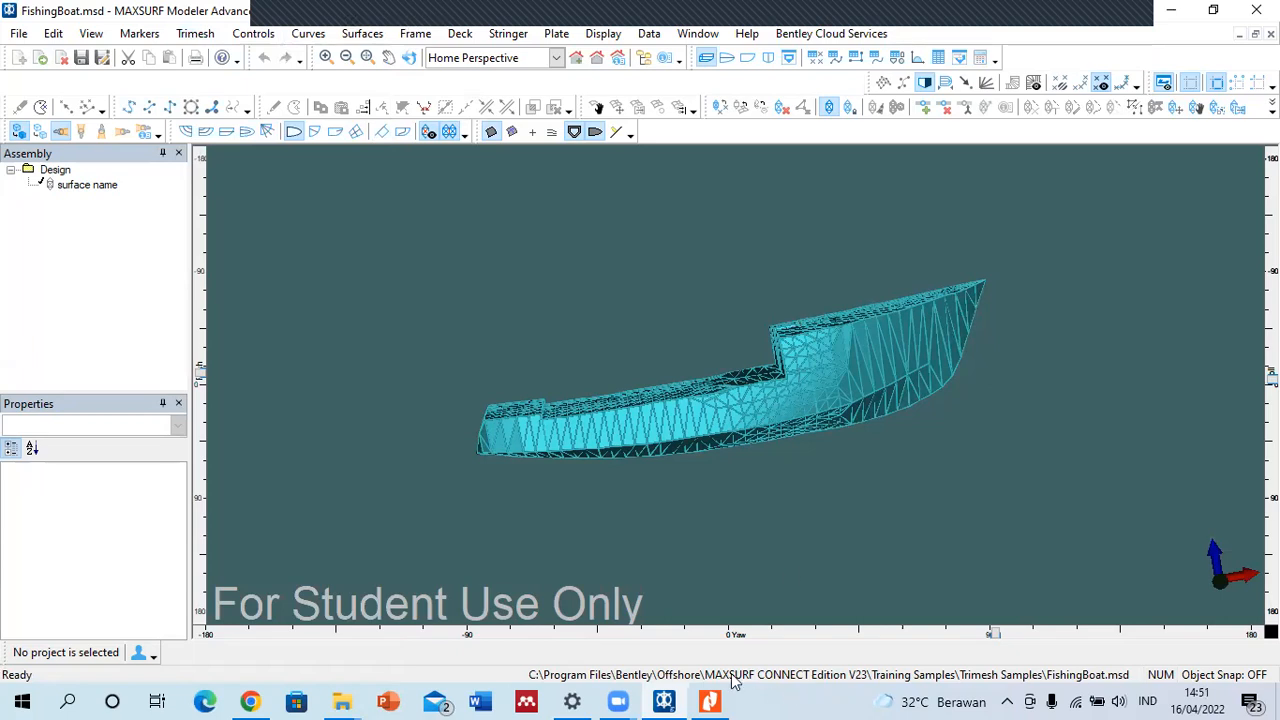
{"action": "left_click", "coordinate": [19, 34]}
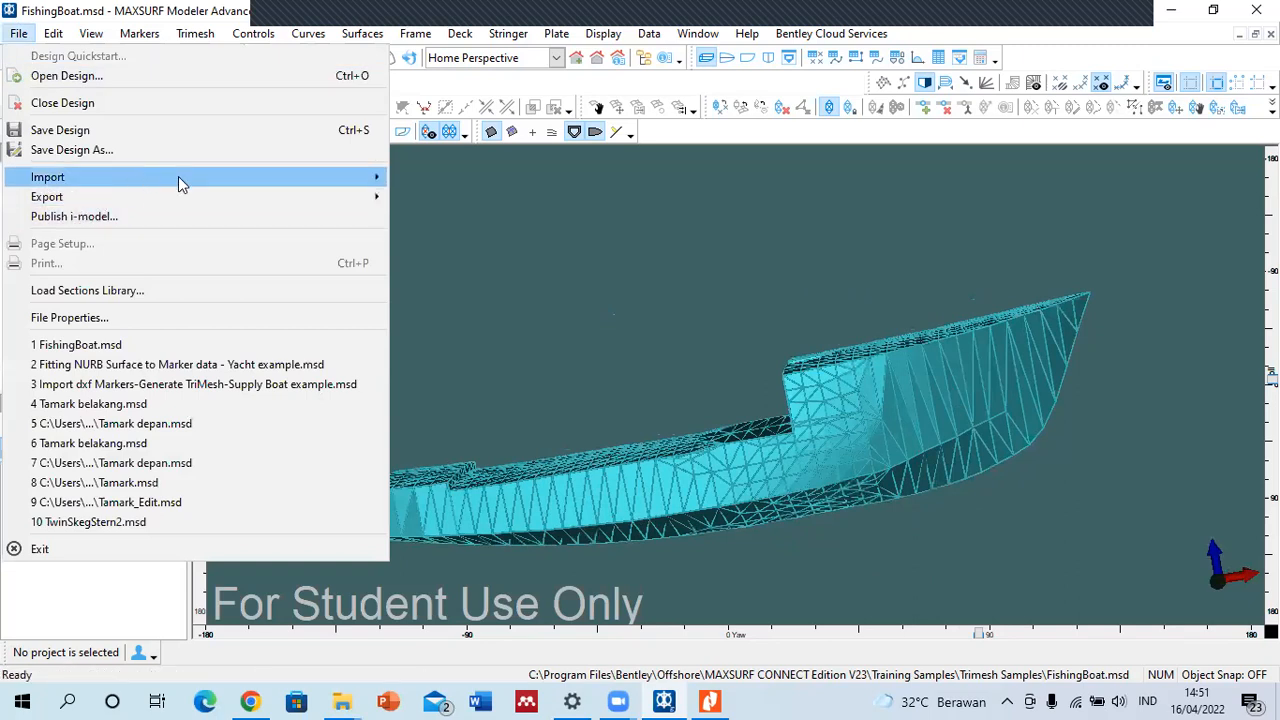
{"action": "mouse_move", "coordinate": [332, 205]}
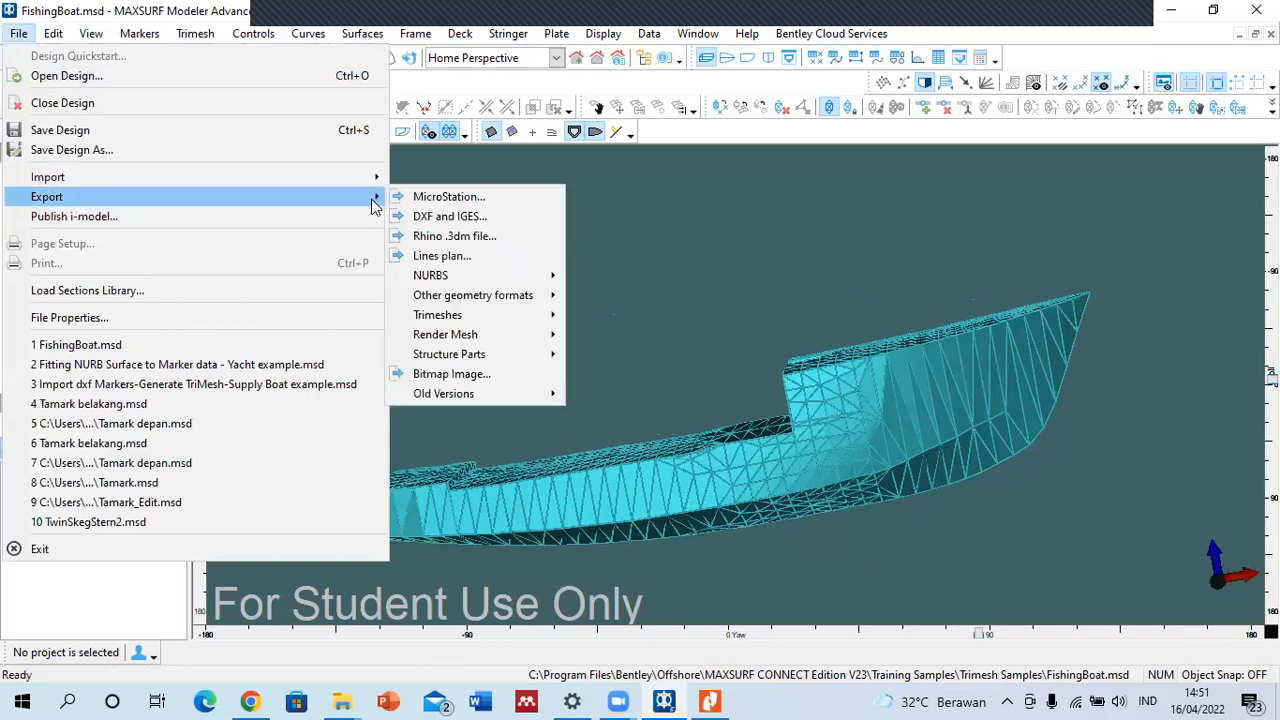
{"action": "mouse_move", "coordinate": [447, 280]}
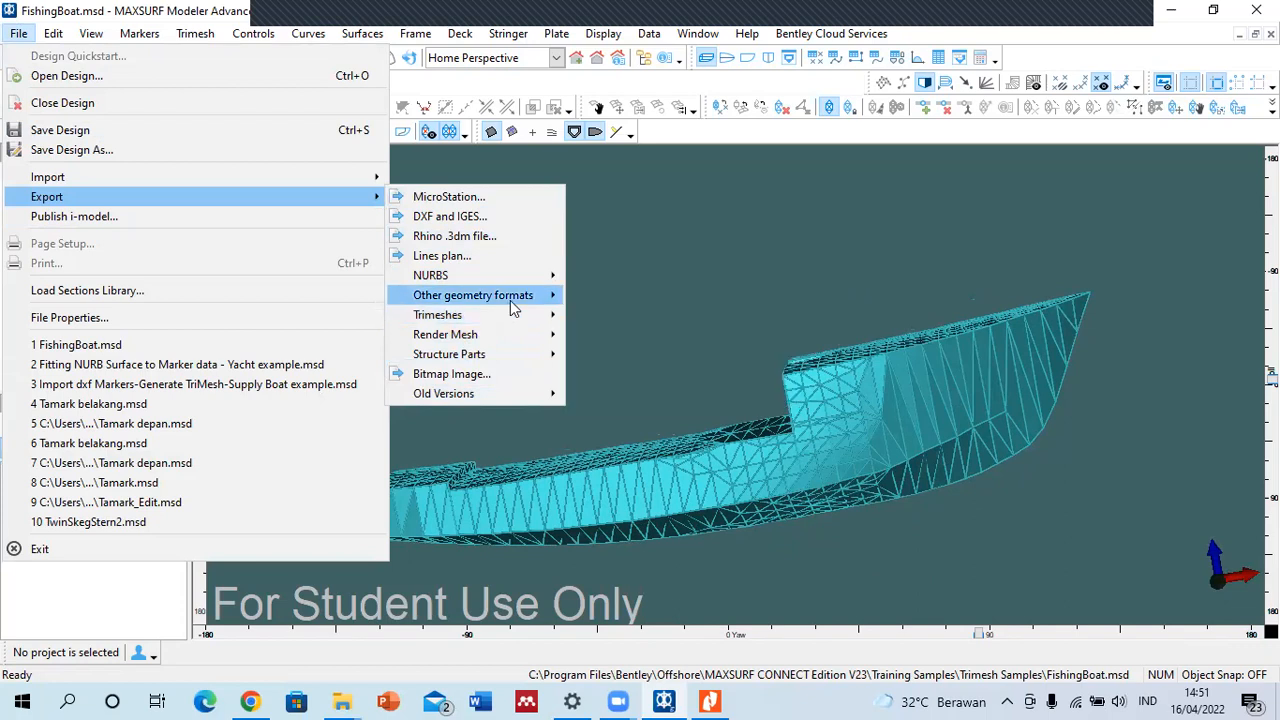
{"action": "mouse_move", "coordinate": [512, 300]}
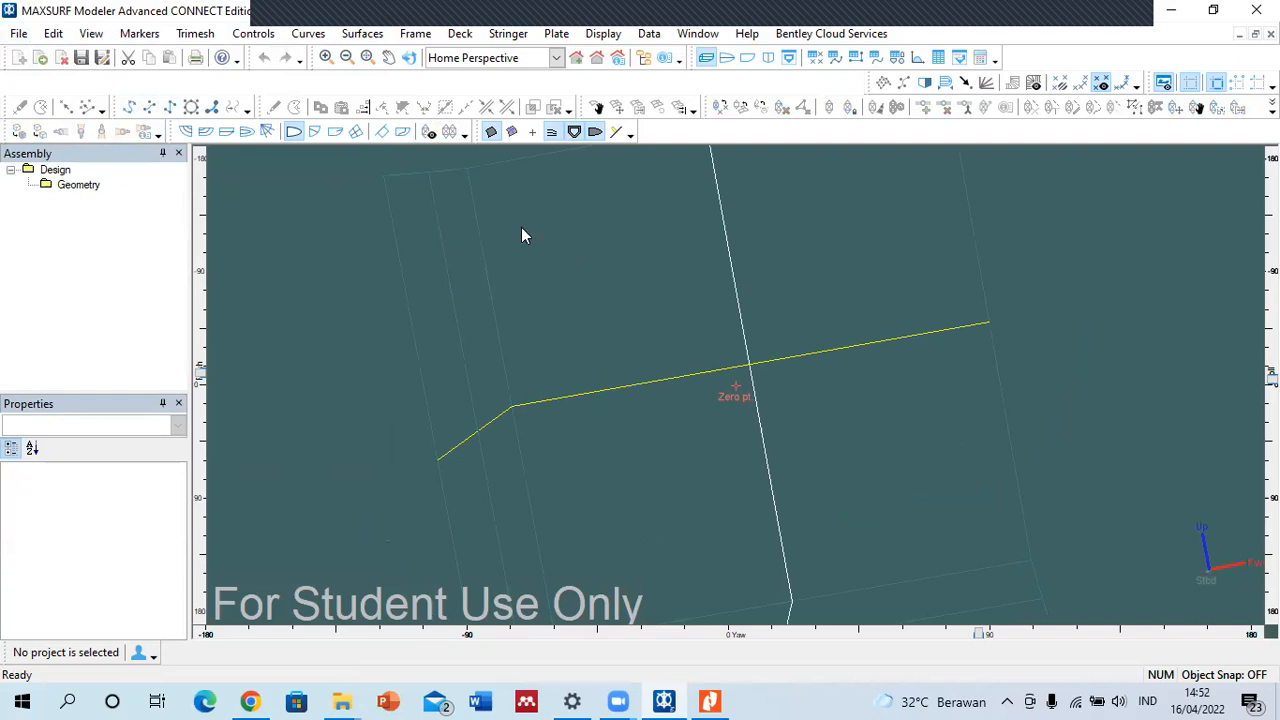
{"action": "left_click", "coordinate": [43, 60]}
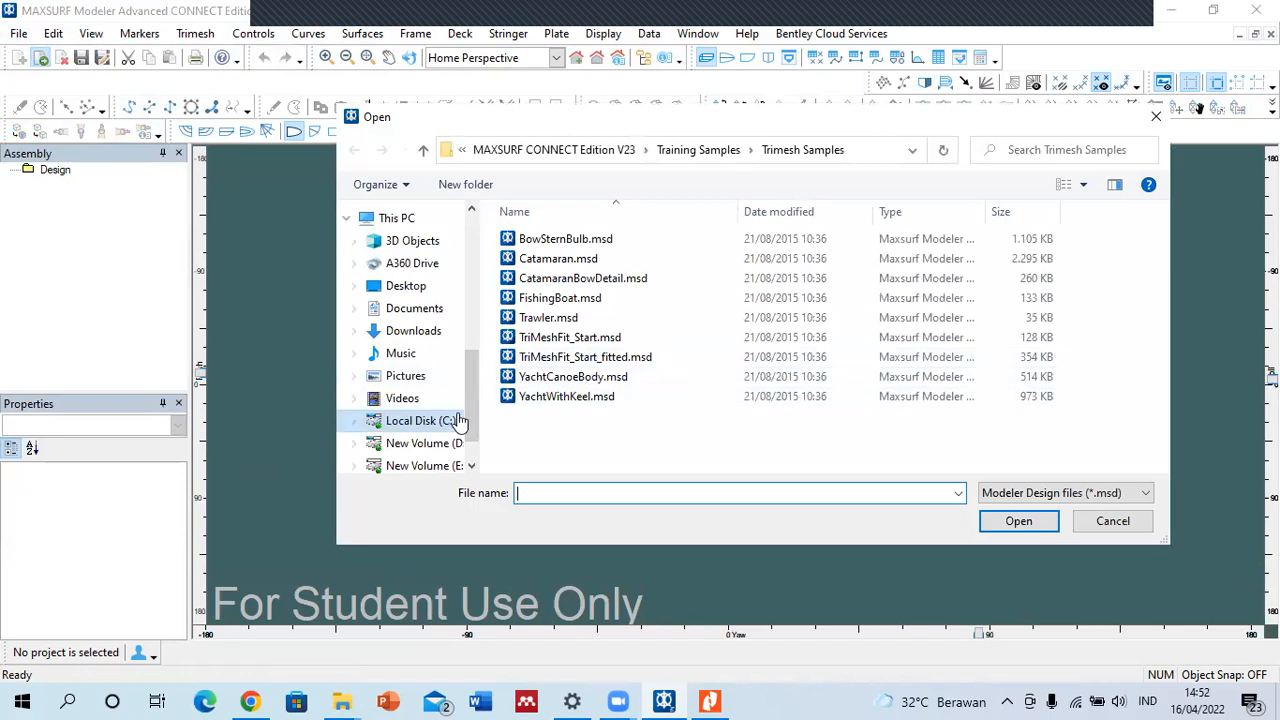
{"action": "scroll", "coordinate": [458, 420], "scroll_direction": "down", "scroll_amount": 1}
{"action": "scroll", "coordinate": [452, 412], "scroll_direction": "up", "scroll_amount": 2}
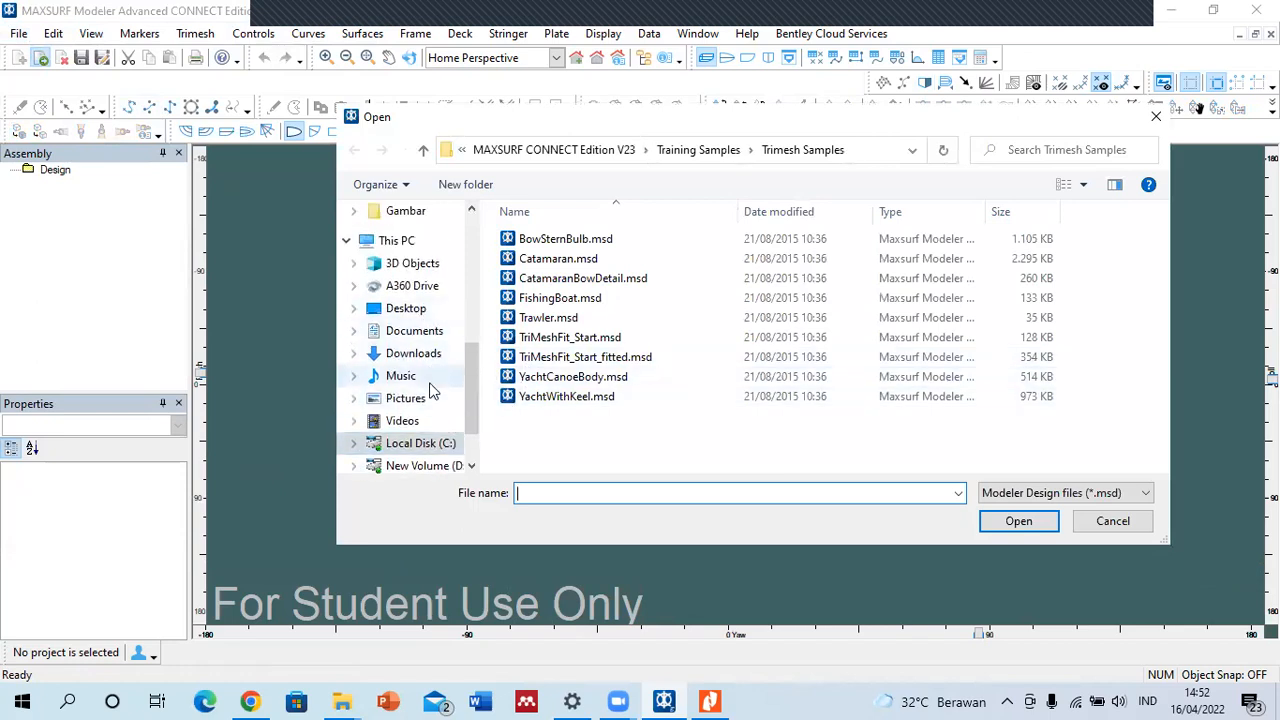
{"action": "left_click", "coordinate": [407, 308]}
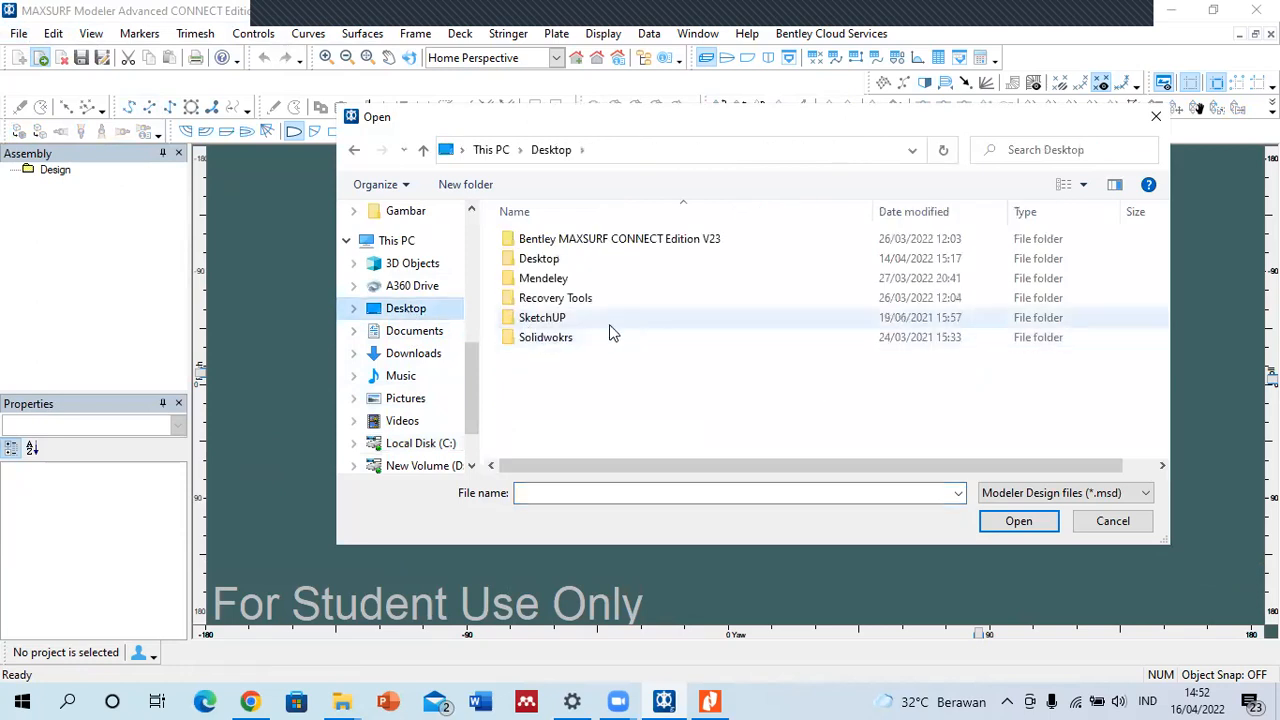
{"action": "double_click", "coordinate": [574, 260]}
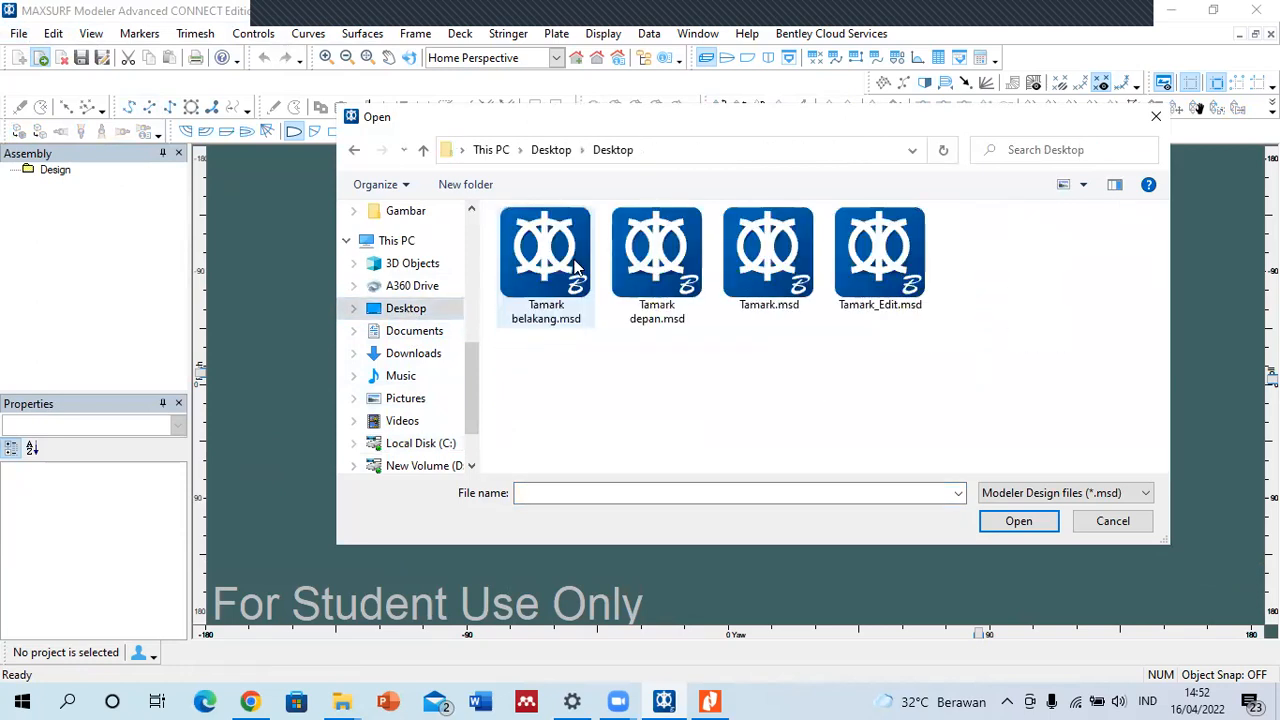
{"action": "left_click", "coordinate": [1155, 118]}
- Import the image Capture.PNG from the Desktop folder as a background in the Perspective view
{"action": "left_click", "coordinate": [19, 33]}
{"action": "mouse_move", "coordinate": [200, 176]}
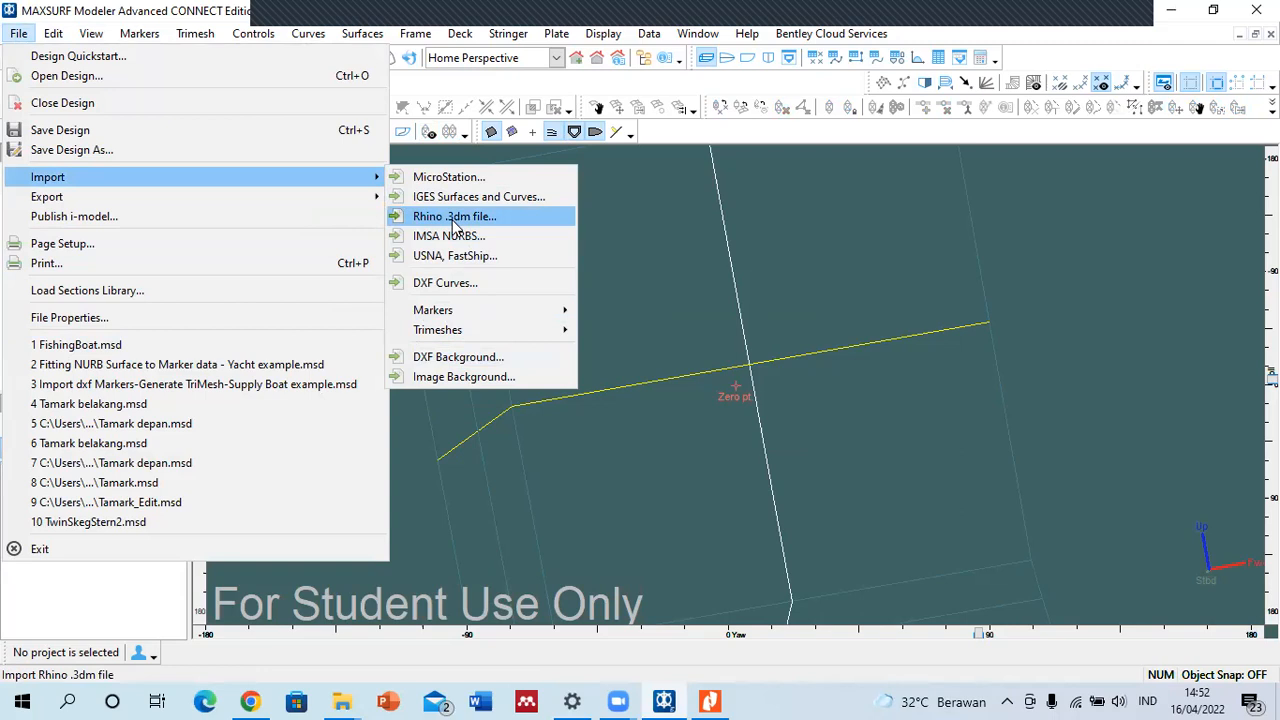
{"action": "left_click", "coordinate": [508, 377]}
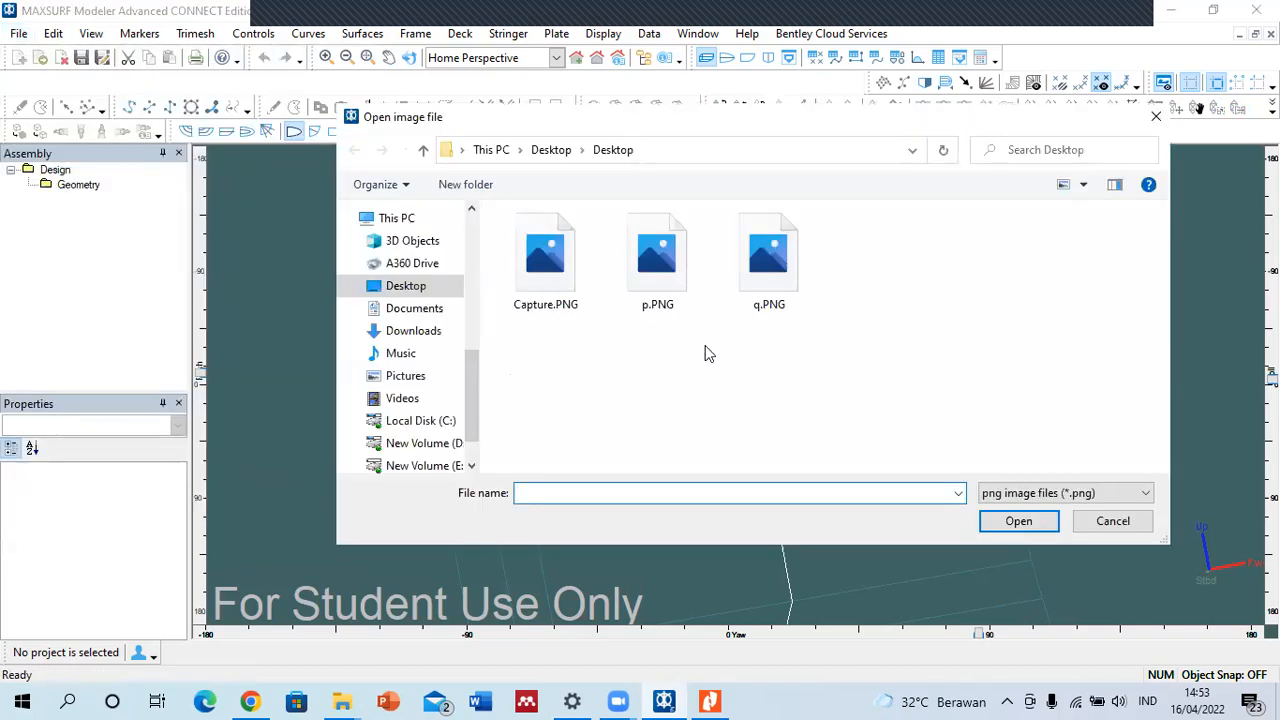
{"action": "left_click", "coordinate": [590, 293]}
{"action": "left_click", "coordinate": [1012, 524]}
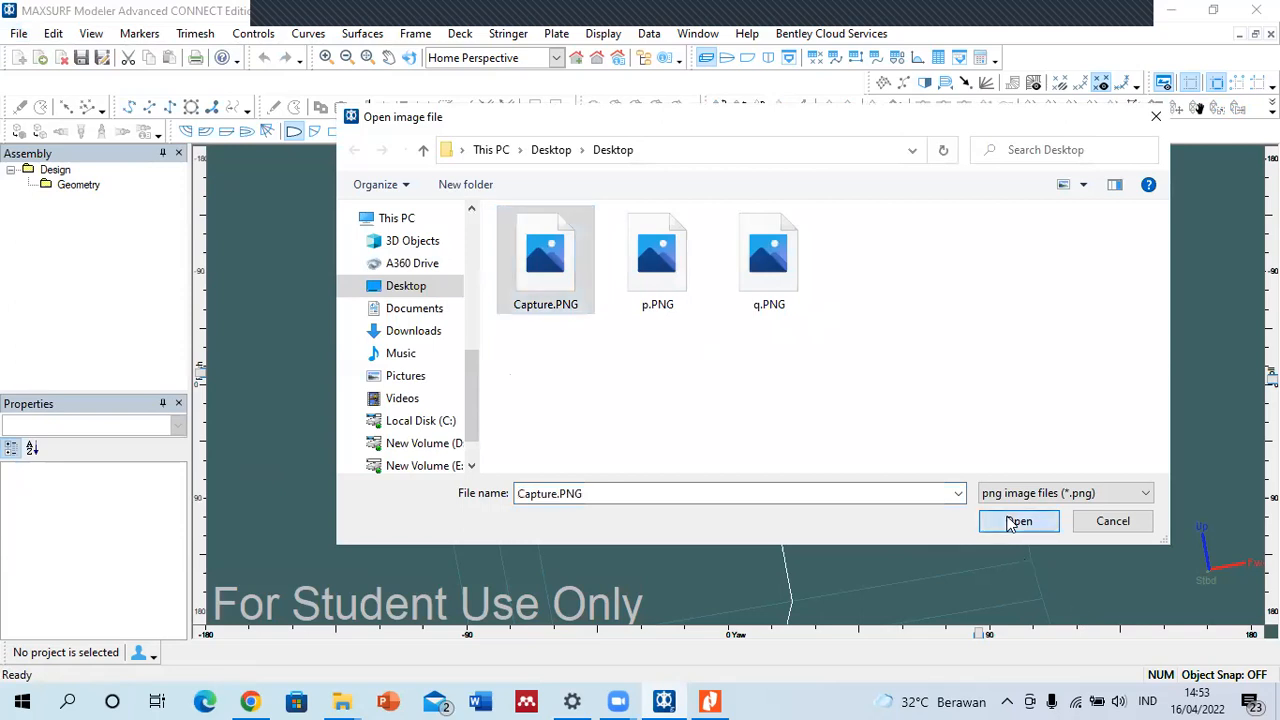
{"action": "scroll", "coordinate": [824, 364], "scroll_direction": "down", "scroll_amount": 2}
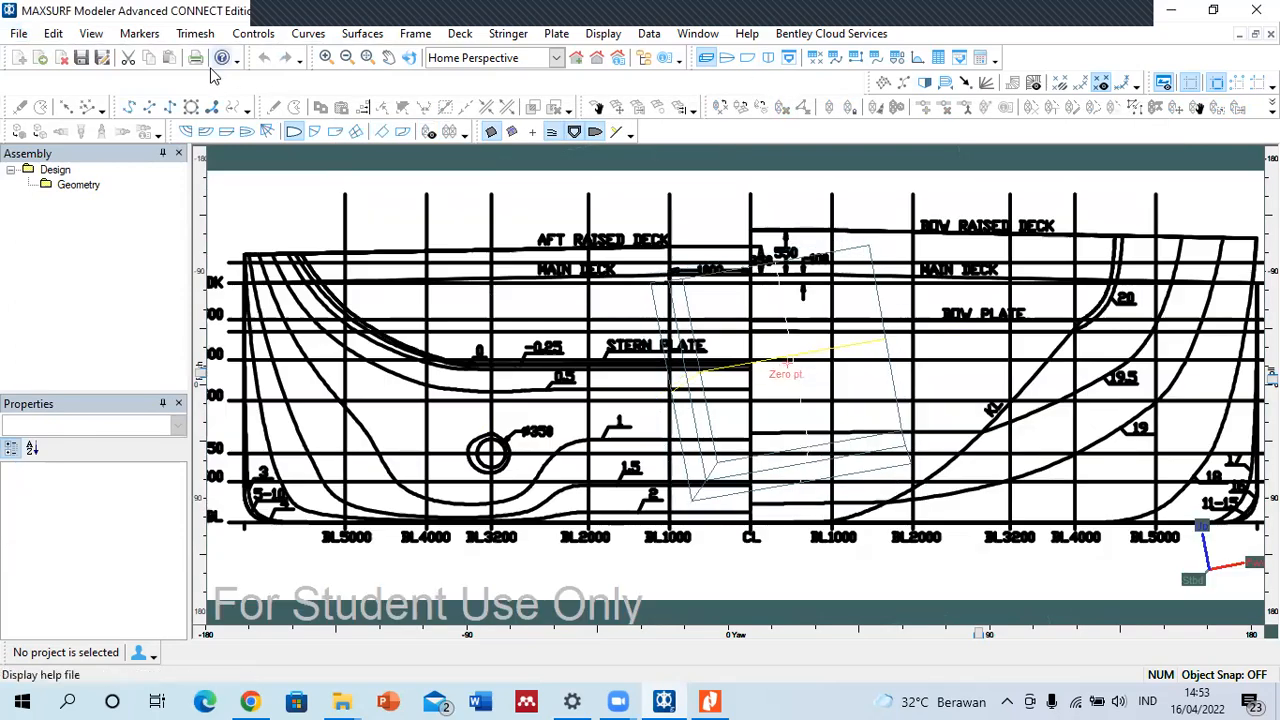
- Switch to the Home Section view and import Capture.PNG as its background image
{"action": "left_click", "coordinate": [768, 57]}
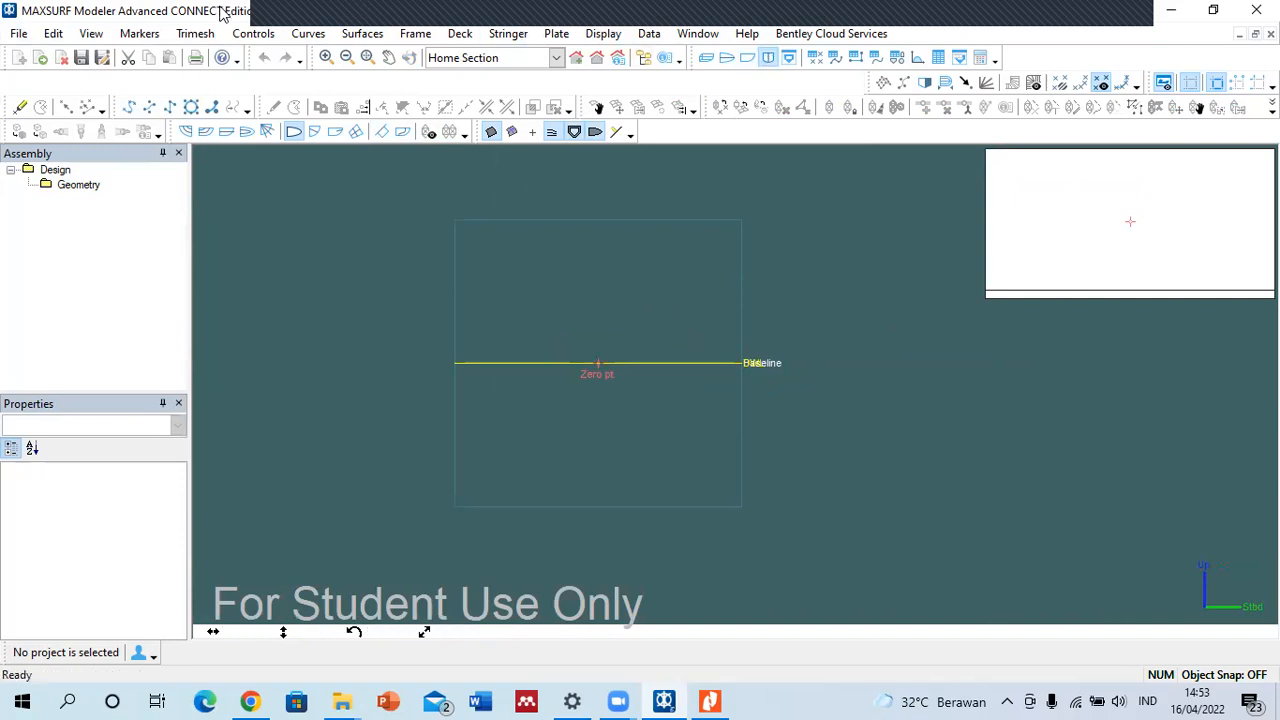
{"action": "left_click", "coordinate": [24, 34]}
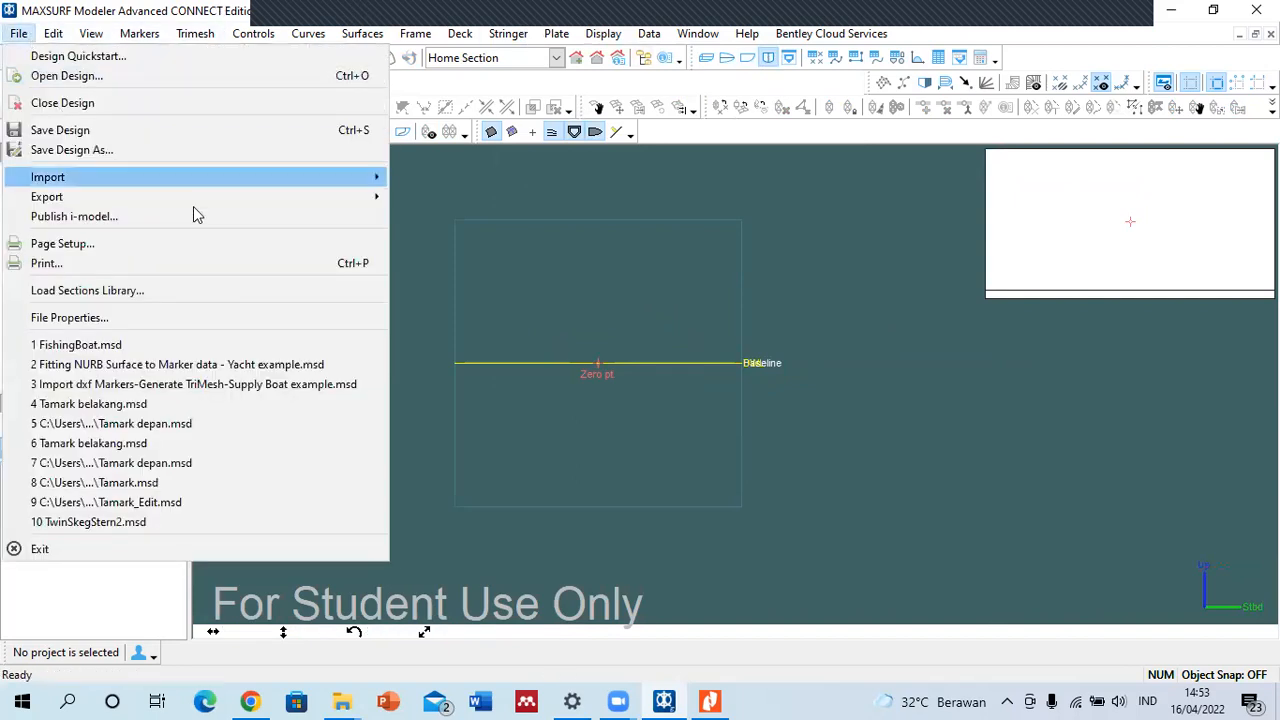
{"action": "mouse_move", "coordinate": [334, 179]}
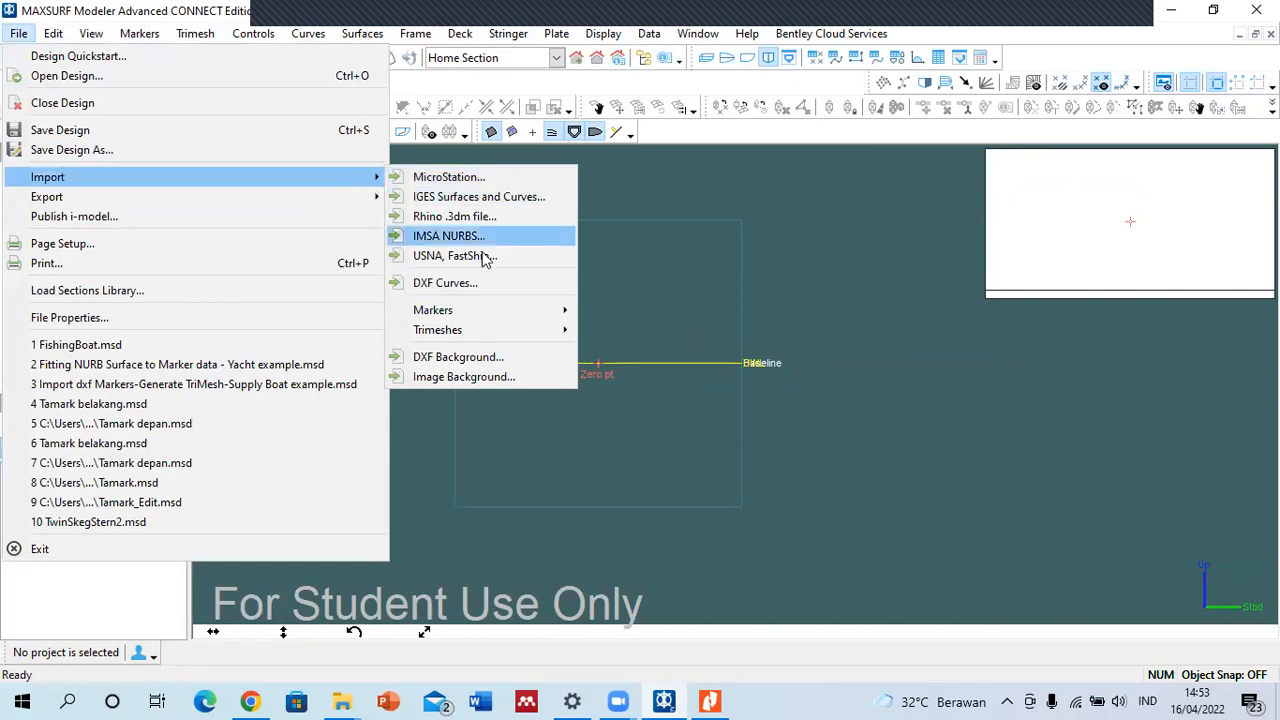
{"action": "left_click", "coordinate": [491, 379]}
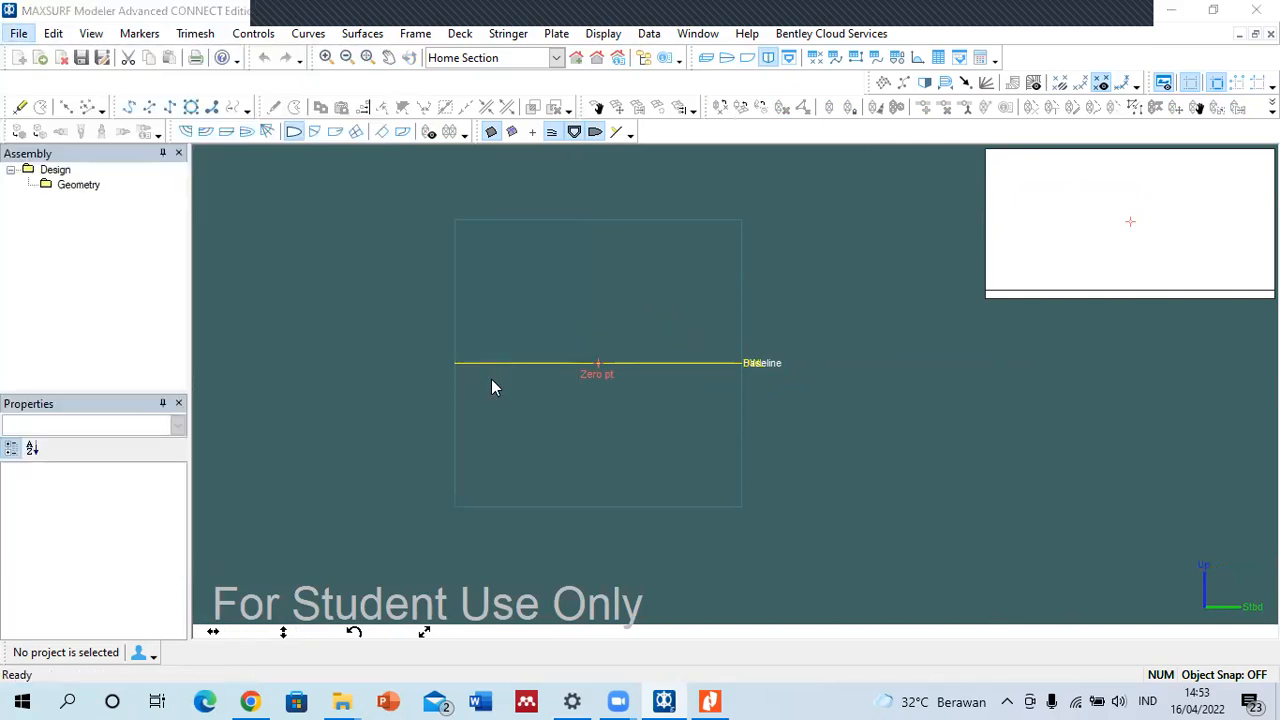
{"action": "left_click", "coordinate": [560, 300]}
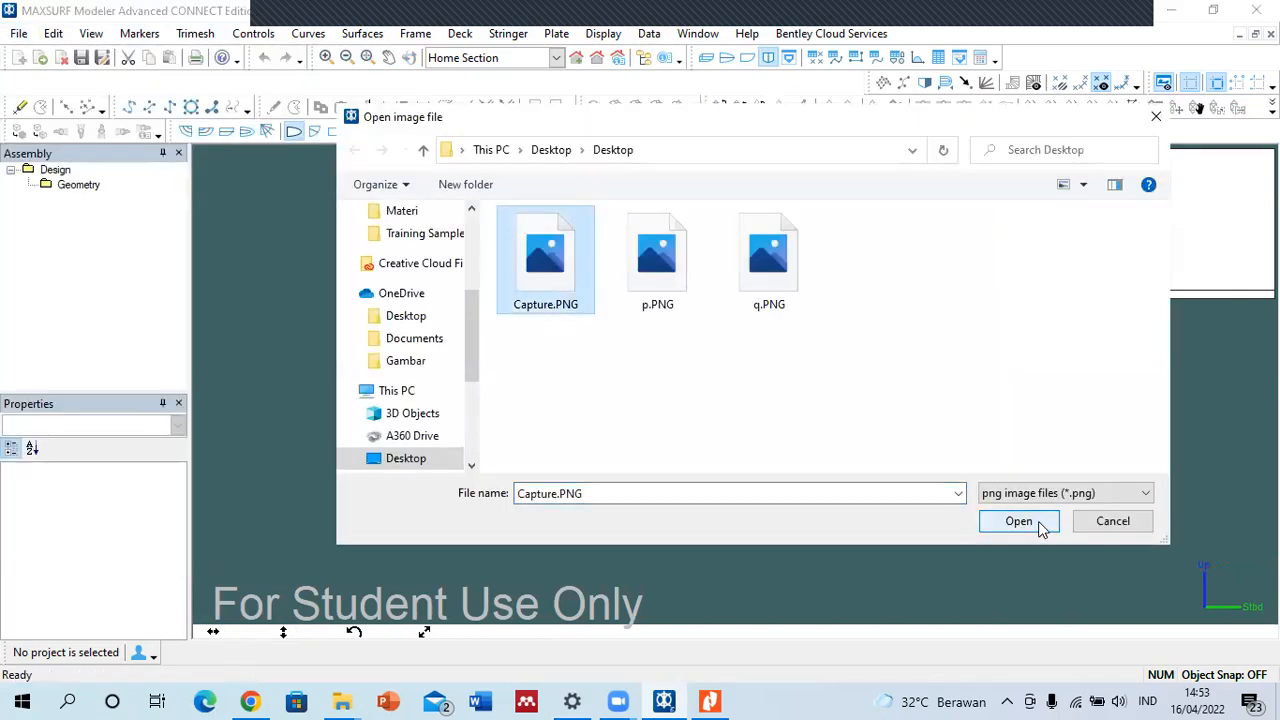
{"action": "left_click", "coordinate": [1018, 521]}
- Set the background image's reference point where the DK deck line meets the vertical line at the hull's outer side
{"action": "left_click", "coordinate": [603, 33]}
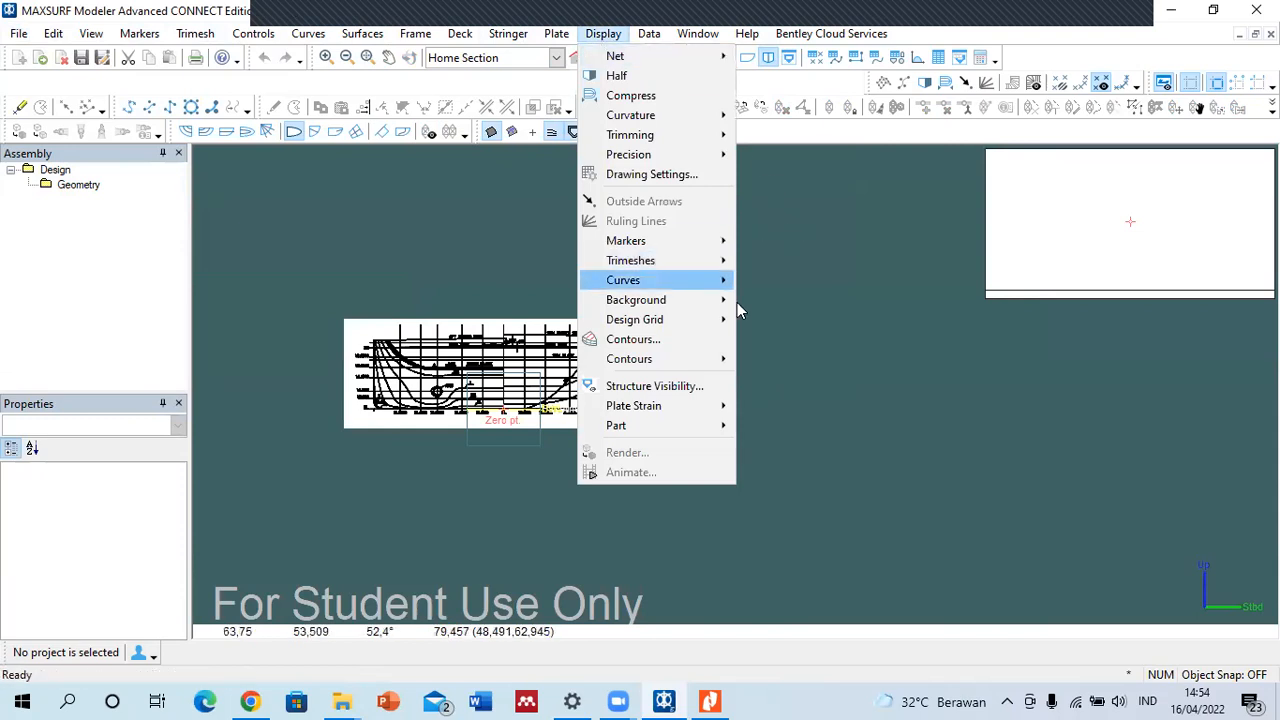
{"action": "mouse_move", "coordinate": [716, 302]}
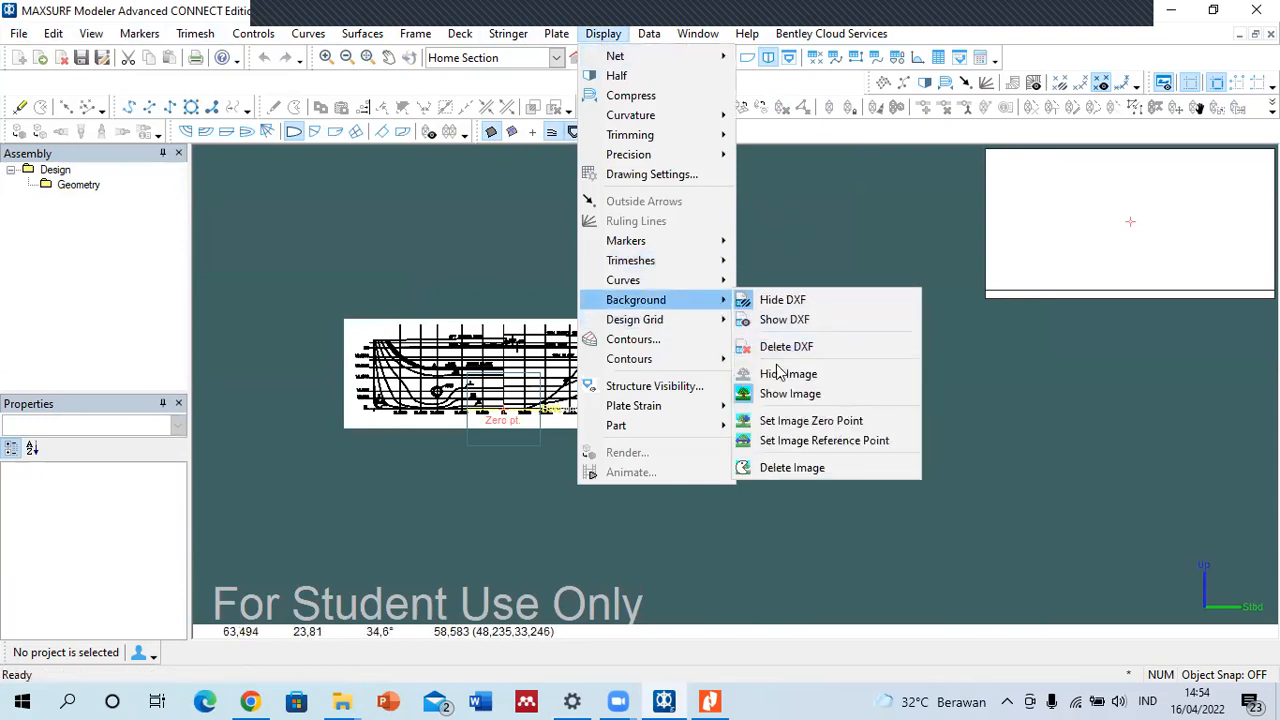
{"action": "left_click", "coordinate": [765, 441]}
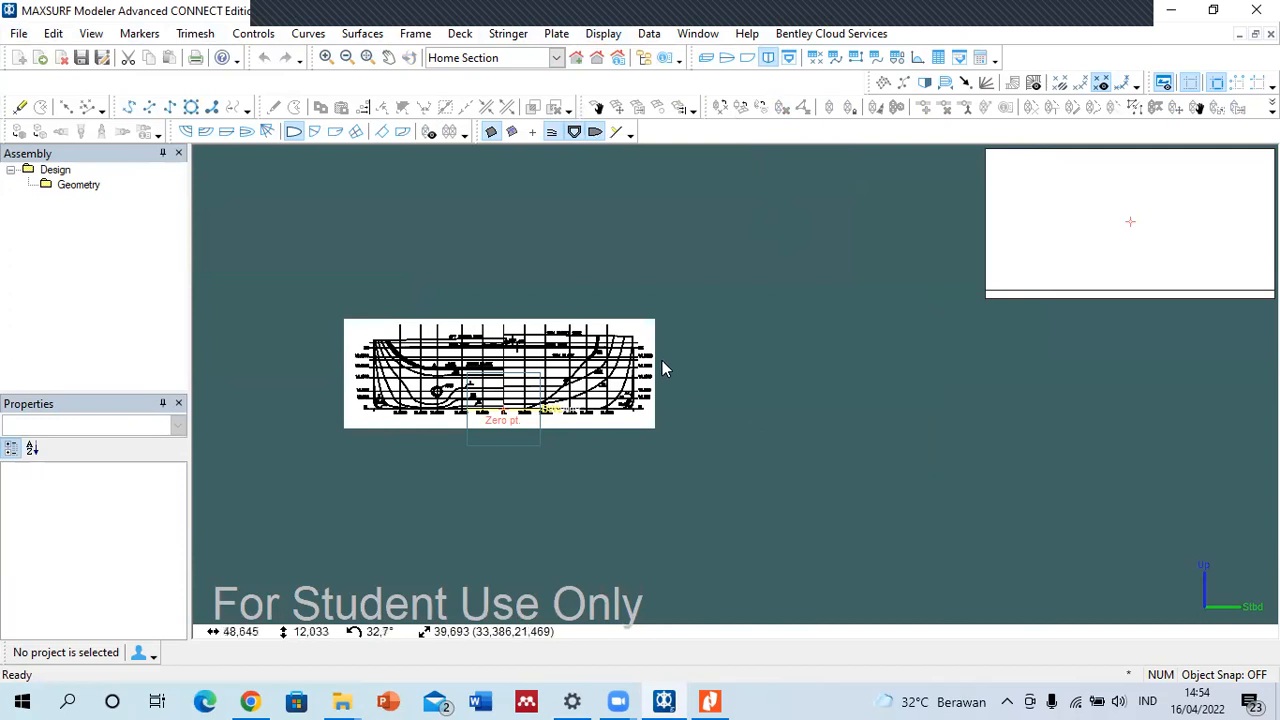
{"action": "scroll", "coordinate": [645, 340], "scroll_direction": "up", "scroll_amount": 5}
{"action": "scroll", "coordinate": [636, 320], "scroll_direction": "up", "scroll_amount": 2}
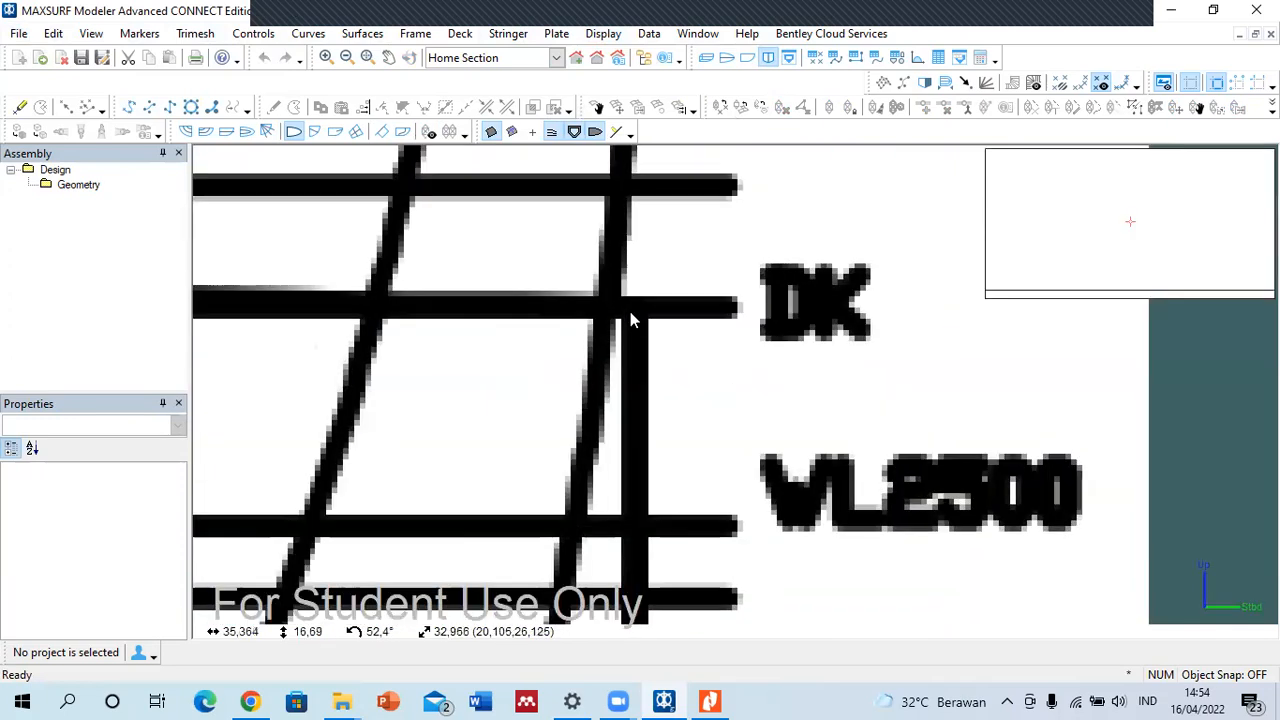
{"action": "scroll", "coordinate": [700, 322], "scroll_direction": "down", "scroll_amount": 6}
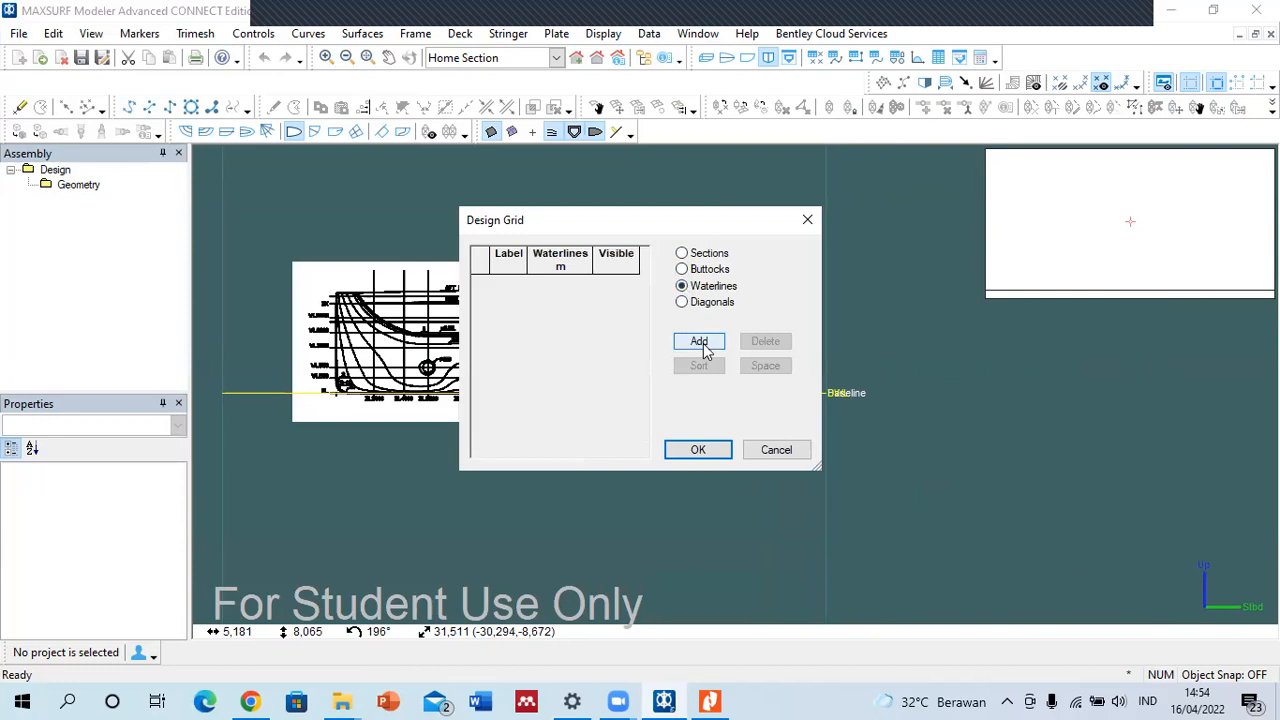
- Add five waterlines to the design grid
{"action": "left_click", "coordinate": [699, 341]}
{"action": "type", "text": "5"}
{"action": "key", "text": "Return"}
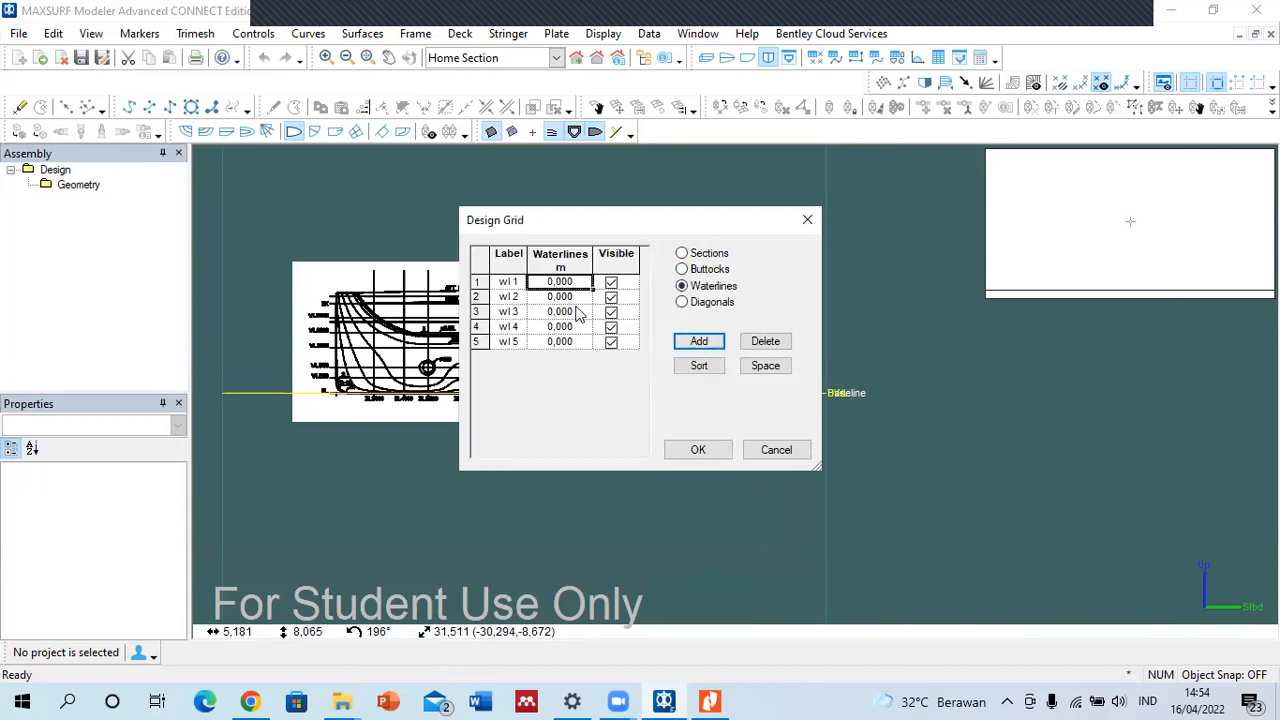
- Set the first four waterline heights to 0.5, 0.85, 1.5 and 2 m and apply the grid
{"action": "type", "text": "0,5"}
{"action": "key", "text": "Return"}
{"action": "type", "text": "0,85"}
{"action": "key", "text": "Return"}
{"action": "type", "text": "1,2"}
{"action": "key", "text": "BackSpace"}
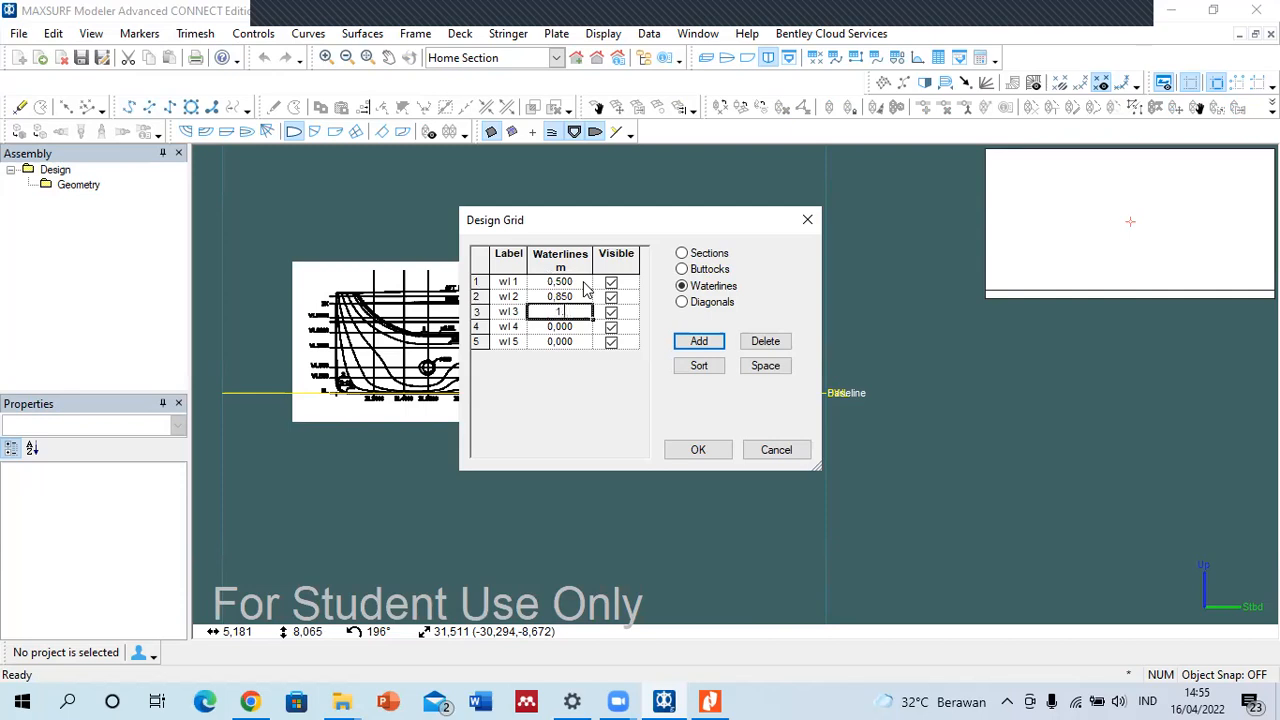
{"action": "type", "text": "5"}
{"action": "key", "text": "Return"}
{"action": "type", "text": "2"}
{"action": "key", "text": "Return"}
{"action": "scroll", "coordinate": [748, 328], "scroll_direction": "down", "scroll_amount": 5}
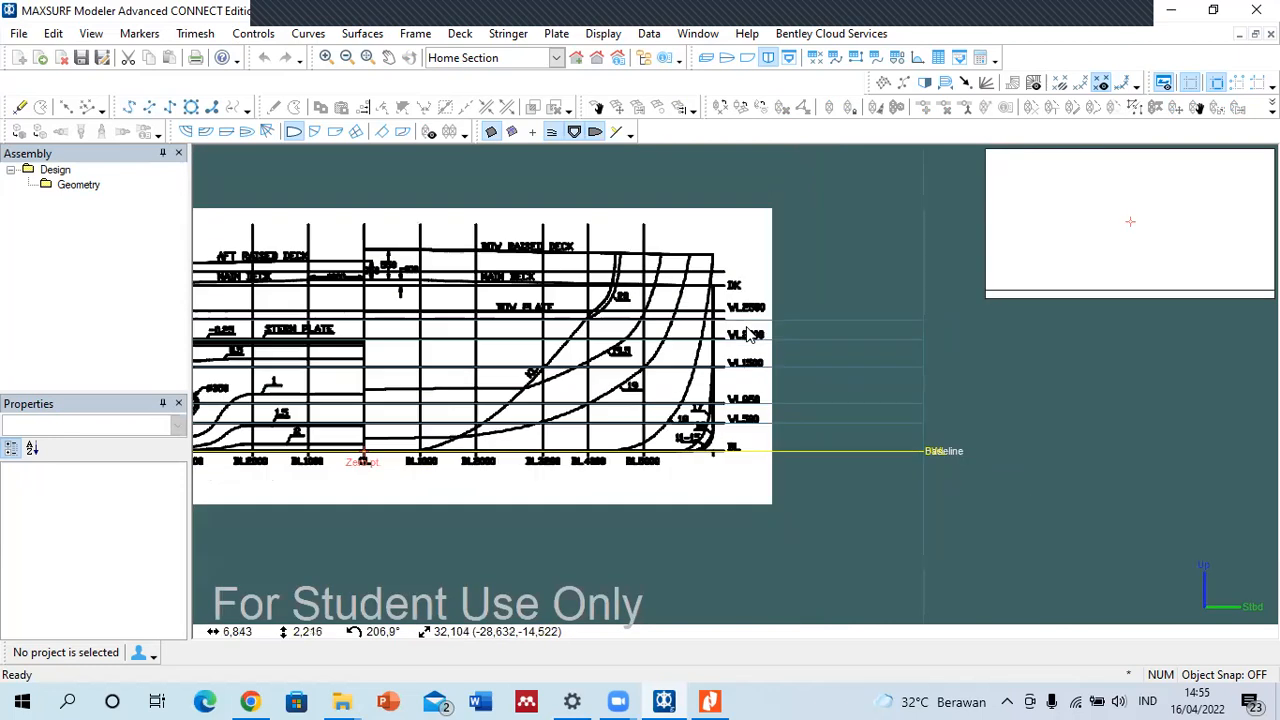
- Add five buttocks to the design grid and place the first one at 1 m
{"action": "left_click", "coordinate": [645, 33]}
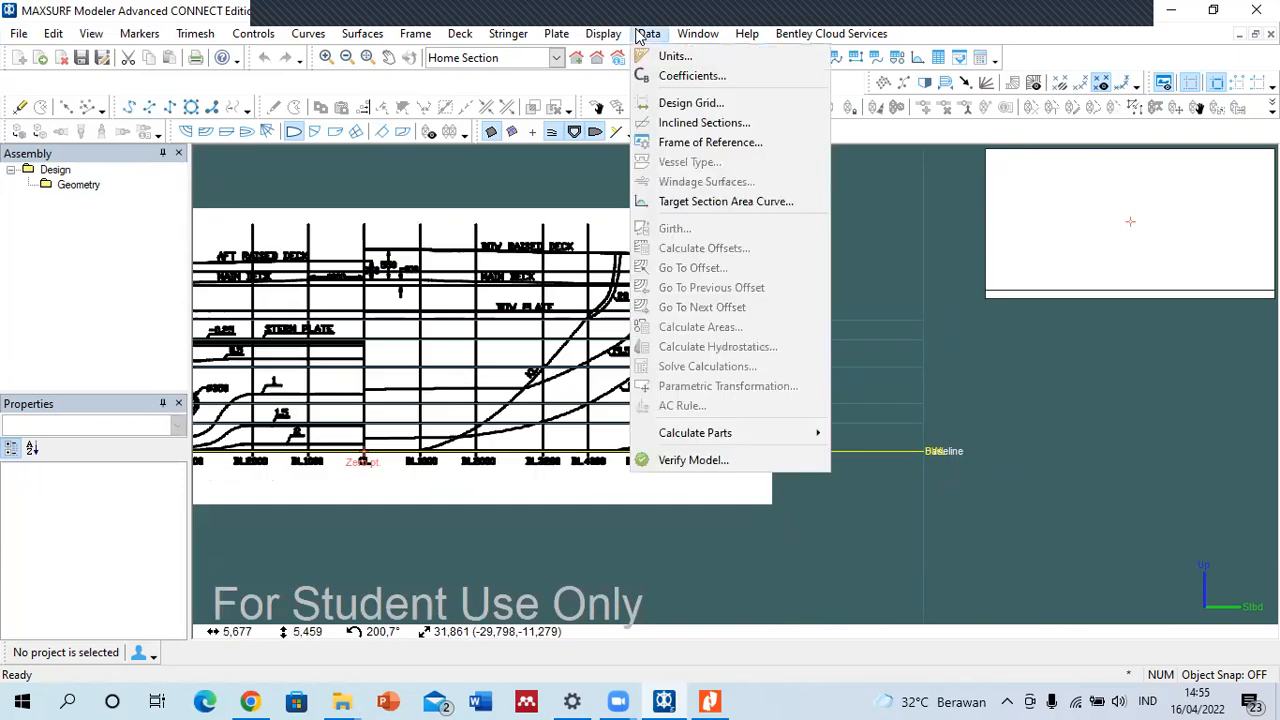
{"action": "left_click", "coordinate": [688, 110]}
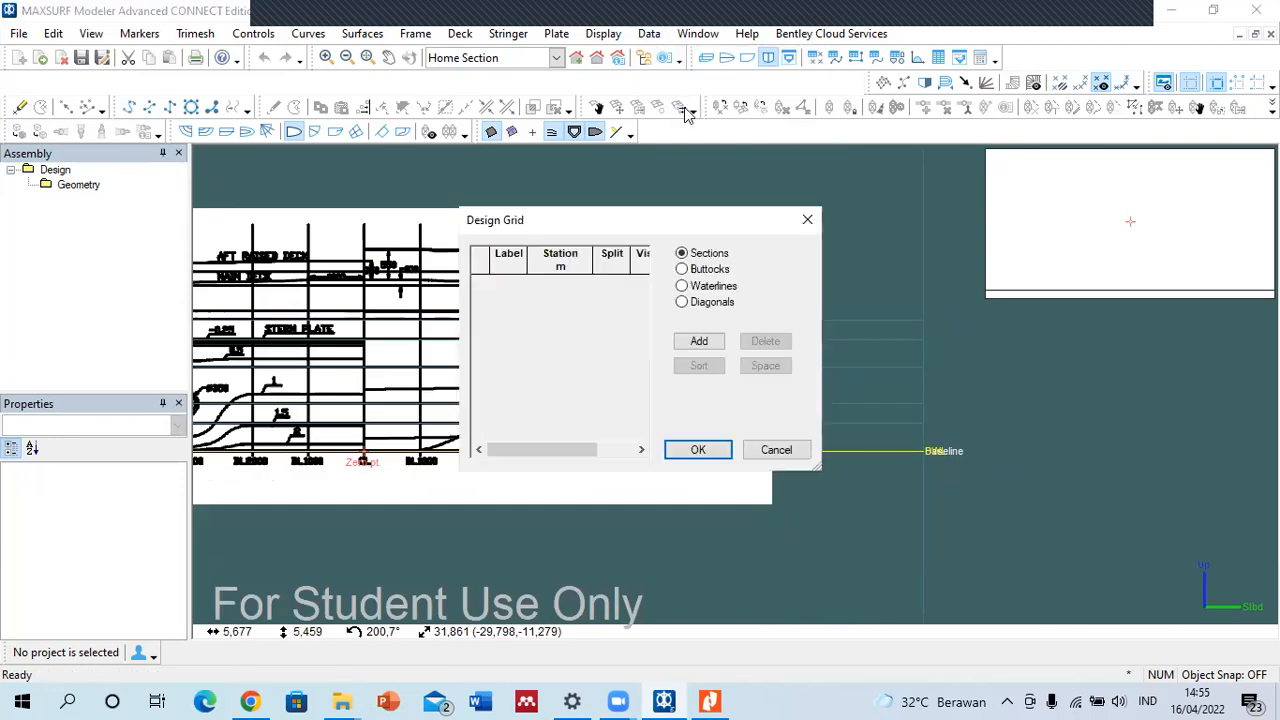
{"action": "left_click", "coordinate": [697, 270]}
{"action": "left_click", "coordinate": [698, 341]}
{"action": "type", "text": "5"}
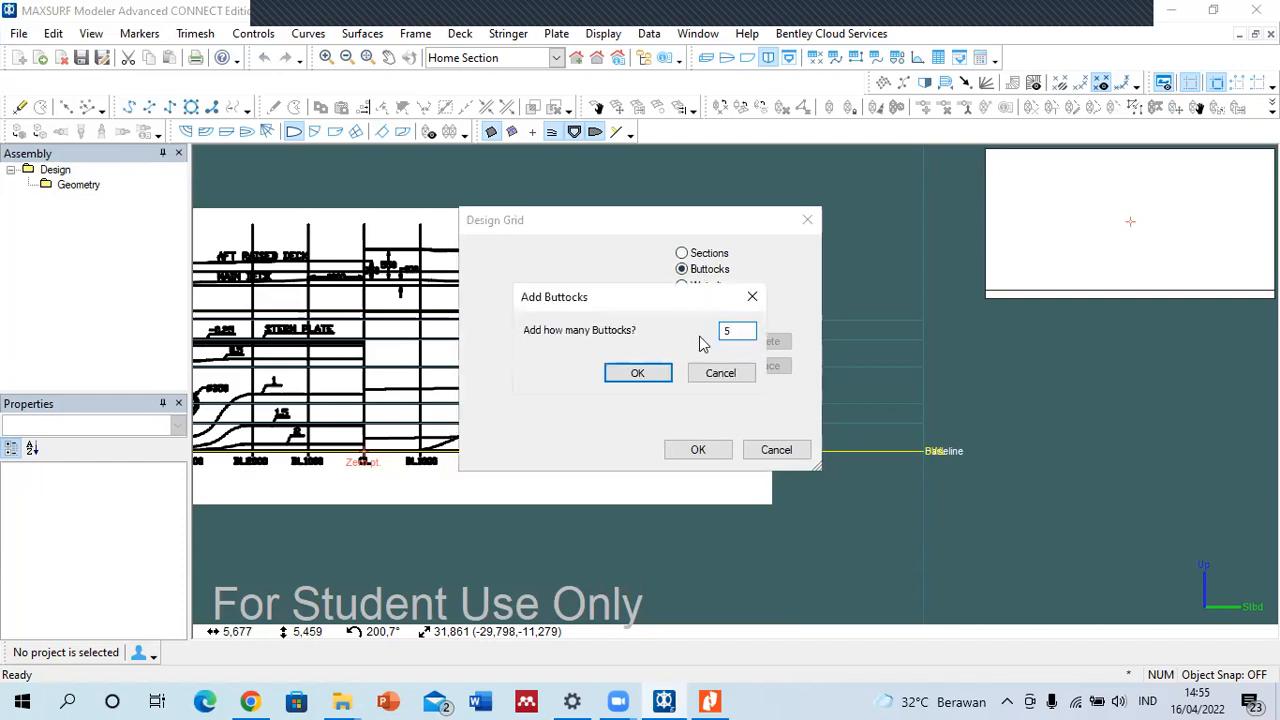
{"action": "key", "text": "Return"}
{"action": "type", "text": "1"}
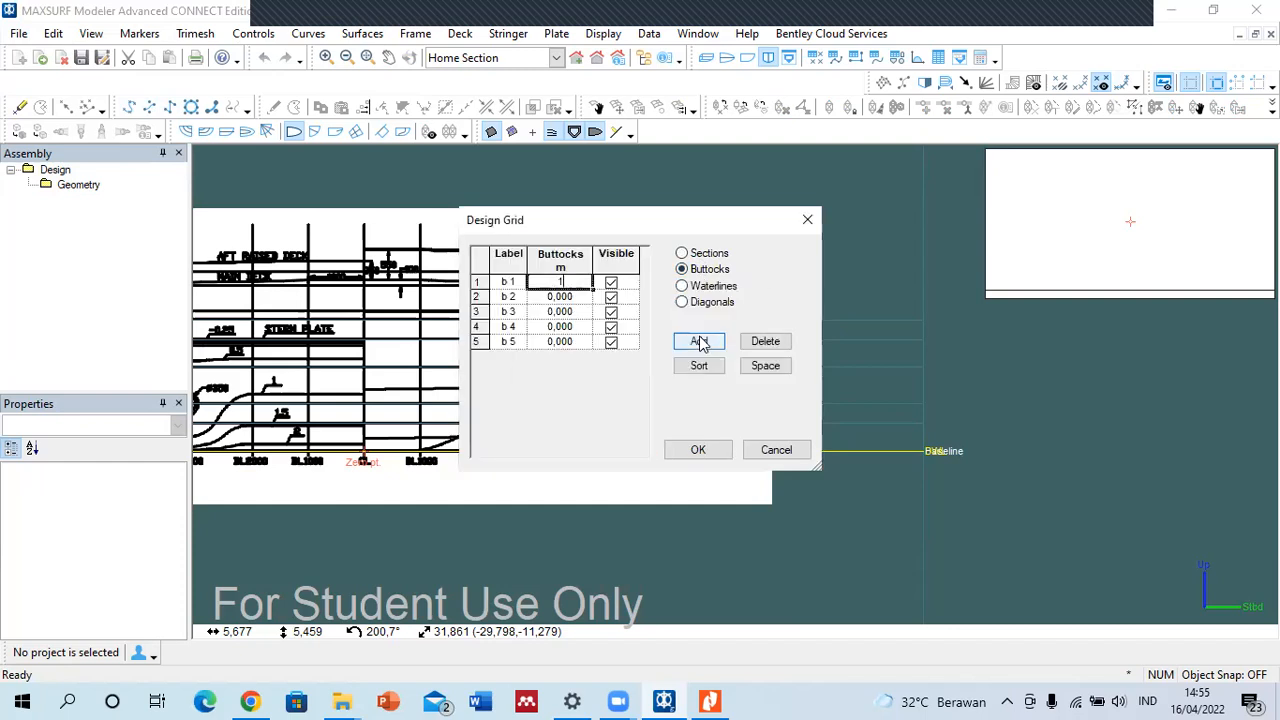
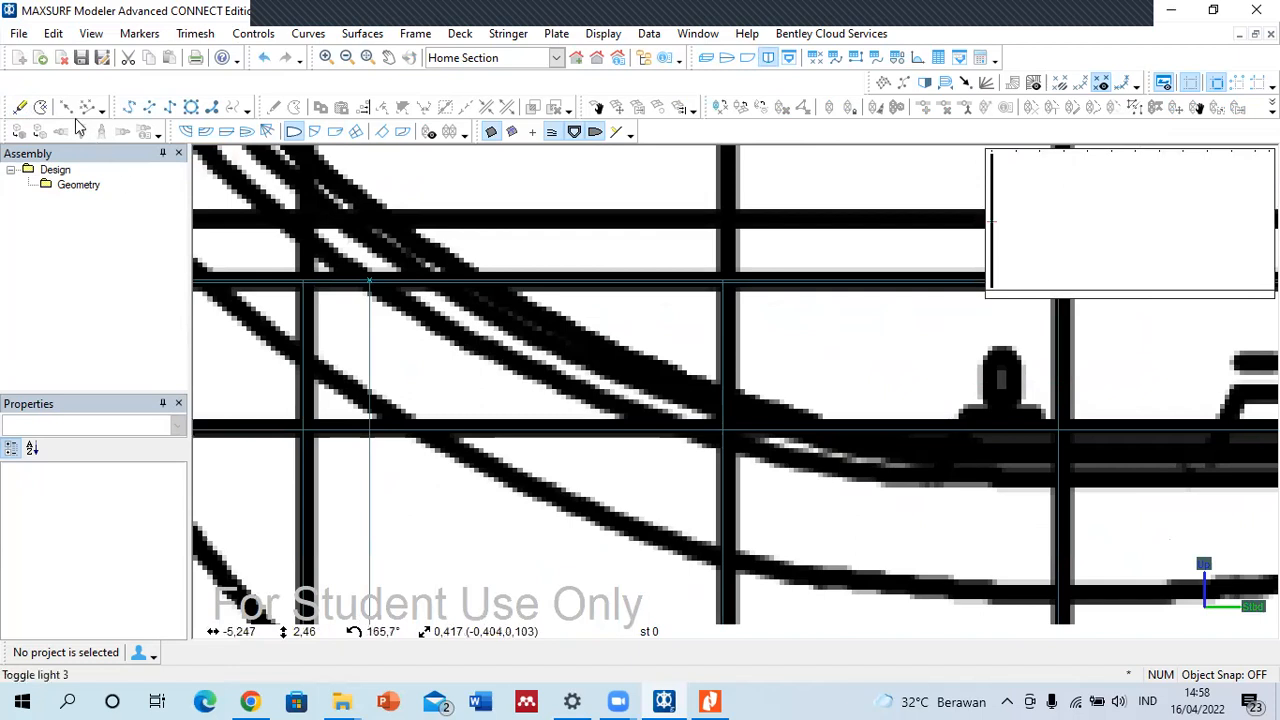
- Add markers along the body plan's station 0 curve from the BL4000 crossing inward to the BL2000 line
{"action": "left_click", "coordinate": [20, 107]}
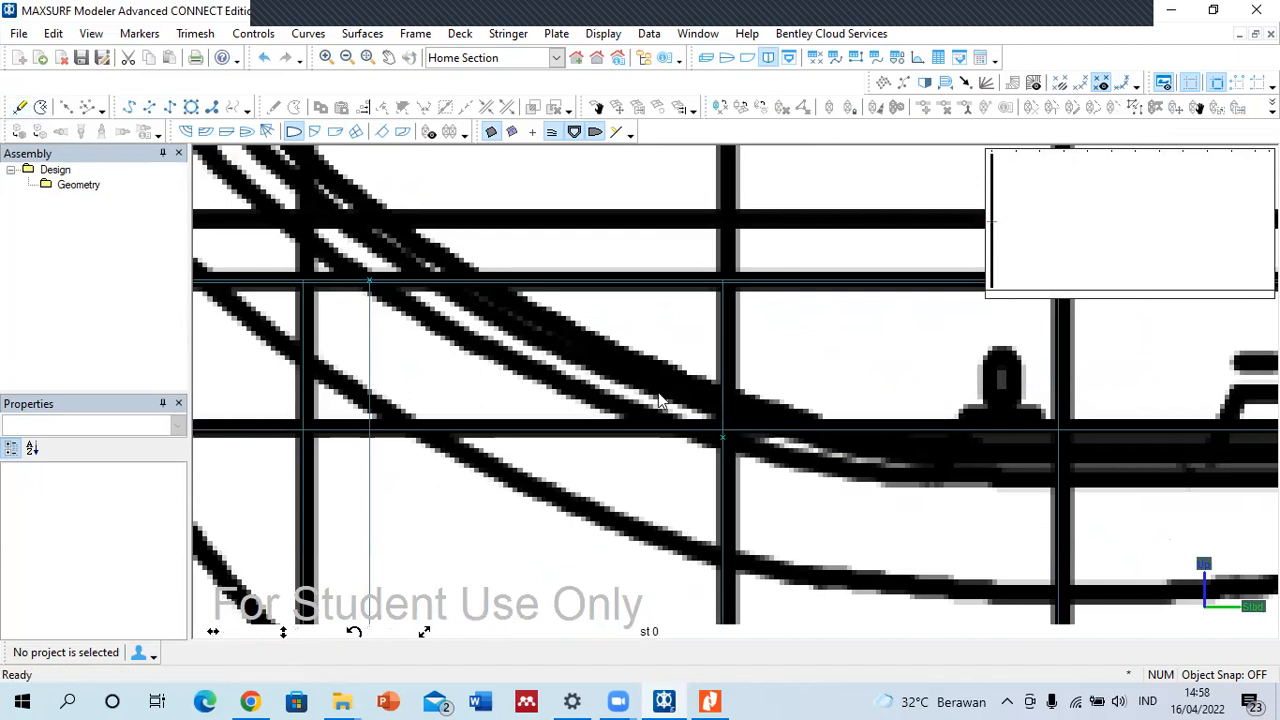
{"action": "scroll", "coordinate": [850, 430], "scroll_direction": "down", "scroll_amount": 2}
{"action": "left_click", "coordinate": [845, 437]}
{"action": "scroll", "coordinate": [531, 366], "scroll_direction": "down", "scroll_amount": 2}
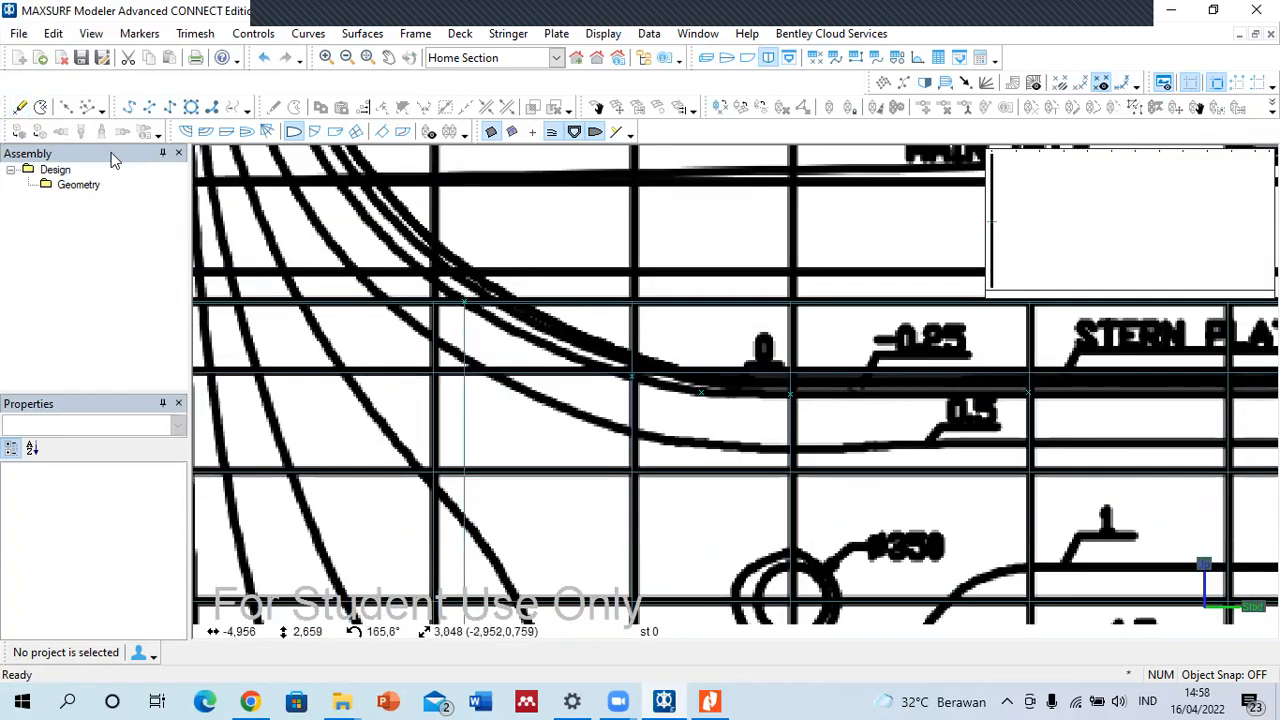
{"action": "scroll", "coordinate": [698, 347], "scroll_direction": "down", "scroll_amount": 2}
{"action": "scroll", "coordinate": [820, 470], "scroll_direction": "up", "scroll_amount": 2}
- Add station 0 markers on the flat part of the curve at BL1000 and the centreline
{"action": "left_click", "coordinate": [20, 107]}
{"action": "scroll", "coordinate": [992, 410], "scroll_direction": "down", "scroll_amount": 3}
{"action": "scroll", "coordinate": [991, 400], "scroll_direction": "up", "scroll_amount": 1}
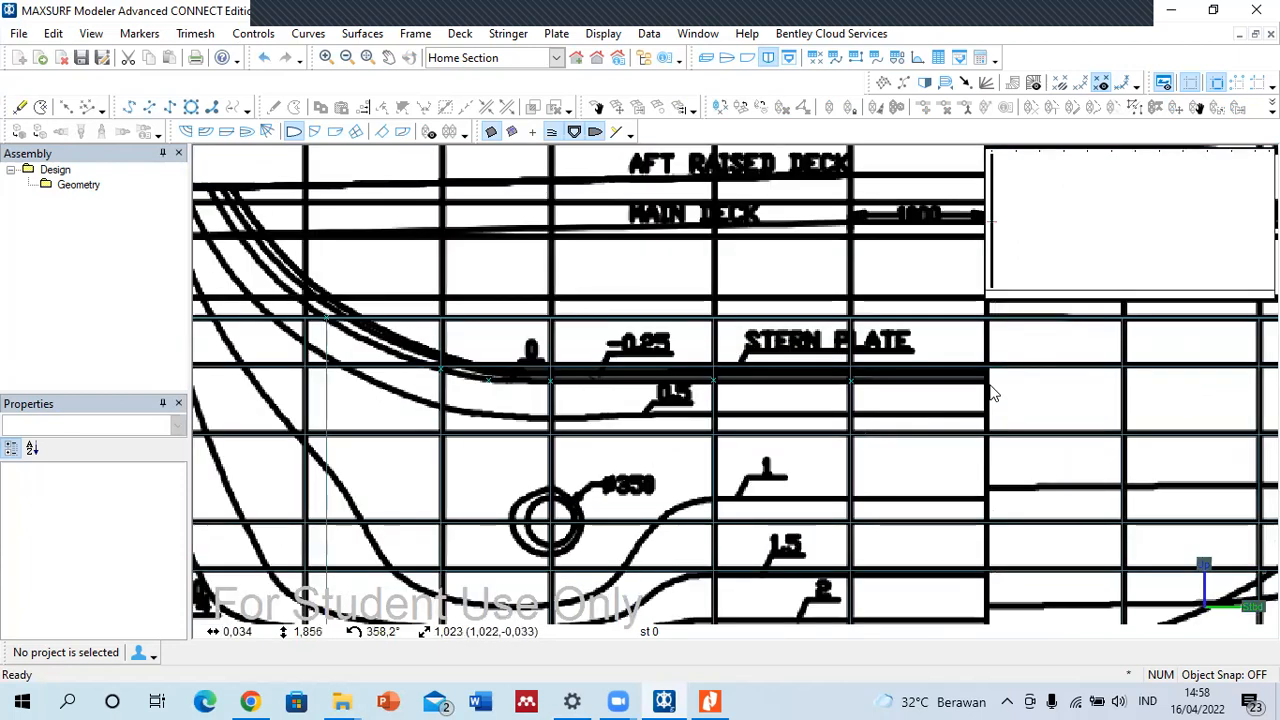
{"action": "scroll", "coordinate": [985, 392], "scroll_direction": "up", "scroll_amount": 3}
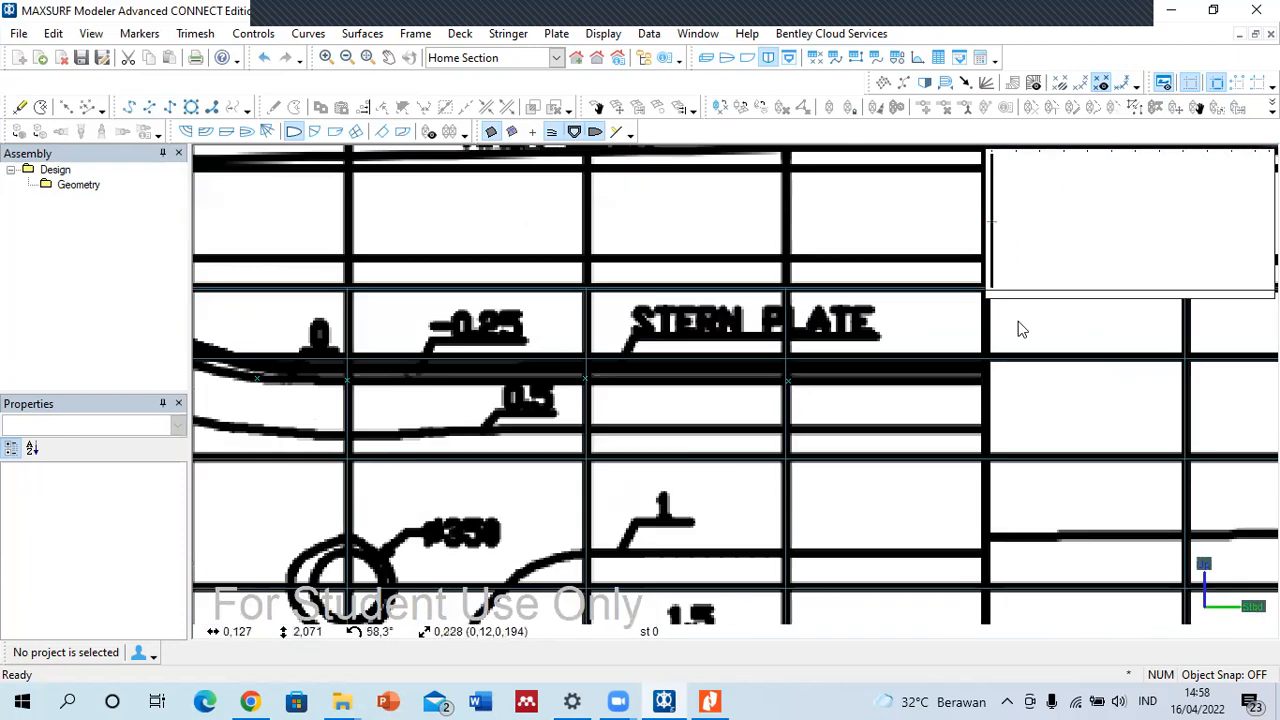
{"action": "left_click", "coordinate": [20, 107]}
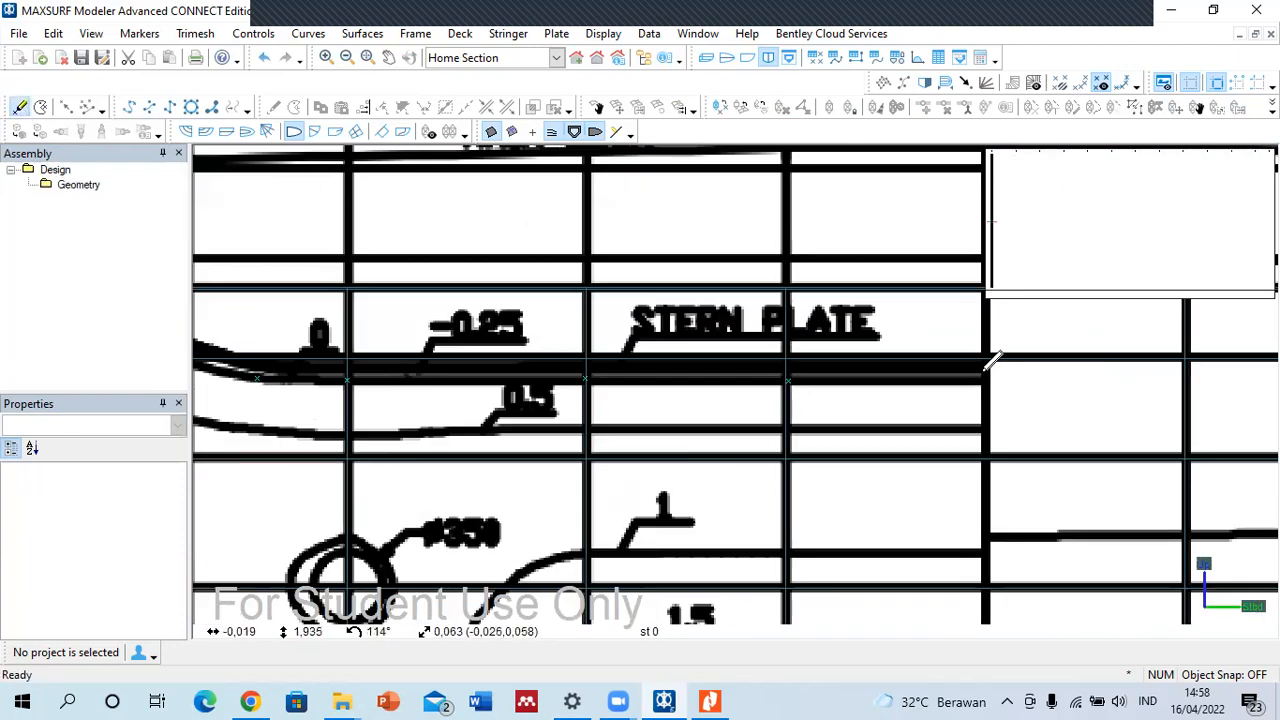
{"action": "scroll", "coordinate": [993, 360], "scroll_direction": "down", "scroll_amount": 1}
- For station 1, add markers where its curve crosses the upper three grid waterlines
{"action": "left_click", "coordinate": [262, 311]}
{"action": "left_click", "coordinate": [20, 107]}
{"action": "left_click", "coordinate": [288, 357]}
{"action": "left_click", "coordinate": [20, 107]}
{"action": "left_click", "coordinate": [340, 421]}
- Add markers down the steep part of the station 1 curve, from below WL1500 through WL850 to WL500
{"action": "left_click", "coordinate": [20, 107]}
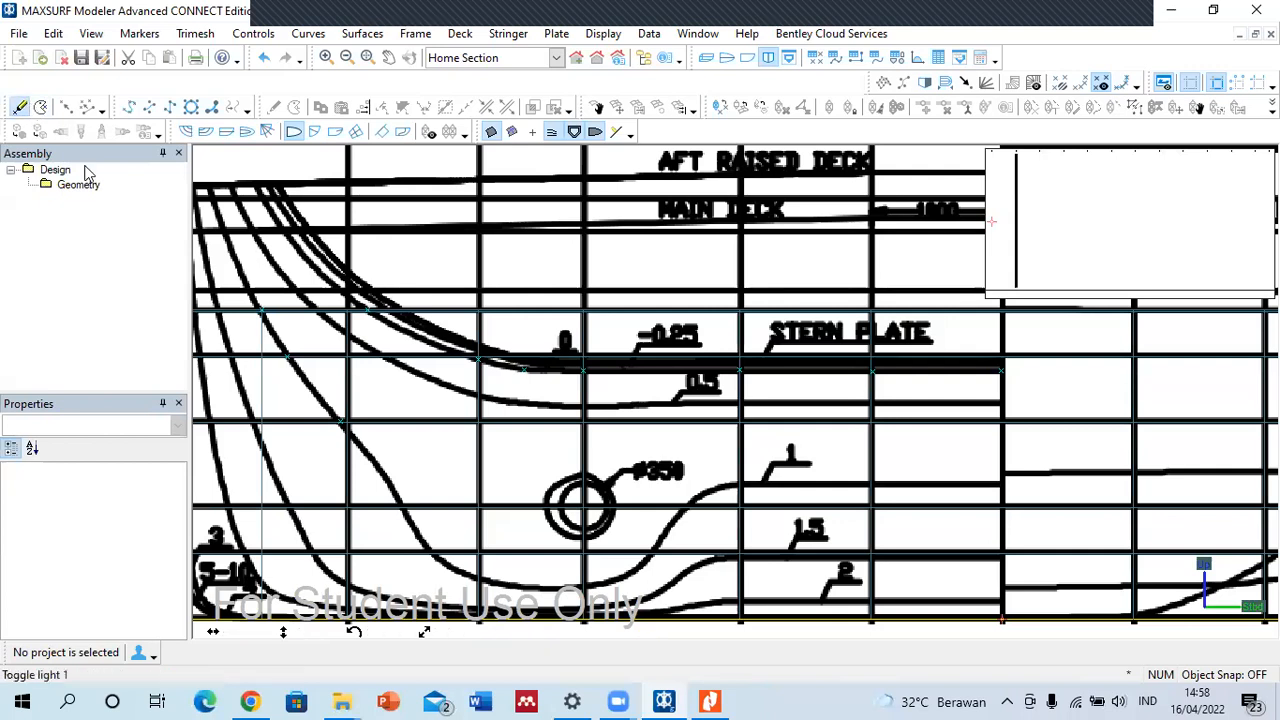
{"action": "left_click", "coordinate": [371, 457]}
{"action": "left_click", "coordinate": [20, 107]}
{"action": "left_click", "coordinate": [396, 489]}
{"action": "left_click", "coordinate": [24, 106]}
{"action": "left_click", "coordinate": [402, 505]}
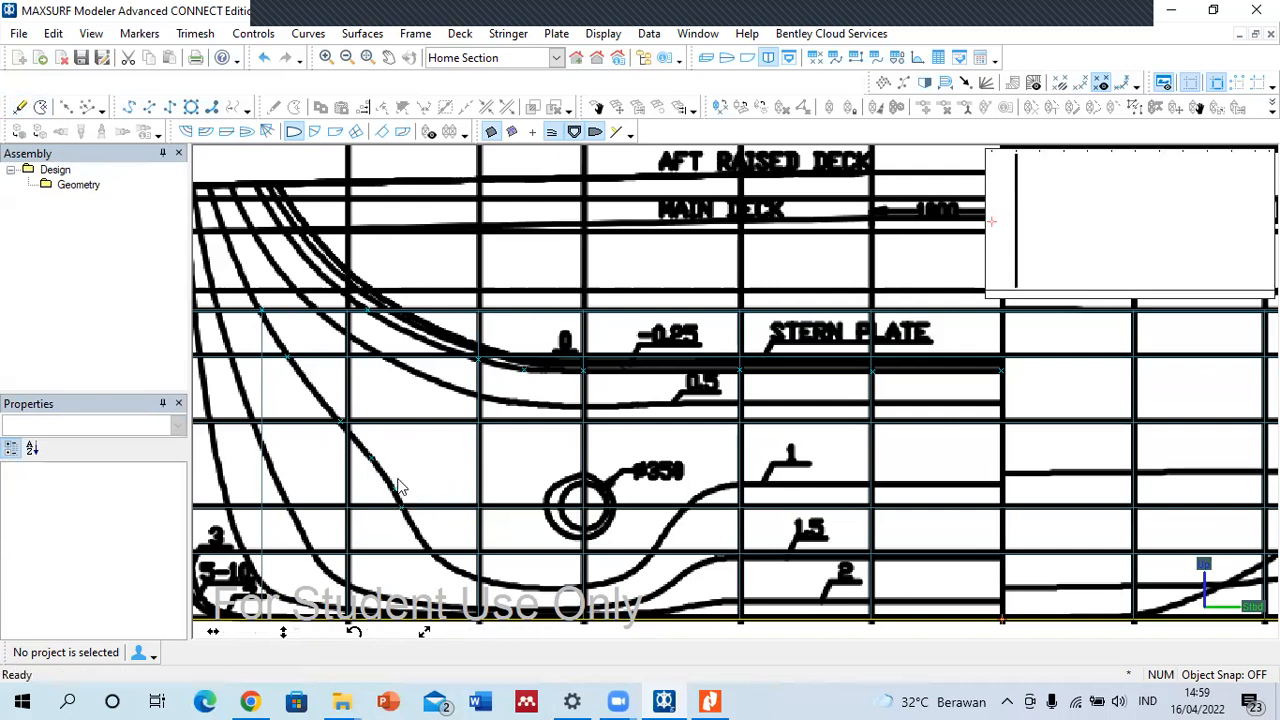
{"action": "left_click", "coordinate": [21, 106]}
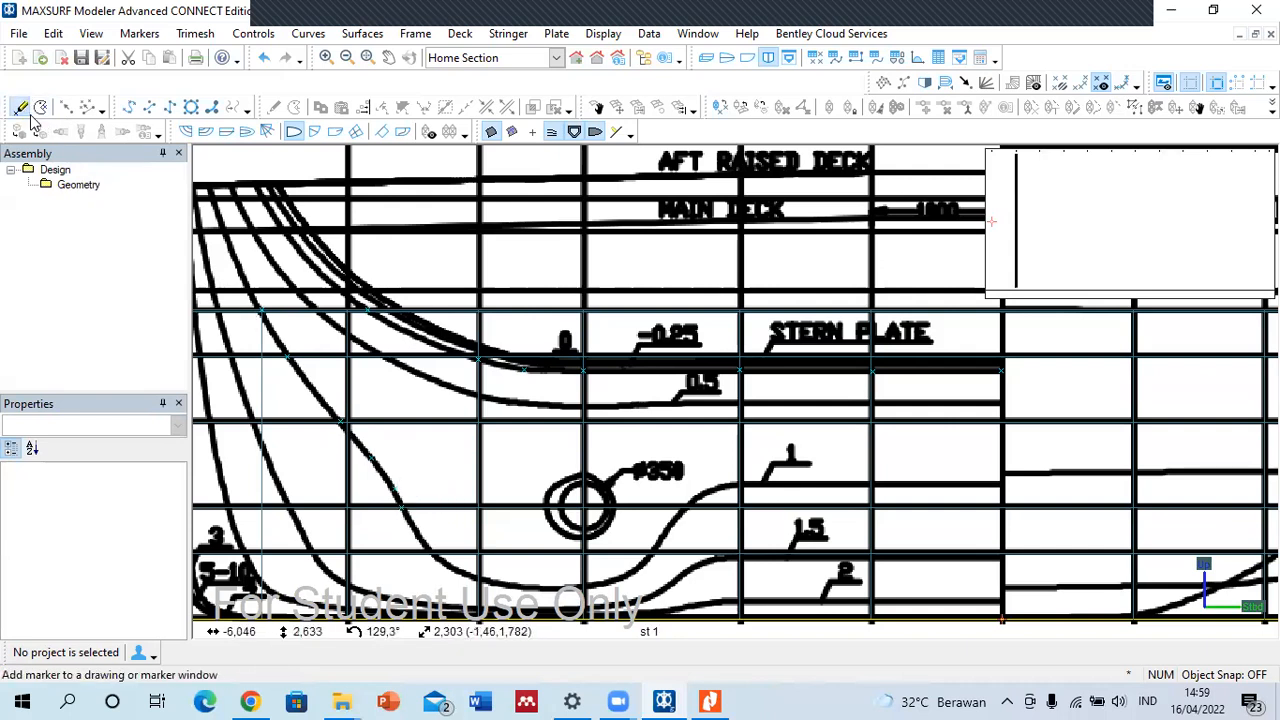
{"action": "left_click", "coordinate": [417, 535]}
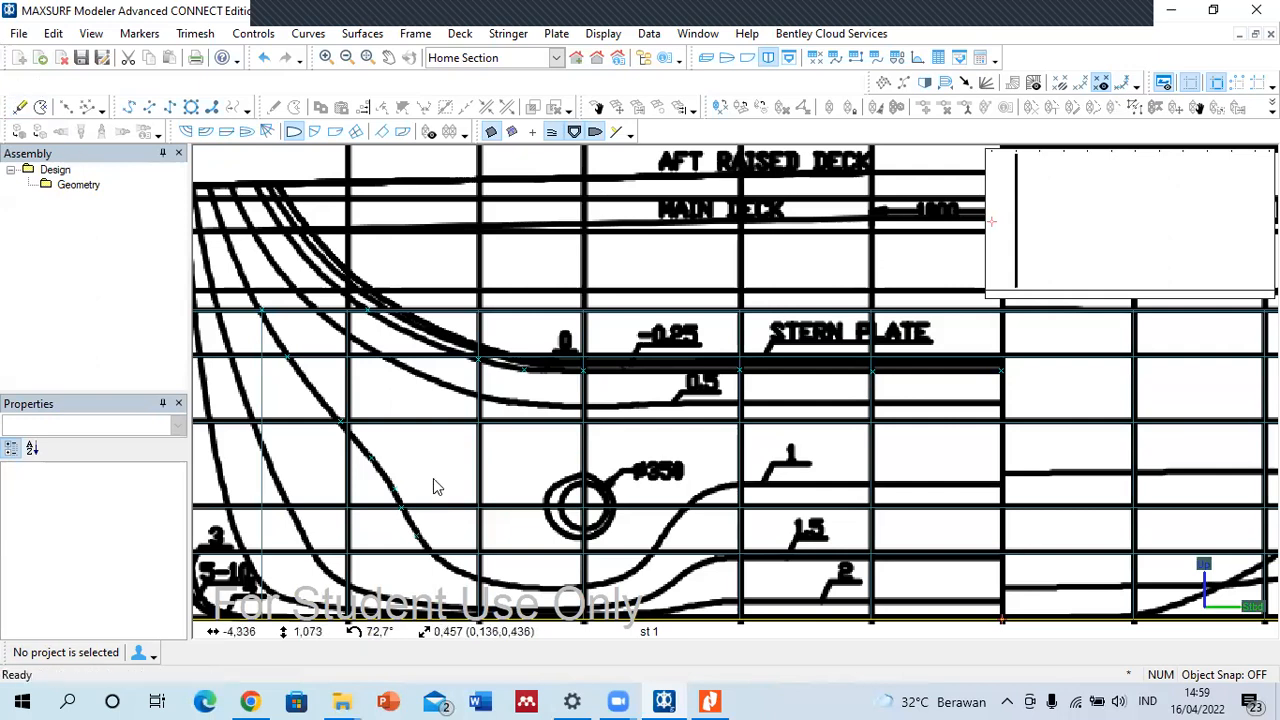
{"action": "left_click", "coordinate": [21, 106]}
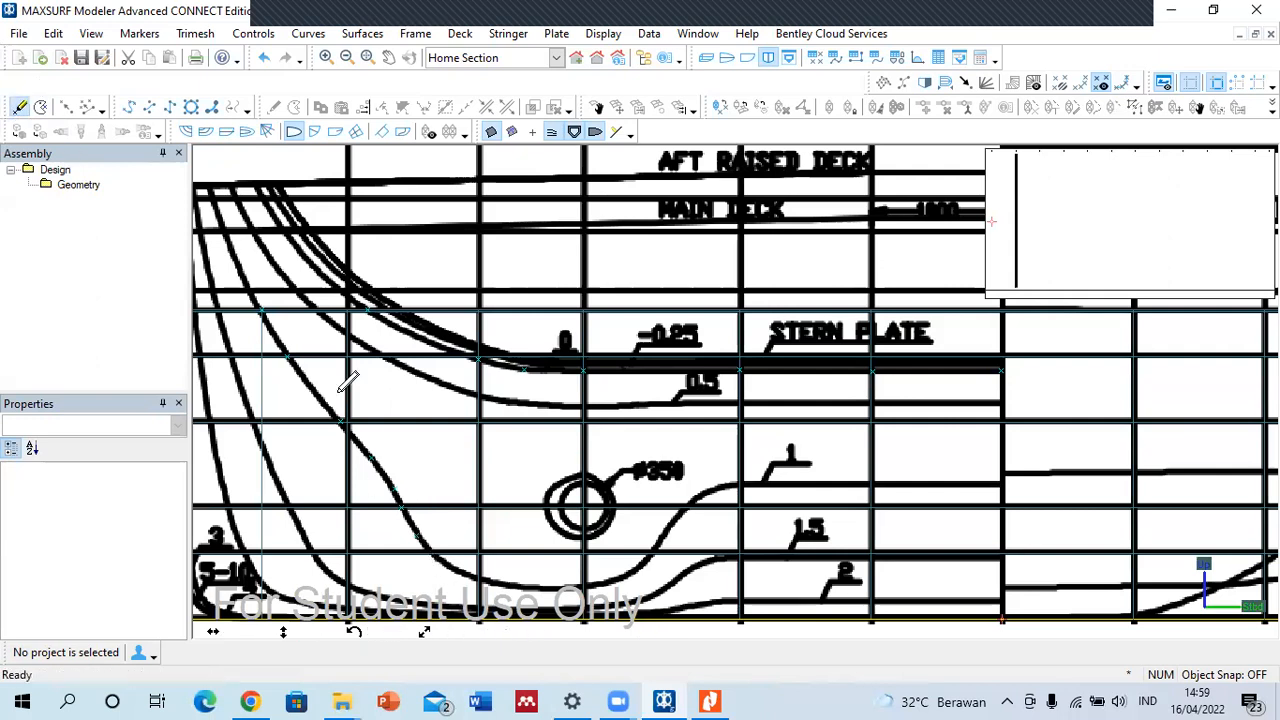
{"action": "left_click", "coordinate": [434, 552]}
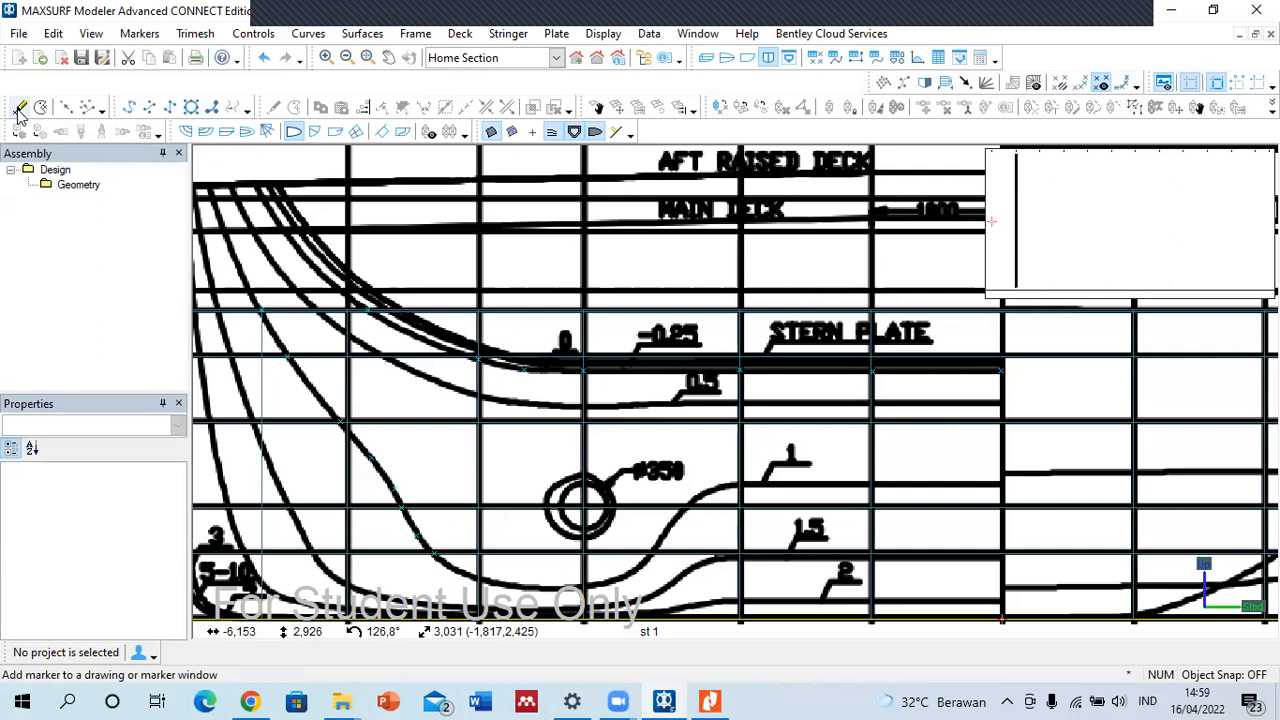
- Add closely spaced markers around the lower bend of the station 1 curve, from below WL500 to the BL3000 line
{"action": "left_click", "coordinate": [462, 576]}
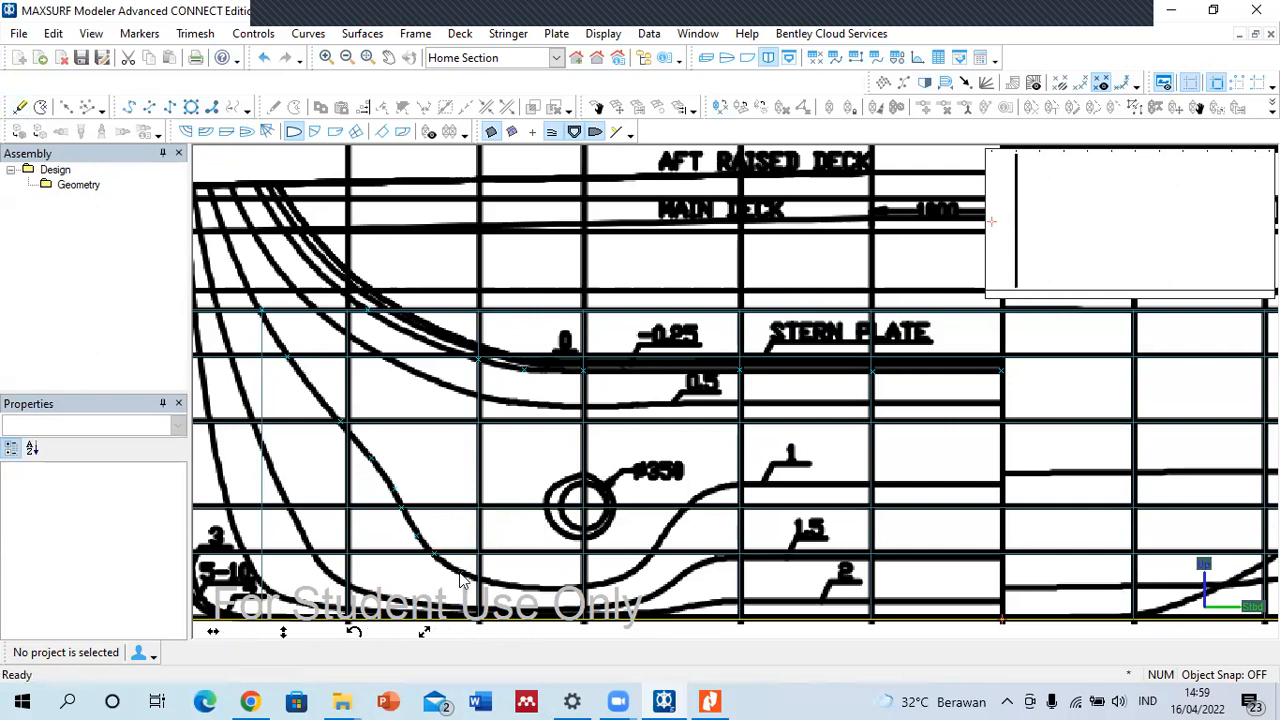
{"action": "left_click", "coordinate": [20, 107]}
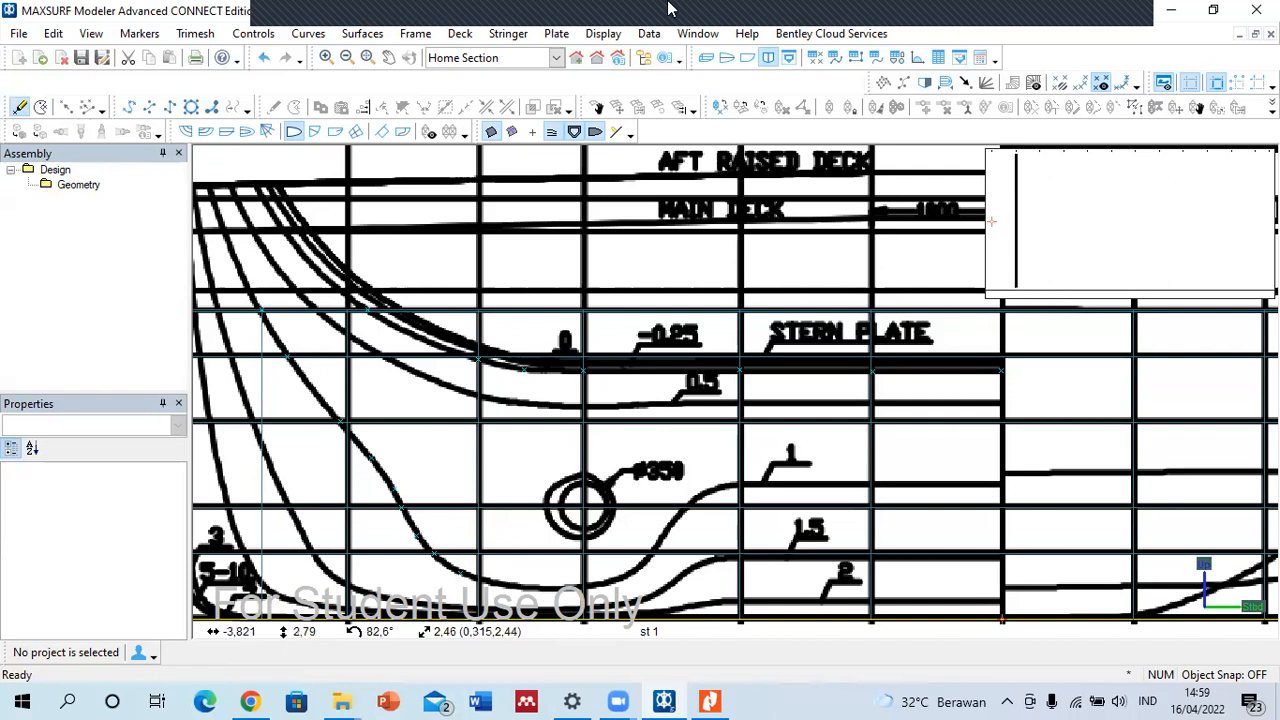
{"action": "left_click", "coordinate": [490, 565]}
{"action": "left_click", "coordinate": [20, 107]}
{"action": "left_click", "coordinate": [525, 588]}
{"action": "left_click", "coordinate": [21, 108]}
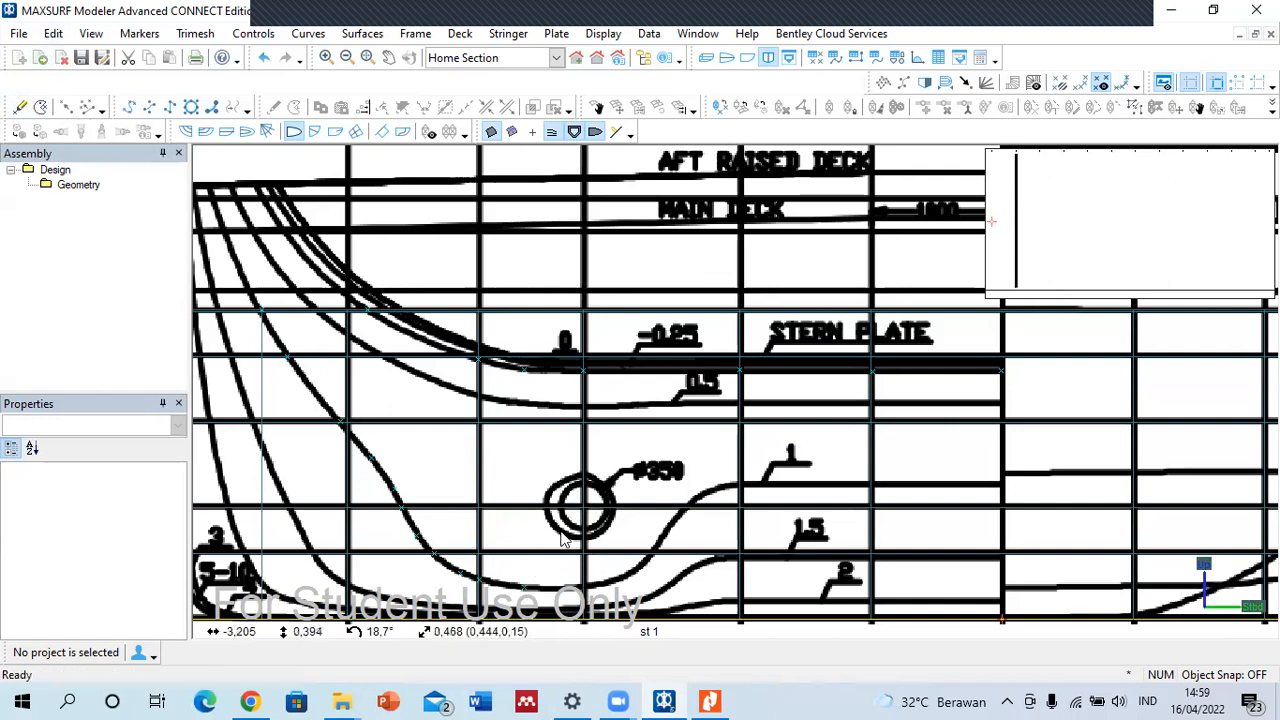
{"action": "left_click", "coordinate": [20, 107]}
{"action": "scroll", "coordinate": [486, 223], "scroll_direction": "down", "scroll_amount": 1}
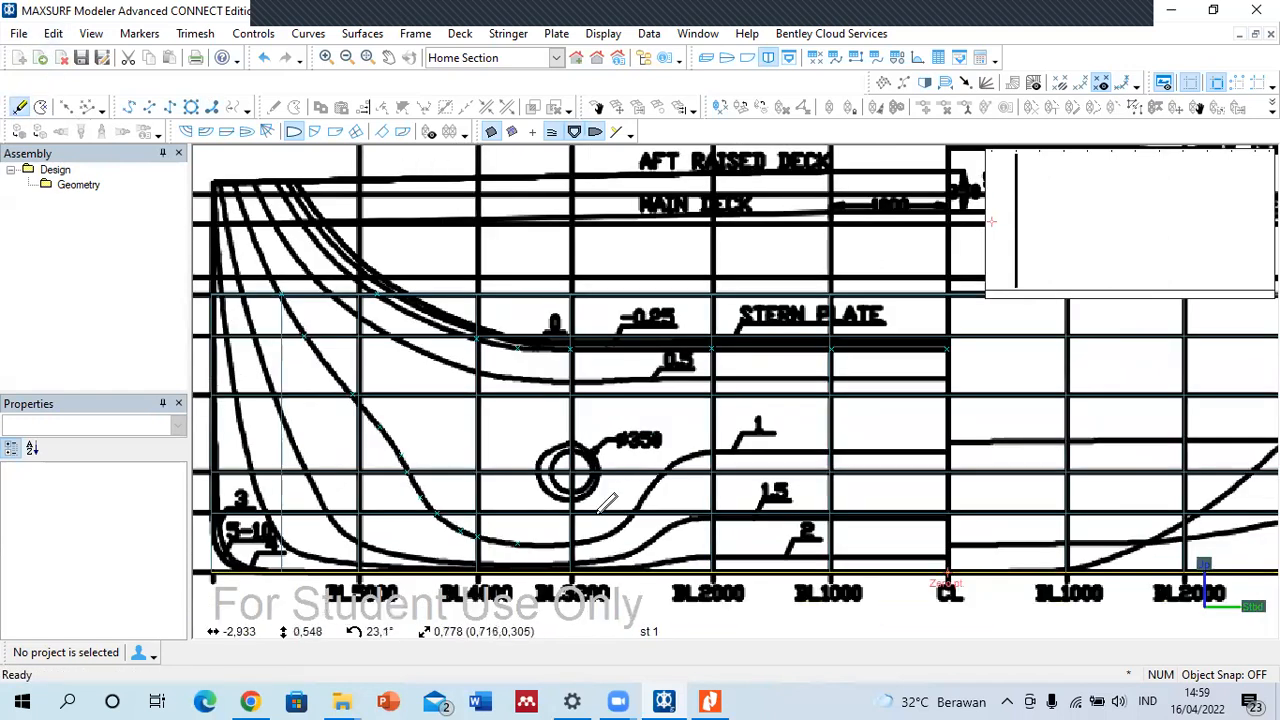
{"action": "left_click", "coordinate": [571, 543]}
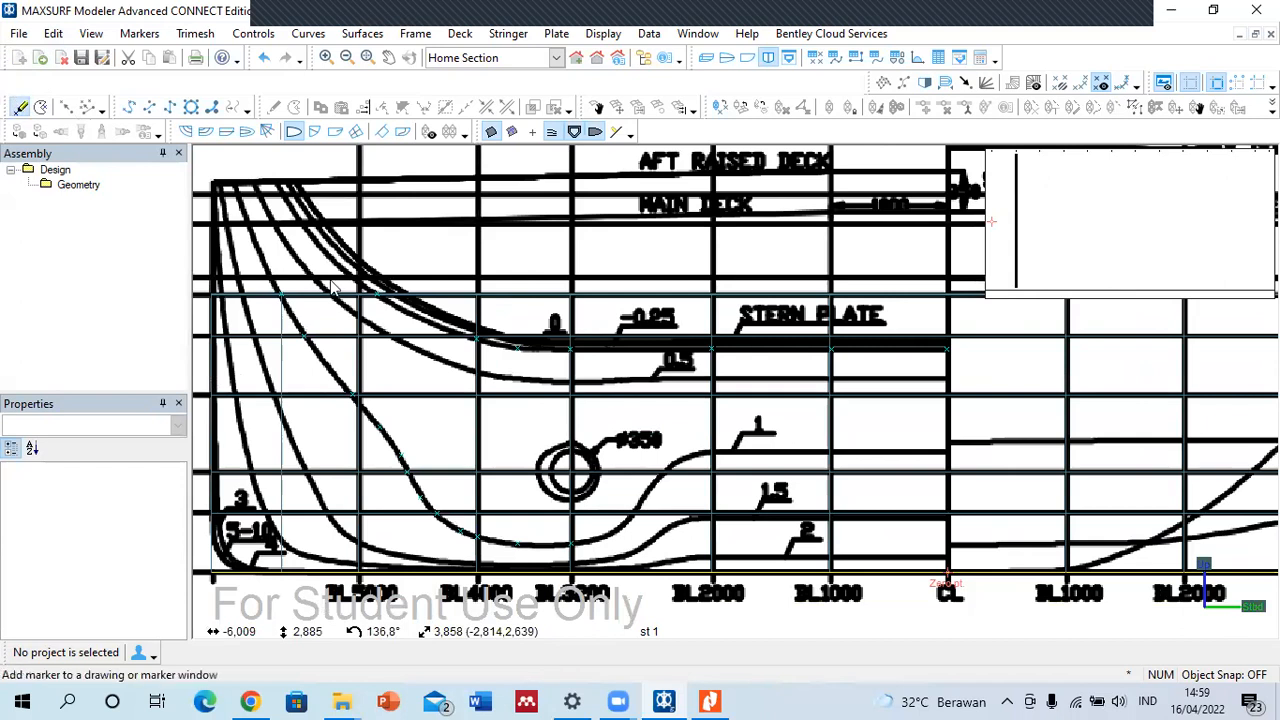
- Add markers up the inner rise of the station 1 curve and along its flat part through BL1000 to the centreline
{"action": "left_click", "coordinate": [20, 107]}
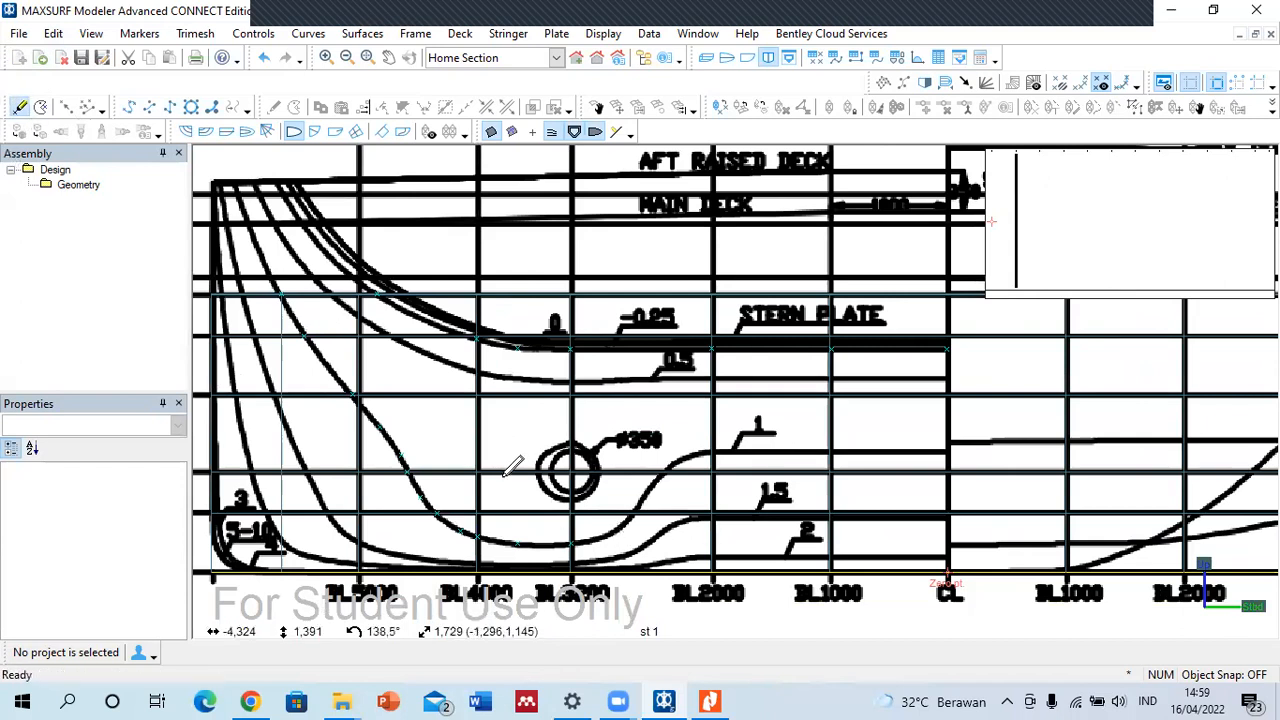
{"action": "left_click", "coordinate": [608, 537]}
{"action": "left_click", "coordinate": [21, 107]}
{"action": "left_click", "coordinate": [637, 511]}
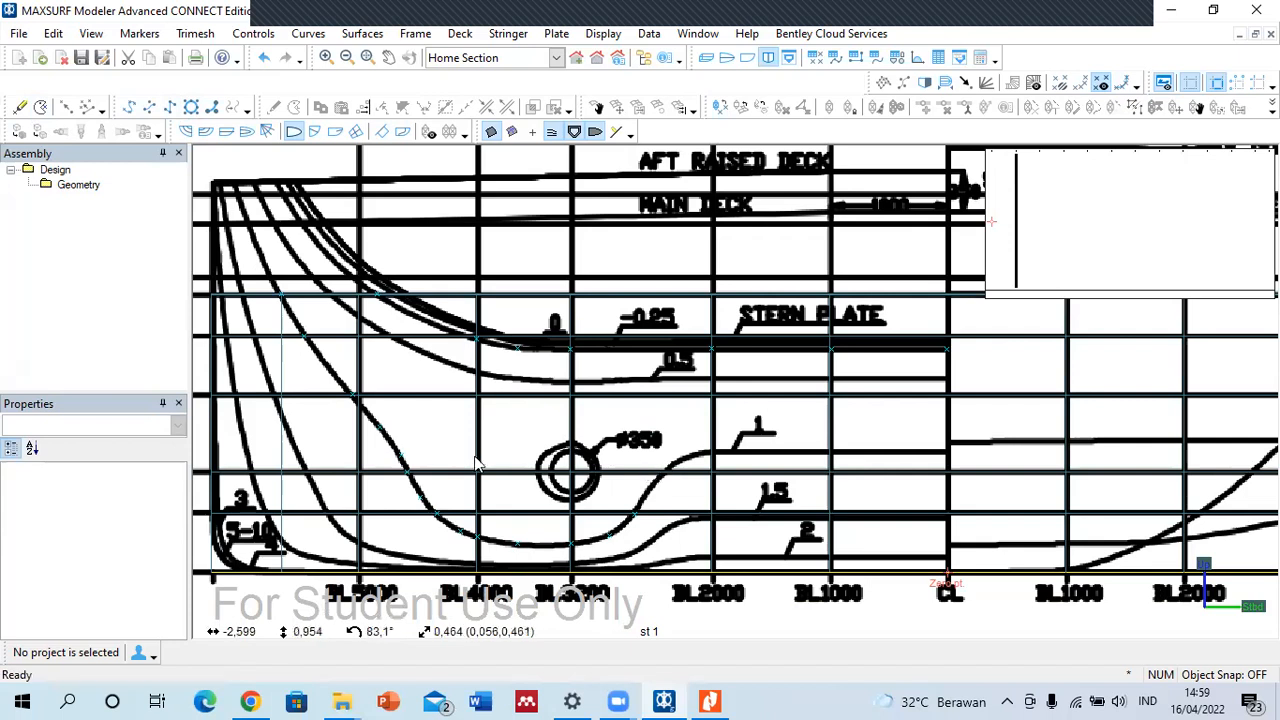
{"action": "left_click", "coordinate": [20, 108]}
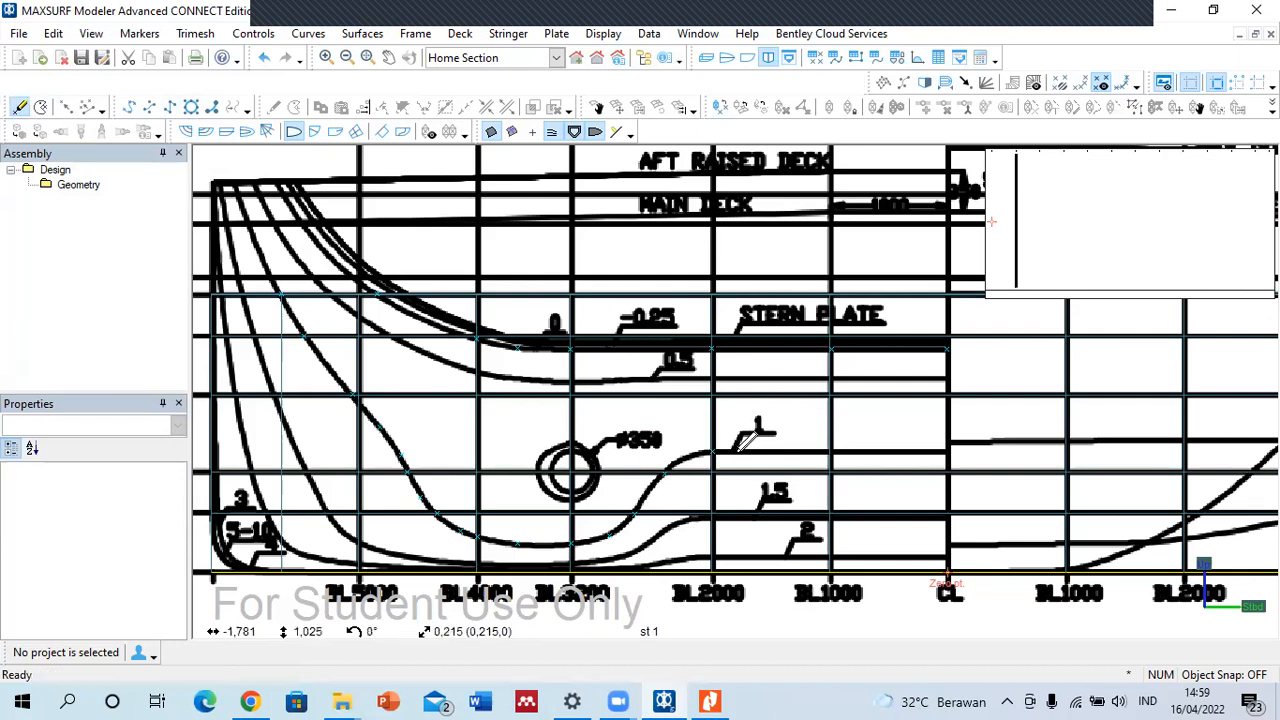
{"action": "left_click", "coordinate": [833, 452]}
{"action": "left_click", "coordinate": [20, 107]}
{"action": "left_click", "coordinate": [947, 452]}
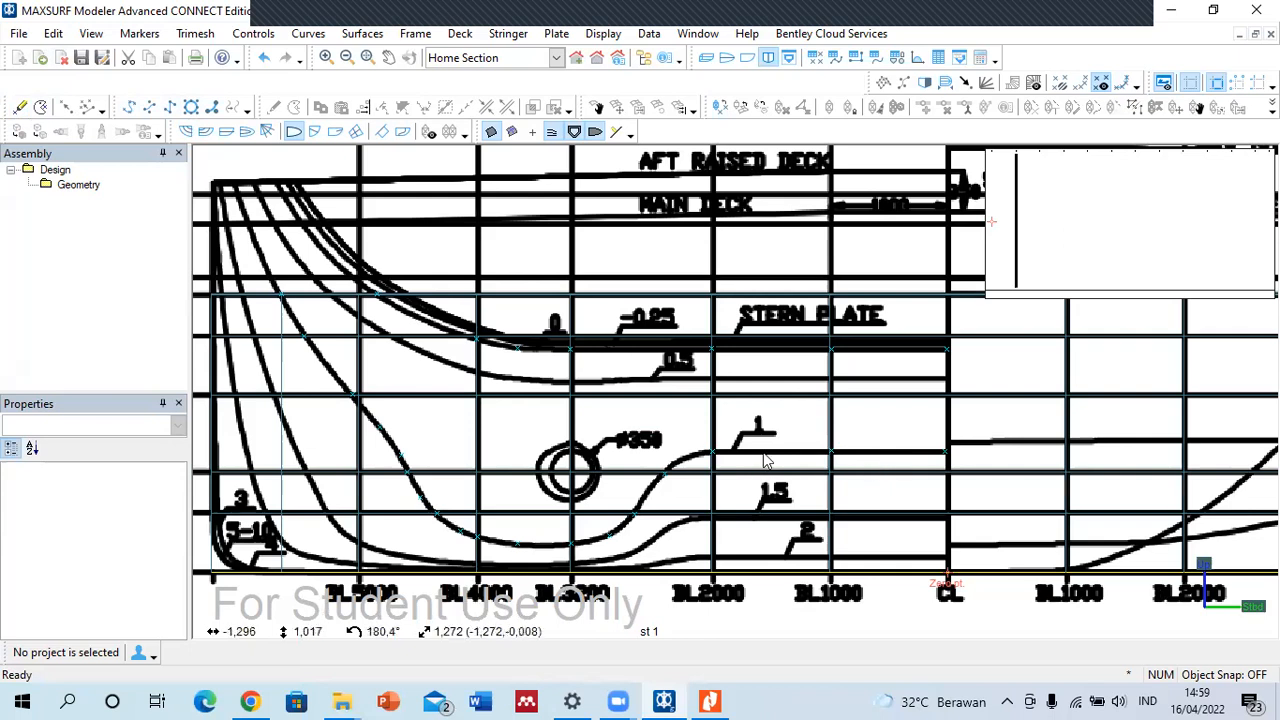
- Switch to station 2 and add markers on its curve from the uppermost grid waterline down to the 0.85 m waterline
{"action": "left_click", "coordinate": [20, 107]}
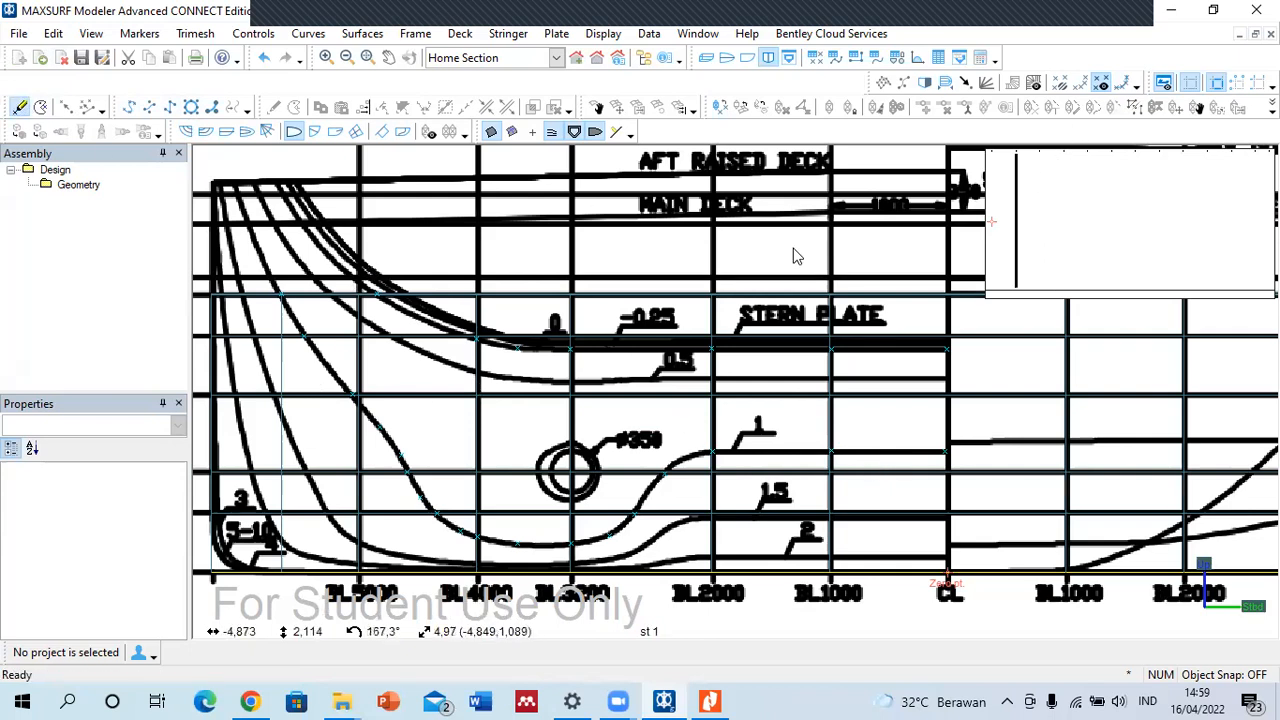
{"action": "left_click", "coordinate": [1040, 162]}
{"action": "left_click", "coordinate": [20, 107]}
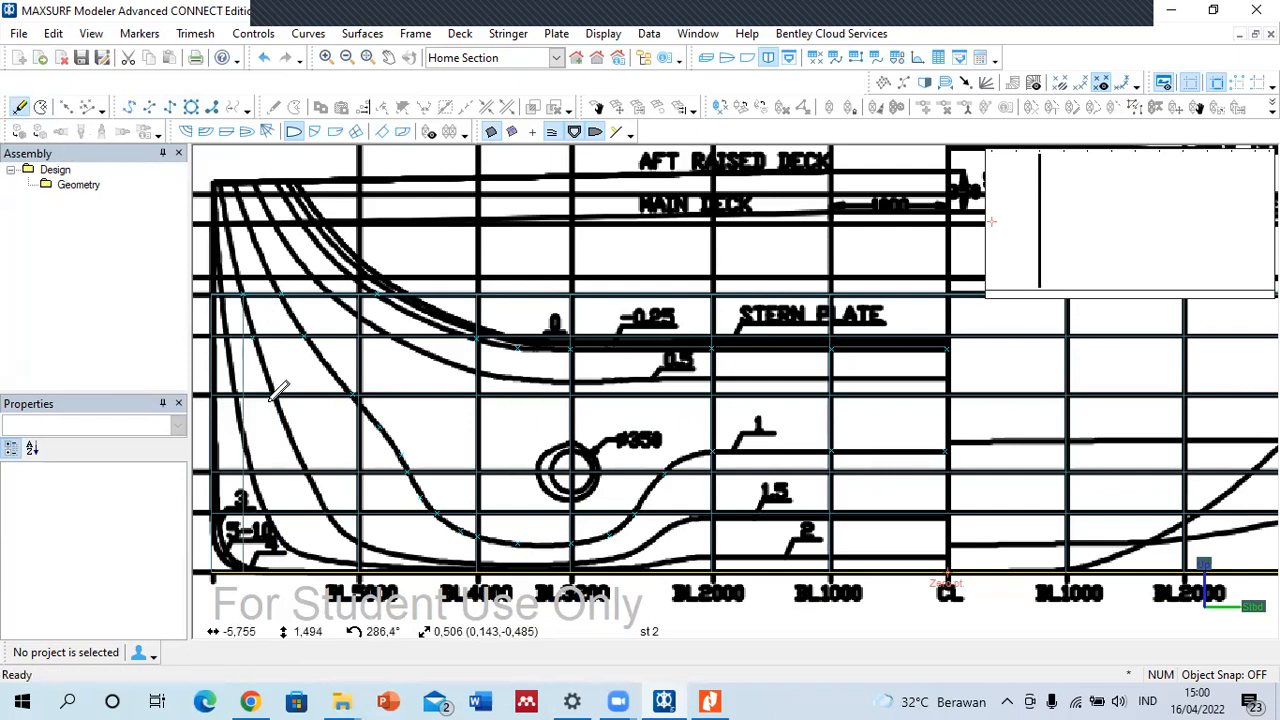
{"action": "left_click", "coordinate": [19, 107]}
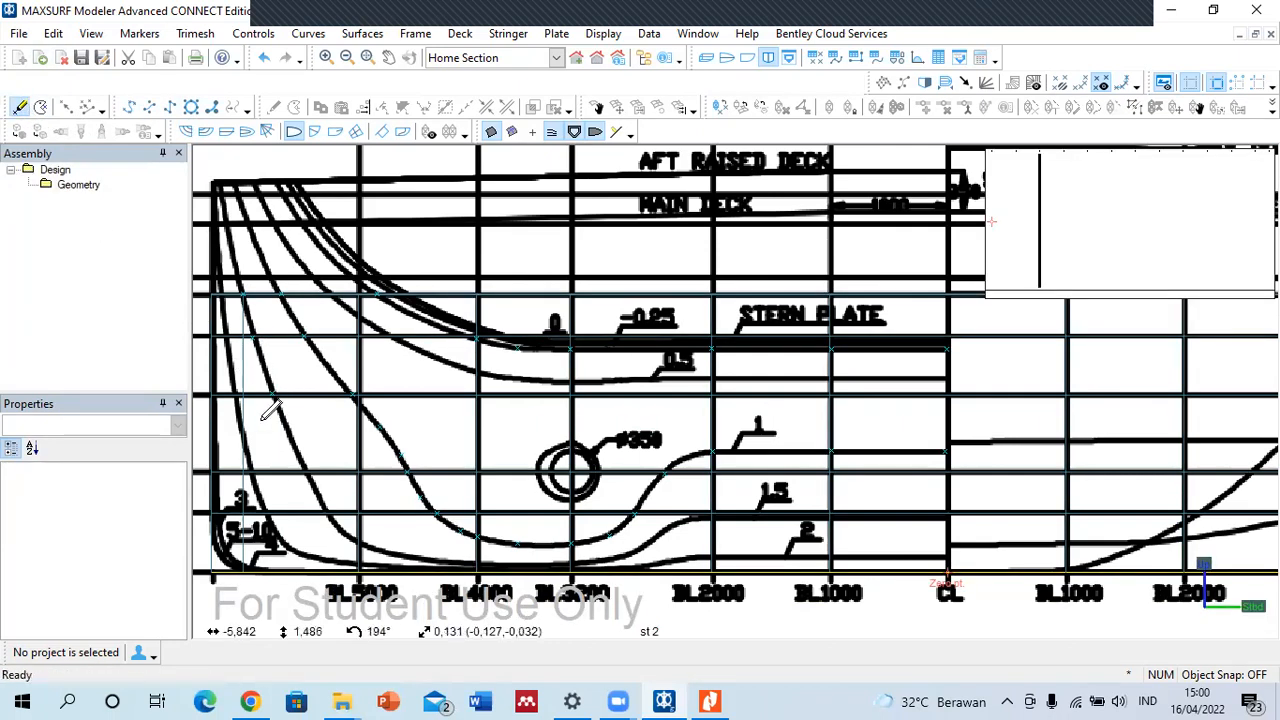
- Add station 2 markers at the WL500 crossing and along the curve's bottom at BL5000, BL4000 and BL3000
{"action": "left_click", "coordinate": [19, 108]}
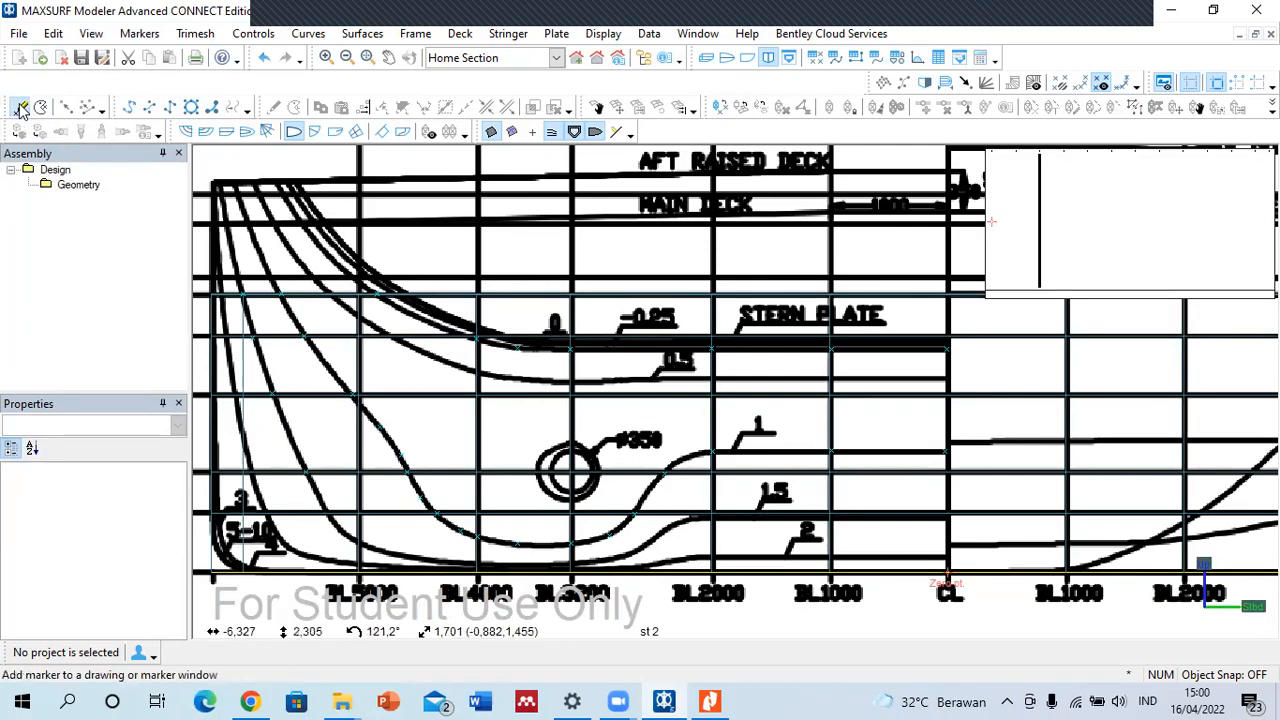
{"action": "left_click", "coordinate": [328, 514]}
{"action": "left_click", "coordinate": [19, 107]}
{"action": "left_click", "coordinate": [361, 538]}
{"action": "left_click", "coordinate": [19, 107]}
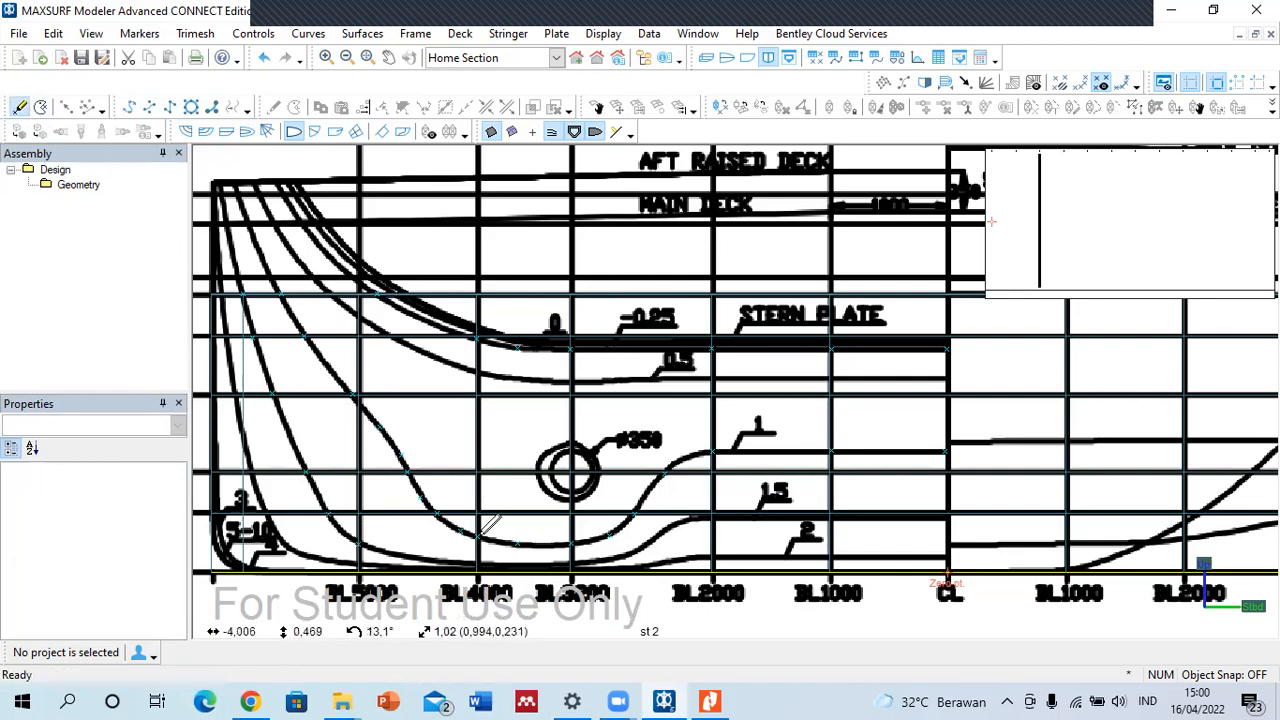
{"action": "left_click", "coordinate": [480, 560]}
{"action": "left_click", "coordinate": [19, 107]}
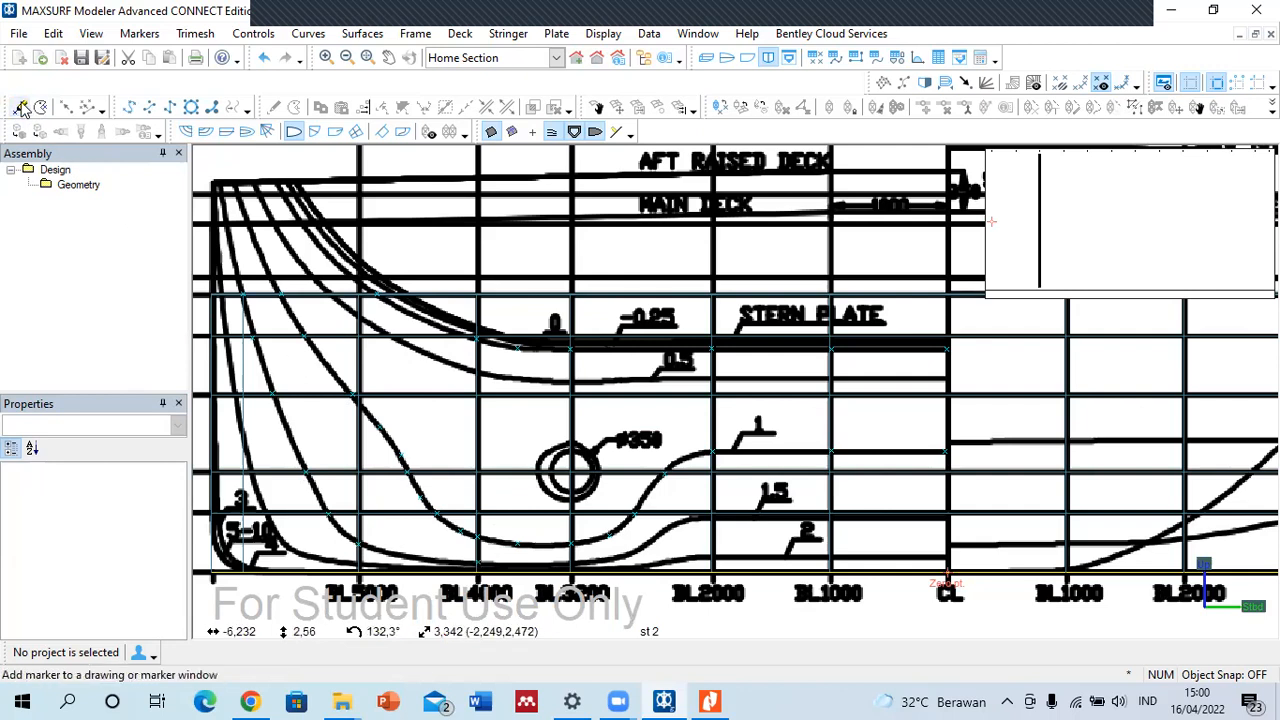
{"action": "left_click", "coordinate": [572, 560]}
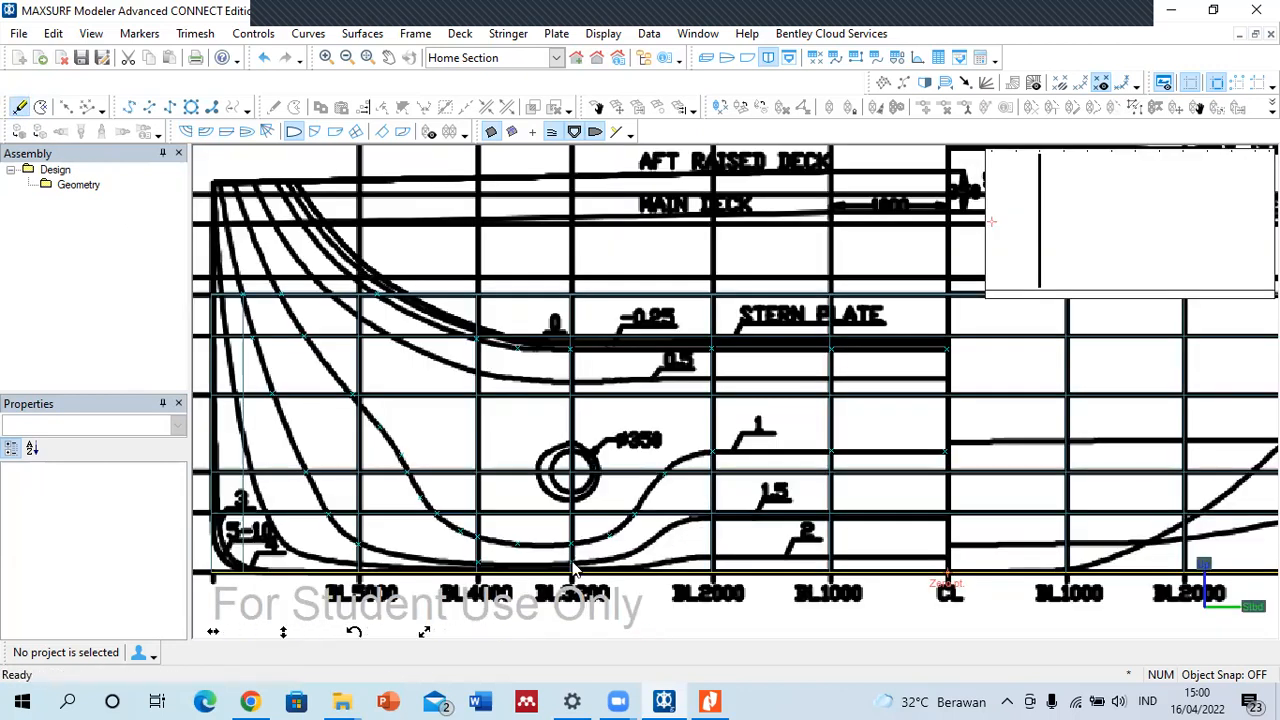
- Add station 2 markers at BL3000 and up the inner rise of the curve labelled 1.5, ending at BL2000
{"action": "left_click", "coordinate": [19, 107]}
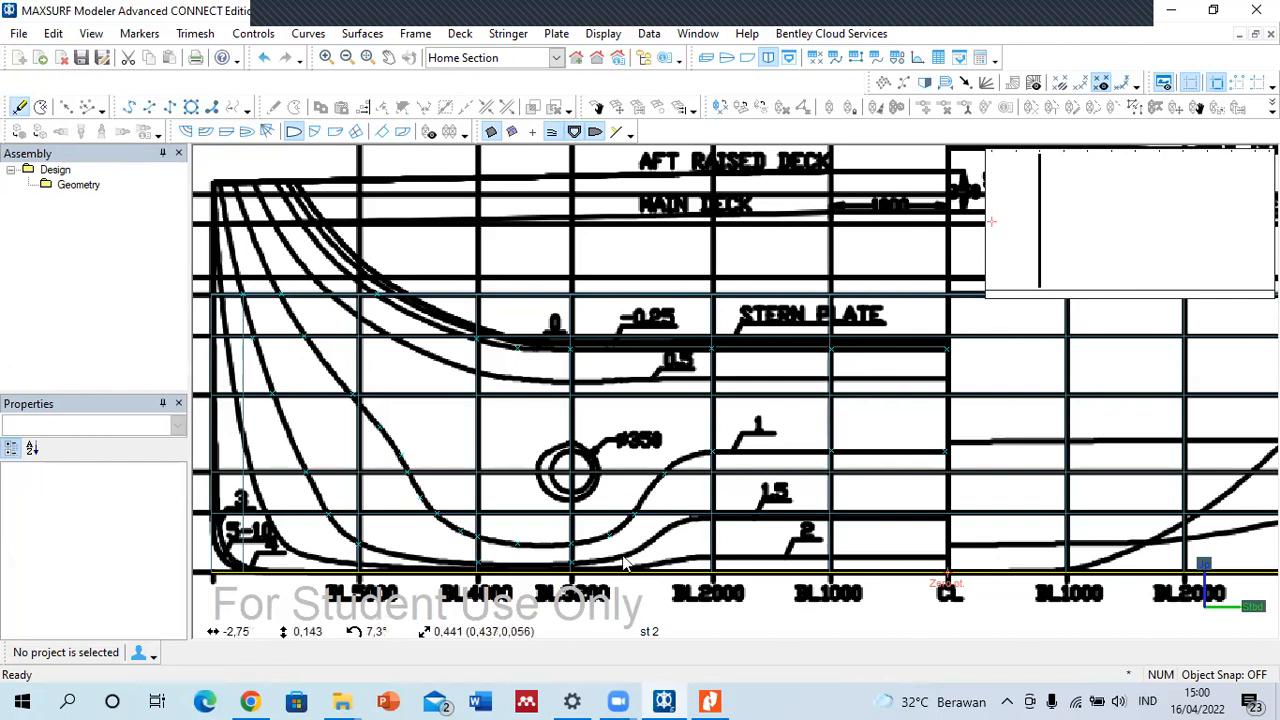
{"action": "left_click", "coordinate": [19, 107]}
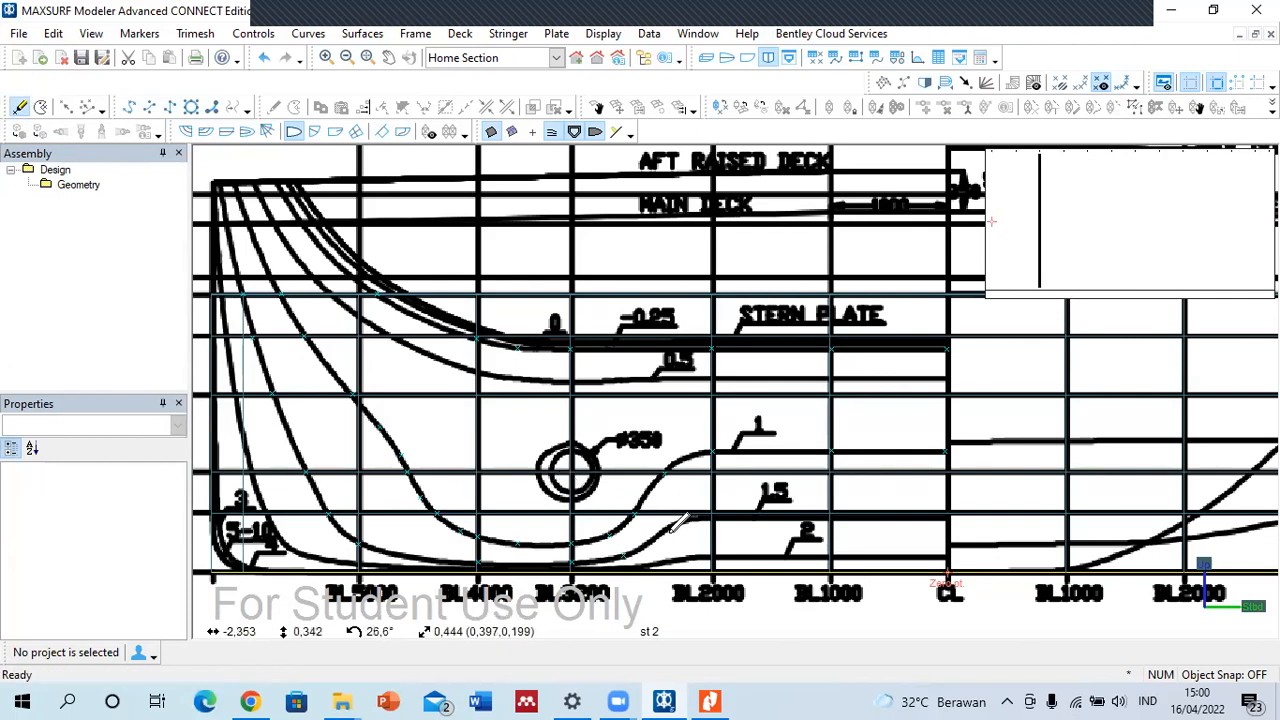
{"action": "left_click", "coordinate": [676, 517]}
{"action": "left_click", "coordinate": [19, 107]}
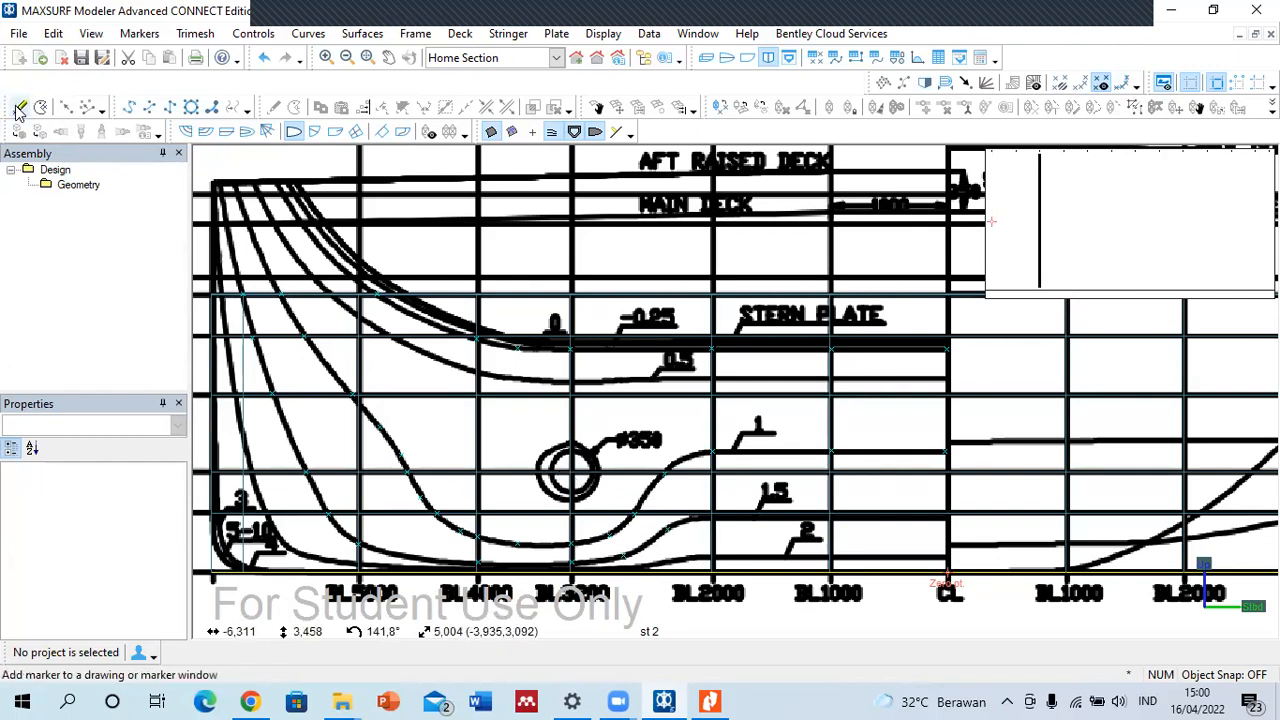
{"action": "left_click", "coordinate": [712, 517]}
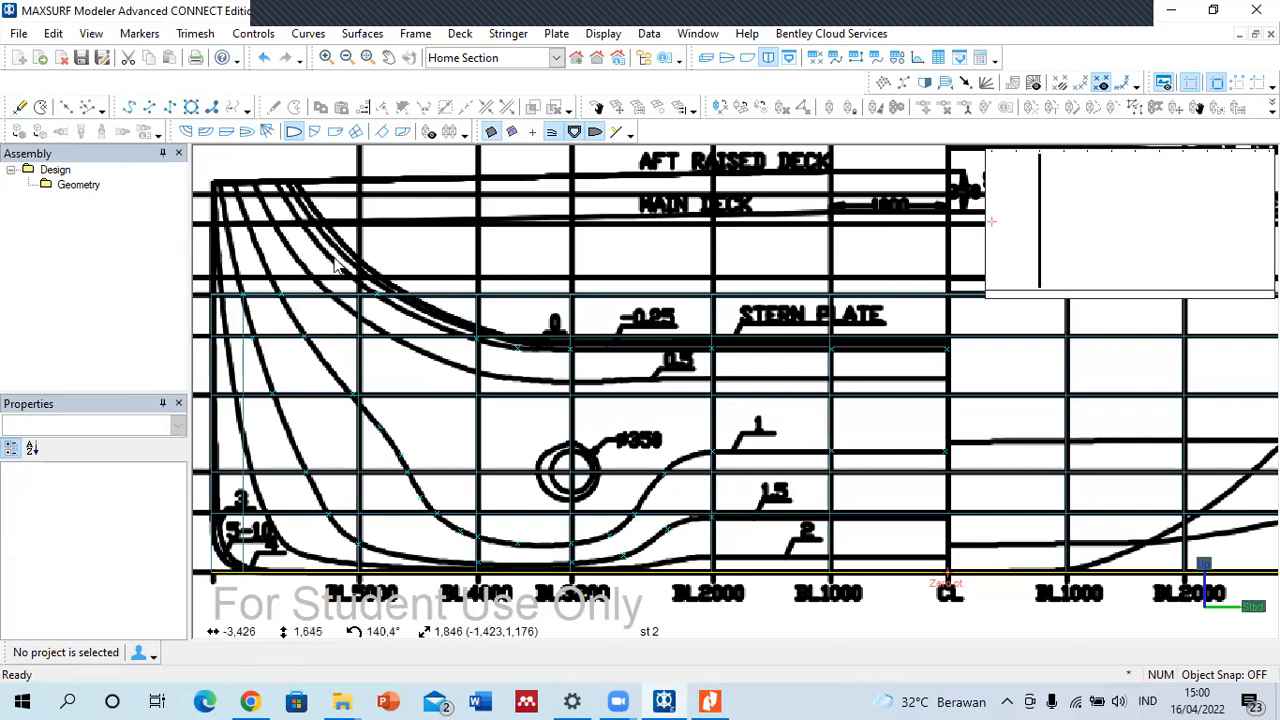
- Add station 2 markers along the flat part of the 1.5 curve at BL1000 and at the centreline
{"action": "left_click", "coordinate": [19, 109]}
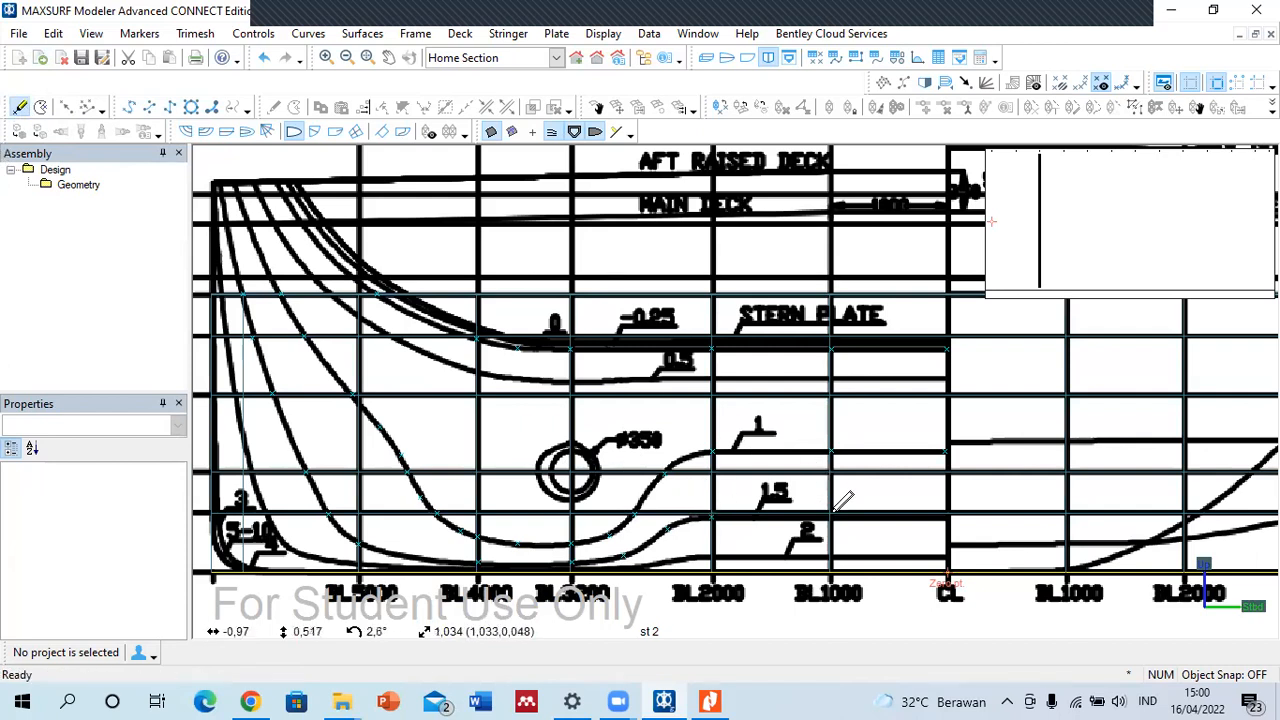
{"action": "left_click", "coordinate": [832, 515]}
{"action": "left_click", "coordinate": [23, 107]}
{"action": "left_click", "coordinate": [950, 513]}
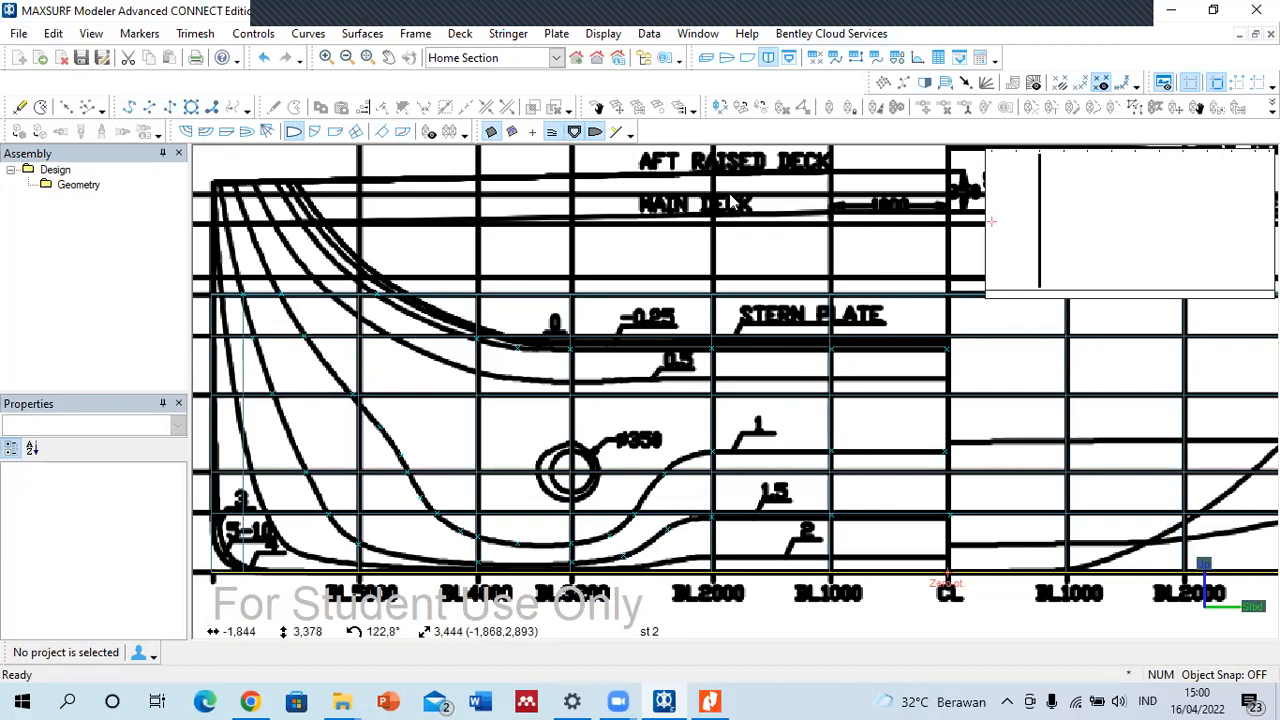
- Connect the markers of each station with lines and display them in an angled perspective view
{"action": "left_click", "coordinate": [706, 57]}
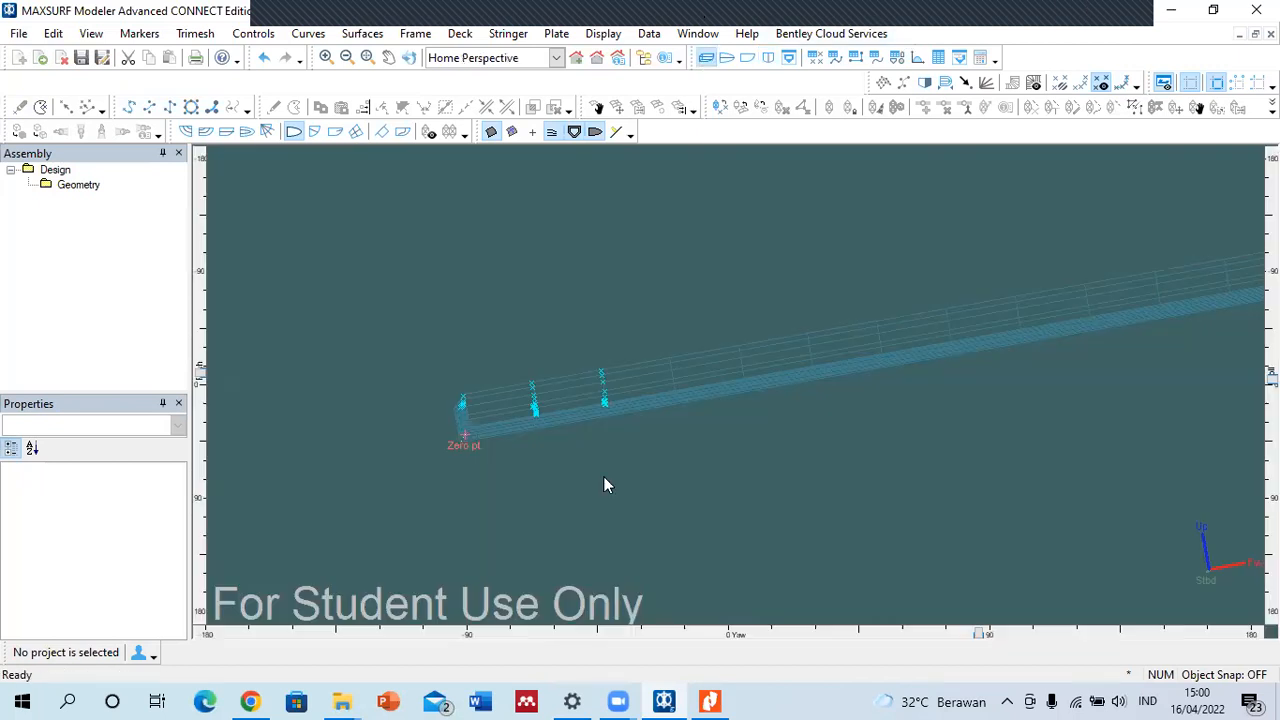
{"action": "mouse_move", "coordinate": [971, 638]}
{"action": "left_mouse_down"}
{"action": "mouse_move", "coordinate": [1076, 581]}
{"action": "mouse_move", "coordinate": [1126, 575]}
{"action": "mouse_move", "coordinate": [991, 583]}
{"action": "mouse_move", "coordinate": [821, 565]}
{"action": "left_mouse_up"}
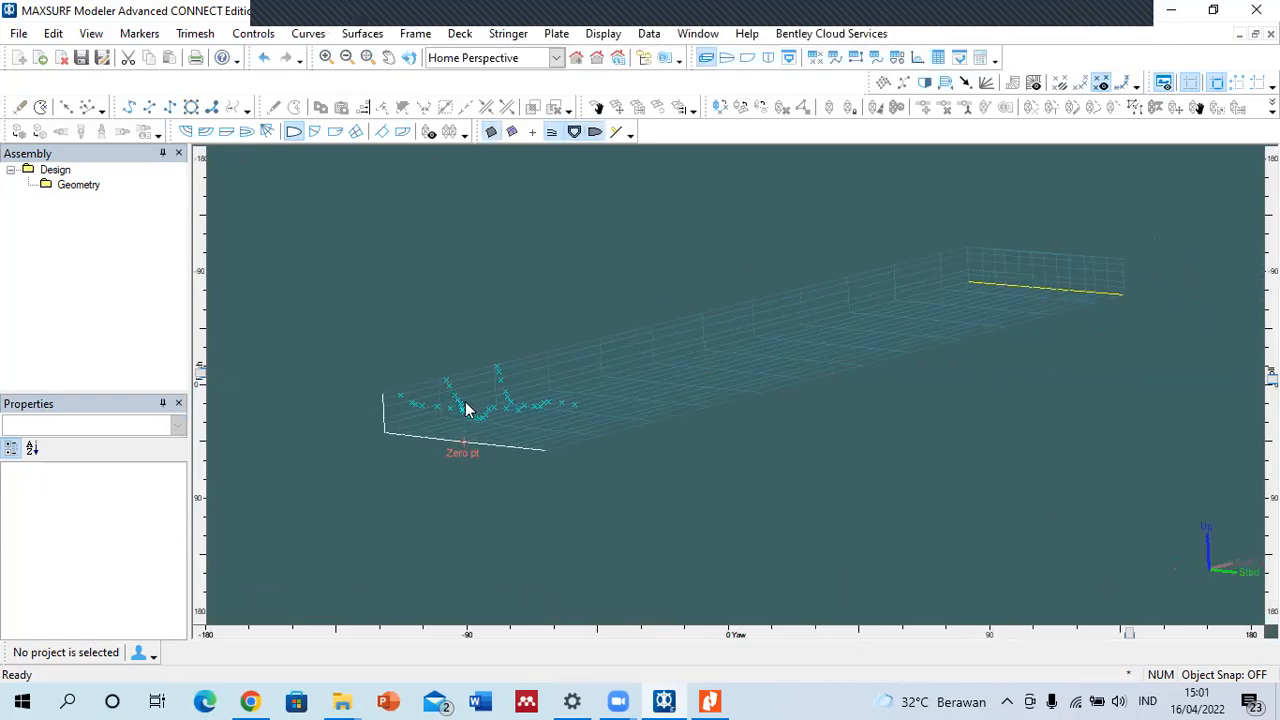
{"action": "scroll", "coordinate": [465, 401], "scroll_direction": "up", "scroll_amount": 9}
{"action": "scroll", "coordinate": [635, 410], "scroll_direction": "down", "scroll_amount": 4}
{"action": "scroll", "coordinate": [433, 373], "scroll_direction": "up", "scroll_amount": 3}
{"action": "scroll", "coordinate": [433, 373], "scroll_direction": "up", "scroll_amount": 2}
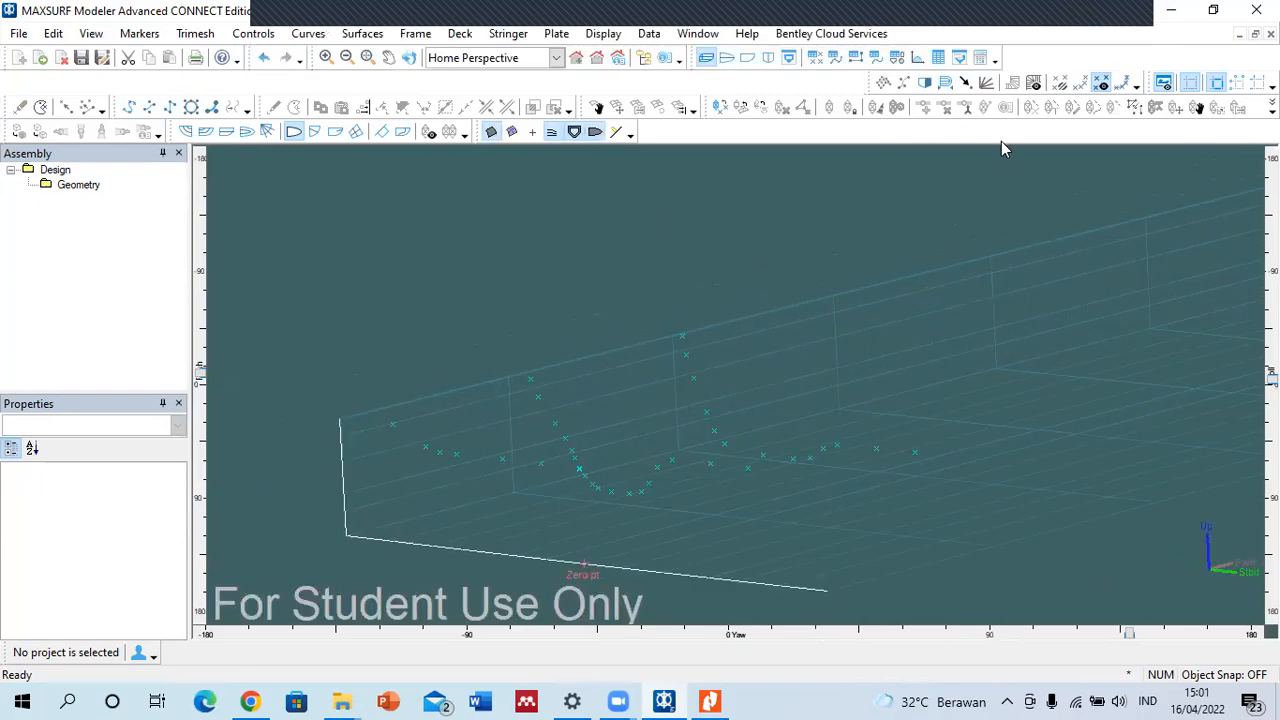
{"action": "left_click", "coordinate": [1124, 84]}
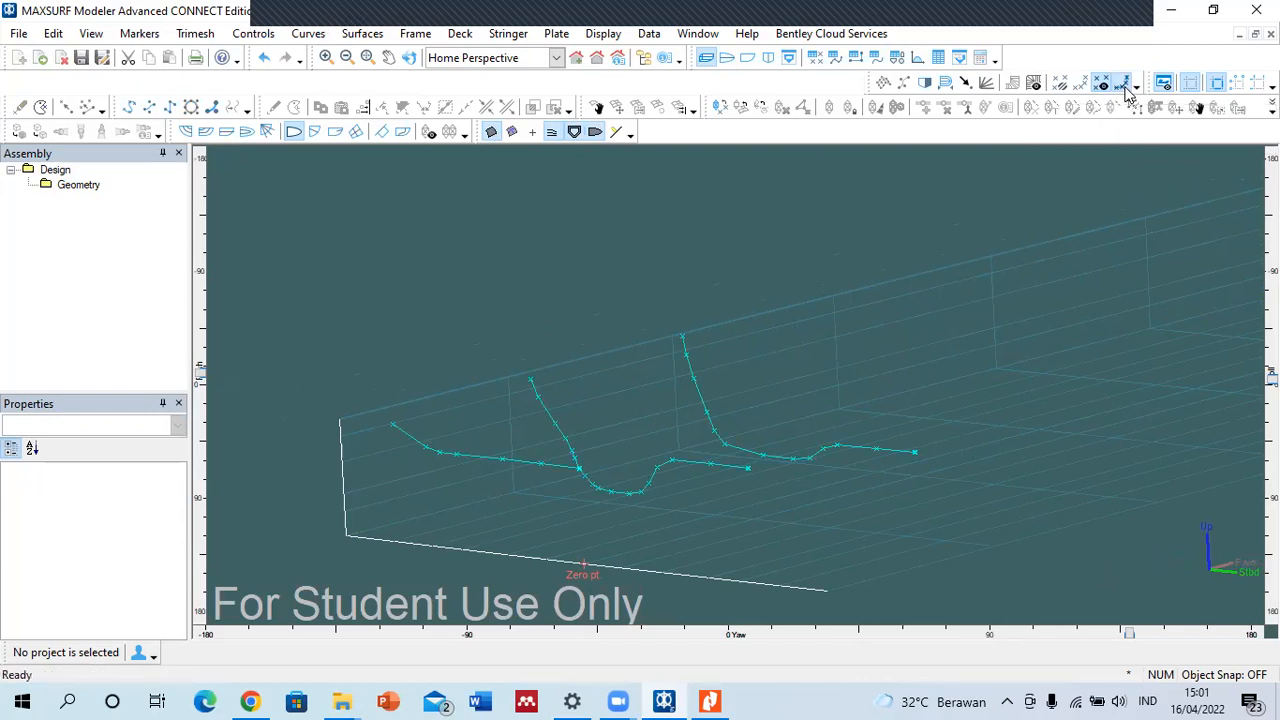
- Examine the station 0 marker at BL1000 and compare the connected marker lines with the body plan curves
{"action": "left_click", "coordinate": [770, 58]}
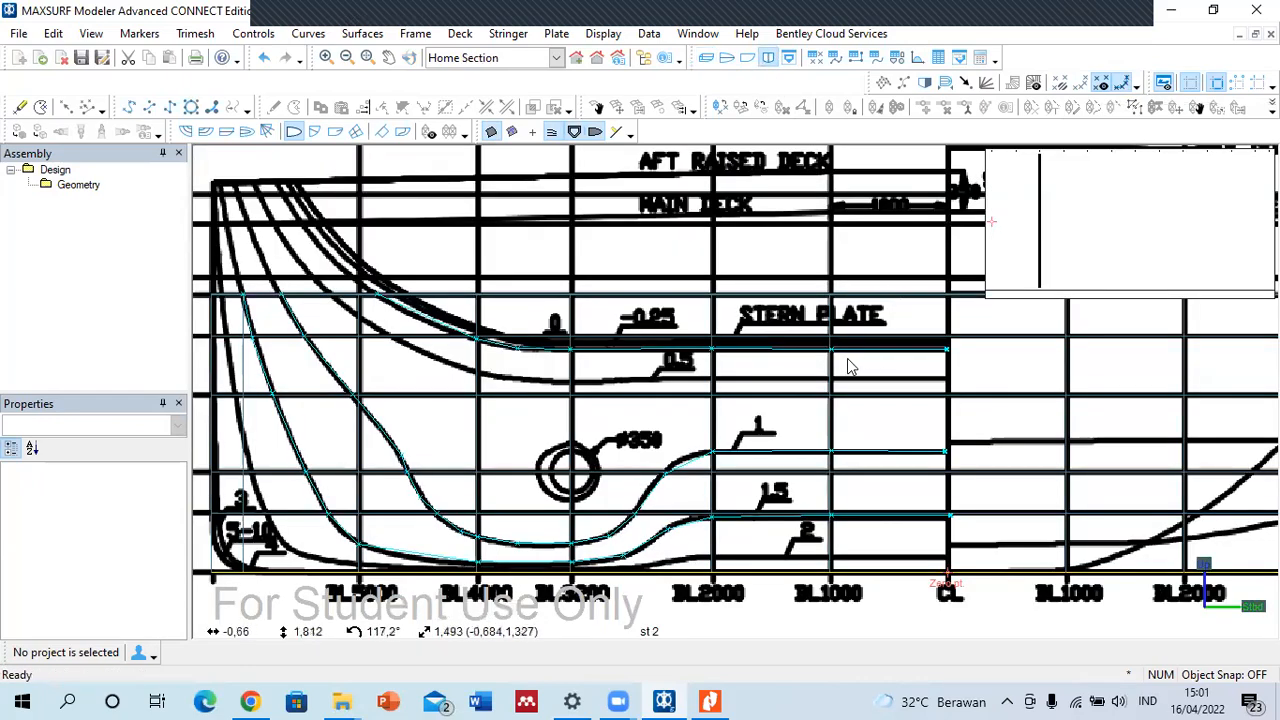
{"action": "scroll", "coordinate": [845, 358], "scroll_direction": "up", "scroll_amount": 2}
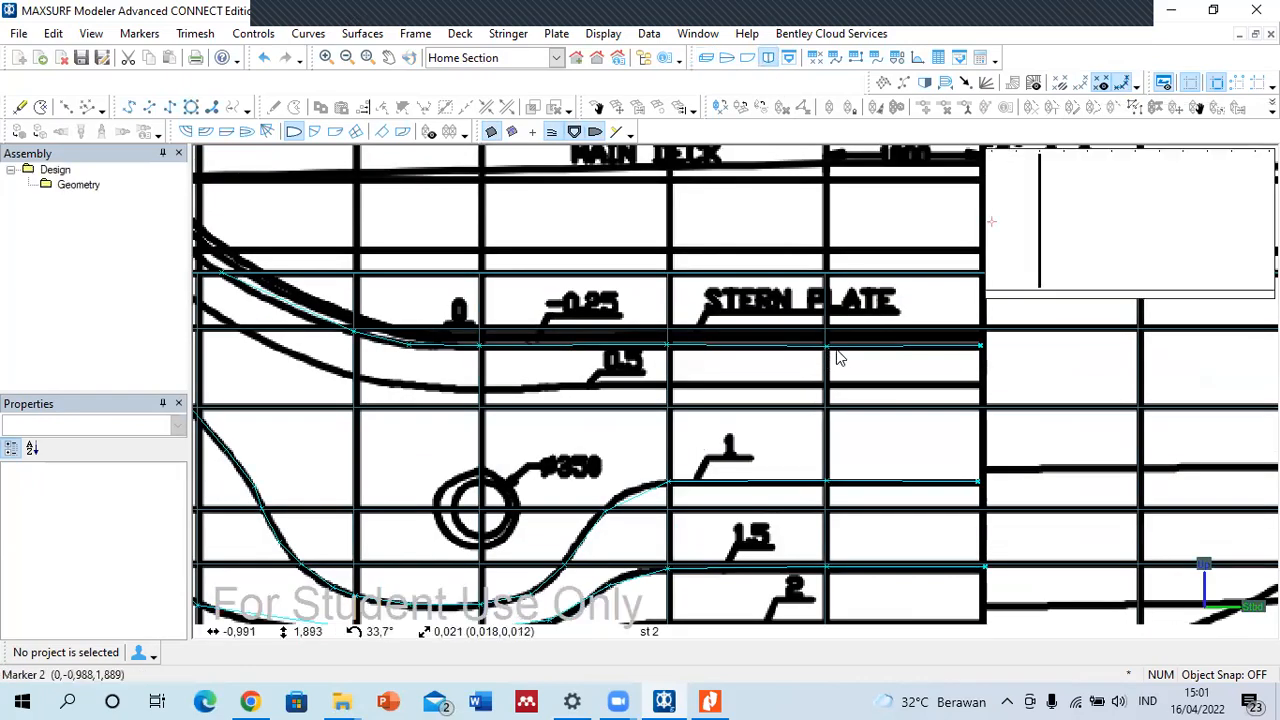
{"action": "left_click", "coordinate": [830, 348]}
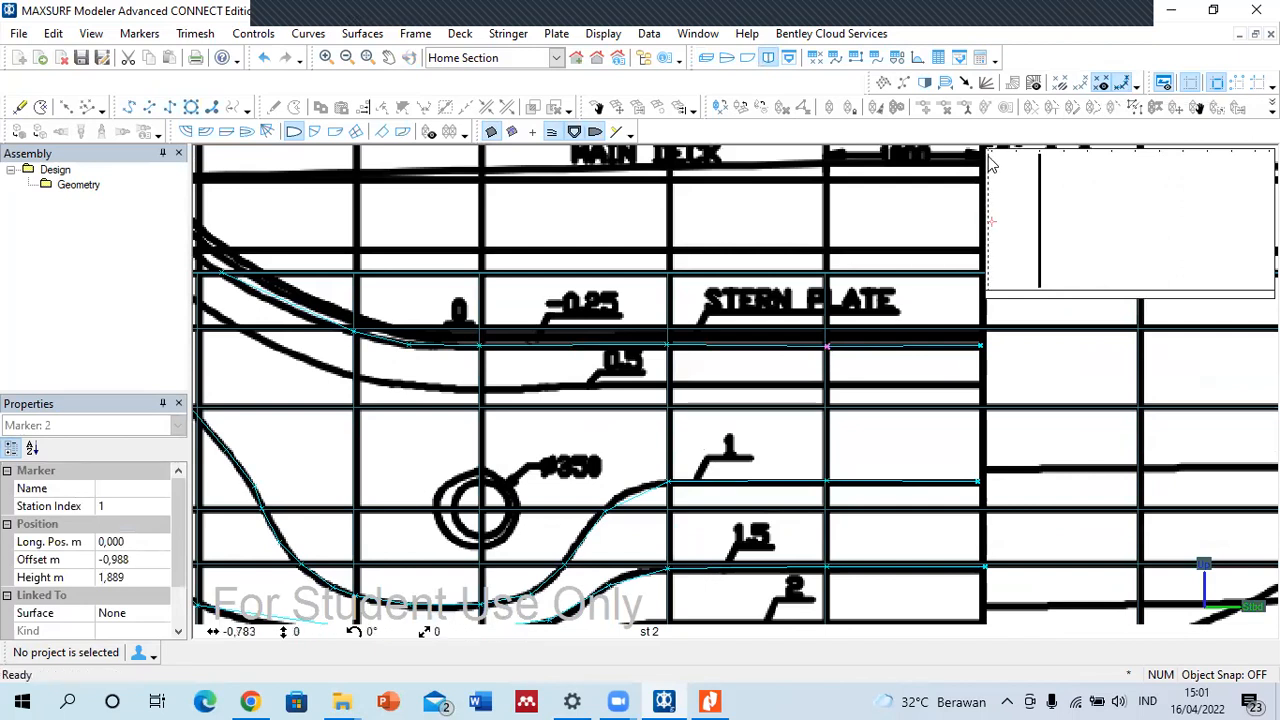
{"action": "mouse_move", "coordinate": [828, 348]}
{"action": "left_mouse_down"}
{"action": "mouse_move", "coordinate": [817, 352]}
{"action": "mouse_move", "coordinate": [825, 334]}
{"action": "left_mouse_up"}
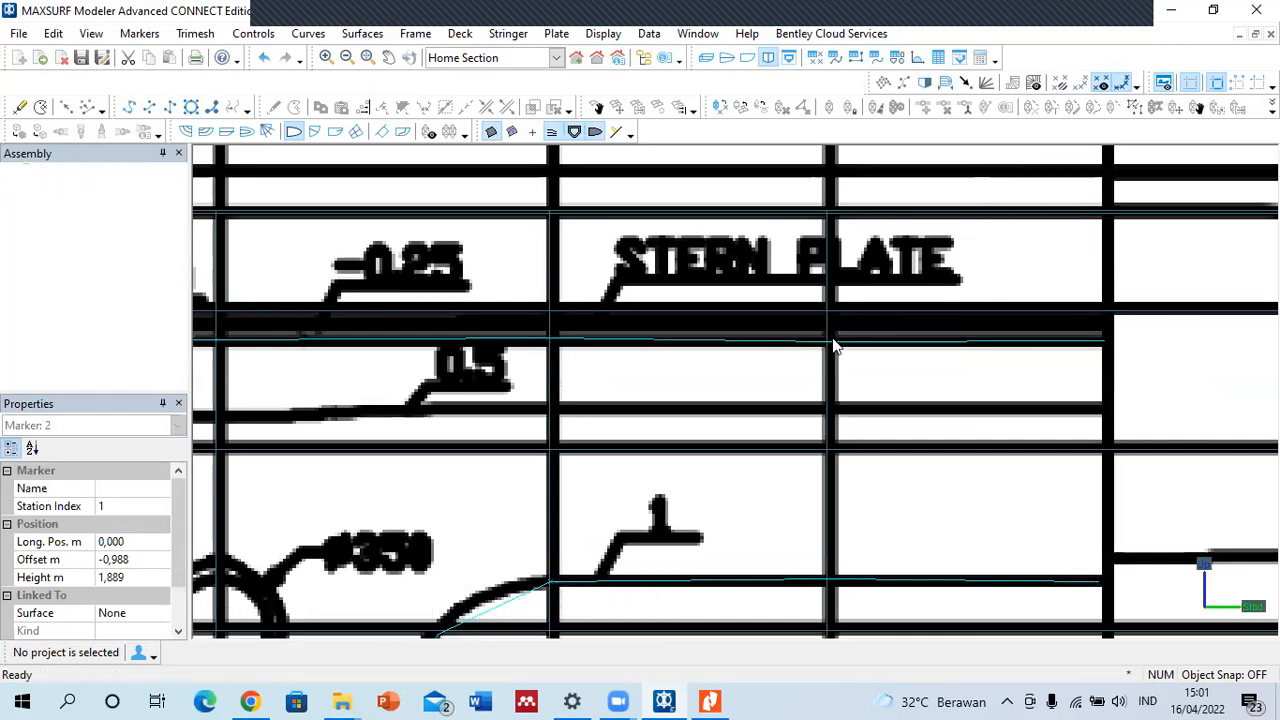
{"action": "left_click", "coordinate": [835, 342]}
{"action": "scroll", "coordinate": [843, 347], "scroll_direction": "down", "scroll_amount": 3}
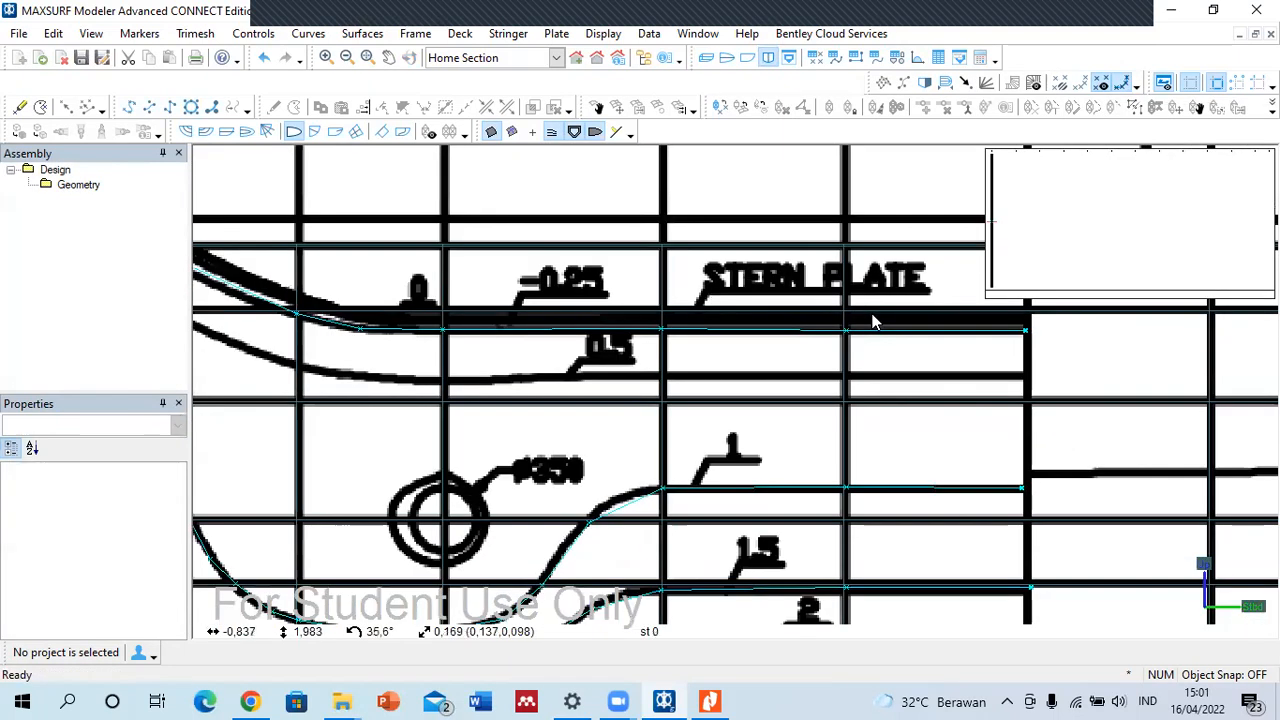
{"action": "scroll", "coordinate": [838, 320], "scroll_direction": "down", "scroll_amount": 2}
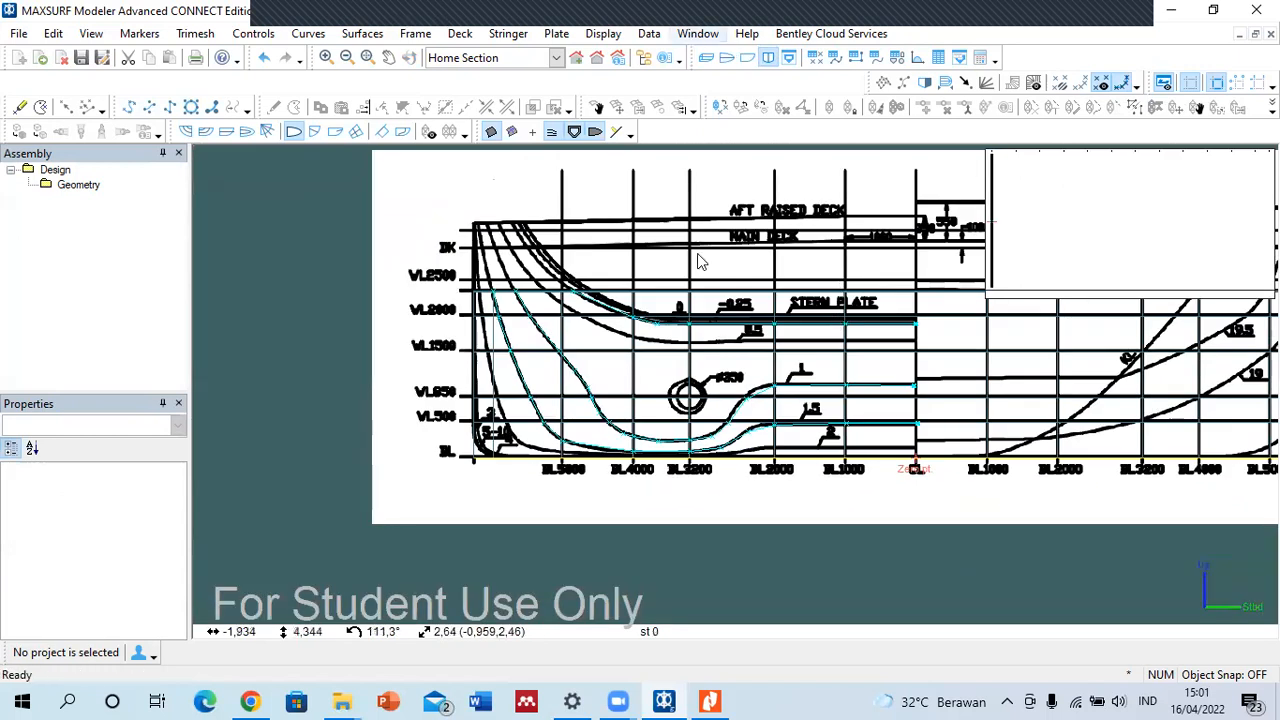
{"action": "scroll", "coordinate": [390, 363], "scroll_direction": "down", "scroll_amount": 2}
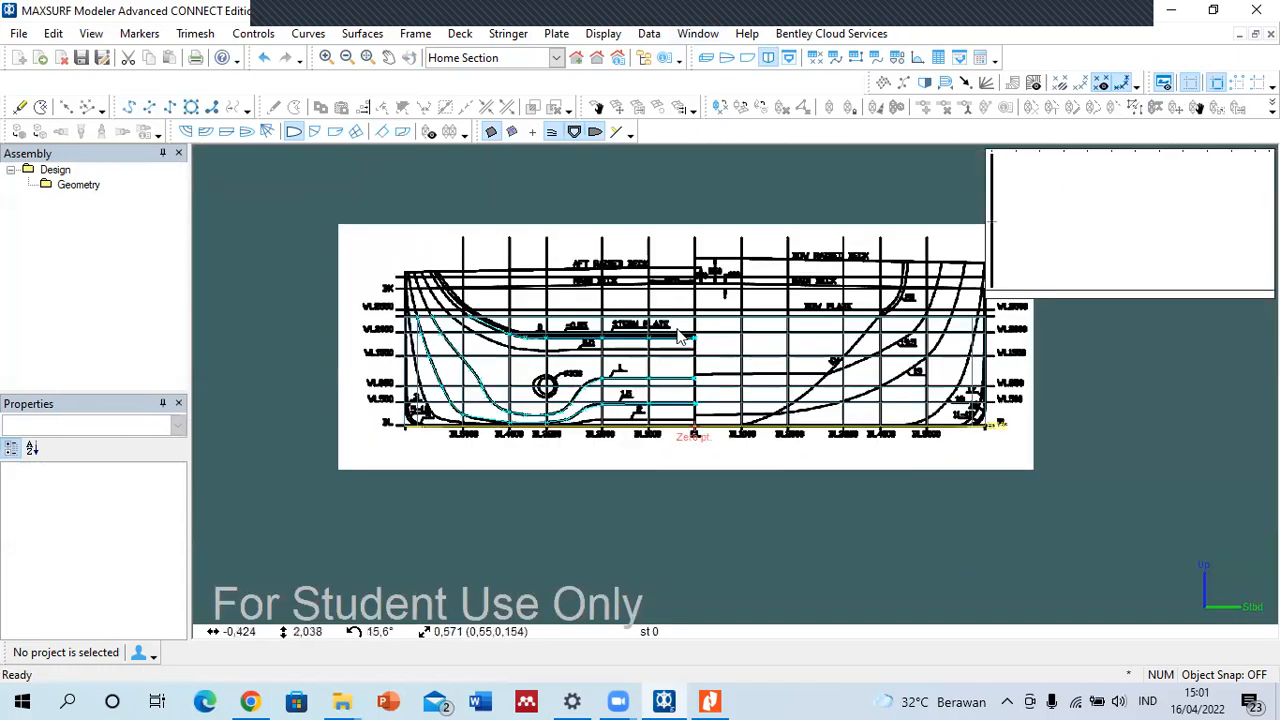
- Select all markers in the perspective view and generate a surface from them with 3 rows and 3 columns, evenly spaced
{"action": "left_click", "coordinate": [706, 57]}
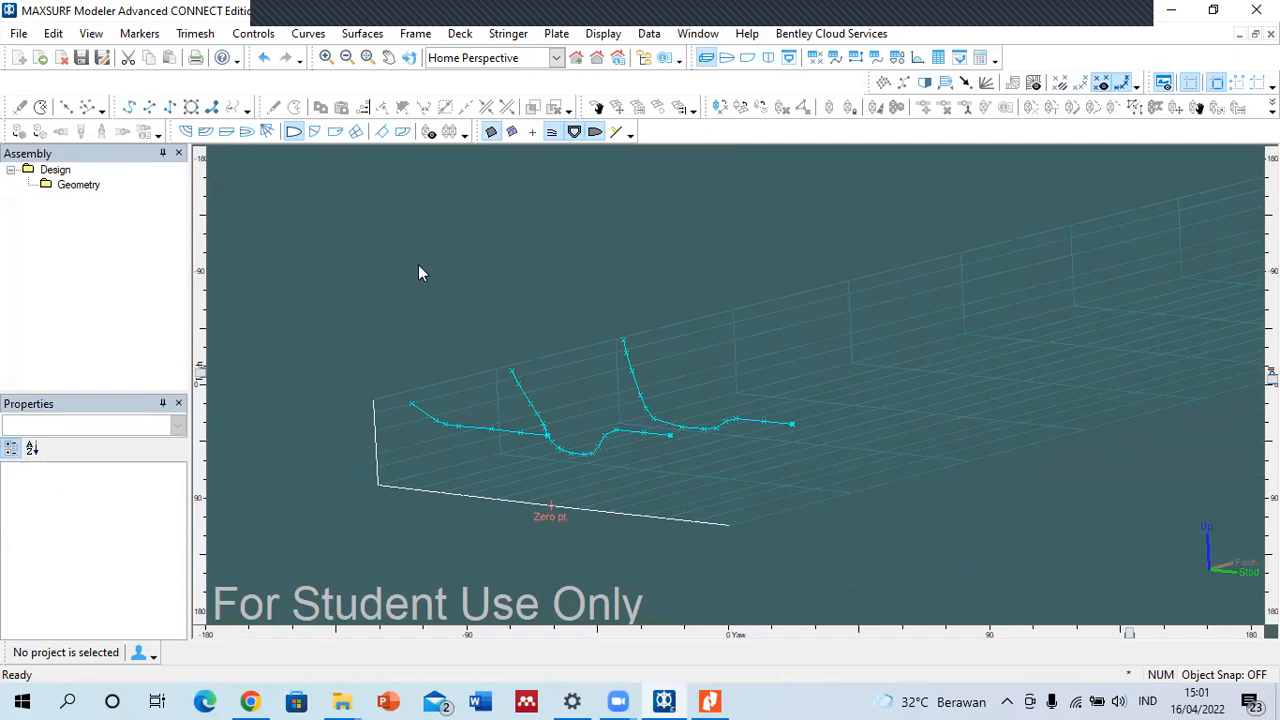
{"action": "left_click", "coordinate": [158, 34]}
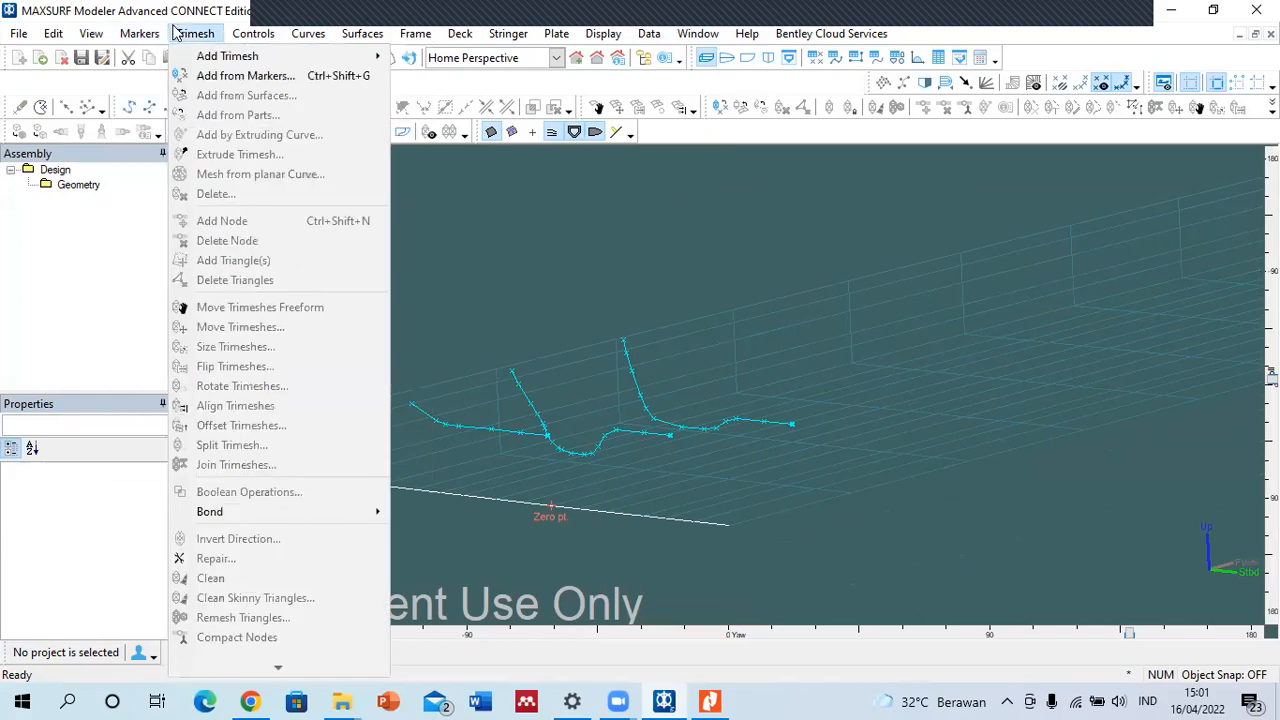
{"action": "left_click", "coordinate": [592, 204]}
{"action": "scroll", "coordinate": [592, 204], "scroll_direction": "down", "scroll_amount": 2}
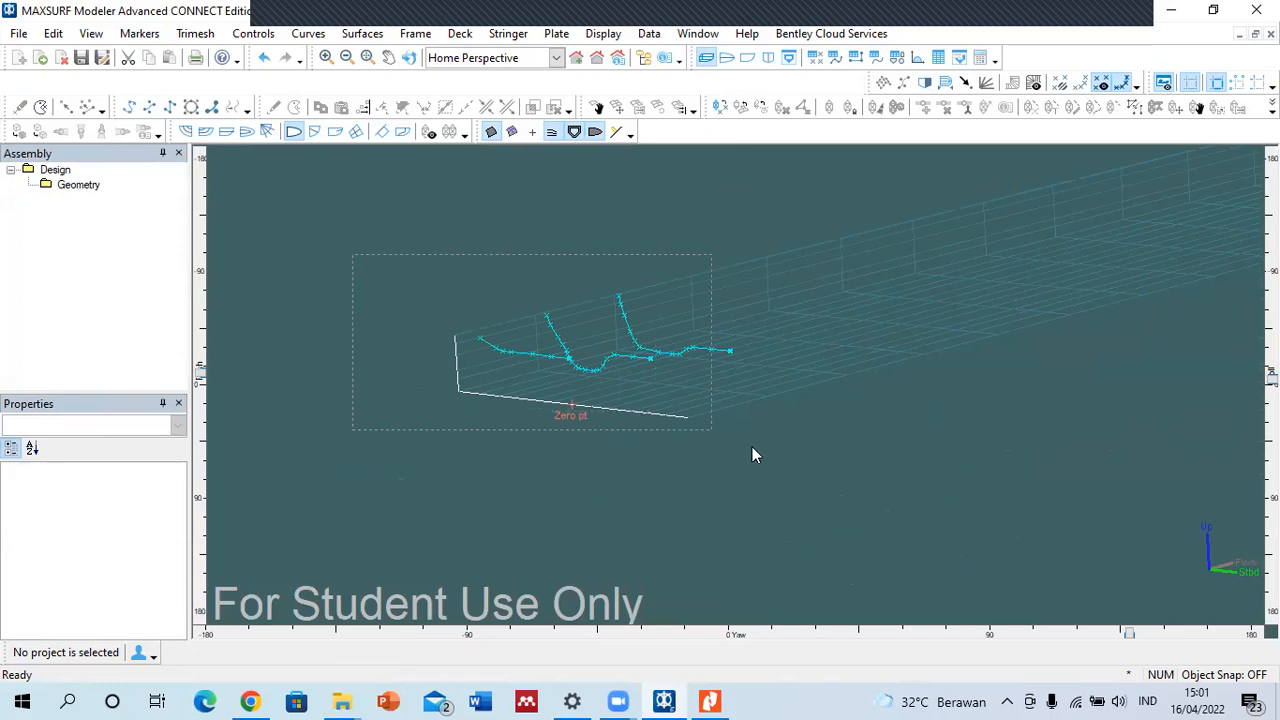
{"action": "left_click_drag", "start_coordinate": [755, 455], "coordinate": [843, 463]}
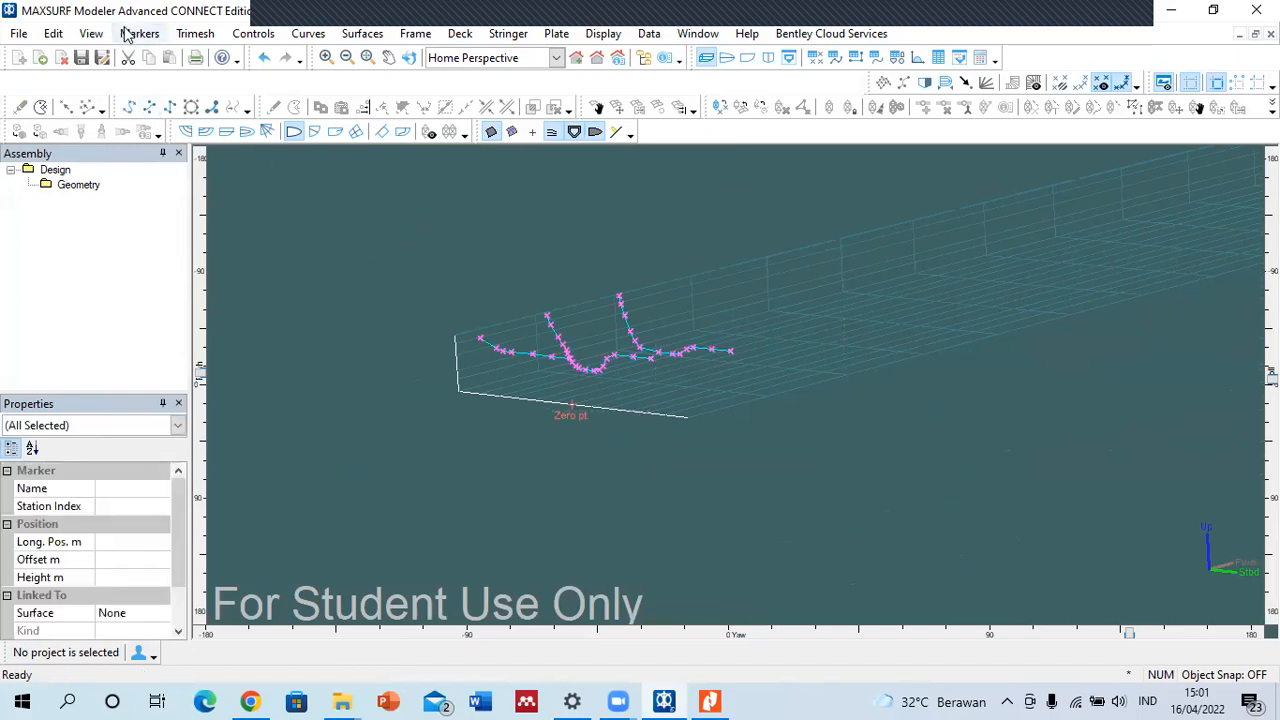
{"action": "left_click", "coordinate": [128, 34]}
{"action": "left_click", "coordinate": [173, 415]}
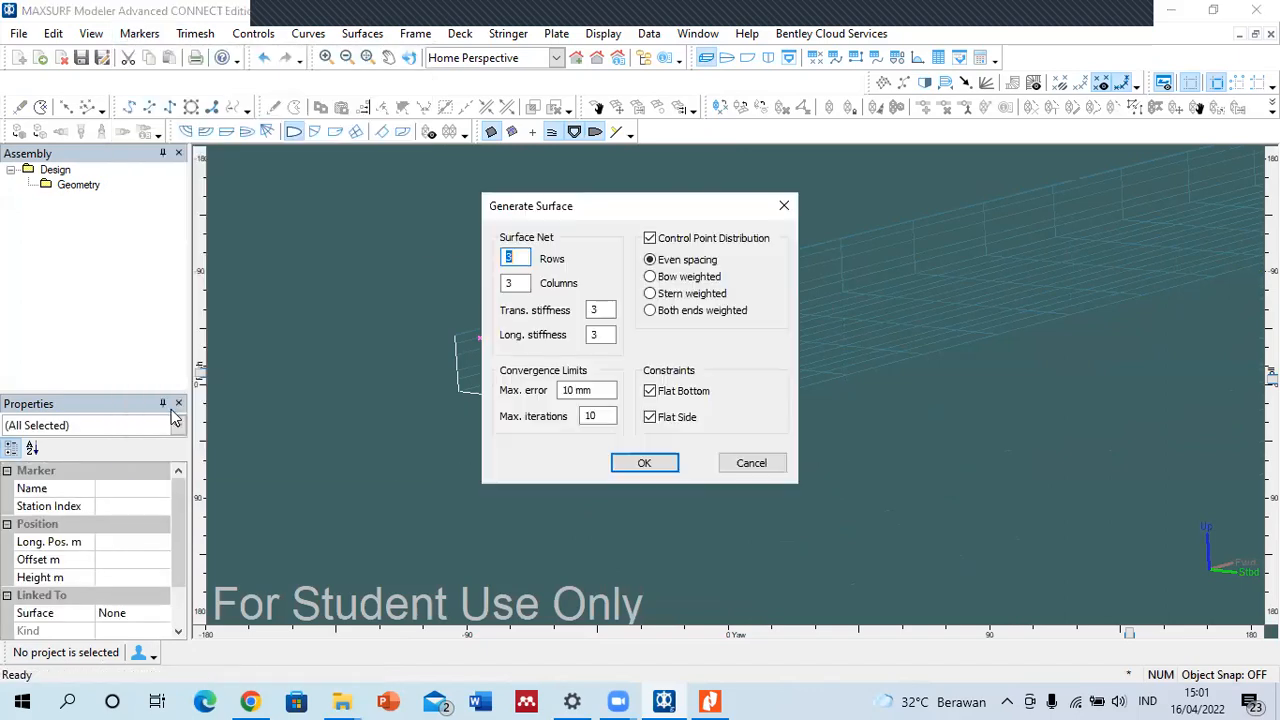
{"action": "left_click", "coordinate": [642, 462]}
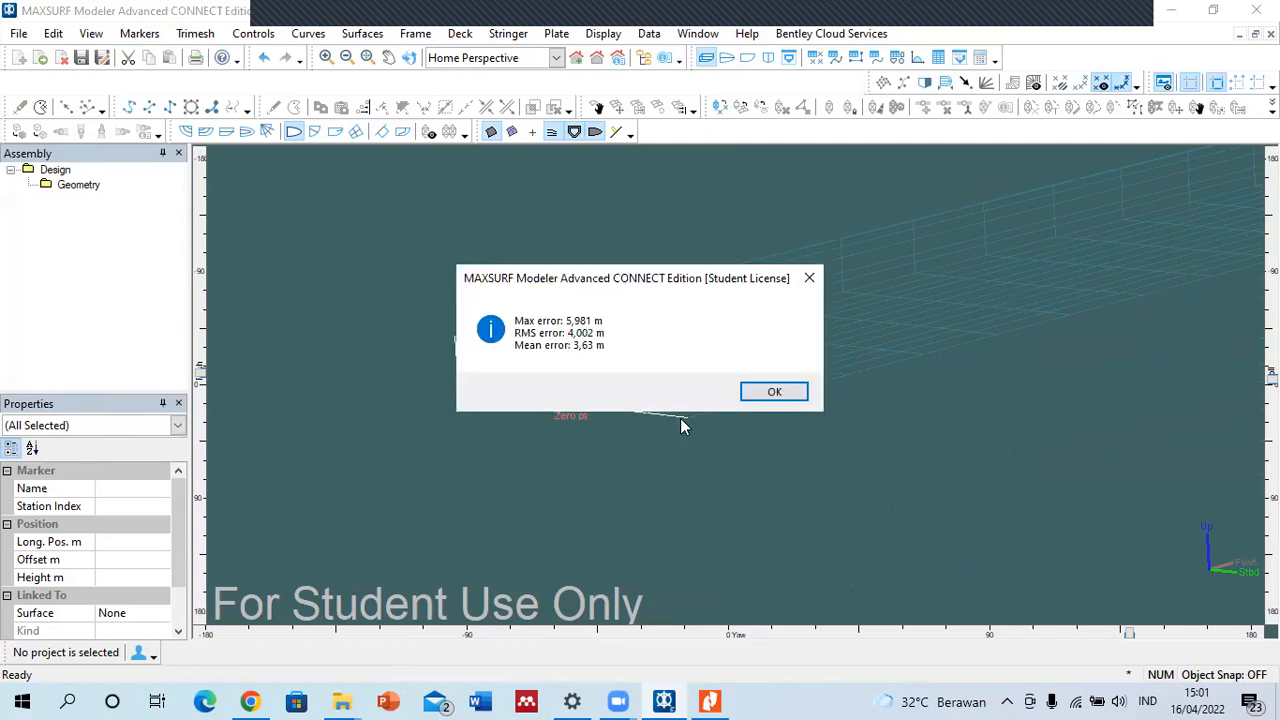
{"action": "left_click", "coordinate": [774, 391]}
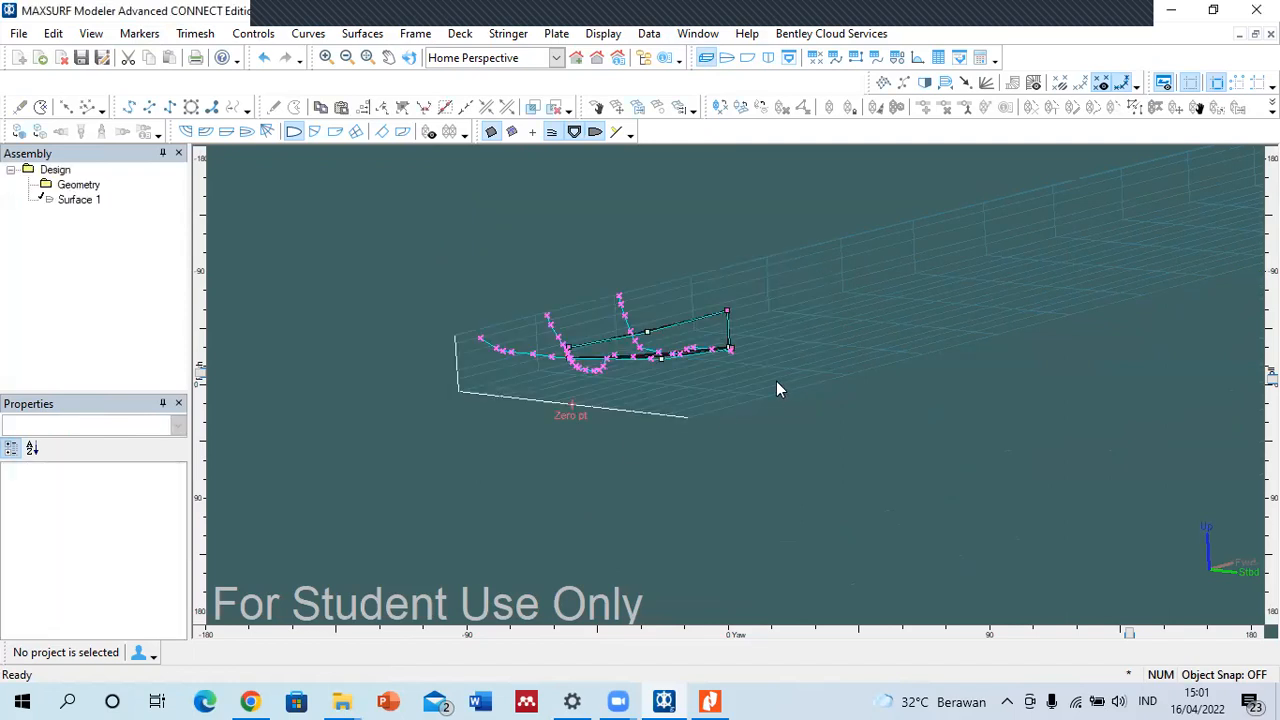
- Turn on rendering to display the generated surface shaded in the perspective view
{"action": "scroll", "coordinate": [635, 320], "scroll_direction": "down", "scroll_amount": 1}
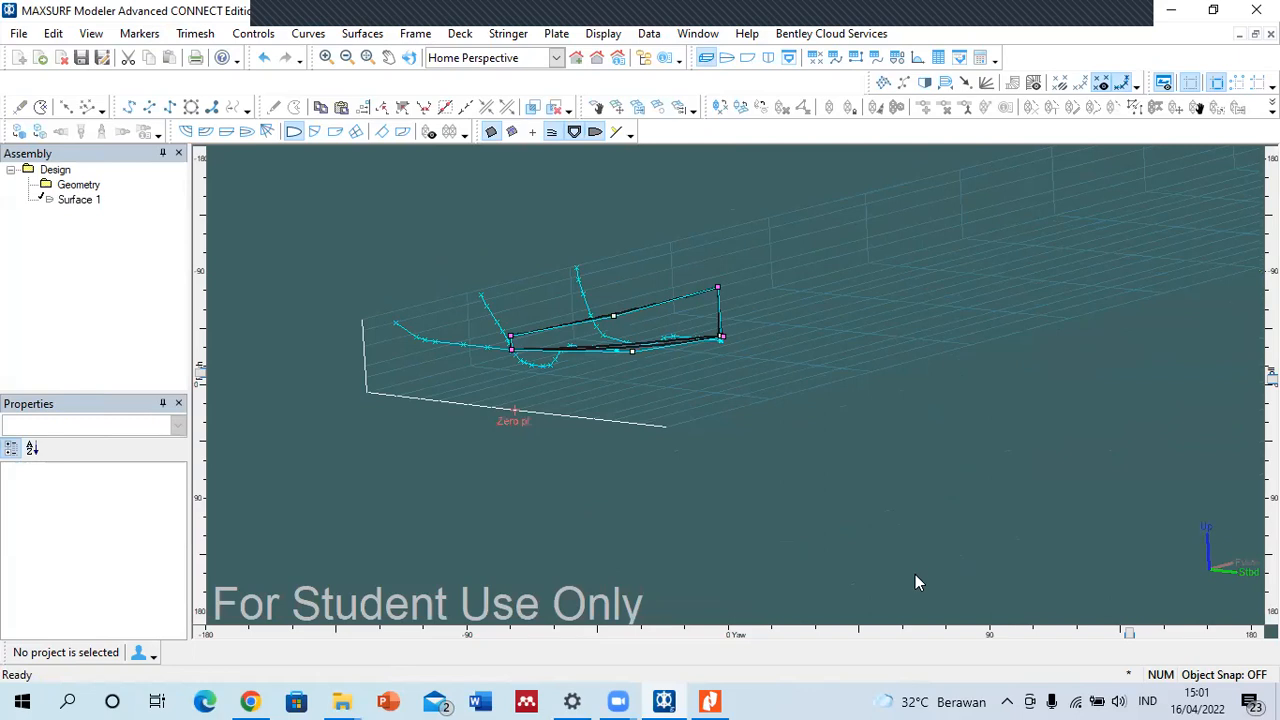
{"action": "left_click_drag", "start_coordinate": [1134, 630], "coordinate": [1092, 590]}
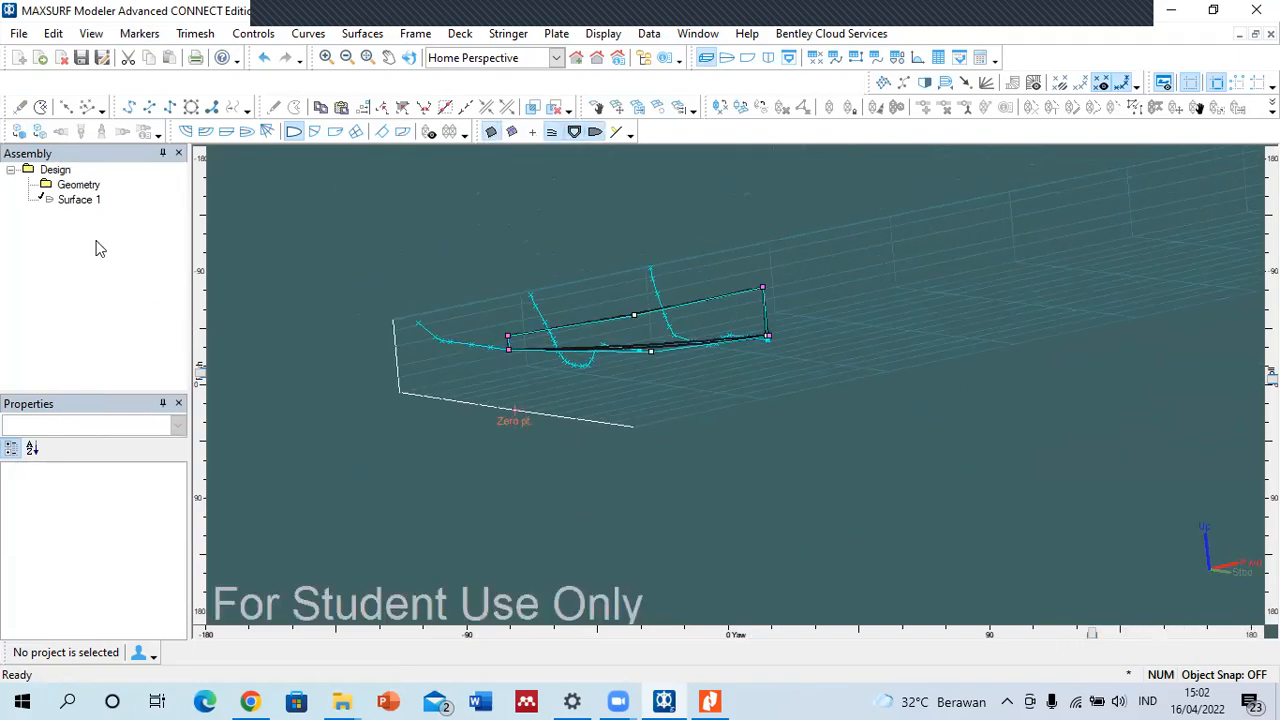
{"action": "left_click", "coordinate": [22, 131]}
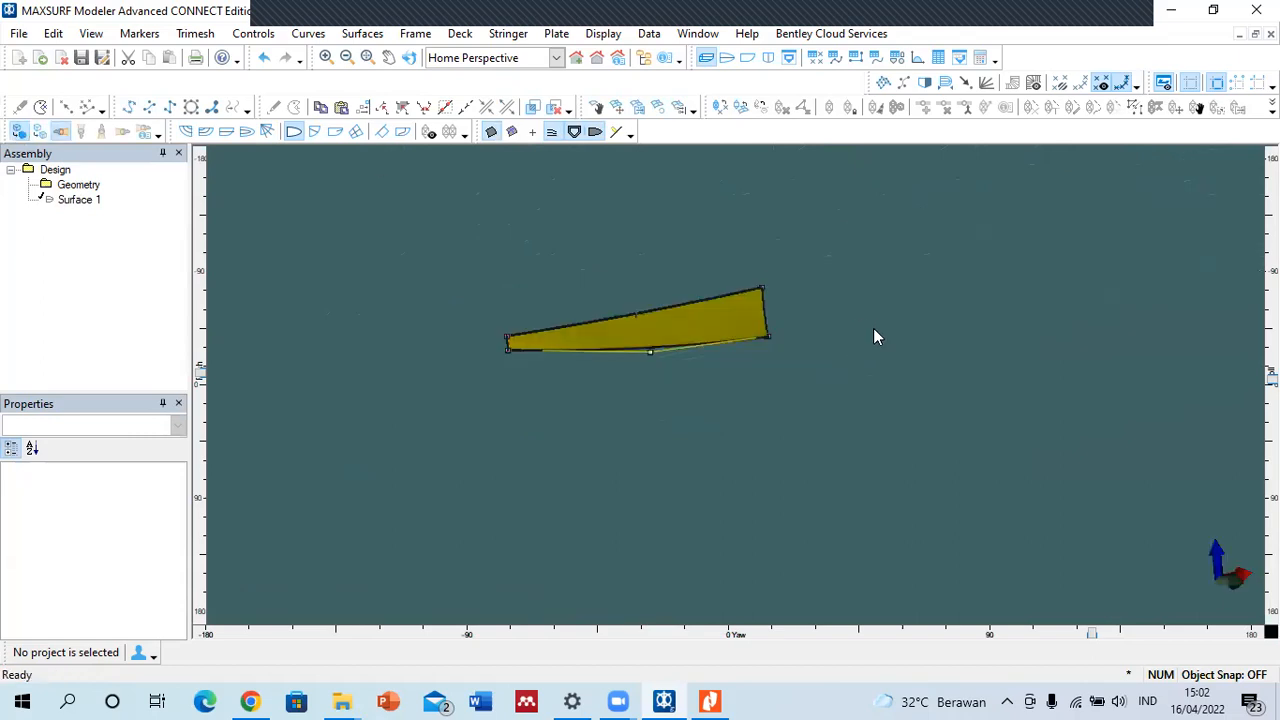
- Delete the generated surface and check the remaining markers against the body plan
{"action": "left_click_drag", "start_coordinate": [1272, 379], "coordinate": [1022, 432]}
{"action": "key", "text": "Delete"}
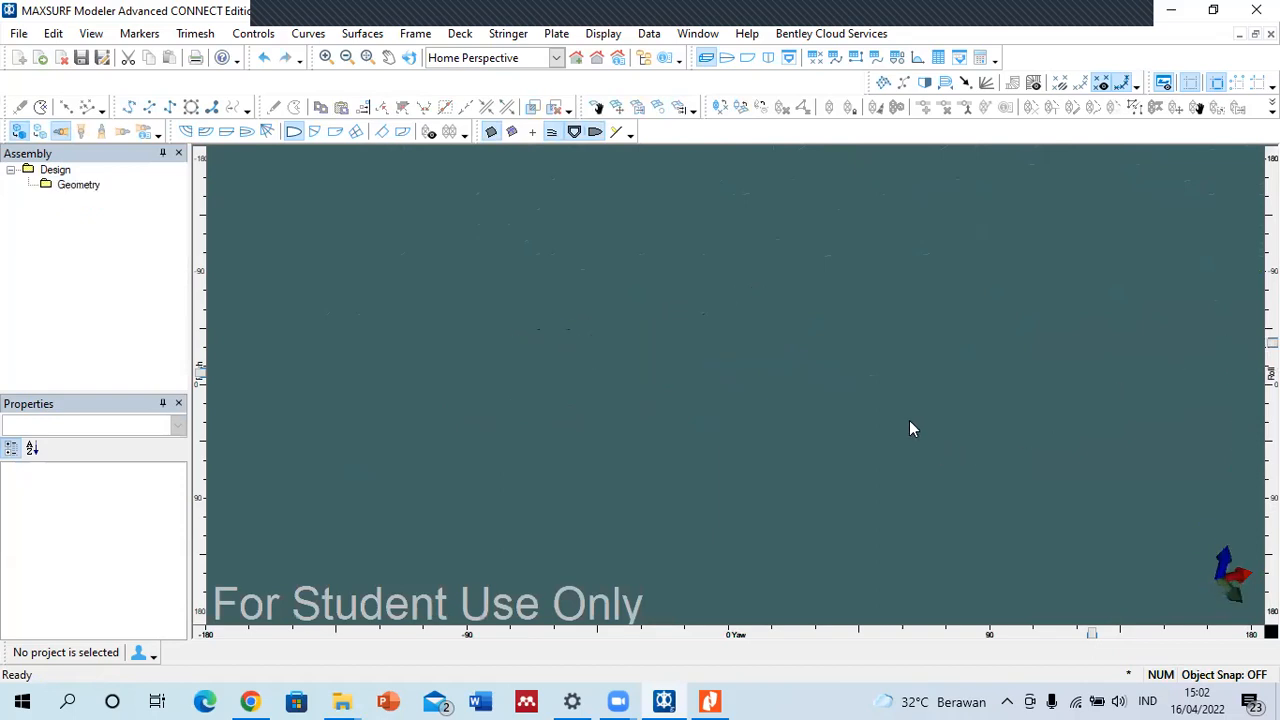
{"action": "left_click", "coordinate": [748, 58]}
{"action": "left_click", "coordinate": [767, 58]}
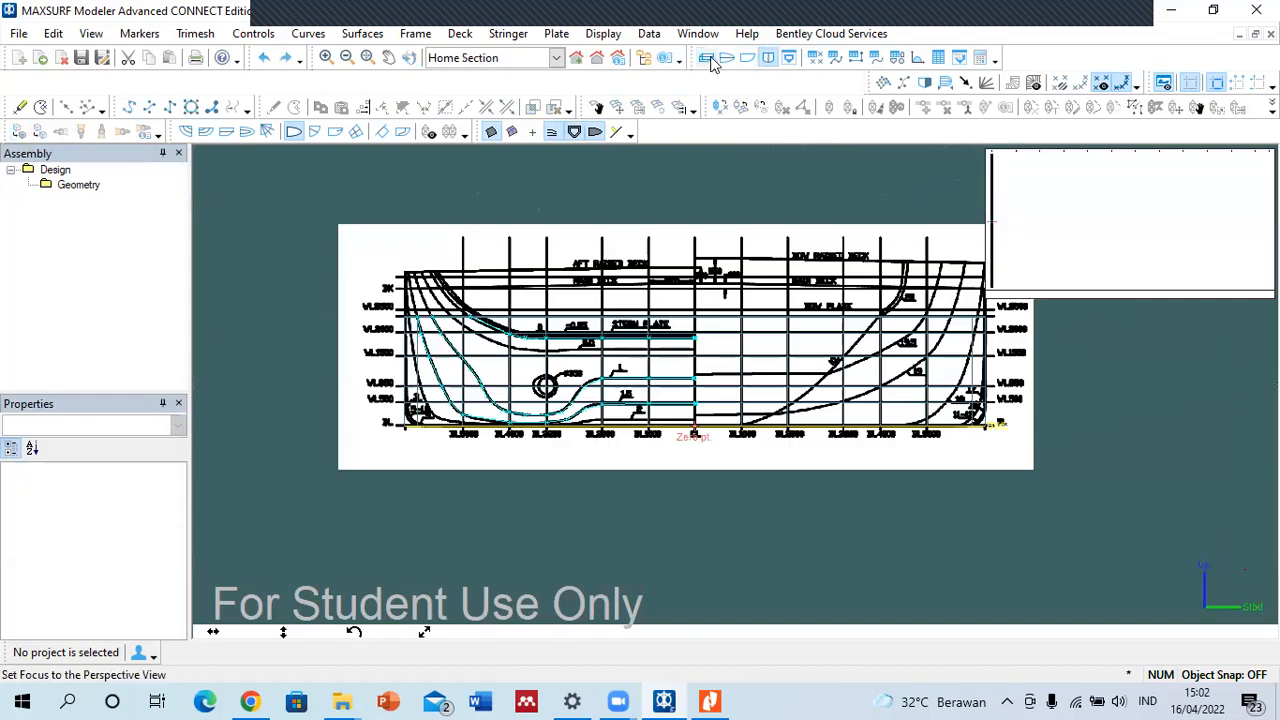
{"action": "left_click", "coordinate": [706, 58]}
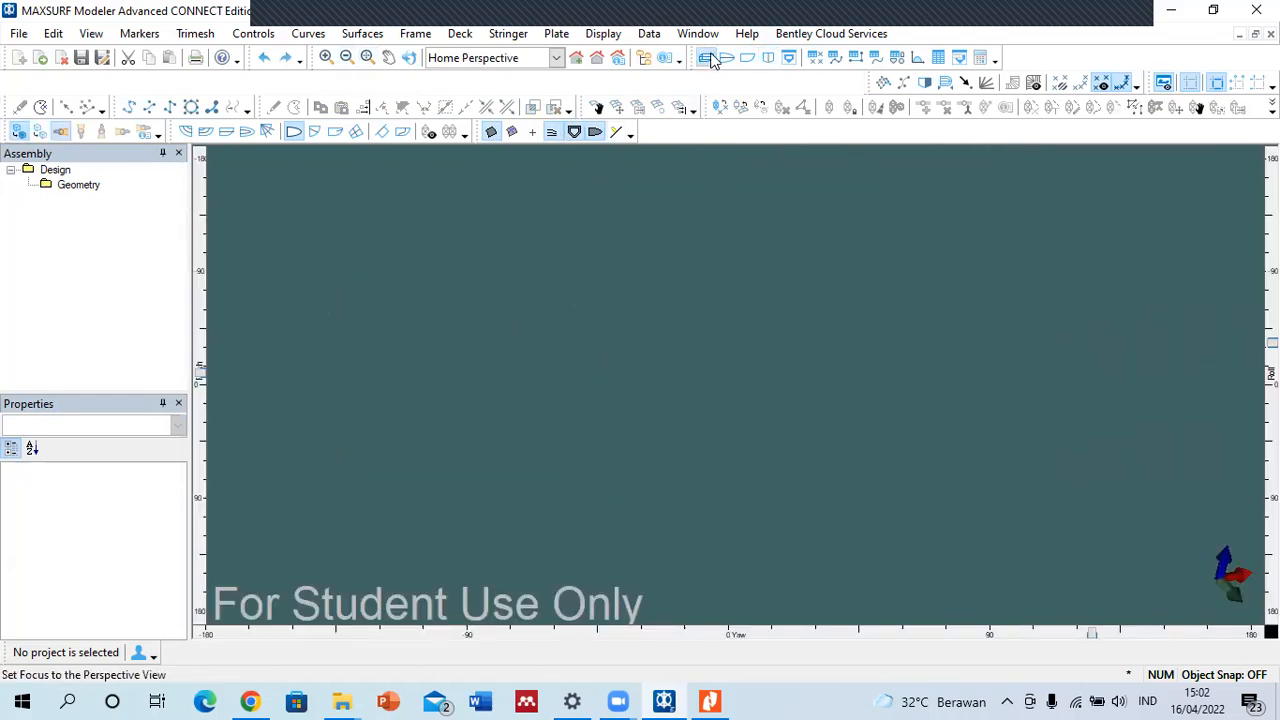
- Generate a trimesh from the markers, flagged as symmetrical, deleting triangles with an edge longer than 1.2 m
{"action": "left_click", "coordinate": [148, 38]}
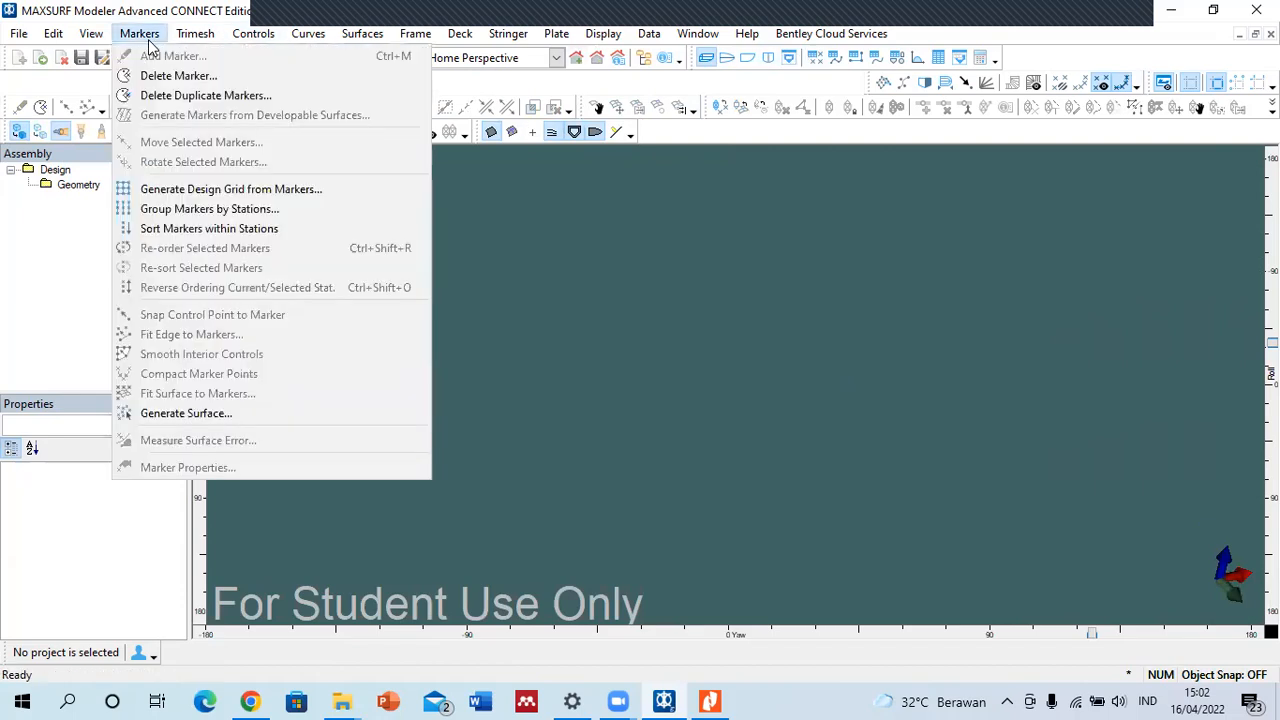
{"action": "left_click", "coordinate": [148, 38]}
{"action": "left_click", "coordinate": [186, 36]}
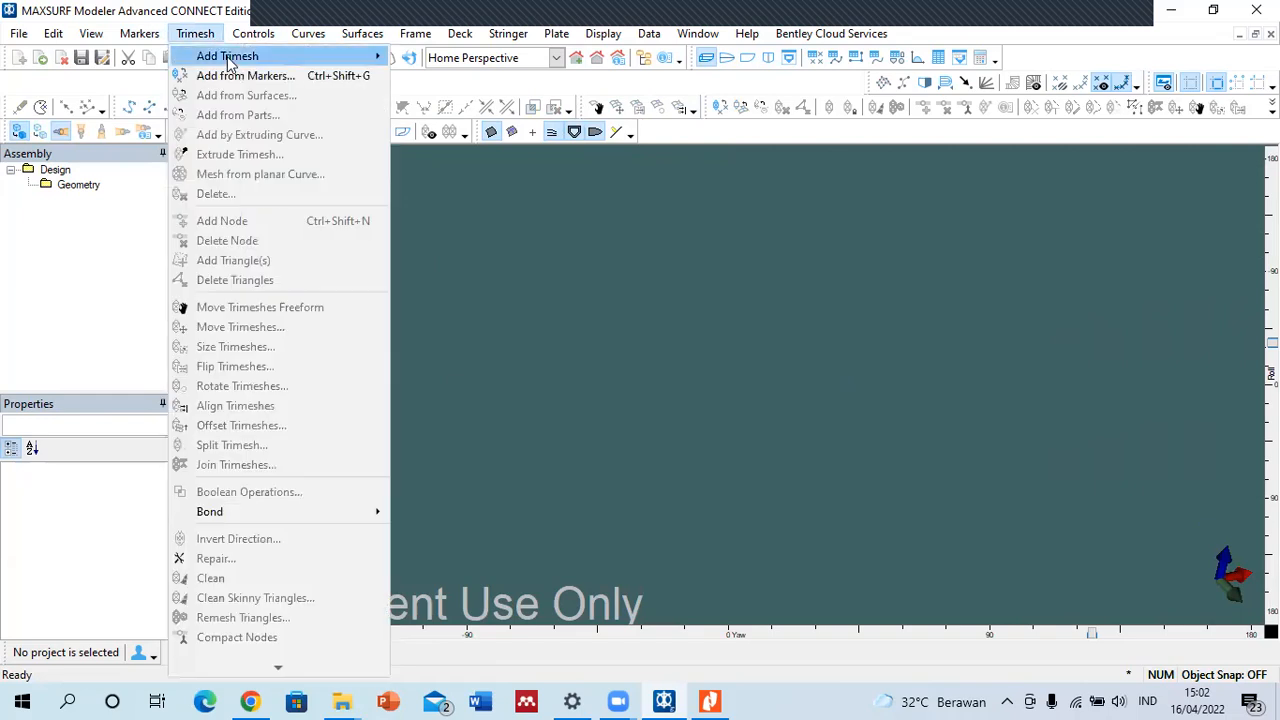
{"action": "mouse_move", "coordinate": [229, 60]}
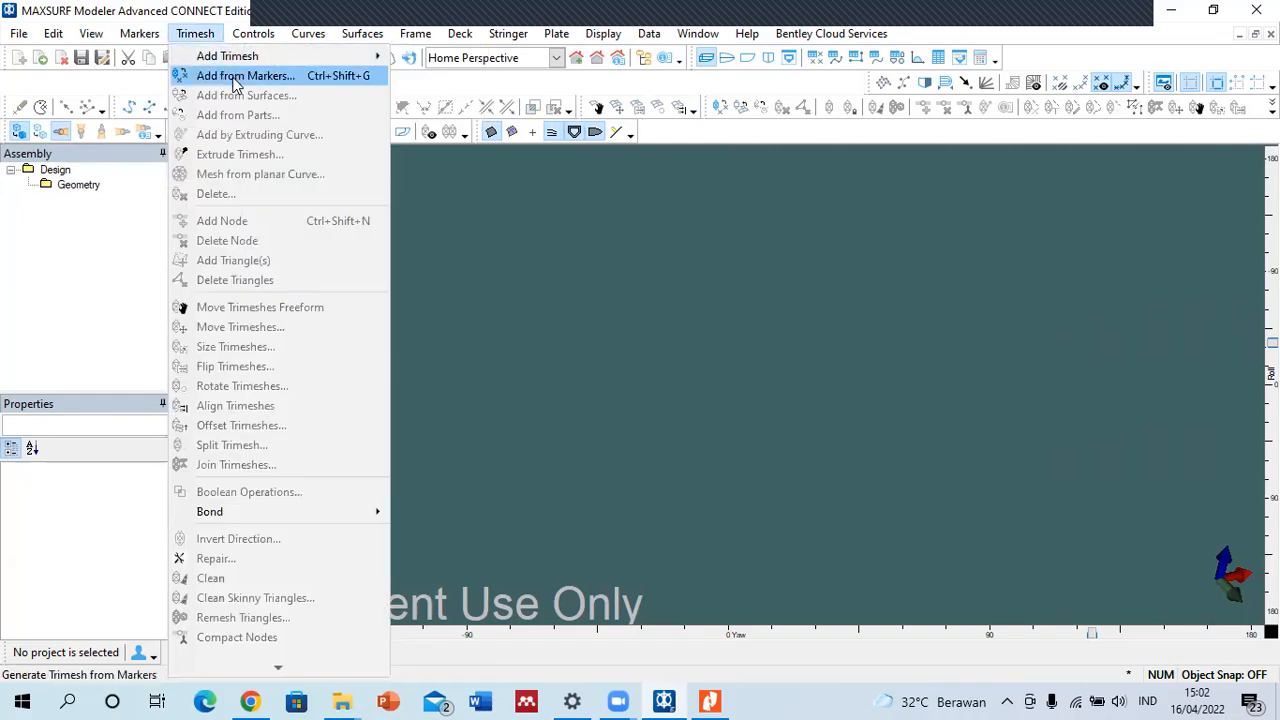
{"action": "left_click", "coordinate": [236, 78]}
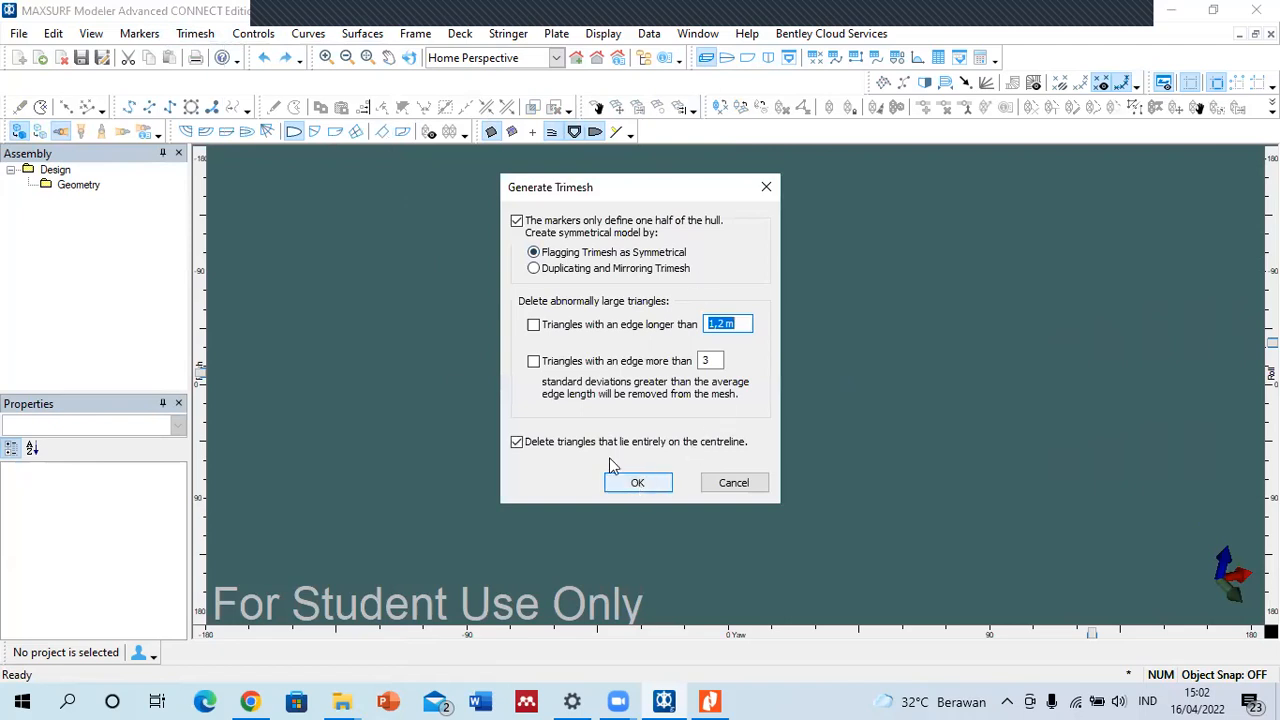
{"action": "left_click", "coordinate": [533, 324]}
{"action": "left_click", "coordinate": [637, 482]}
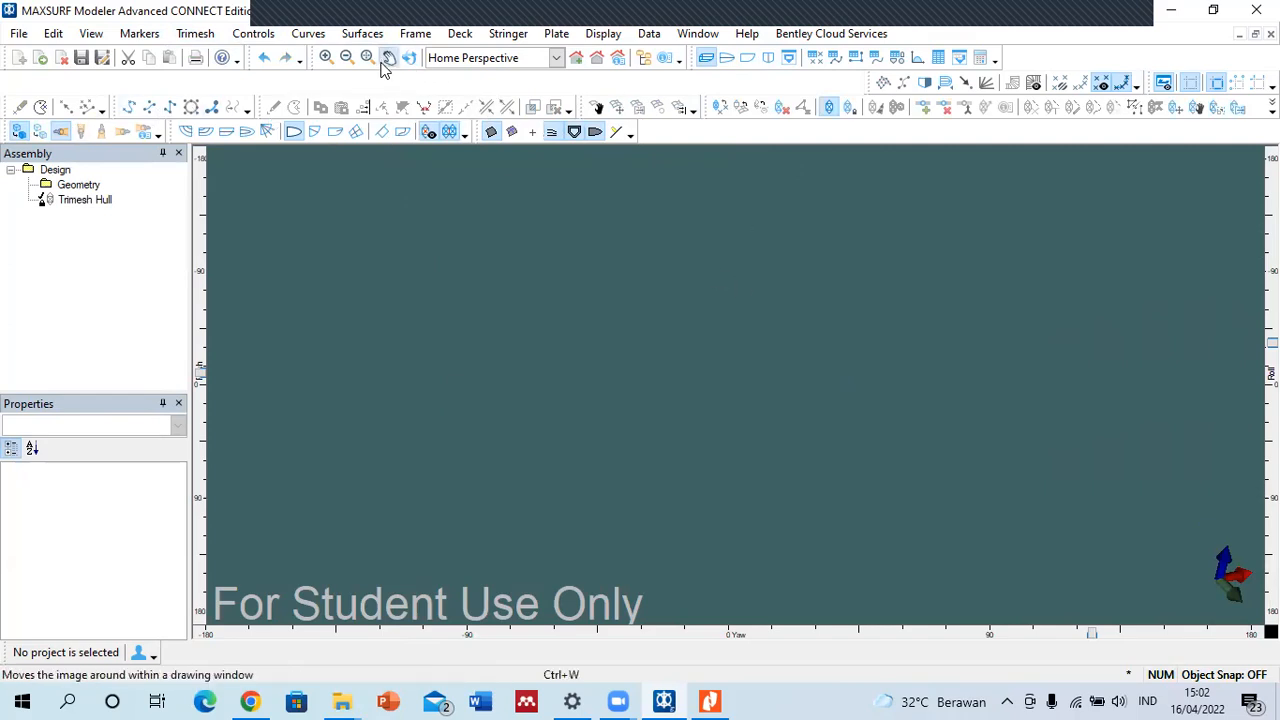
- Select all markers in the body plan and look for the generated trimesh in the perspective view
{"action": "left_click", "coordinate": [347, 58]}
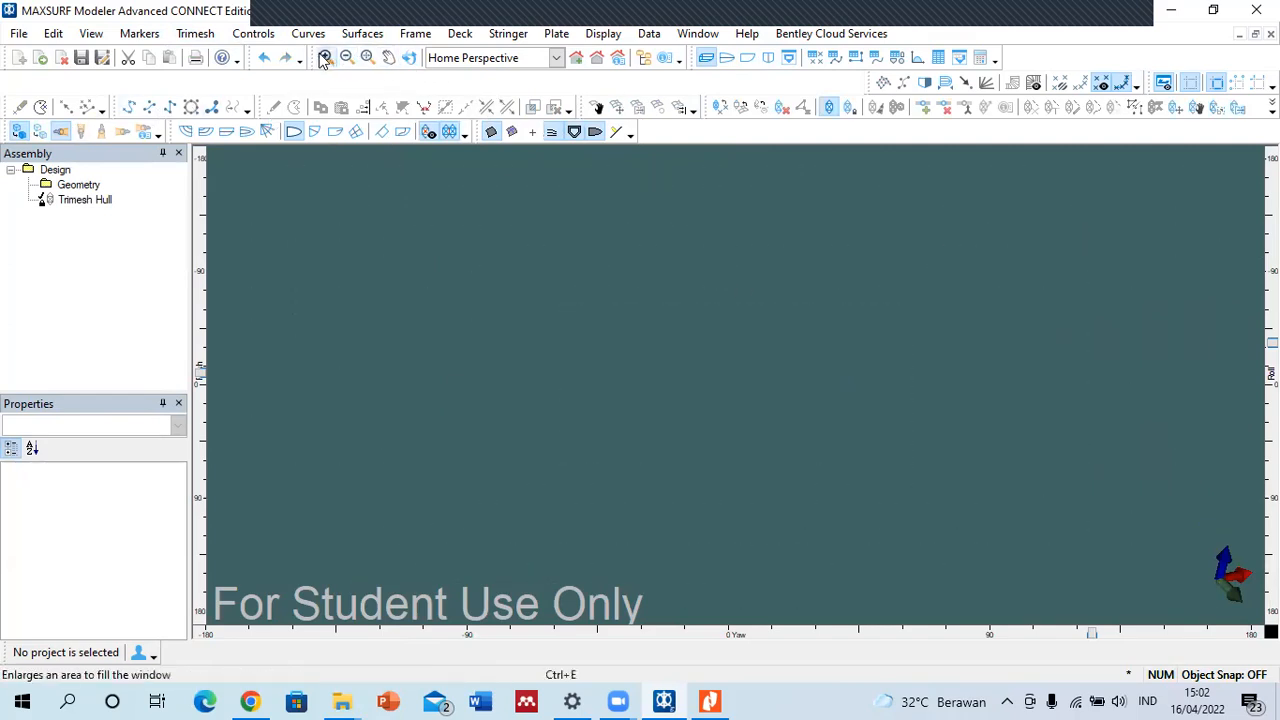
{"action": "left_click", "coordinate": [326, 58]}
{"action": "left_click", "coordinate": [347, 59]}
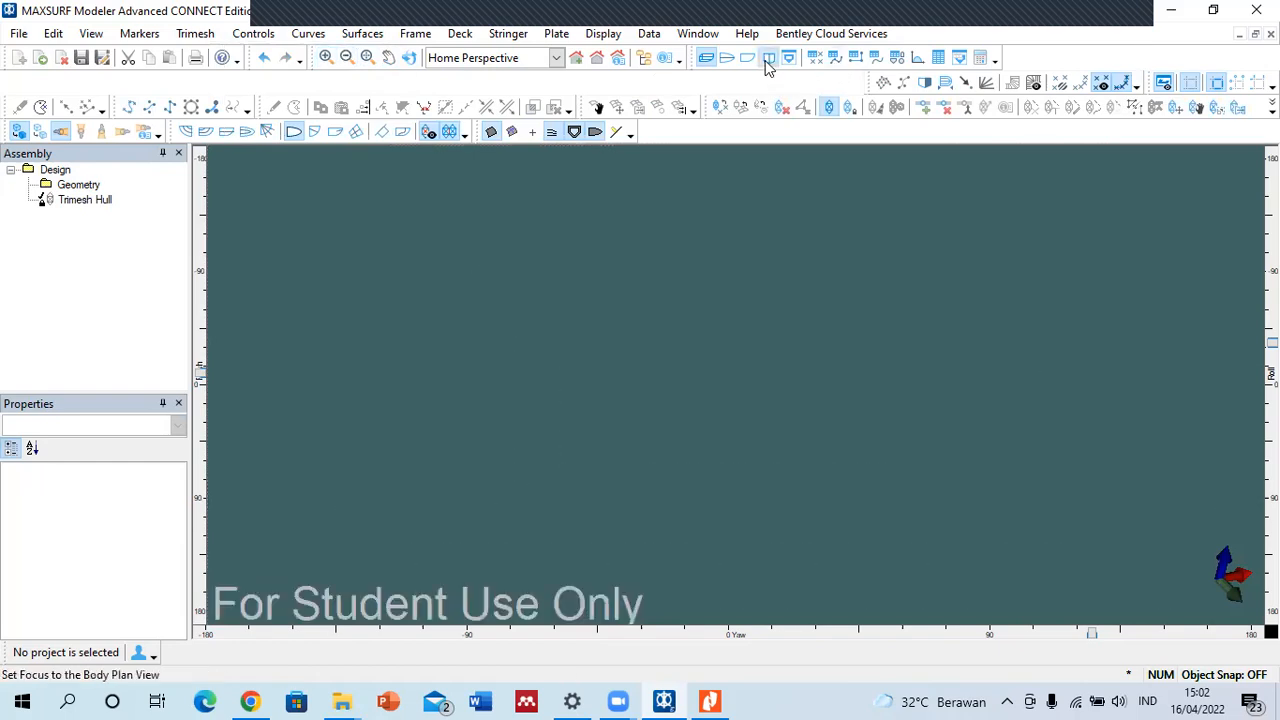
{"action": "left_click", "coordinate": [768, 57]}
{"action": "mouse_move", "coordinate": [487, 270]}
{"action": "left_mouse_down"}
{"action": "mouse_move", "coordinate": [903, 528]}
{"action": "mouse_move", "coordinate": [897, 511]}
{"action": "left_mouse_up"}
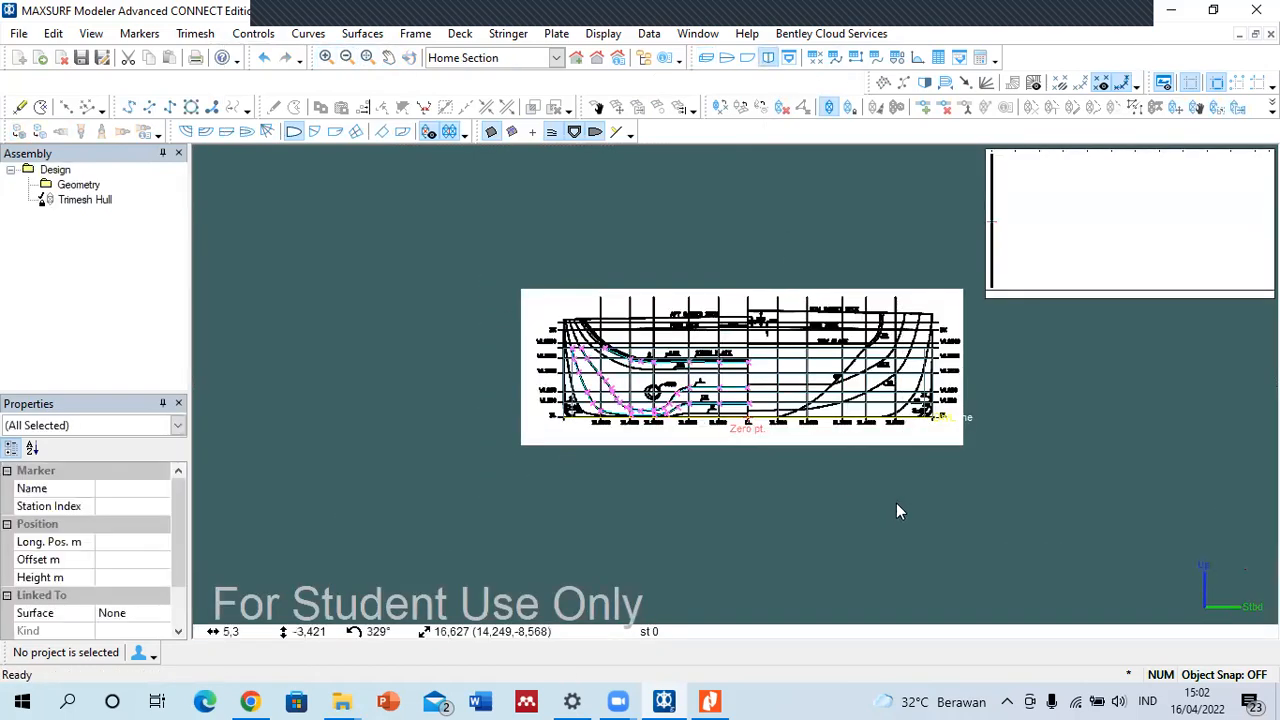
{"action": "left_click", "coordinate": [706, 57]}
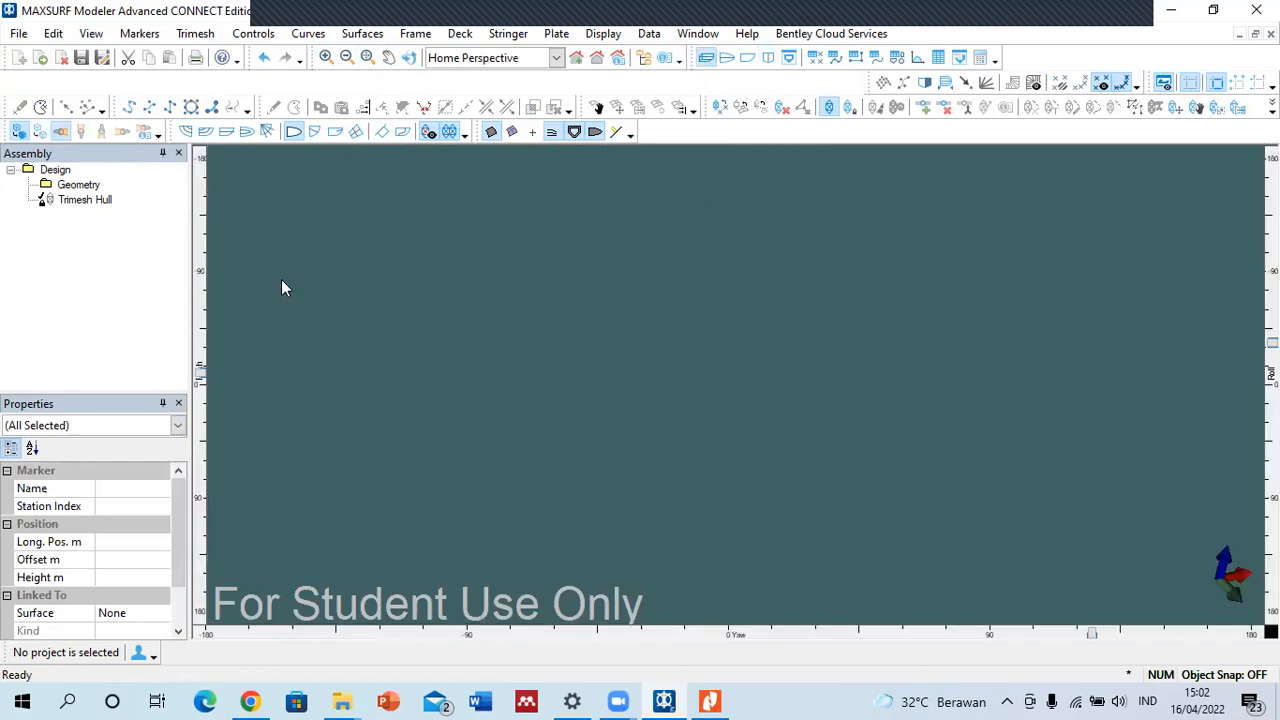
- Hide the Trimesh Hull, show it again and fit the perspective view to look for it
{"action": "right_click", "coordinate": [86, 201]}
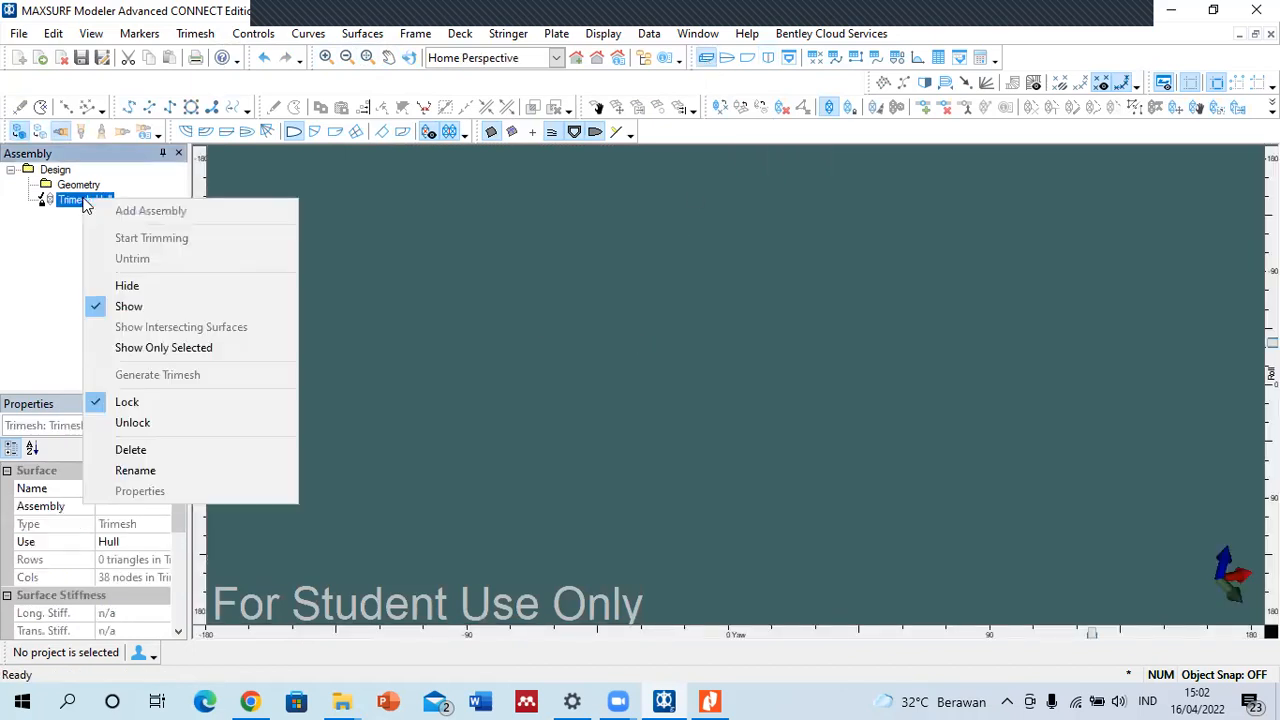
{"action": "left_click", "coordinate": [124, 285]}
{"action": "right_click", "coordinate": [84, 205]}
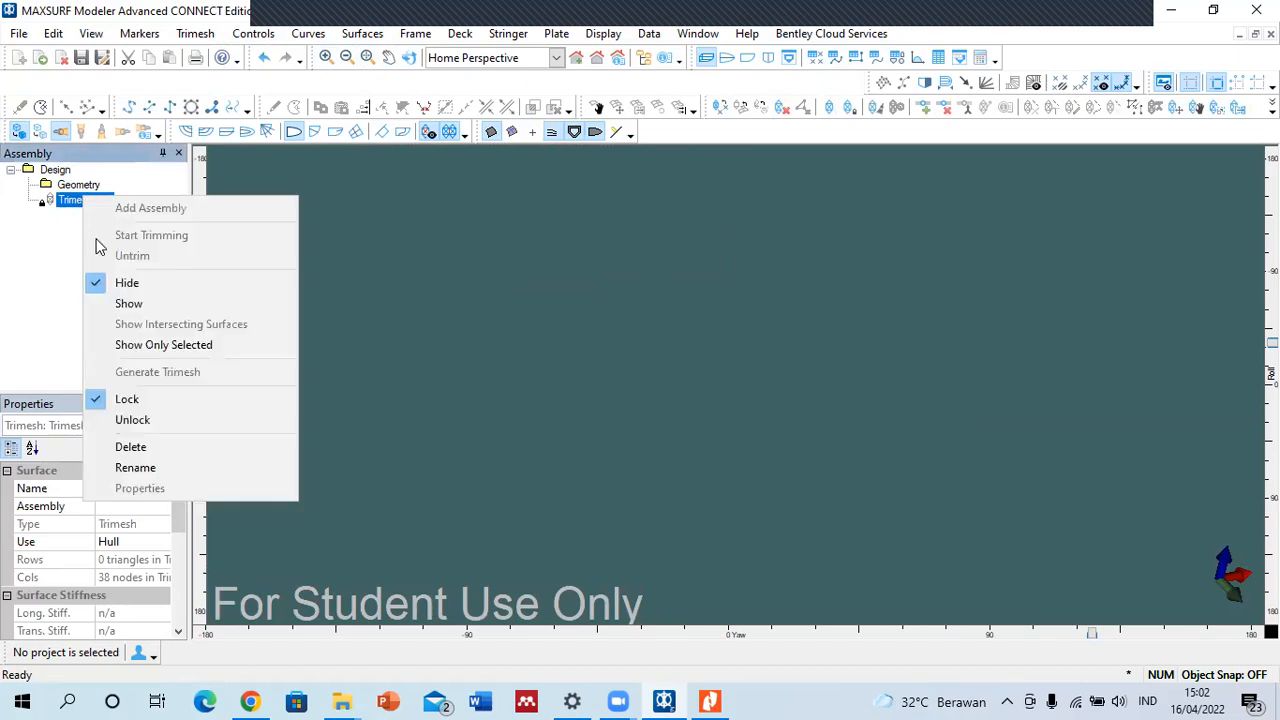
{"action": "left_click", "coordinate": [126, 300]}
{"action": "left_click", "coordinate": [66, 187]}
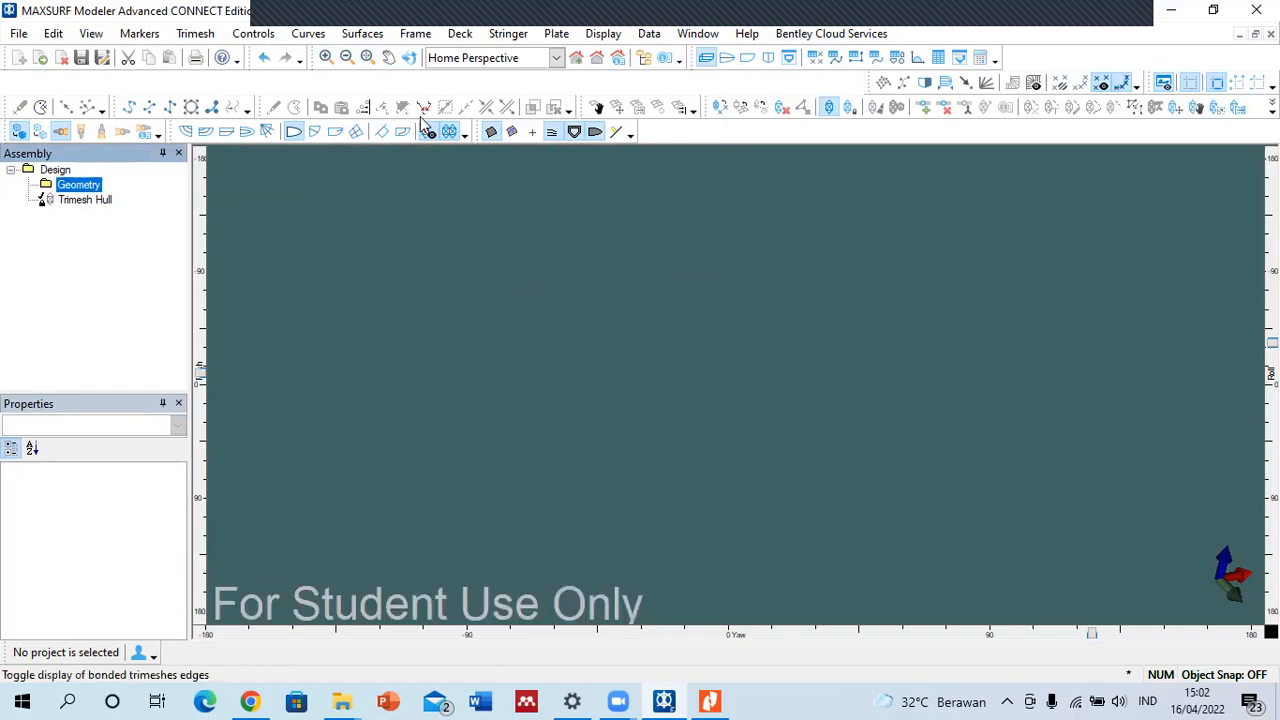
{"action": "left_click", "coordinate": [327, 57]}
{"action": "left_click", "coordinate": [367, 58]}
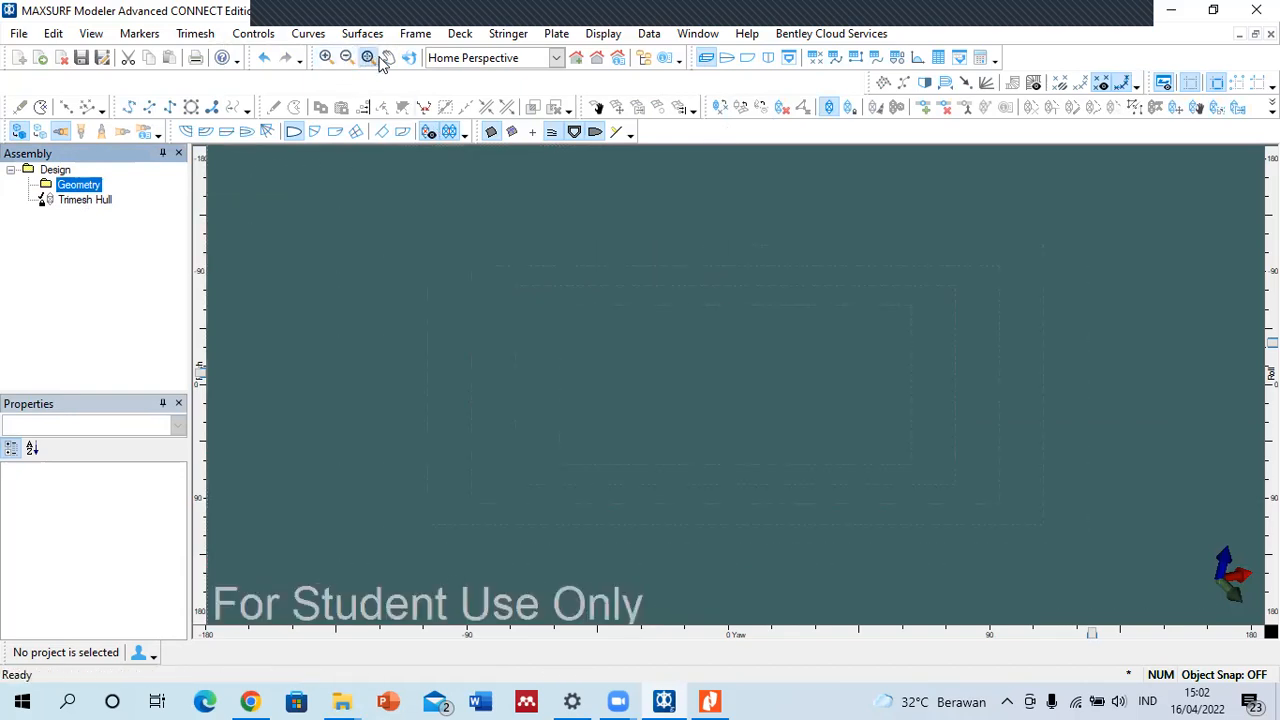
{"action": "left_click", "coordinate": [641, 295]}
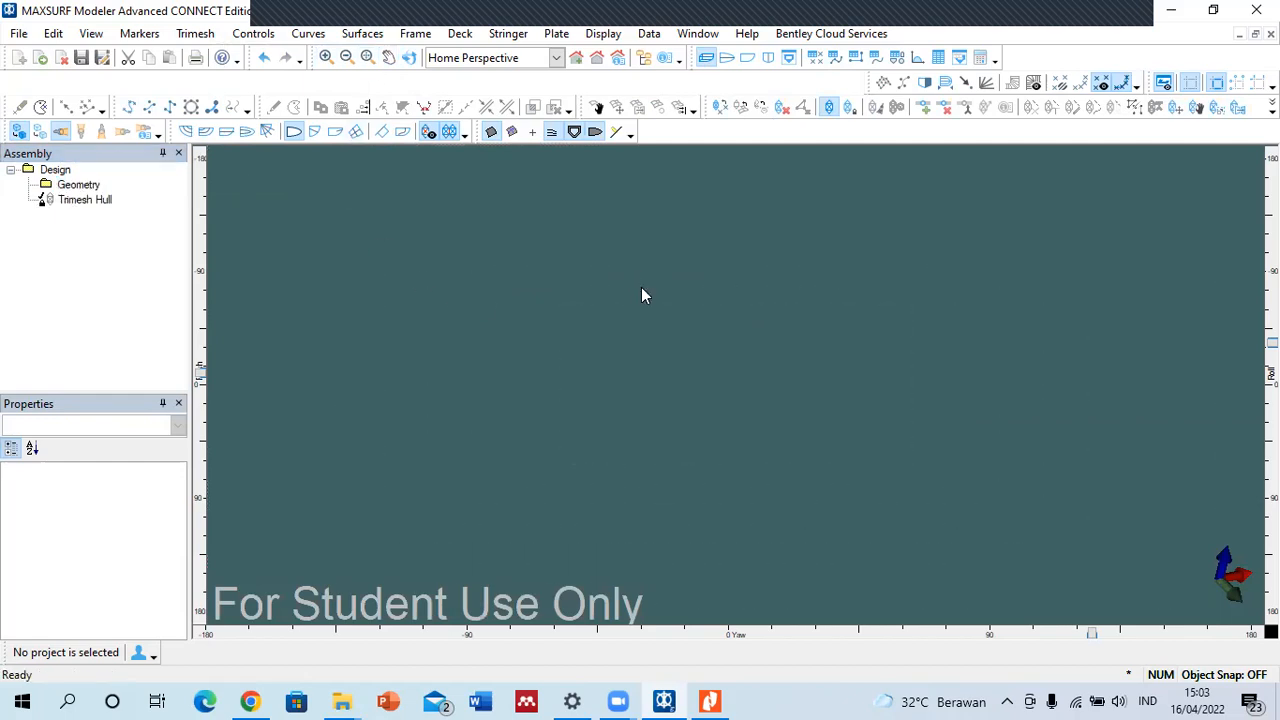
- Select all markers in the body plan view and close the design without saving the changes
{"action": "left_click", "coordinate": [767, 57]}
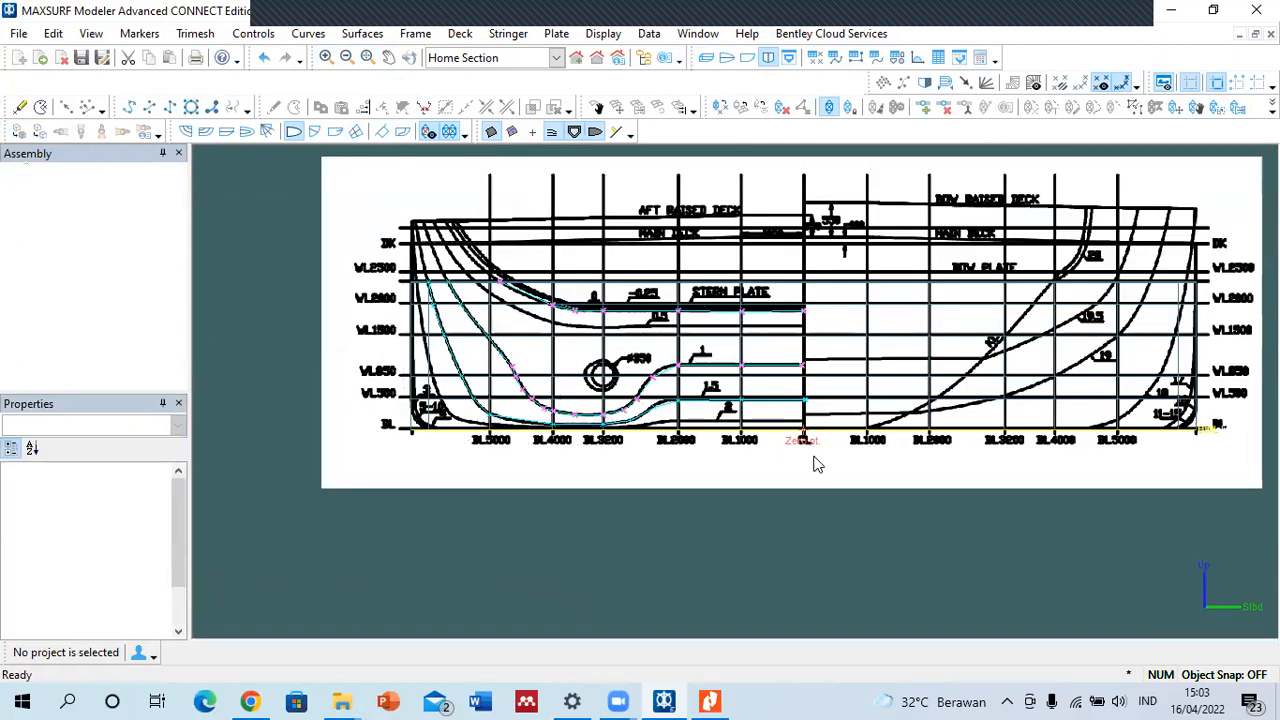
{"action": "left_click_drag", "start_coordinate": [814, 463], "coordinate": [225, 158]}
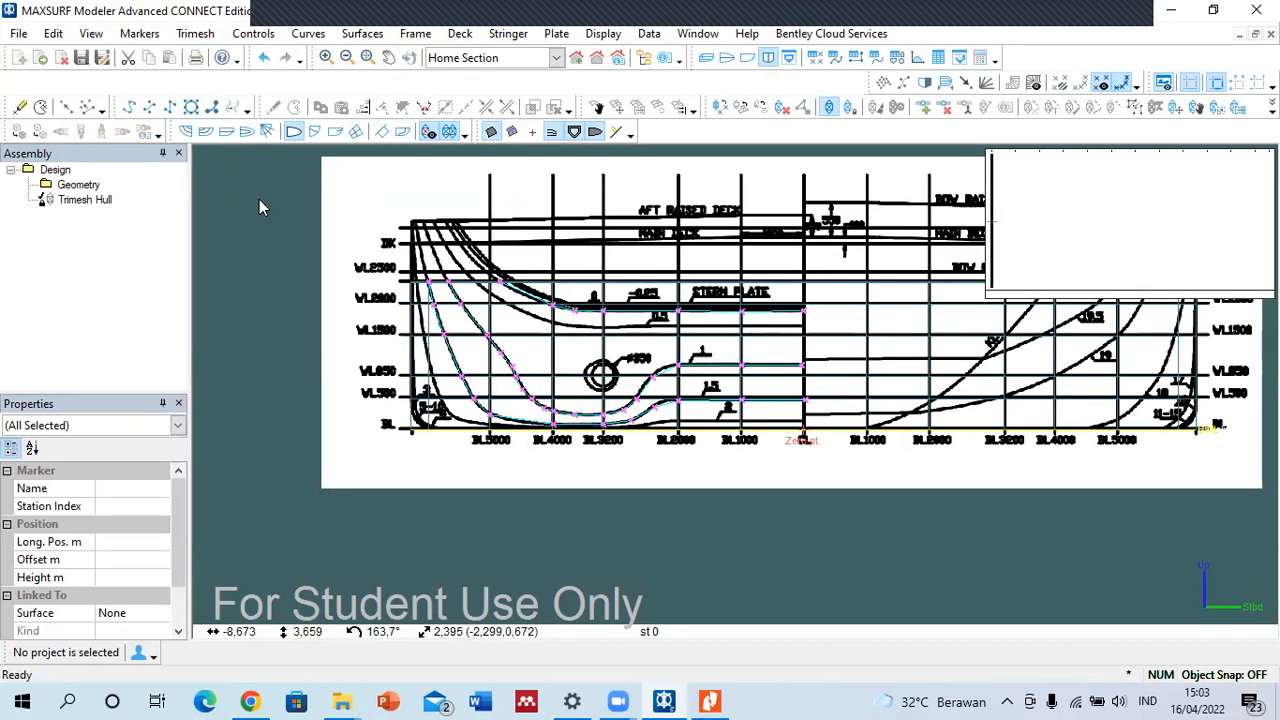
{"action": "left_click", "coordinate": [61, 57]}
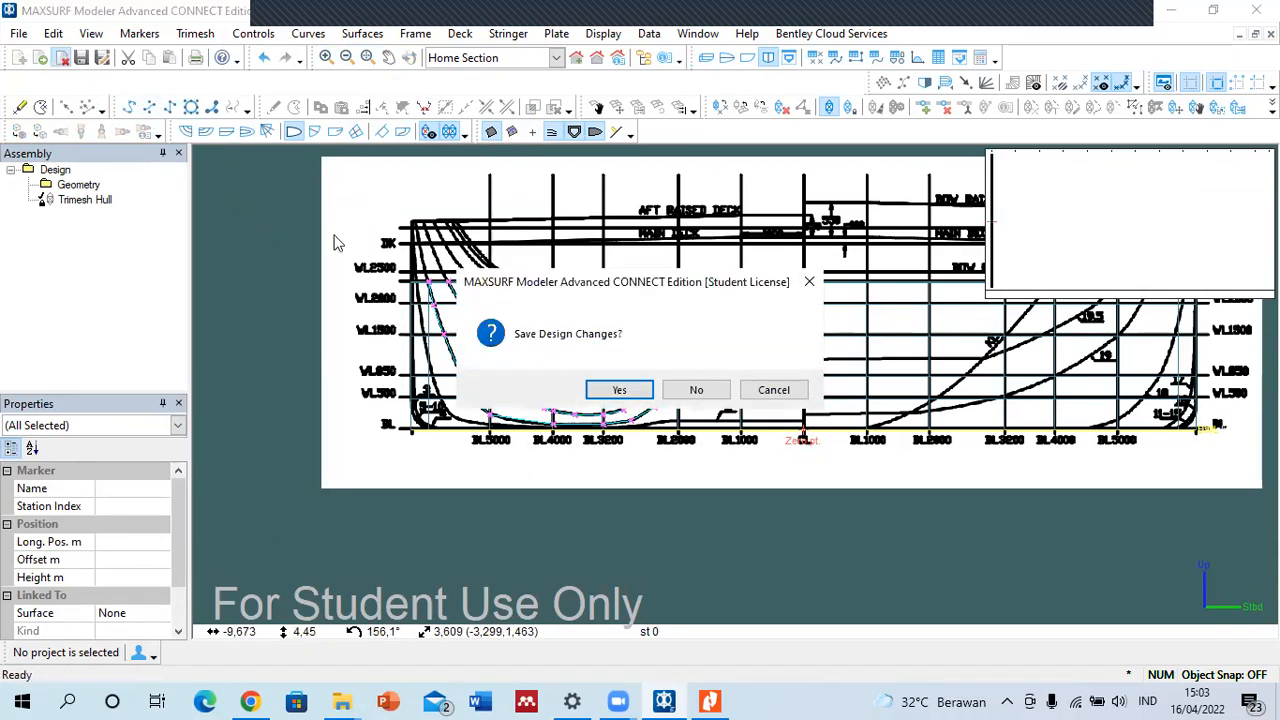
{"action": "left_click", "coordinate": [680, 390]}
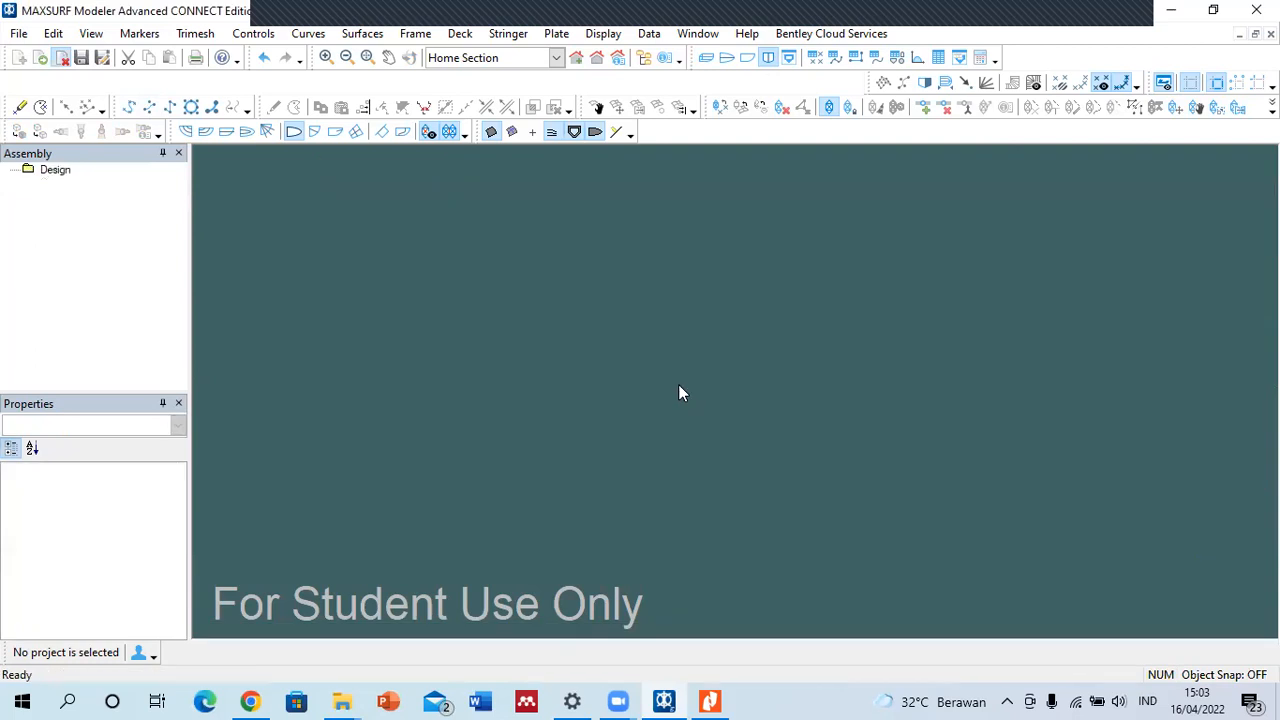
- Create a hard chined hull 25.054 m long, 6 m in beam and 4.078 m deep with Design Quickstart, and render it in perspective
{"action": "left_click", "coordinate": [41, 60]}
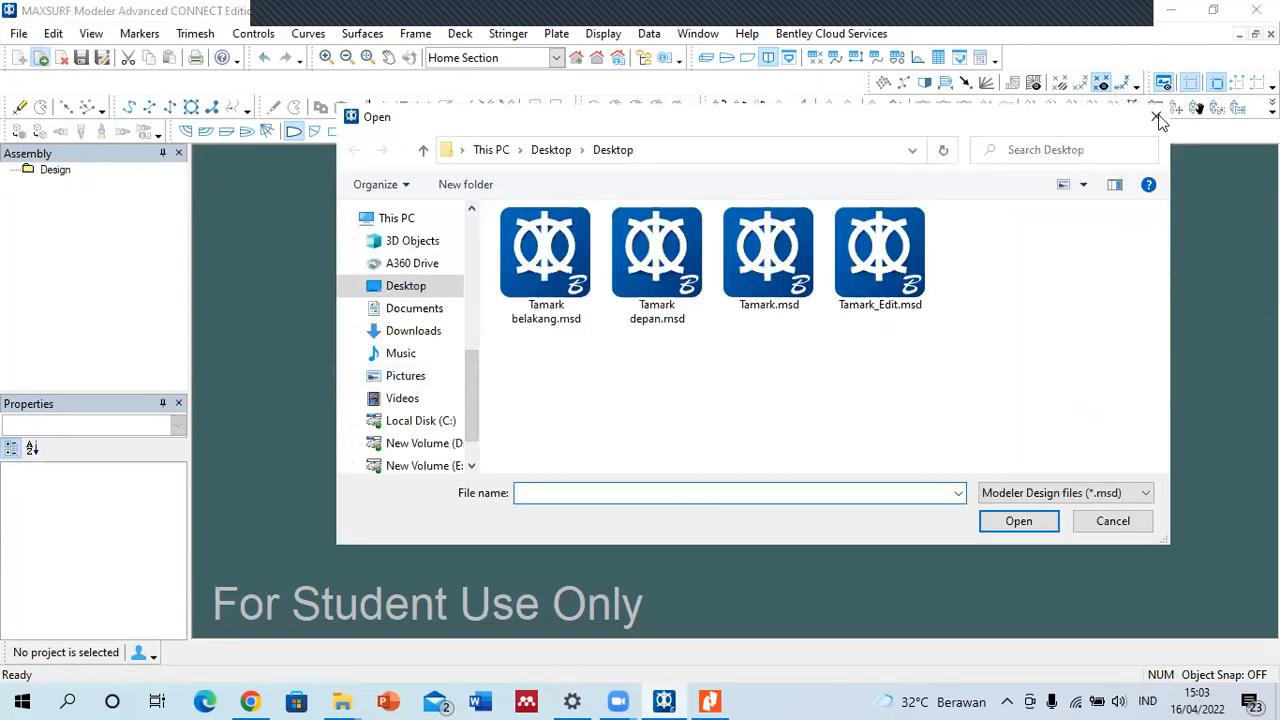
{"action": "left_click", "coordinate": [1157, 118]}
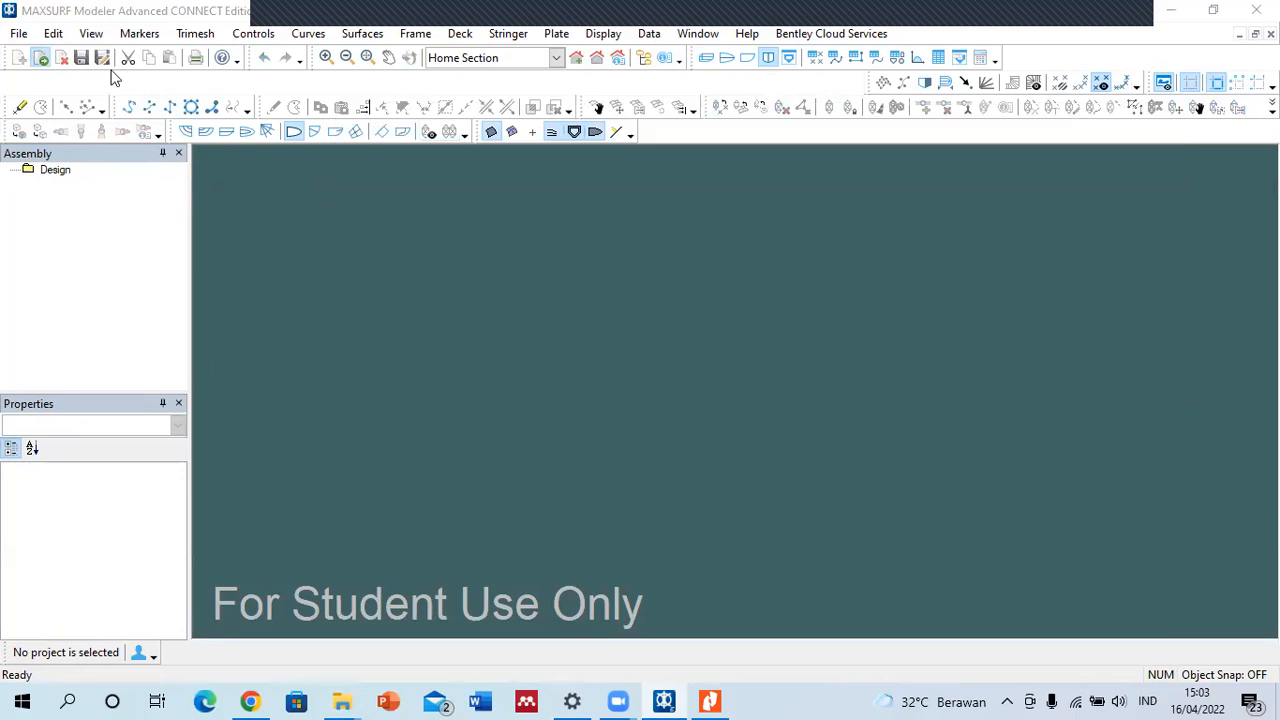
{"action": "left_click", "coordinate": [19, 36]}
{"action": "mouse_move", "coordinate": [19, 33]}
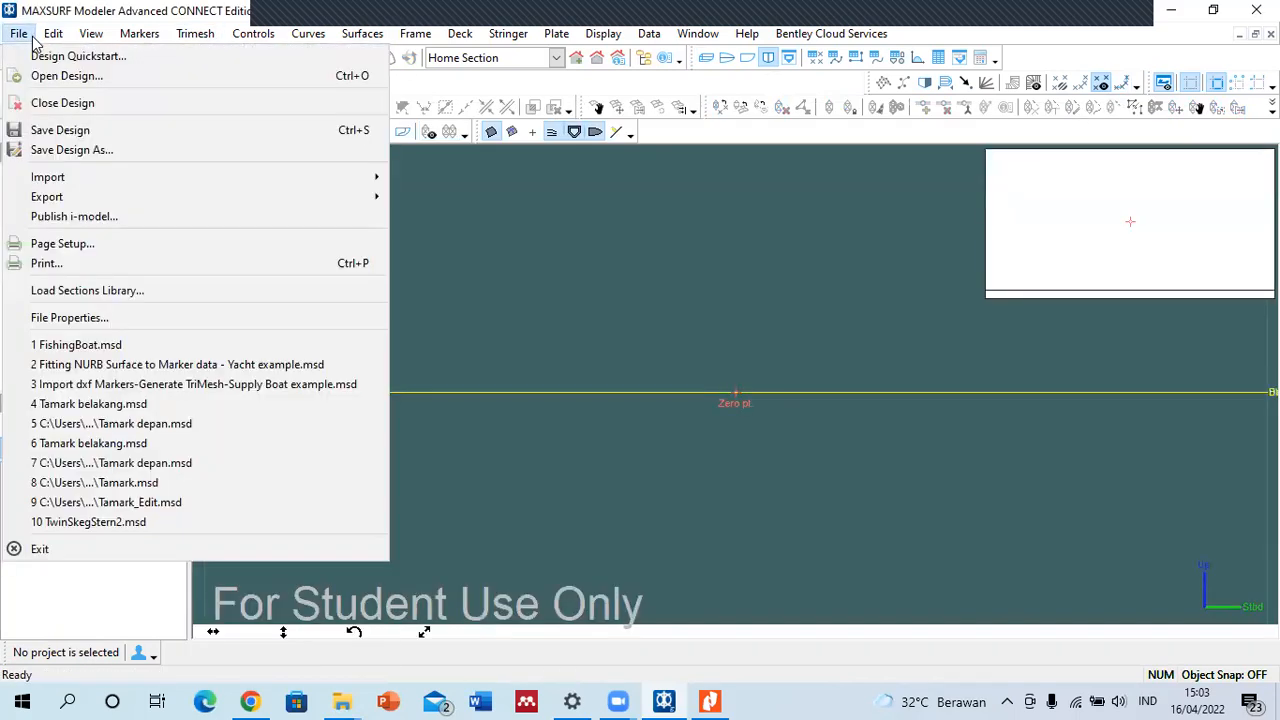
{"action": "left_click", "coordinate": [60, 55]}
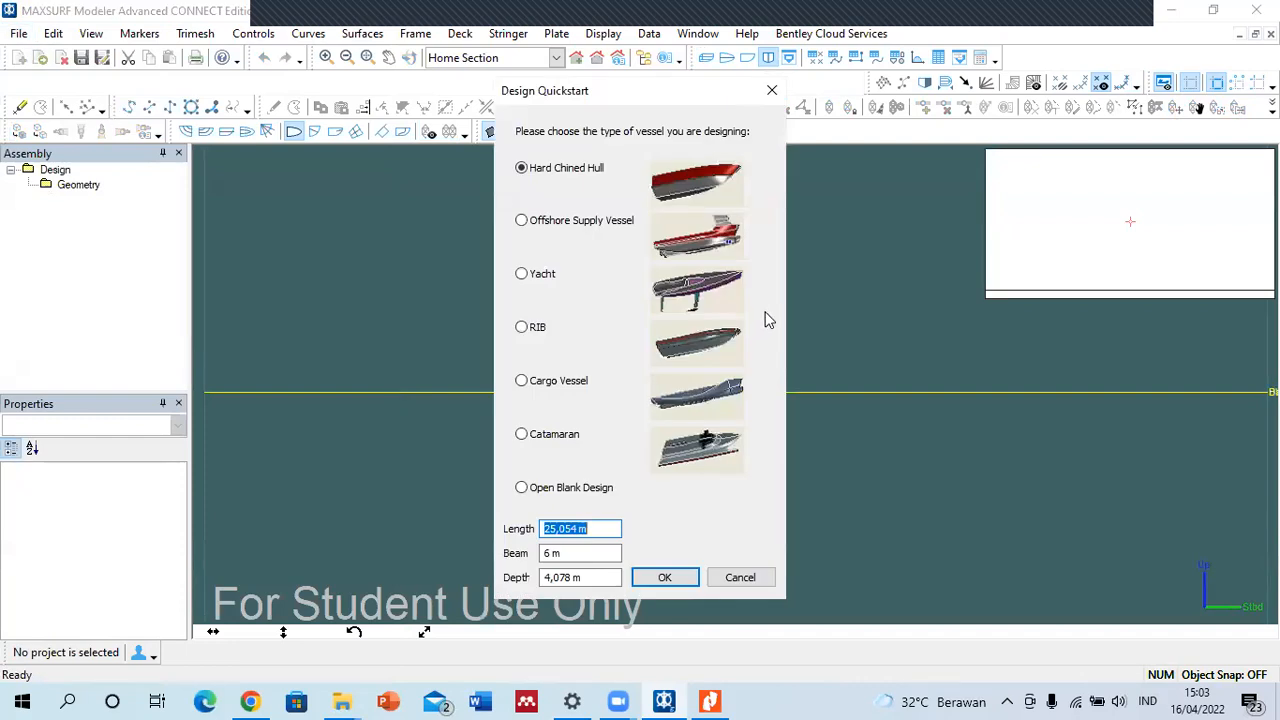
{"action": "left_click", "coordinate": [652, 575]}
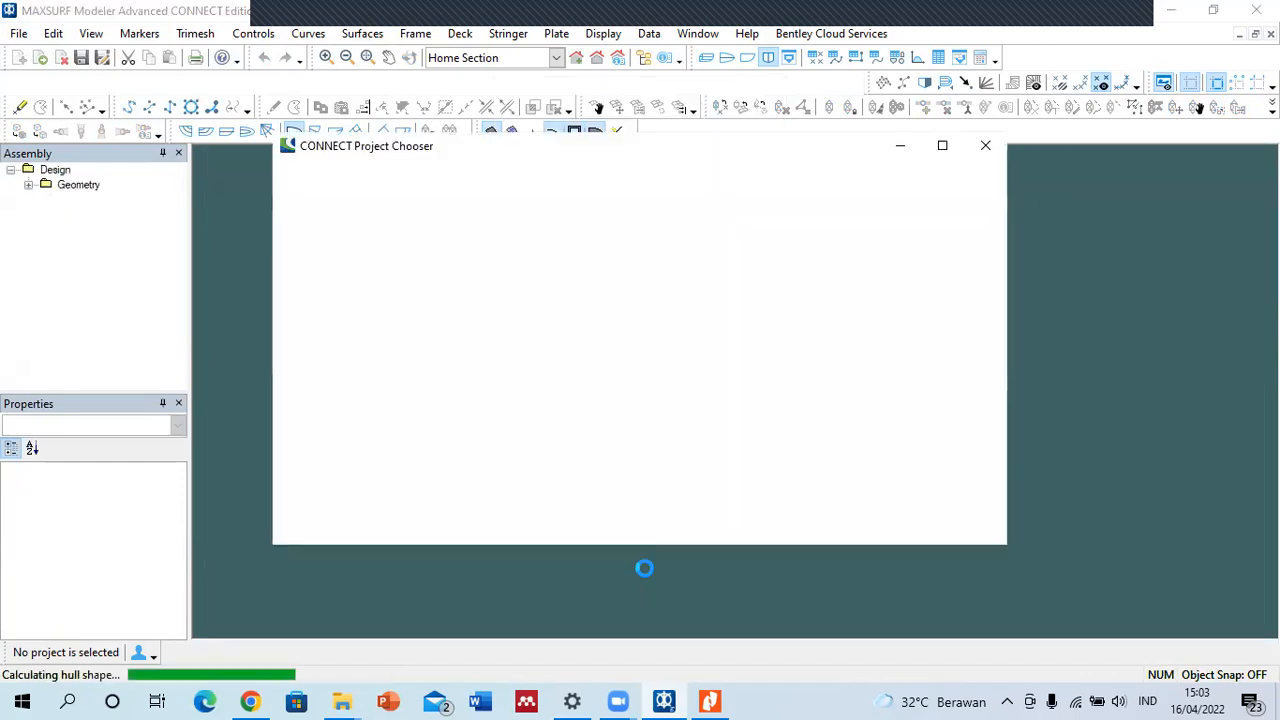
{"action": "left_click", "coordinate": [960, 523]}
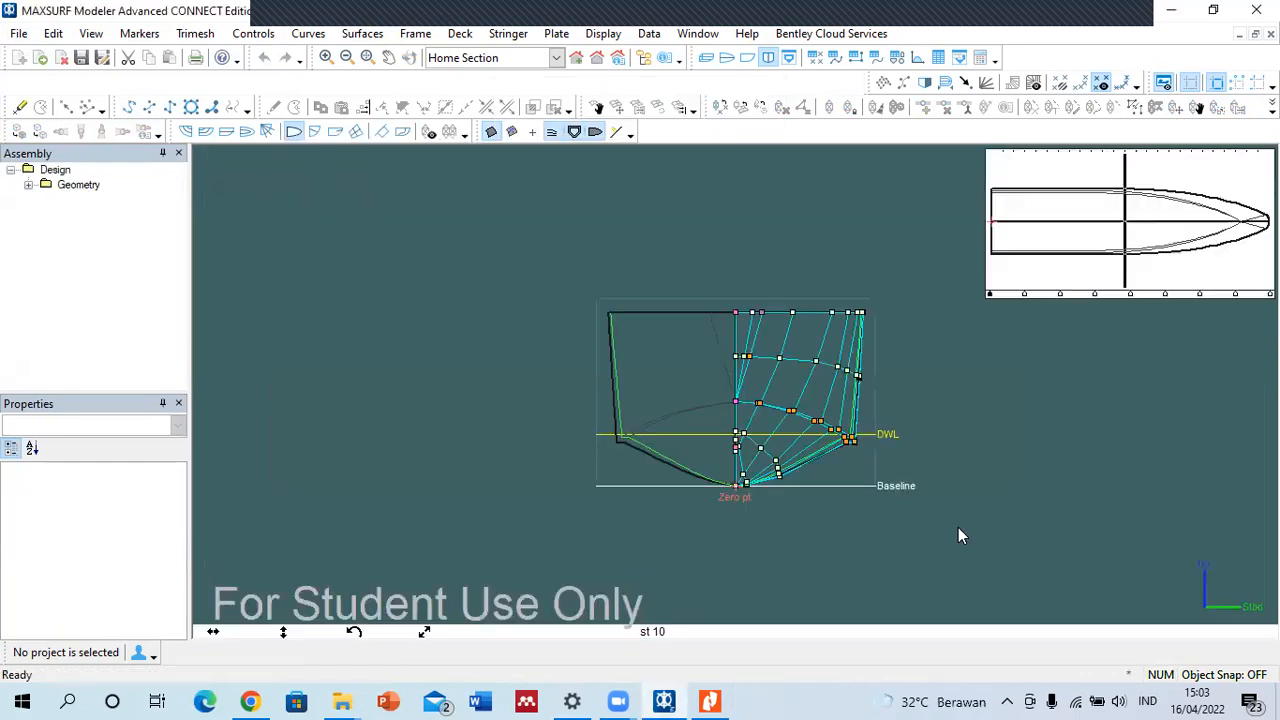
{"action": "left_click", "coordinate": [706, 57]}
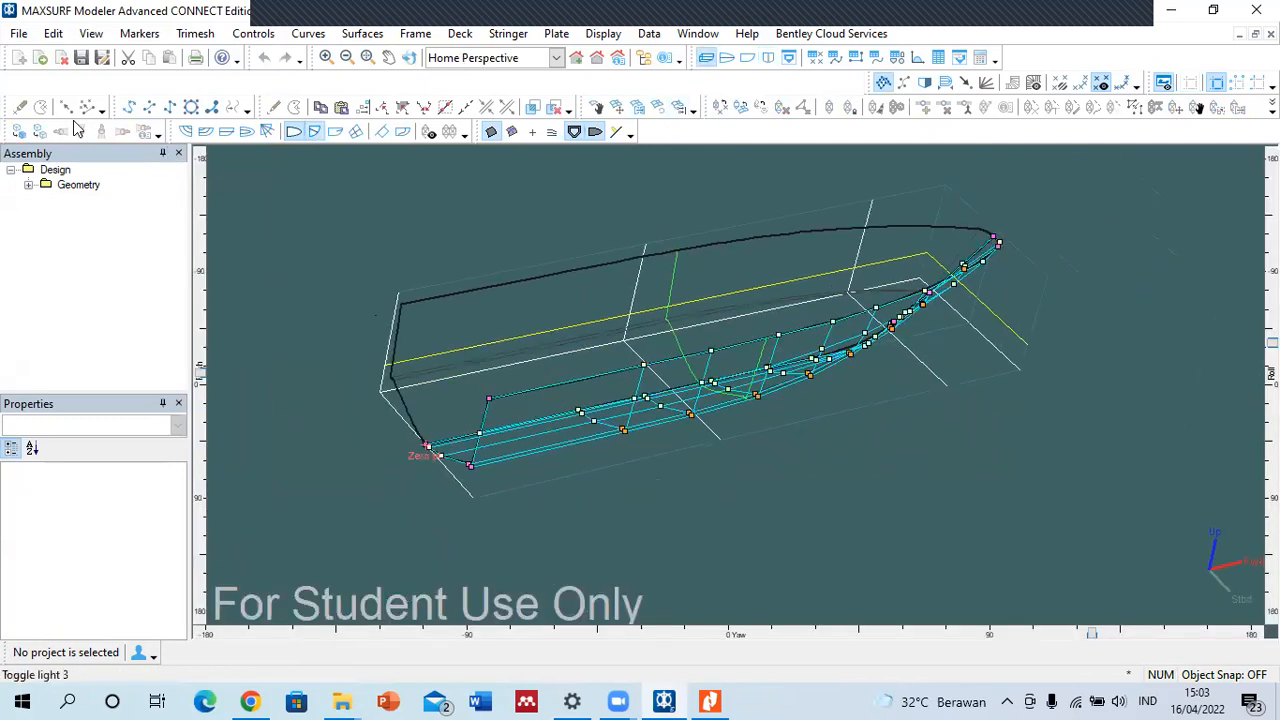
{"action": "left_click", "coordinate": [19, 132]}
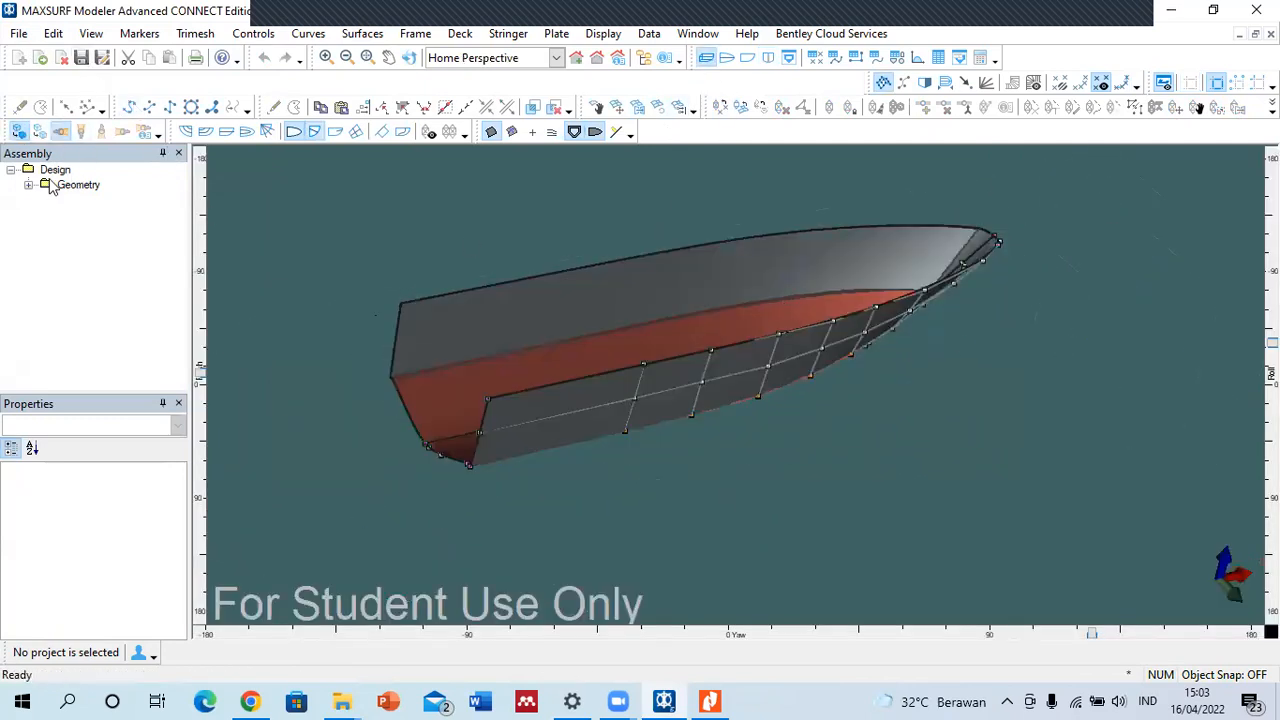
- Lock all surfaces in the design, check the marker and trimesh commands, and unlock the surfaces again
{"action": "right_click", "coordinate": [50, 170]}
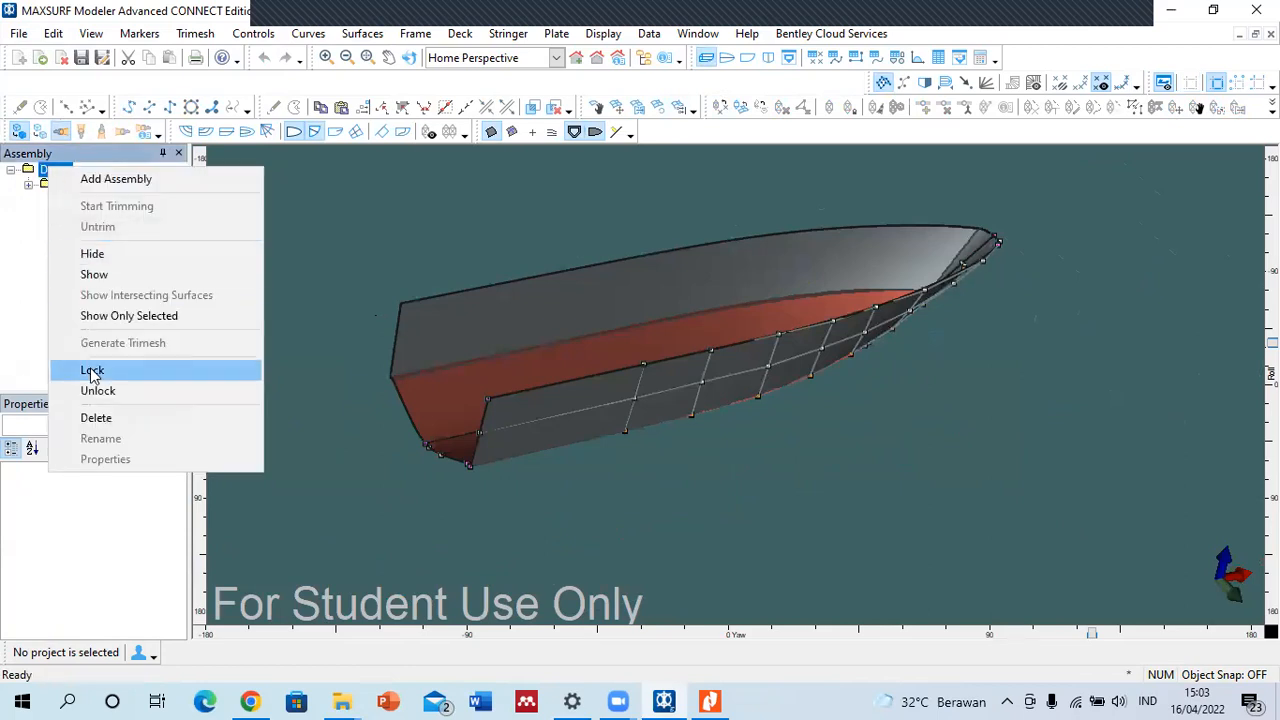
{"action": "left_click", "coordinate": [92, 371]}
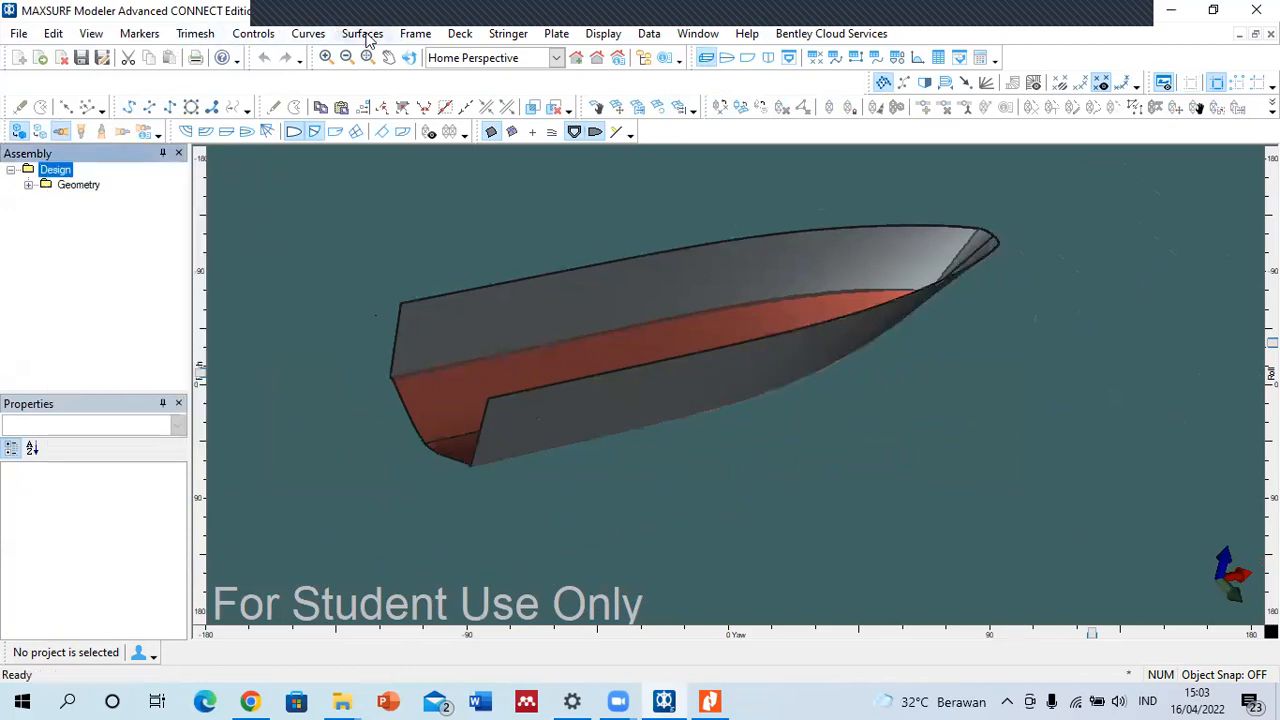
{"action": "left_click", "coordinate": [195, 33]}
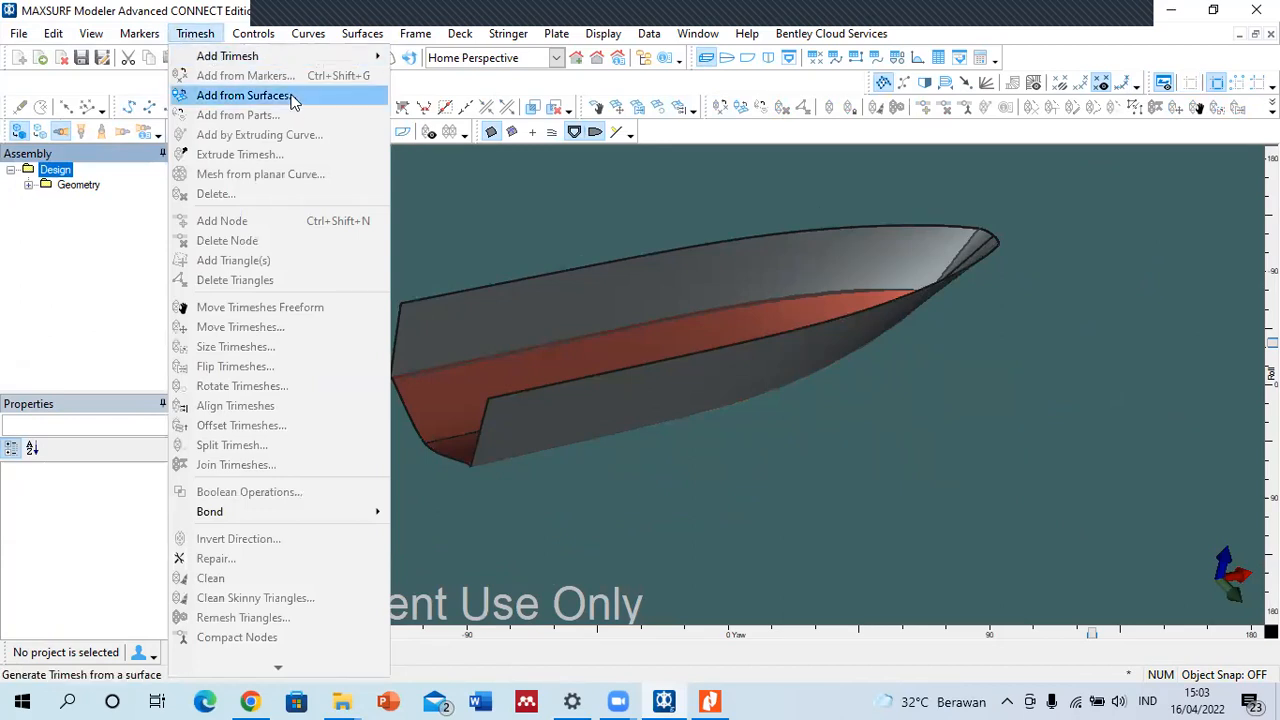
{"action": "left_click", "coordinate": [720, 380]}
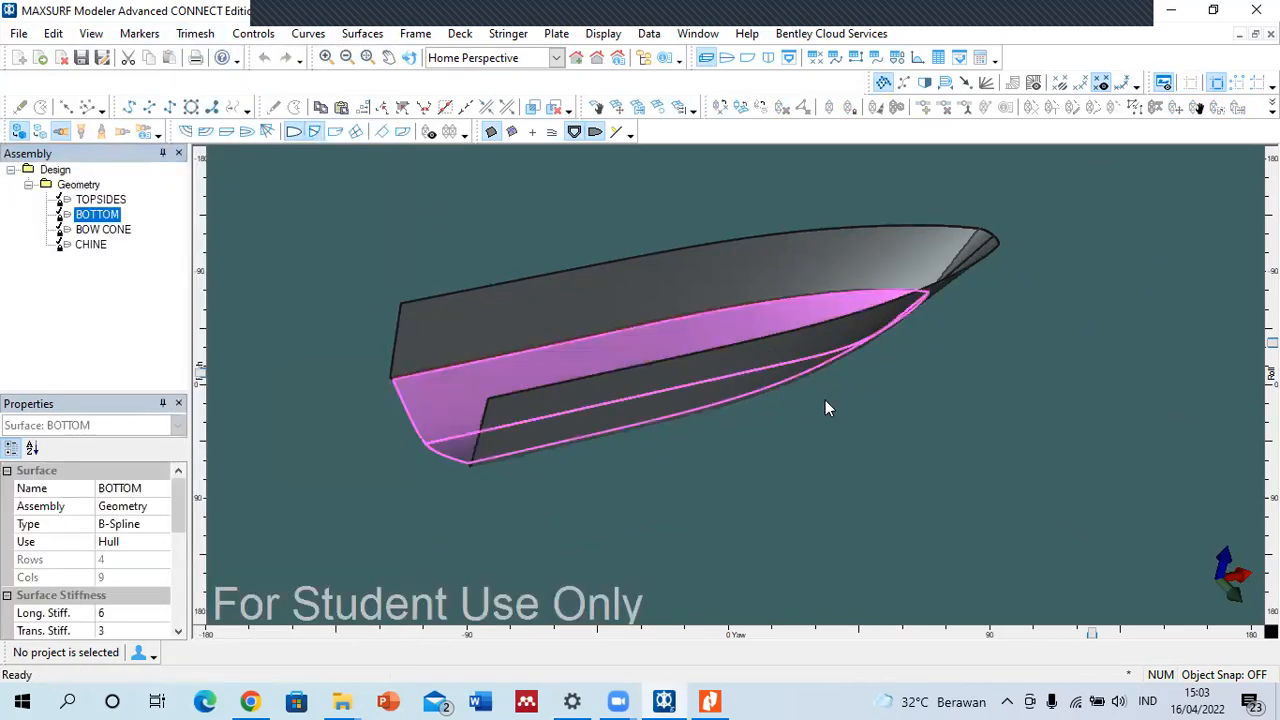
{"action": "left_click", "coordinate": [897, 442]}
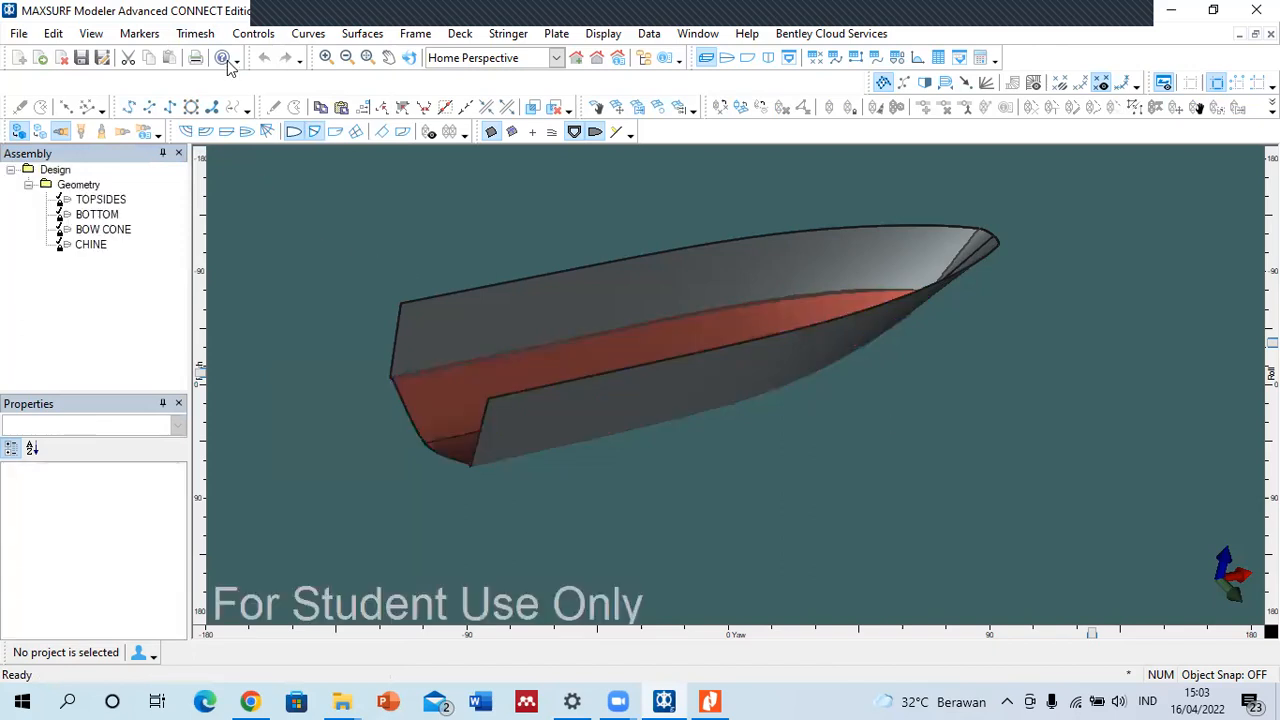
{"action": "left_click", "coordinate": [140, 33]}
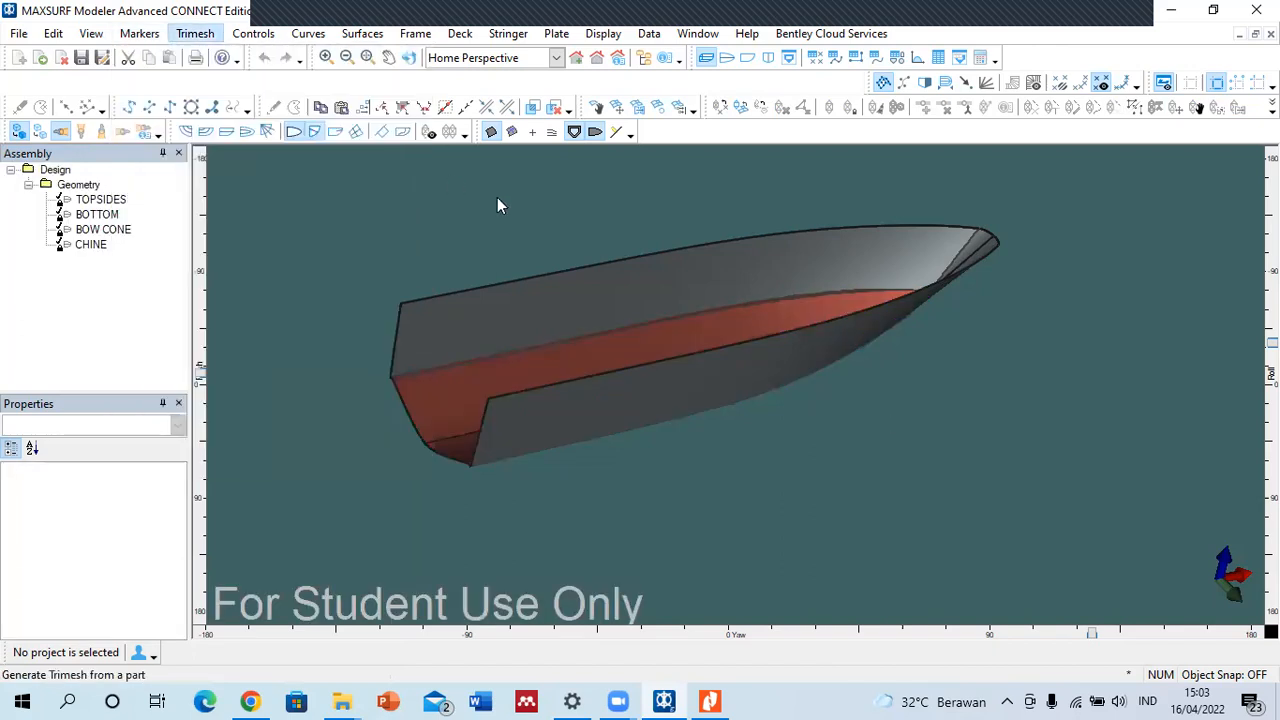
{"action": "right_click", "coordinate": [66, 171]}
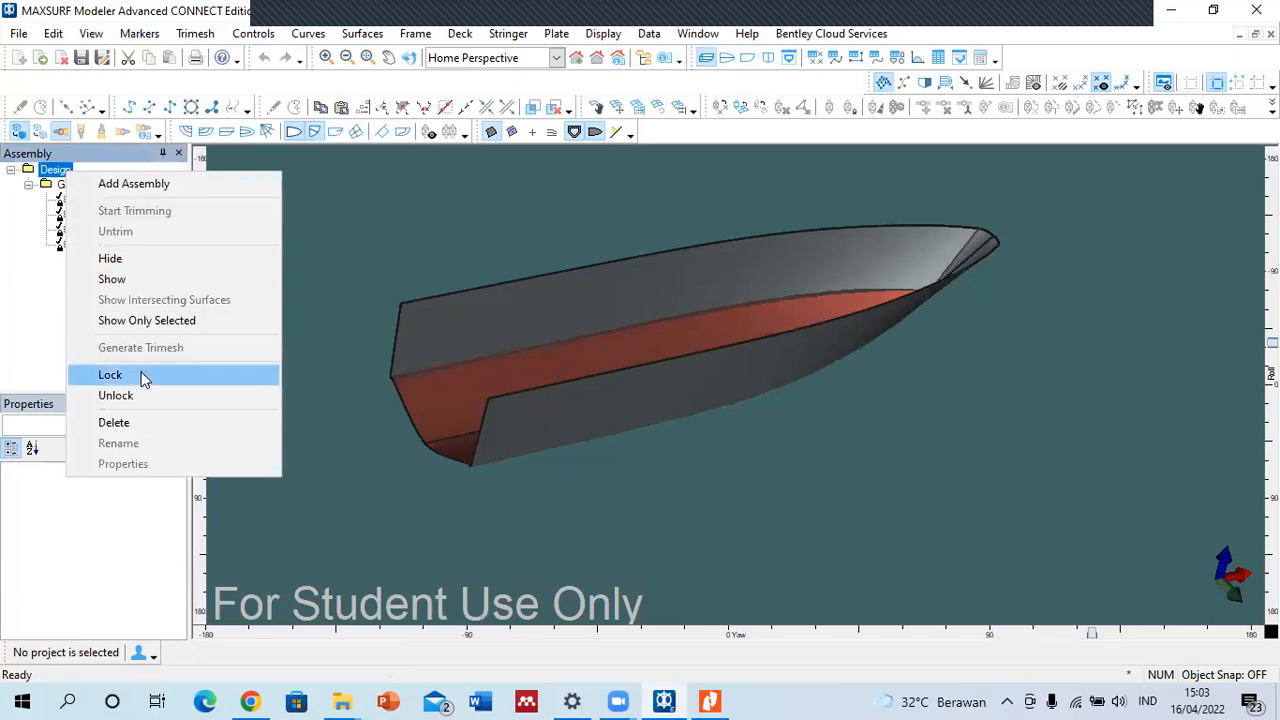
{"action": "left_click", "coordinate": [120, 397]}
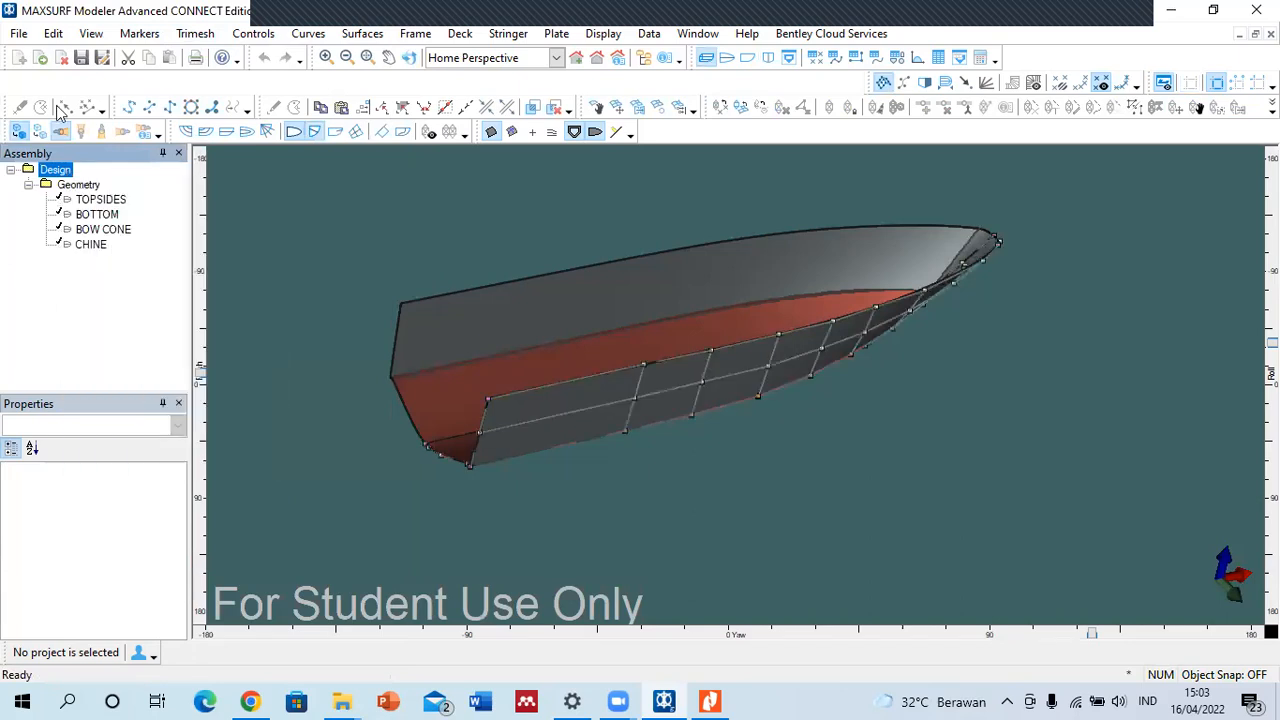
- Generate optimised individual trimeshes from the TOPSIDES, BOTTOM, BOW CONE and CHINE surfaces of the hard chined hull
{"action": "left_click", "coordinate": [132, 36]}
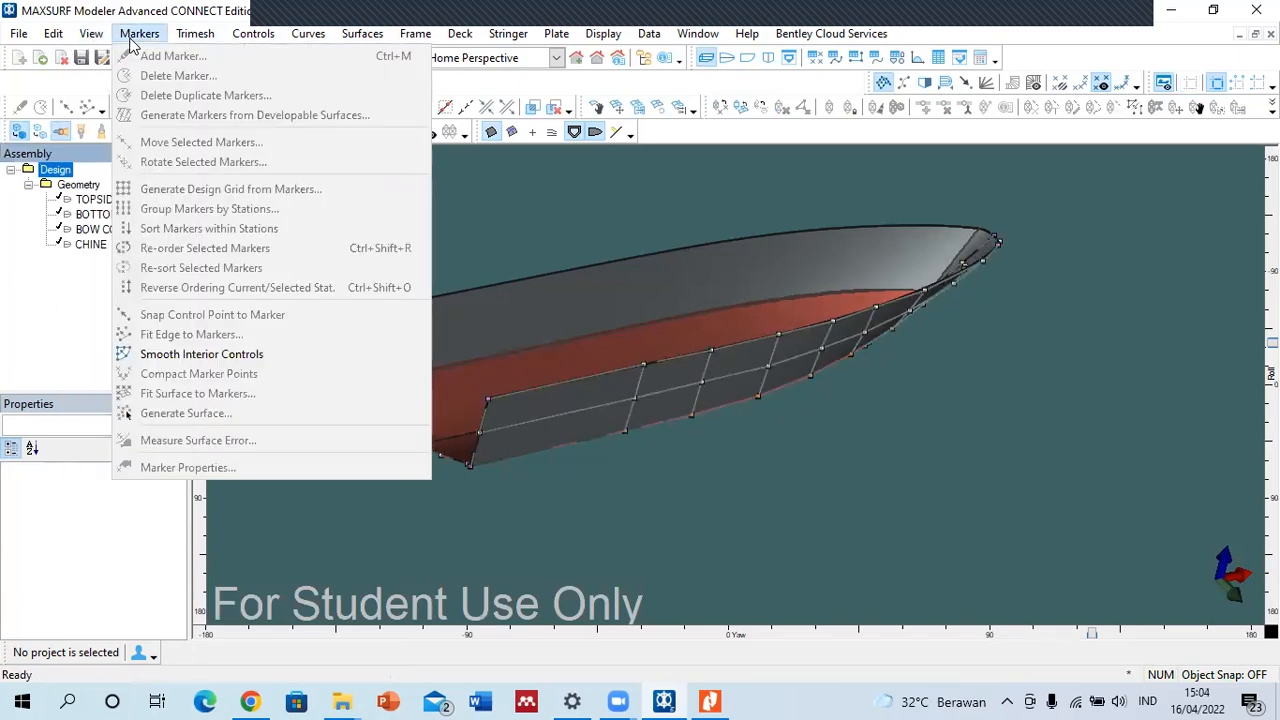
{"action": "mouse_move", "coordinate": [191, 46]}
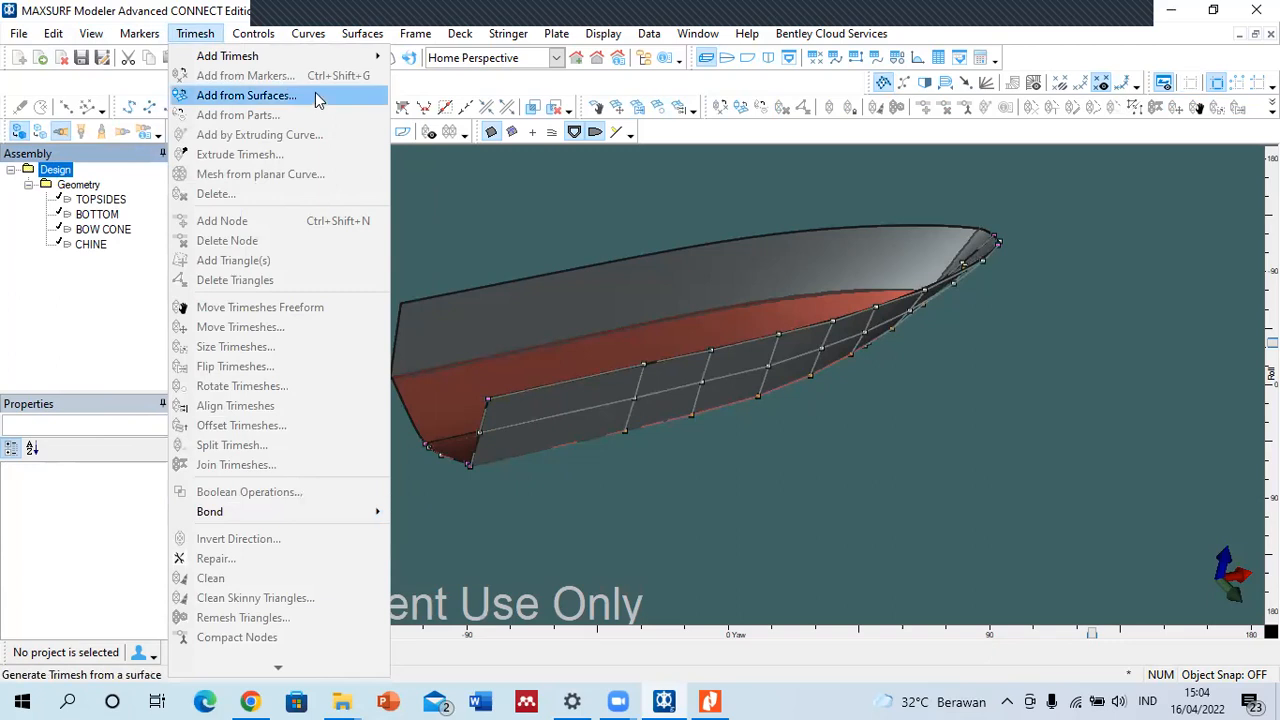
{"action": "mouse_move", "coordinate": [335, 60]}
{"action": "mouse_move", "coordinate": [155, 38]}
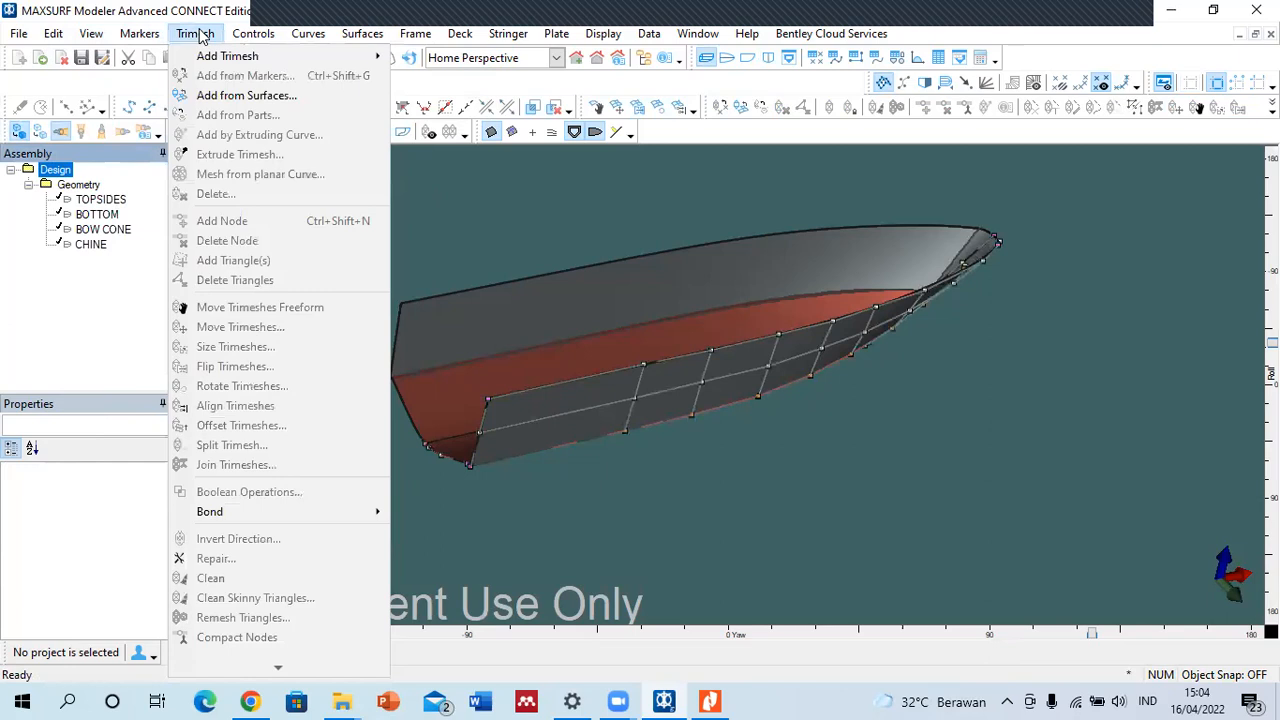
{"action": "left_click", "coordinate": [228, 95]}
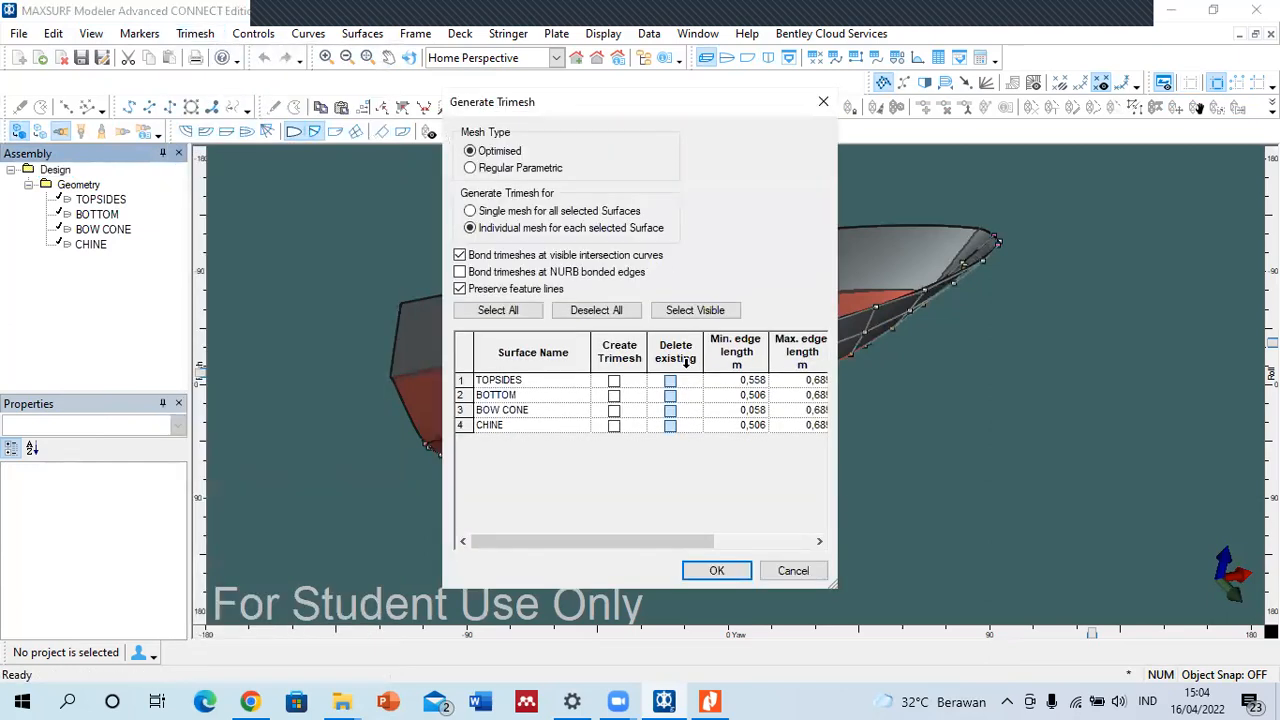
{"action": "left_click", "coordinate": [614, 380]}
{"action": "left_click", "coordinate": [614, 395]}
{"action": "left_click", "coordinate": [614, 410]}
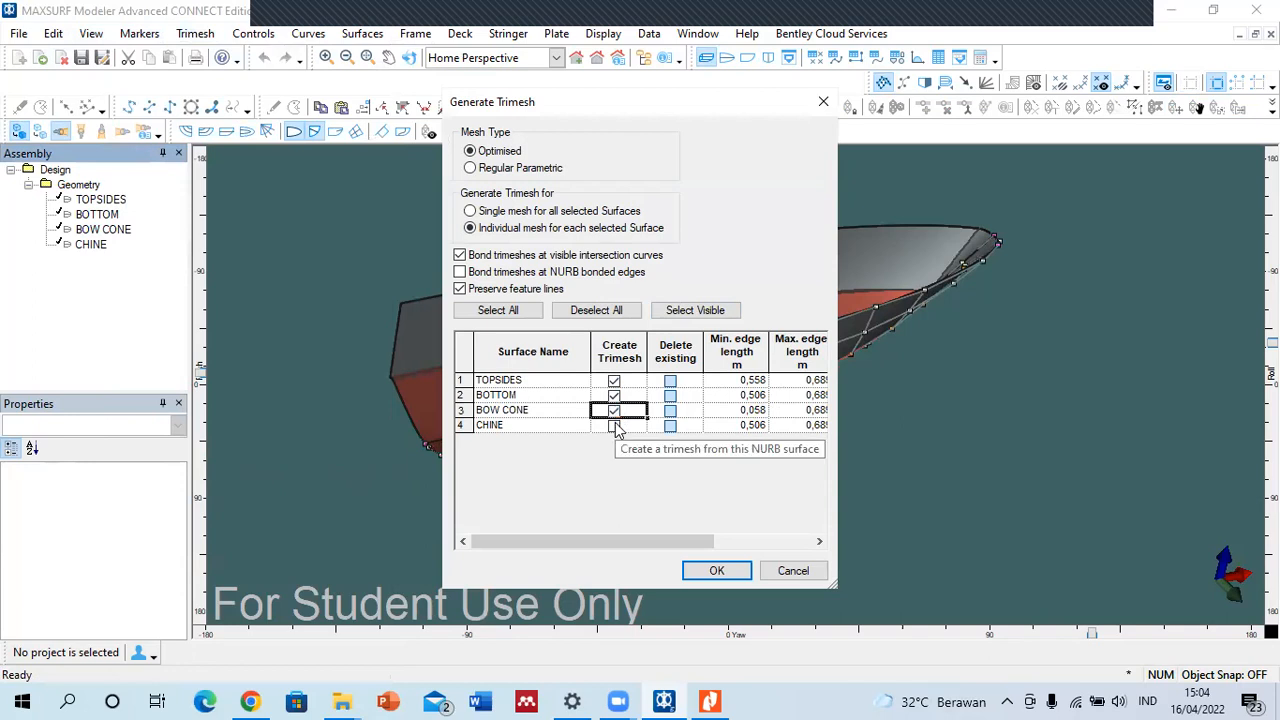
{"action": "left_click", "coordinate": [614, 425]}
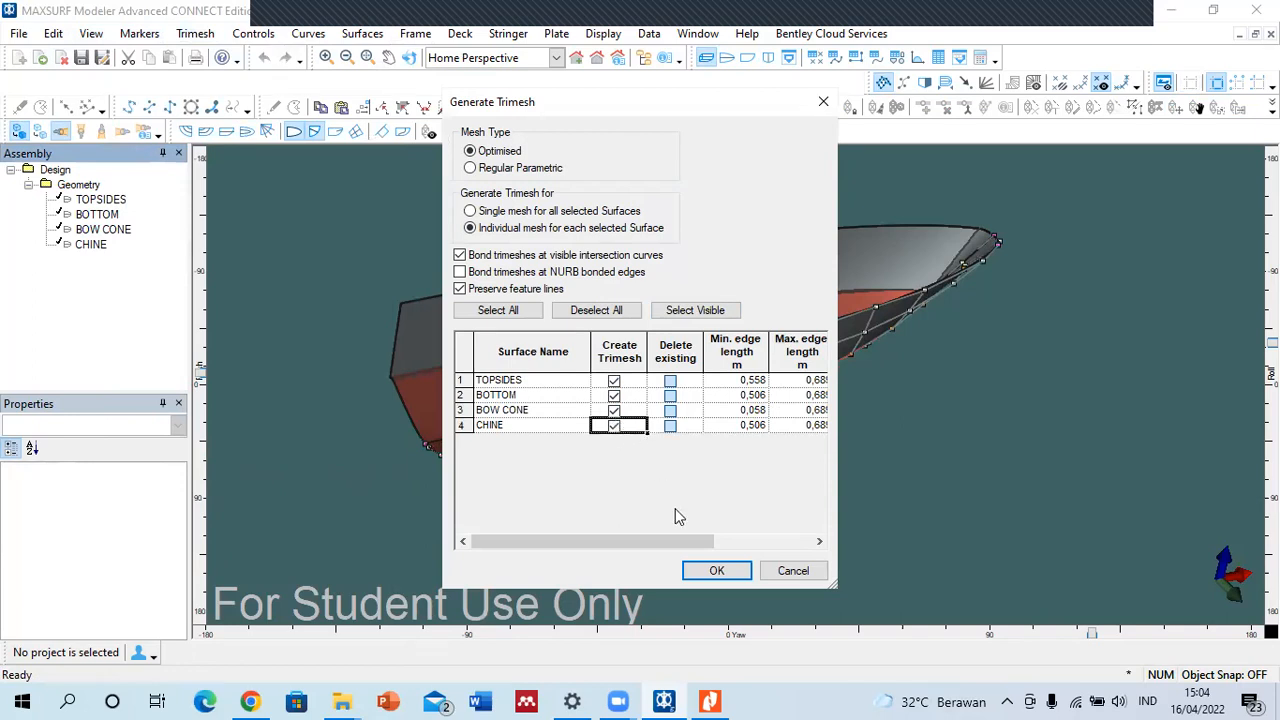
{"action": "left_click", "coordinate": [716, 570]}
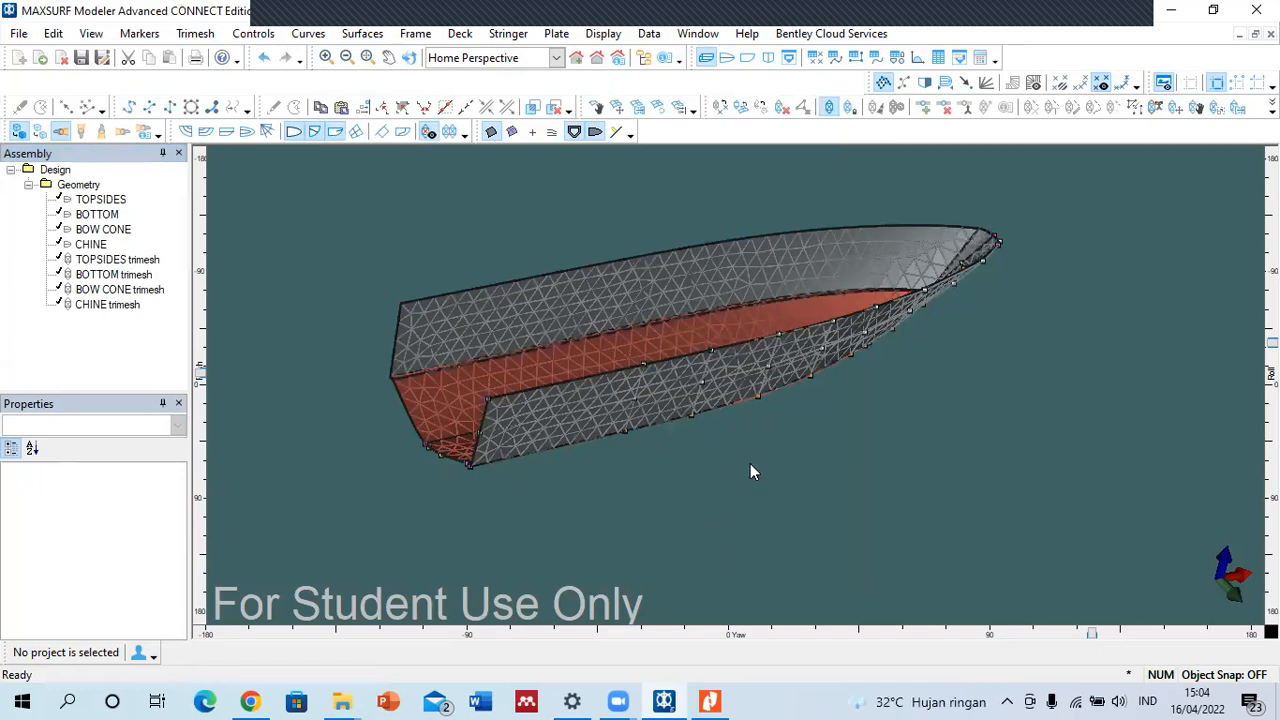
- Inspect the hull trimeshes in perspective, both as wireframe and rendered, from different zoom levels and roll angles
{"action": "scroll", "coordinate": [729, 409], "scroll_direction": "up", "scroll_amount": 5}
{"action": "scroll", "coordinate": [652, 398], "scroll_direction": "down", "scroll_amount": 4}
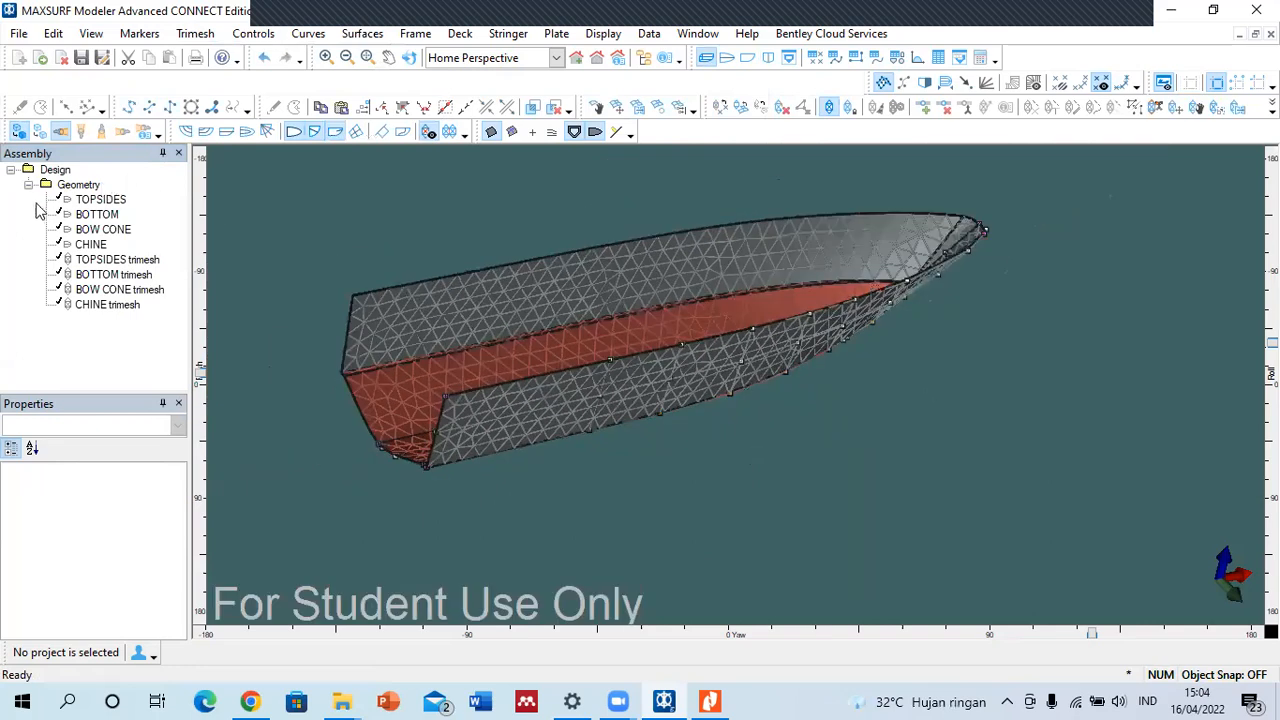
{"action": "left_click", "coordinate": [19, 133]}
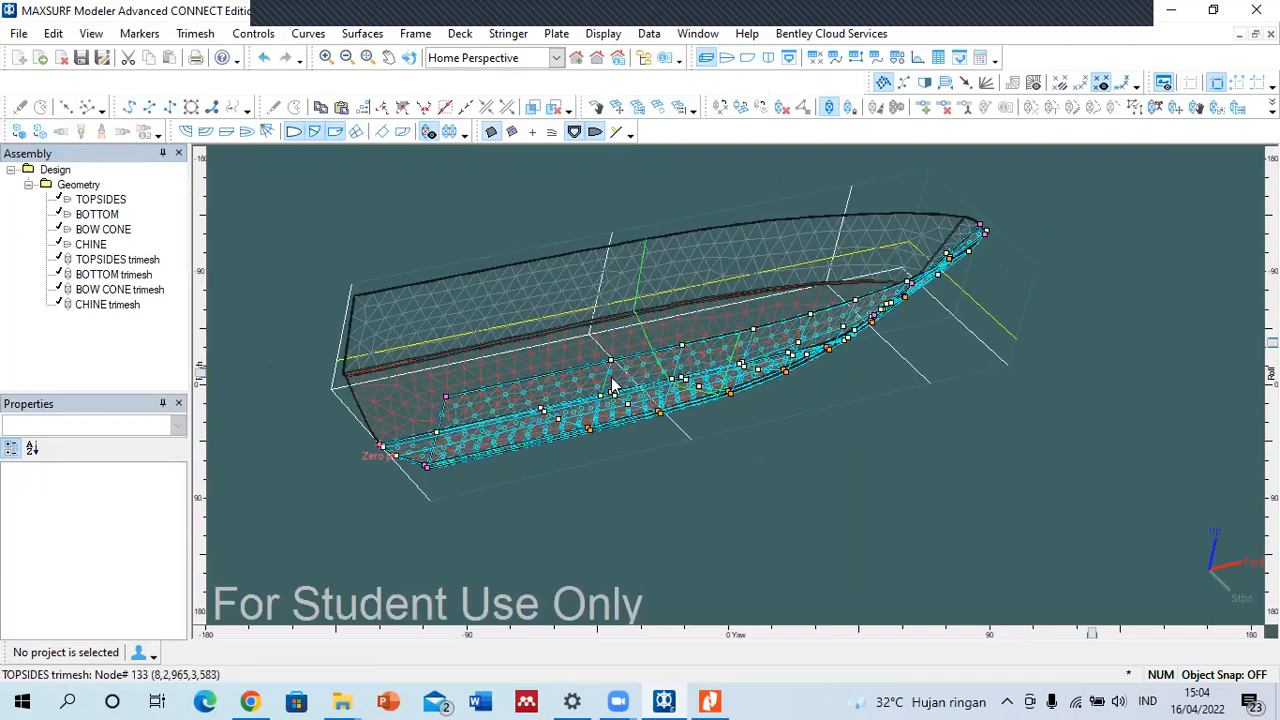
{"action": "scroll", "coordinate": [514, 373], "scroll_direction": "up", "scroll_amount": 3}
{"action": "scroll", "coordinate": [514, 373], "scroll_direction": "down", "scroll_amount": 2}
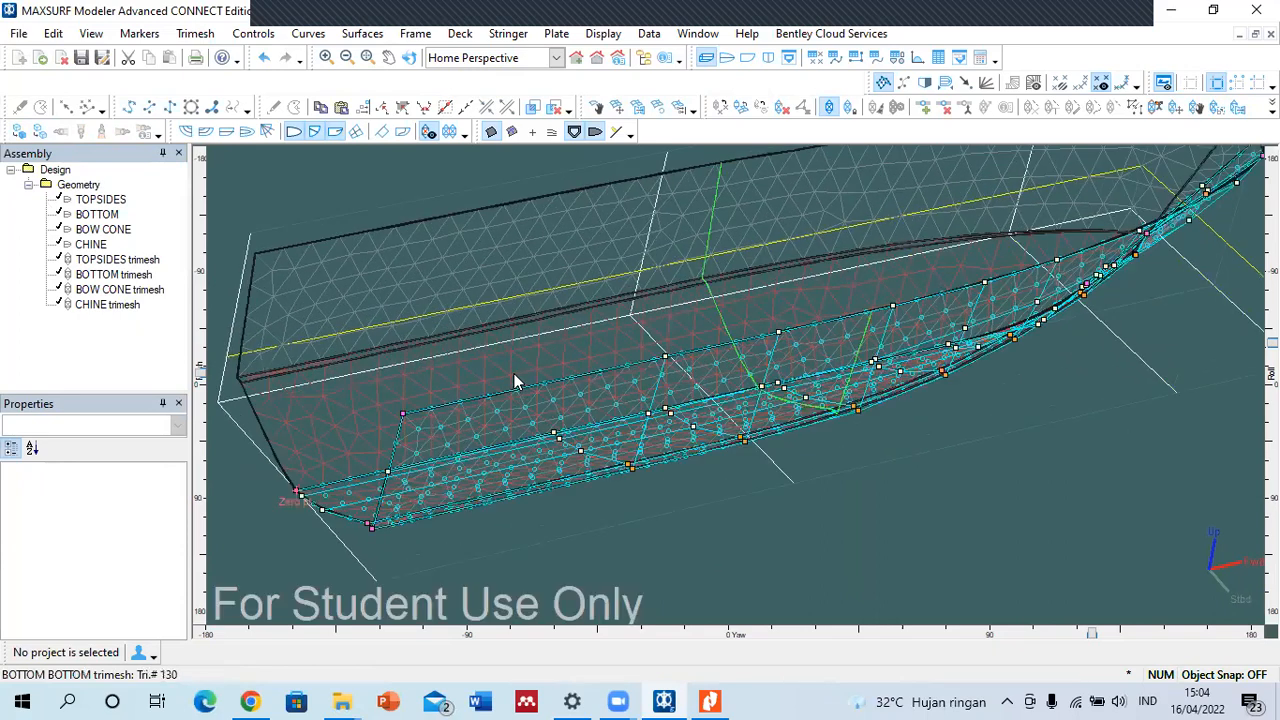
{"action": "left_click", "coordinate": [19, 132]}
{"action": "scroll", "coordinate": [515, 341], "scroll_direction": "down", "scroll_amount": 2}
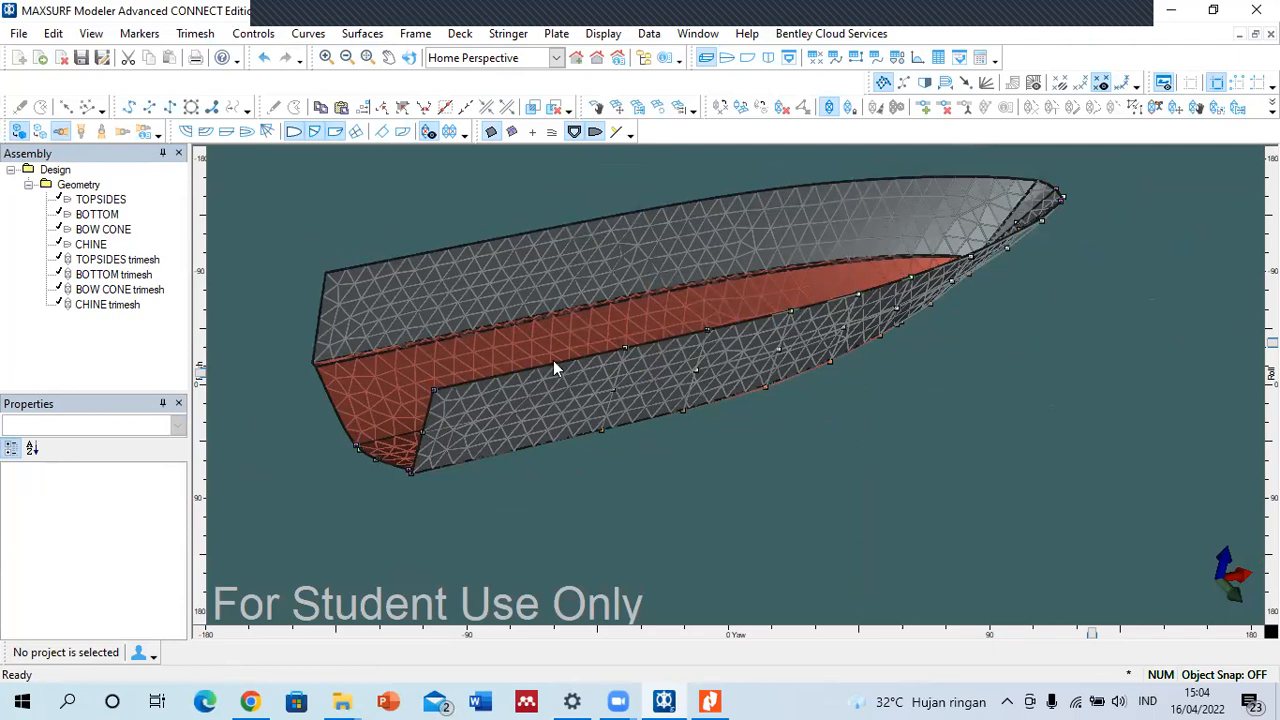
{"action": "left_click_drag", "start_coordinate": [1272, 343], "coordinate": [1265, 372]}
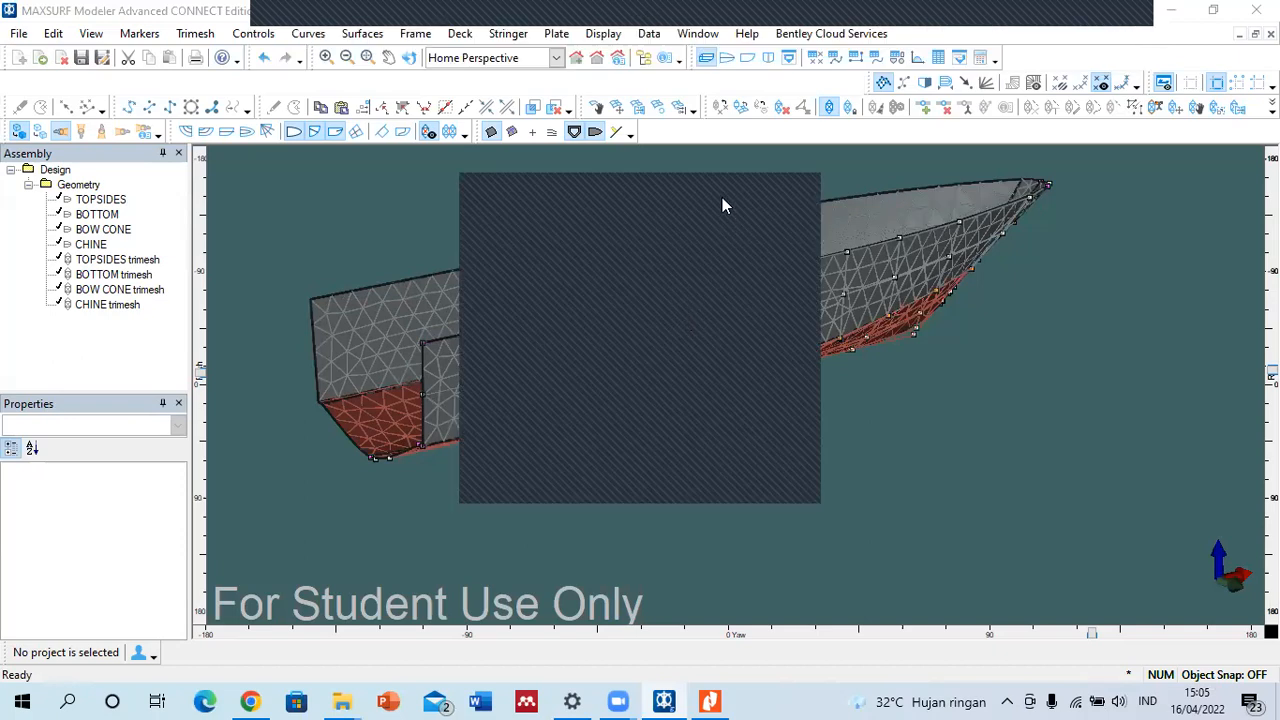
{"action": "scroll", "coordinate": [641, 163], "scroll_direction": "down", "scroll_amount": 1}
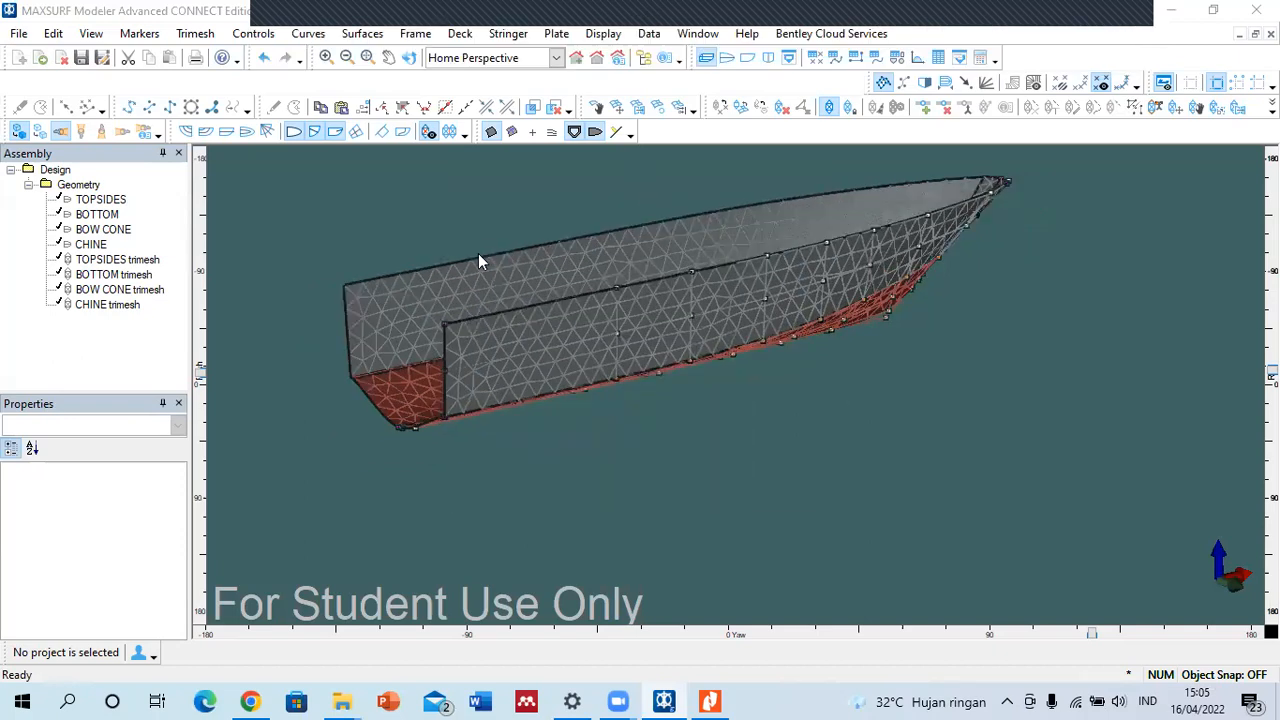
{"action": "mouse_move", "coordinate": [1272, 371]}
{"action": "left_mouse_down"}
{"action": "mouse_move", "coordinate": [1272, 322]}
{"action": "mouse_move", "coordinate": [1272, 390]}
{"action": "left_mouse_up"}
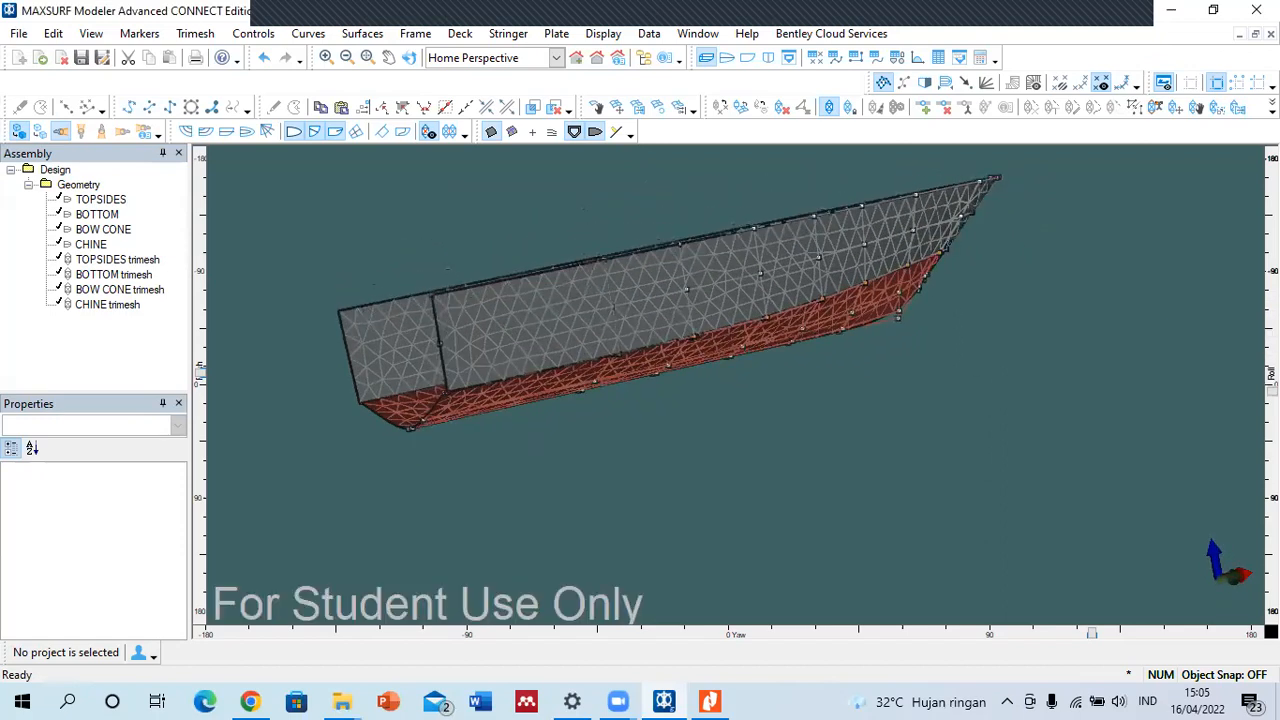
- Close the hard chined hull design without saving and check the list of predefined surfaces that can be added
{"action": "left_click", "coordinate": [62, 60]}
{"action": "left_click", "coordinate": [700, 390]}
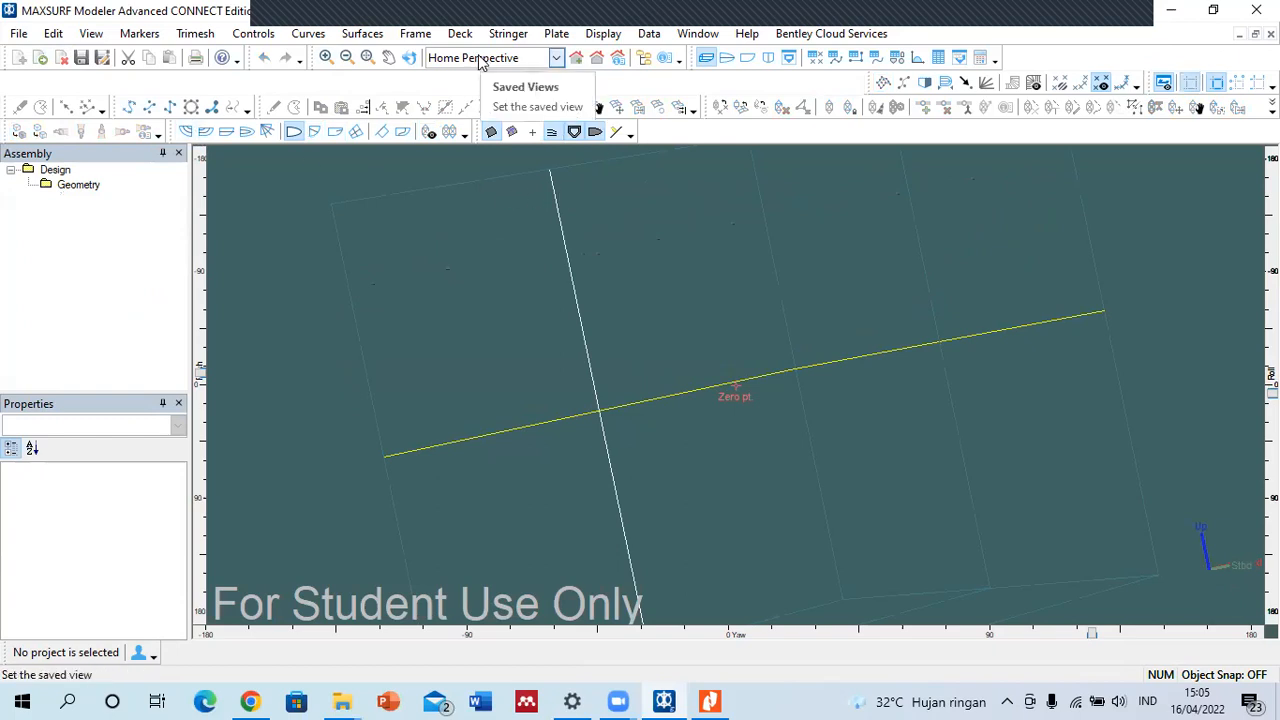
{"action": "left_click", "coordinate": [352, 35]}
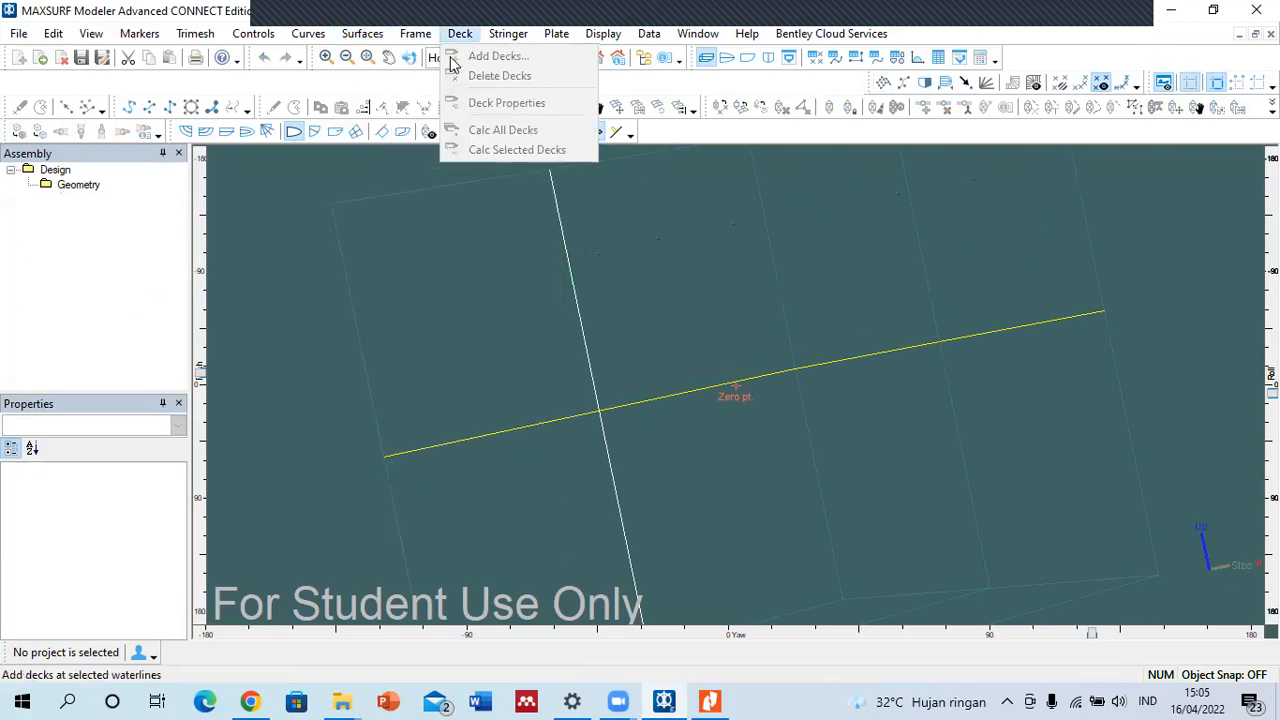
{"action": "mouse_move", "coordinate": [405, 80]}
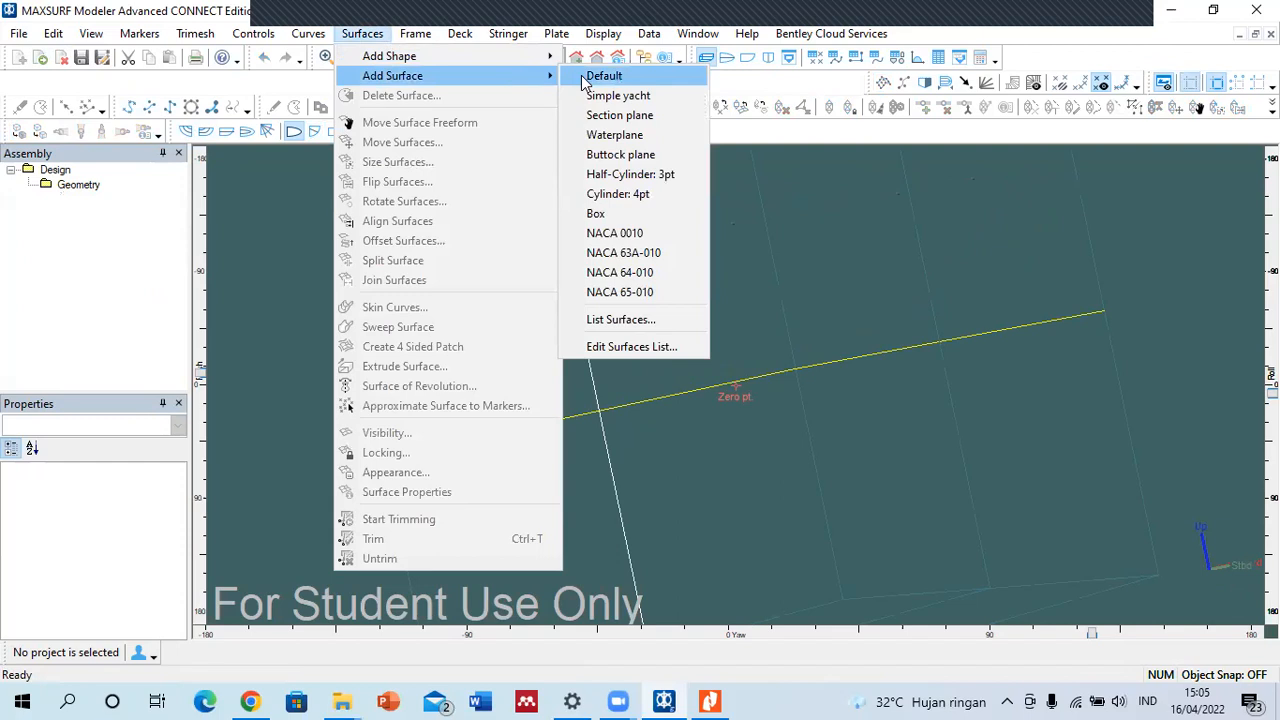
{"action": "left_click", "coordinate": [600, 325]}
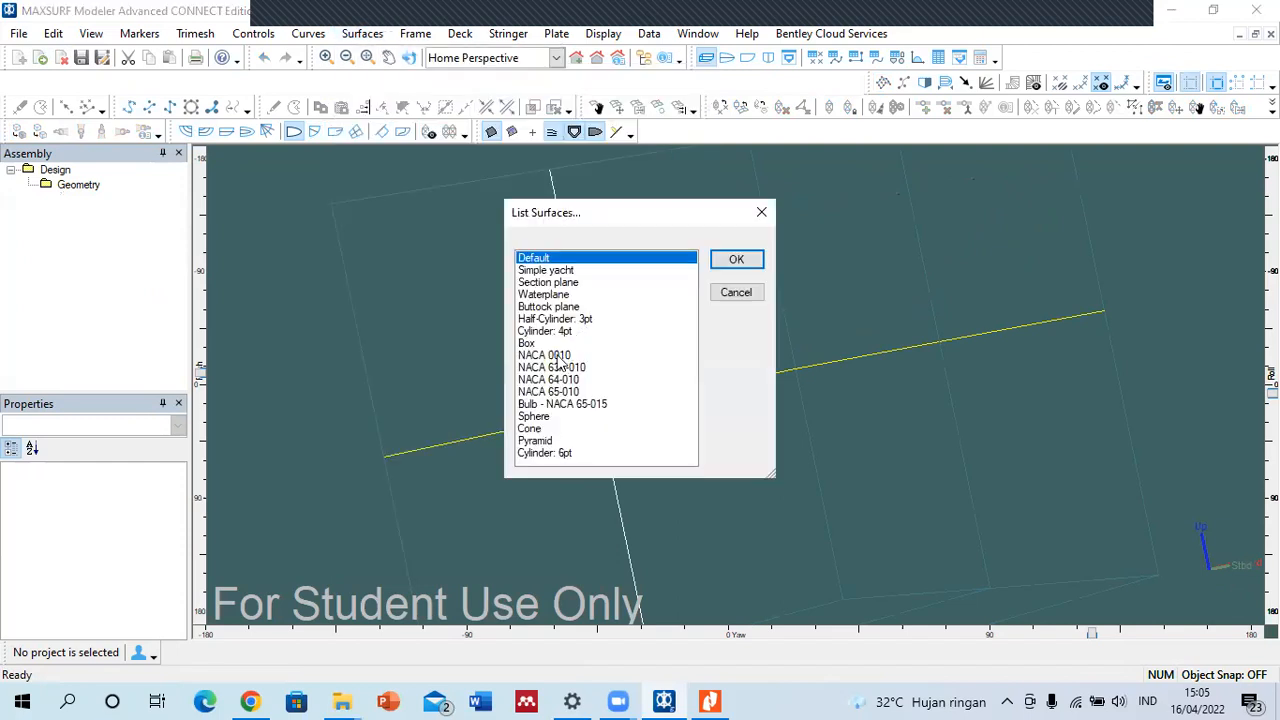
{"action": "left_click", "coordinate": [761, 212]}
- Add a Default surface to the empty design, render it and roll the perspective view to show its inside
{"action": "left_click", "coordinate": [352, 33]}
{"action": "mouse_move", "coordinate": [381, 60]}
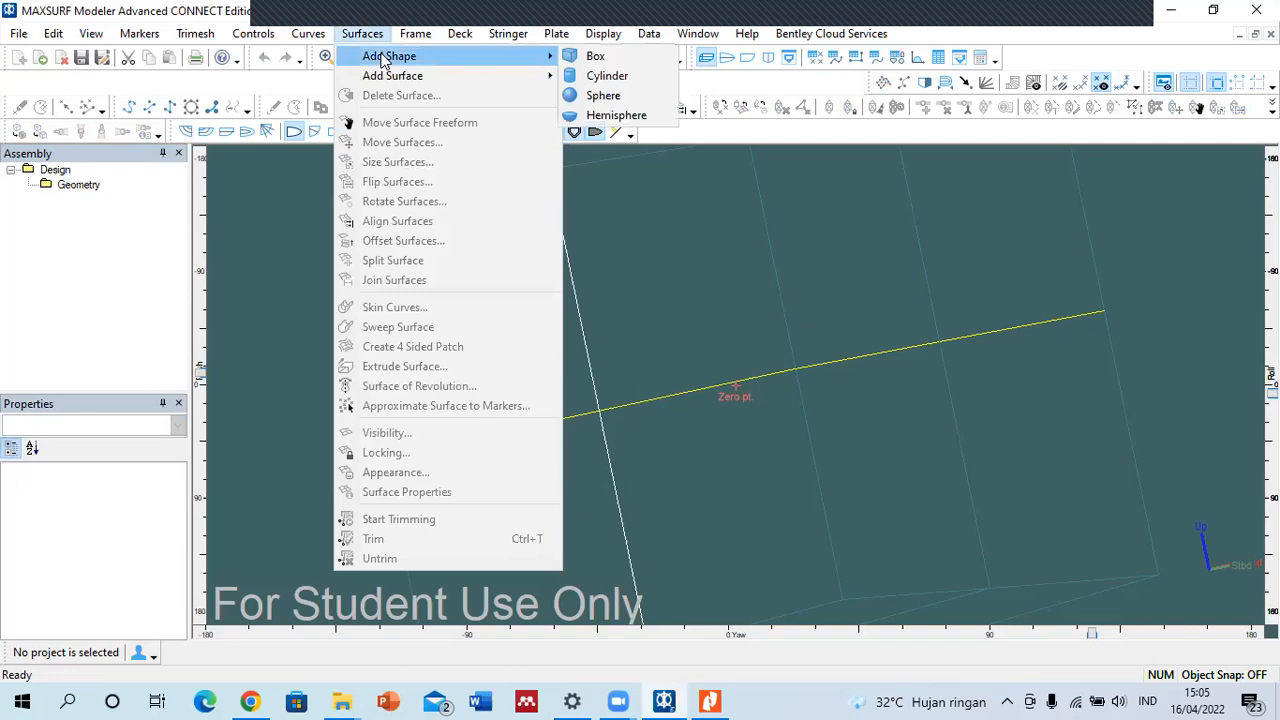
{"action": "mouse_move", "coordinate": [512, 68]}
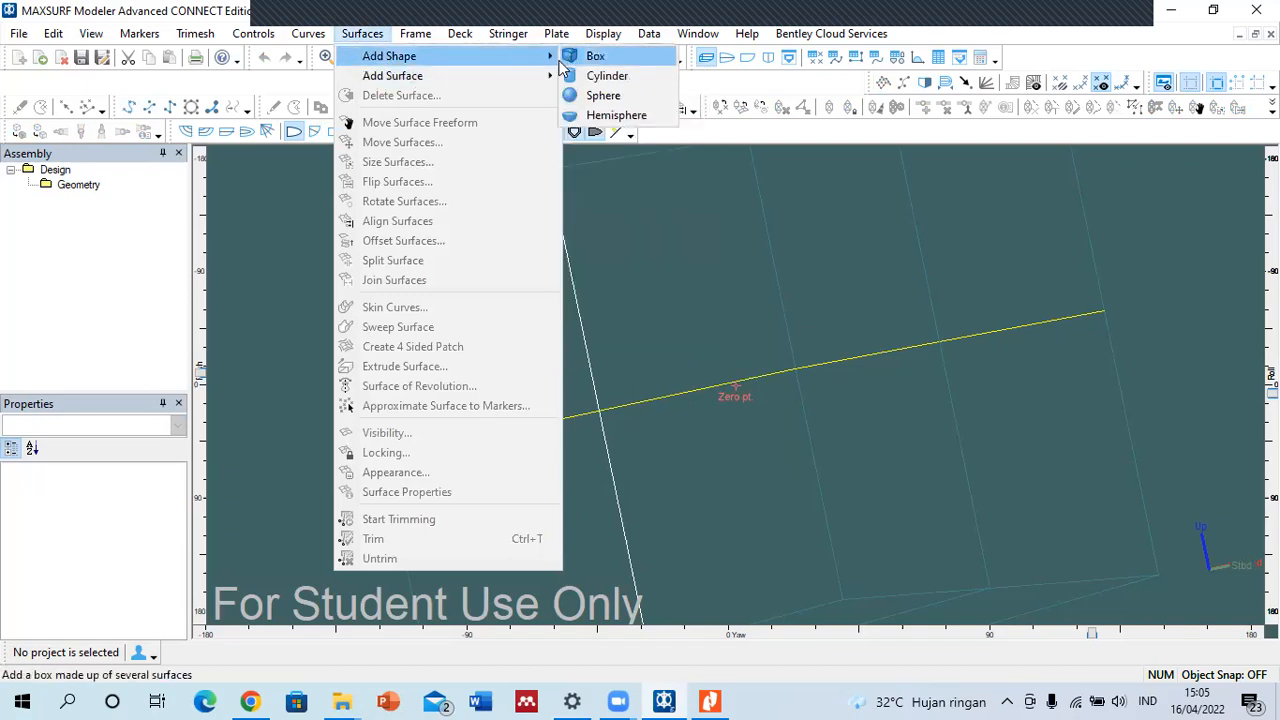
{"action": "left_click", "coordinate": [564, 74]}
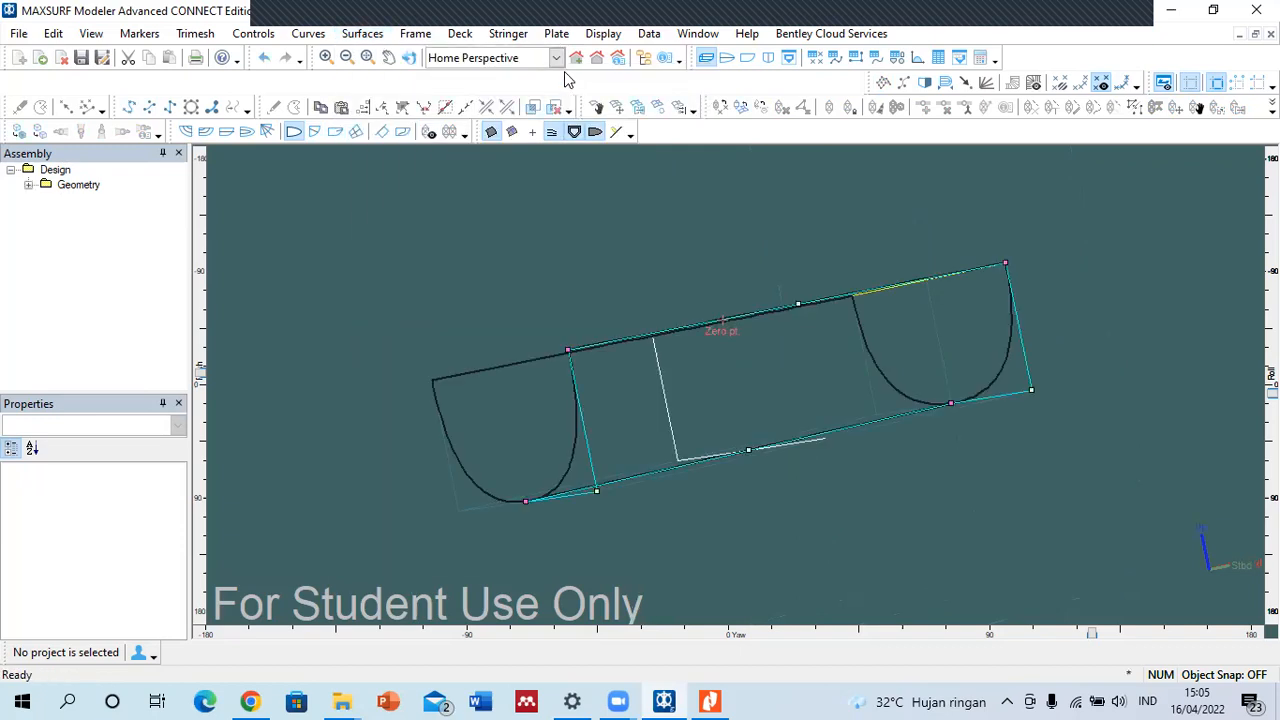
{"action": "left_click", "coordinate": [60, 187]}
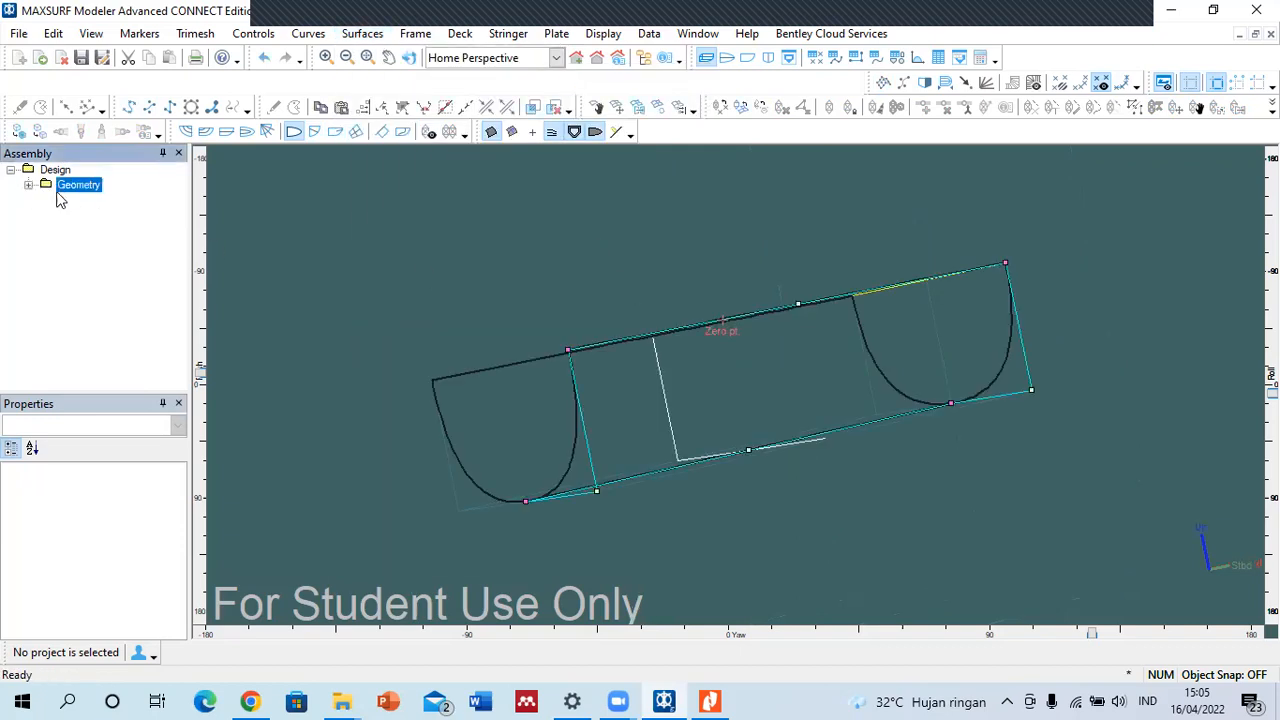
{"action": "left_click", "coordinate": [20, 131]}
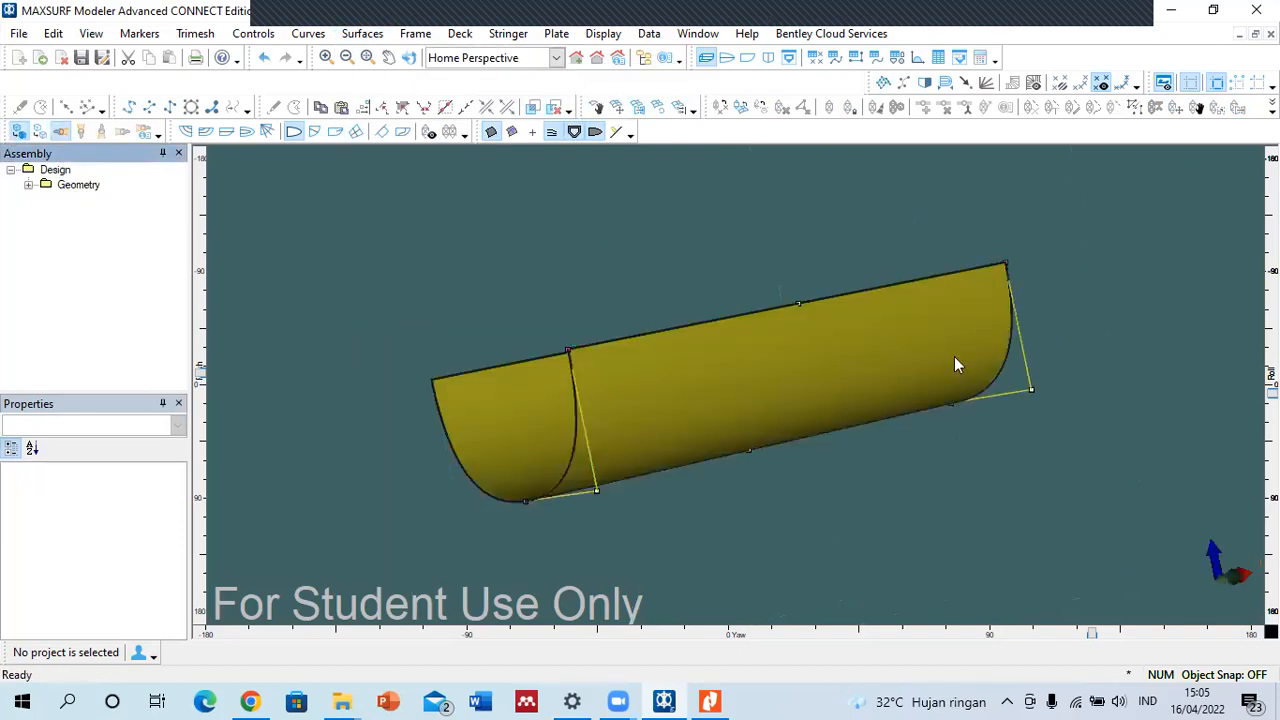
{"action": "left_click_drag", "start_coordinate": [1272, 393], "coordinate": [1272, 360]}
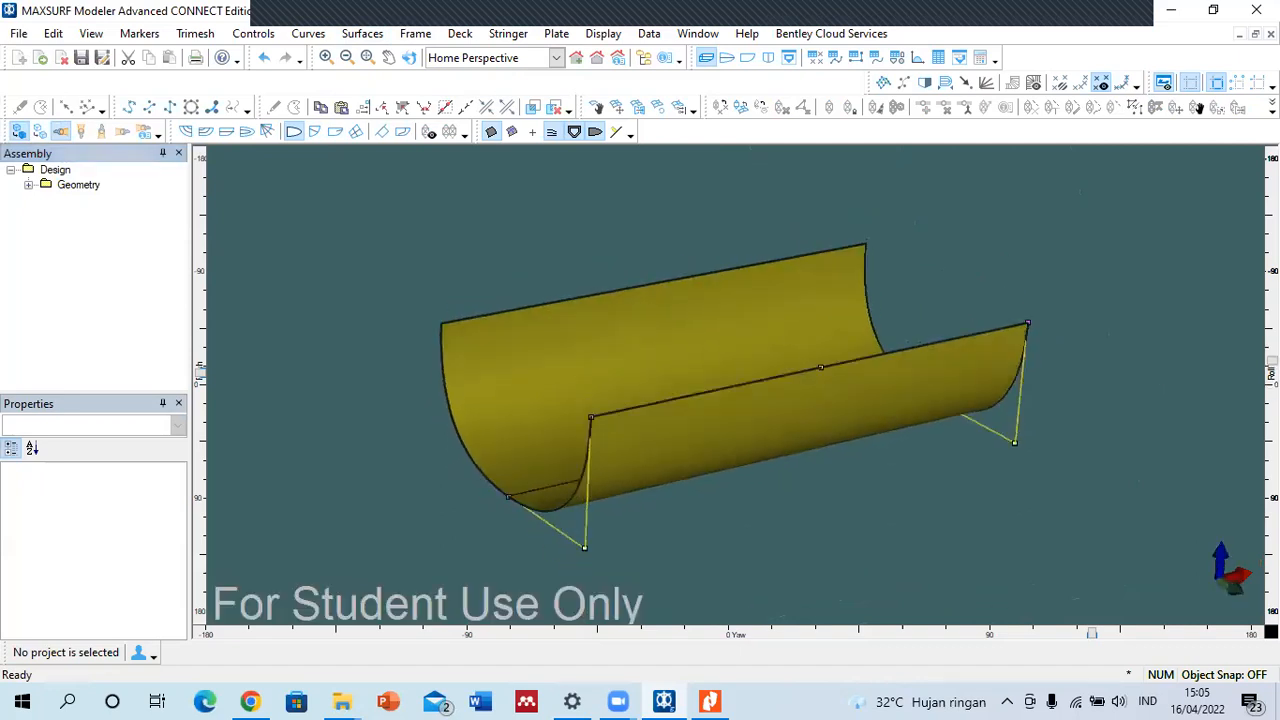
- Open the Default surface's properties and examine its material group and its cutting curves and surfaces
{"action": "left_click", "coordinate": [647, 377]}
{"action": "right_click", "coordinate": [637, 374]}
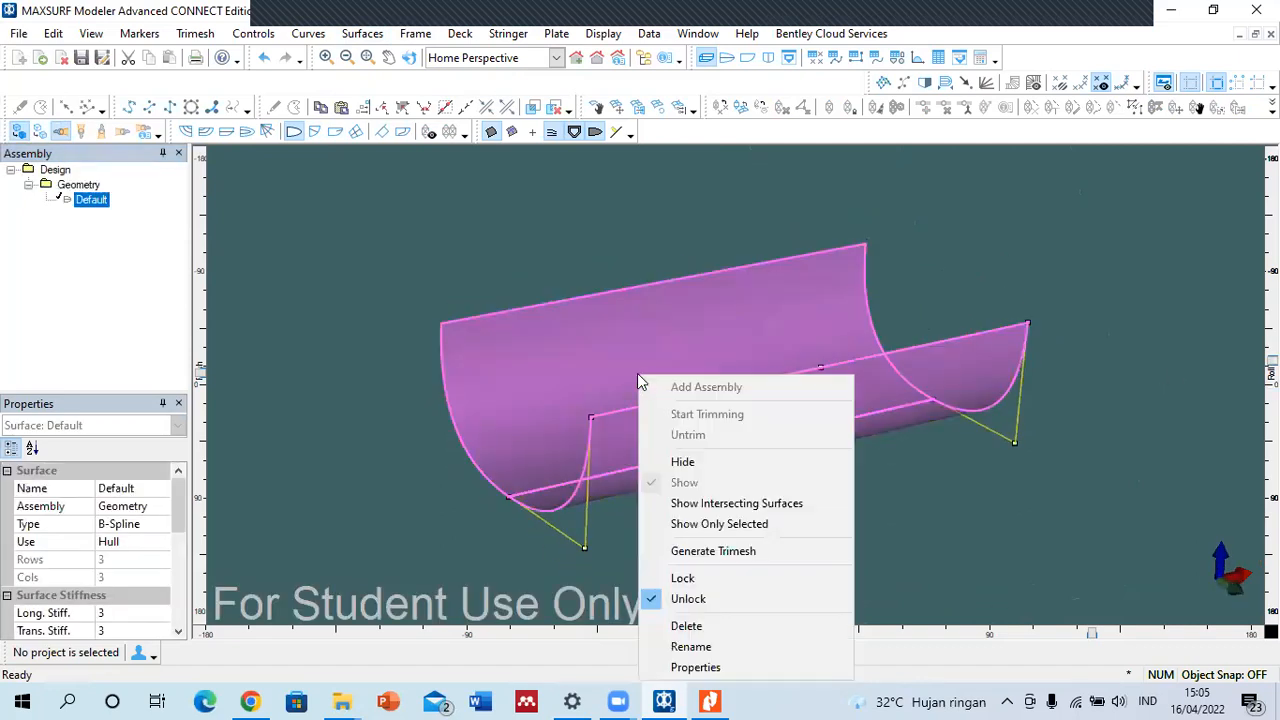
{"action": "left_click", "coordinate": [622, 355]}
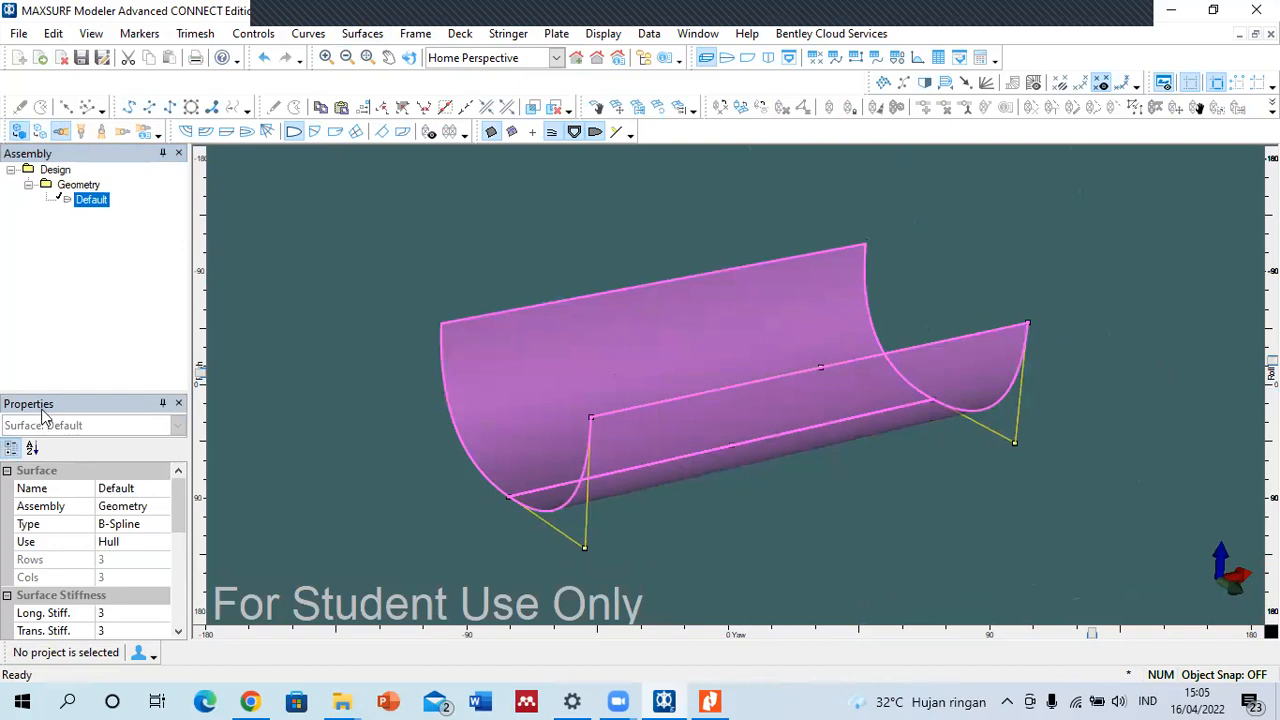
{"action": "right_click", "coordinate": [506, 347]}
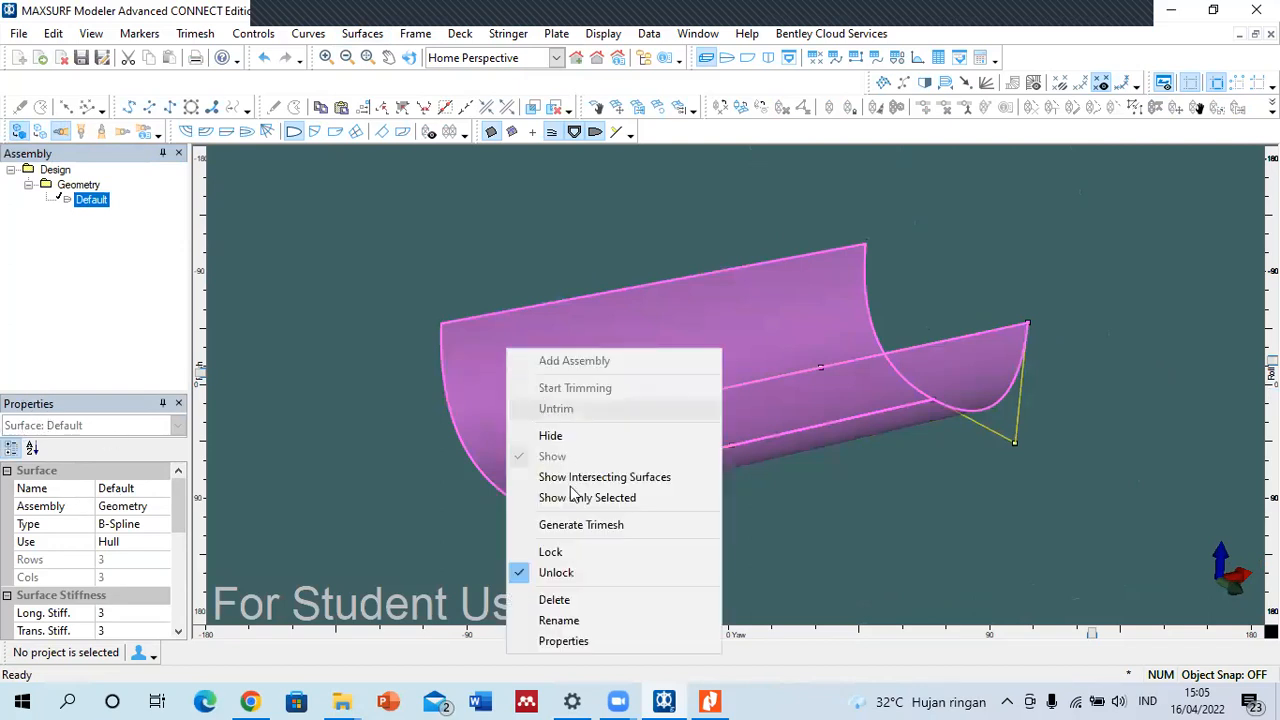
{"action": "left_click", "coordinate": [562, 640]}
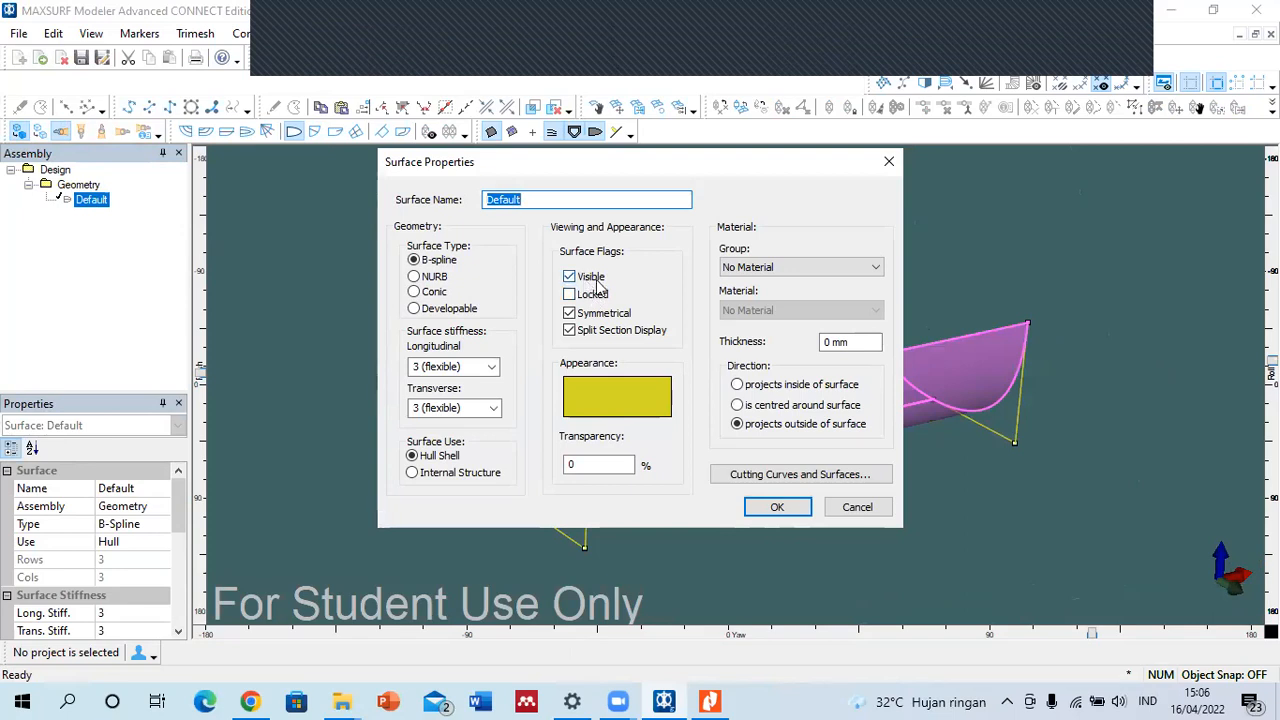
{"action": "left_click", "coordinate": [742, 266]}
{"action": "left_click", "coordinate": [838, 222]}
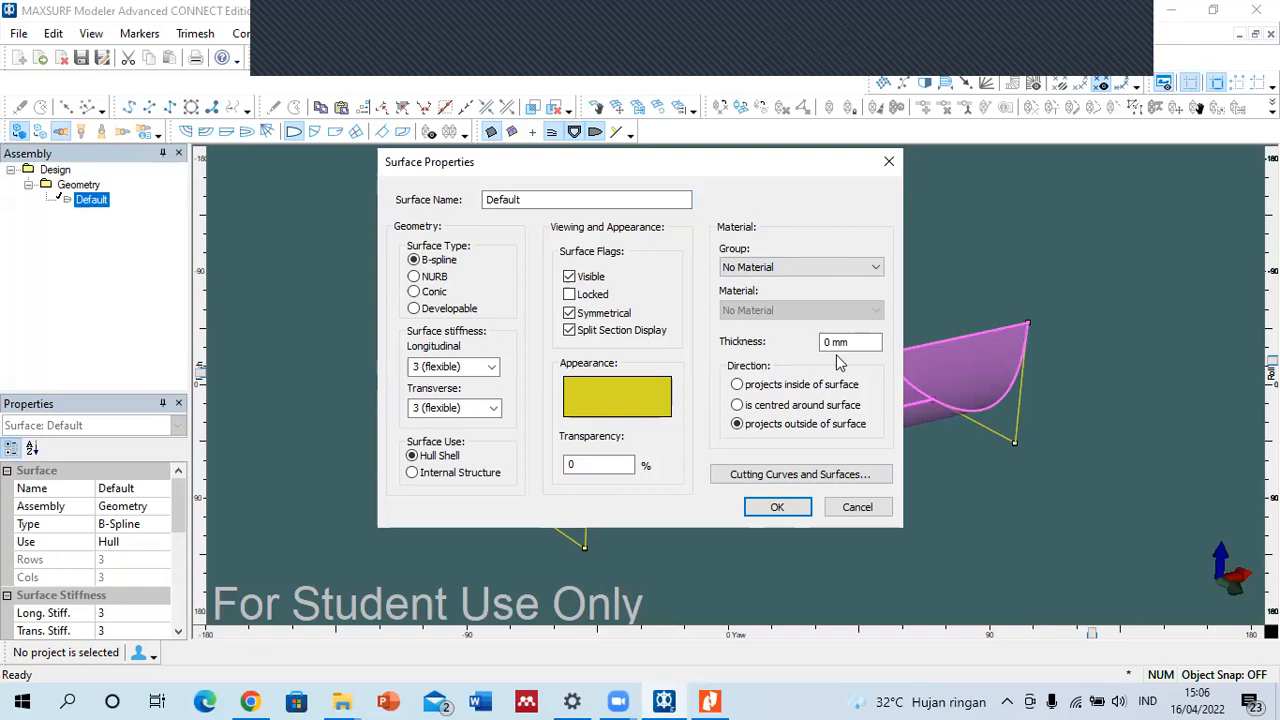
{"action": "left_click", "coordinate": [765, 476]}
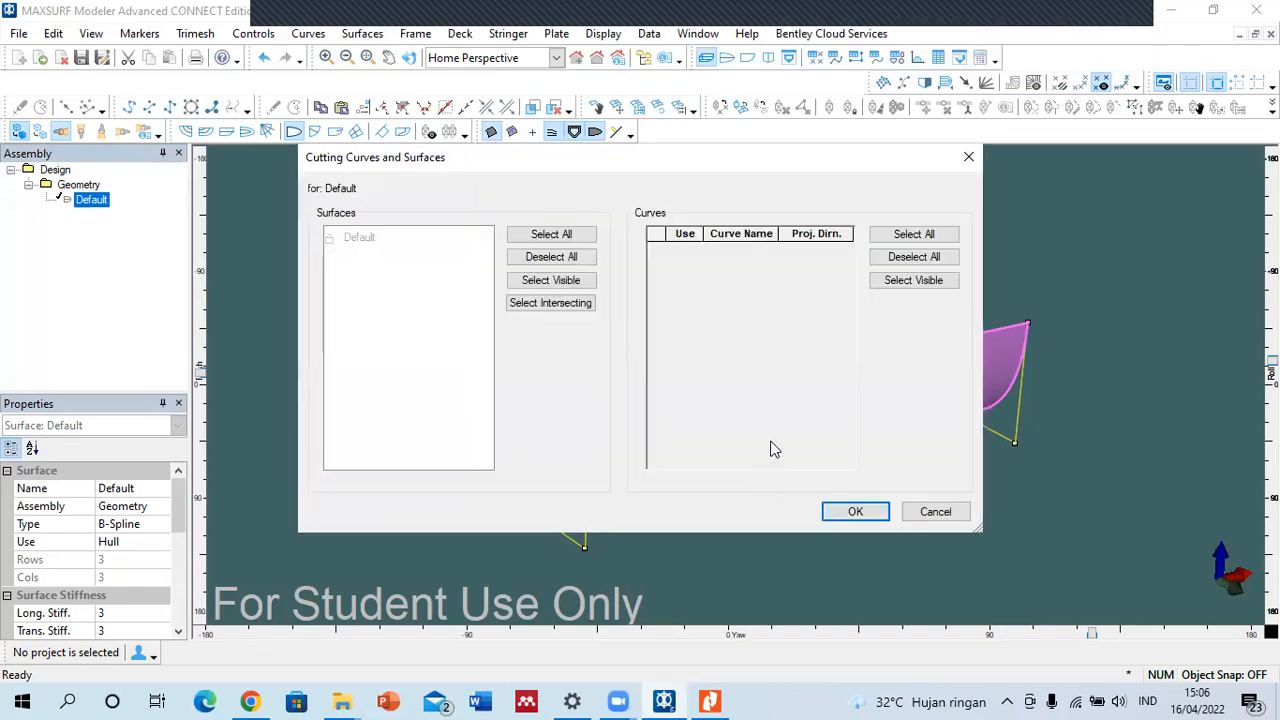
{"action": "left_click", "coordinate": [968, 156]}
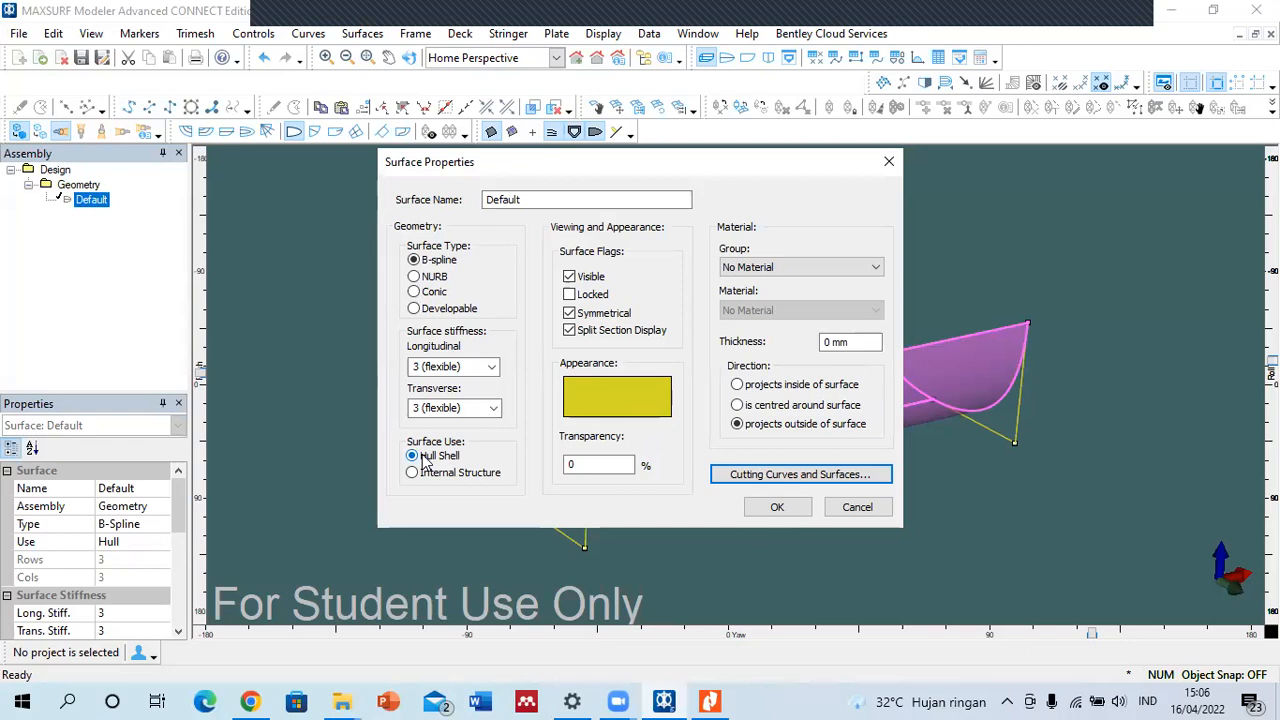
- Examine the transverse and longitudinal stiffness options of the Default surface
{"action": "left_click", "coordinate": [462, 408]}
{"action": "left_click", "coordinate": [494, 408]}
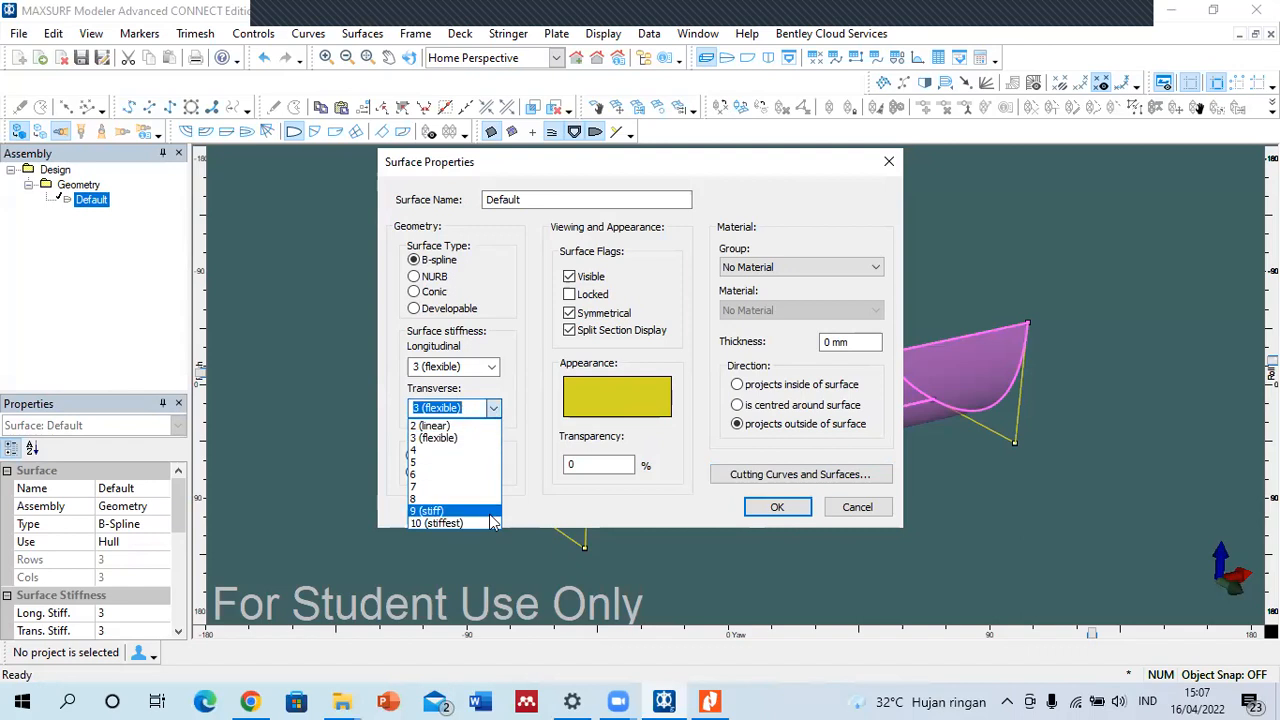
{"action": "left_click", "coordinate": [516, 390]}
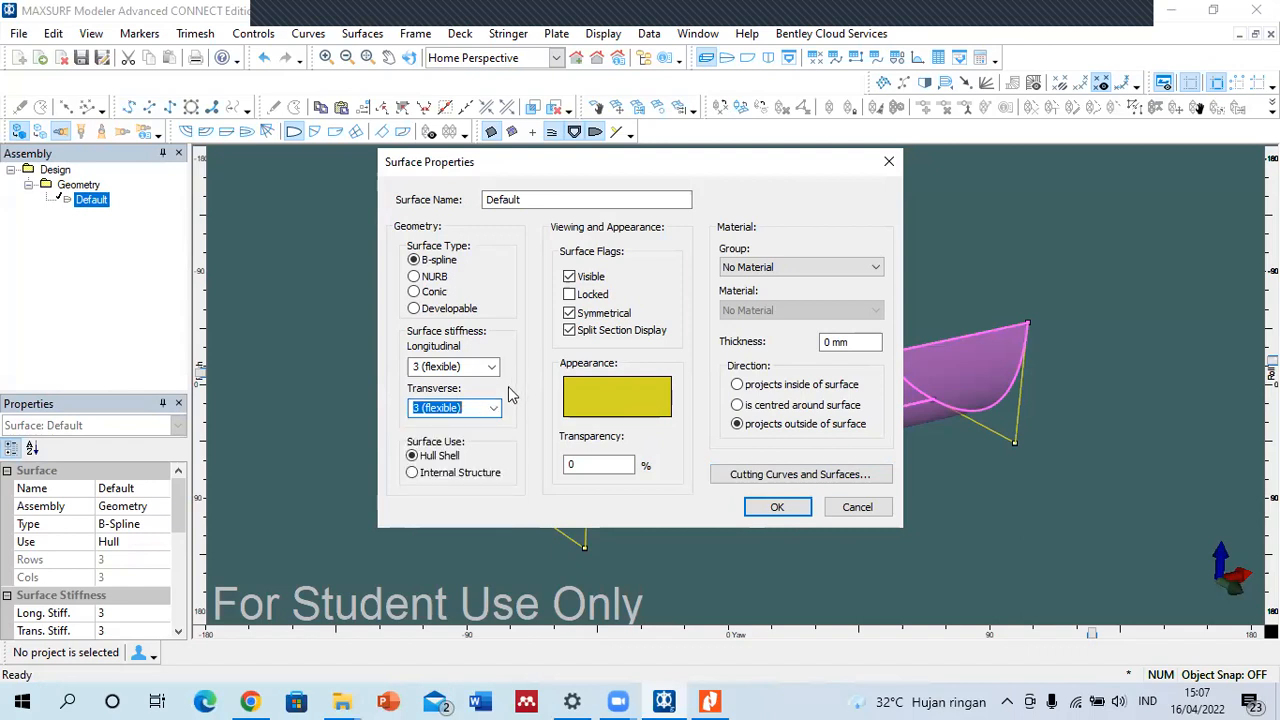
{"action": "left_click", "coordinate": [488, 367]}
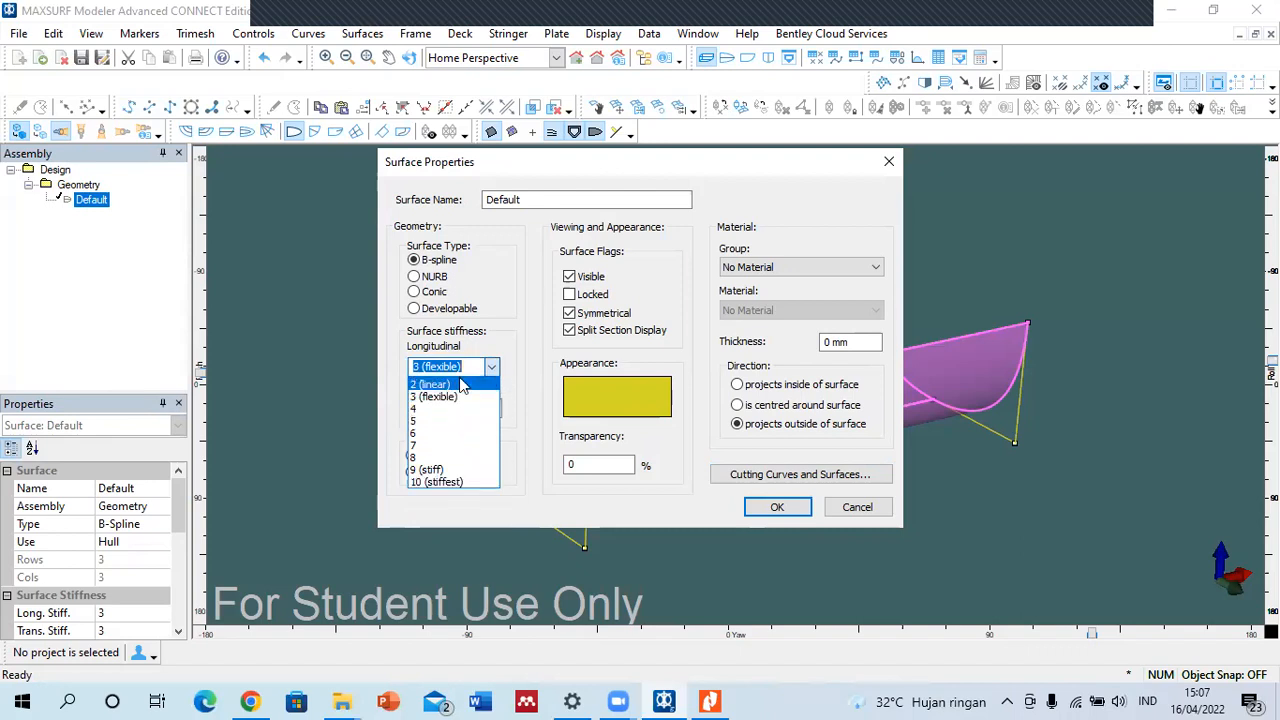
{"action": "left_click", "coordinate": [521, 345]}
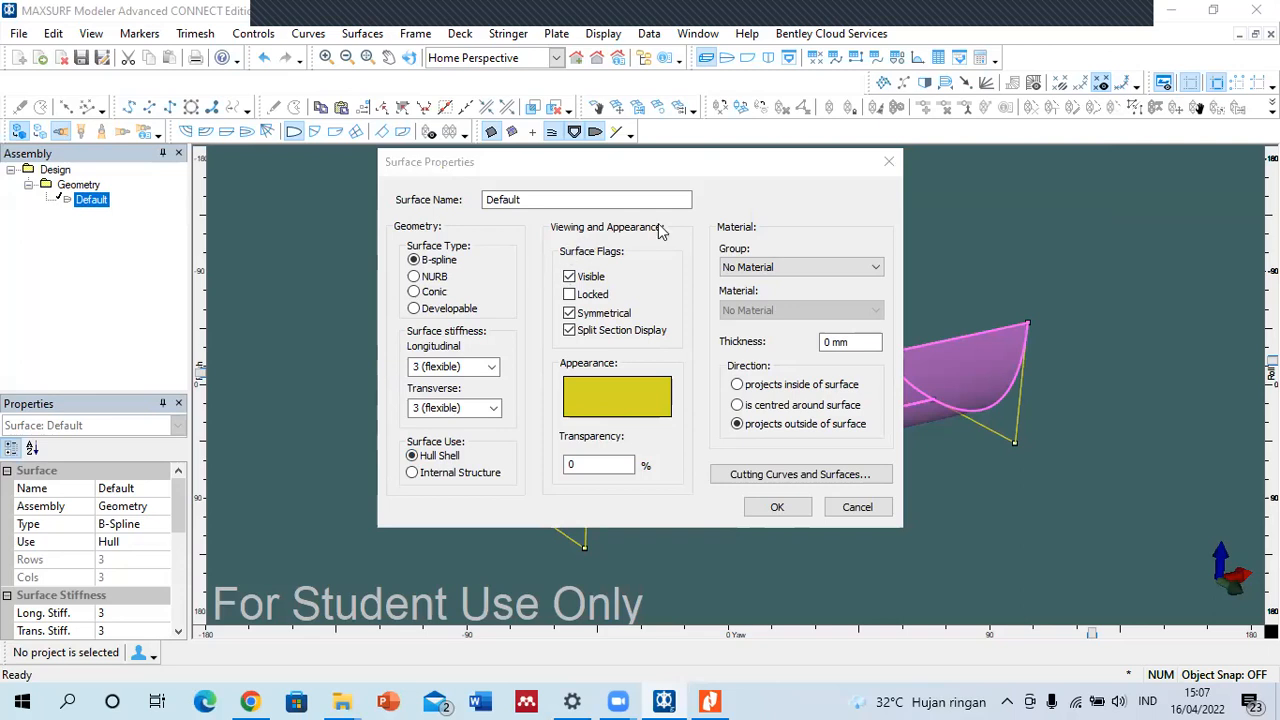
- Close the Default surface's properties without changes, deselect the surface and select its lower outer corner control point in the perspective view
{"action": "left_click", "coordinate": [889, 165]}
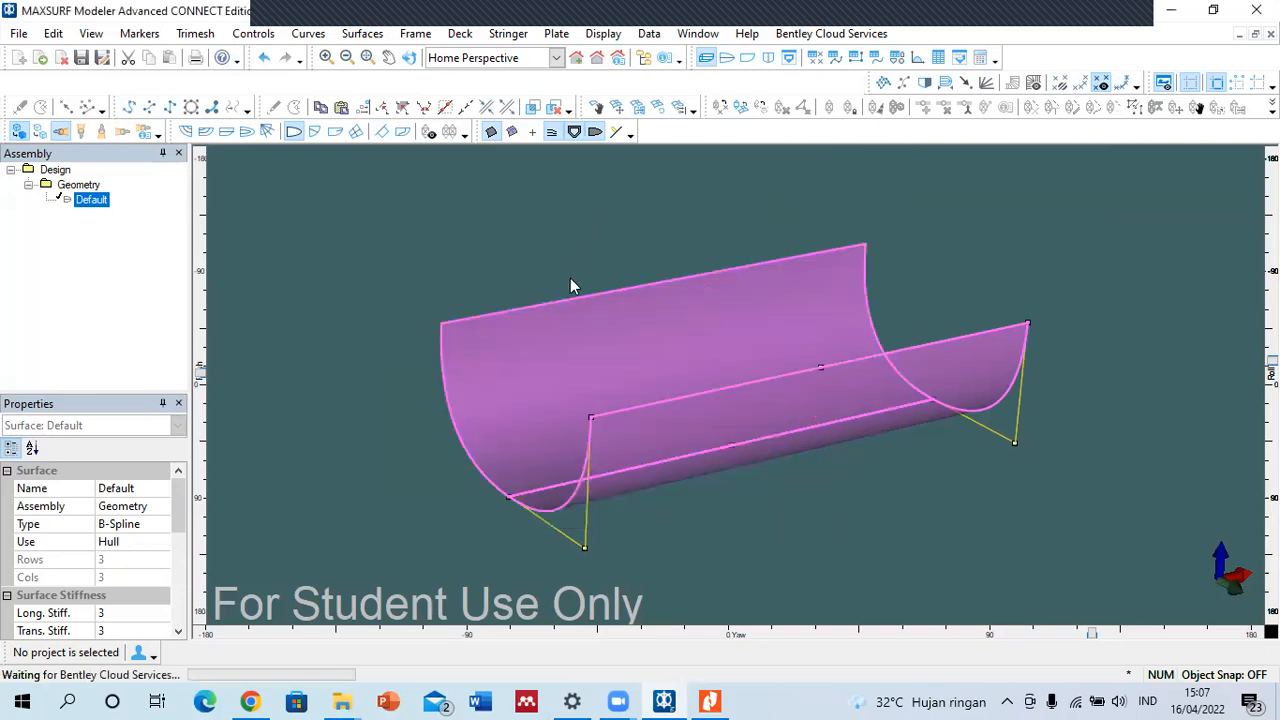
{"action": "left_click", "coordinate": [985, 145]}
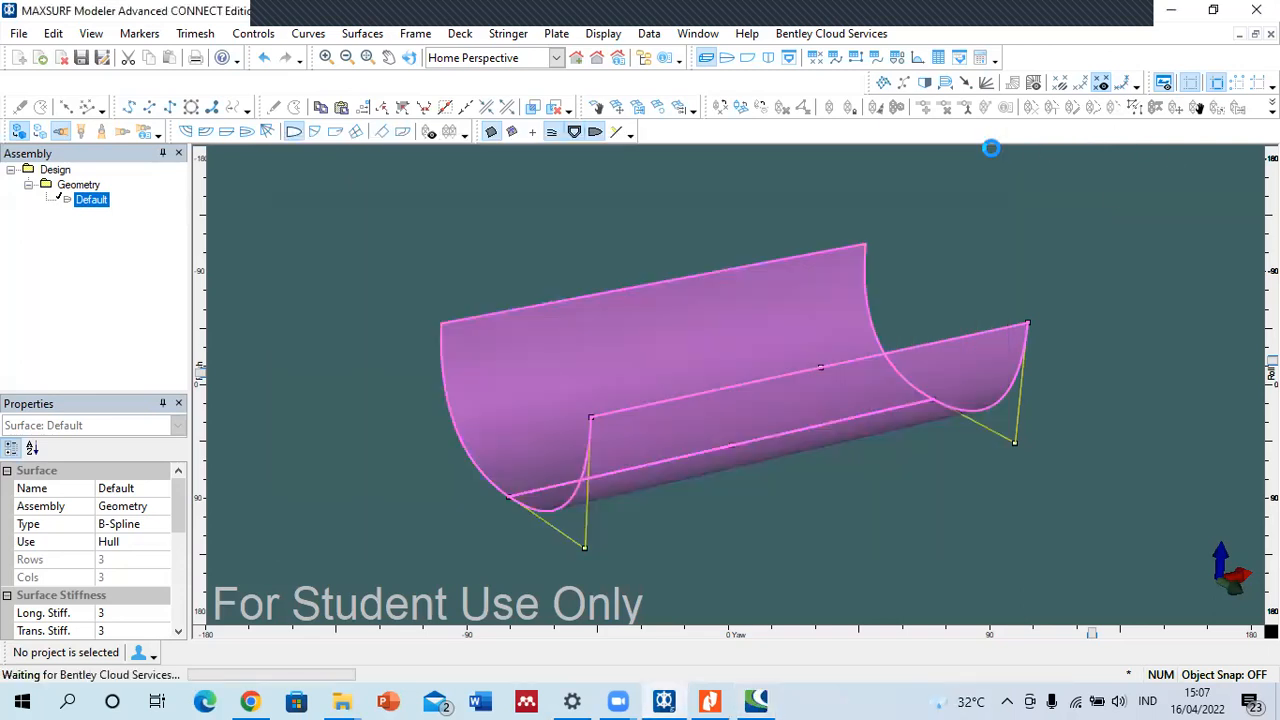
{"action": "left_click", "coordinate": [1005, 250]}
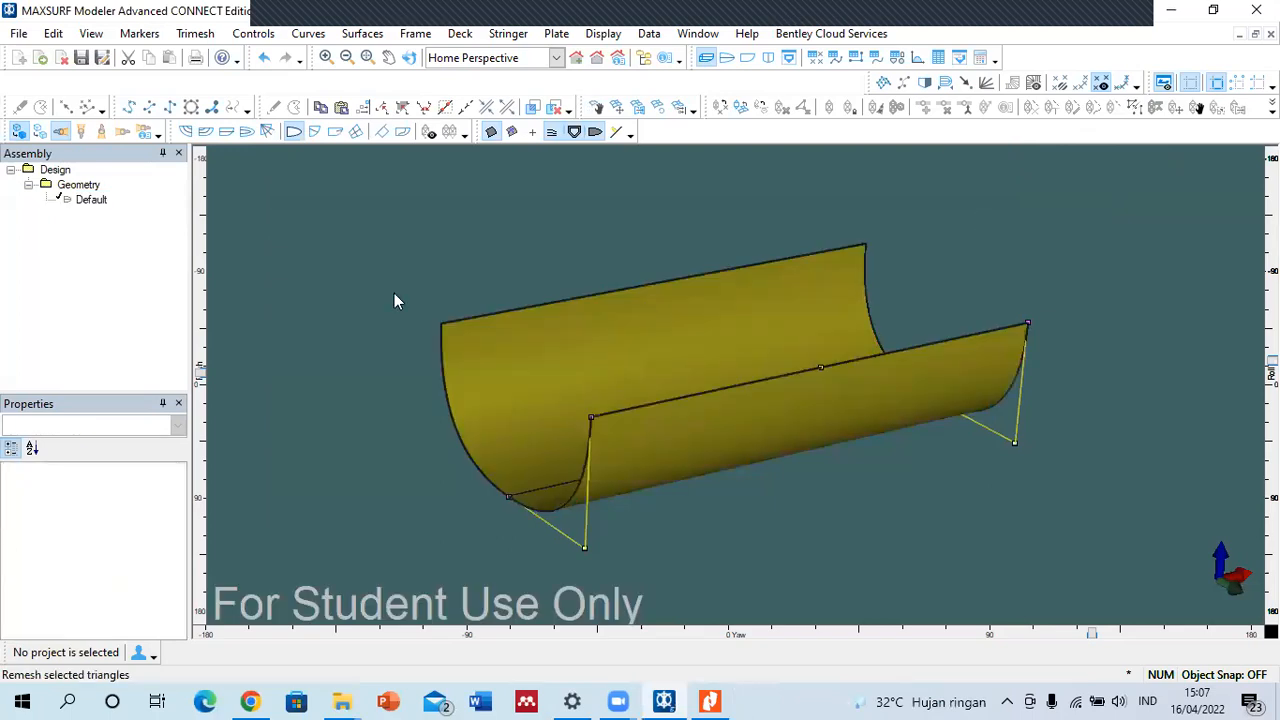
{"action": "scroll", "coordinate": [551, 388], "scroll_direction": "down", "scroll_amount": 3}
{"action": "left_click_drag", "start_coordinate": [554, 460], "coordinate": [590, 495]}
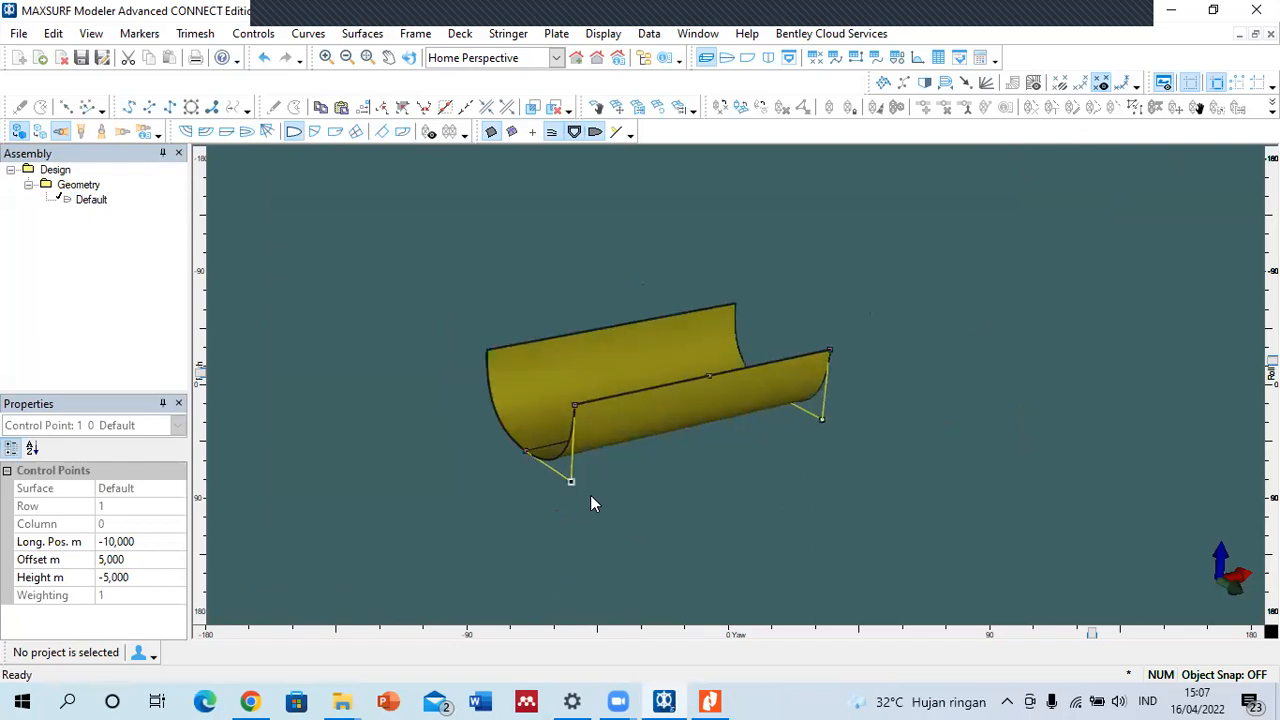
- Display the Default surface's cross-section in the body plan view
{"action": "left_click", "coordinate": [768, 57]}
{"action": "scroll", "coordinate": [797, 480], "scroll_direction": "down", "scroll_amount": 3}
{"action": "scroll", "coordinate": [851, 463], "scroll_direction": "up", "scroll_amount": 2}
{"action": "scroll", "coordinate": [851, 463], "scroll_direction": "up", "scroll_amount": 1}
- Try adding a control point on the section's bottom edge at about 3.72 m offset and -5.03 m height, and undo the addition
{"action": "key", "text": "ctrl+a"}
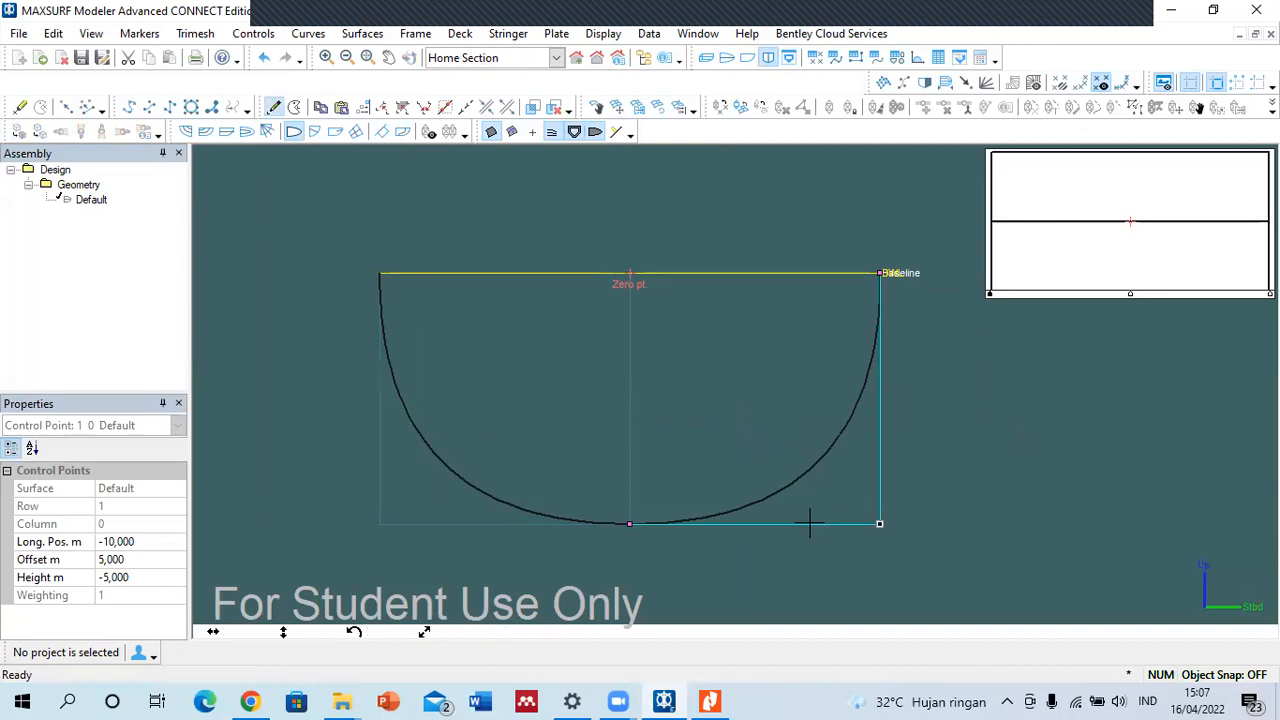
{"action": "left_click", "coordinate": [815, 524]}
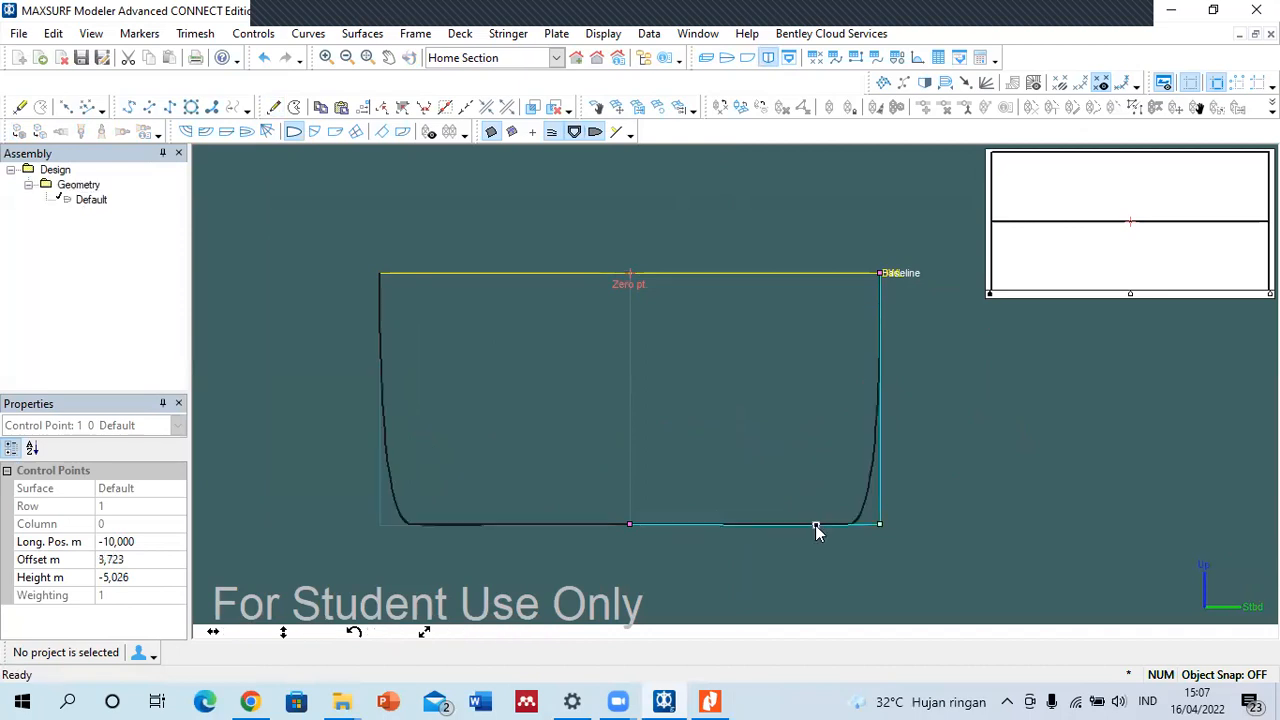
{"action": "left_click", "coordinate": [821, 538]}
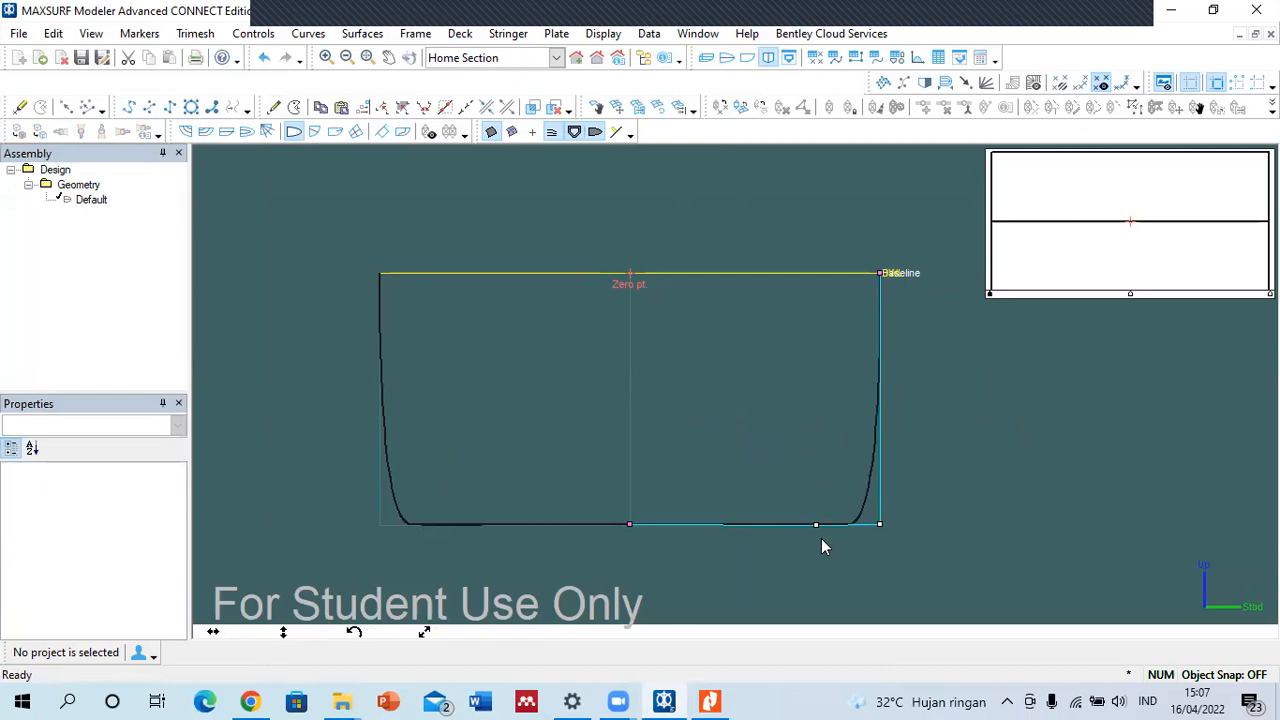
{"action": "key", "text": "ctrl+z"}
{"action": "key", "text": "ctrl+a"}
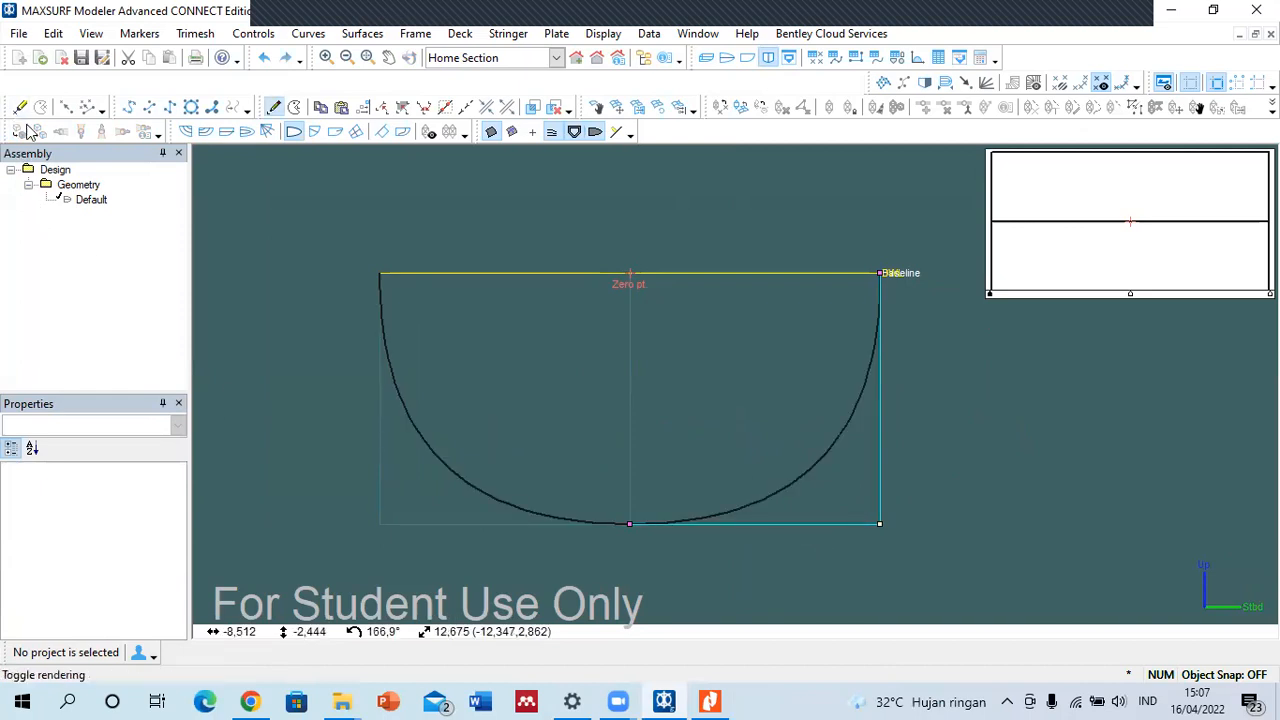
{"action": "key", "text": "Escape"}
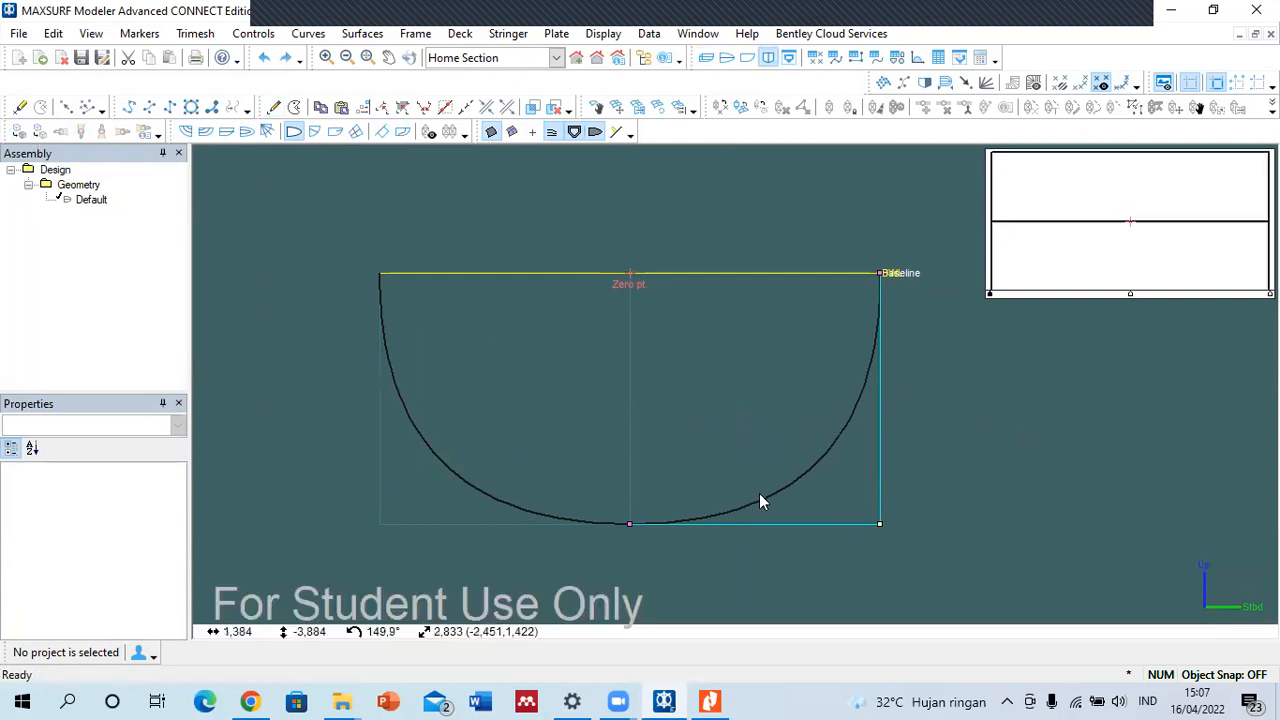
- Select the lower outer corner control point of the section in the body plan view
{"action": "left_click", "coordinate": [879, 523]}
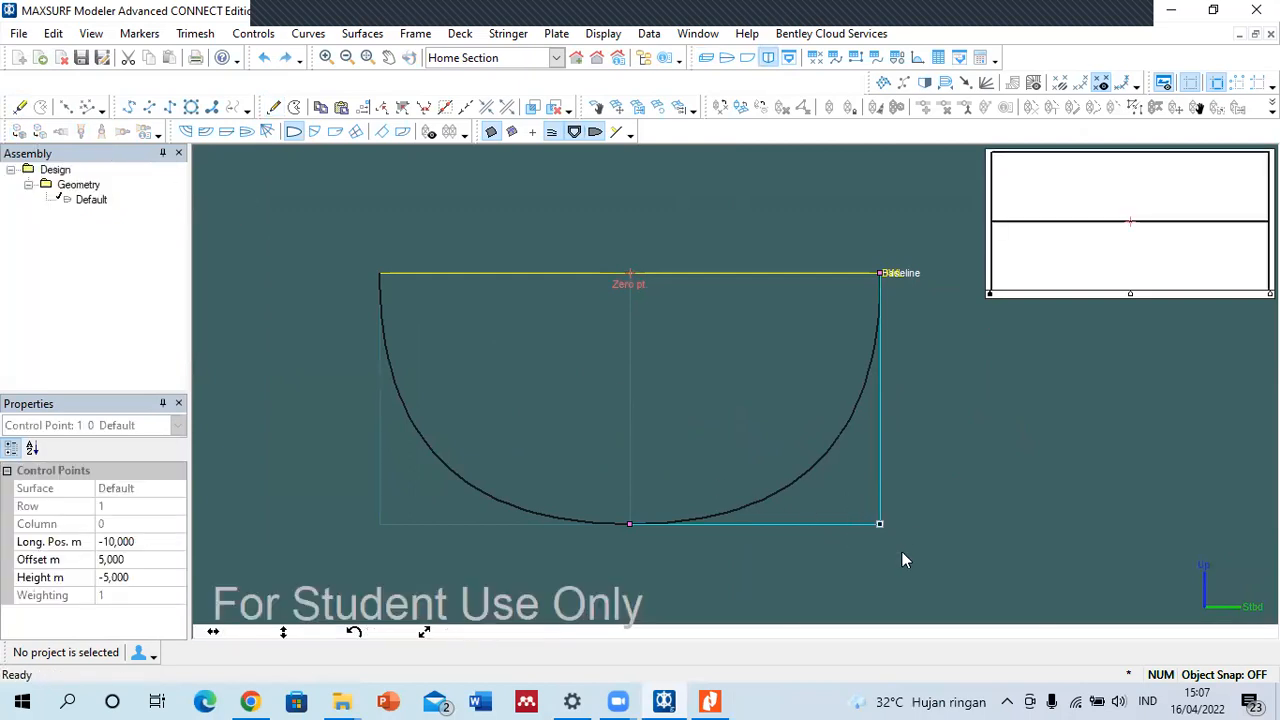
- Open the Default surface's properties from the perspective view and change its surface type to NURB
{"action": "left_click", "coordinate": [26, 598]}
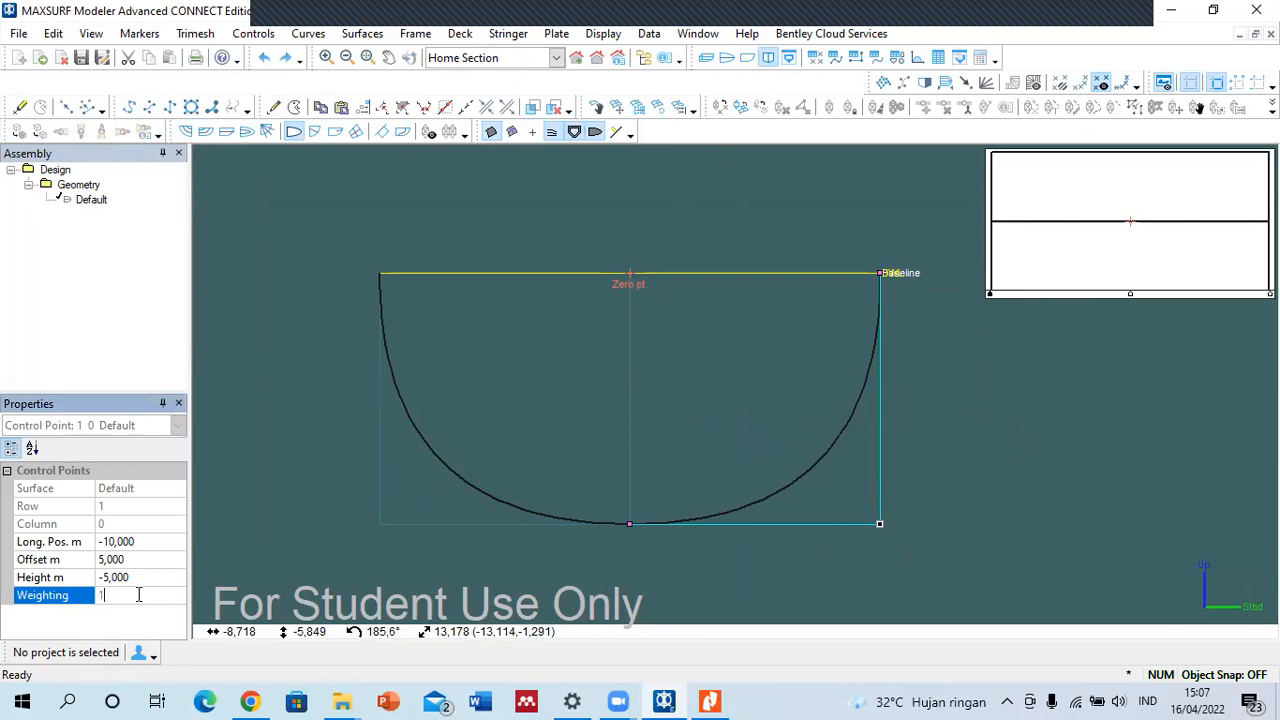
{"action": "left_click", "coordinate": [488, 340]}
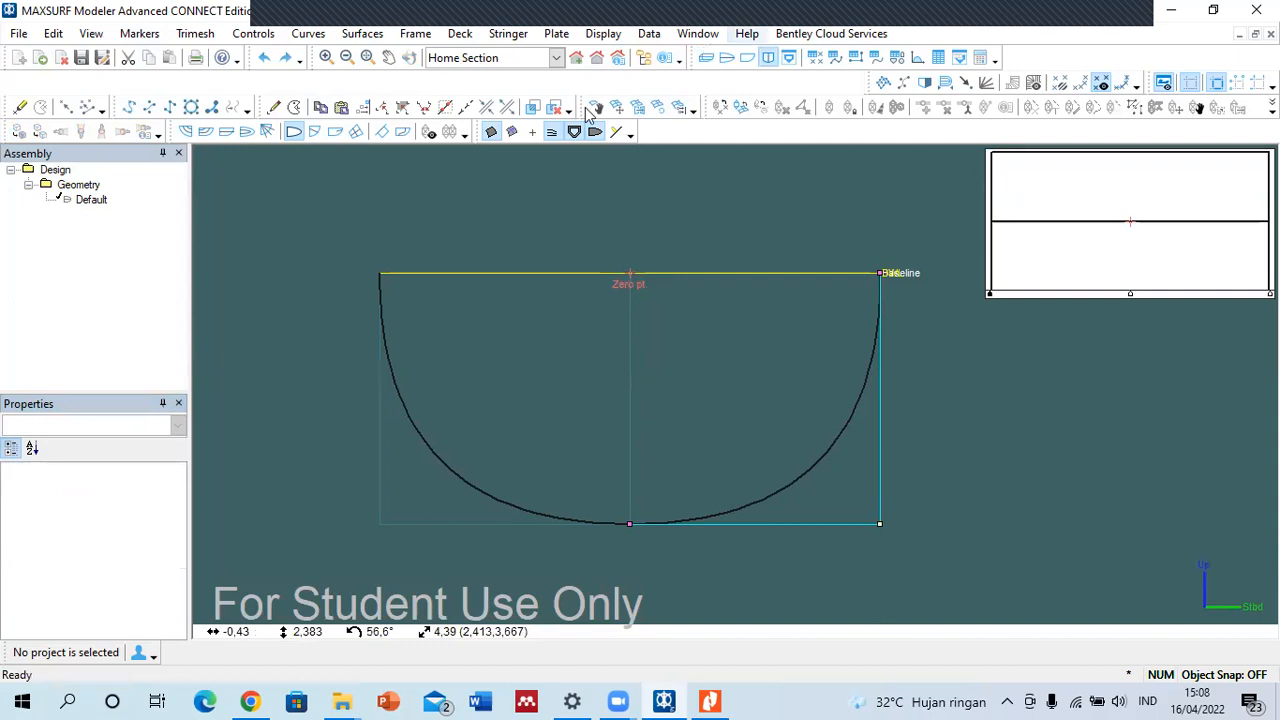
{"action": "left_click", "coordinate": [706, 57]}
{"action": "right_click", "coordinate": [588, 326]}
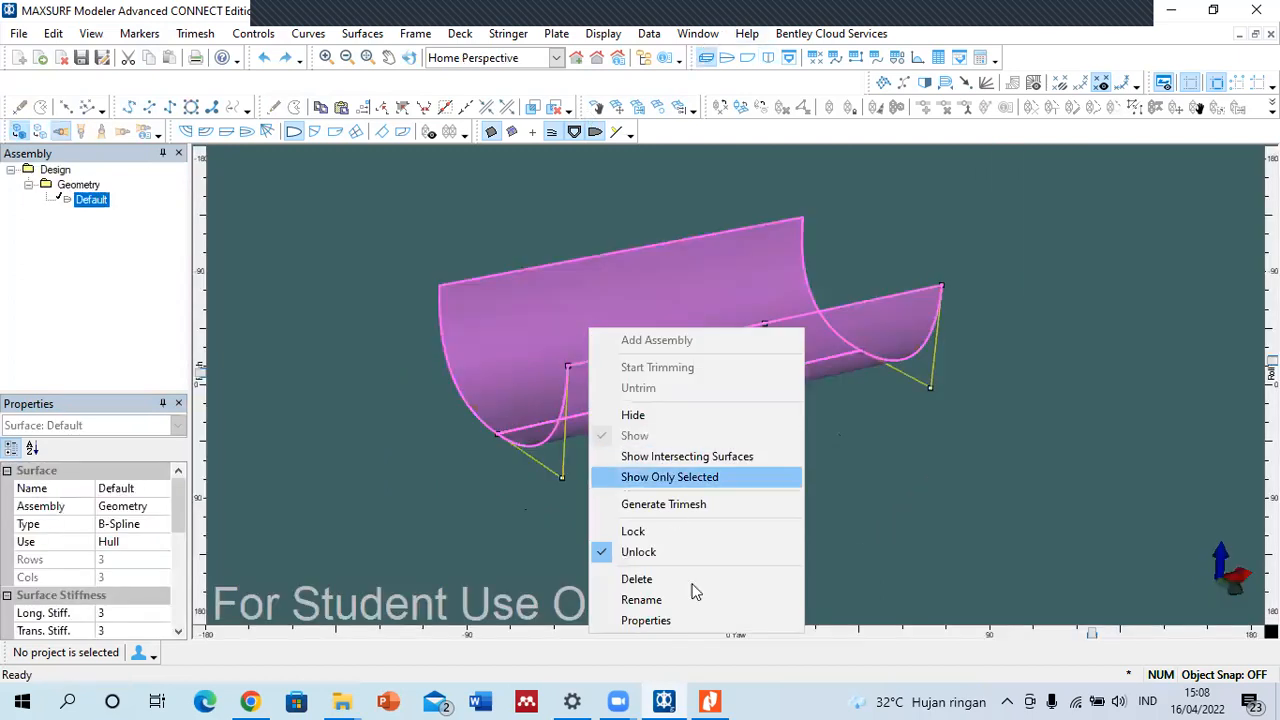
{"action": "left_click", "coordinate": [673, 624]}
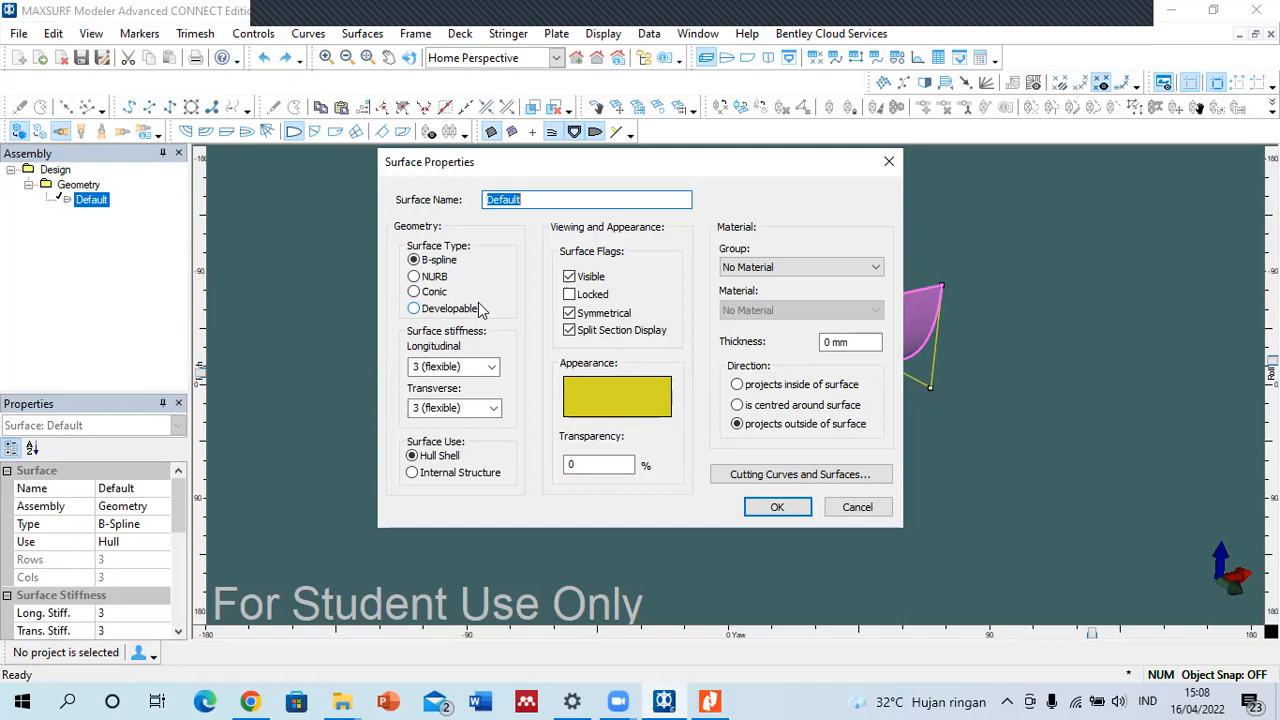
{"action": "left_click", "coordinate": [425, 278]}
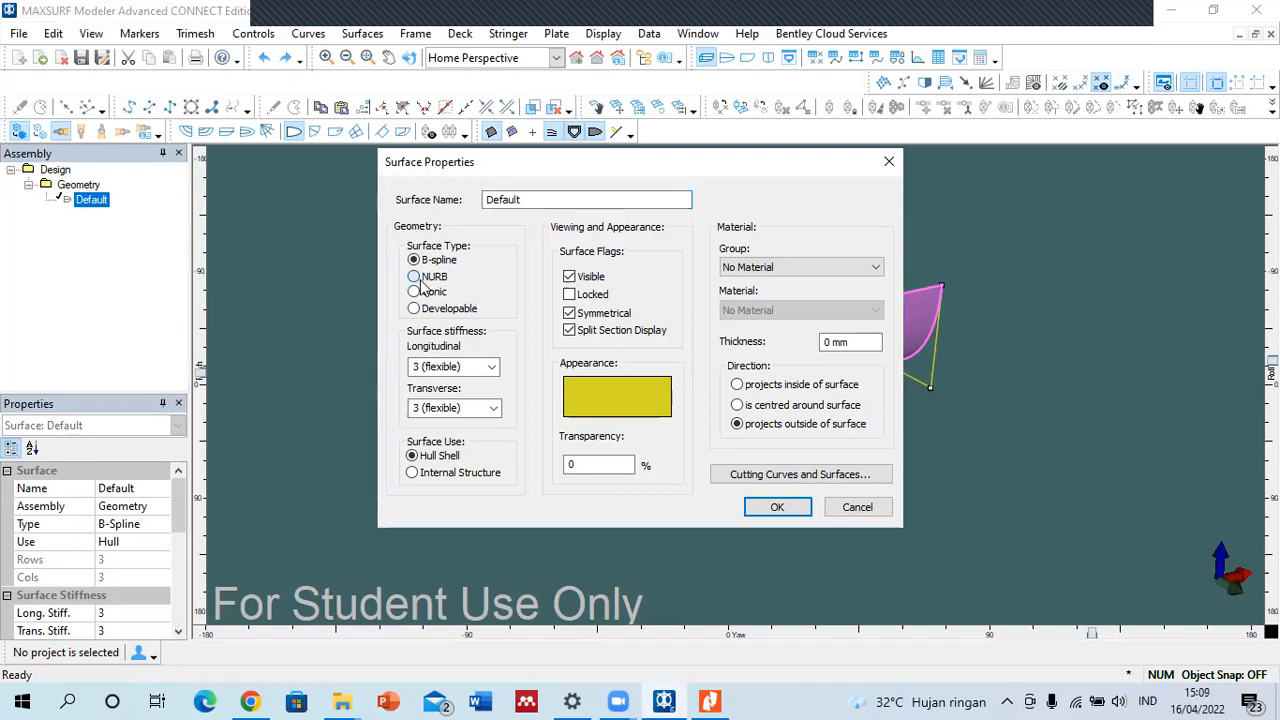
{"action": "left_click", "coordinate": [776, 508]}
{"action": "left_click", "coordinate": [364, 541]}
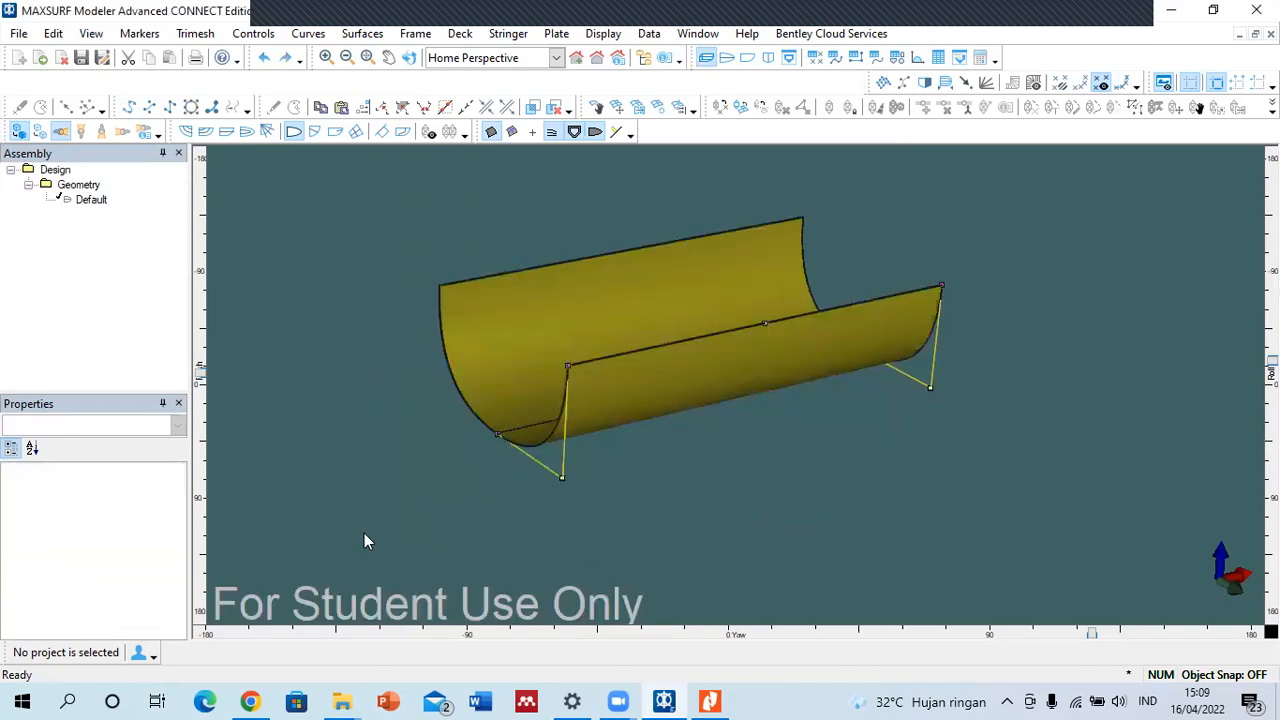
- In the section view, set the weighting of the lower corner control point (row 1, column 0) to 10
{"action": "left_click", "coordinate": [562, 477]}
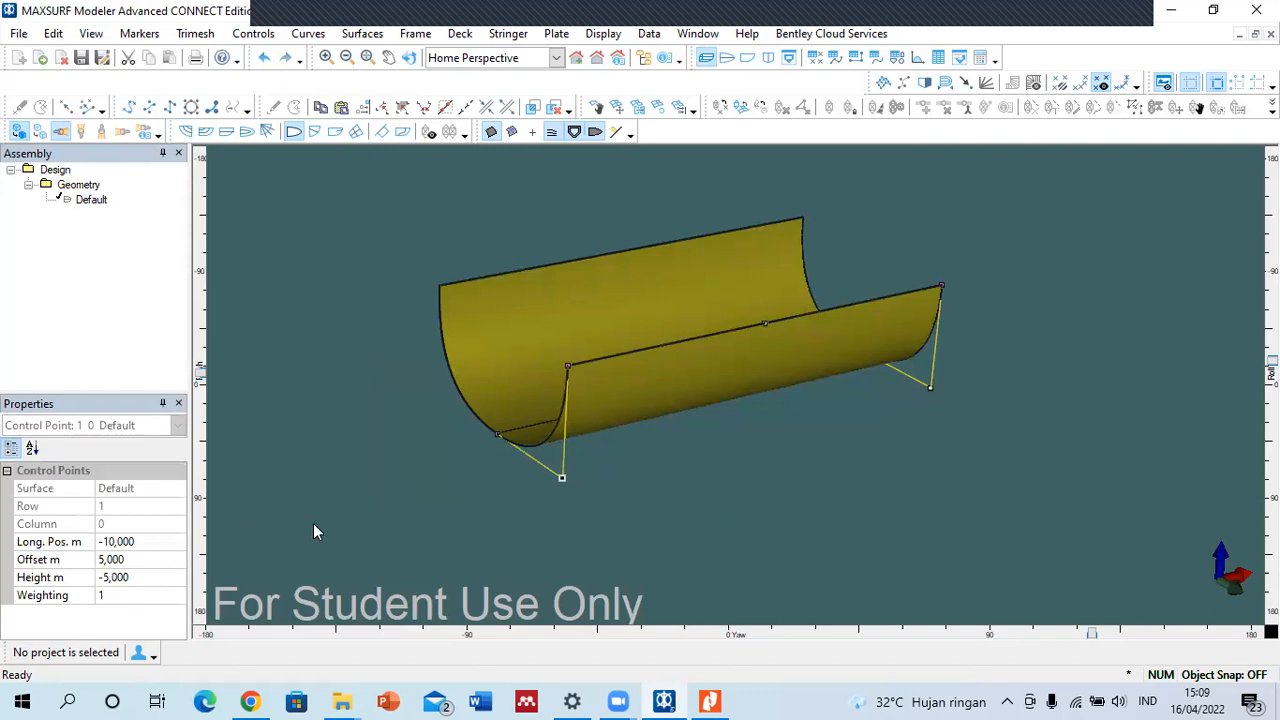
{"action": "scroll", "coordinate": [610, 520], "scroll_direction": "up", "scroll_amount": 3}
{"action": "scroll", "coordinate": [500, 455], "scroll_direction": "up", "scroll_amount": 2}
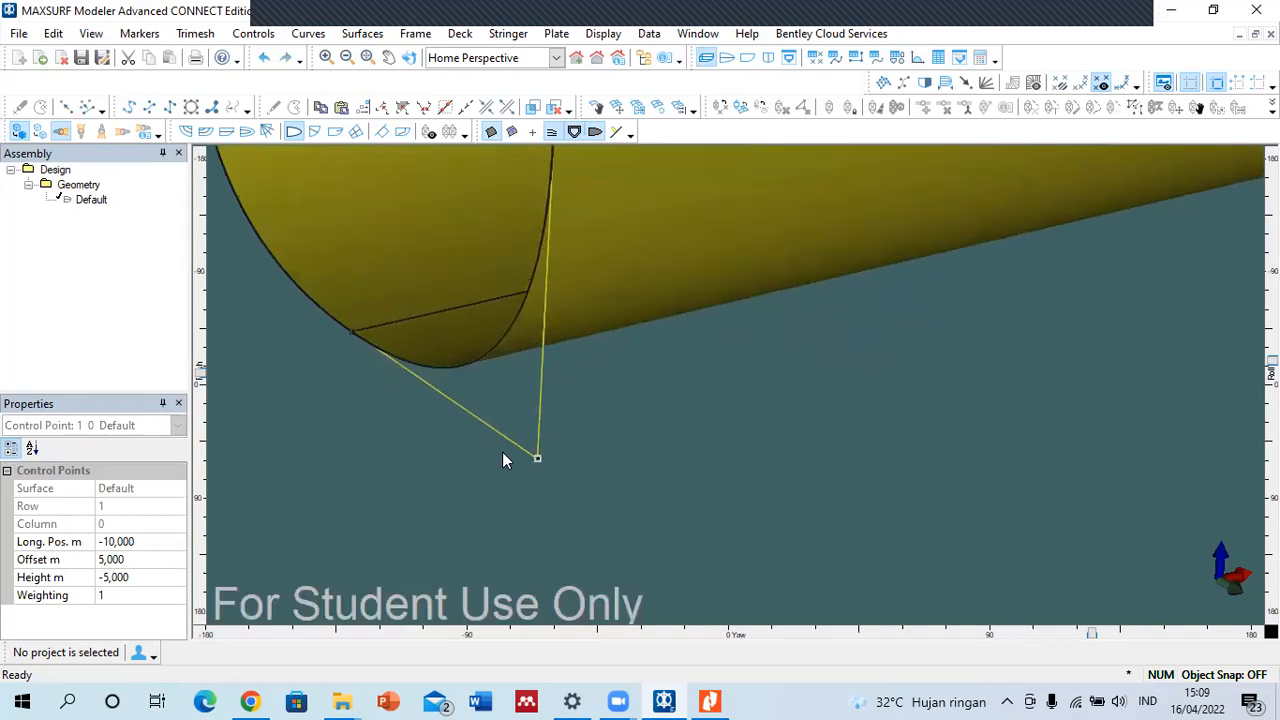
{"action": "left_click", "coordinate": [768, 58]}
{"action": "scroll", "coordinate": [589, 452], "scroll_direction": "down", "scroll_amount": 2}
{"action": "left_click_drag", "start_coordinate": [791, 535], "coordinate": [791, 535]}
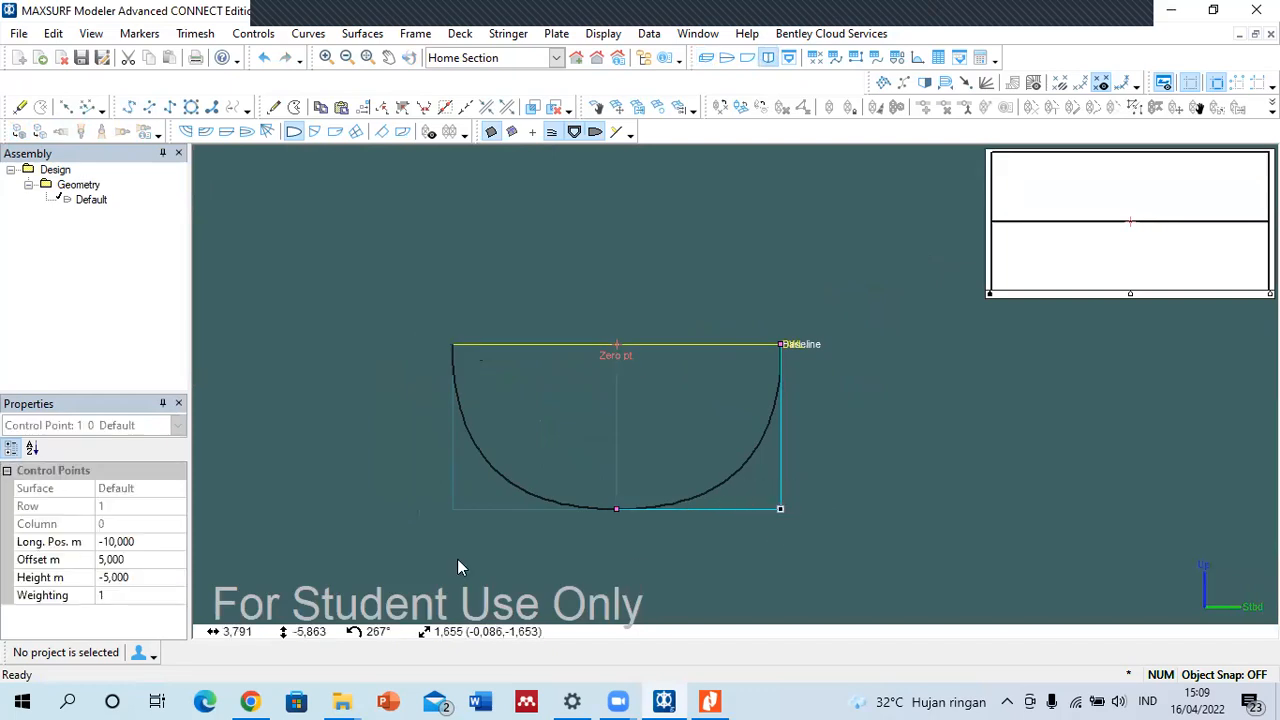
{"action": "left_click", "coordinate": [149, 596]}
{"action": "type", "text": "0"}
{"action": "key", "text": "Return"}
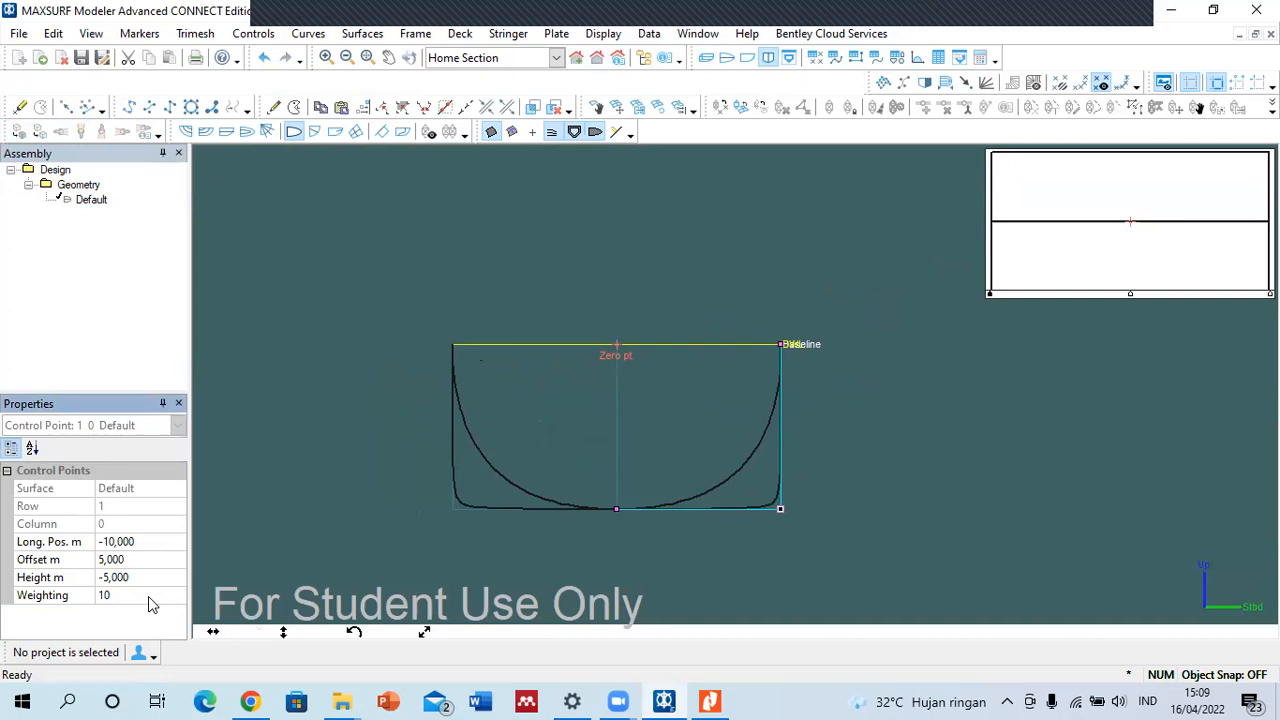
{"action": "left_click", "coordinate": [885, 452]}
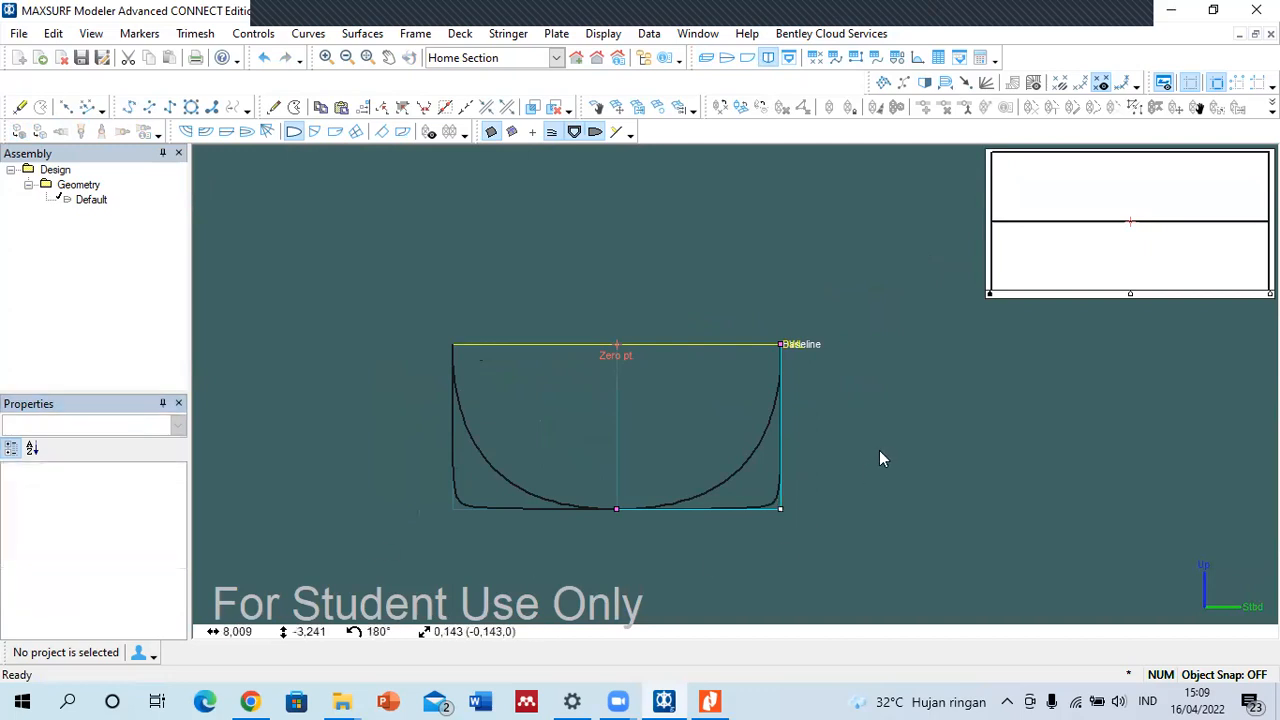
- Return to the perspective view and set the near-end lower corner control point's weighting to 10
{"action": "left_click", "coordinate": [706, 57]}
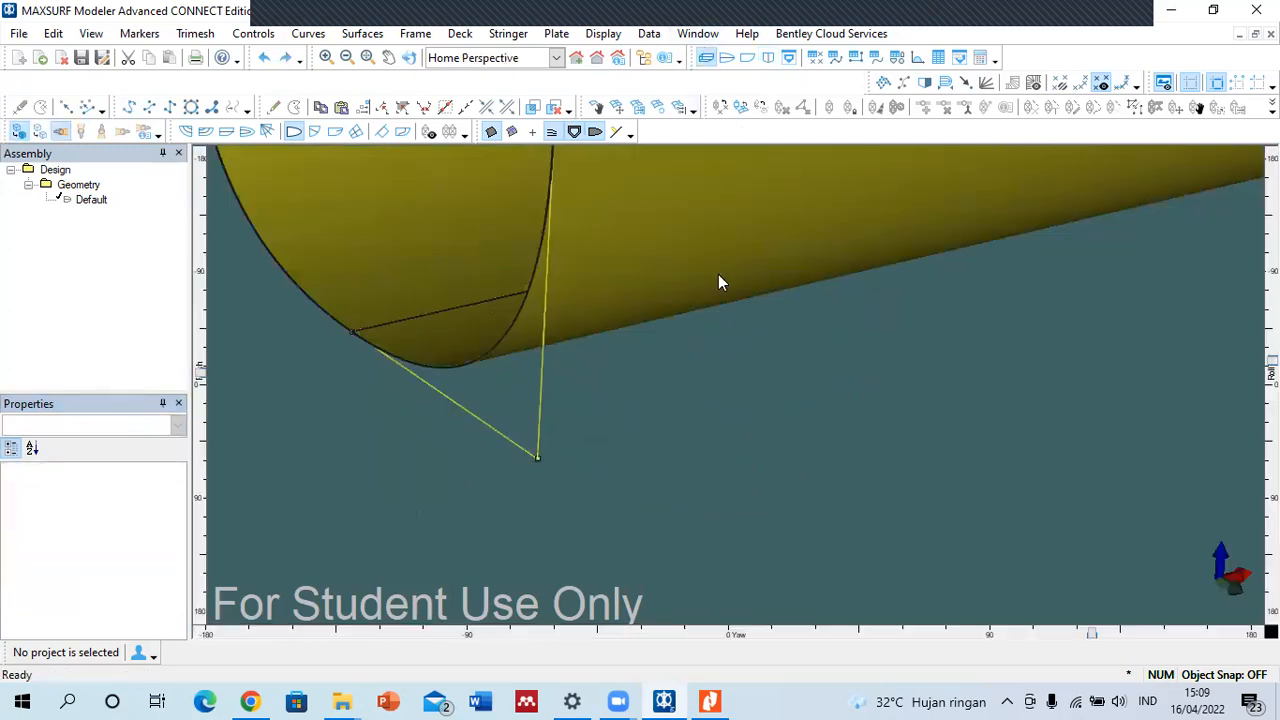
{"action": "scroll", "coordinate": [718, 274], "scroll_direction": "down", "scroll_amount": 3}
{"action": "scroll", "coordinate": [489, 409], "scroll_direction": "down", "scroll_amount": 3}
{"action": "left_click", "coordinate": [885, 86]}
{"action": "left_click", "coordinate": [885, 86]}
{"action": "scroll", "coordinate": [556, 361], "scroll_direction": "up", "scroll_amount": 1}
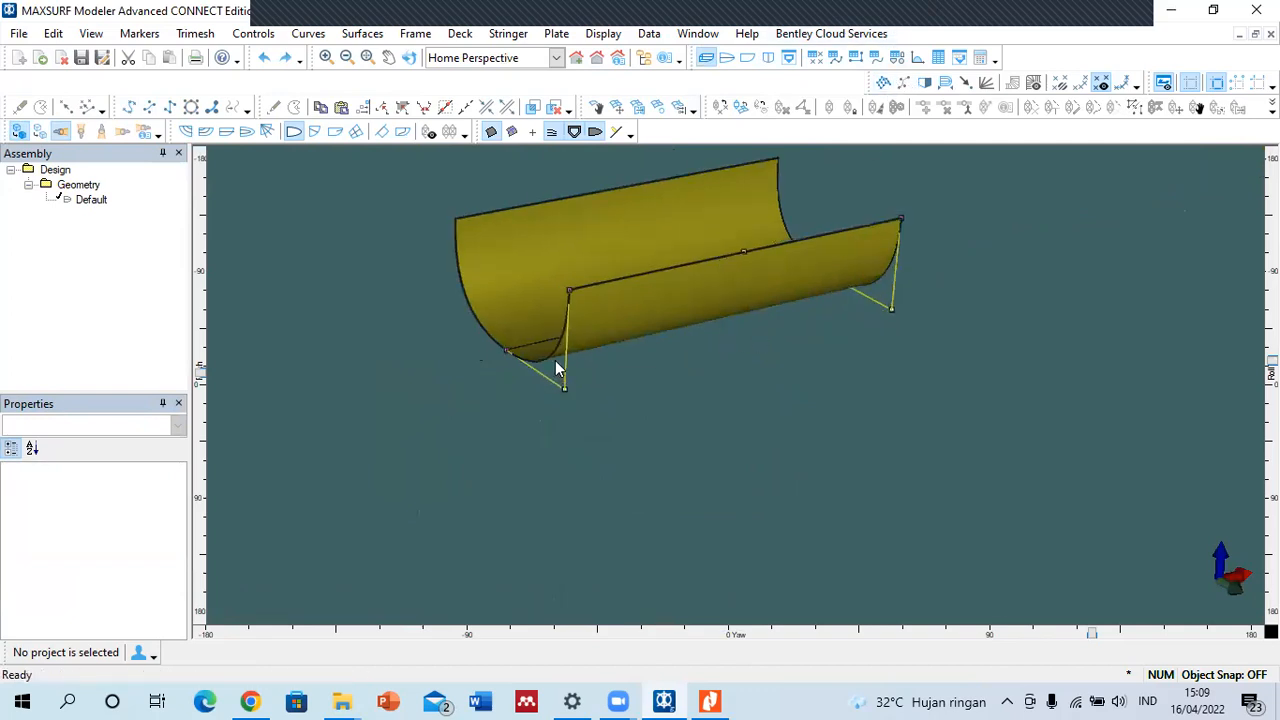
{"action": "scroll", "coordinate": [557, 369], "scroll_direction": "up", "scroll_amount": 1}
{"action": "left_click_drag", "start_coordinate": [542, 372], "coordinate": [606, 454]}
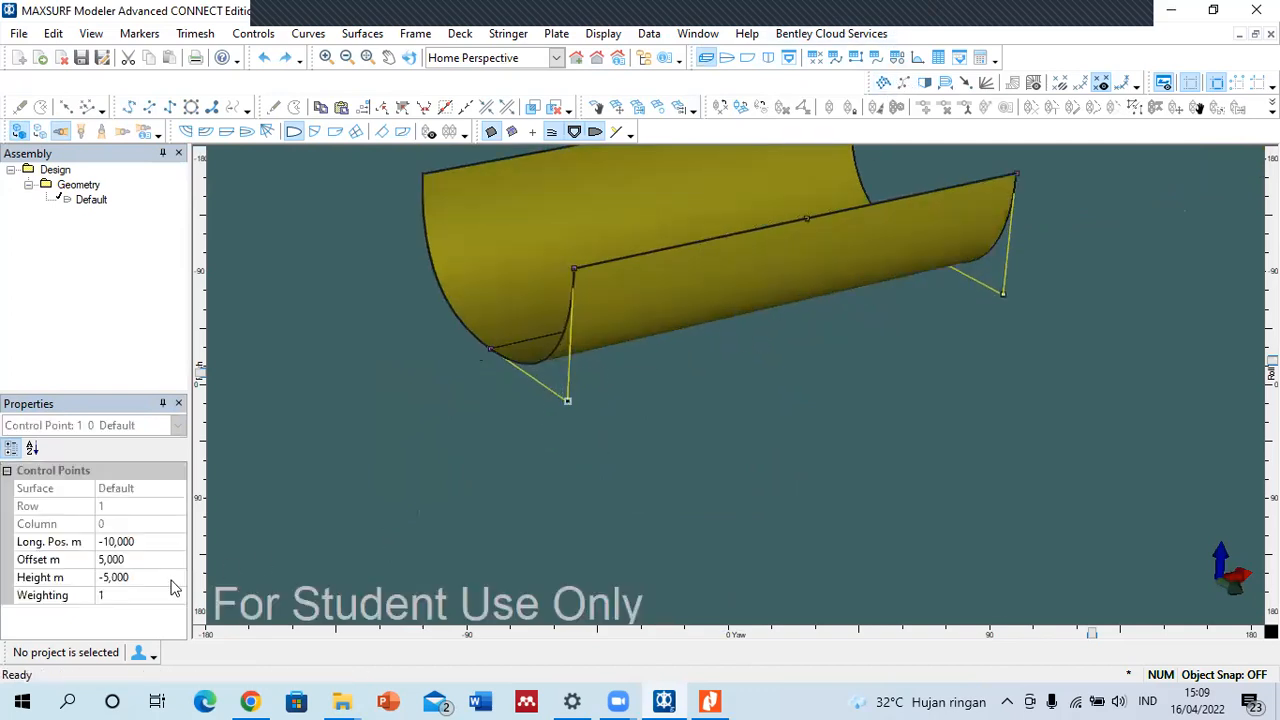
{"action": "left_click", "coordinate": [135, 595]}
{"action": "type", "text": "0"}
{"action": "key", "text": "Return"}
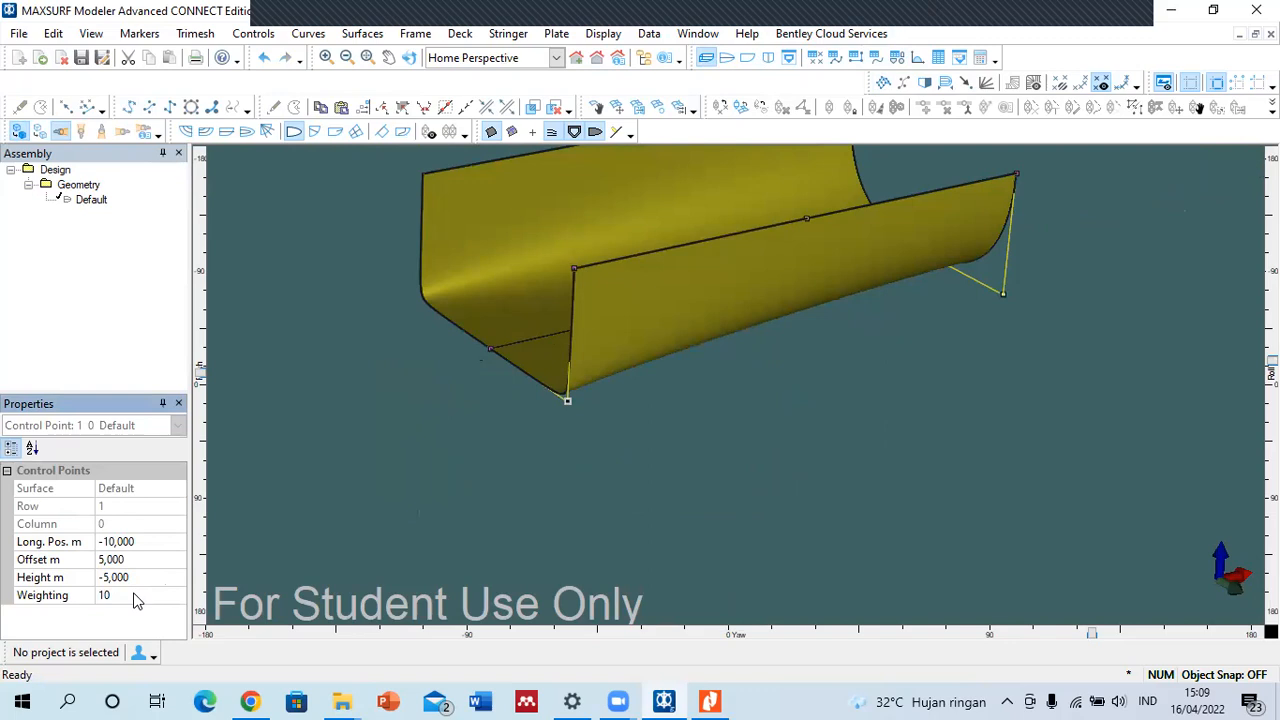
- Set the weighting to 10 for the near-end control points at the bottom centreline and the upper edge
{"action": "left_click_drag", "start_coordinate": [462, 320], "coordinate": [521, 398]}
{"action": "left_click", "coordinate": [160, 595]}
{"action": "type", "text": "0"}
{"action": "key", "text": "Return"}
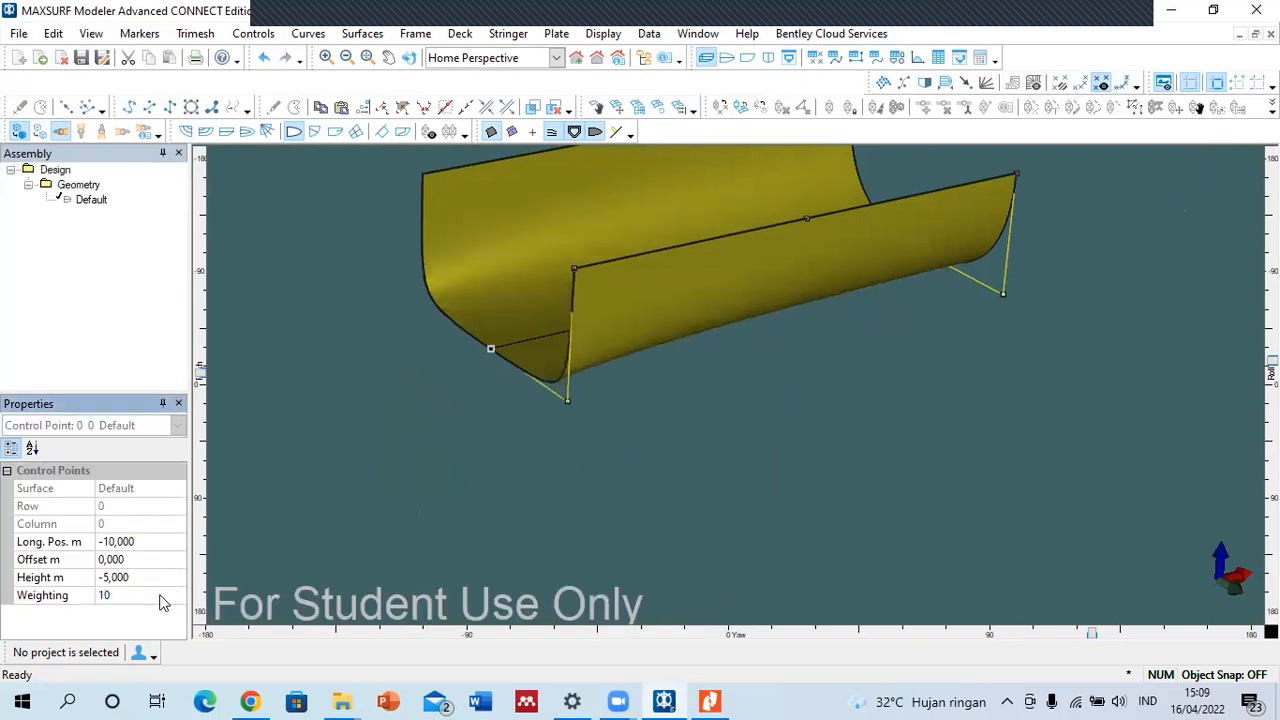
{"action": "left_click", "coordinate": [573, 268]}
{"action": "left_click", "coordinate": [150, 594]}
{"action": "type", "text": "0"}
{"action": "key", "text": "Return"}
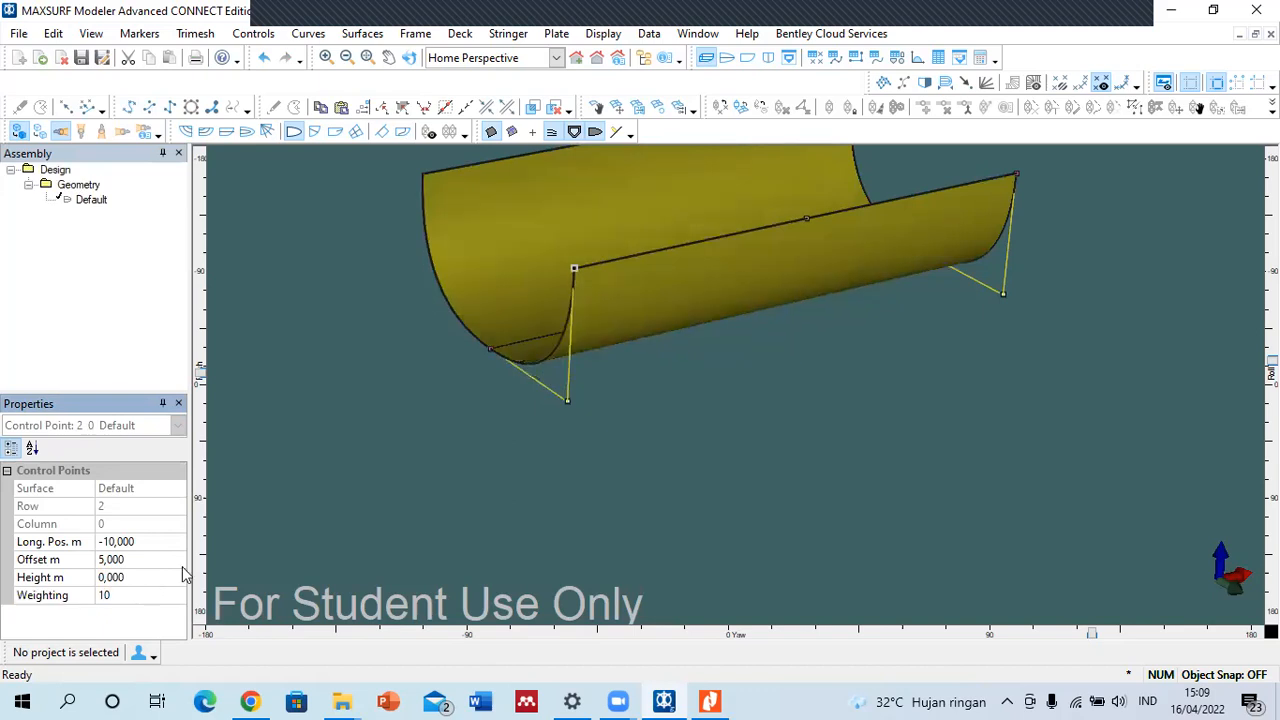
{"action": "left_click", "coordinate": [405, 468]}
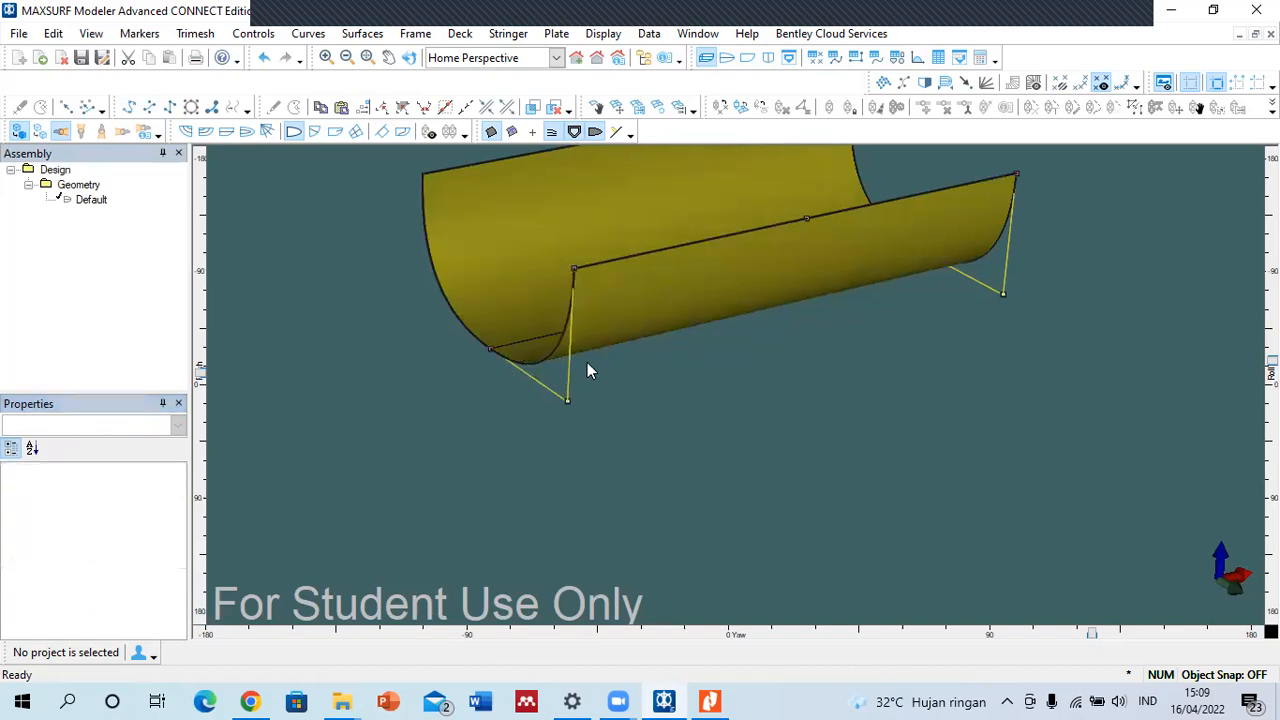
- Set the weighting of the near-end lower corner control point (row 1, column 0) to 100
{"action": "left_click", "coordinate": [567, 400]}
{"action": "left_click", "coordinate": [157, 594]}
{"action": "type", "text": "0"}
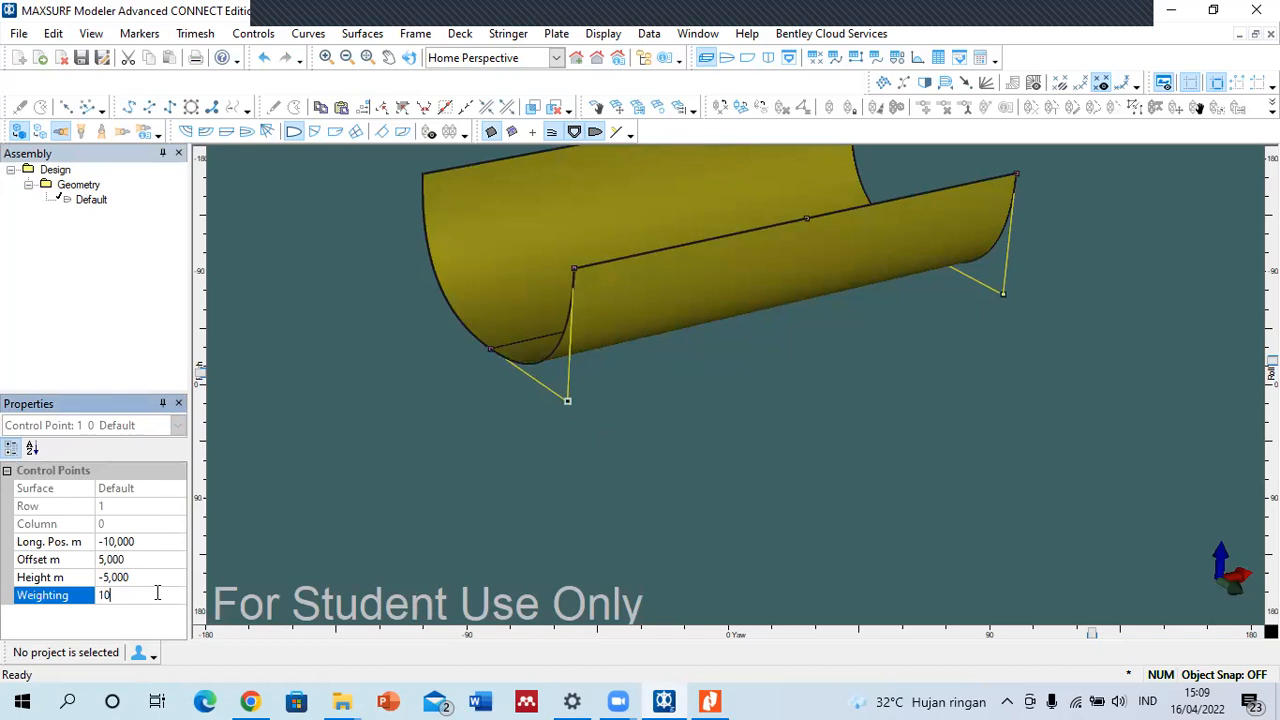
{"action": "type", "text": "0"}
{"action": "key", "text": "Return"}
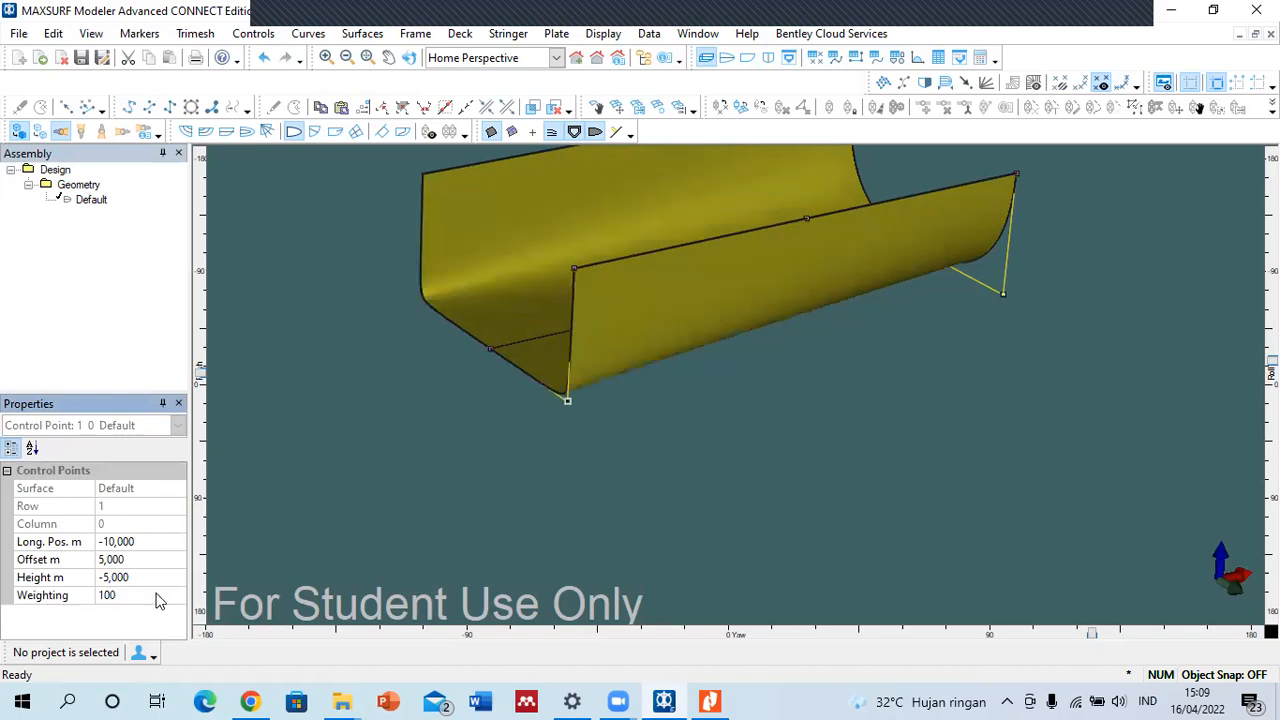
{"action": "left_click", "coordinate": [813, 431]}
- Raise the same lower corner control point's weighting to 1000
{"action": "left_click", "coordinate": [567, 400]}
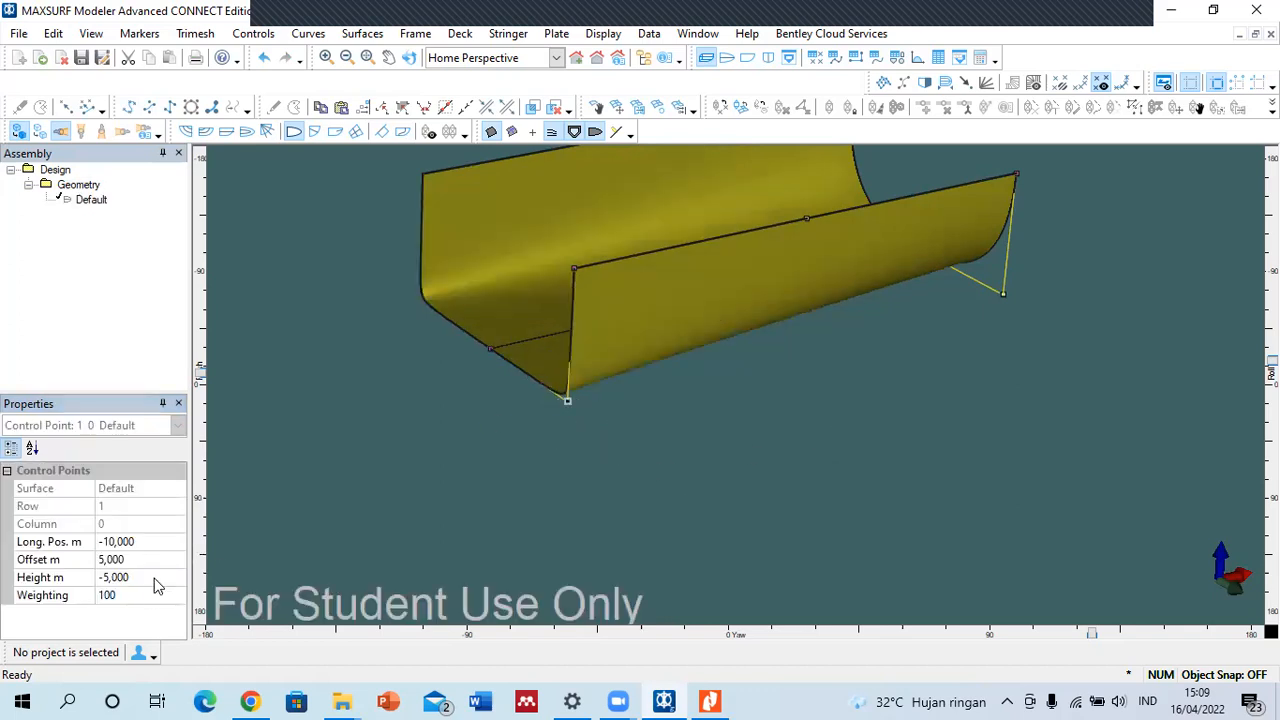
{"action": "left_click", "coordinate": [150, 594]}
{"action": "type", "text": "0"}
{"action": "key", "text": "Return"}
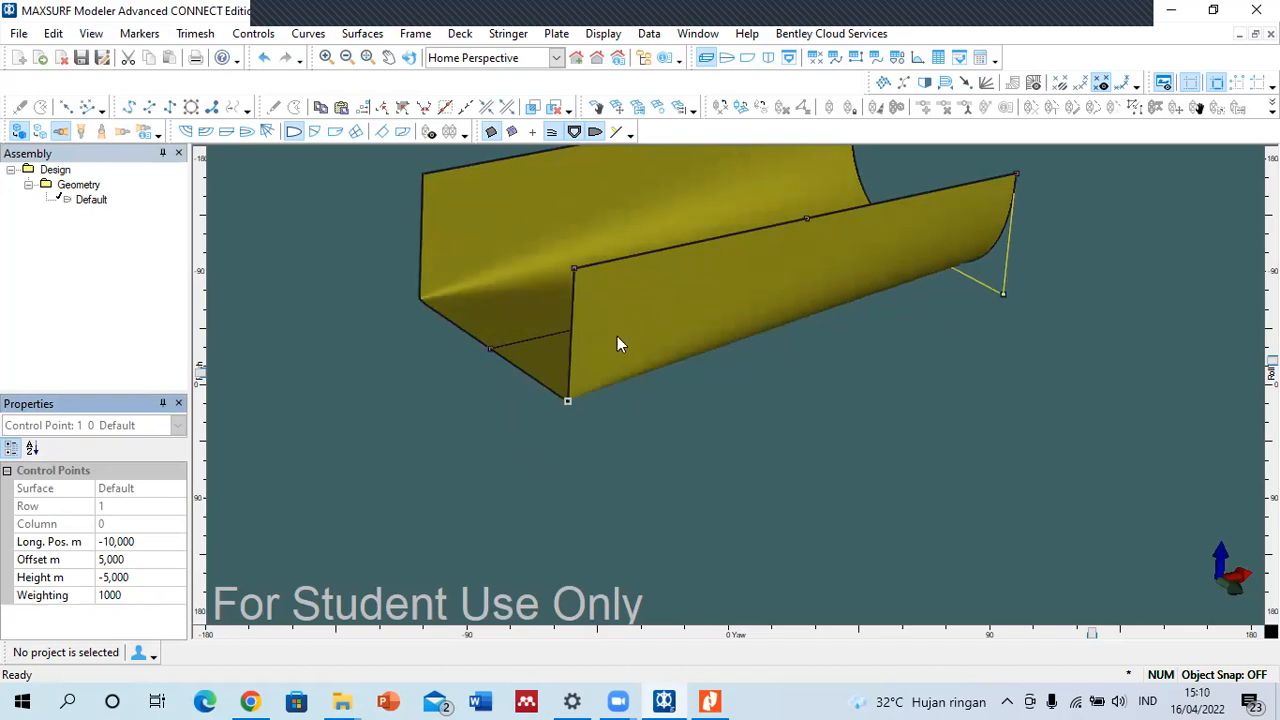
- Reset the near-end lower corner control point's weighting to 1
{"action": "left_click_drag", "start_coordinate": [153, 598], "coordinate": [76, 595]}
{"action": "type", "text": "1"}
{"action": "left_click", "coordinate": [499, 358]}
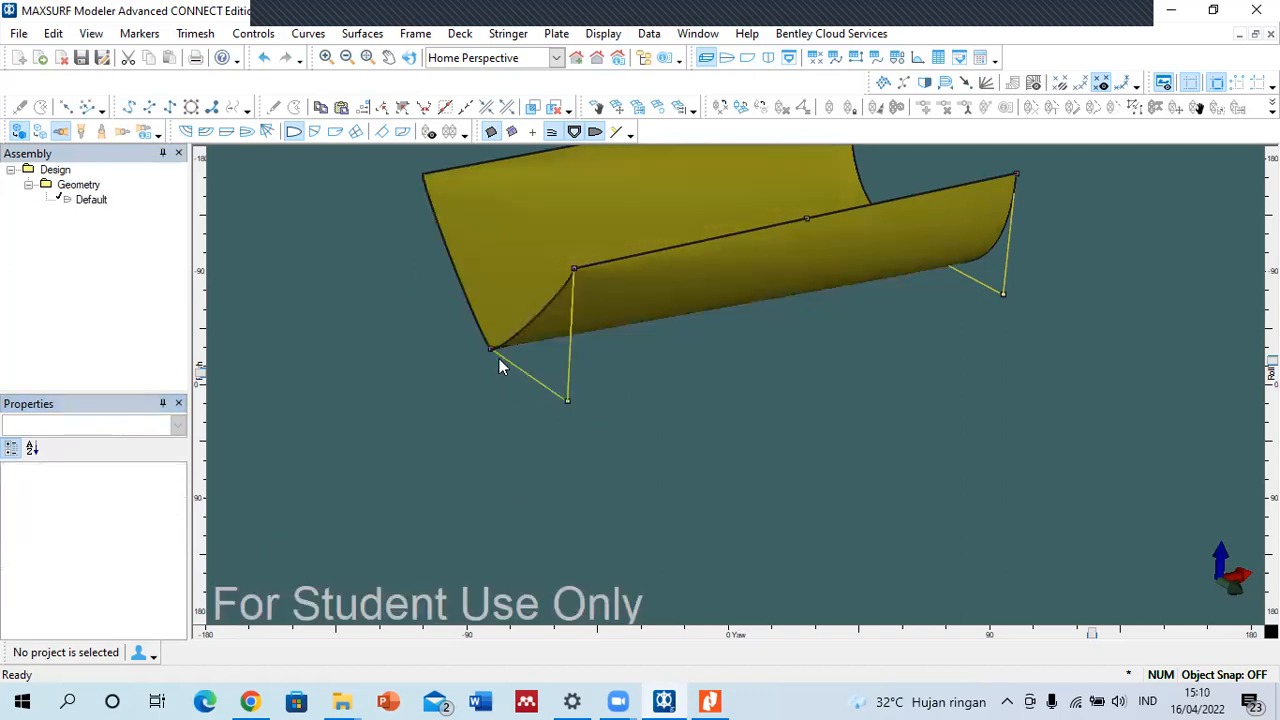
{"action": "left_click_drag", "start_coordinate": [542, 351], "coordinate": [568, 456]}
{"action": "left_click", "coordinate": [429, 379]}
- Reset the weighting to 1 for the near-end control points at the bottom centreline and the upper edge
{"action": "left_click_drag", "start_coordinate": [445, 327], "coordinate": [530, 404]}
{"action": "double_click", "coordinate": [126, 594]}
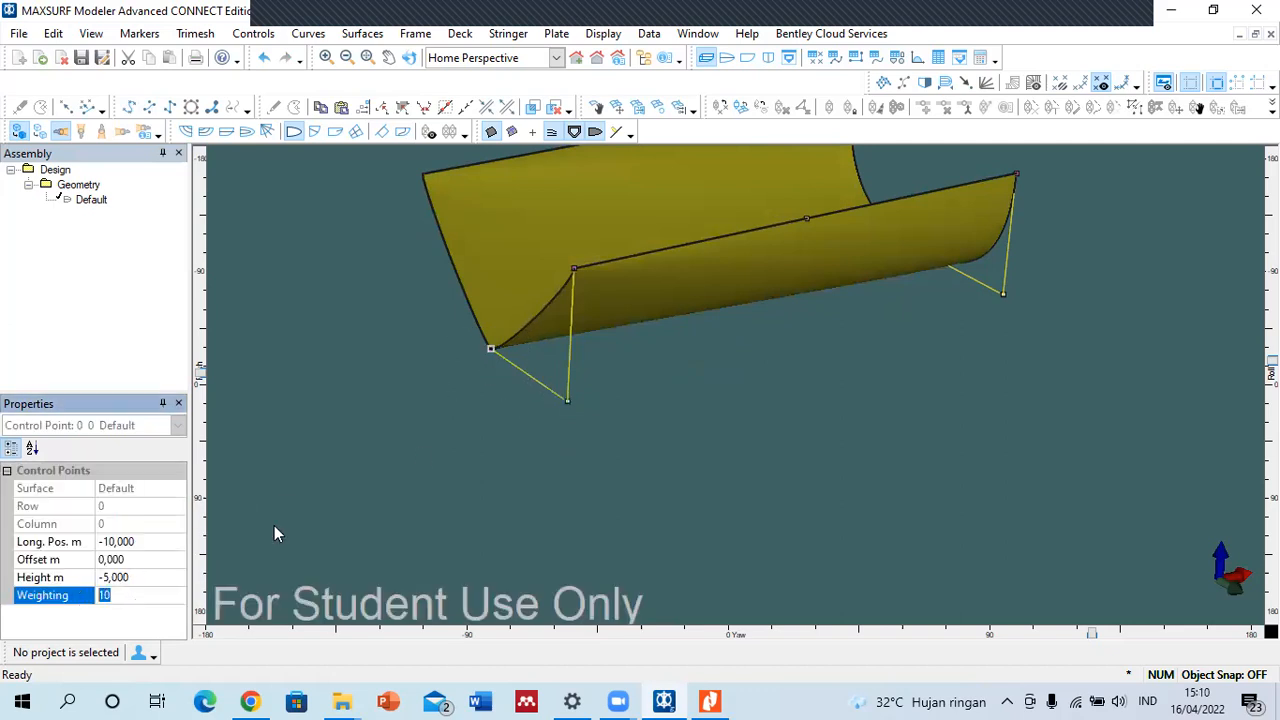
{"action": "type", "text": "1"}
{"action": "left_click", "coordinate": [478, 357]}
{"action": "left_click_drag", "start_coordinate": [551, 238], "coordinate": [598, 296]}
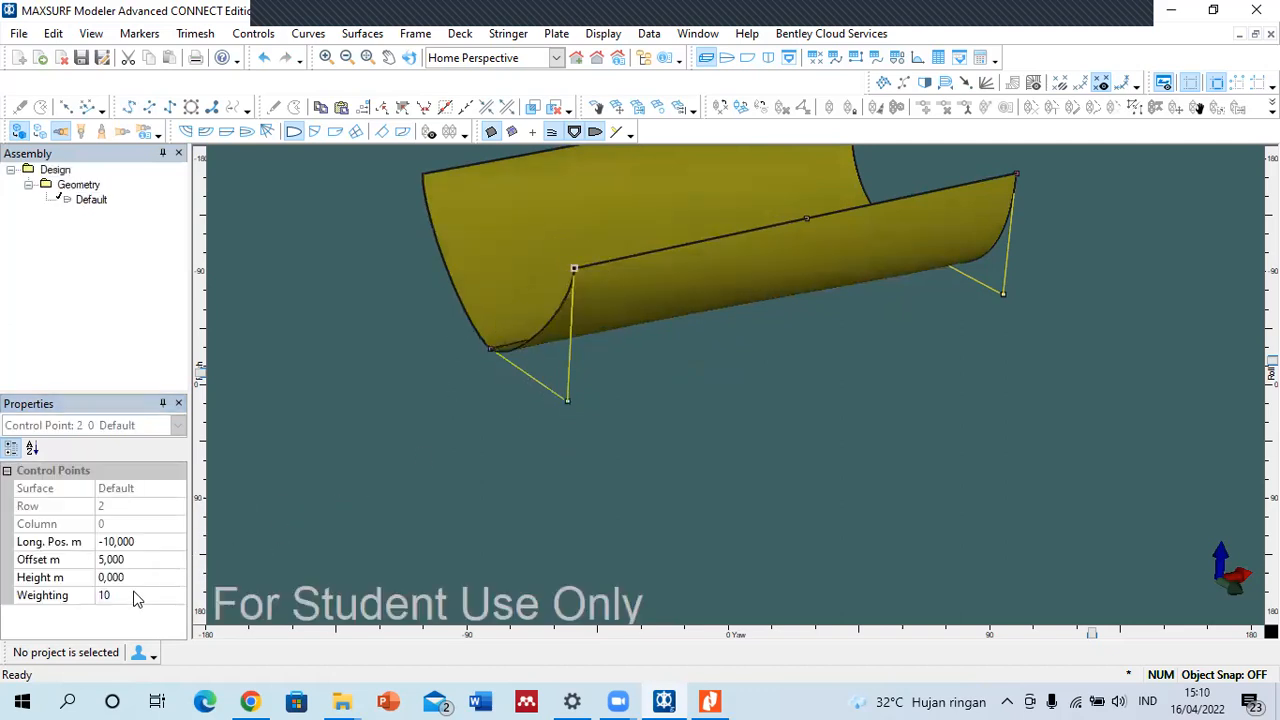
{"action": "double_click", "coordinate": [105, 594]}
{"action": "type", "text": "1"}
{"action": "left_click", "coordinate": [296, 497]}
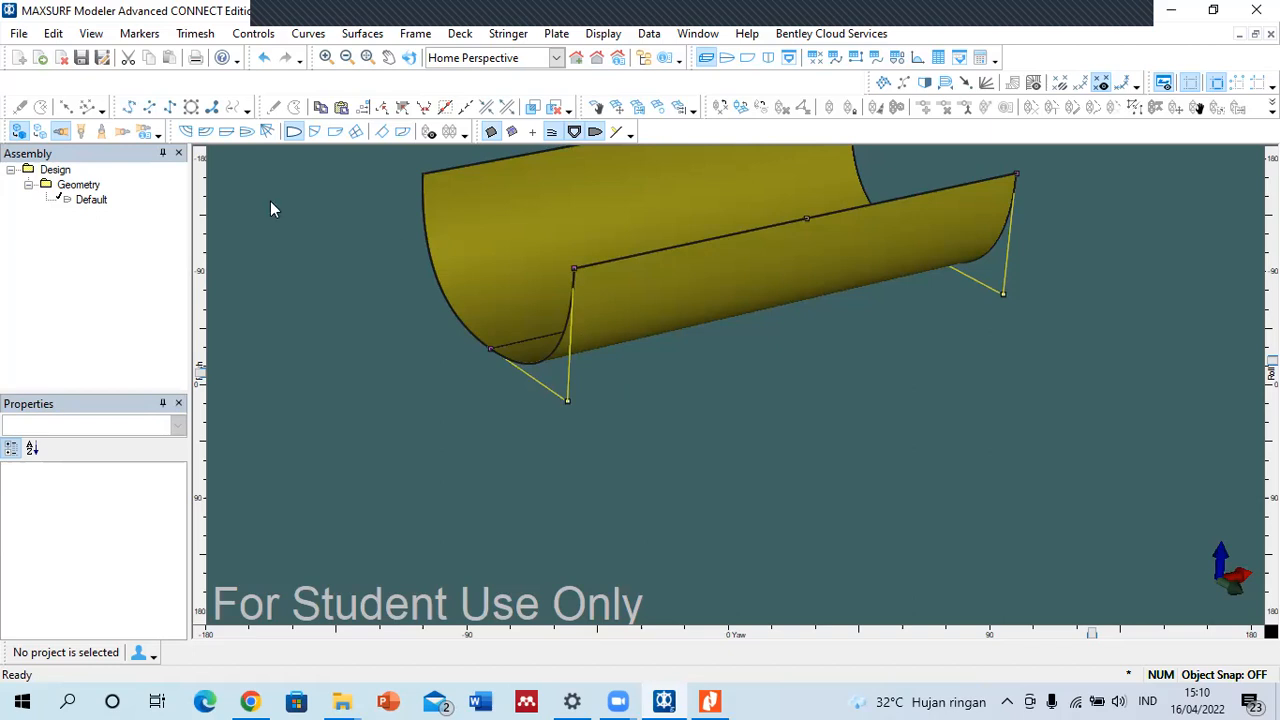
- Change the Default surface's type to Conic in its surface properties
{"action": "left_click", "coordinate": [474, 258]}
{"action": "right_click", "coordinate": [469, 249]}
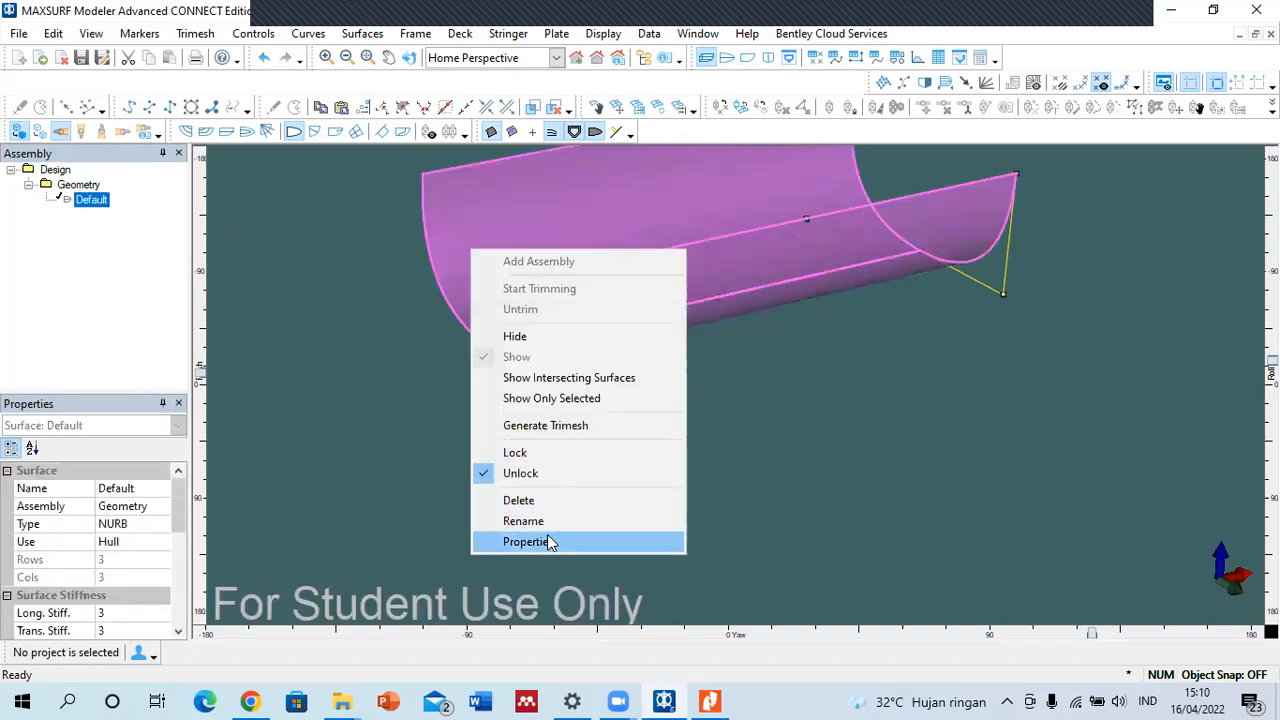
{"action": "left_click", "coordinate": [549, 537]}
{"action": "left_click", "coordinate": [444, 291]}
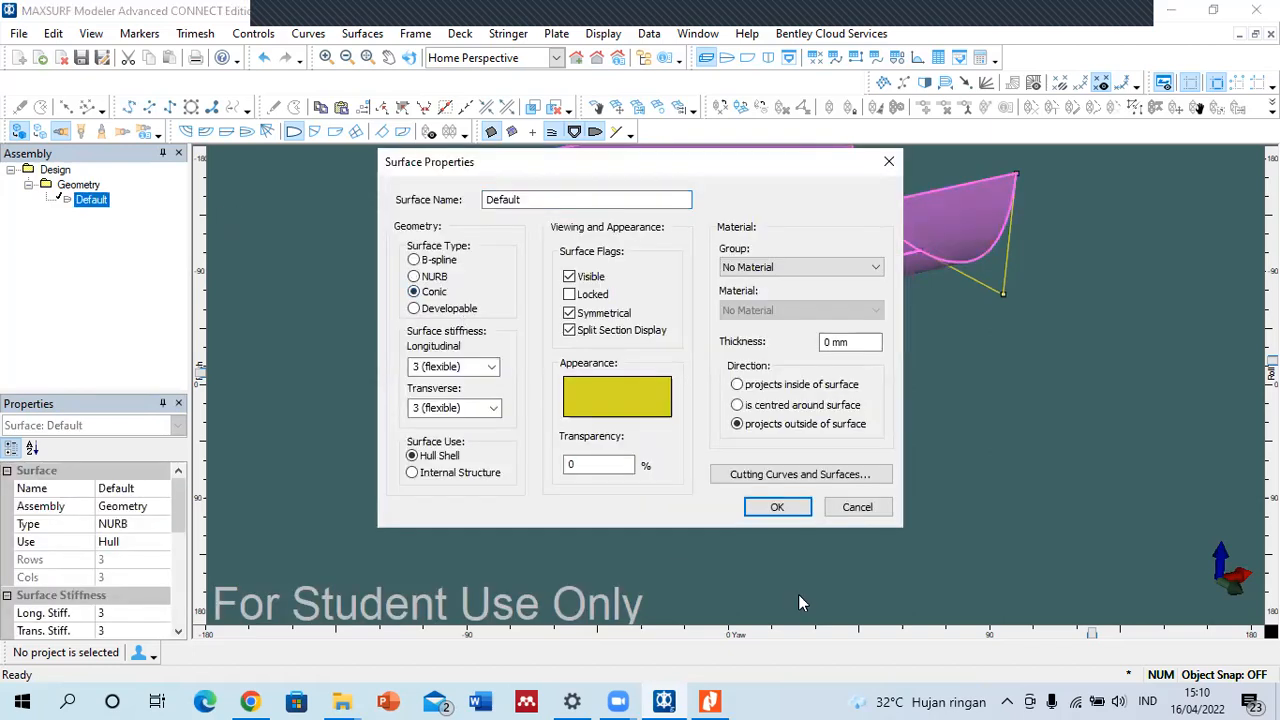
{"action": "left_click", "coordinate": [762, 507]}
{"action": "left_click", "coordinate": [613, 427]}
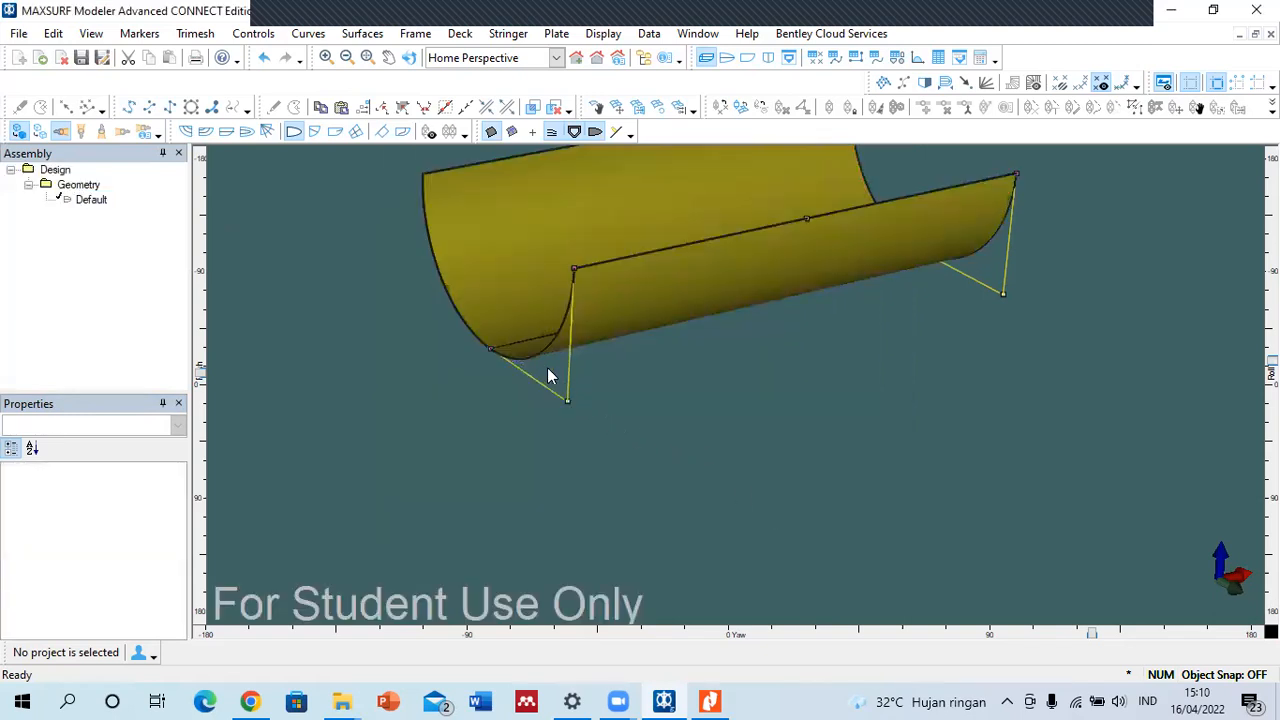
- Check whether the near-end lower corner control point's weighting can be edited on the Conic surface, viewing the hull from another yaw angle
{"action": "left_click", "coordinate": [567, 400]}
{"action": "left_click", "coordinate": [165, 597]}
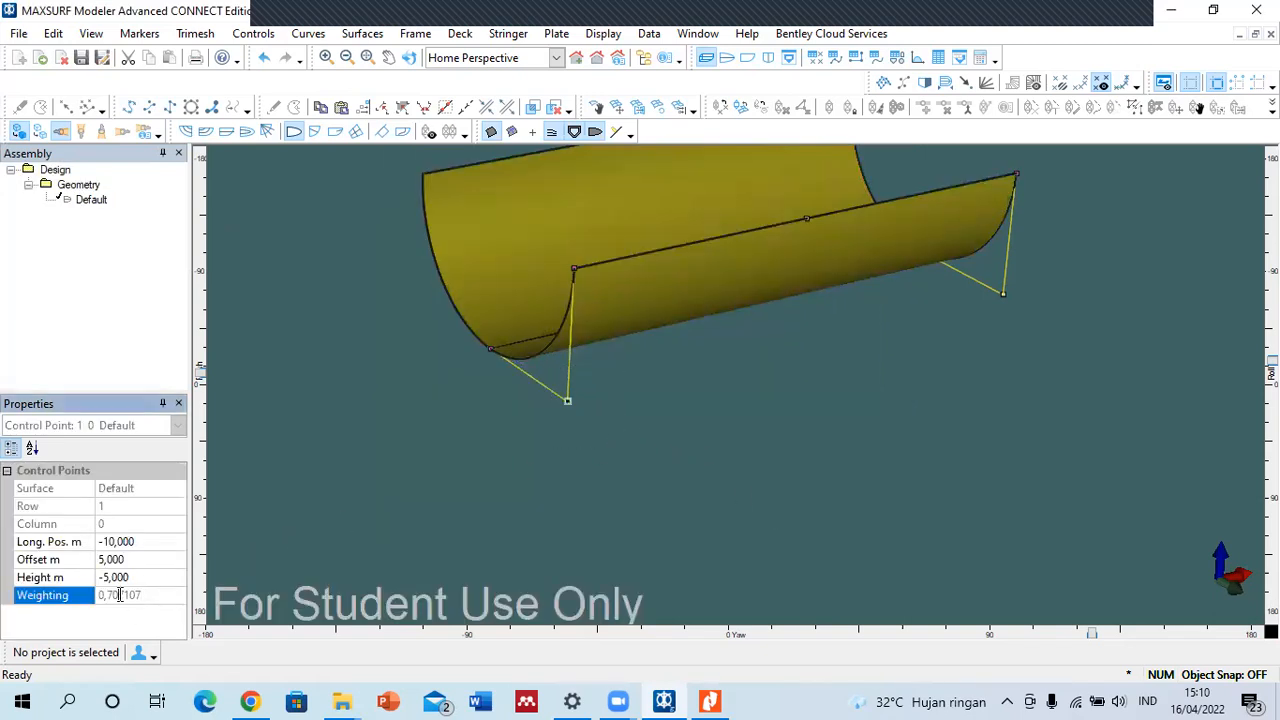
{"action": "left_click", "coordinate": [360, 521]}
{"action": "scroll", "coordinate": [925, 465], "scroll_direction": "down", "scroll_amount": 2}
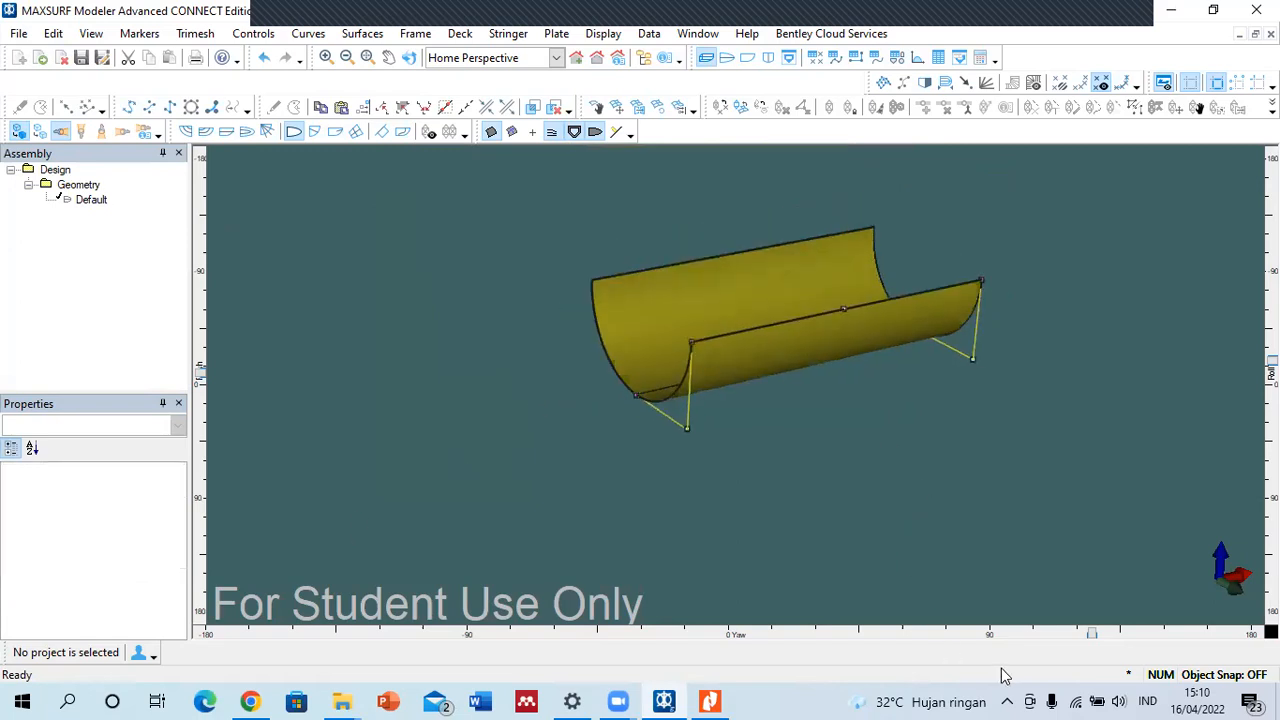
{"action": "left_click_drag", "start_coordinate": [1091, 634], "coordinate": [1155, 593]}
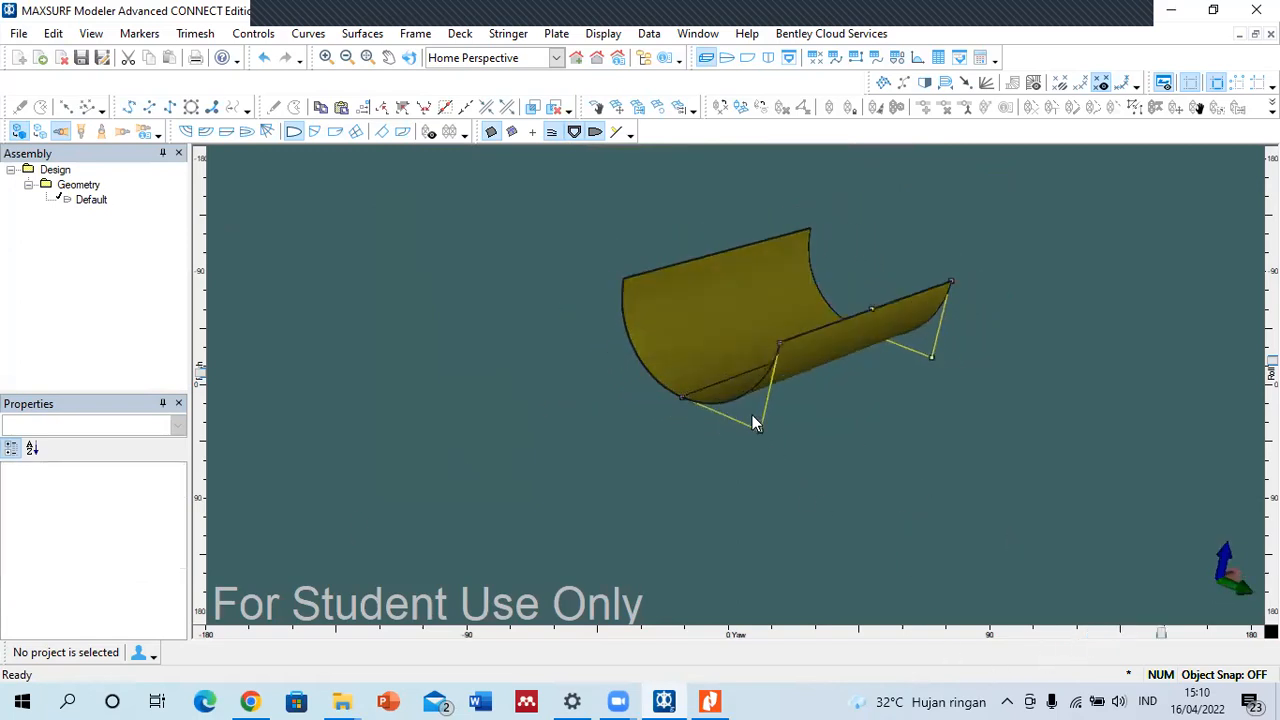
{"action": "left_click", "coordinate": [757, 426]}
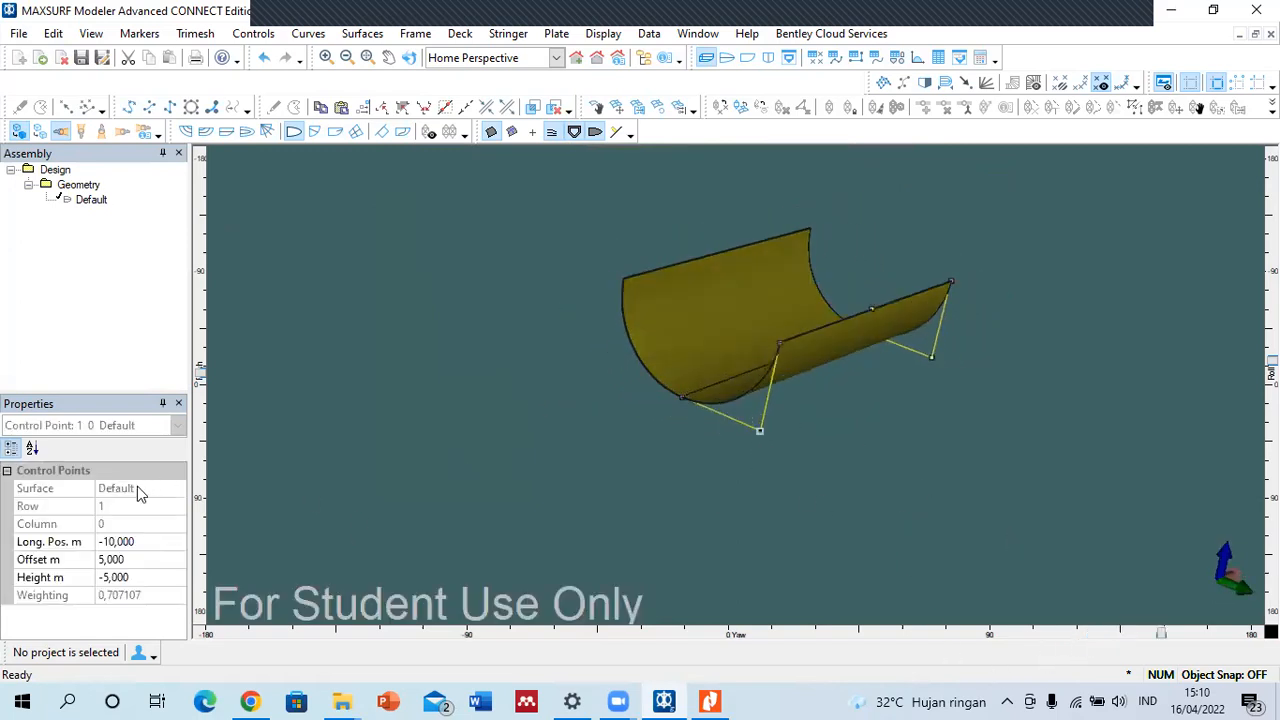
- Change the Default surface's type to Developable and check the near-end lower corner control point's weighting
{"action": "right_click", "coordinate": [671, 336]}
{"action": "left_click", "coordinate": [765, 632]}
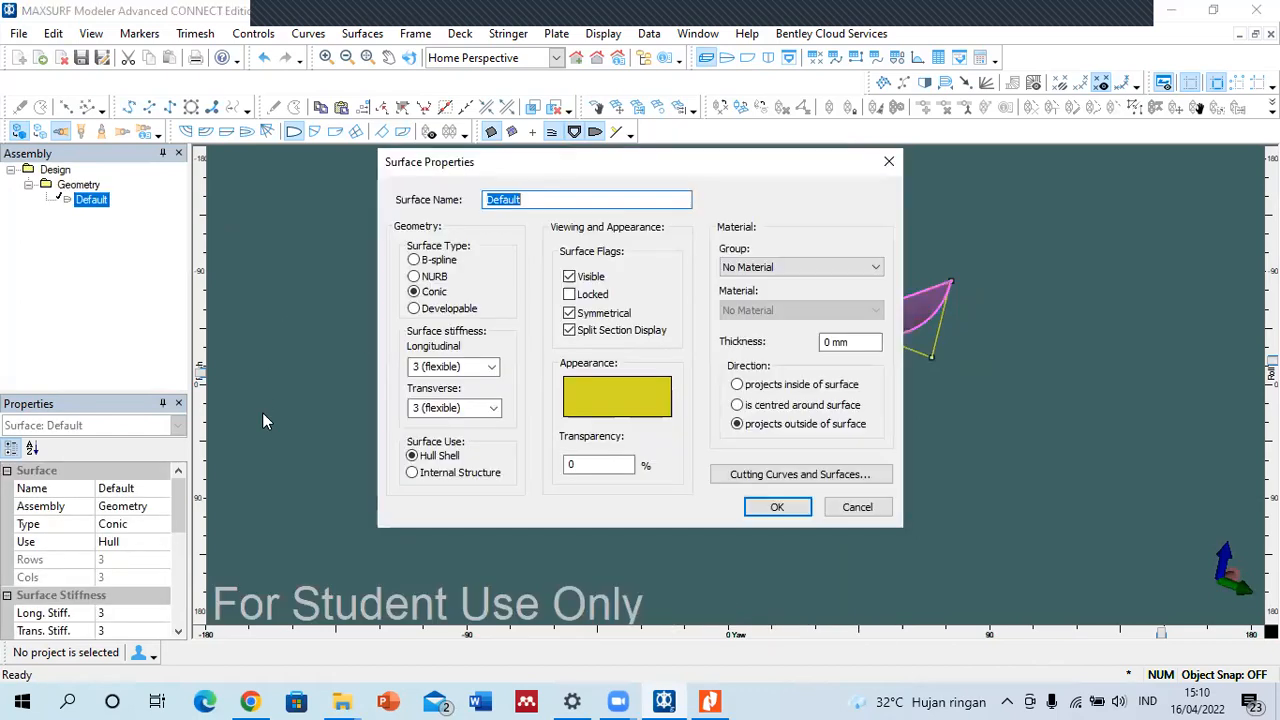
{"action": "left_click", "coordinate": [414, 309]}
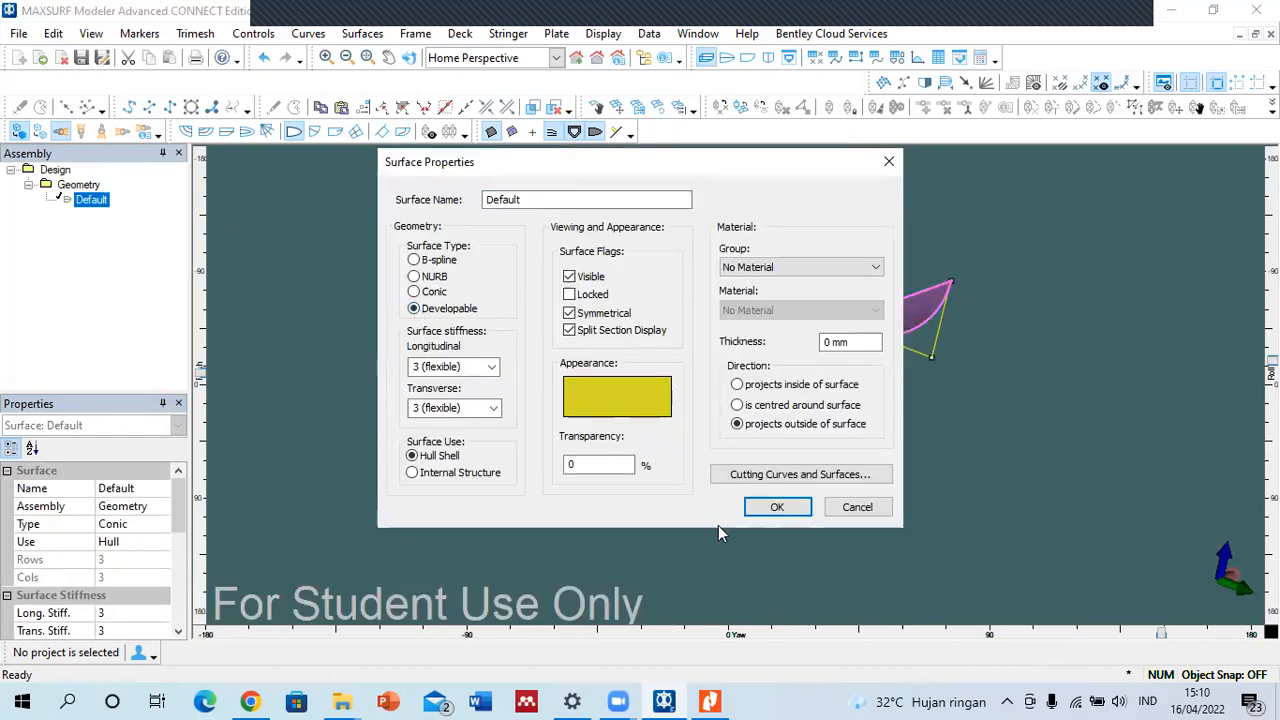
{"action": "left_click", "coordinate": [777, 507]}
{"action": "left_click", "coordinate": [602, 436]}
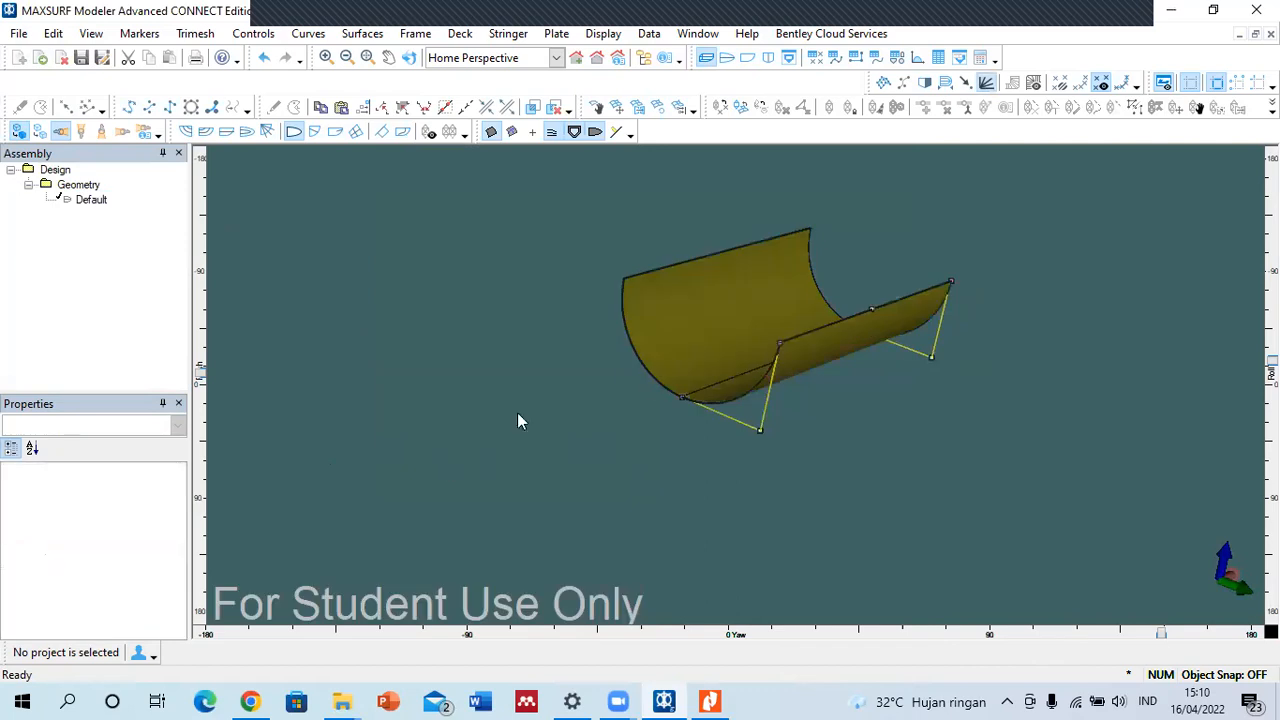
{"action": "left_click", "coordinate": [759, 429]}
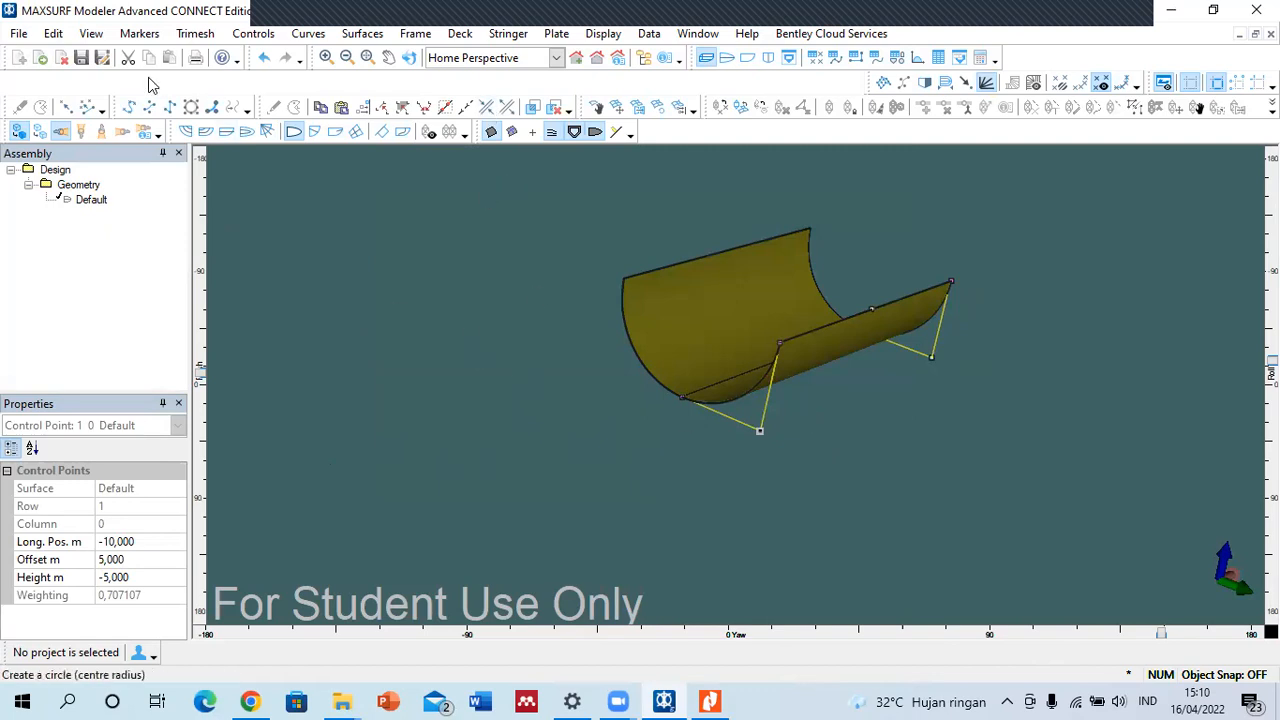
- Close the current design without saving its changes
{"action": "left_click", "coordinate": [61, 57]}
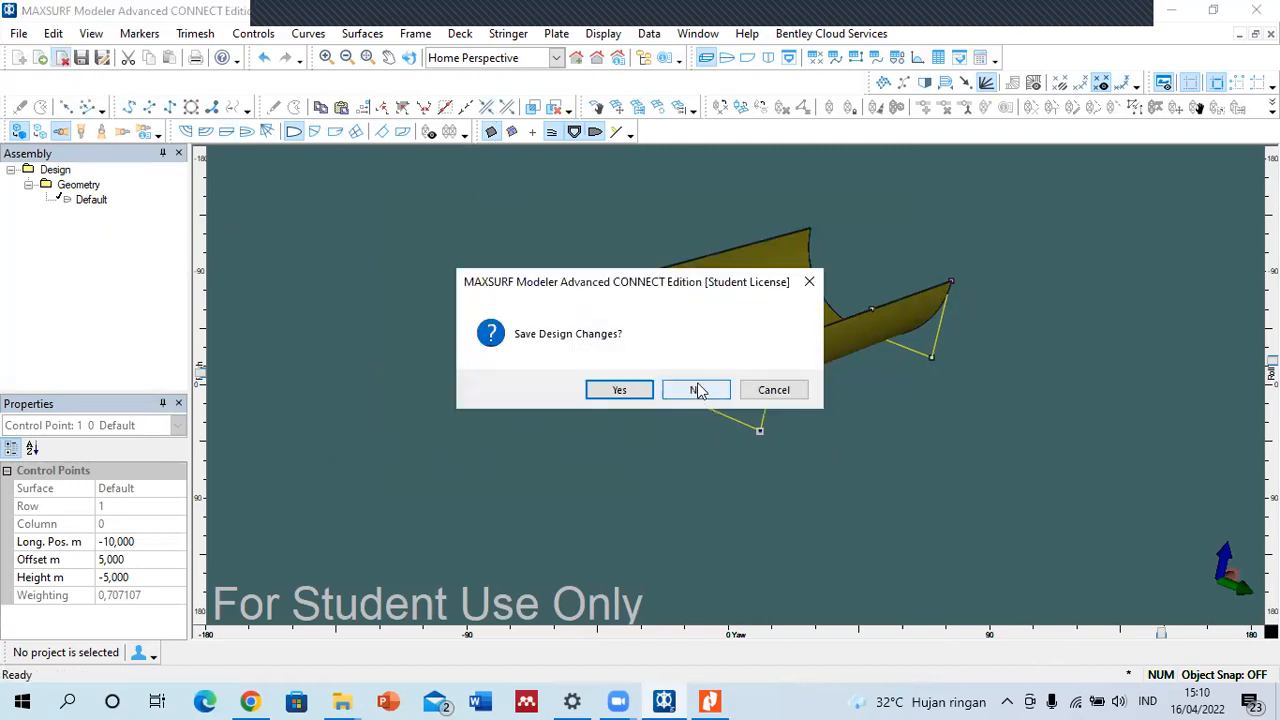
{"action": "left_click", "coordinate": [696, 390]}
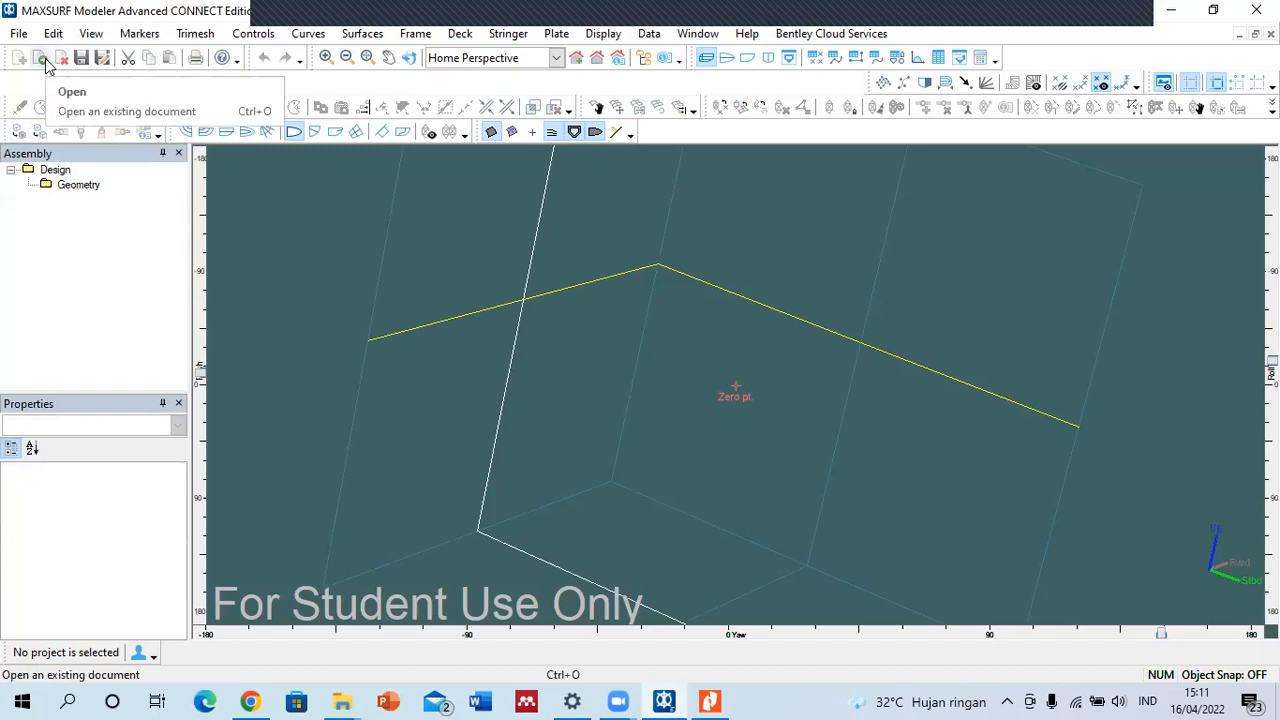
- Add a vertical cylinder shape 10 m long with both radii 5 m and 180-degree arcs, and render its surface
{"action": "left_click", "coordinate": [367, 39]}
{"action": "left_click", "coordinate": [362, 34]}
{"action": "mouse_move", "coordinate": [397, 60]}
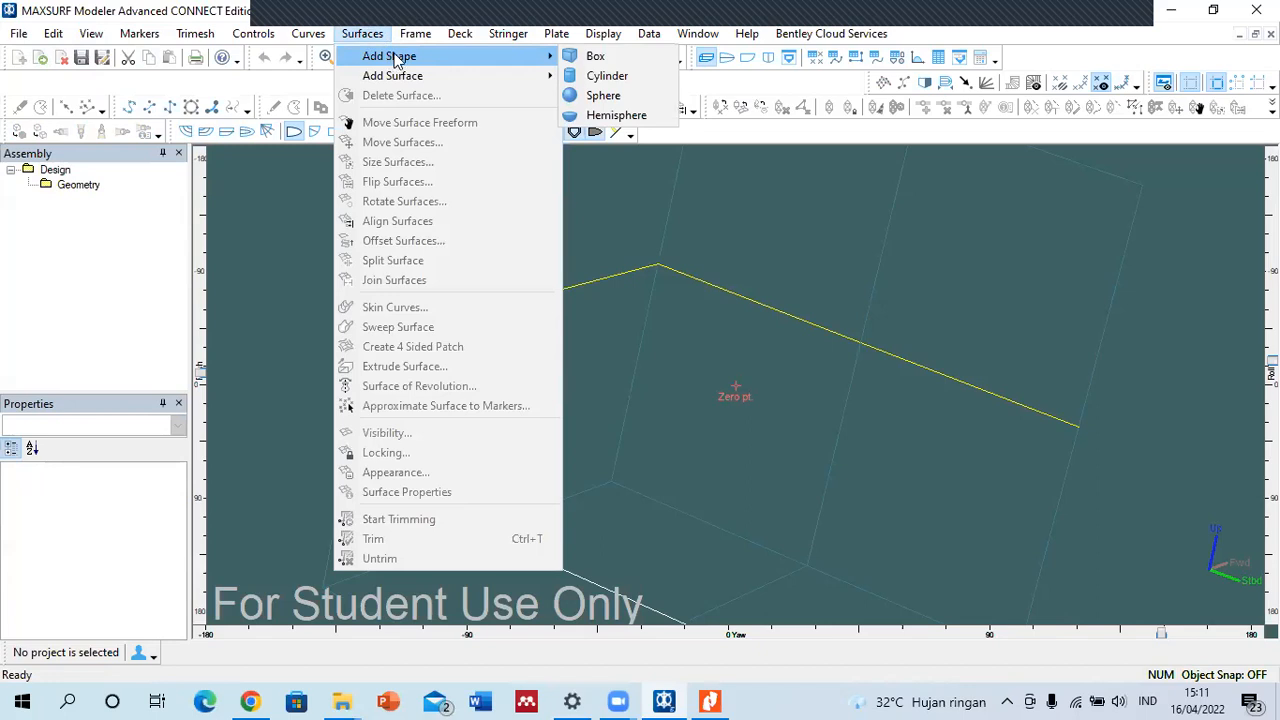
{"action": "mouse_move", "coordinate": [418, 40]}
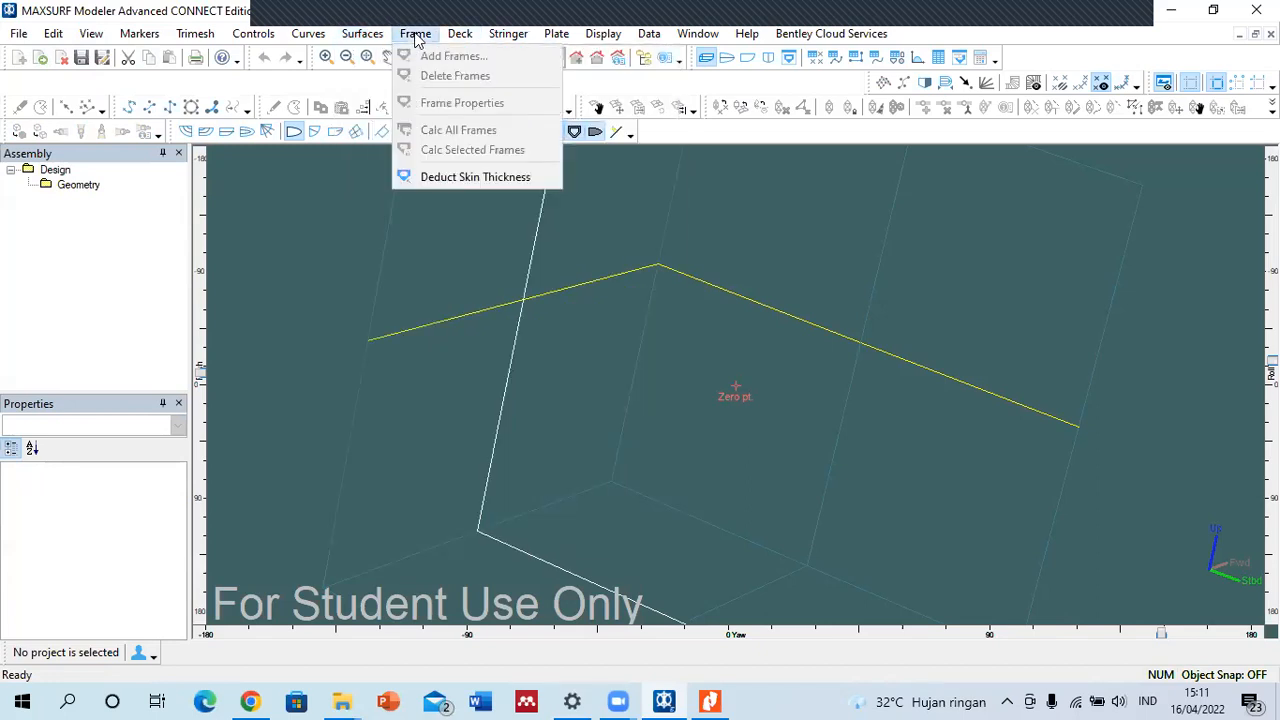
{"action": "mouse_move", "coordinate": [370, 40]}
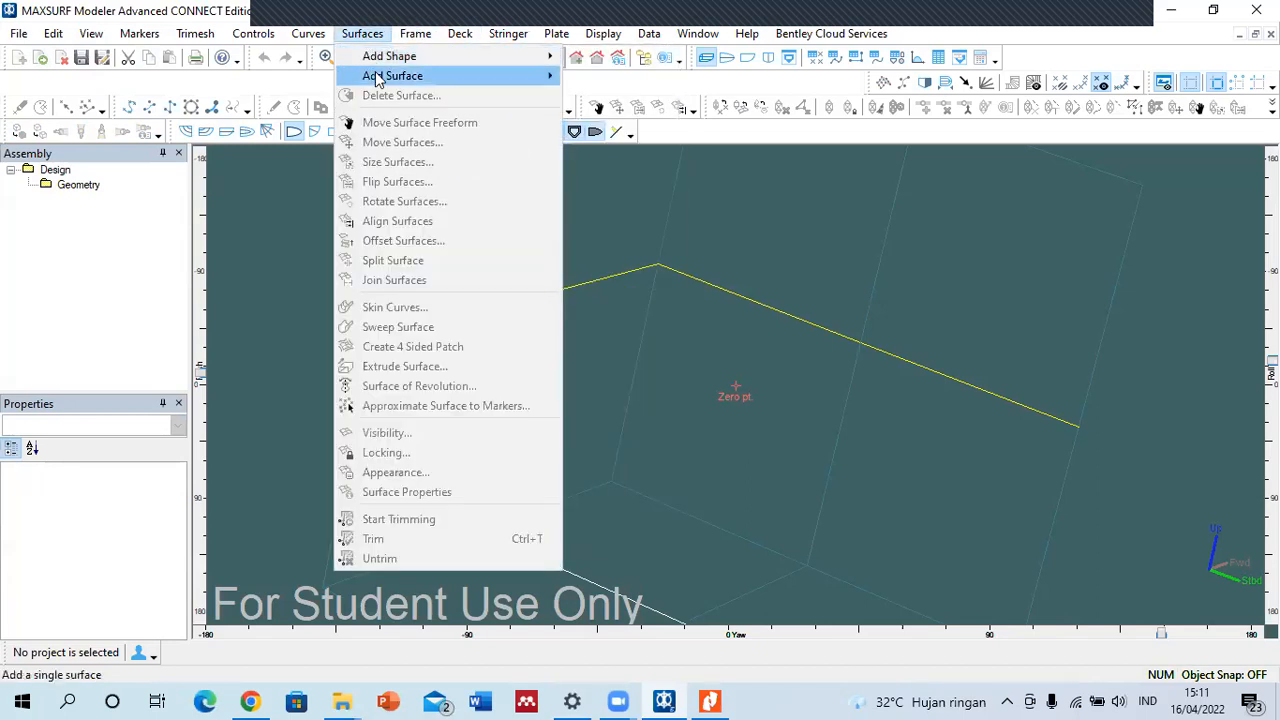
{"action": "mouse_move", "coordinate": [378, 80]}
{"action": "mouse_move", "coordinate": [445, 58]}
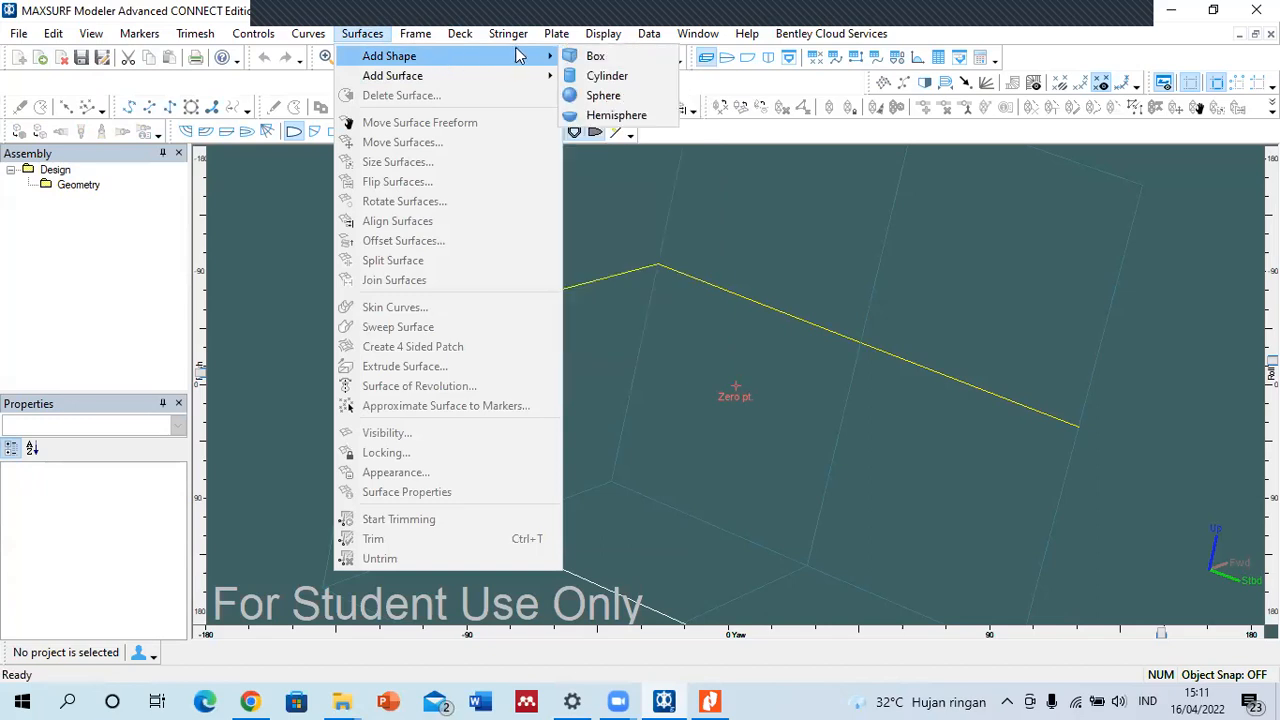
{"action": "left_click", "coordinate": [580, 87]}
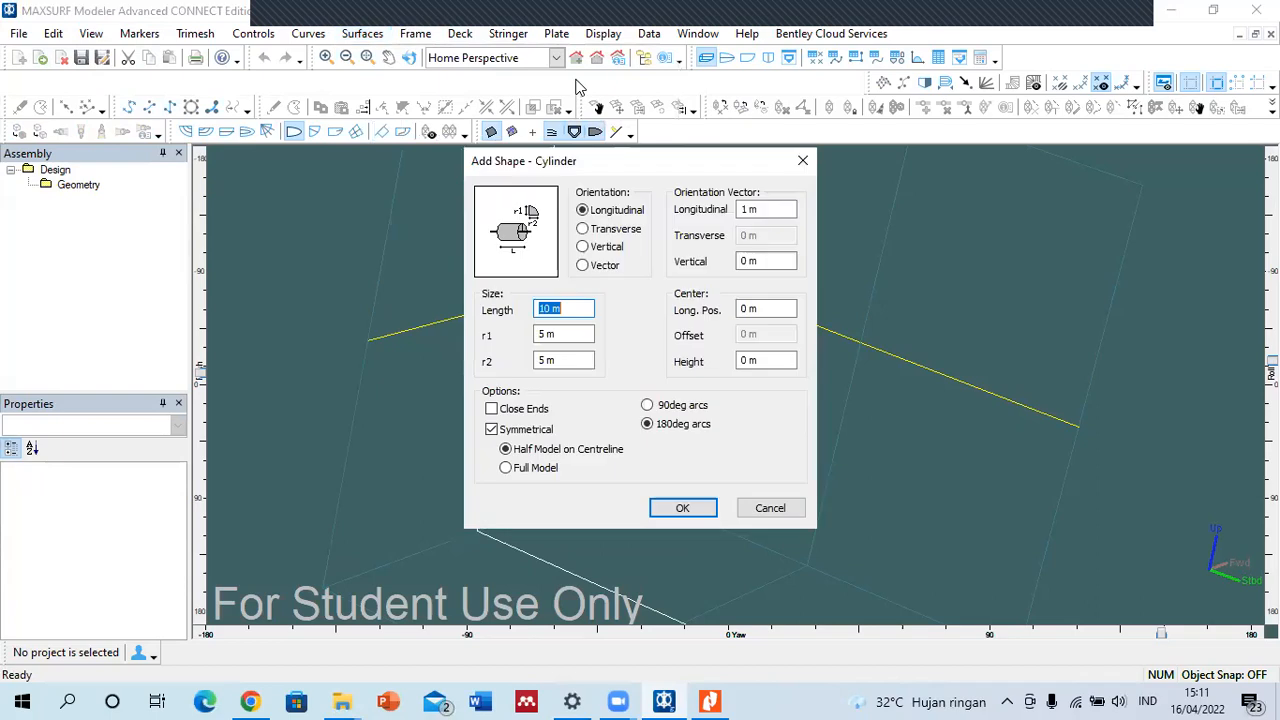
{"action": "left_click", "coordinate": [610, 248]}
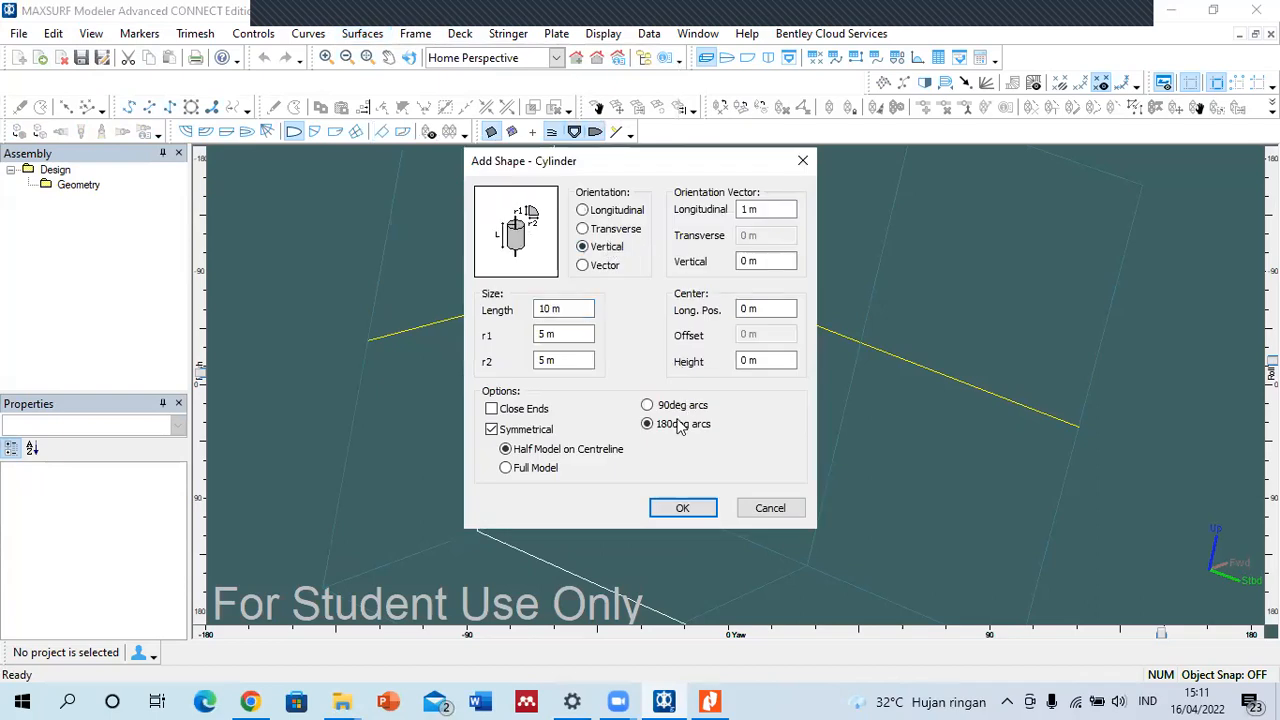
{"action": "left_click", "coordinate": [679, 510]}
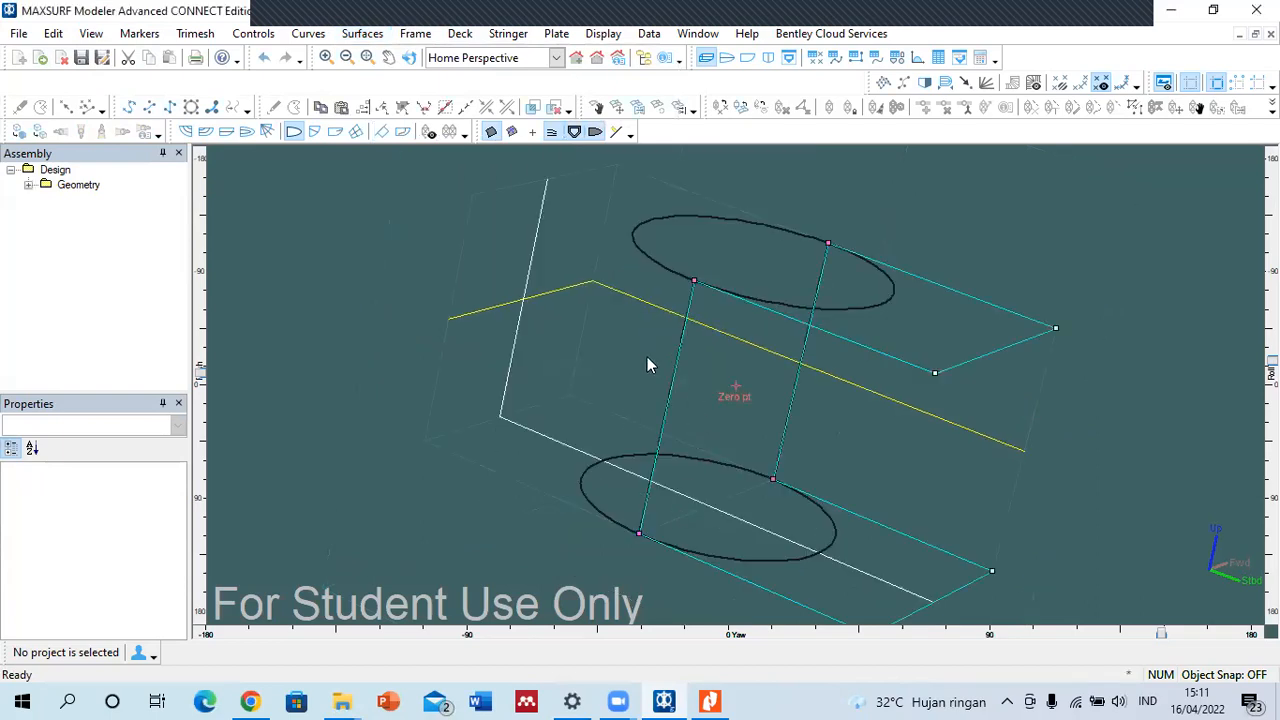
{"action": "left_click", "coordinate": [19, 131]}
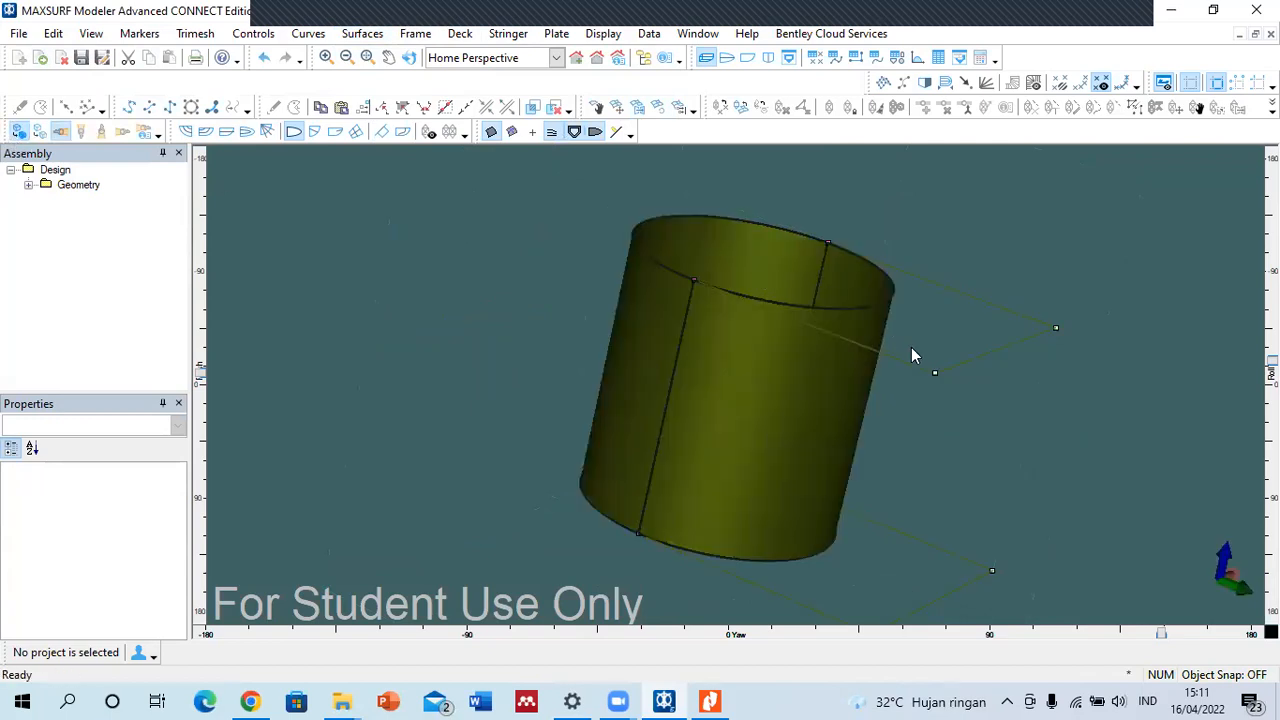
- Compare the weightings of the cylinder's upper centreline control point and the neighbouring outer control point
{"action": "left_click", "coordinate": [692, 278]}
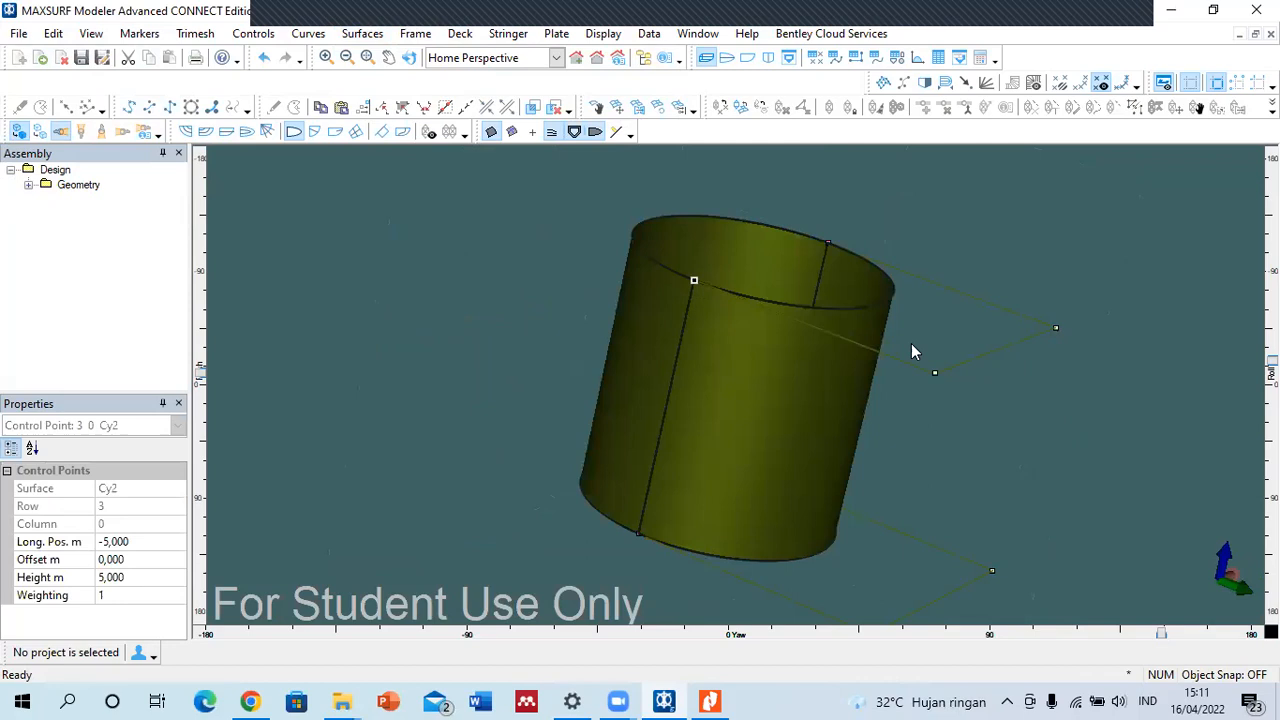
{"action": "left_click", "coordinate": [935, 379]}
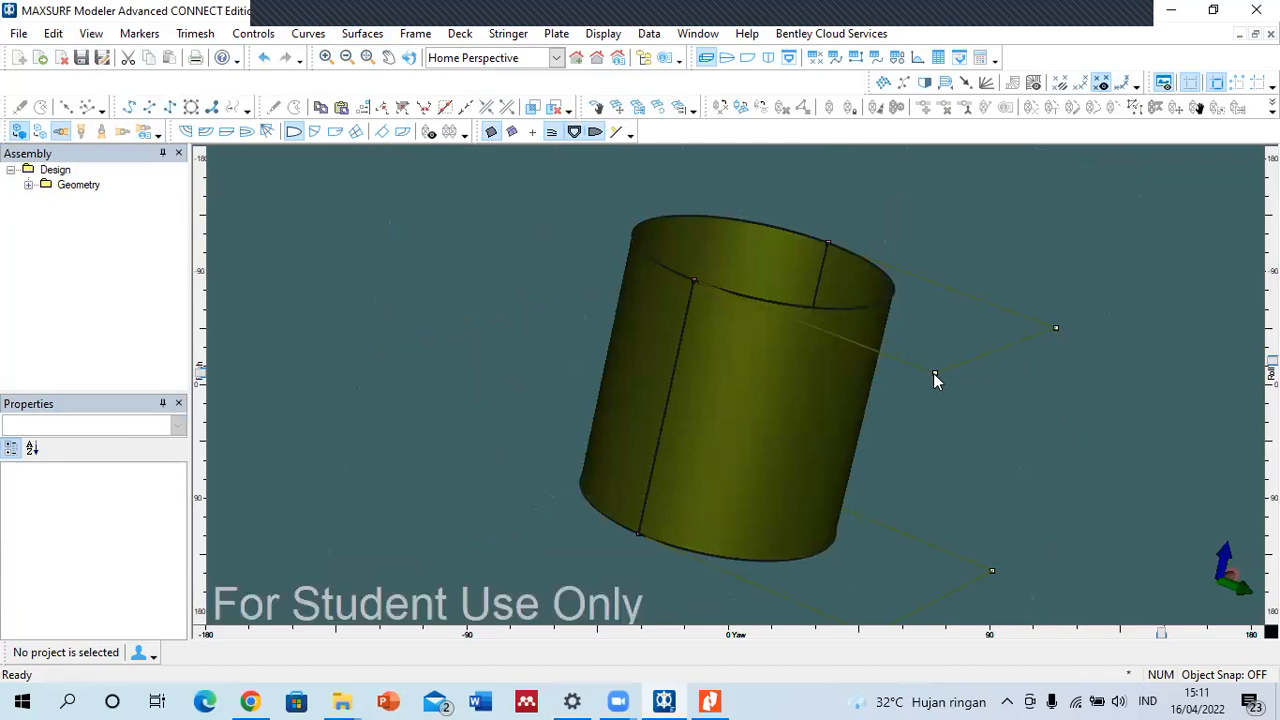
{"action": "left_click", "coordinate": [935, 376]}
- Inspect the cylinder's edge control points and the lower outer control point for their weightings
{"action": "left_click_drag", "start_coordinate": [1272, 361], "coordinate": [1272, 328]}
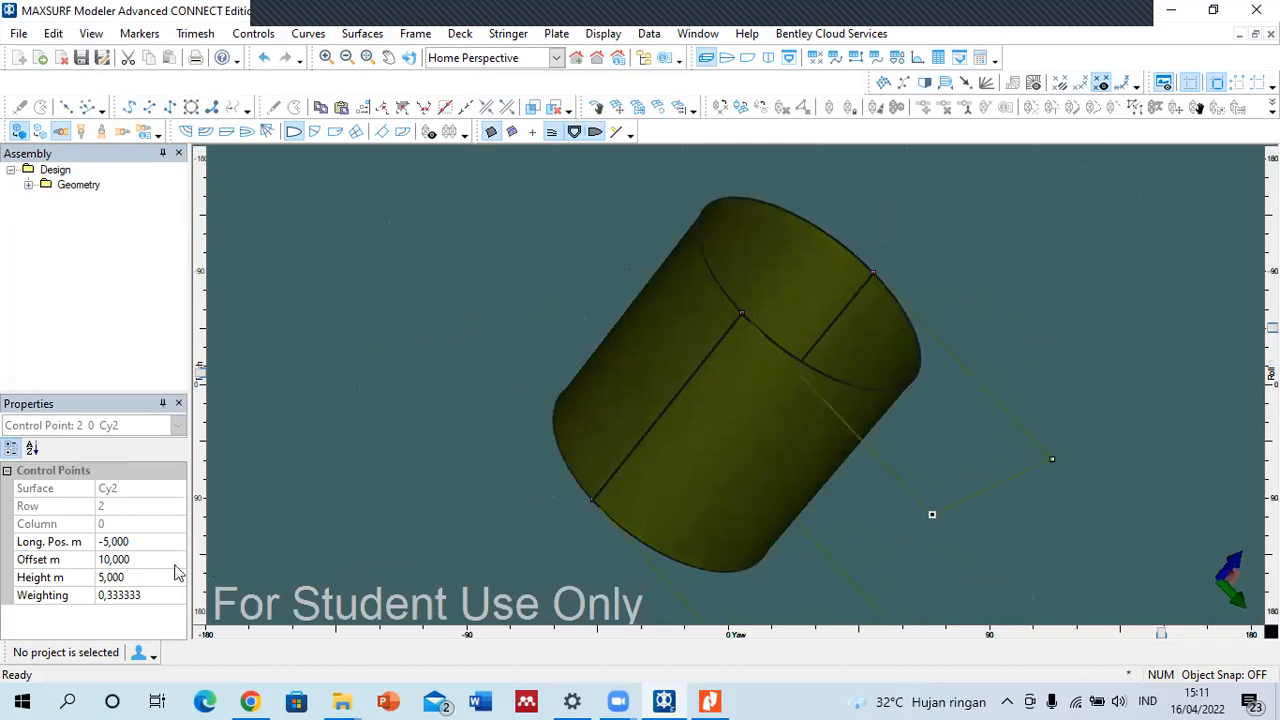
{"action": "scroll", "coordinate": [354, 380], "scroll_direction": "down", "scroll_amount": 2}
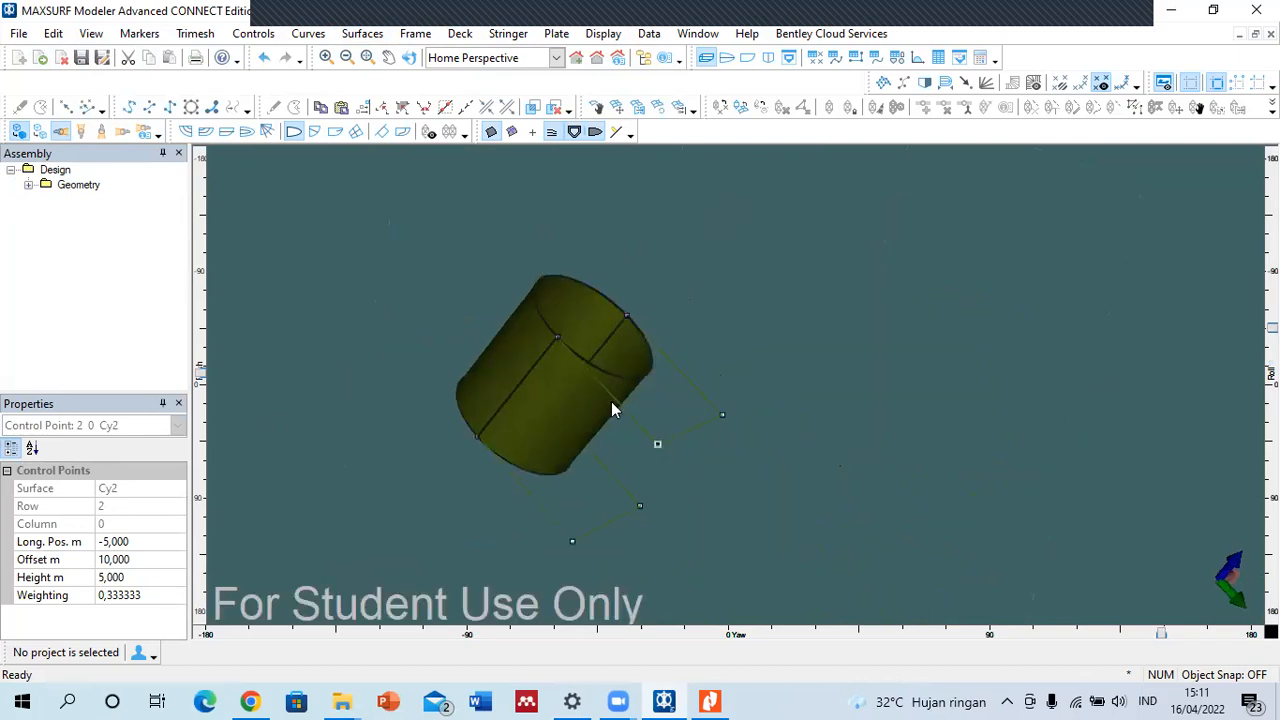
{"action": "left_click_drag", "start_coordinate": [1152, 634], "coordinate": [1091, 634]}
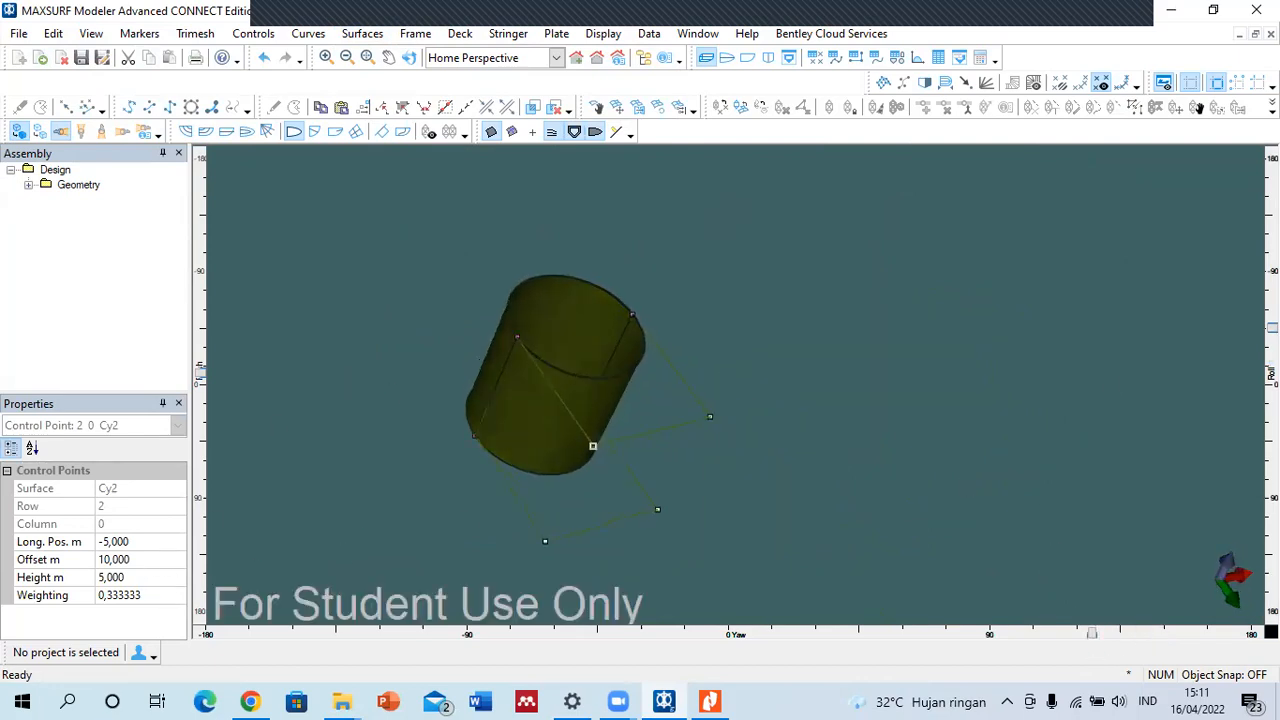
{"action": "middle_click_drag", "start_coordinate": [1005, 444], "coordinate": [1005, 387]}
{"action": "left_click", "coordinate": [684, 394]}
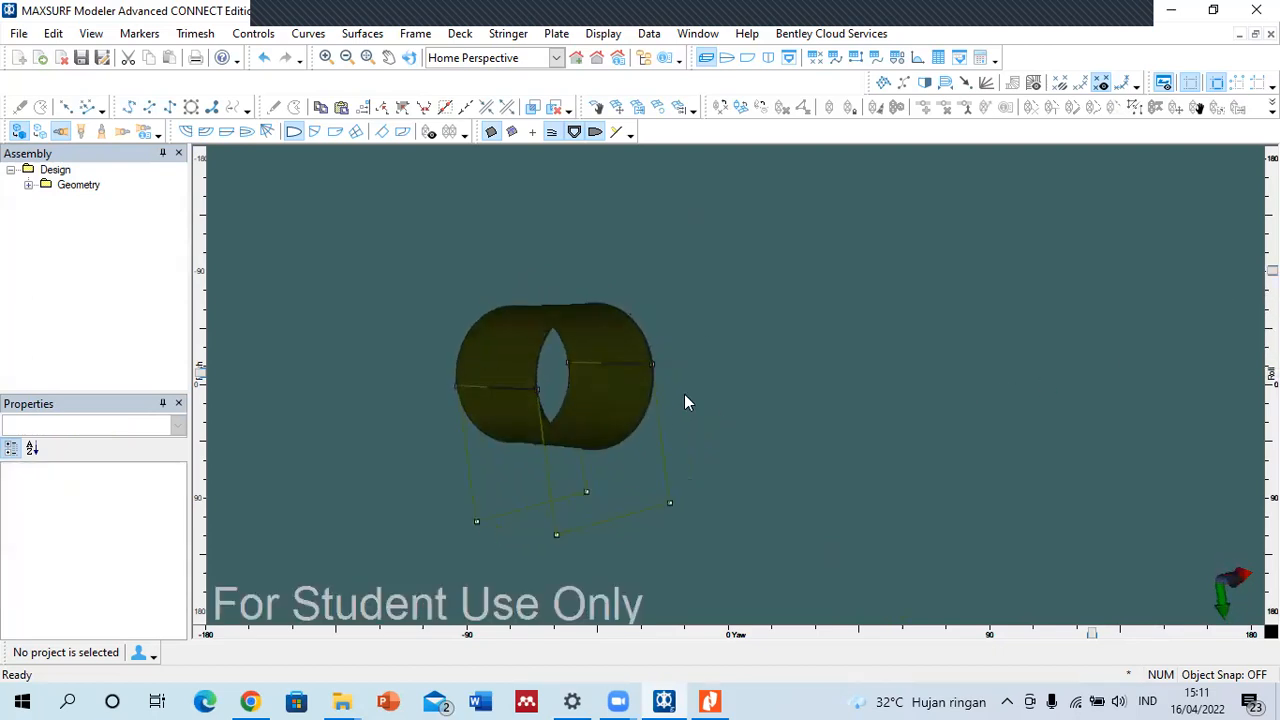
{"action": "left_click", "coordinate": [655, 365]}
{"action": "left_click", "coordinate": [460, 393]}
{"action": "left_click", "coordinate": [457, 386]}
{"action": "left_click", "coordinate": [559, 413]}
{"action": "left_click", "coordinate": [477, 522]}
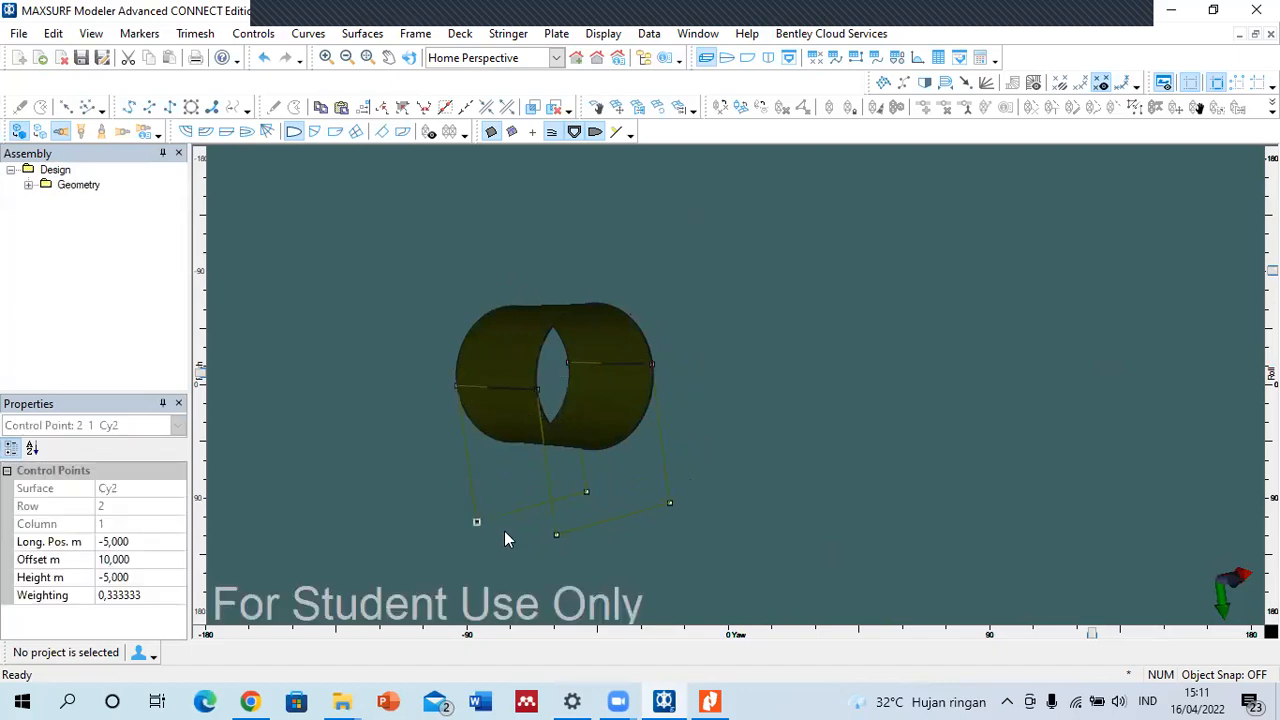
{"action": "left_click", "coordinate": [627, 533]}
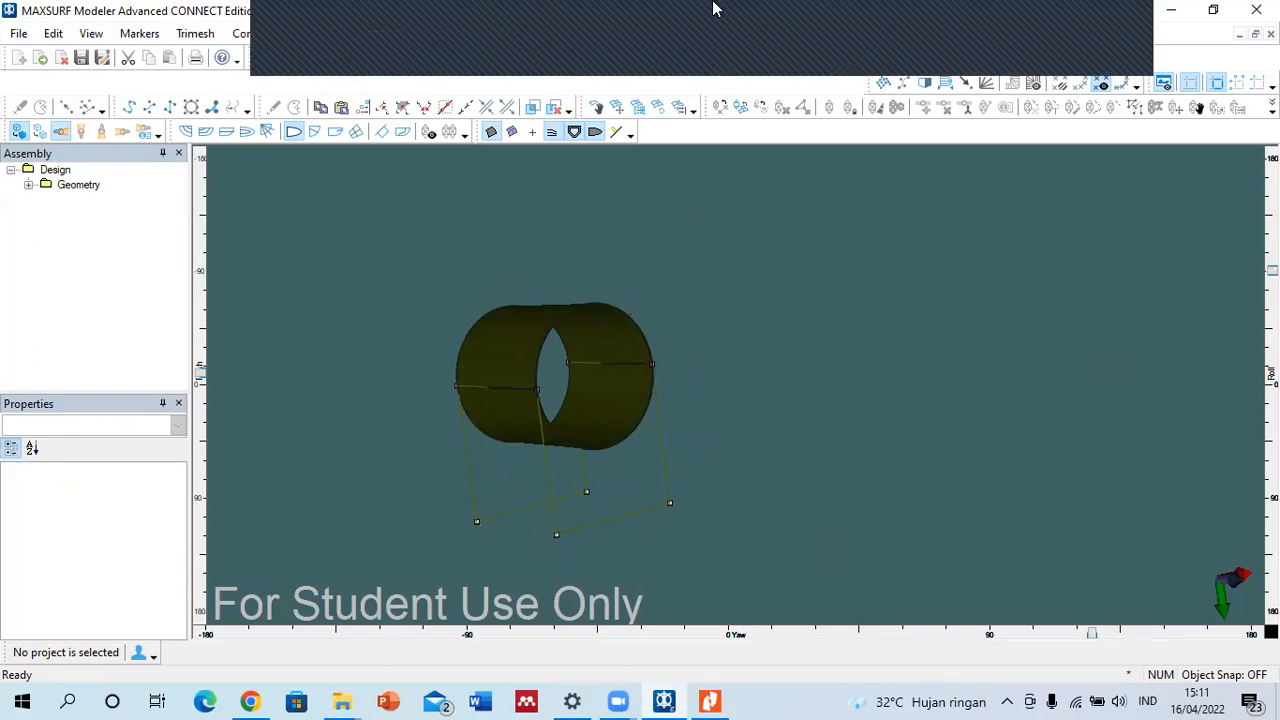
- Set the weighting of the cylinder's four outer control points to 1 and dismiss the project association dialog
{"action": "left_click", "coordinate": [557, 534]}
{"action": "left_click_drag", "start_coordinate": [662, 495], "coordinate": [674, 522]}
{"action": "left_click_drag", "start_coordinate": [581, 476], "coordinate": [596, 504], "text": "shift"}
{"action": "left_click_drag", "start_coordinate": [463, 497], "coordinate": [502, 538], "text": "shift"}
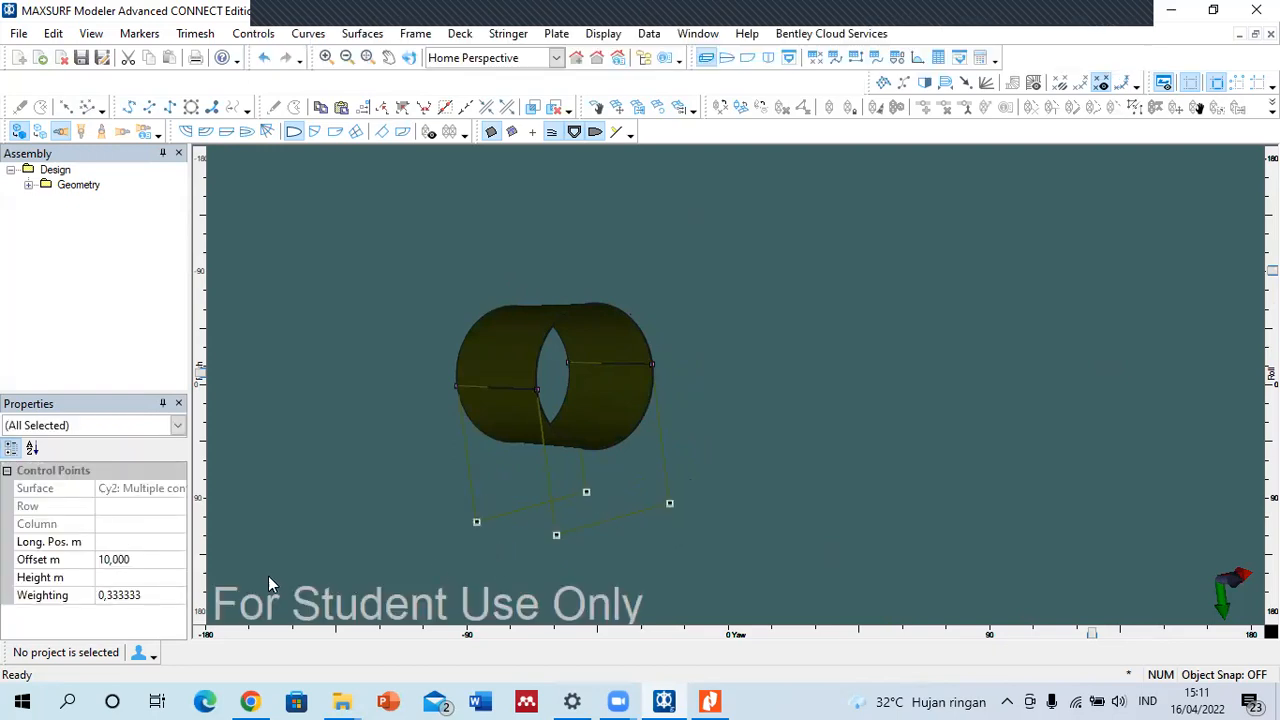
{"action": "left_click", "coordinate": [12, 596]}
{"action": "type", "text": "1"}
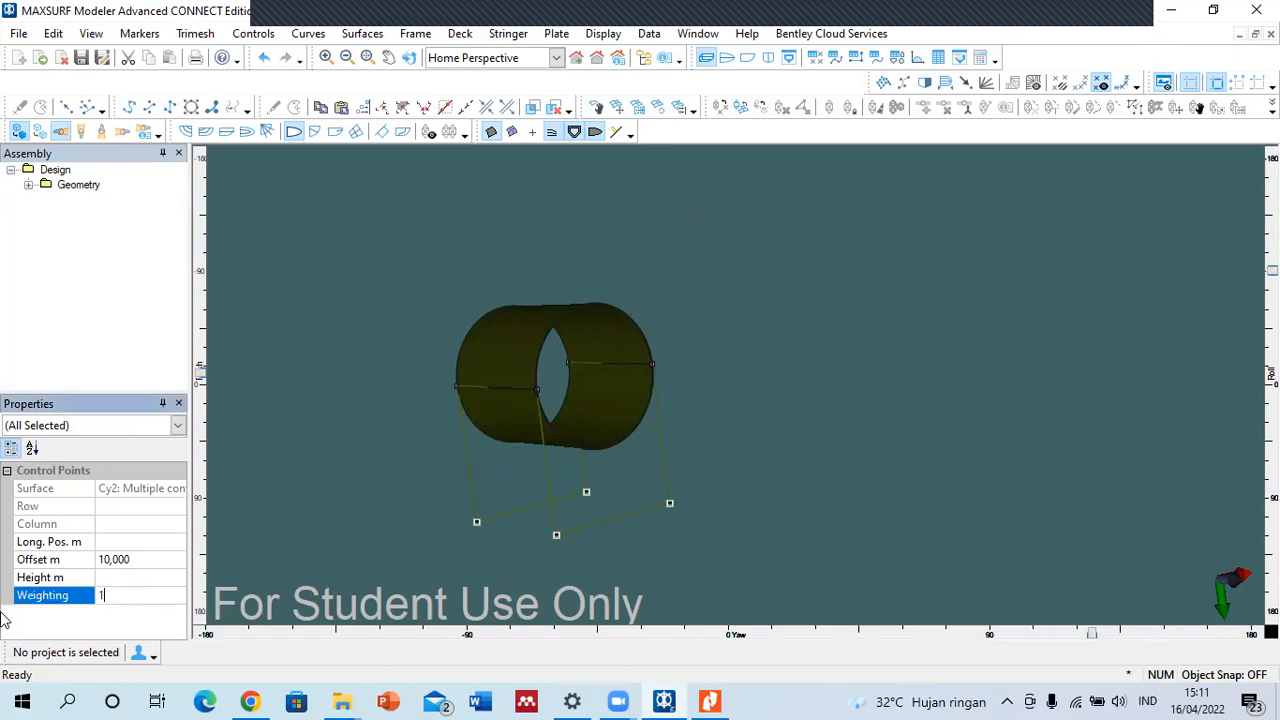
{"action": "key", "text": "Return"}
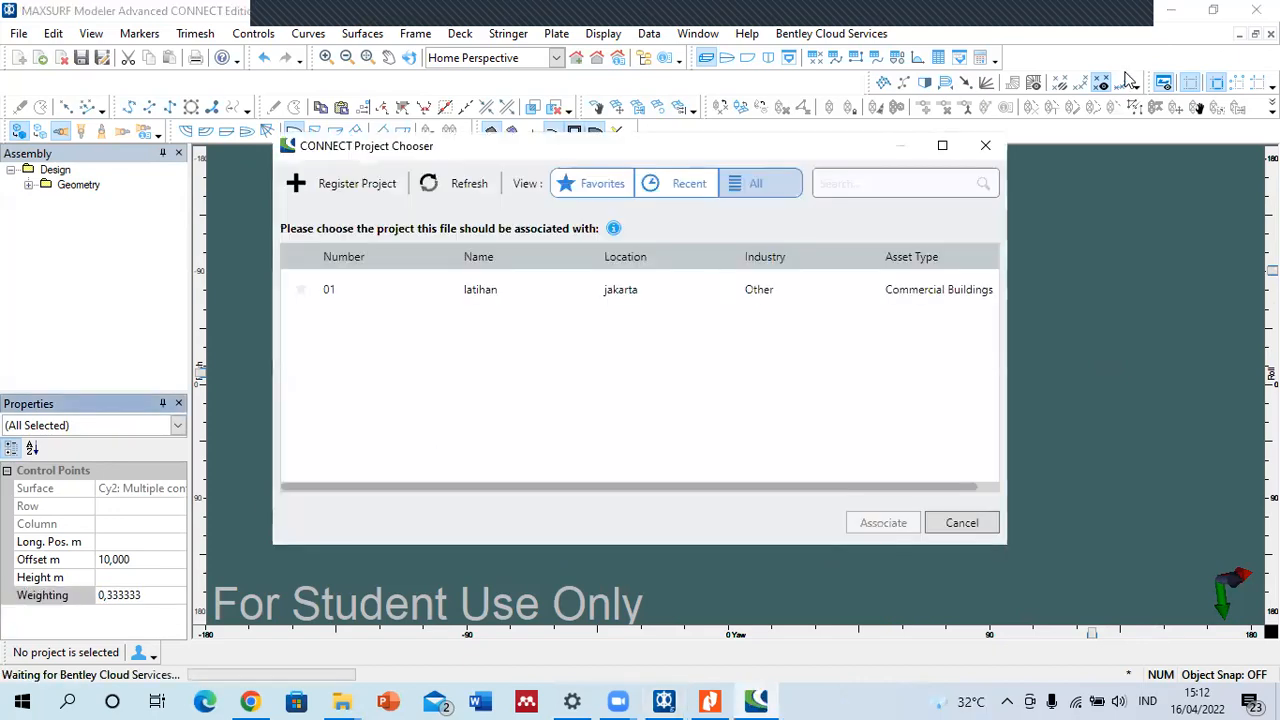
{"action": "left_click", "coordinate": [986, 146]}
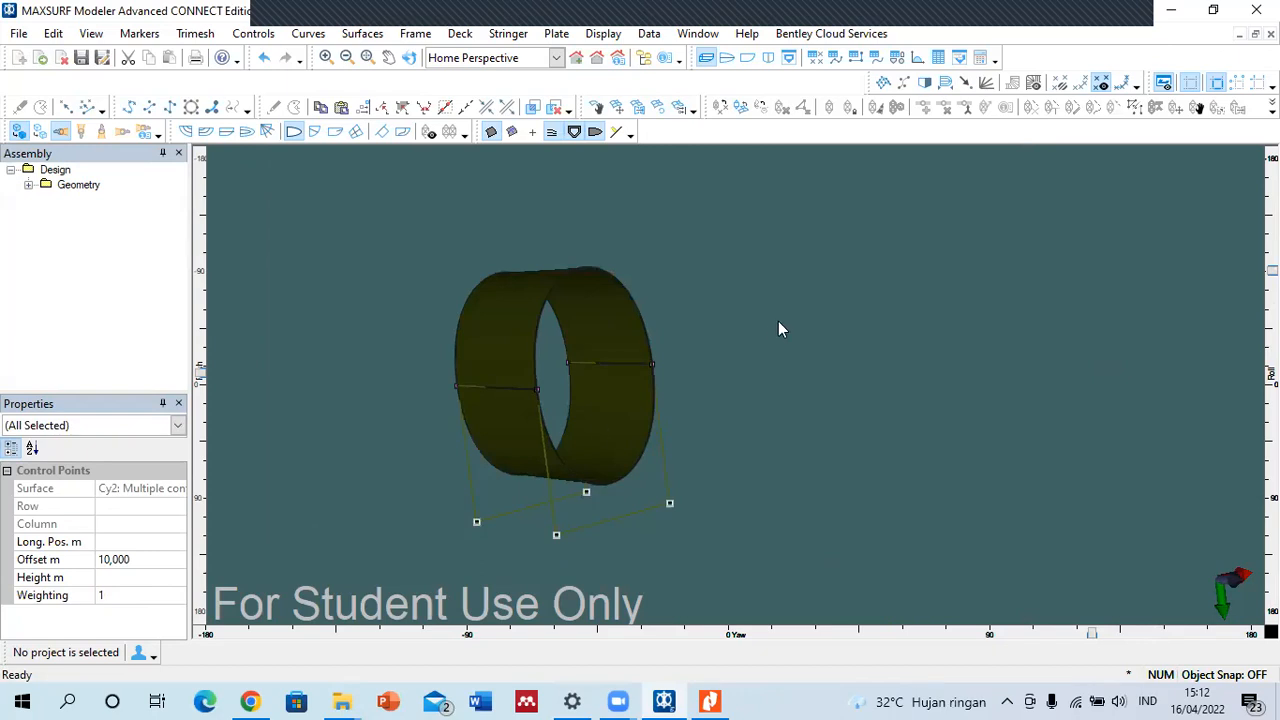
{"action": "left_click_drag", "start_coordinate": [1089, 634], "coordinate": [1024, 632]}
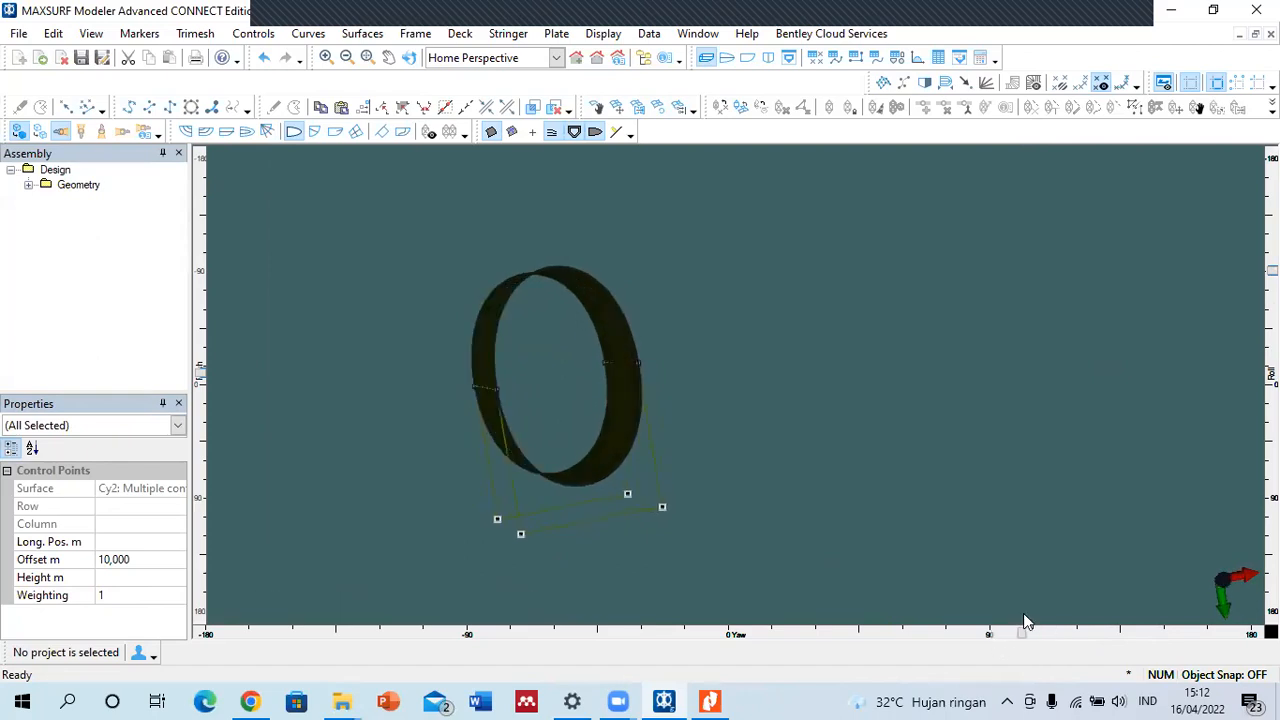
{"action": "left_click", "coordinate": [358, 36]}
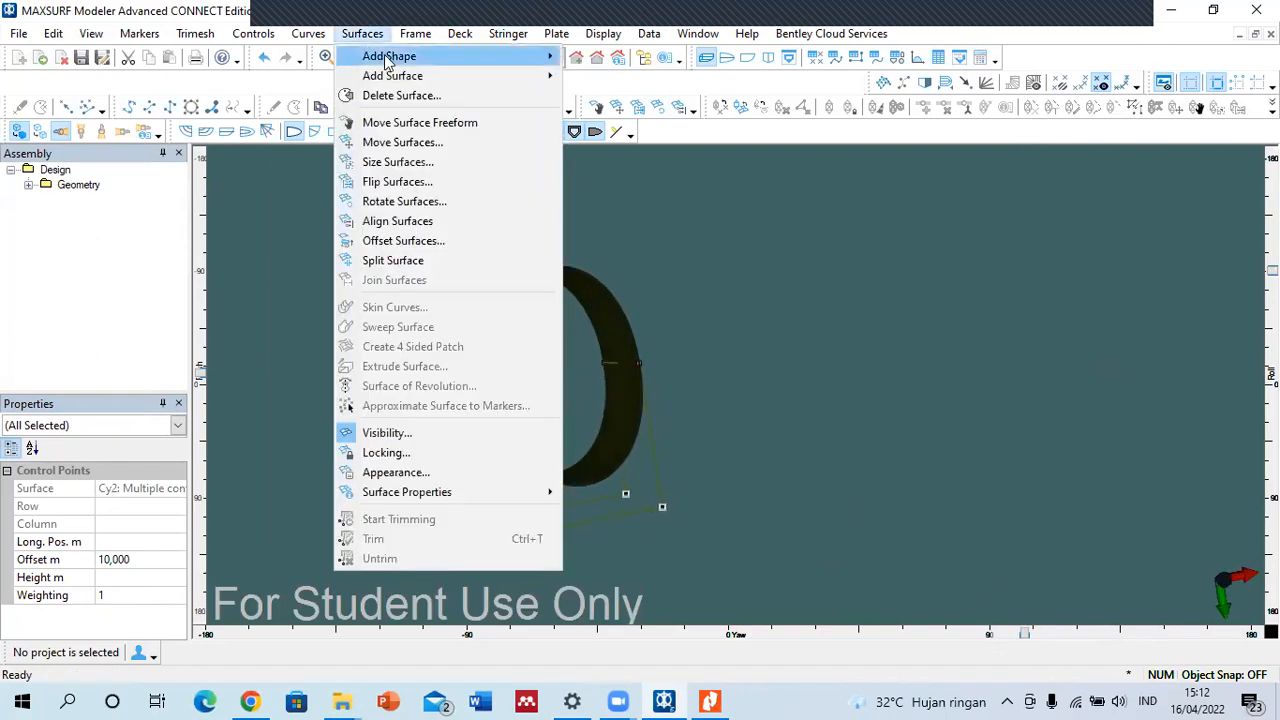
{"action": "left_click", "coordinate": [917, 303]}
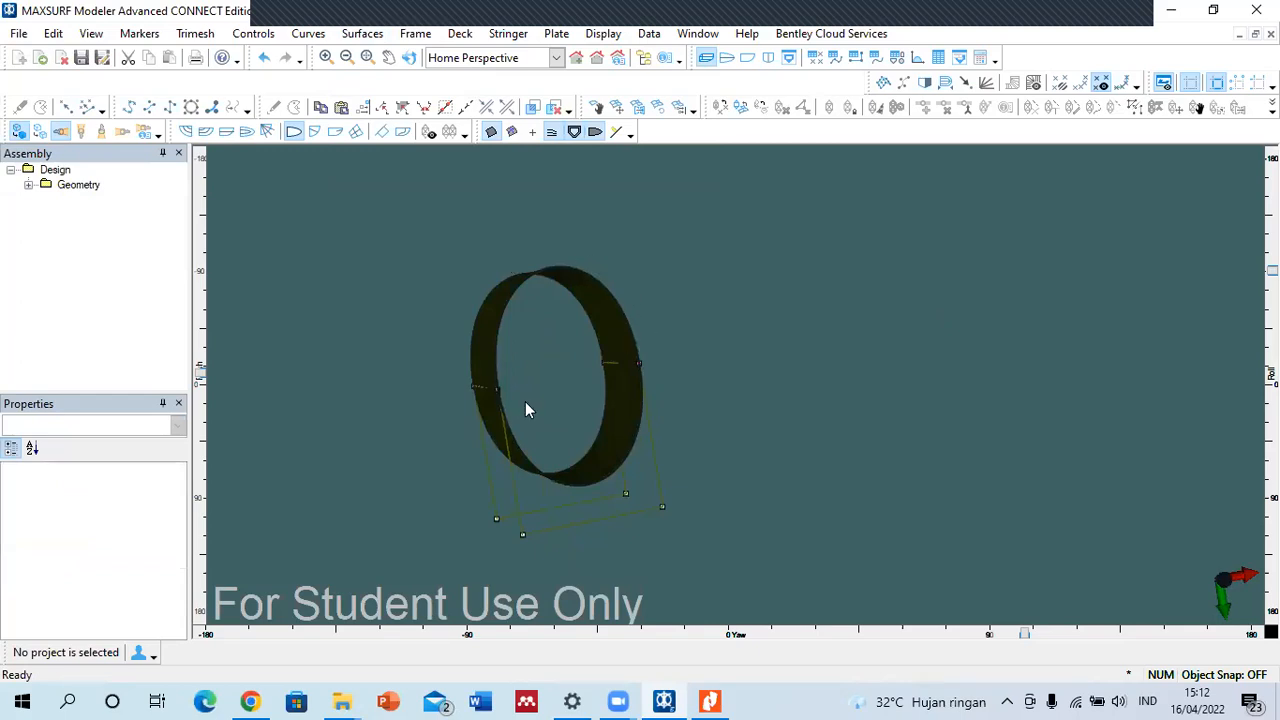
- Set the weighting of the cylinder's four outer control points to 0.333
{"action": "scroll", "coordinate": [512, 293], "scroll_direction": "down", "scroll_amount": 2}
{"action": "scroll", "coordinate": [529, 499], "scroll_direction": "up", "scroll_amount": 1}
{"action": "scroll", "coordinate": [529, 507], "scroll_direction": "up", "scroll_amount": 1}
{"action": "left_click_drag", "start_coordinate": [471, 443], "coordinate": [557, 523]}
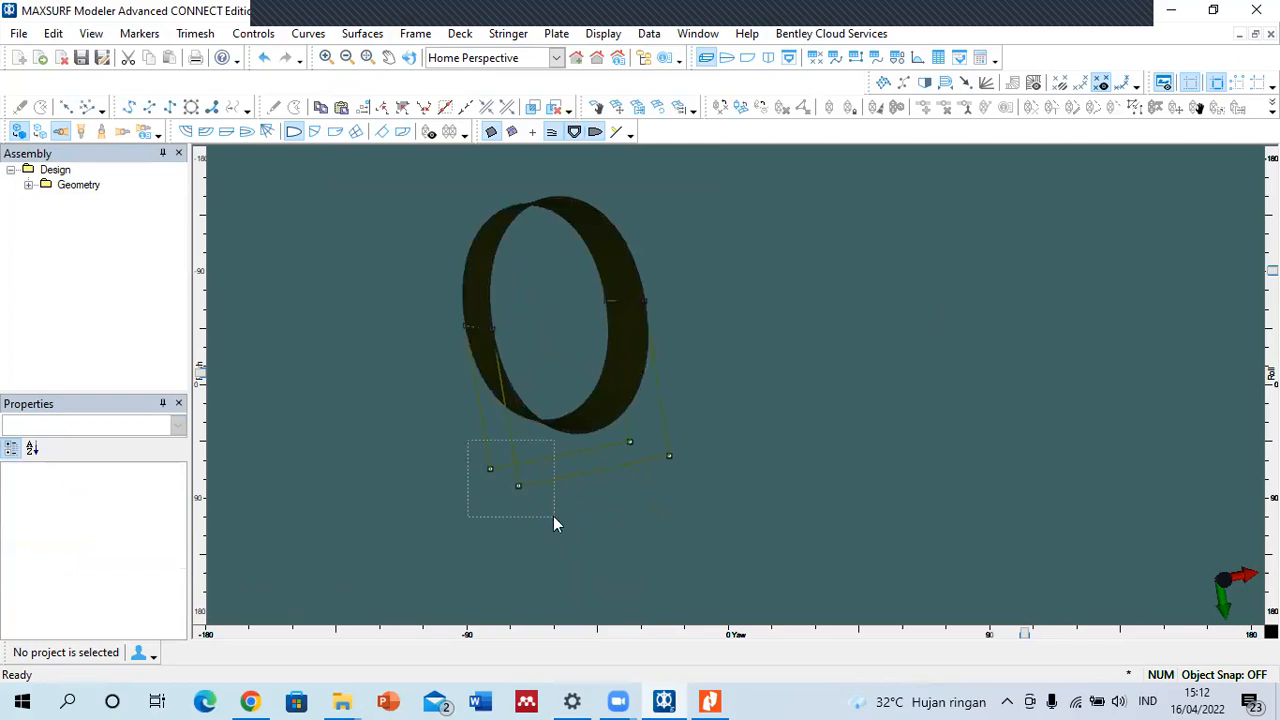
{"action": "left_click_drag", "start_coordinate": [612, 418], "coordinate": [720, 476]}
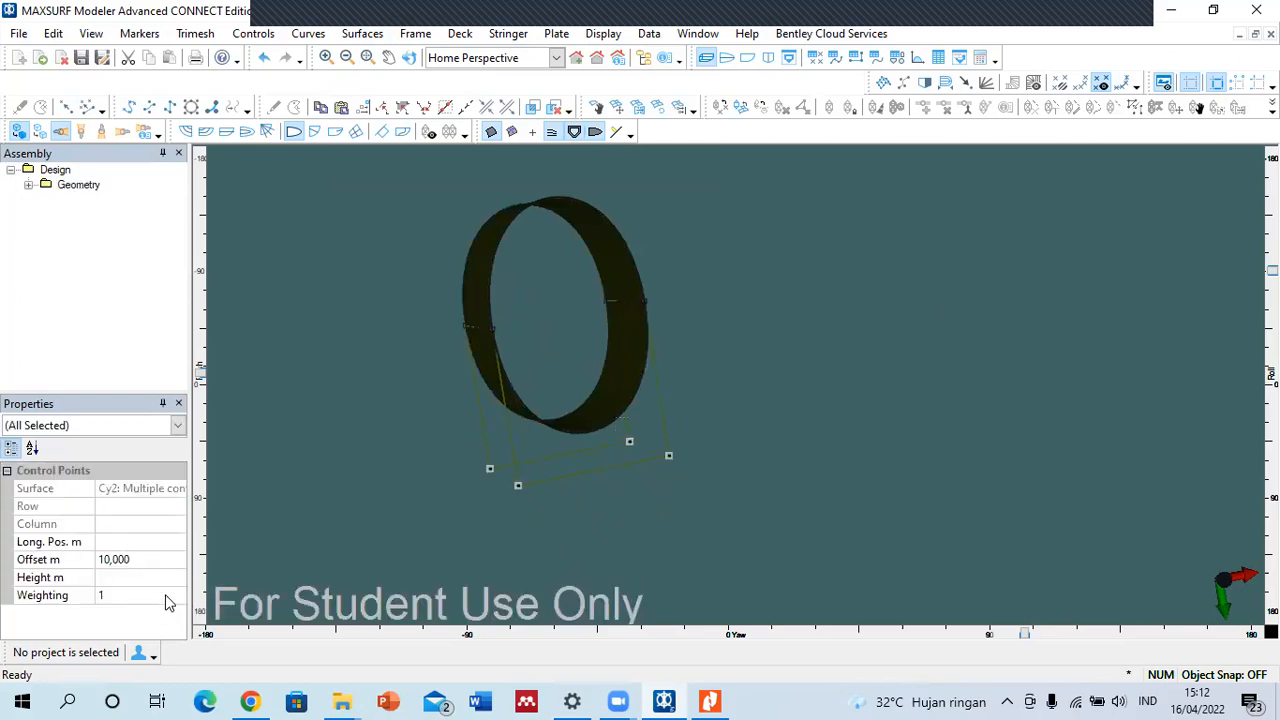
{"action": "left_click", "coordinate": [167, 594]}
{"action": "type", "text": "0.333"}
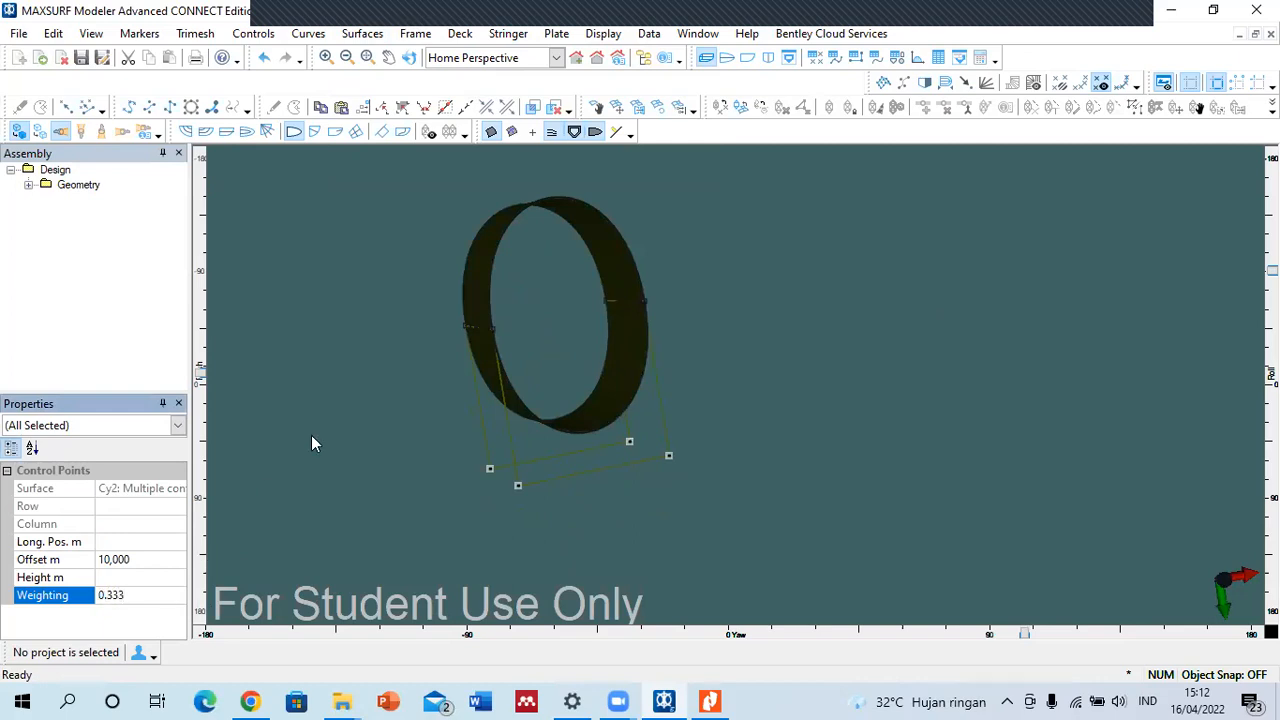
{"action": "left_click", "coordinate": [345, 405]}
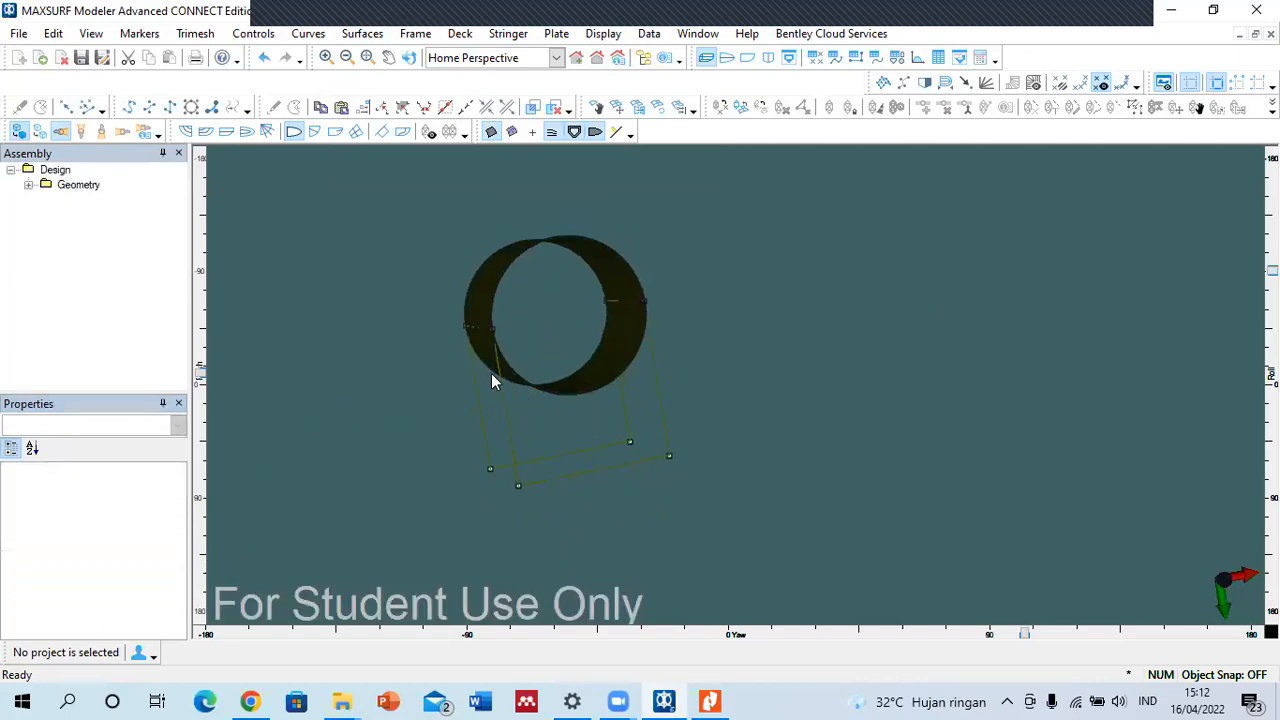
- Set the weighting of the cylinder's four outer control points to 2
{"action": "left_click_drag", "start_coordinate": [449, 434], "coordinate": [531, 517]}
{"action": "left_click_drag", "start_coordinate": [603, 429], "coordinate": [700, 506], "text": "shift"}
{"action": "left_click", "coordinate": [140, 595]}
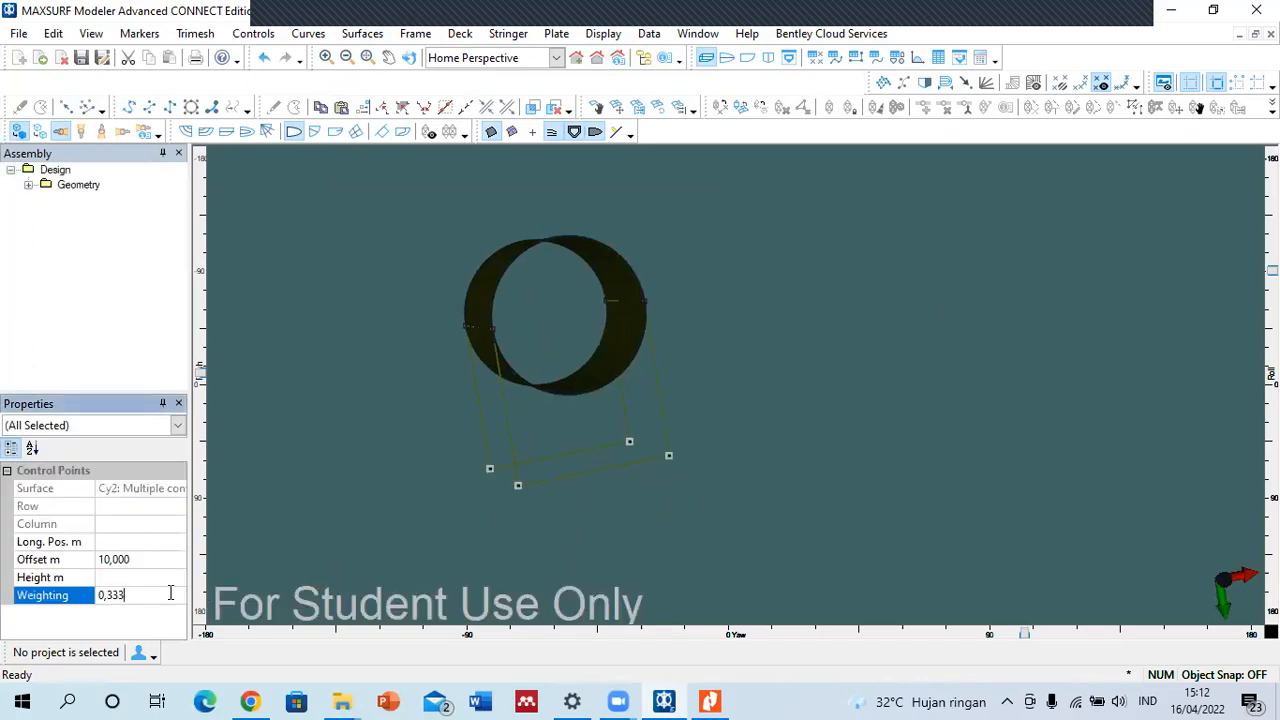
{"action": "type", "text": "2"}
{"action": "key", "text": "Return"}
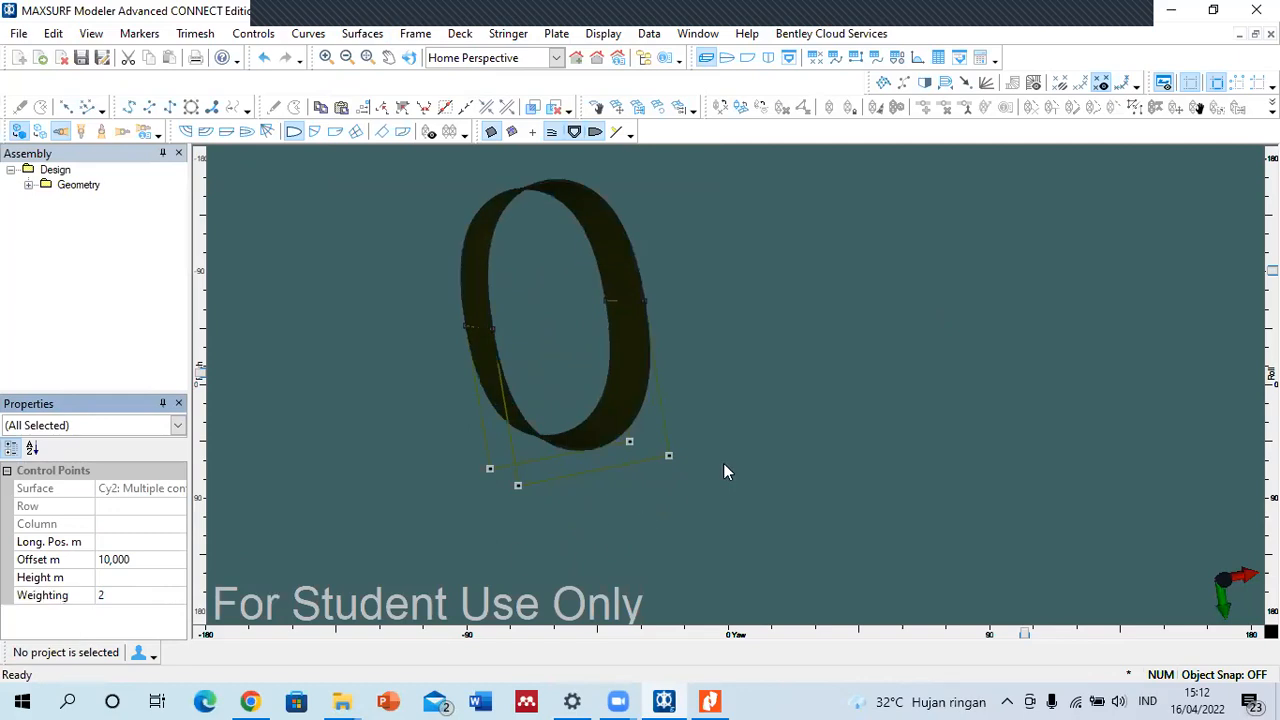
- Deselect the cylinder's control points and close the cylinder design without saving the changes
{"action": "left_click", "coordinate": [375, 561]}
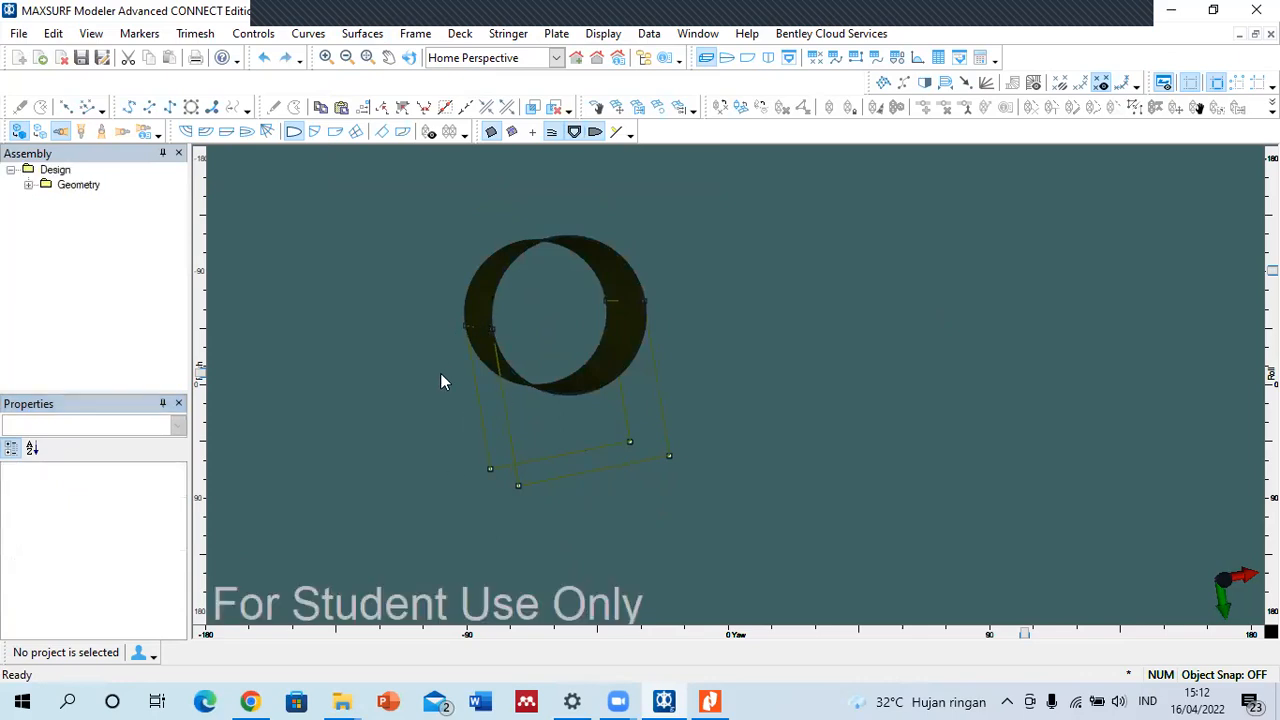
{"action": "left_click", "coordinate": [61, 62]}
{"action": "left_click", "coordinate": [694, 389]}
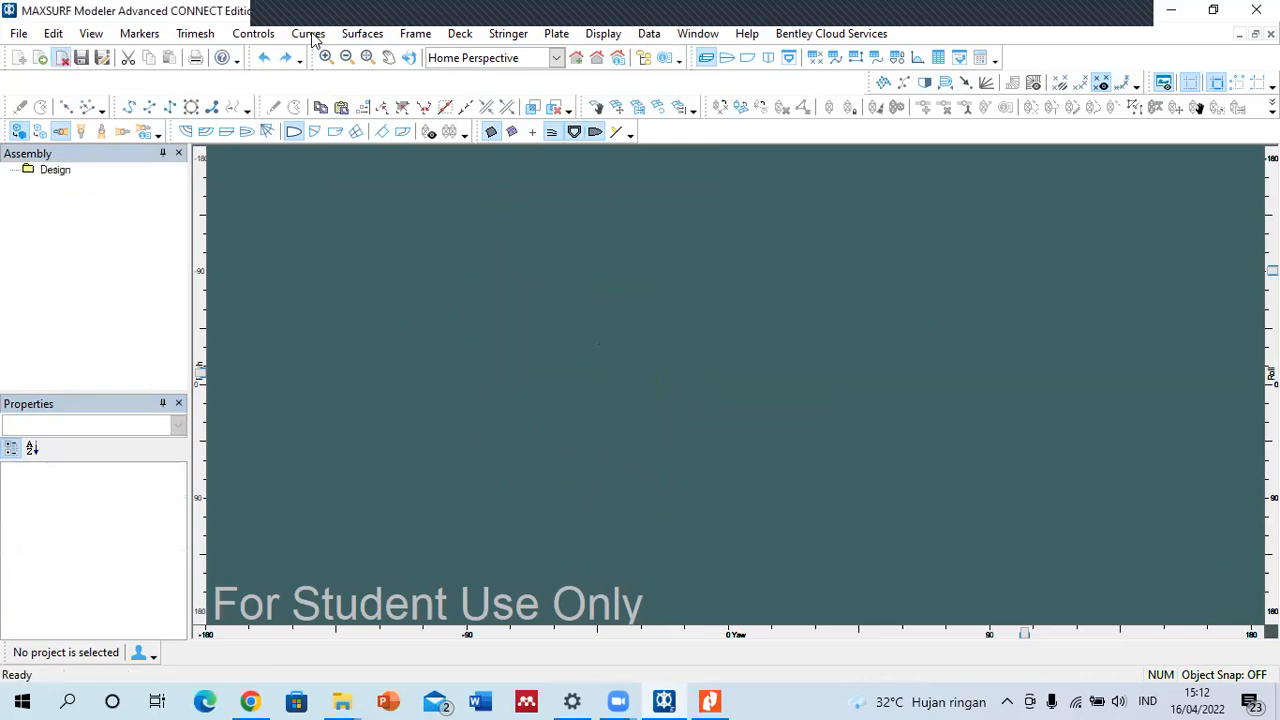
- Add a hemisphere shape with vertical orientation and a 5 m radius, dismiss the project association dialog and turn on surface rendering
{"action": "left_click", "coordinate": [362, 33]}
{"action": "mouse_move", "coordinate": [490, 74]}
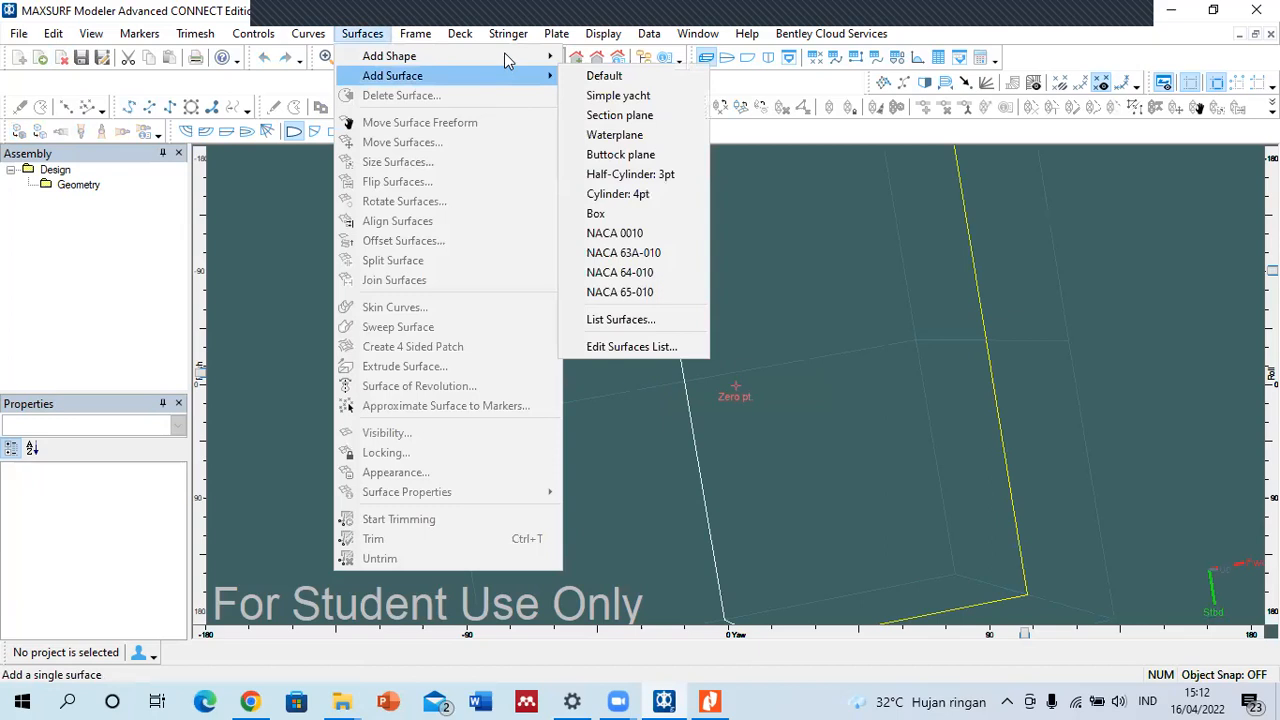
{"action": "left_click", "coordinate": [612, 115]}
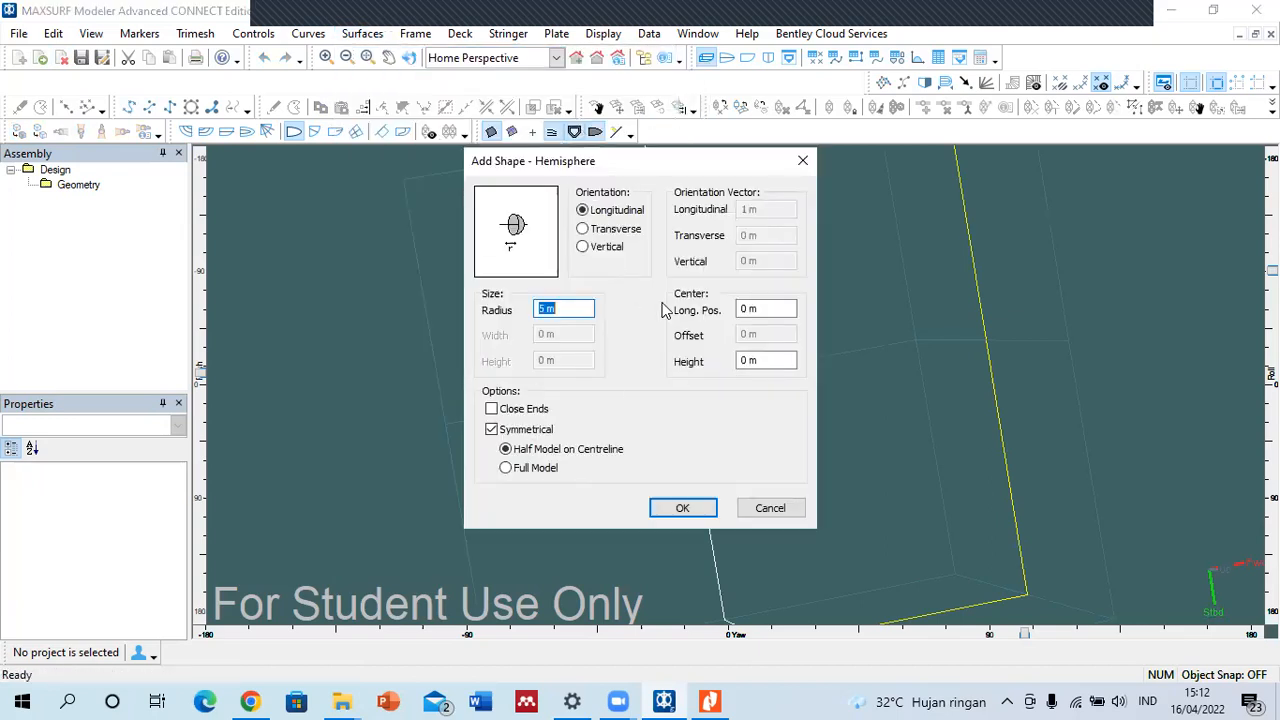
{"action": "left_click", "coordinate": [584, 246]}
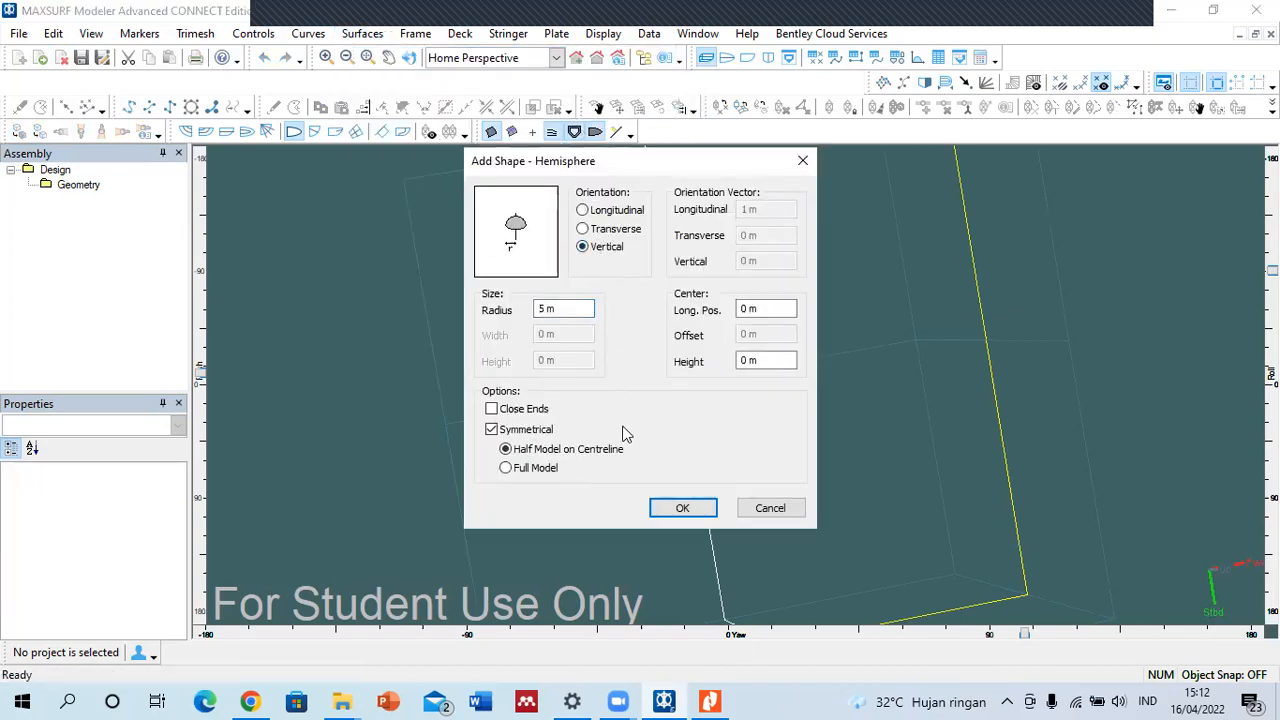
{"action": "left_click", "coordinate": [668, 506]}
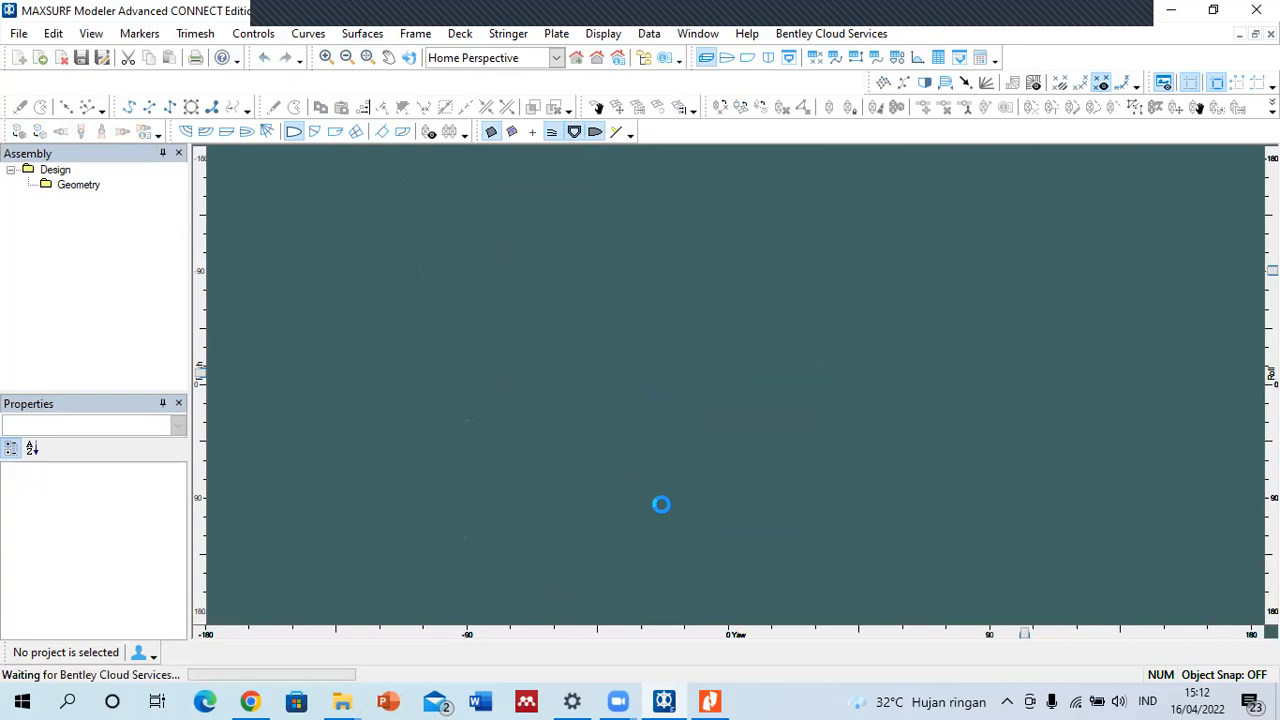
{"action": "left_click", "coordinate": [950, 520]}
{"action": "left_click", "coordinate": [19, 131]}
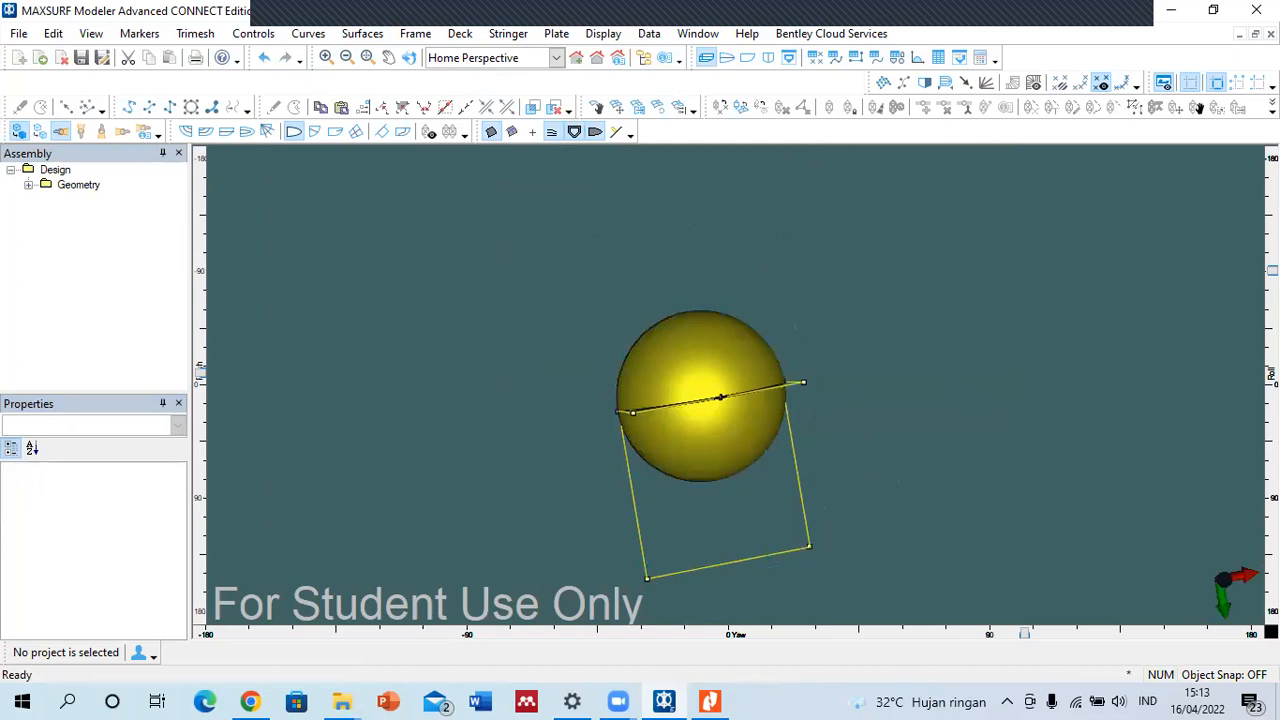
- View the hemisphere from the side and check its surface type in the surface properties without changing anything
{"action": "mouse_move", "coordinate": [1272, 271]}
{"action": "left_mouse_down"}
{"action": "mouse_move", "coordinate": [1265, 370]}
{"action": "mouse_move", "coordinate": [1250, 380]}
{"action": "mouse_move", "coordinate": [1212, 364]}
{"action": "left_mouse_up"}
{"action": "left_click", "coordinate": [755, 440]}
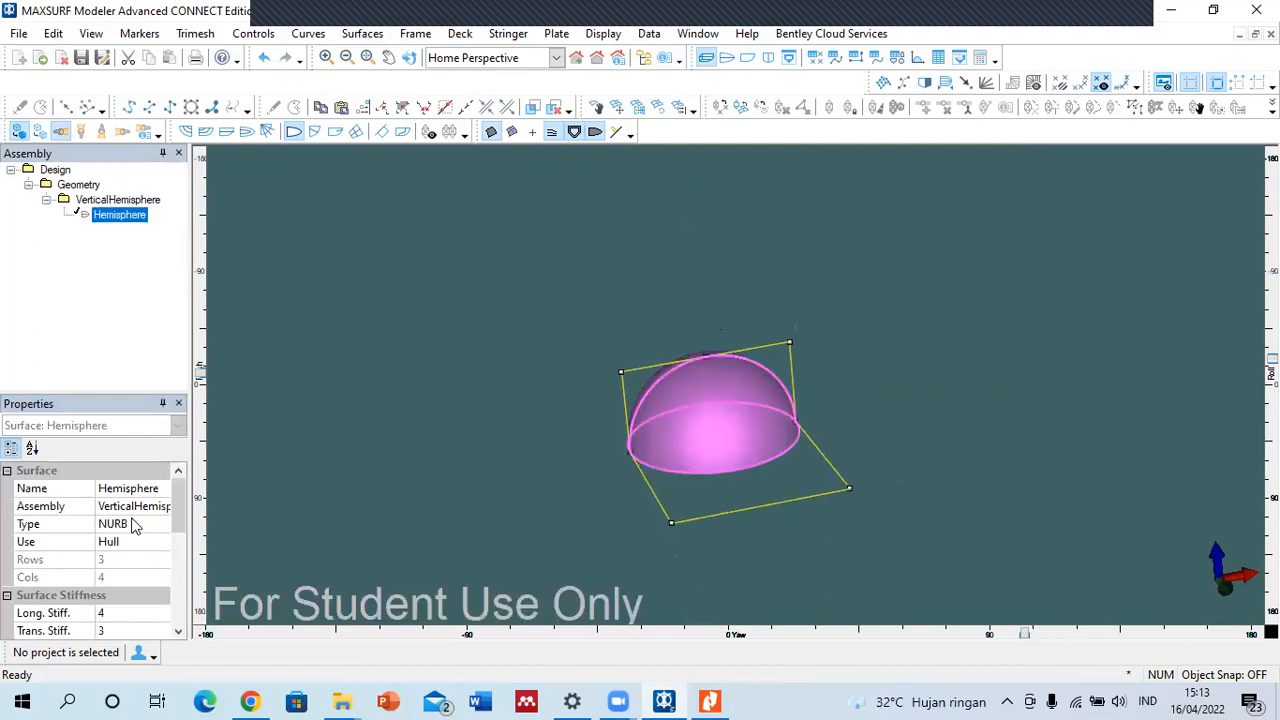
{"action": "right_click", "coordinate": [705, 401]}
{"action": "left_click", "coordinate": [740, 386]}
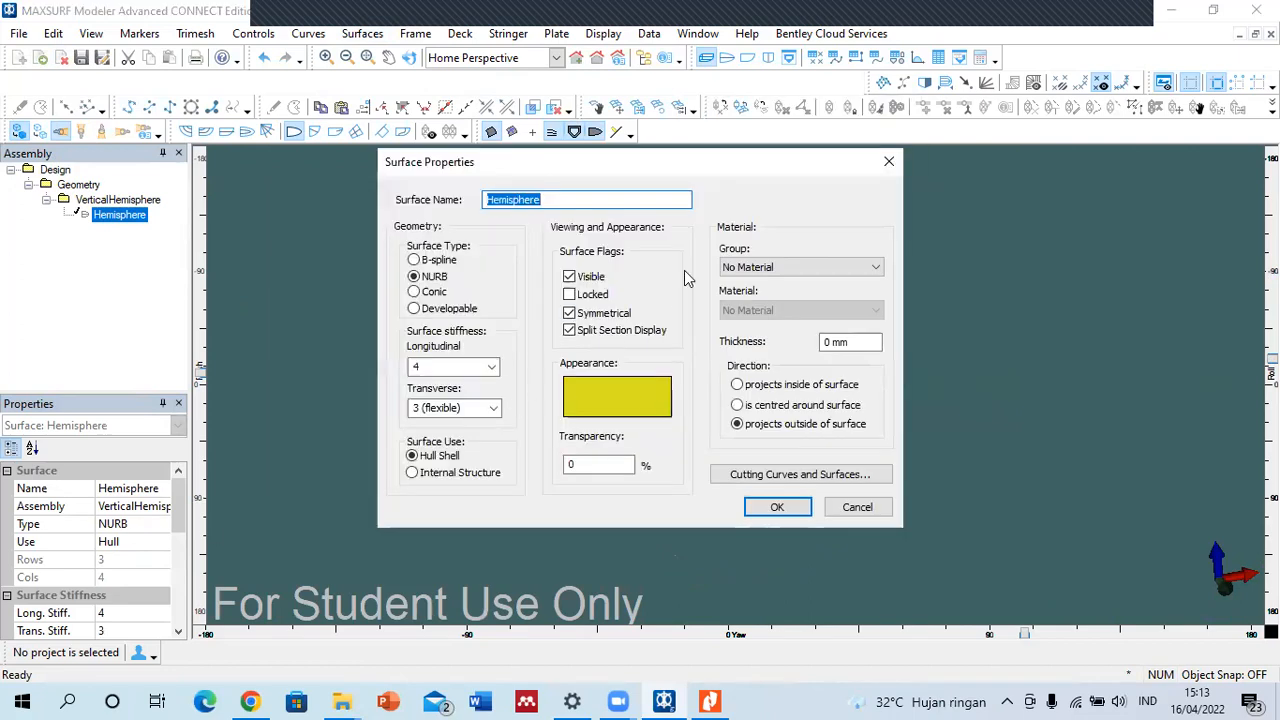
{"action": "left_click", "coordinate": [888, 161]}
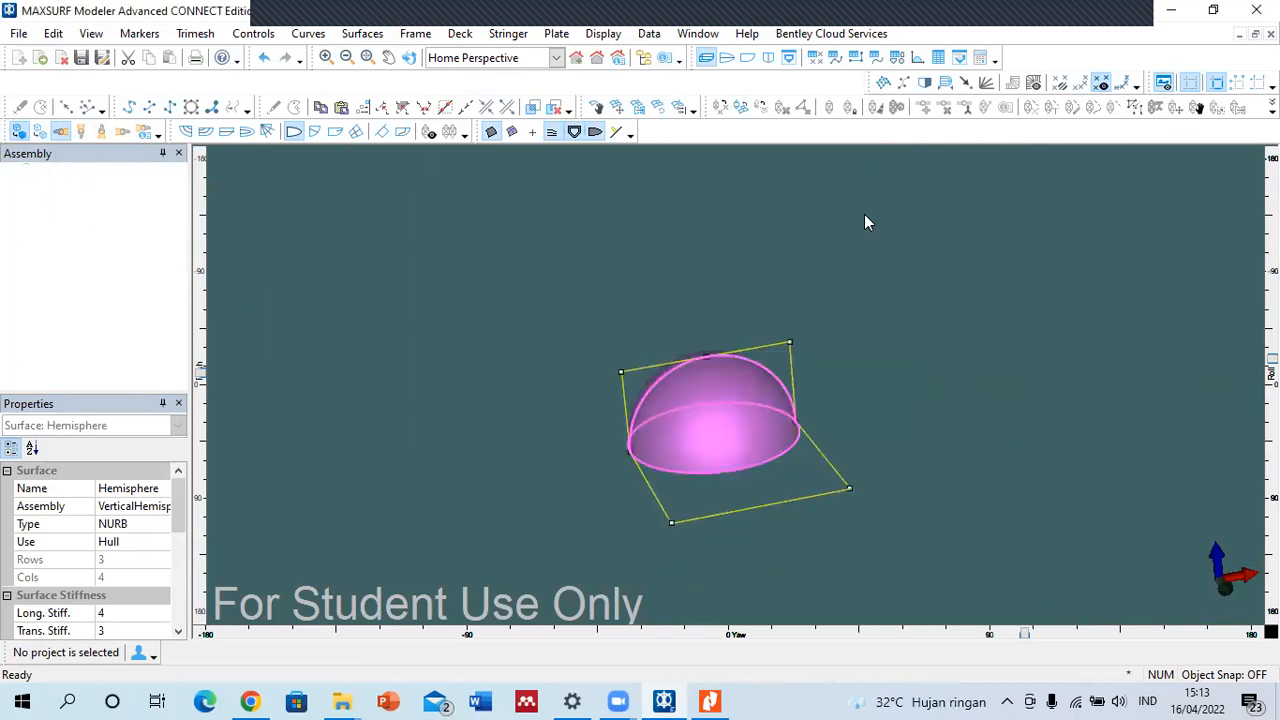
- Inspect the weightings of the hemisphere's upper and lower outer control points
{"action": "scroll", "coordinate": [650, 514], "scroll_direction": "up", "scroll_amount": 2}
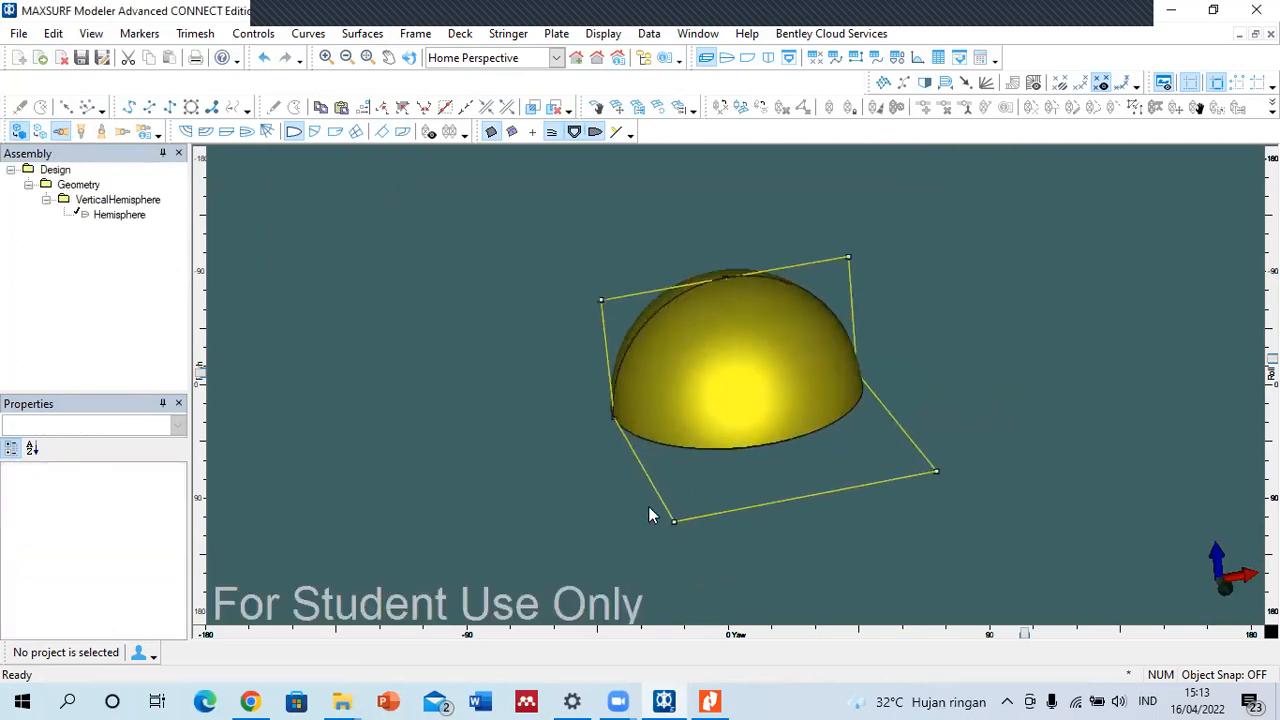
{"action": "left_click", "coordinate": [600, 300]}
{"action": "left_click_drag", "start_coordinate": [822, 228], "coordinate": [878, 271]}
{"action": "left_click", "coordinate": [544, 514]}
{"action": "left_click", "coordinate": [674, 521]}
{"action": "left_click_drag", "start_coordinate": [920, 448], "coordinate": [957, 495]}
{"action": "left_click", "coordinate": [840, 533]}
- Try a weighting of 2 on the hemisphere's two lower outer control points and undo it
{"action": "left_click_drag", "start_coordinate": [1047, 545], "coordinate": [651, 517]}
{"action": "left_click_drag", "start_coordinate": [975, 505], "coordinate": [893, 462], "text": "shift"}
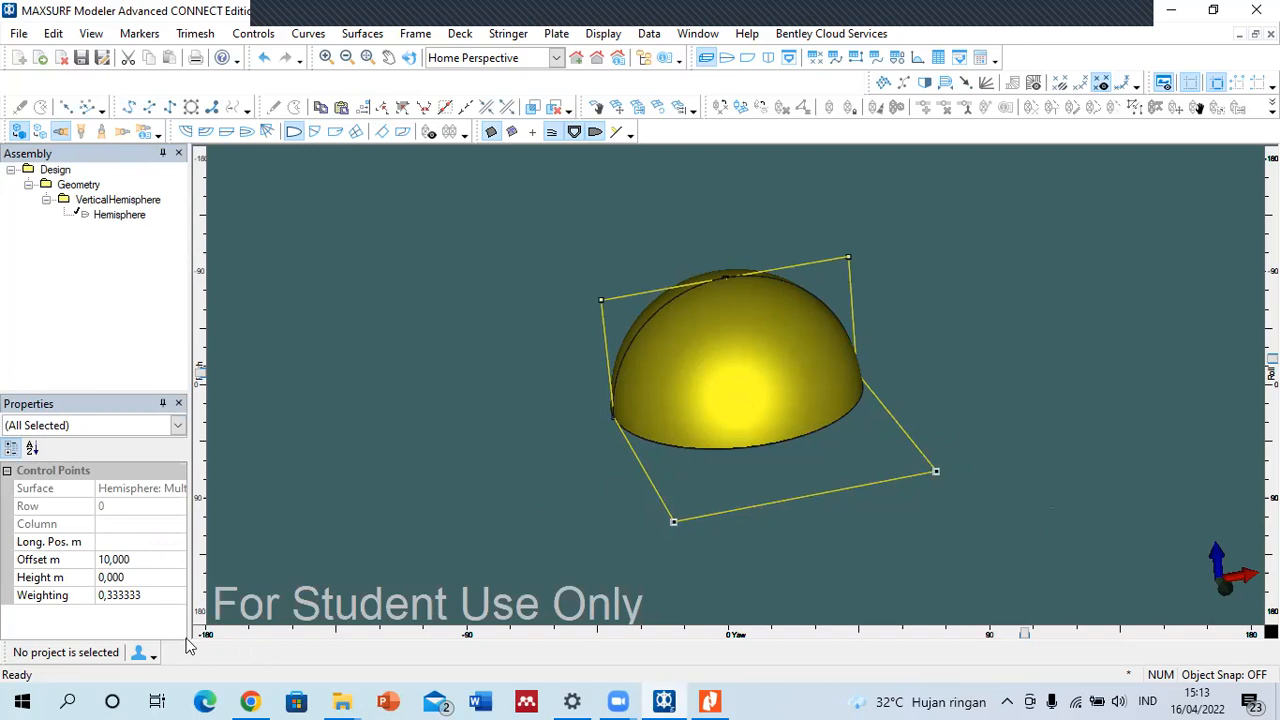
{"action": "left_click", "coordinate": [155, 595]}
{"action": "type", "text": "2"}
{"action": "key", "text": "Return"}
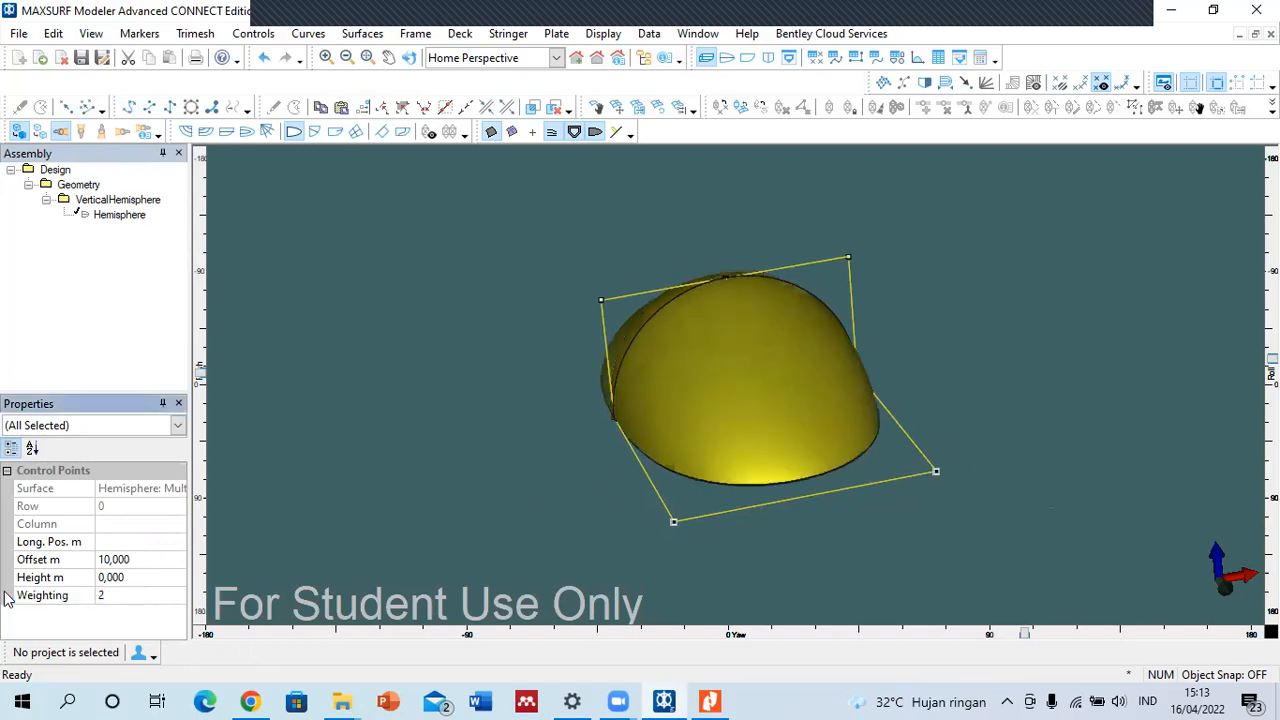
{"action": "key", "text": "ctrl+z"}
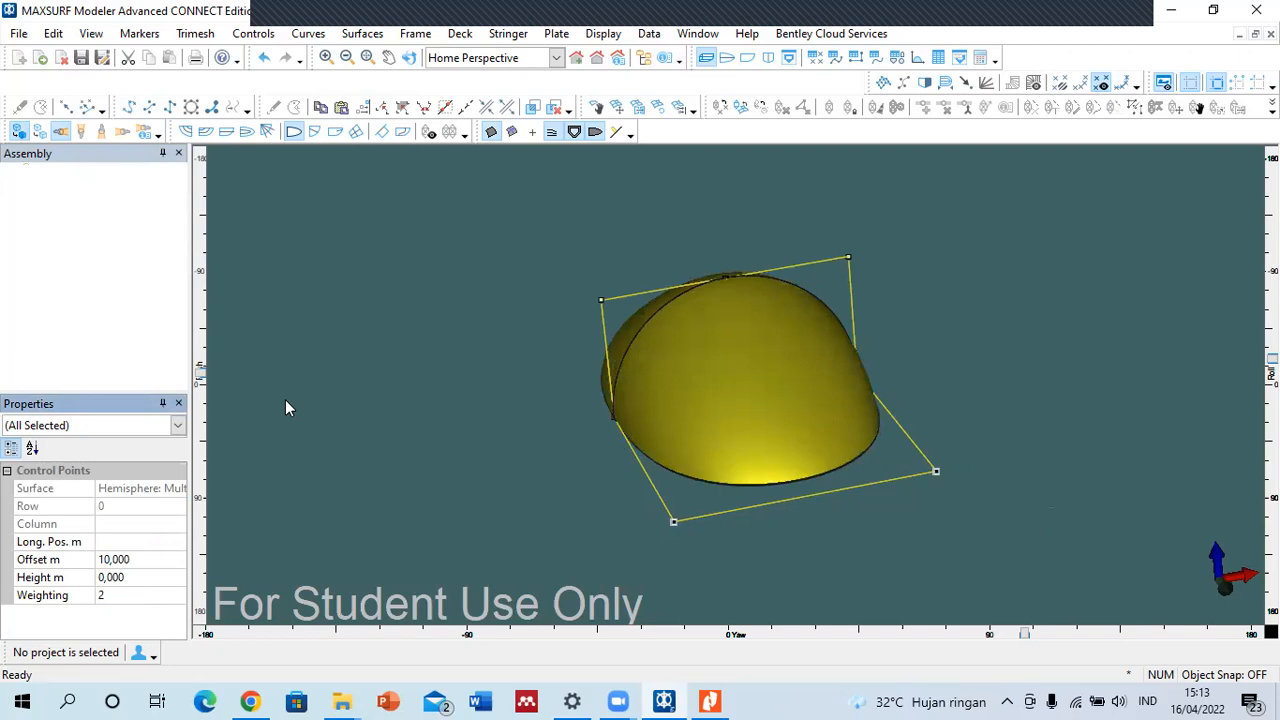
- Set the weighting of the hemisphere's two upper outer control points to 0.33
{"action": "left_click_drag", "start_coordinate": [551, 249], "coordinate": [651, 328]}
{"action": "left_click_drag", "start_coordinate": [819, 238], "coordinate": [880, 288], "text": "shift"}
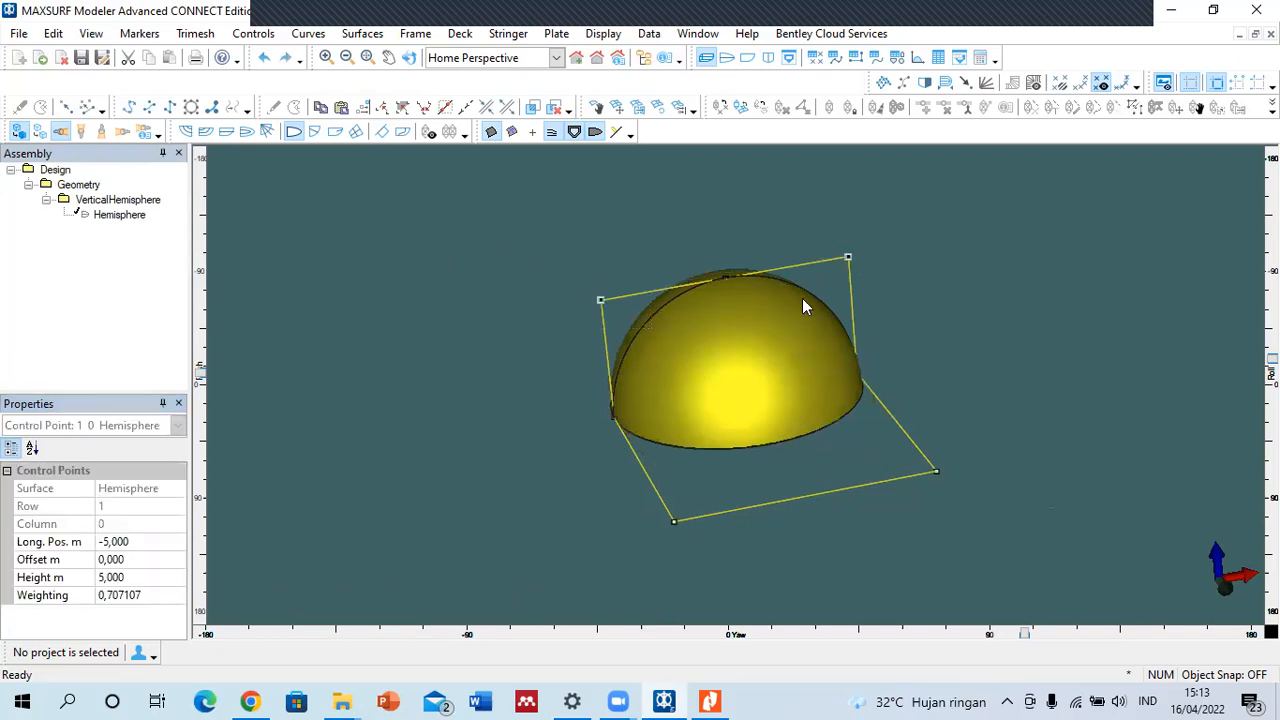
{"action": "left_click", "coordinate": [155, 607]}
{"action": "left_click", "coordinate": [92, 600]}
{"action": "left_click", "coordinate": [174, 600]}
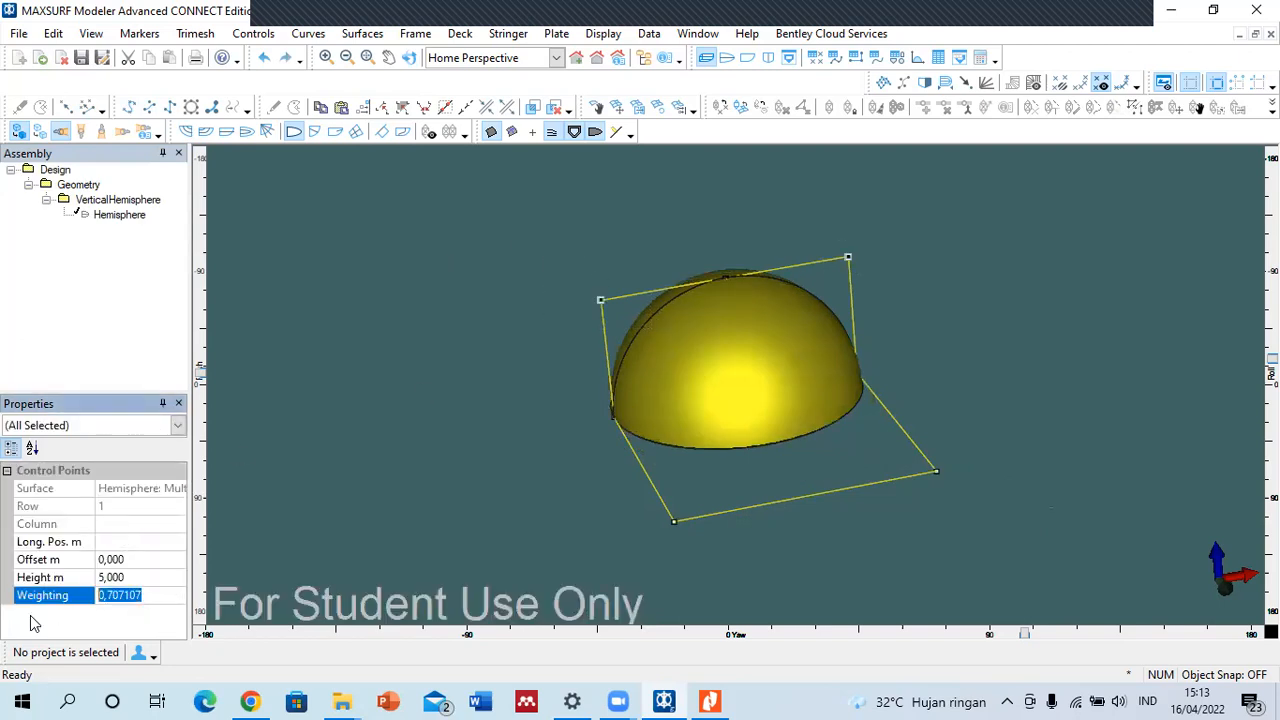
{"action": "type", "text": "0,33"}
{"action": "key", "text": "Return"}
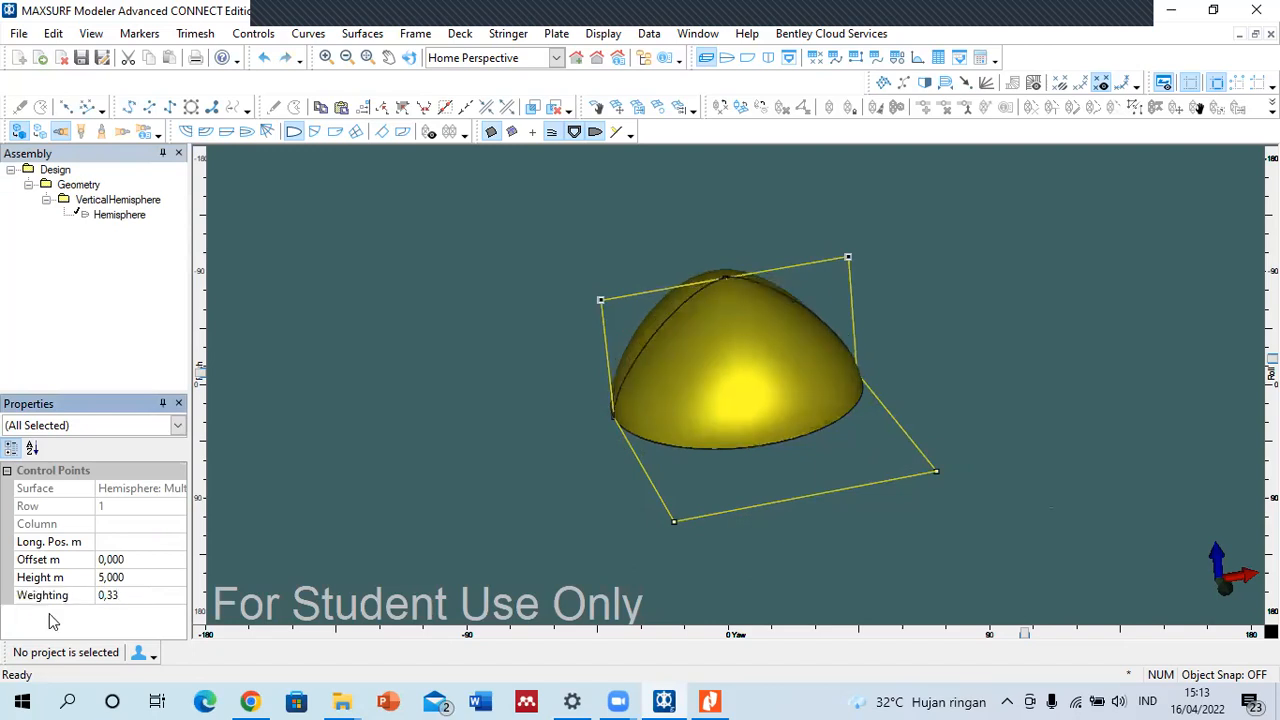
- Try a much higher weighting on the hemisphere's two upper outer control points and undo both weighting changes
{"action": "left_click", "coordinate": [42, 596]}
{"action": "type", "text": "1"}
{"action": "left_click", "coordinate": [497, 390]}
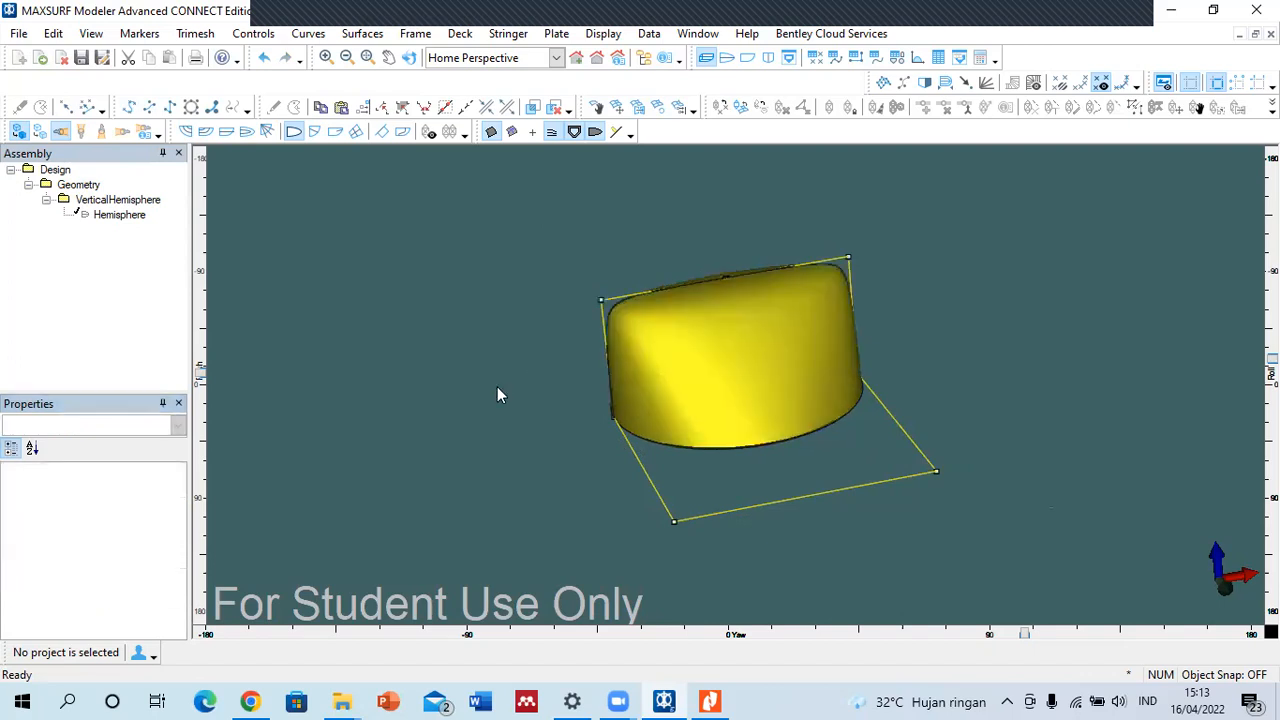
{"action": "key", "text": "ctrl+z"}
{"action": "key", "text": "ctrl+z"}
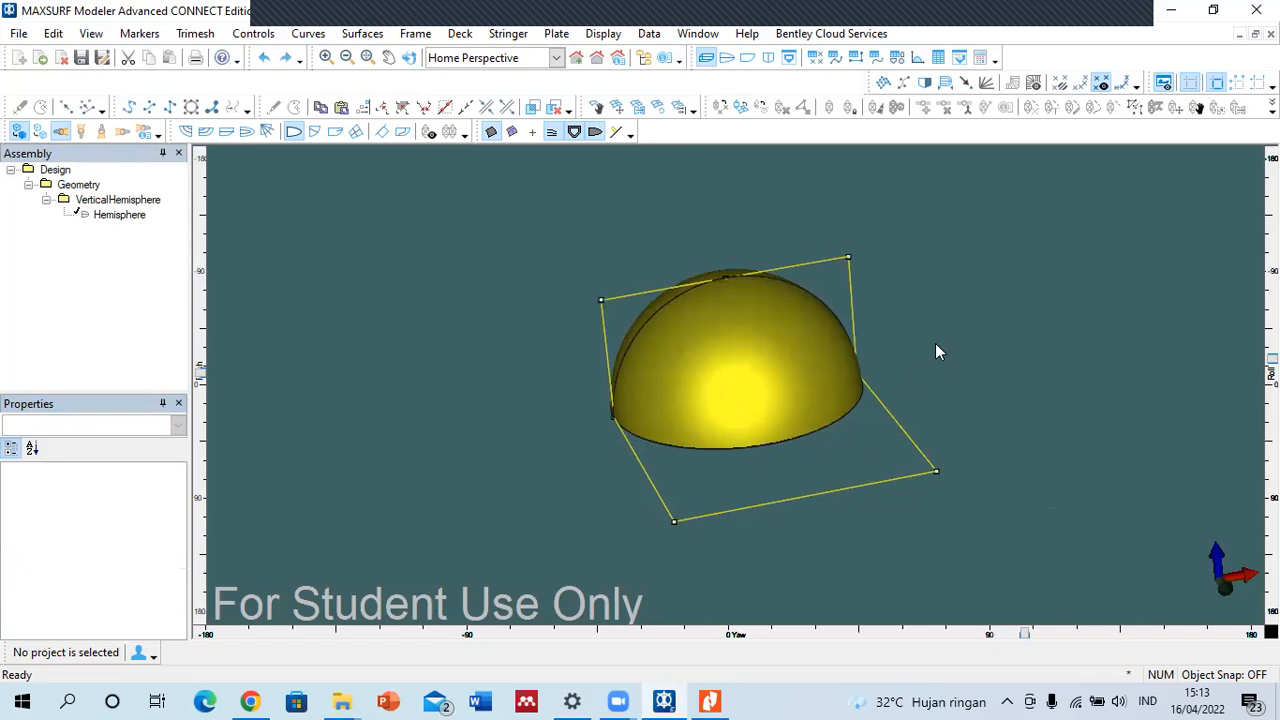
- Close the hemisphere design without saving and add a rendered Cone surface from the full basic surfaces list
{"action": "left_click", "coordinate": [61, 57]}
{"action": "left_click", "coordinate": [688, 392]}
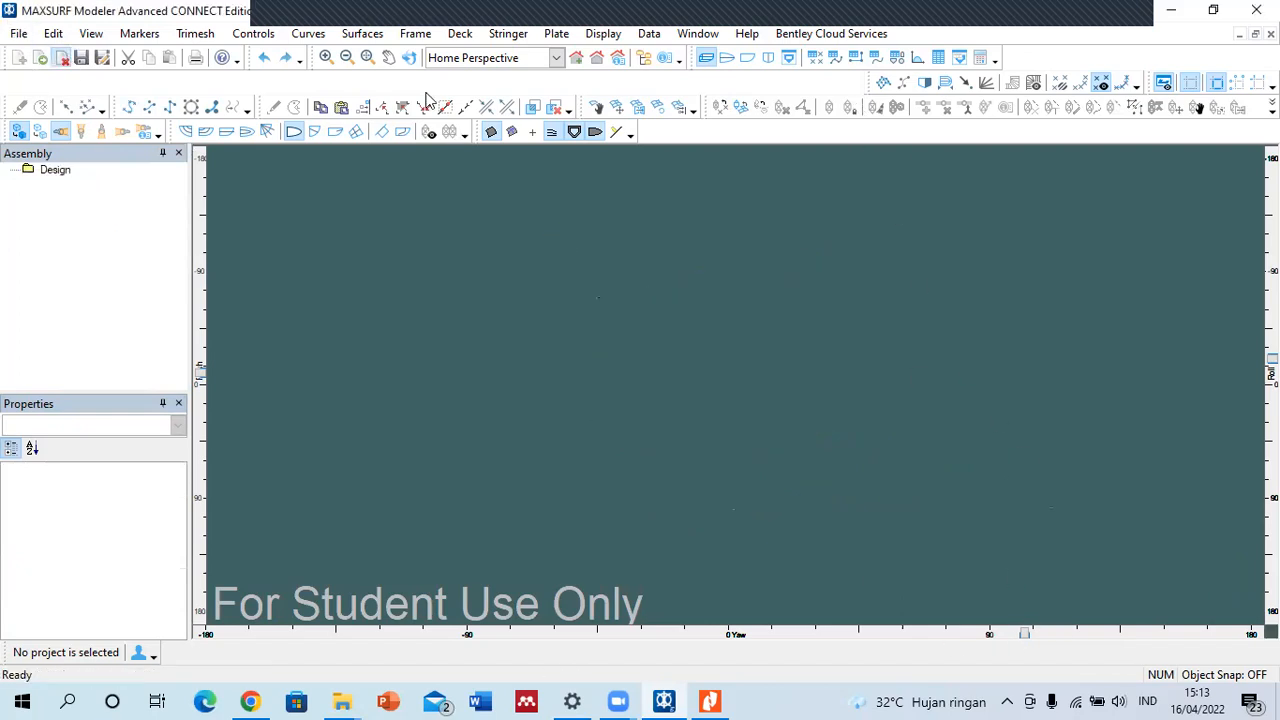
{"action": "left_click", "coordinate": [362, 33]}
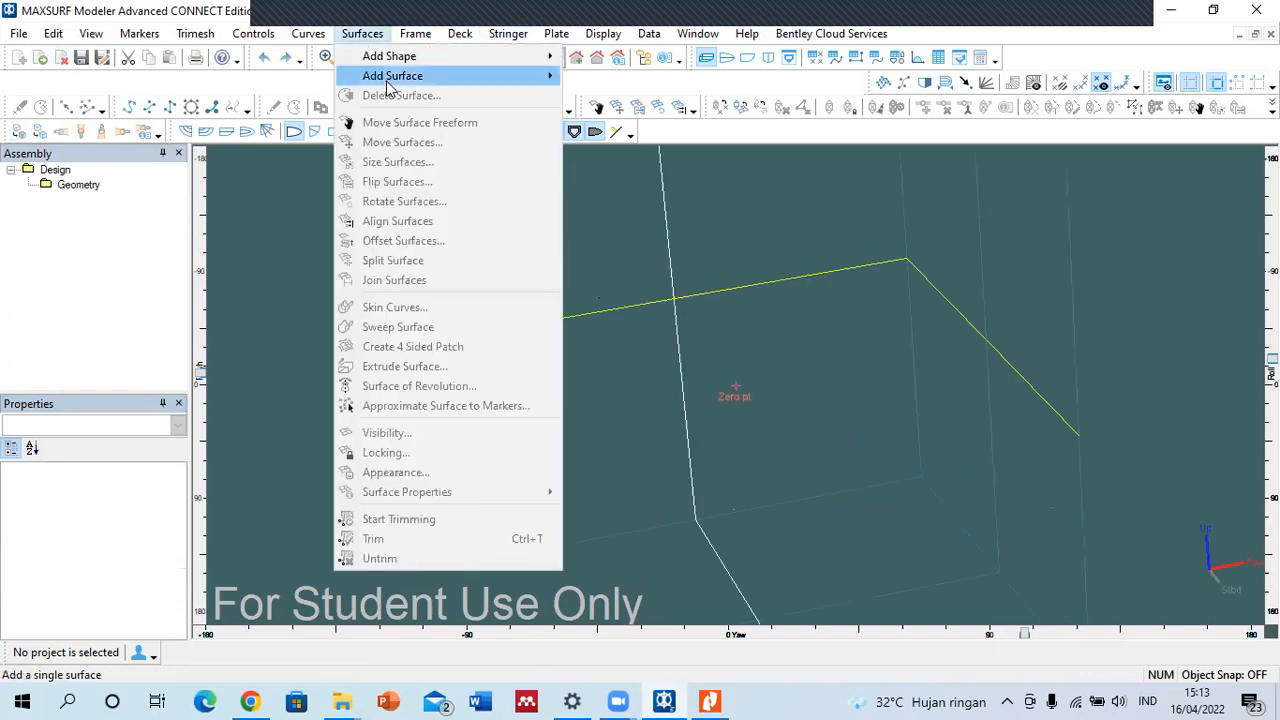
{"action": "mouse_move", "coordinate": [390, 88]}
{"action": "mouse_move", "coordinate": [398, 62]}
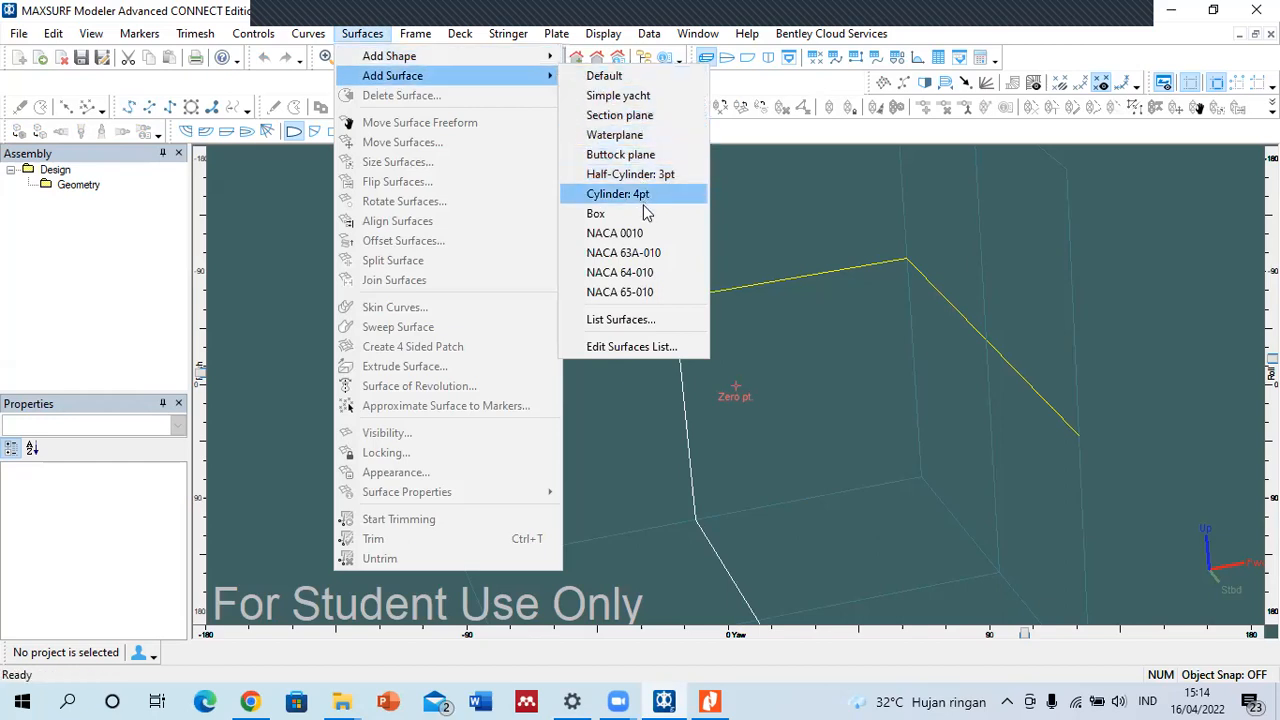
{"action": "left_click", "coordinate": [617, 346]}
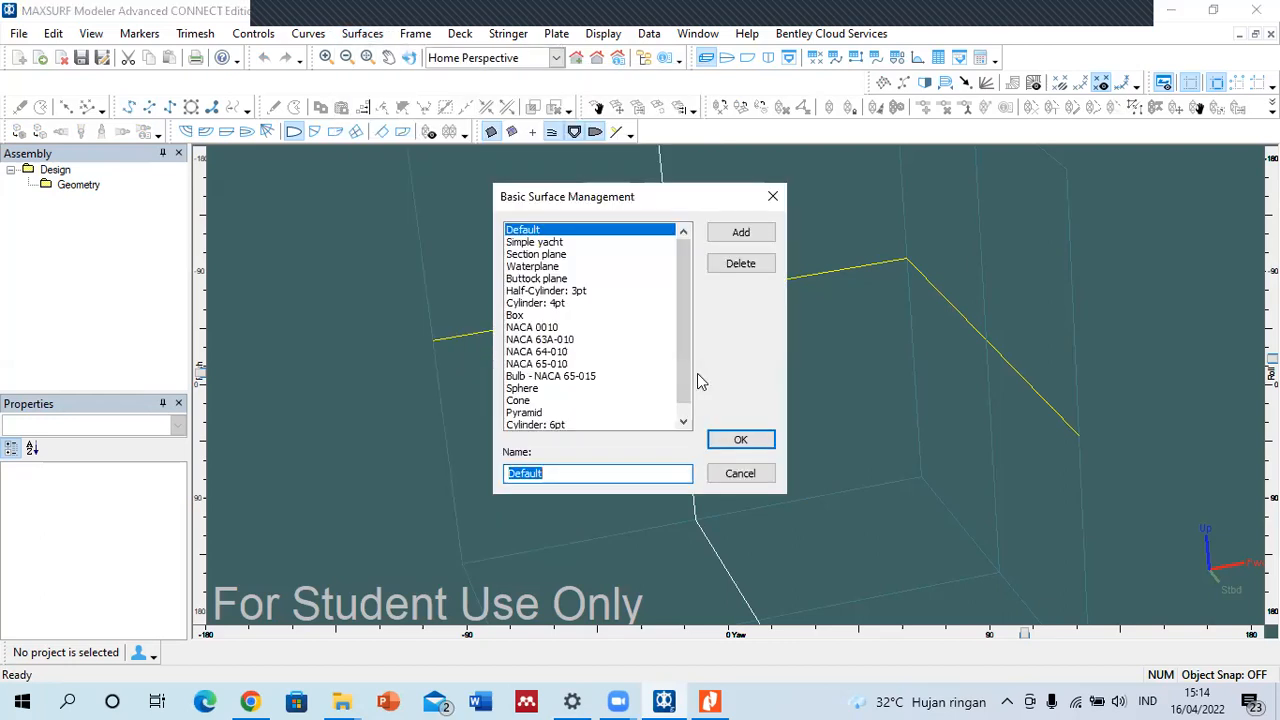
{"action": "left_click_drag", "start_coordinate": [686, 346], "coordinate": [684, 358]}
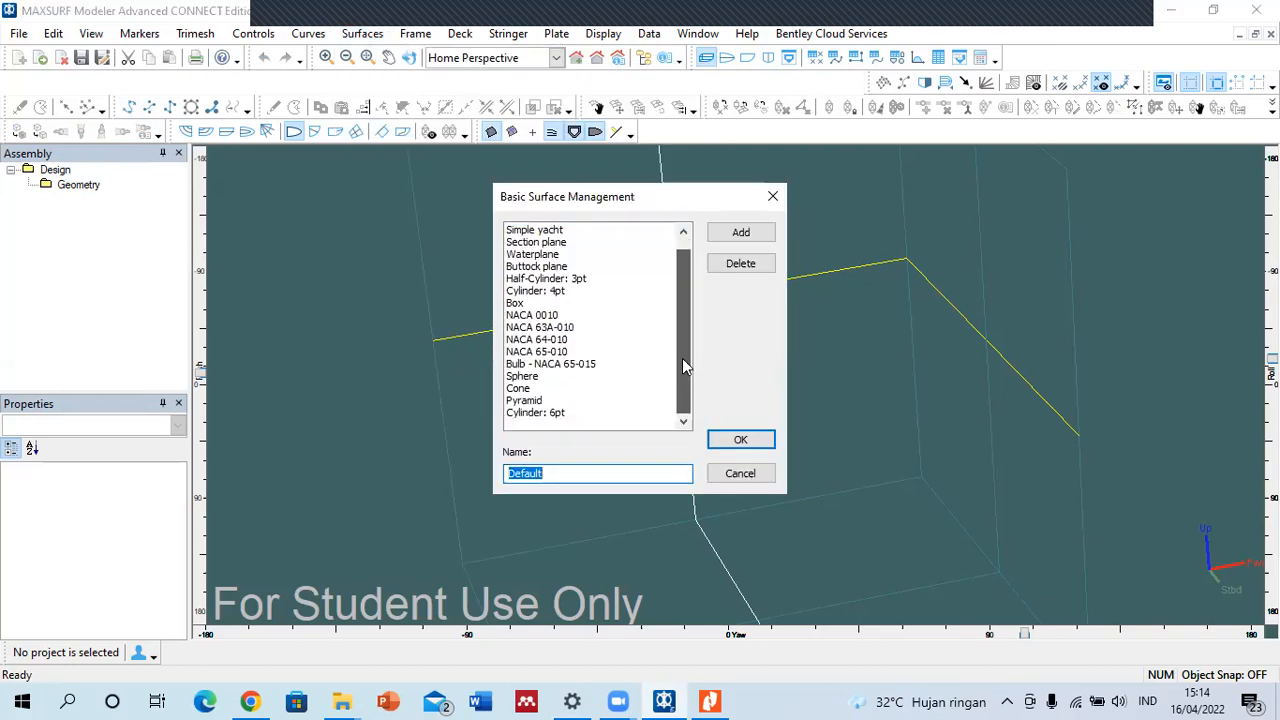
{"action": "left_click", "coordinate": [520, 388]}
{"action": "left_click", "coordinate": [737, 442]}
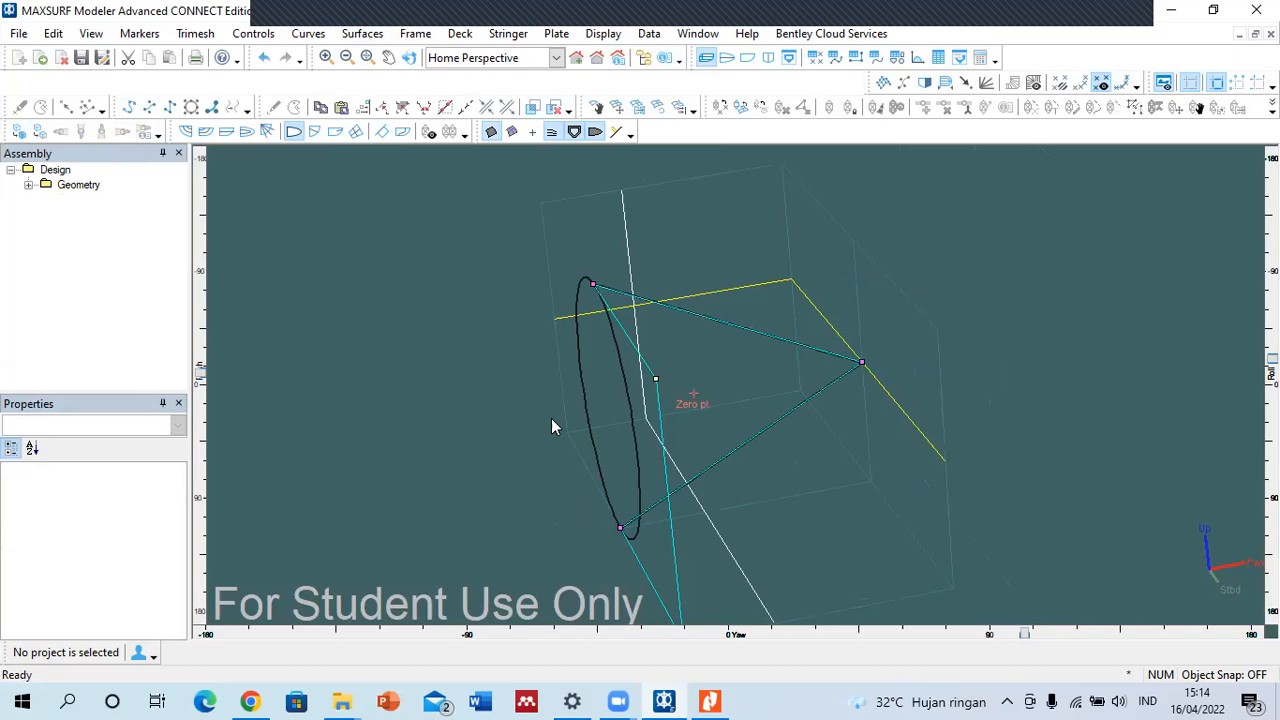
{"action": "left_click", "coordinate": [18, 132]}
- Orbit around the cone and inspect its surface type and the weightings of its apex and outer control points
{"action": "left_click_drag", "start_coordinate": [1026, 634], "coordinate": [678, 634]}
{"action": "left_click", "coordinate": [690, 390]}
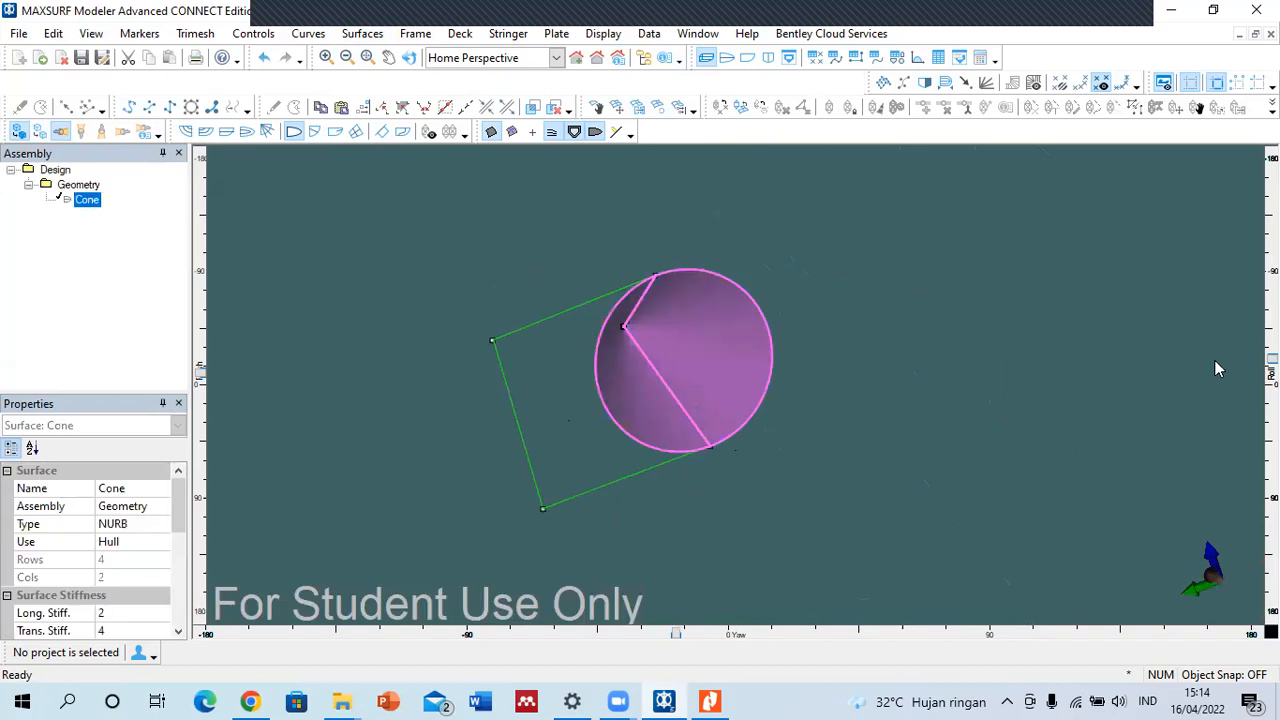
{"action": "mouse_move", "coordinate": [1272, 358]}
{"action": "left_mouse_down"}
{"action": "mouse_move", "coordinate": [1272, 405]}
{"action": "mouse_move", "coordinate": [1272, 342]}
{"action": "left_mouse_up"}
{"action": "left_click_drag", "start_coordinate": [202, 373], "coordinate": [201, 303]}
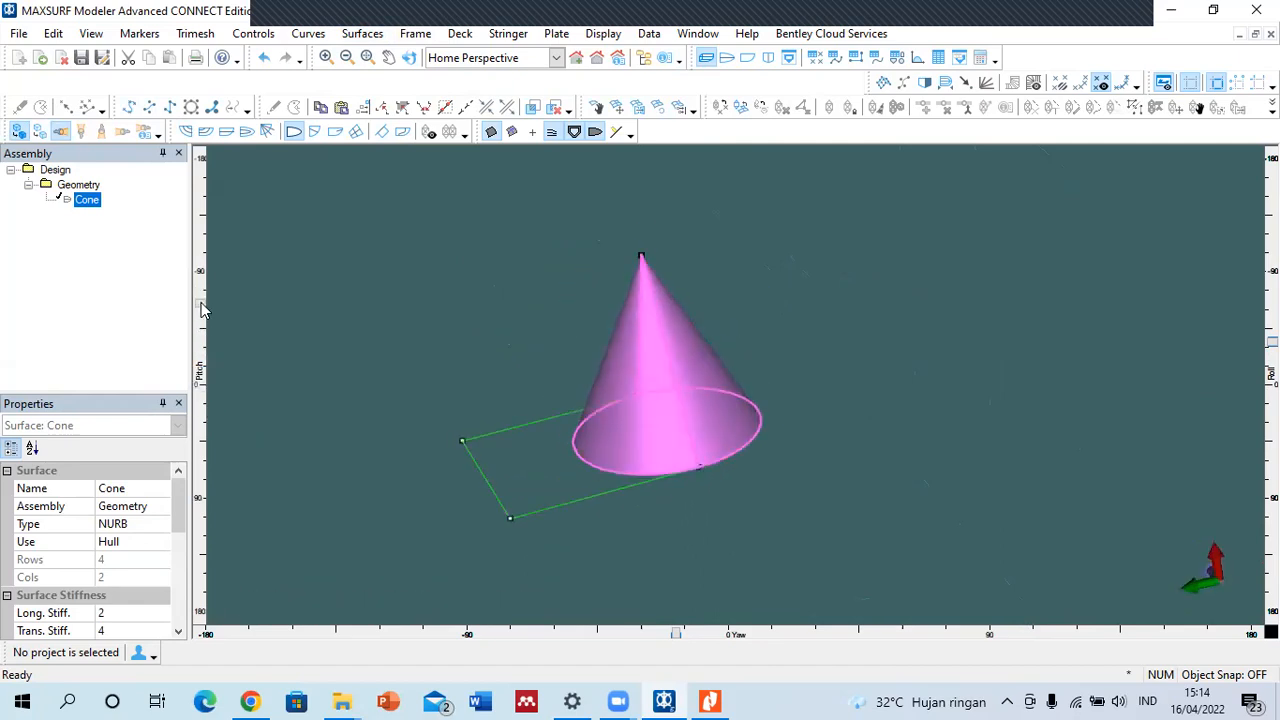
{"action": "left_click", "coordinate": [641, 256]}
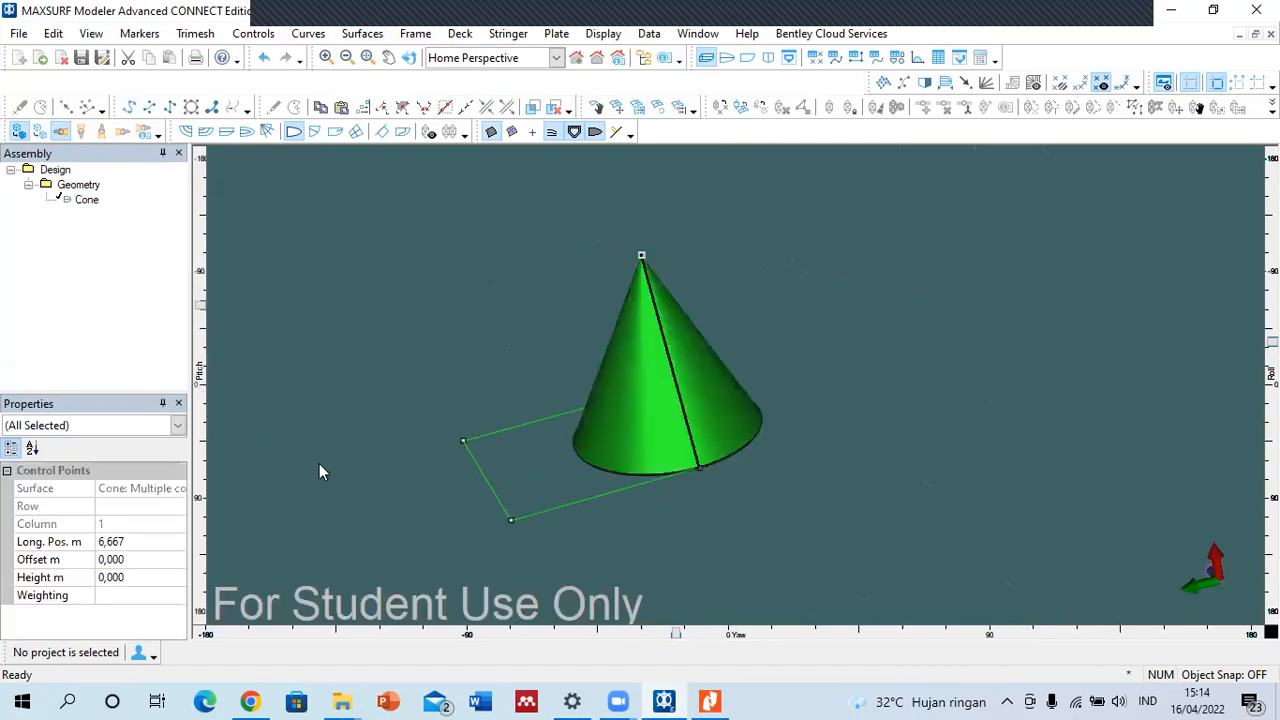
{"action": "left_click", "coordinate": [699, 508]}
{"action": "left_click", "coordinate": [511, 520]}
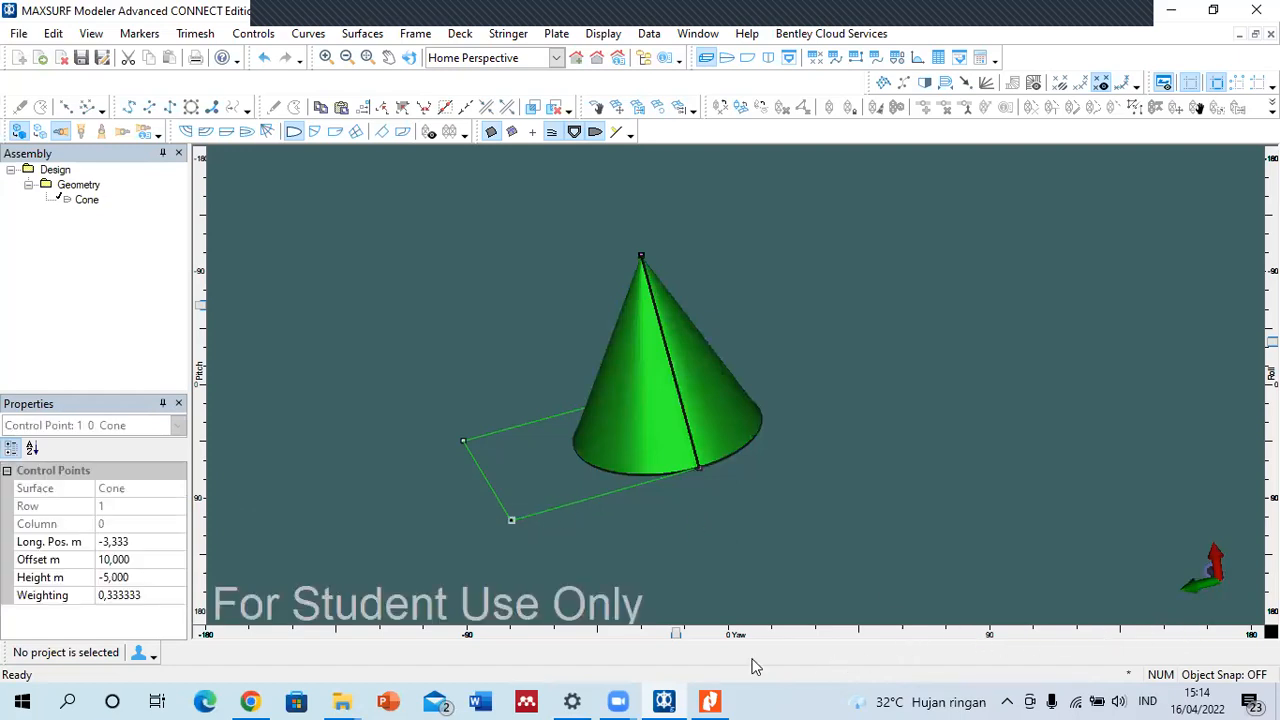
{"action": "left_click_drag", "start_coordinate": [675, 637], "coordinate": [615, 527]}
{"action": "left_click_drag", "start_coordinate": [1271, 342], "coordinate": [1269, 294]}
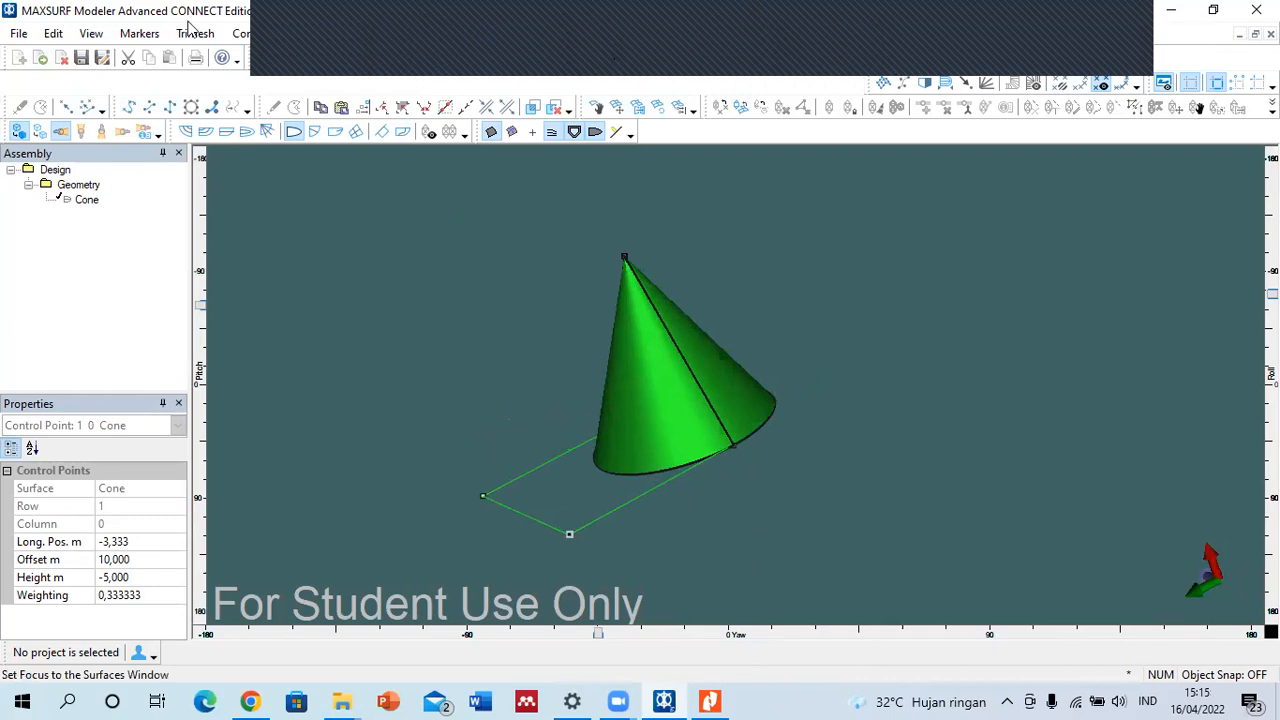
- Close the cone design without saving the changes
{"action": "key", "text": "ctrl+n"}
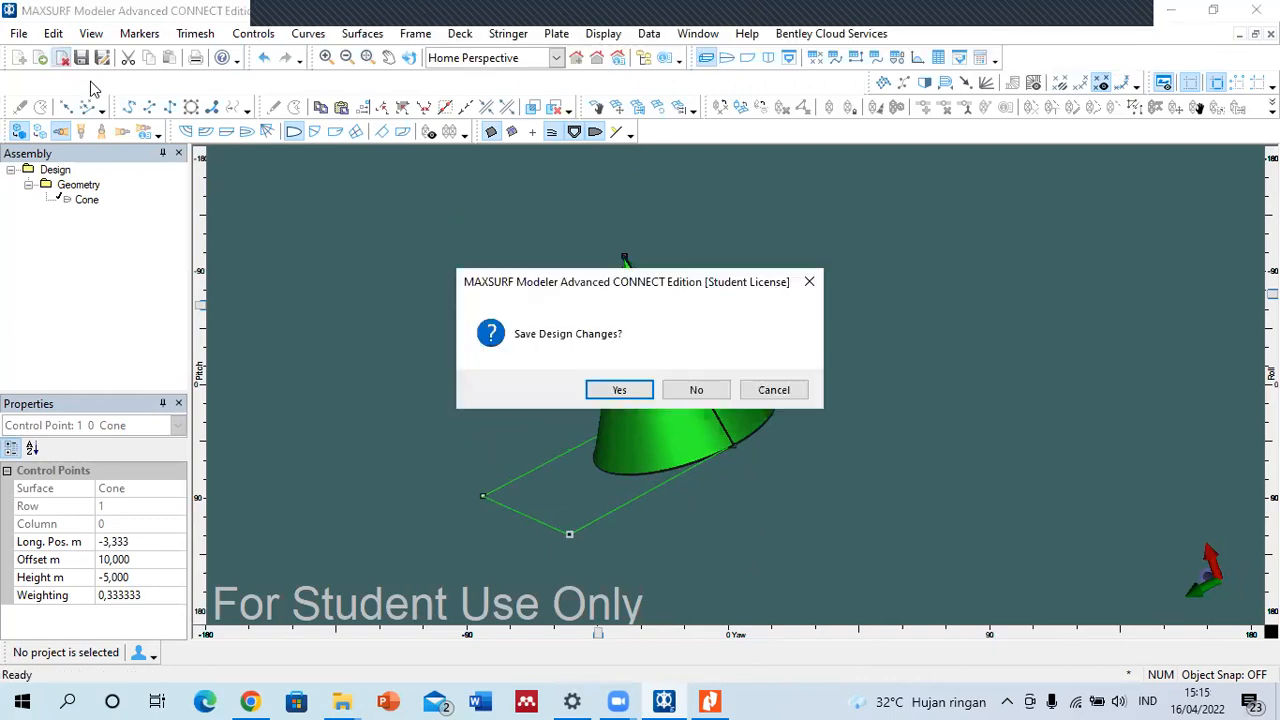
{"action": "left_click", "coordinate": [677, 389]}
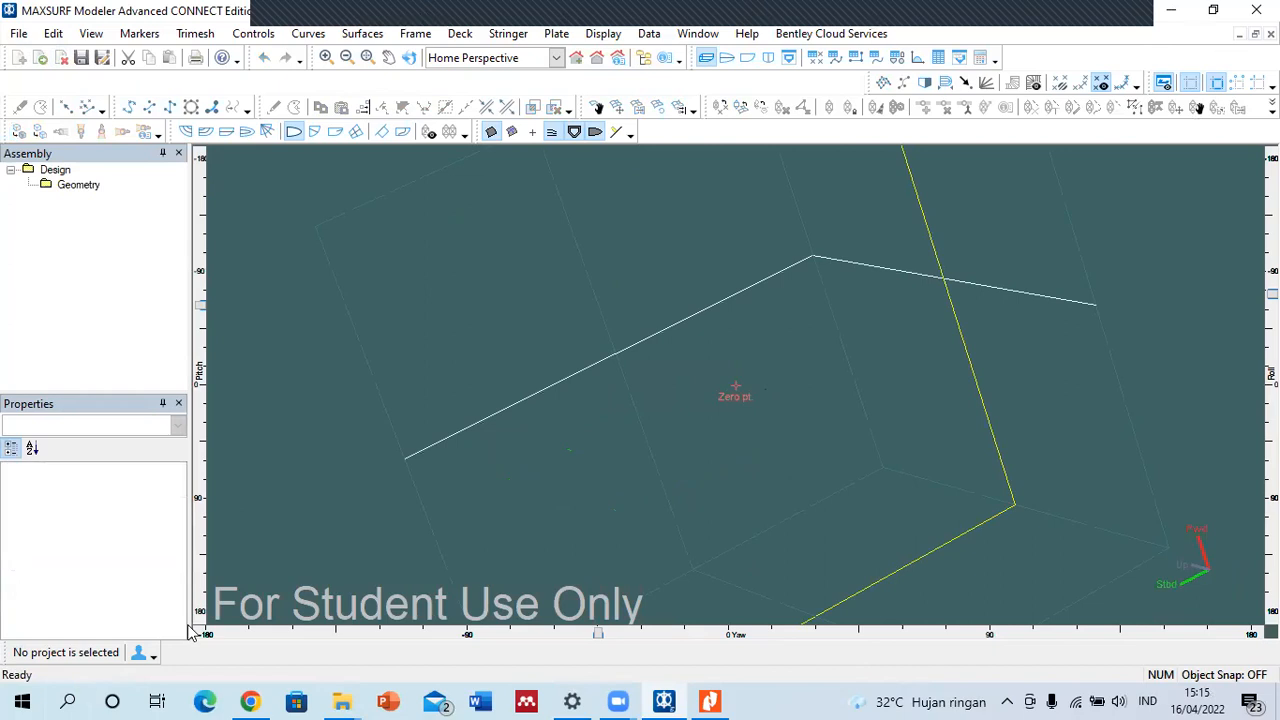
{"action": "scroll", "coordinate": [611, 467], "scroll_direction": "down", "scroll_amount": 2}
{"action": "scroll", "coordinate": [609, 461], "scroll_direction": "down", "scroll_amount": 1}
{"action": "scroll", "coordinate": [615, 516], "scroll_direction": "up", "scroll_amount": 4}
{"action": "scroll", "coordinate": [573, 340], "scroll_direction": "down", "scroll_amount": 3}
{"action": "scroll", "coordinate": [540, 405], "scroll_direction": "up", "scroll_amount": 1}
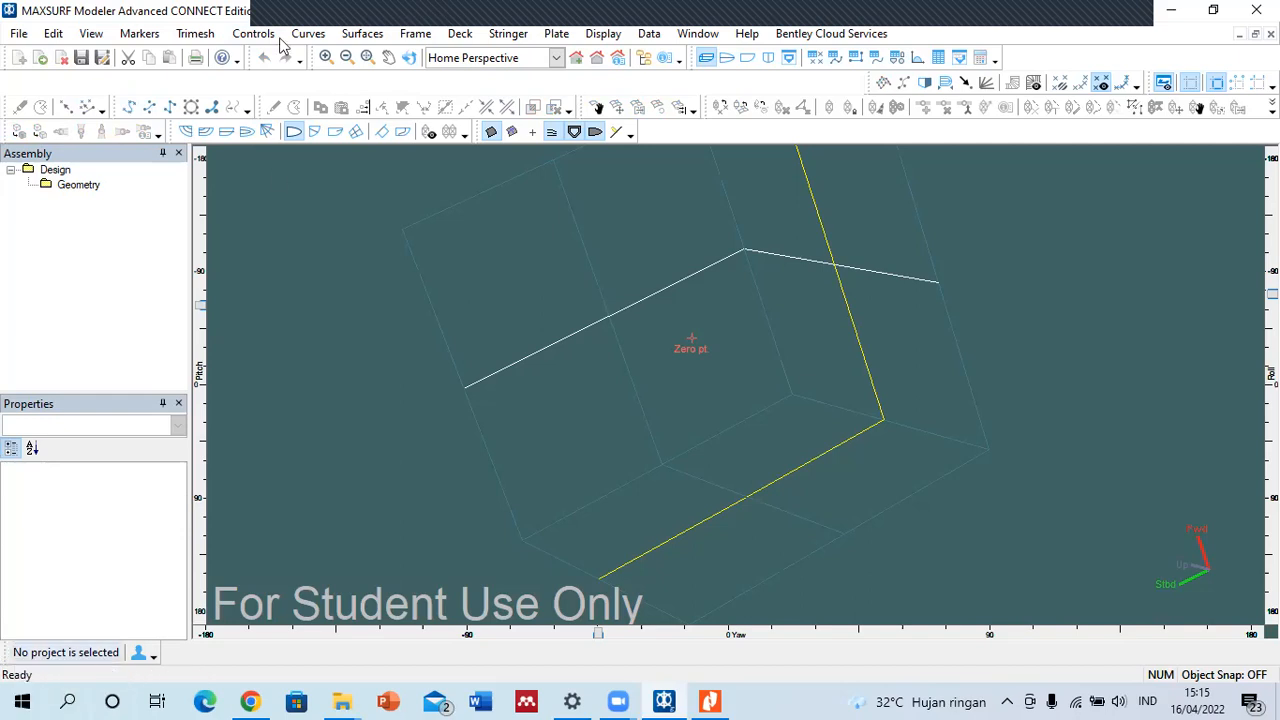
{"action": "left_click", "coordinate": [46, 60]}
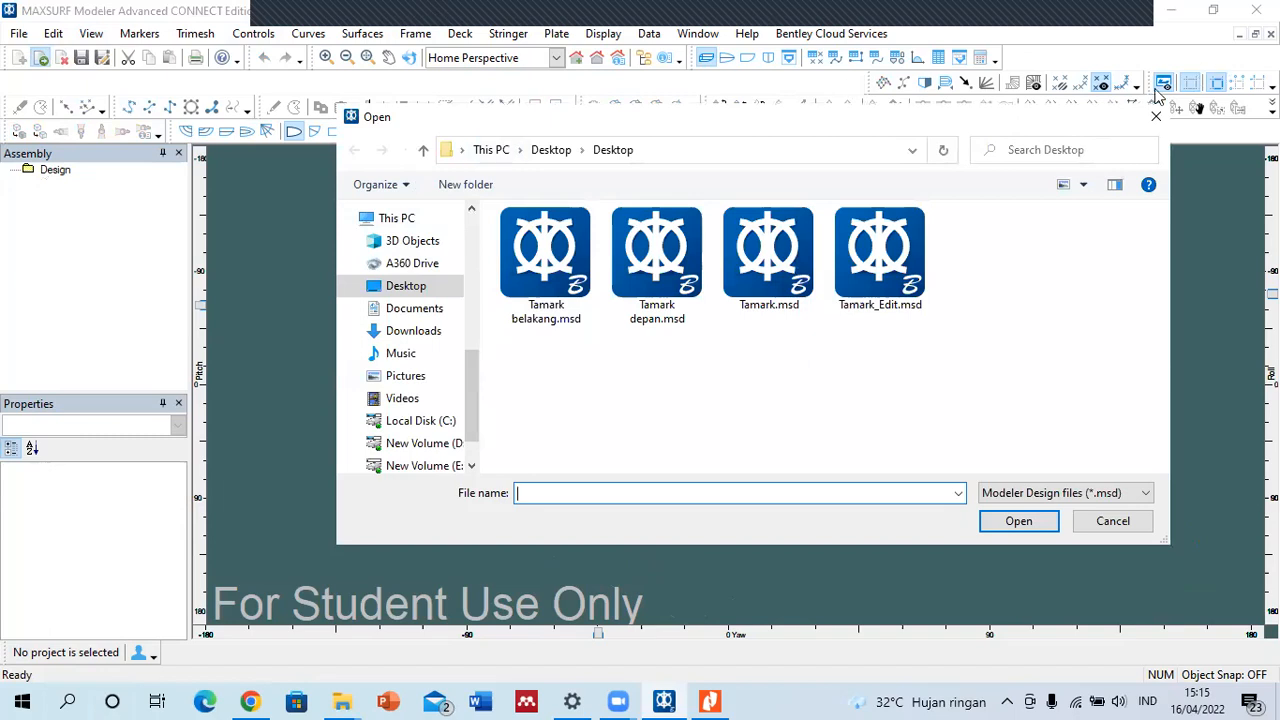
{"action": "left_click", "coordinate": [1153, 119]}
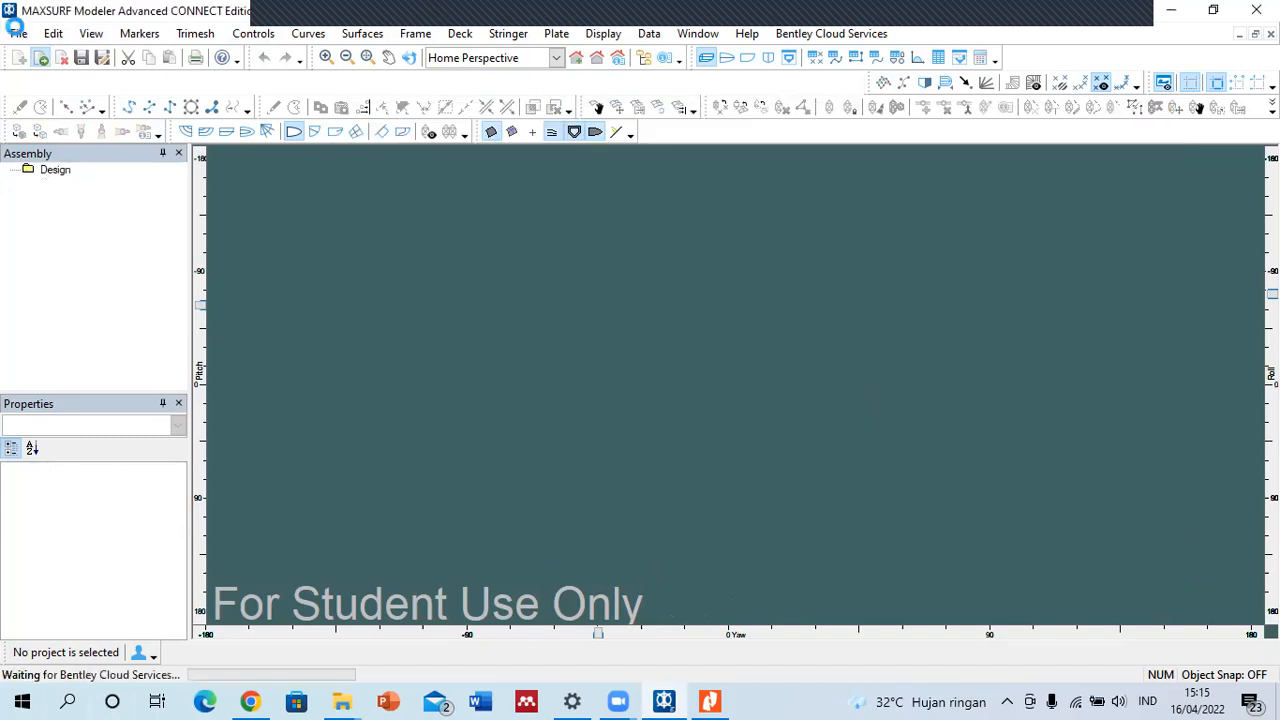
- Create a Hard Chined Hull design 25,054 m long, 6 m in beam and 4,078 m deep, without associating a project
{"action": "left_click", "coordinate": [18, 34]}
{"action": "left_click", "coordinate": [55, 54]}
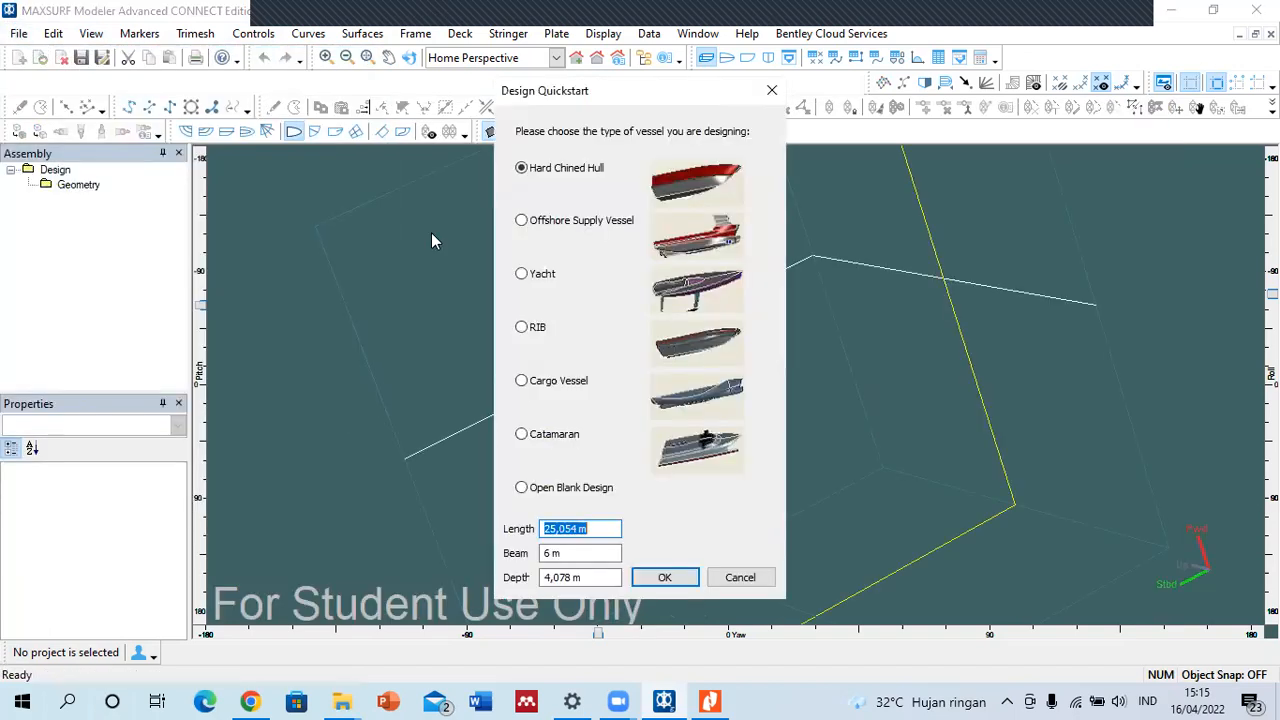
{"action": "left_click", "coordinate": [664, 577]}
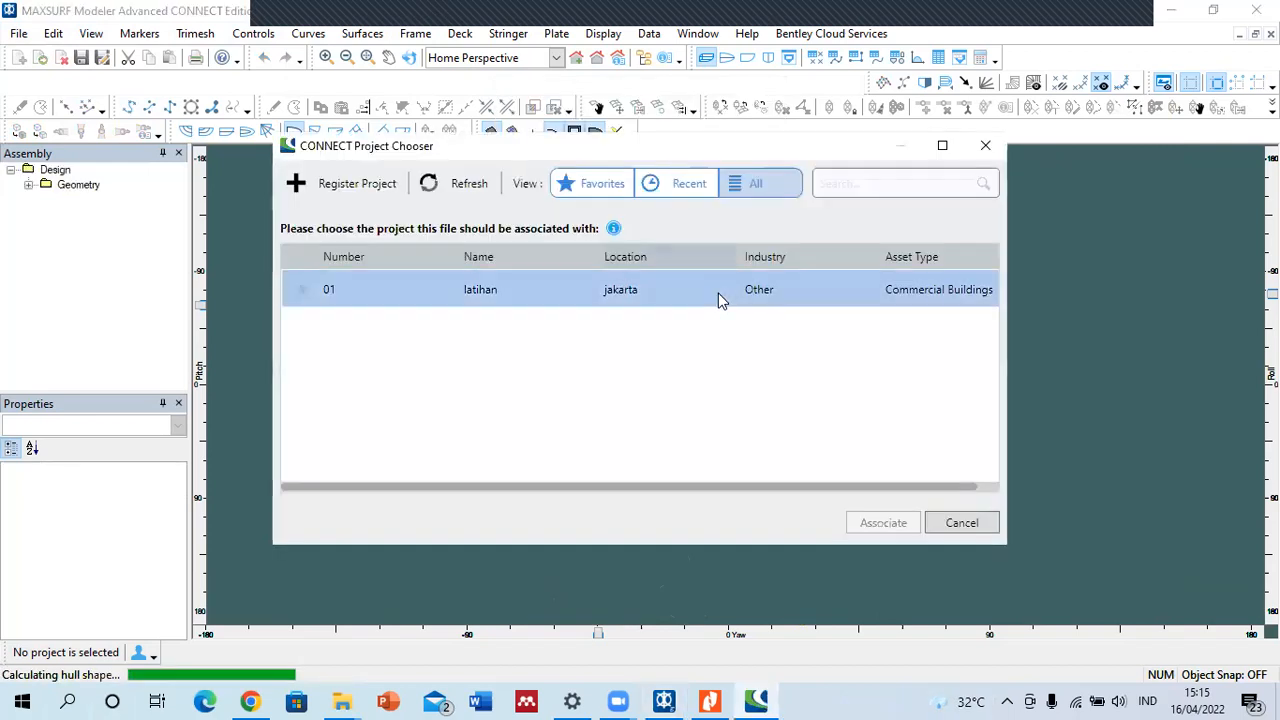
{"action": "left_click", "coordinate": [966, 528]}
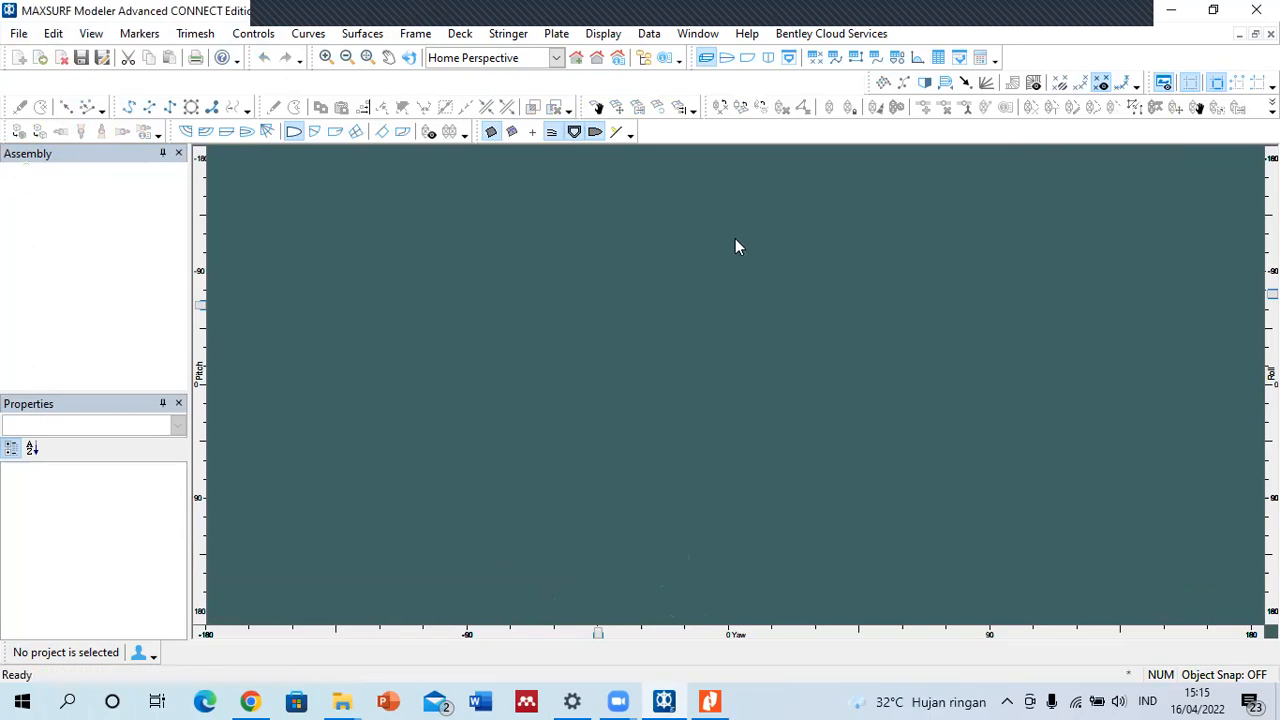
- Calculate the hull's hydrostatics at DWL and review the results
{"action": "left_click", "coordinate": [649, 34]}
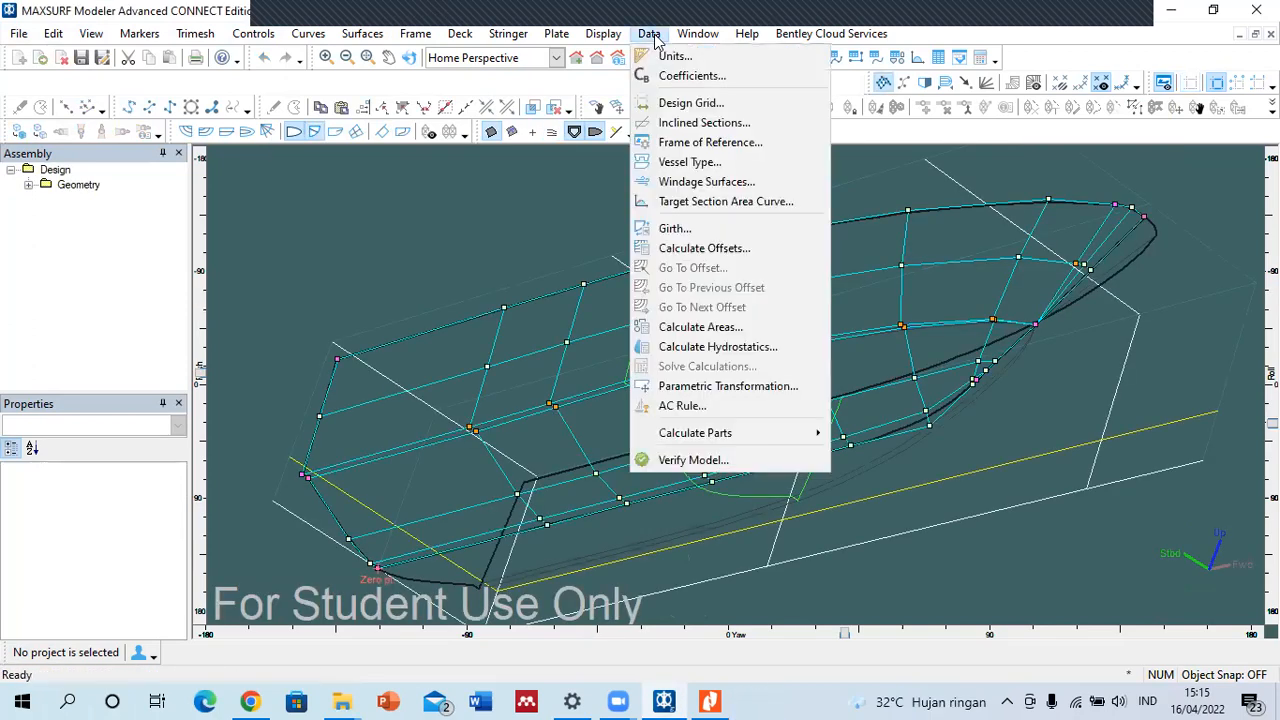
{"action": "left_click", "coordinate": [742, 347]}
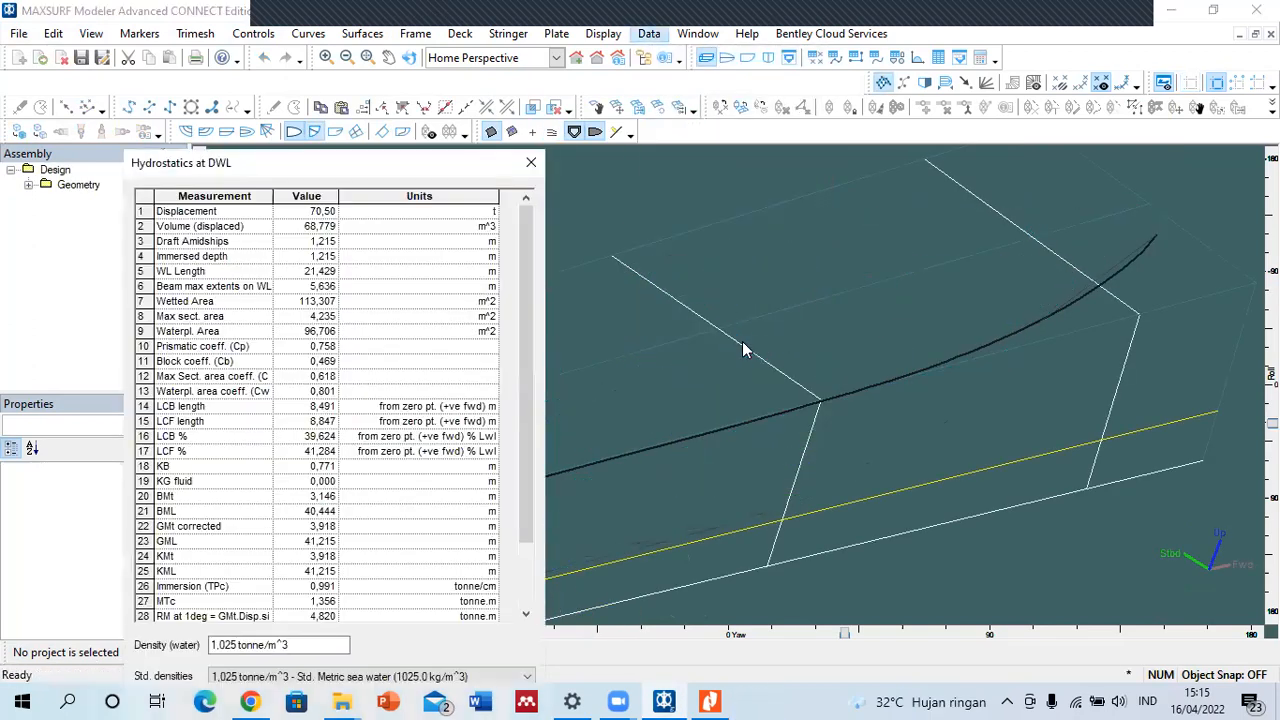
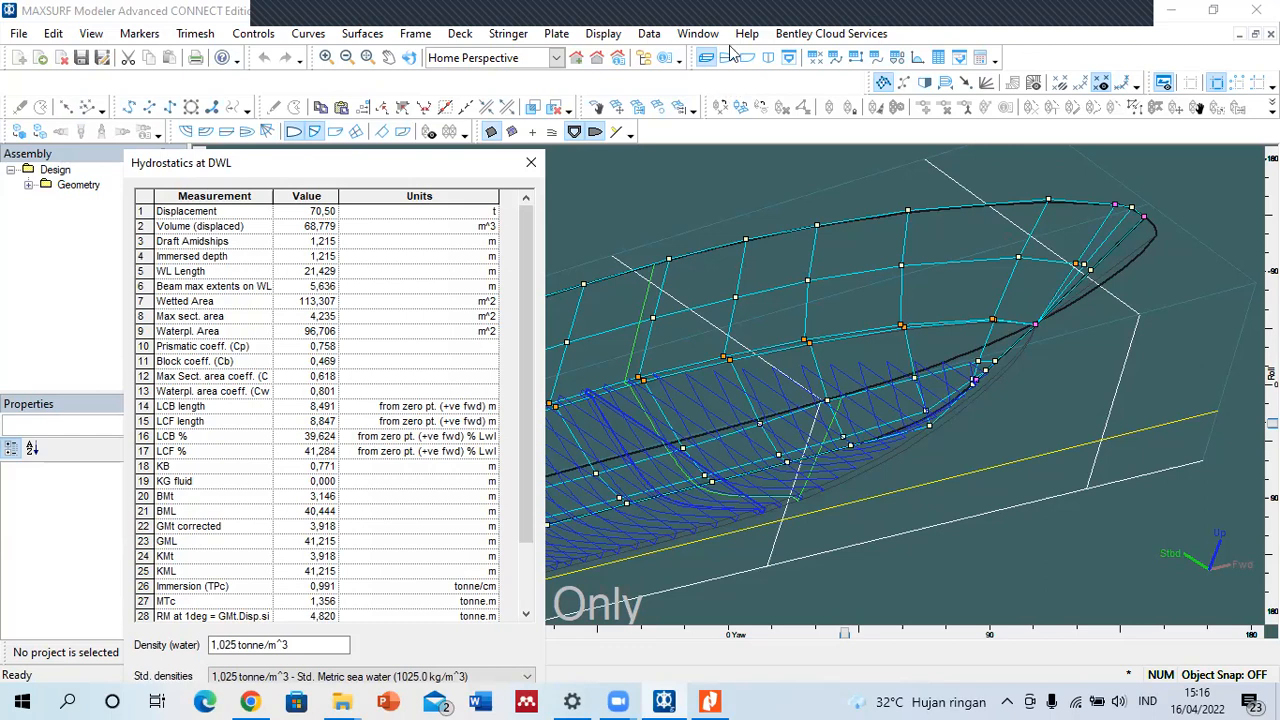
{"action": "left_click", "coordinate": [531, 162]}
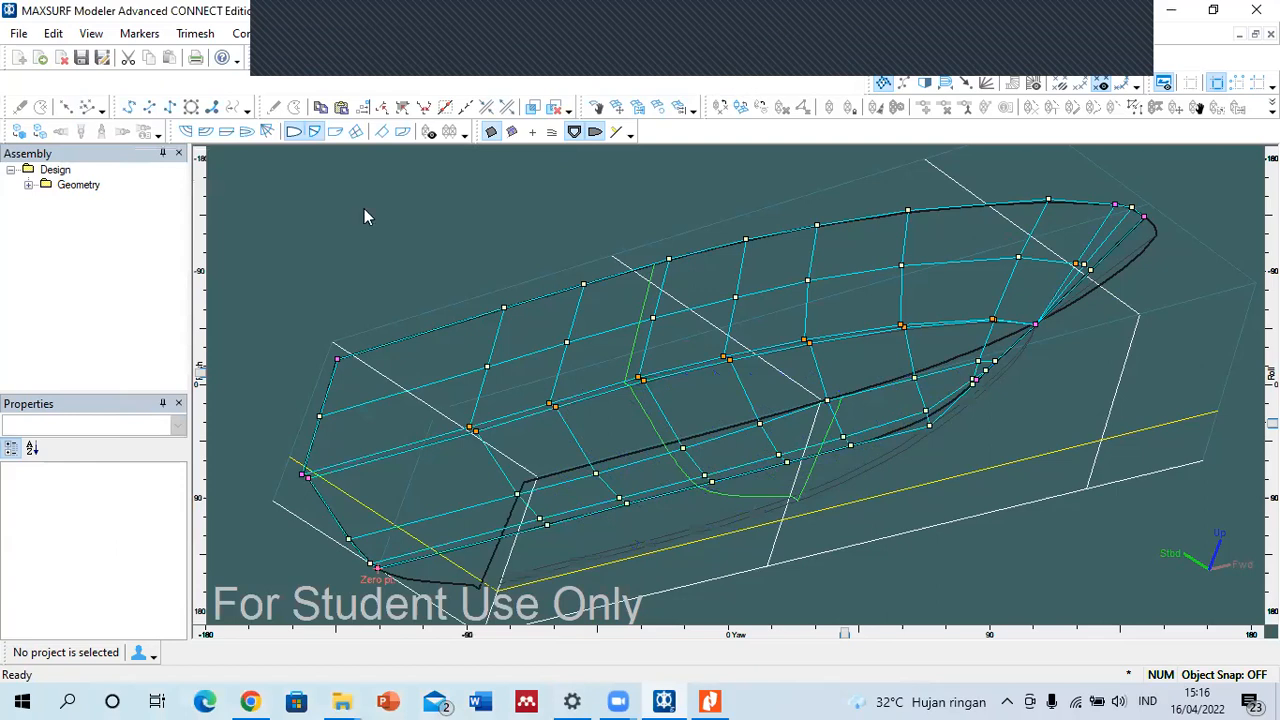
{"action": "scroll", "coordinate": [464, 285], "scroll_direction": "down", "scroll_amount": 4}
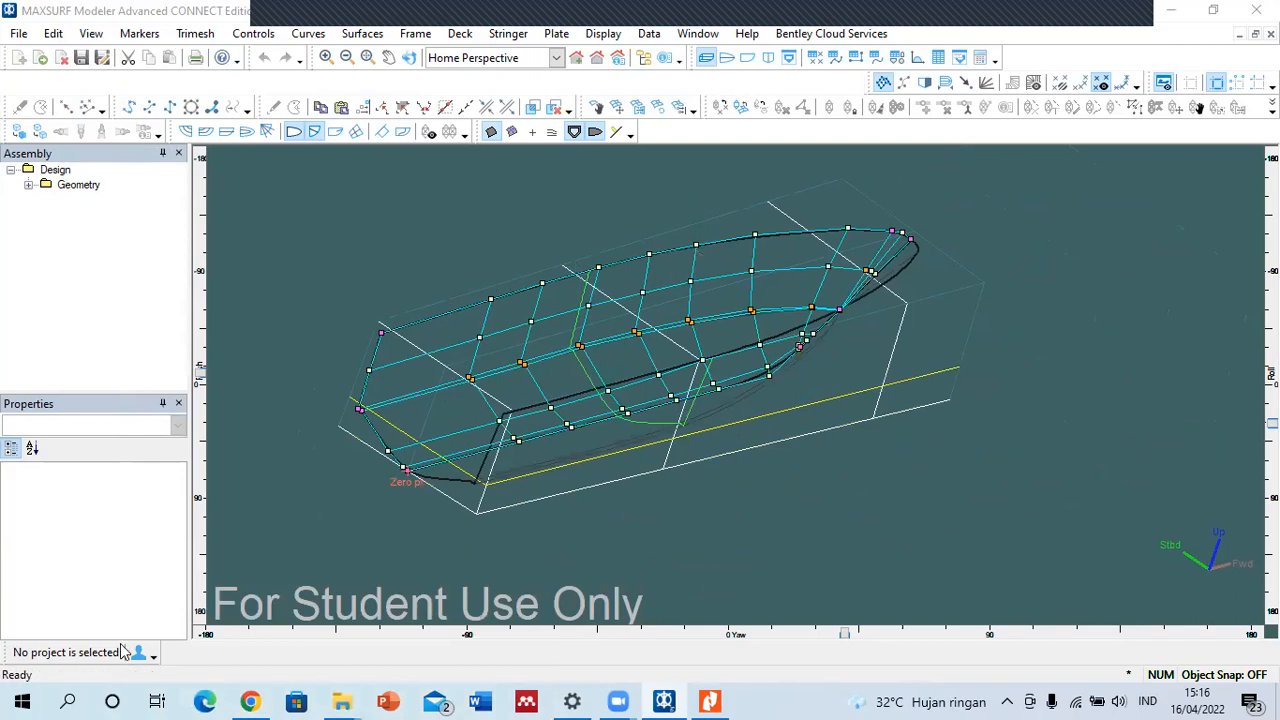
- Find and launch MAXSURF Resistance with the MAXSURF Ultimate license and dismiss the startup news
{"action": "left_click", "coordinate": [68, 700]}
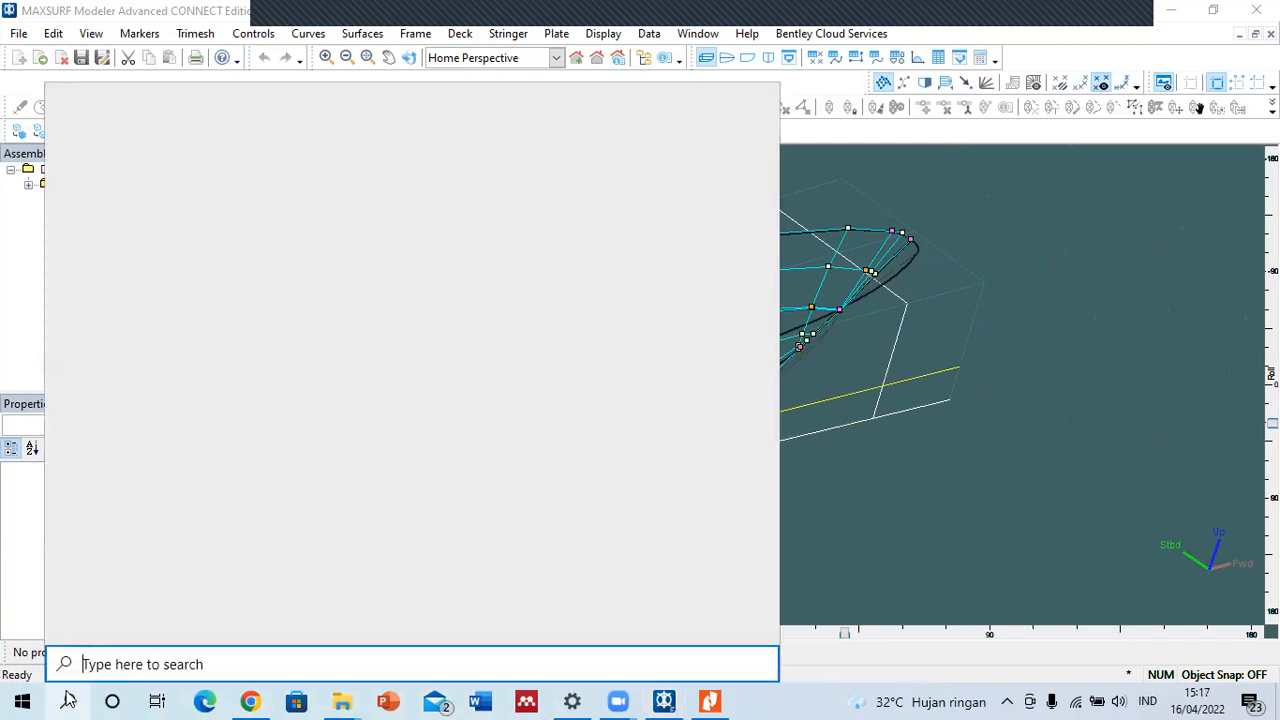
{"action": "type", "text": "resis"}
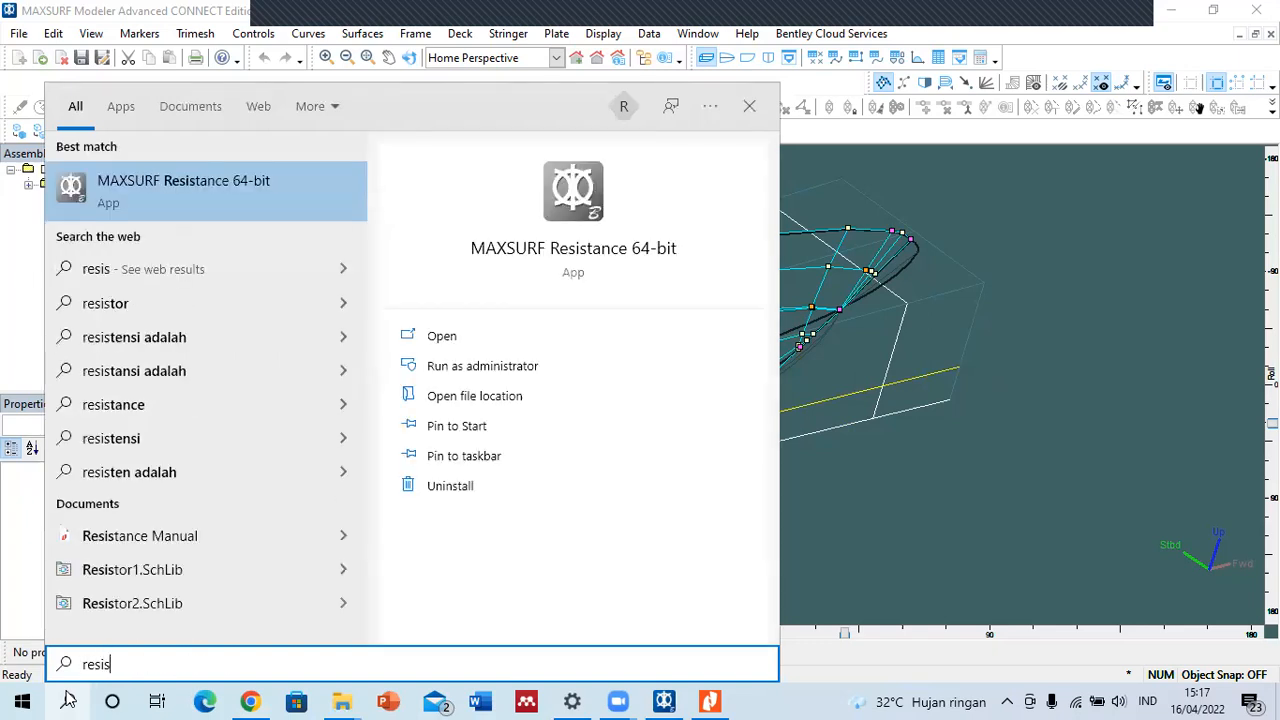
{"action": "left_click", "coordinate": [476, 343]}
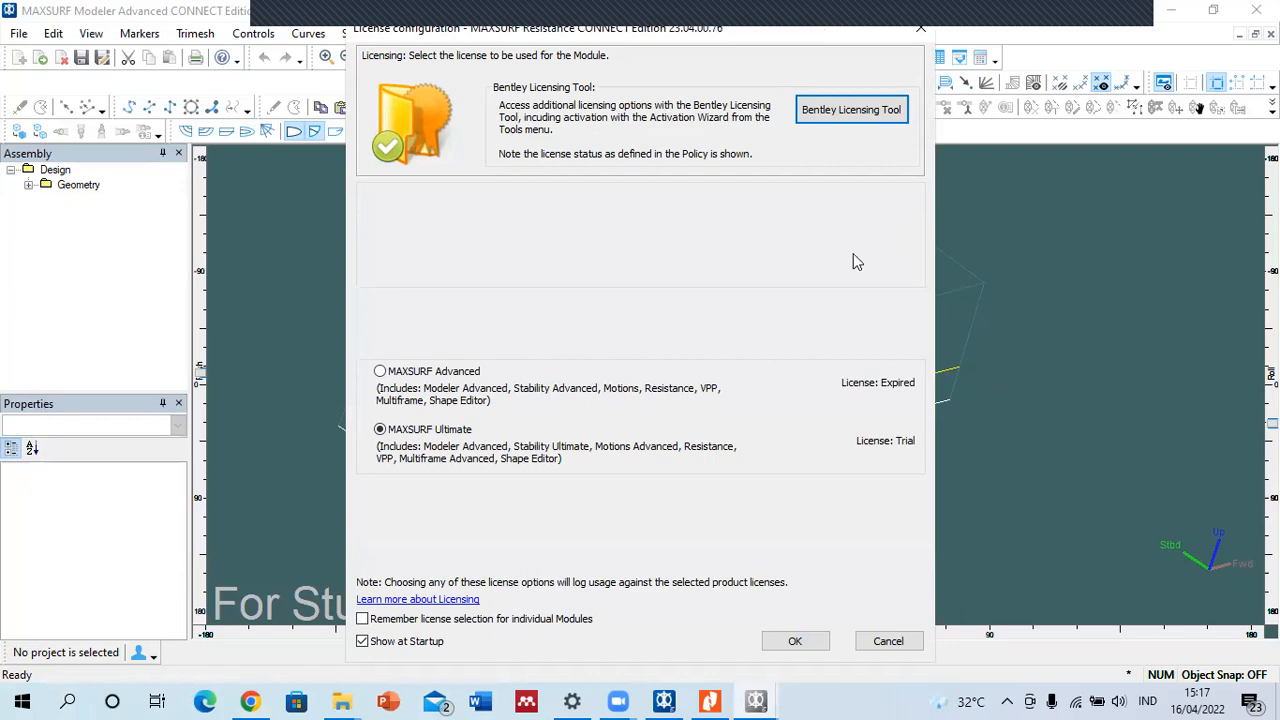
{"action": "left_click", "coordinate": [782, 642]}
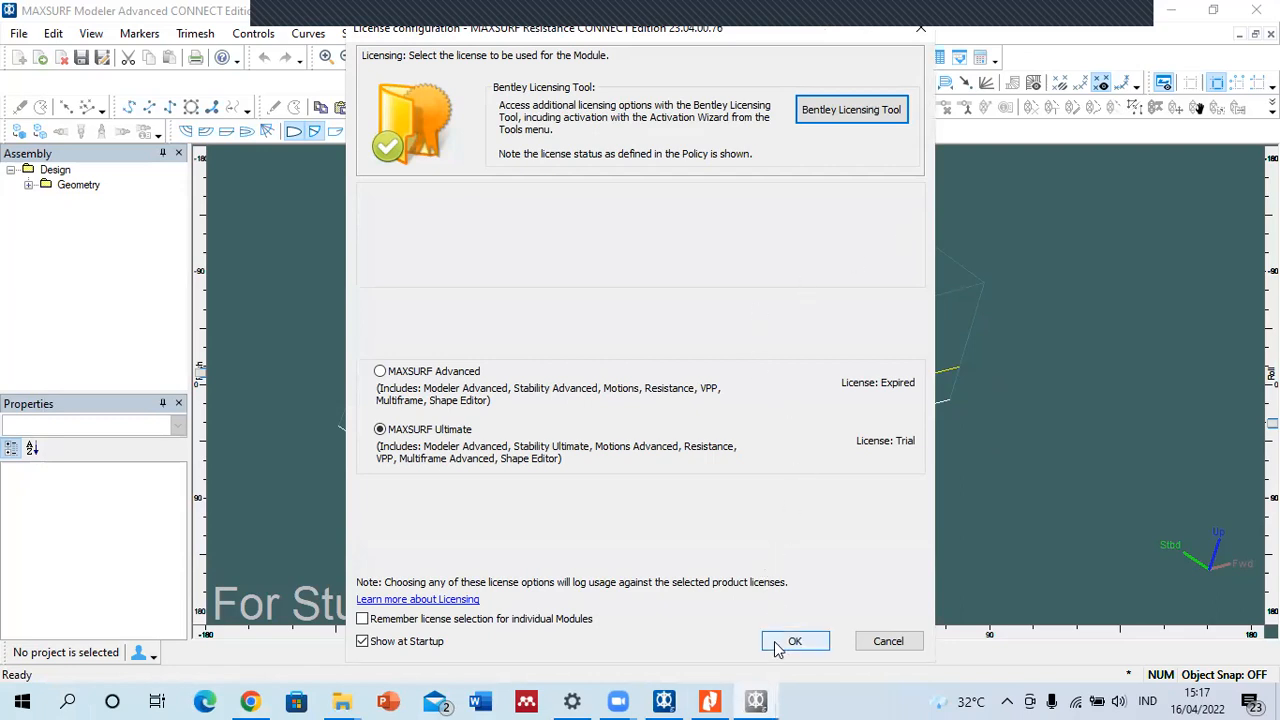
{"action": "left_click", "coordinate": [780, 643]}
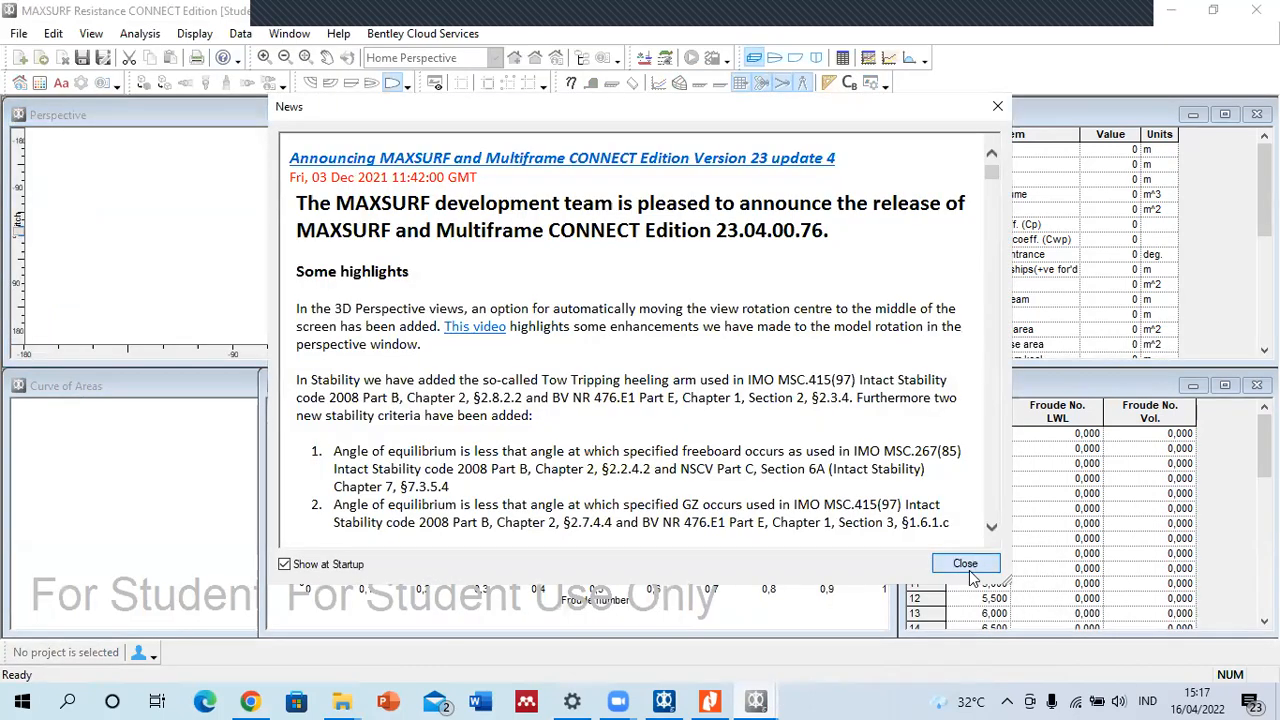
{"action": "left_click", "coordinate": [964, 563]}
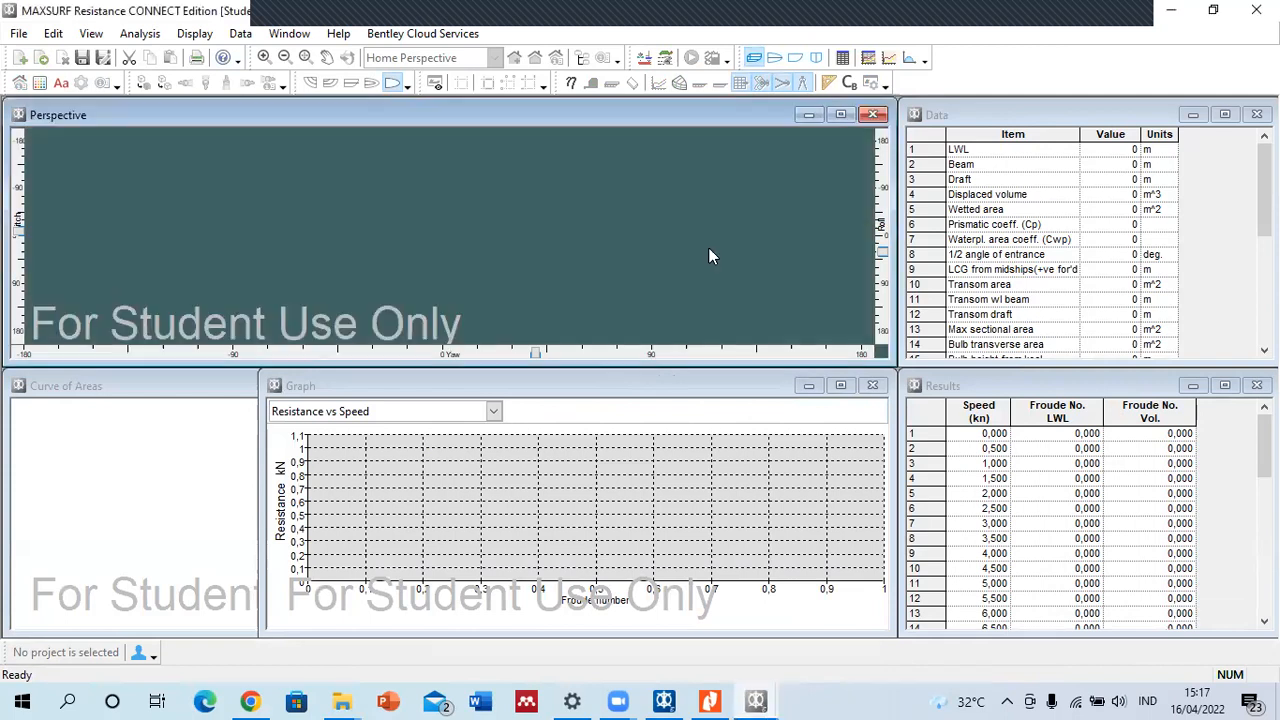
- Start opening a design and browse to C:\Program Files\Bentley\Offshore\MAXSURF CONNECT Edition V23
{"action": "left_click", "coordinate": [956, 241]}
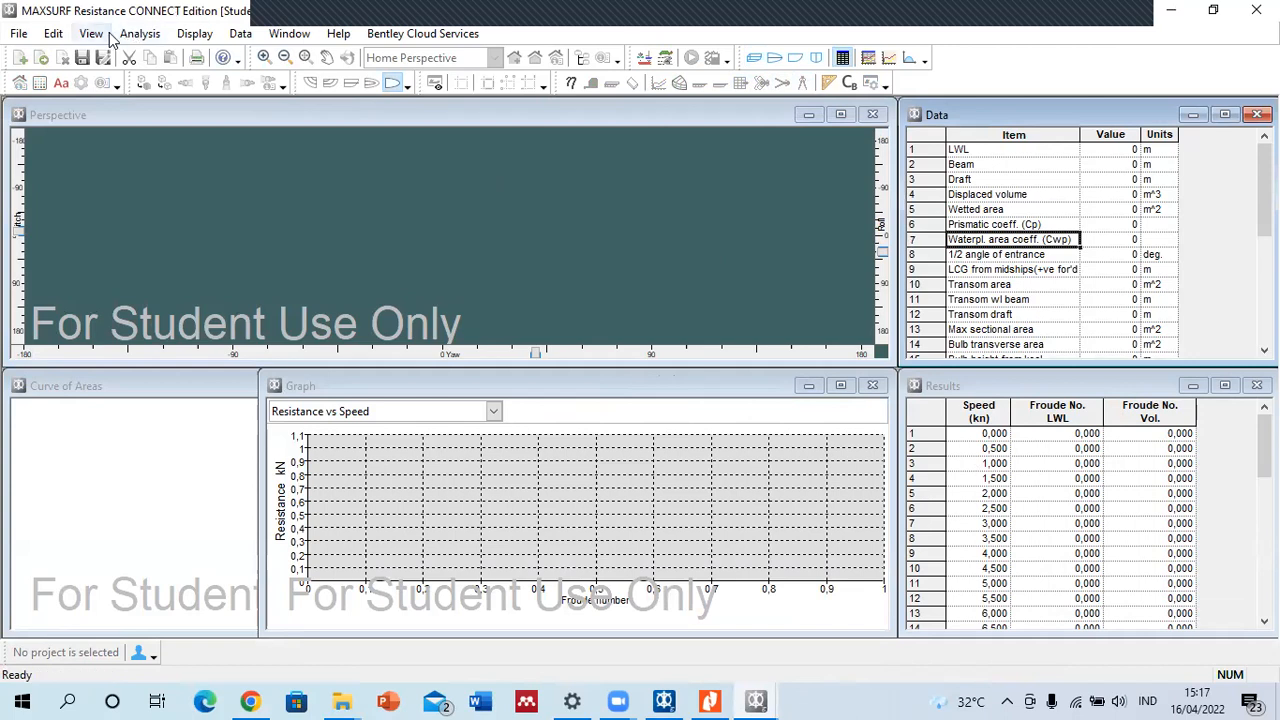
{"action": "left_click", "coordinate": [14, 34]}
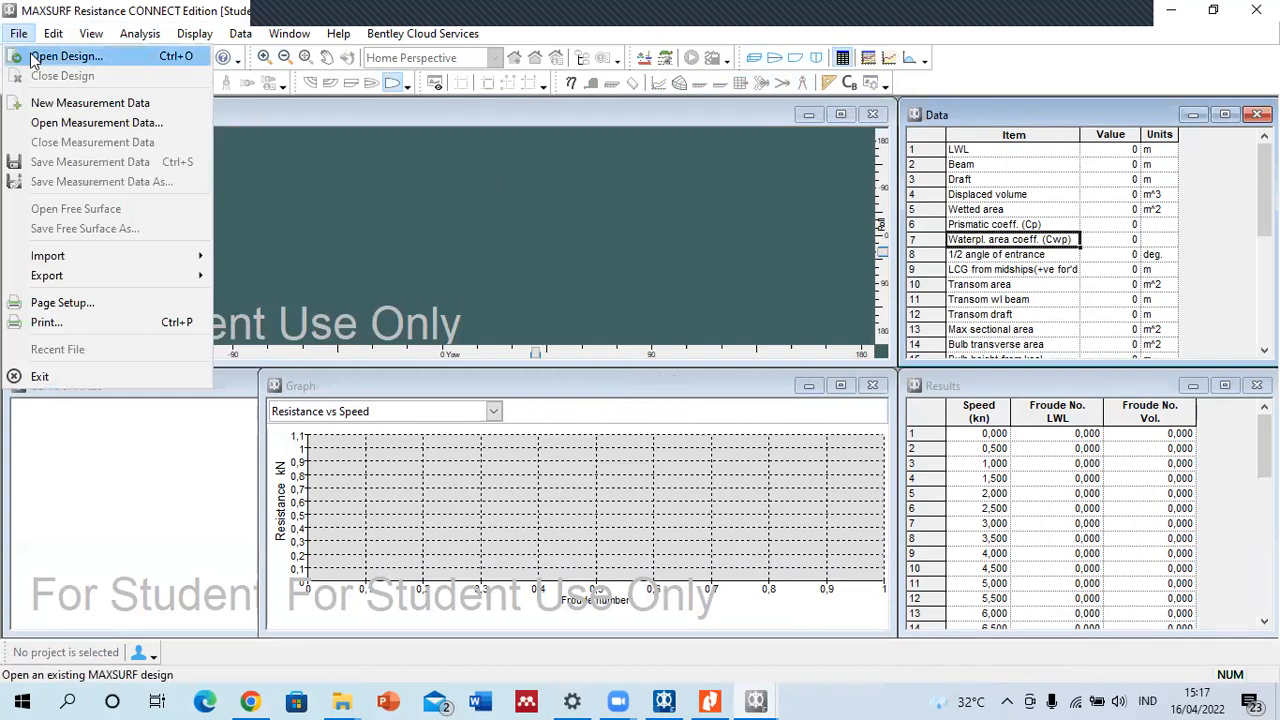
{"action": "left_click", "coordinate": [36, 57]}
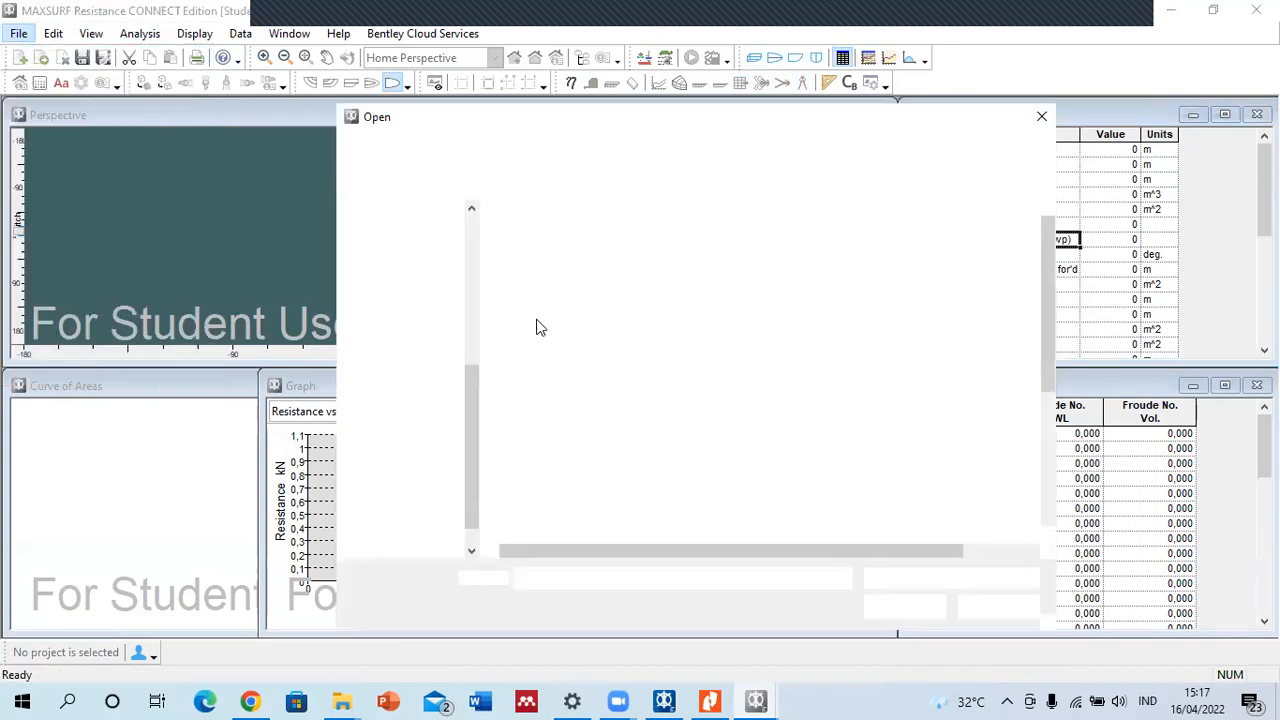
{"action": "left_click", "coordinate": [445, 489]}
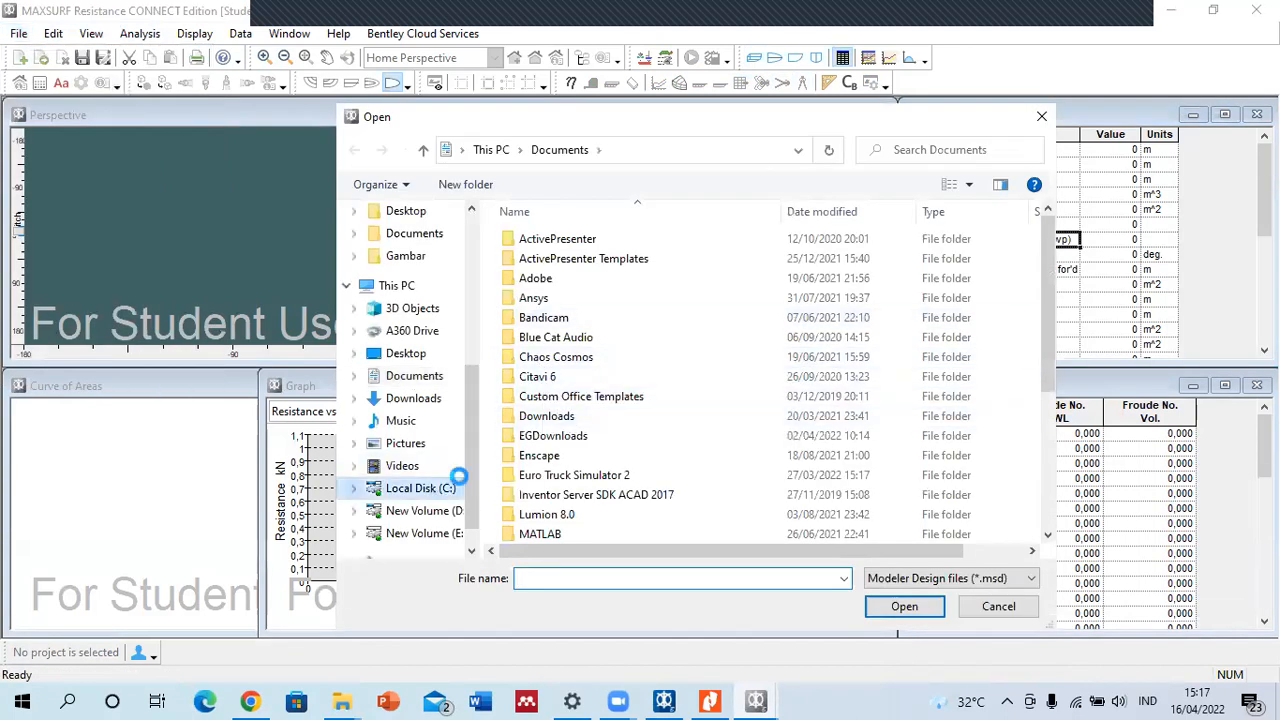
{"action": "double_click", "coordinate": [540, 380]}
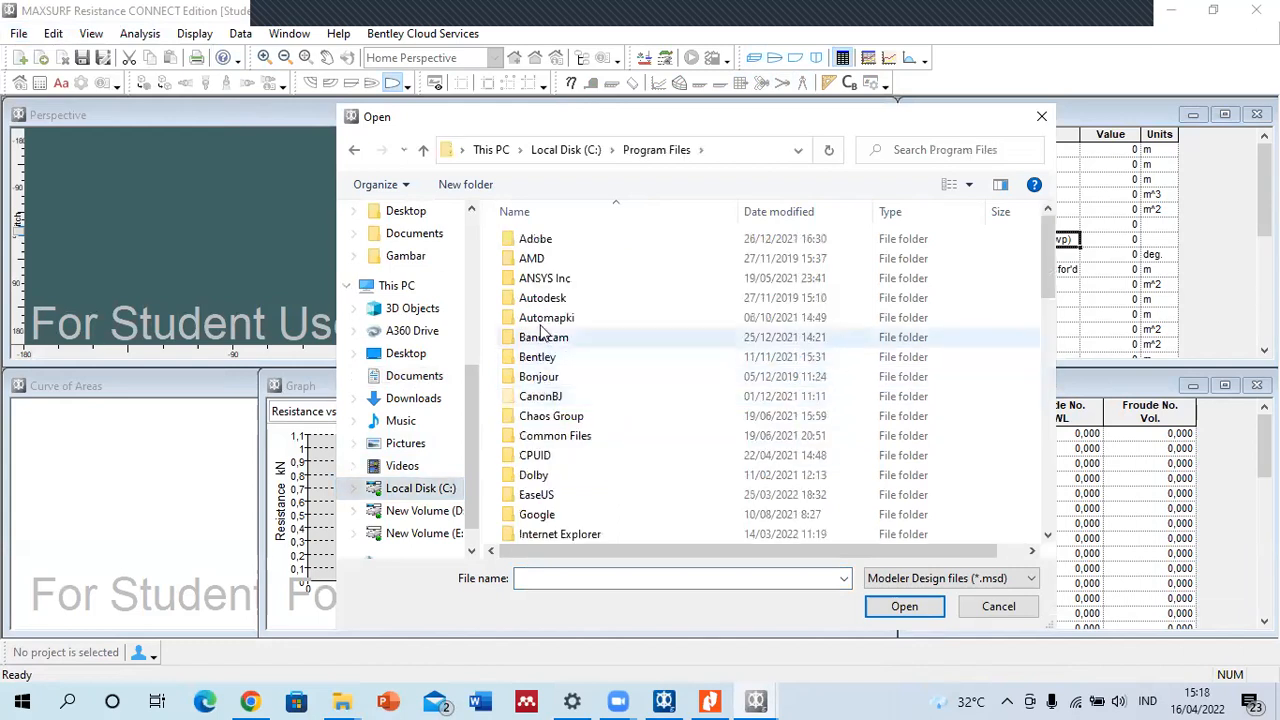
{"action": "double_click", "coordinate": [537, 358]}
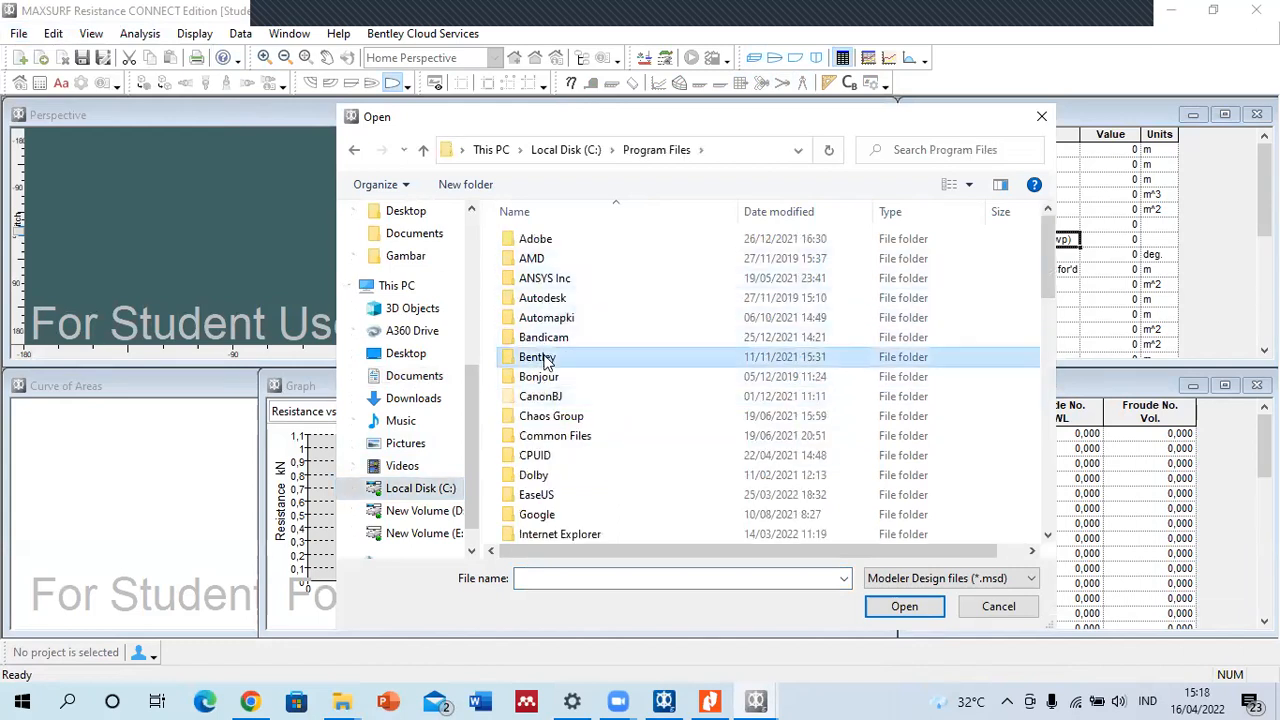
{"action": "double_click", "coordinate": [545, 299]}
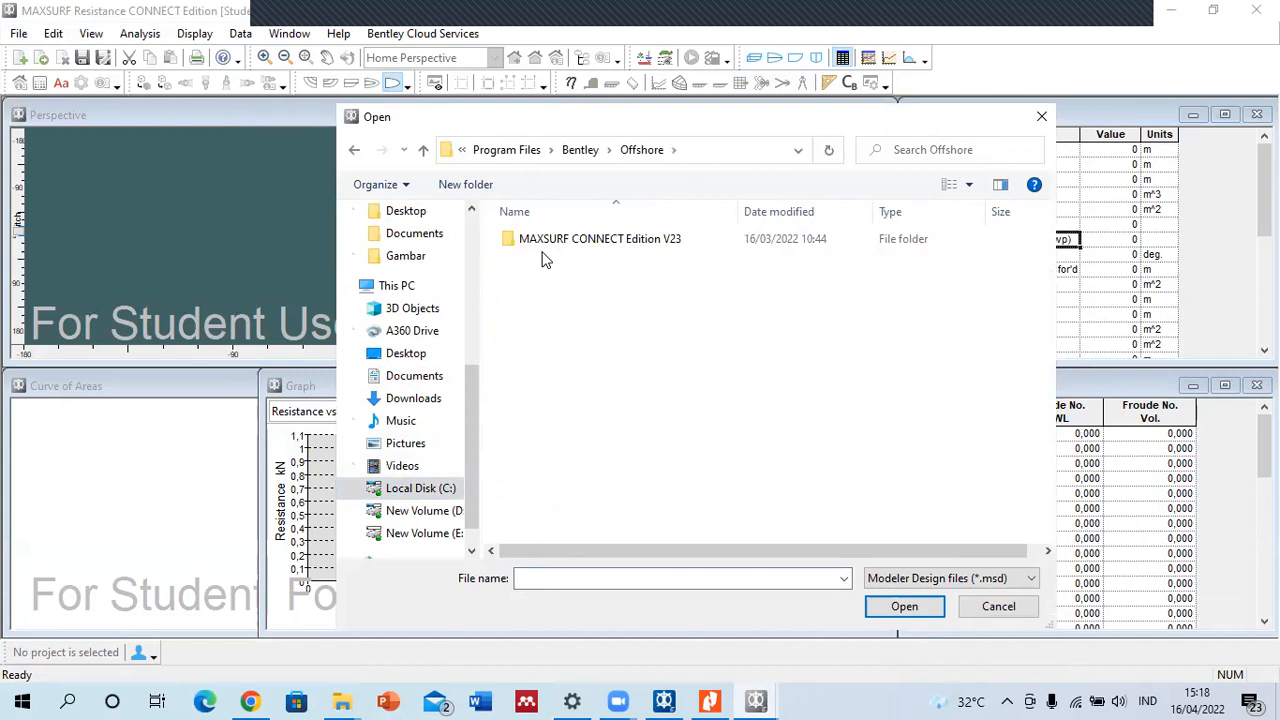
{"action": "left_click", "coordinate": [538, 245]}
{"action": "double_click", "coordinate": [538, 245]}
{"action": "scroll", "coordinate": [570, 337], "scroll_direction": "down", "scroll_amount": 1}
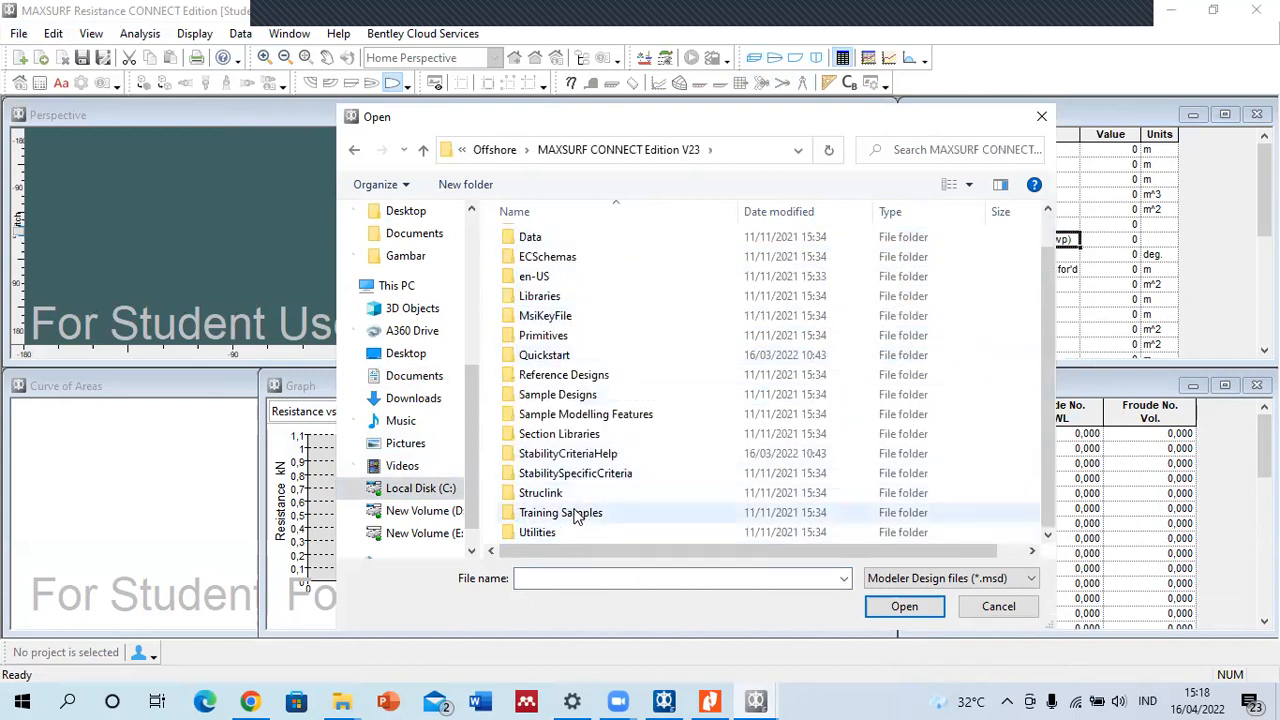
- Look in the Reference Designs folder, then open Frigate_1Surface.msd from Sample Designs\Naval\Frigate
{"action": "double_click", "coordinate": [548, 376]}
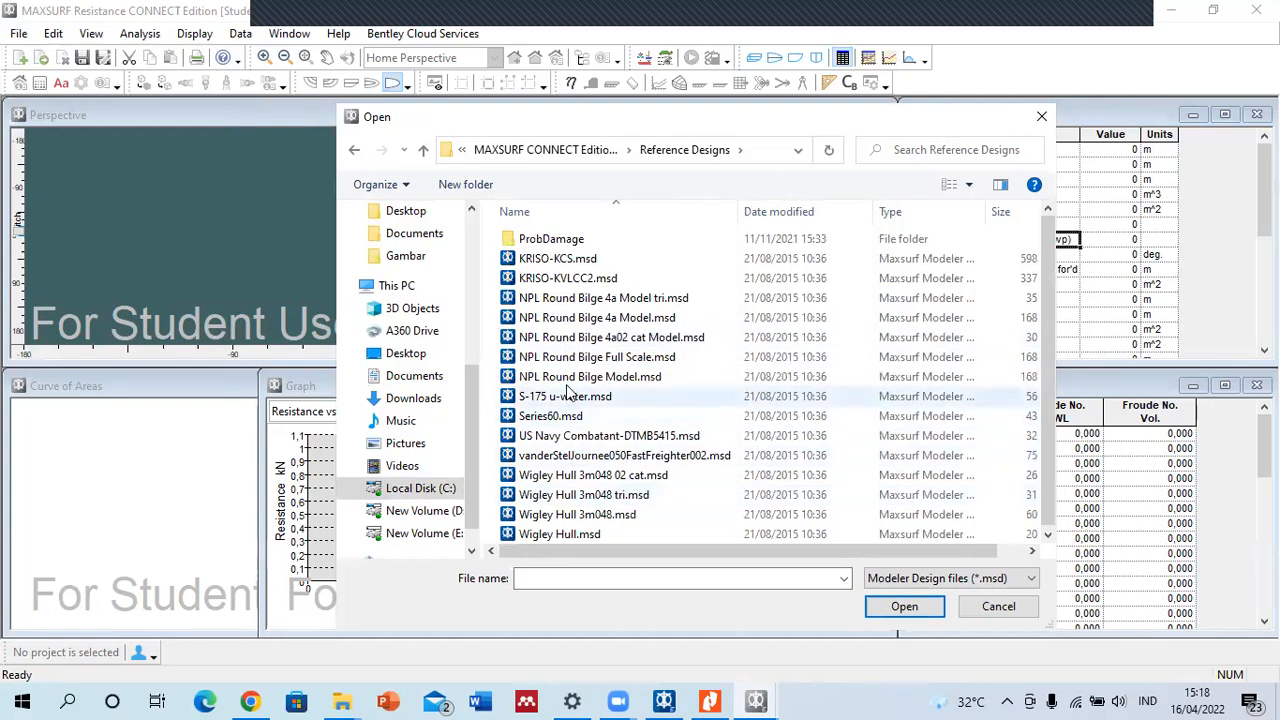
{"action": "left_click", "coordinate": [354, 149]}
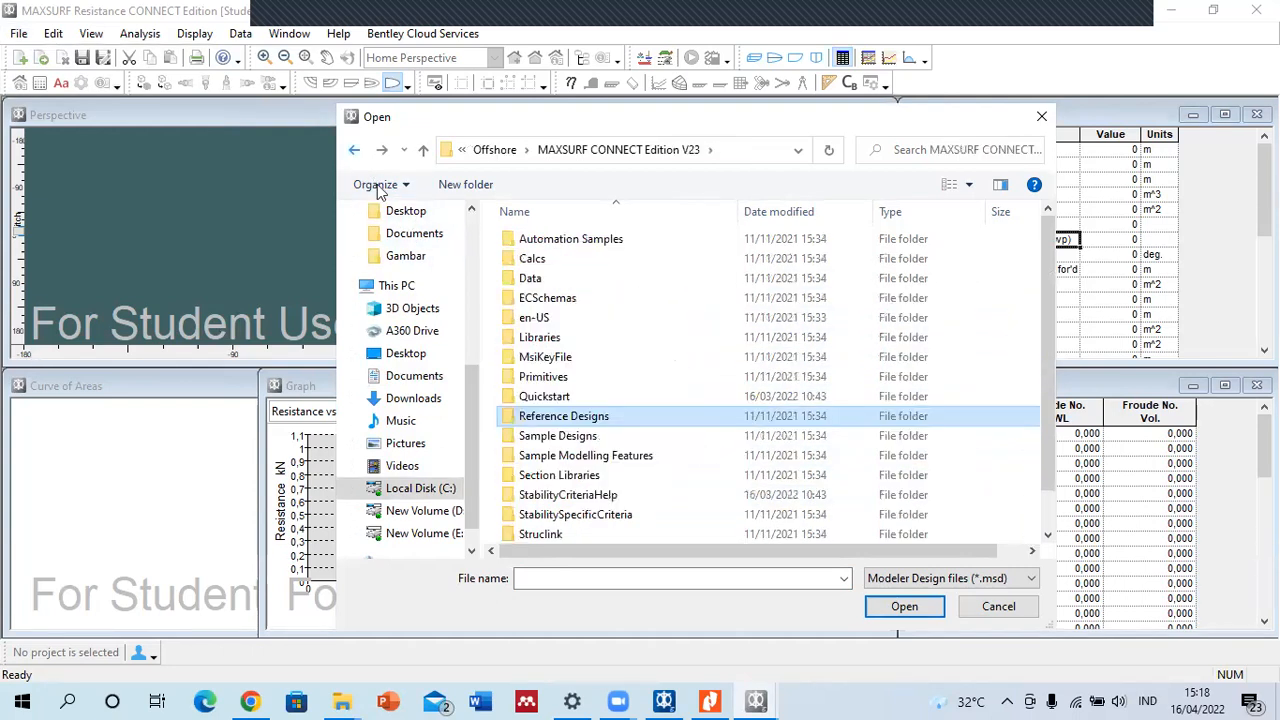
{"action": "left_click", "coordinate": [541, 442]}
{"action": "double_click", "coordinate": [541, 440]}
{"action": "left_click", "coordinate": [535, 320]}
{"action": "double_click", "coordinate": [533, 320]}
{"action": "left_click", "coordinate": [538, 243]}
{"action": "double_click", "coordinate": [538, 243]}
{"action": "left_click", "coordinate": [534, 240]}
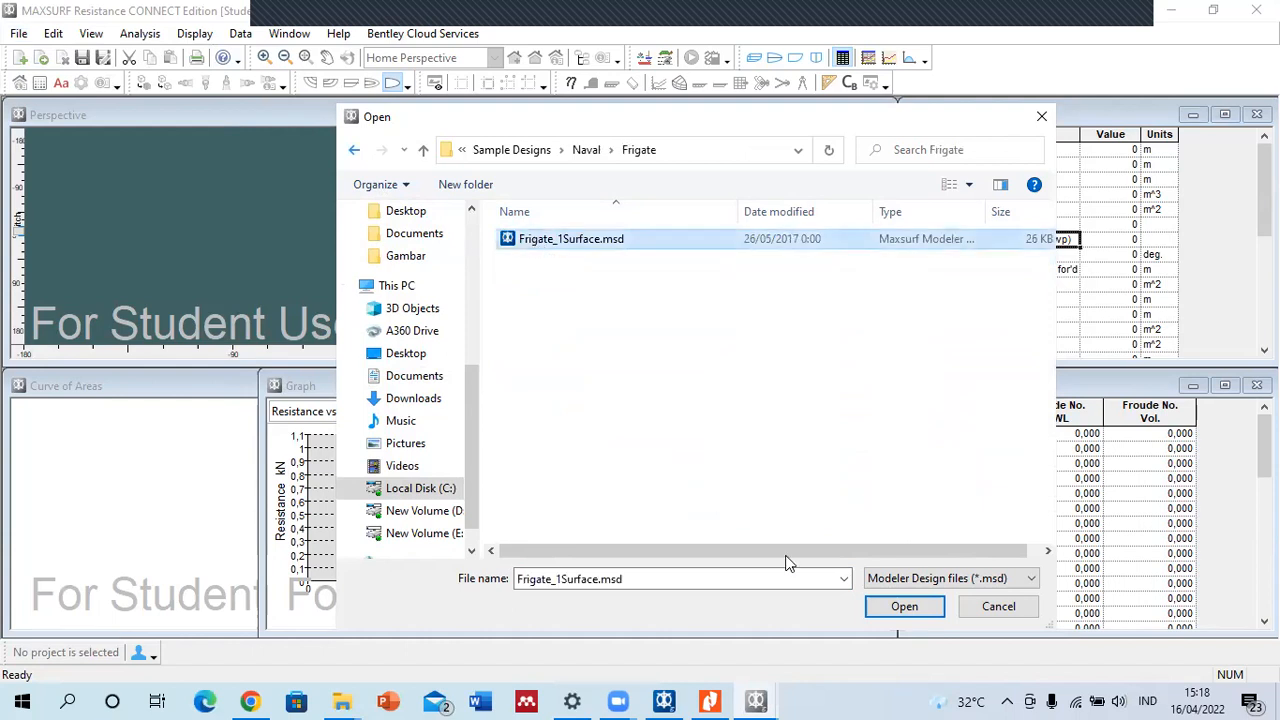
{"action": "left_click", "coordinate": [890, 610]}
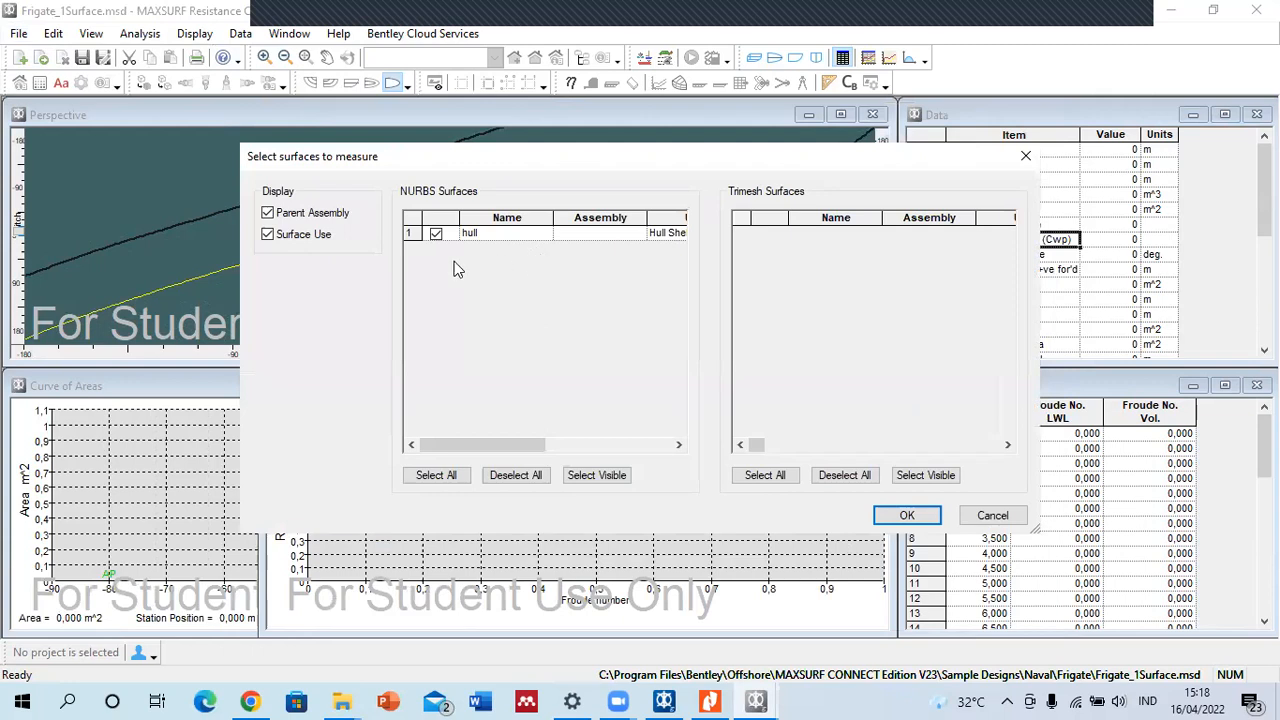
- Measure the frigate design using its hull NURBS surface
{"action": "left_click", "coordinate": [436, 233]}
{"action": "left_click", "coordinate": [440, 238]}
{"action": "left_click", "coordinate": [440, 240]}
{"action": "left_click", "coordinate": [904, 516]}
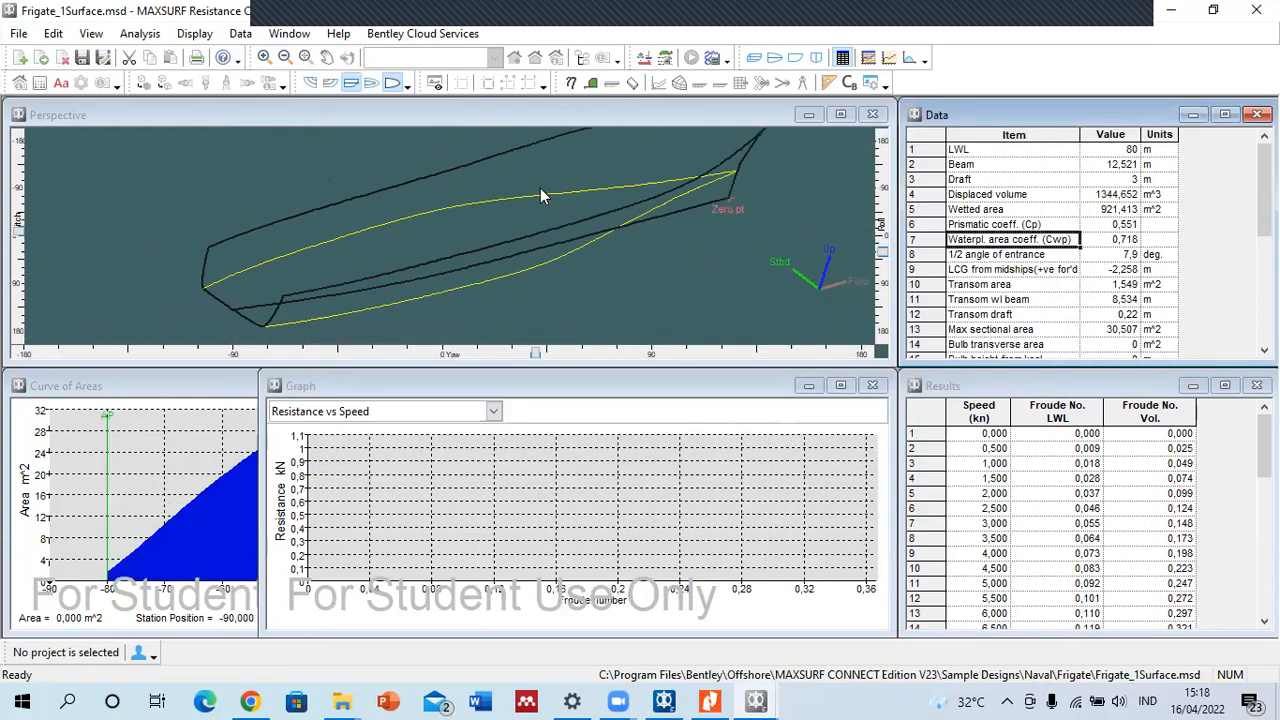
- Maximize the perspective view, render the frigate hull and roll the view to show its side
{"action": "left_click", "coordinate": [842, 114]}
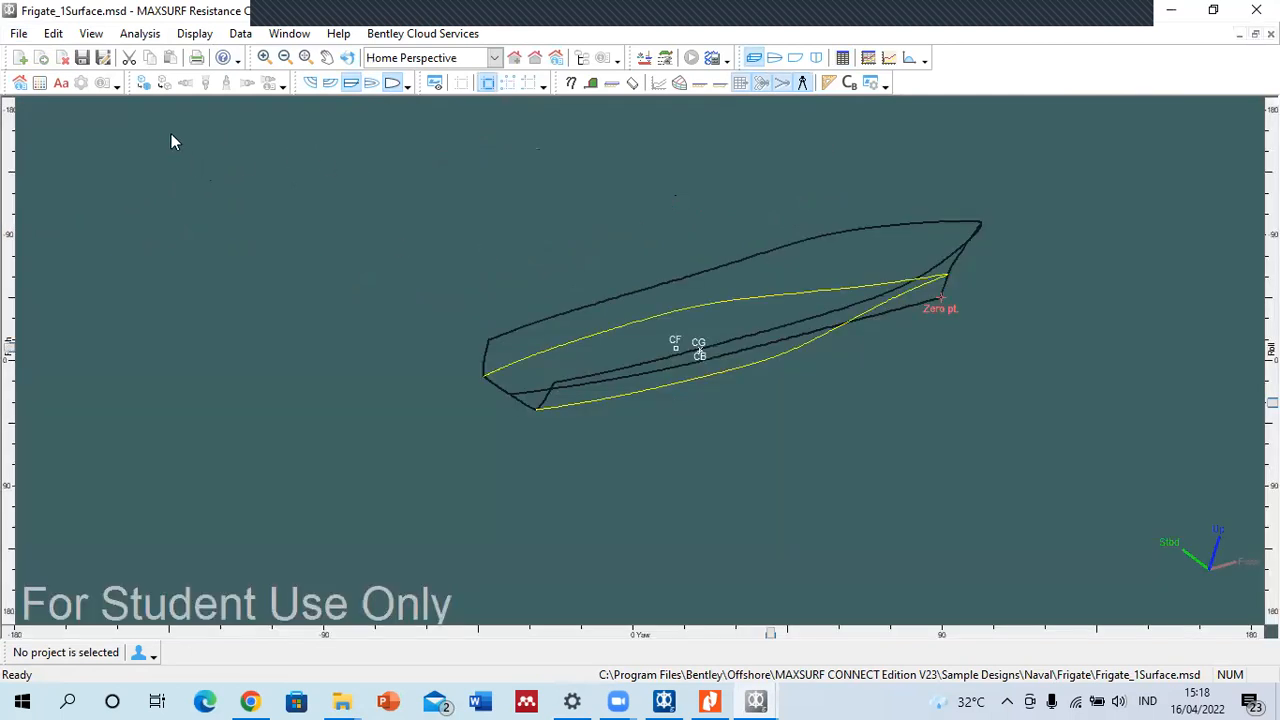
{"action": "scroll", "coordinate": [955, 322], "scroll_direction": "up", "scroll_amount": 2}
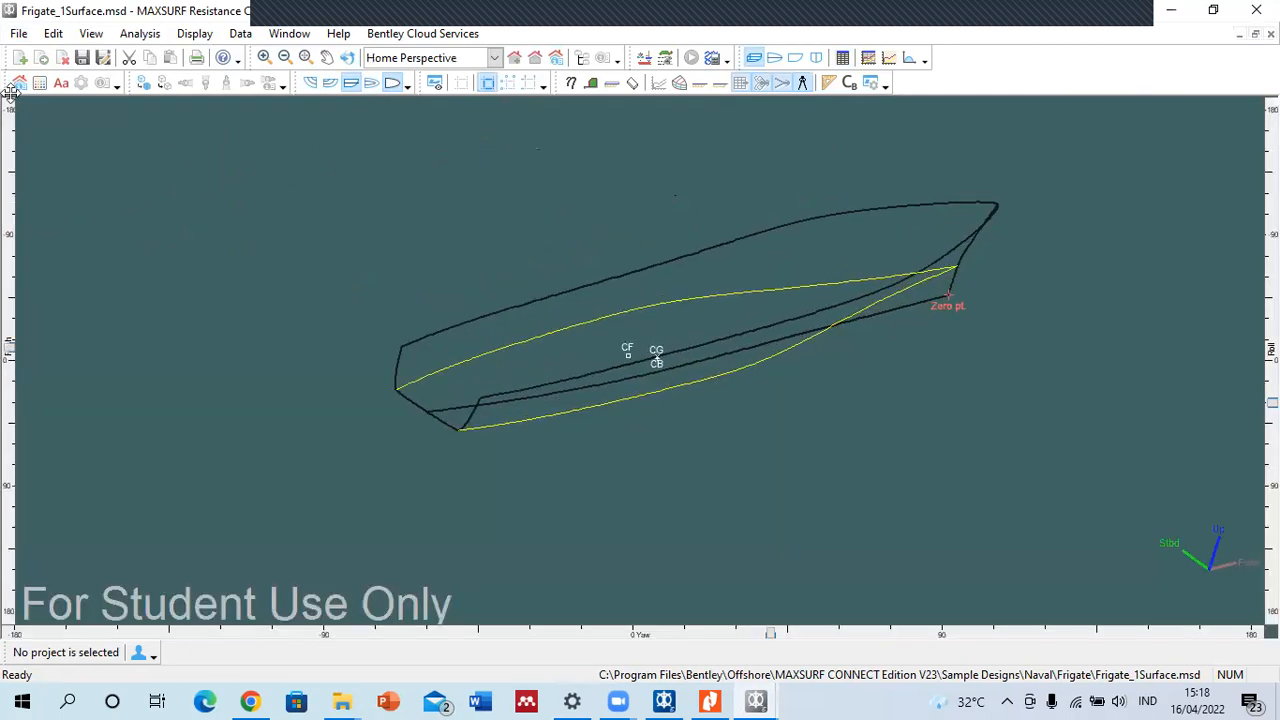
{"action": "left_click", "coordinate": [143, 82]}
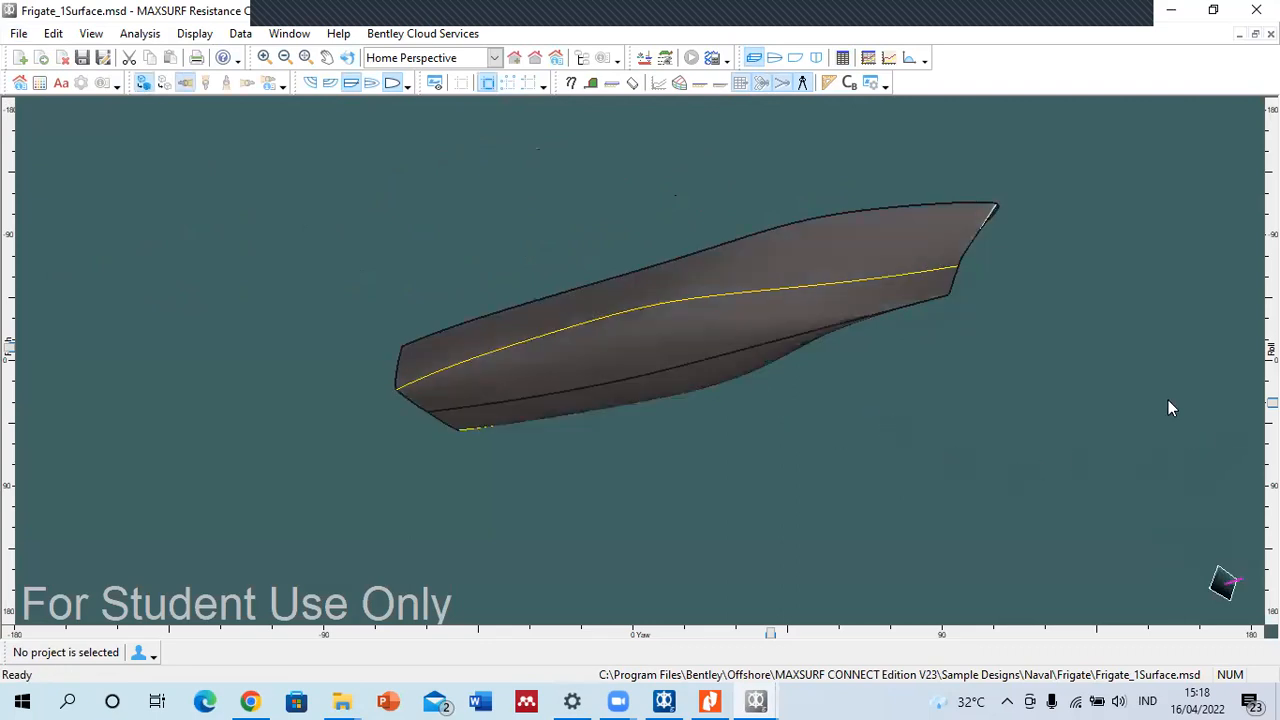
{"action": "left_click_drag", "start_coordinate": [1272, 402], "coordinate": [1272, 331]}
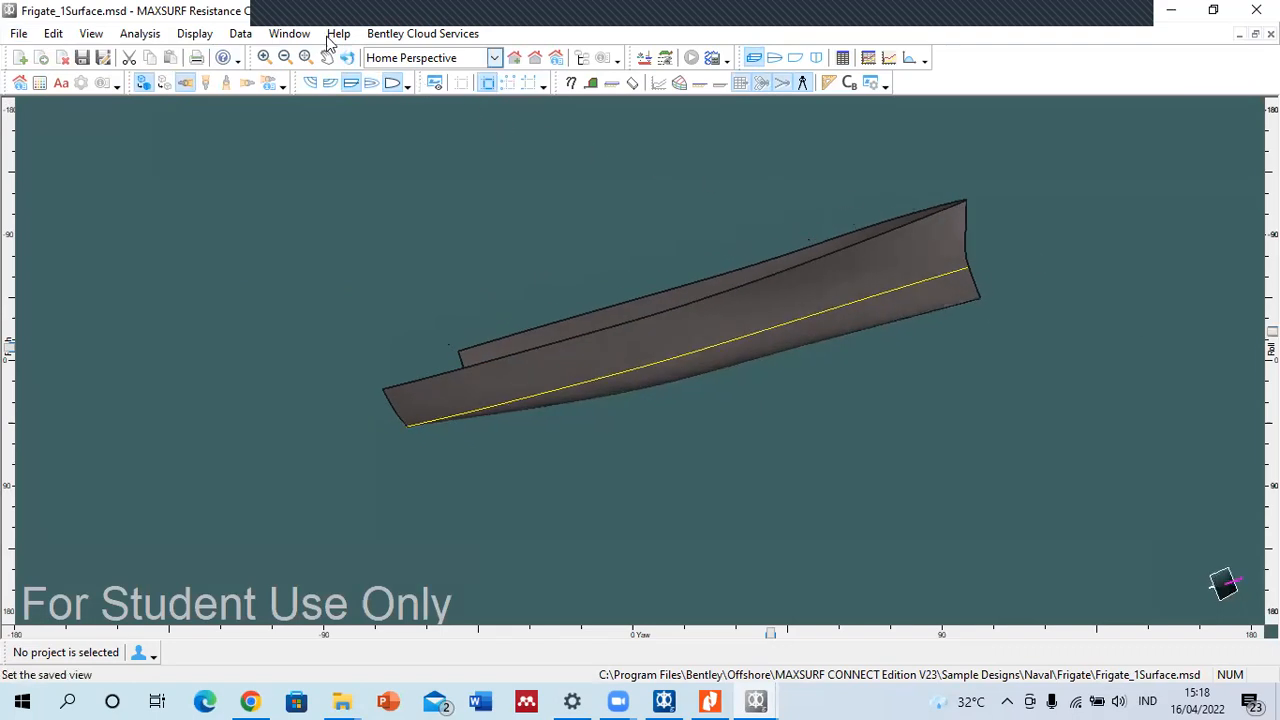
- Review the frigate's frame of reference and zero point, checking the longitudinal and vertical datums without changing them
{"action": "left_click", "coordinate": [242, 33]}
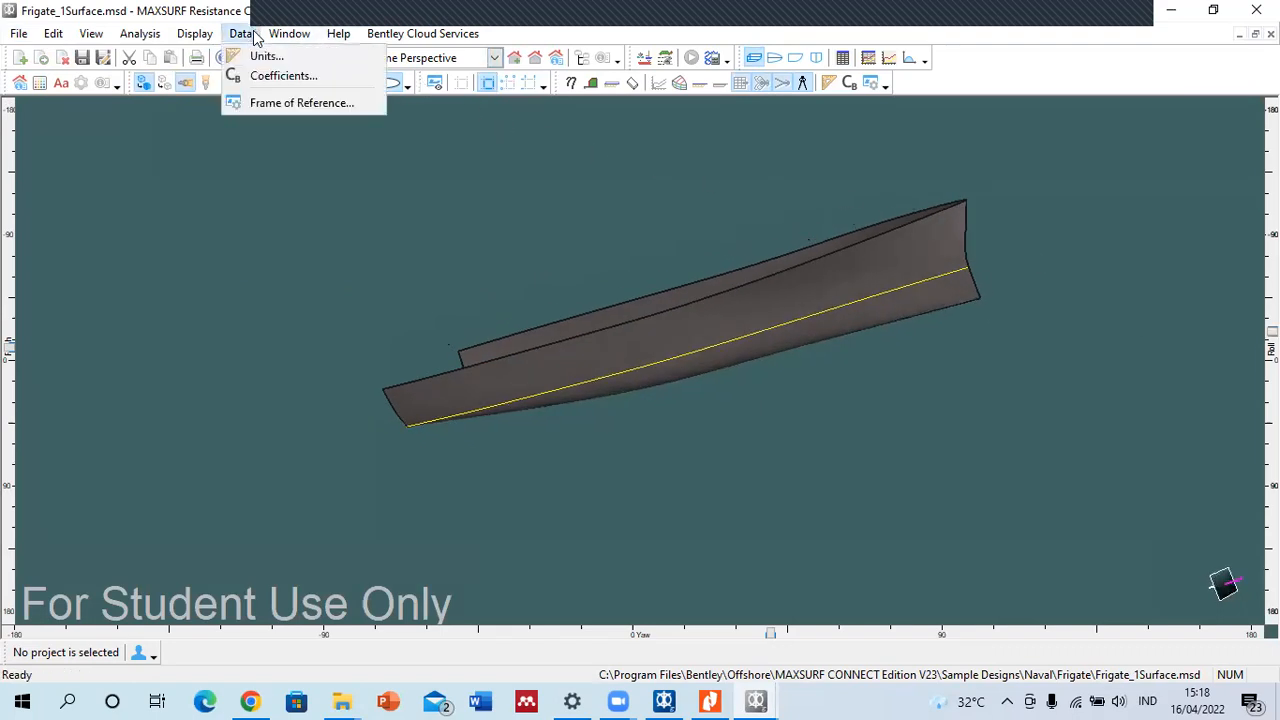
{"action": "left_click", "coordinate": [296, 105]}
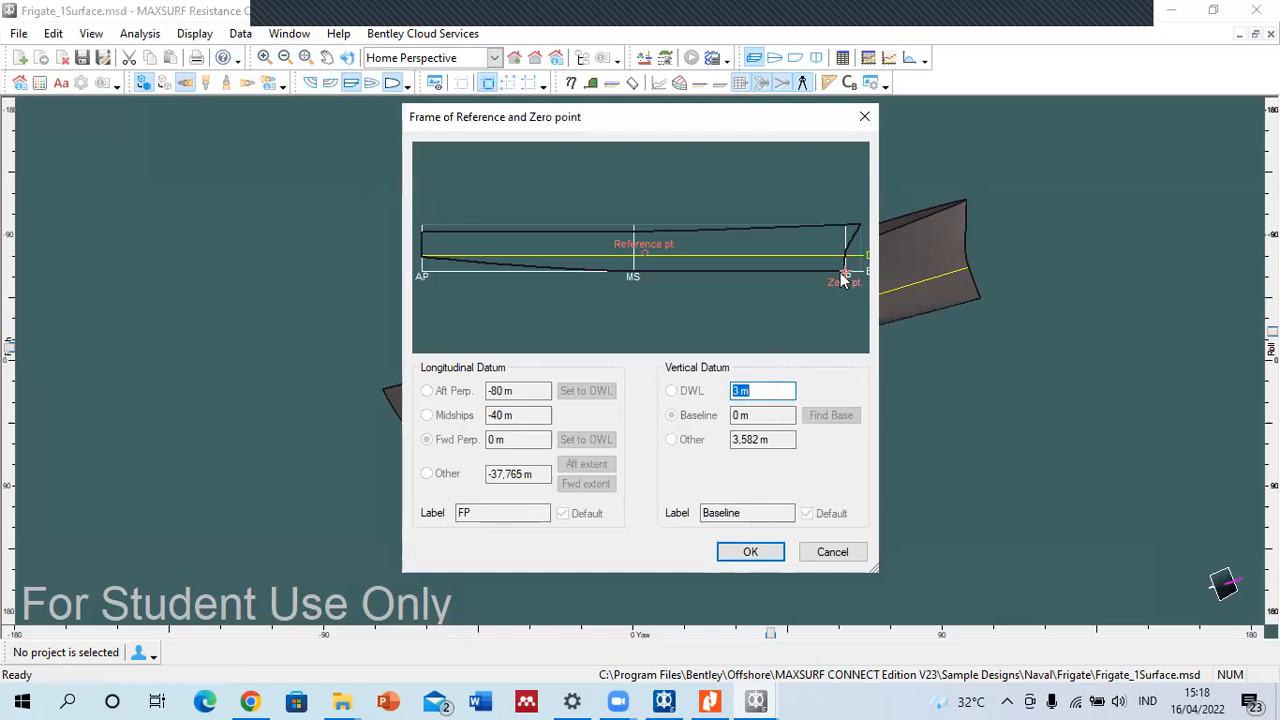
{"action": "left_click", "coordinate": [864, 116]}
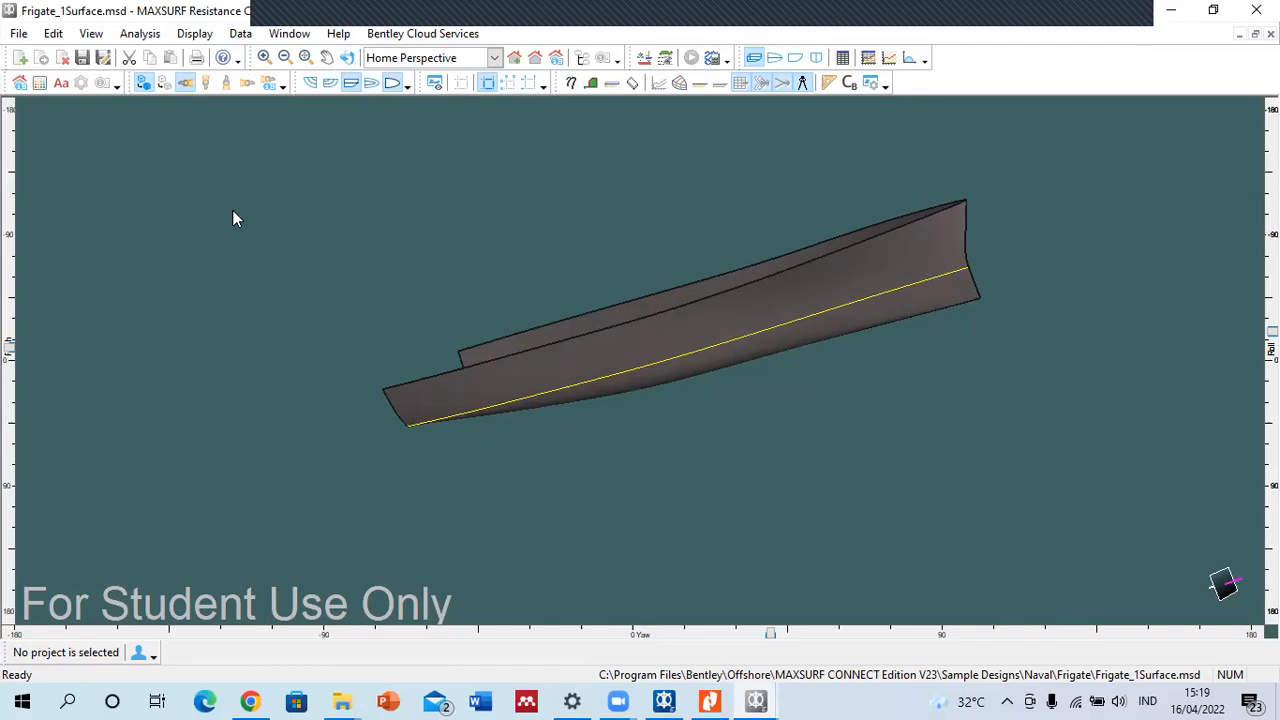
{"action": "left_click", "coordinate": [245, 36]}
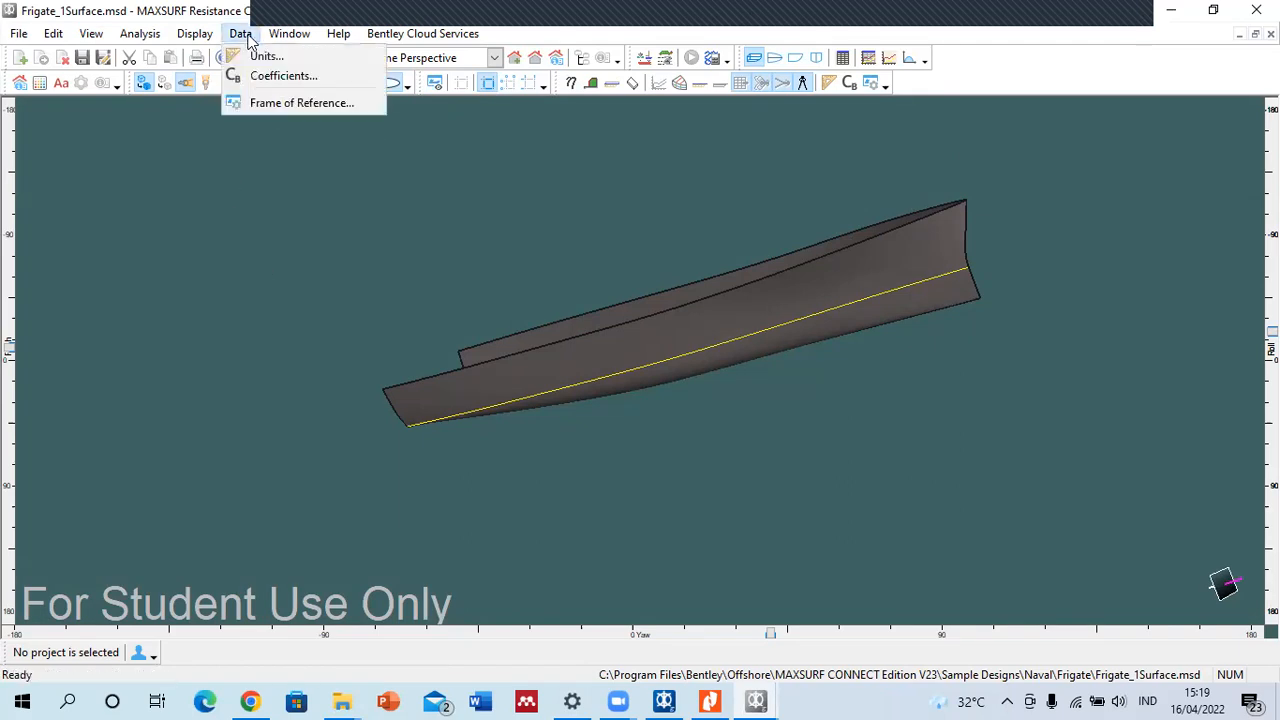
{"action": "left_click", "coordinate": [279, 101]}
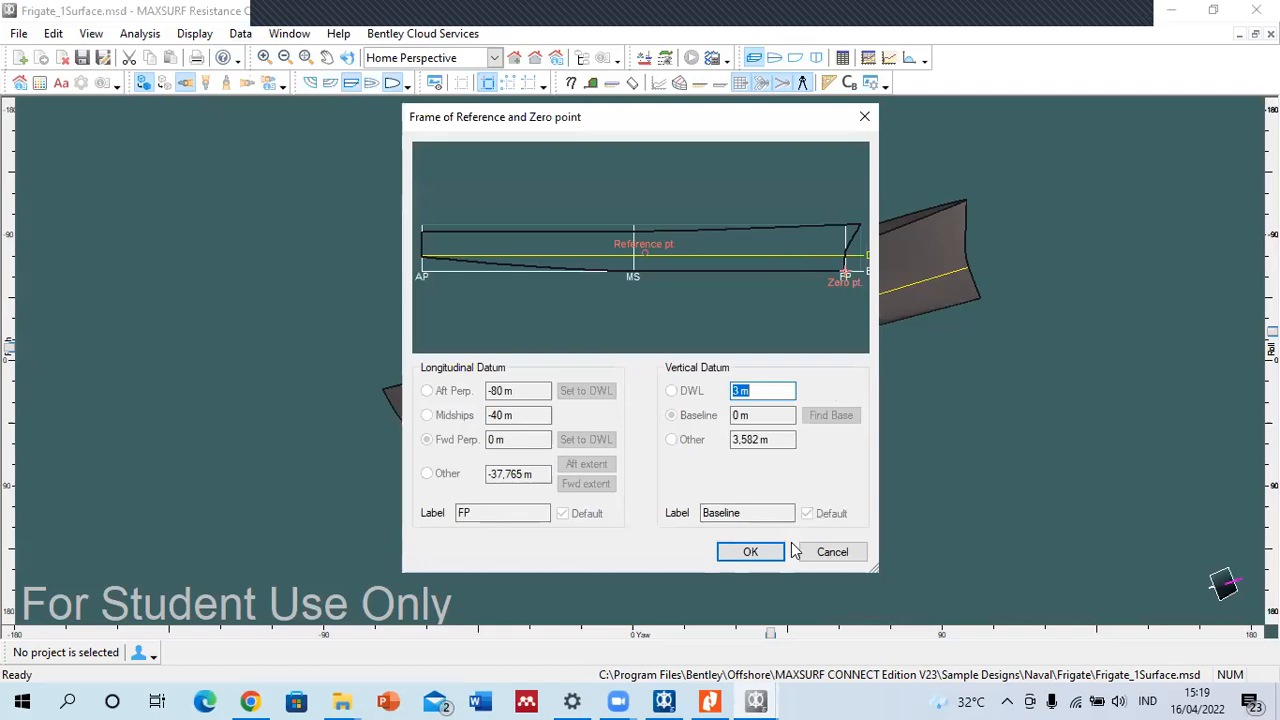
{"action": "left_click", "coordinate": [843, 551]}
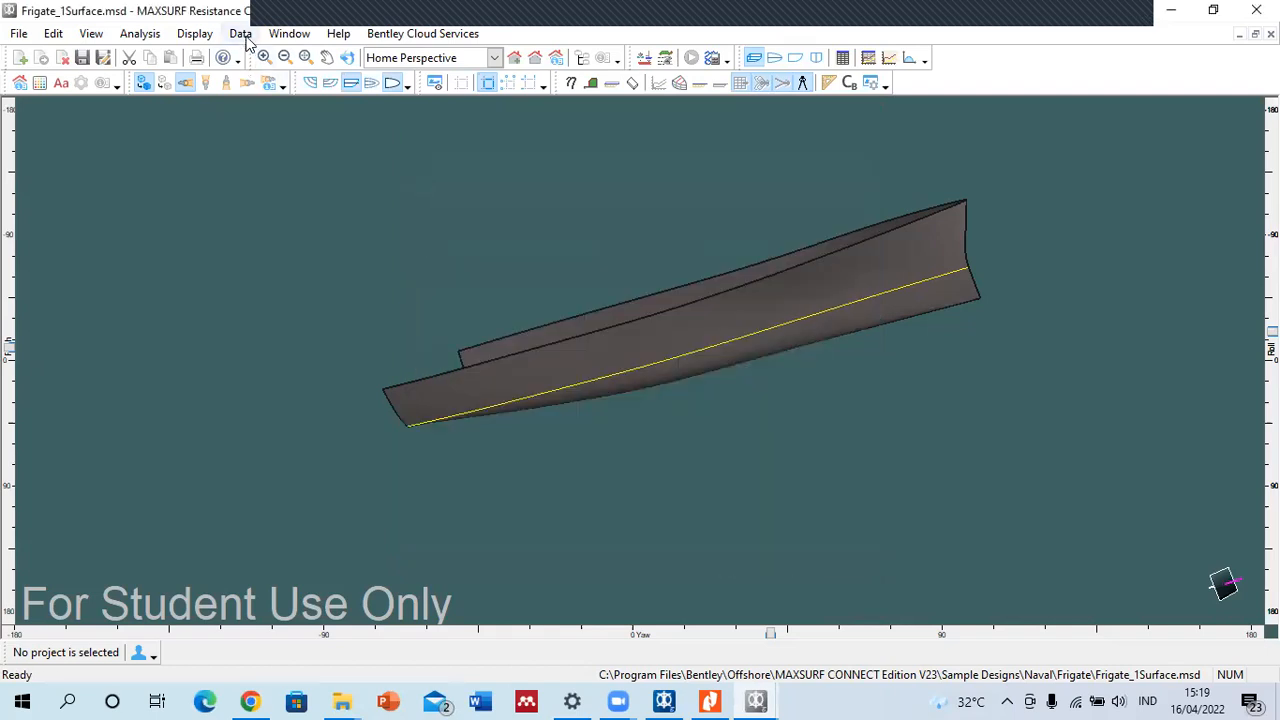
- Review the length, mass, speed, force and power units, then the hydrostatic coefficient calculation parameters
{"action": "left_click", "coordinate": [254, 33]}
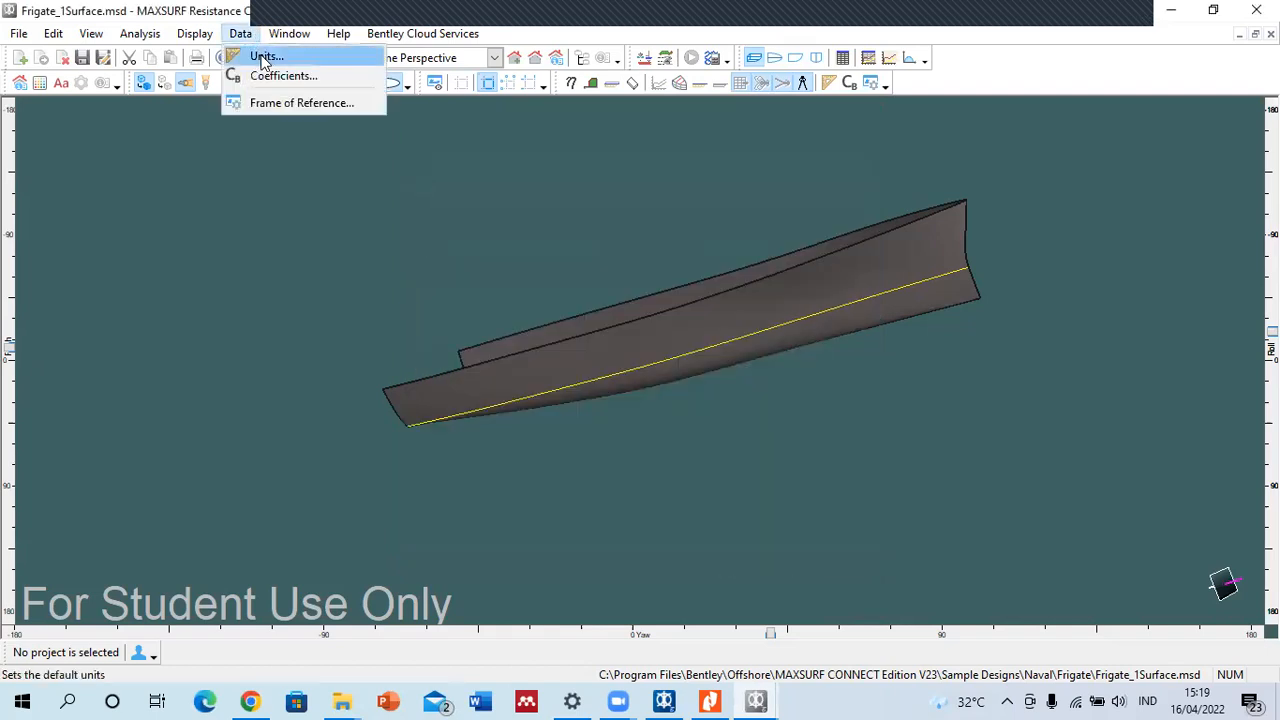
{"action": "left_click", "coordinate": [265, 58]}
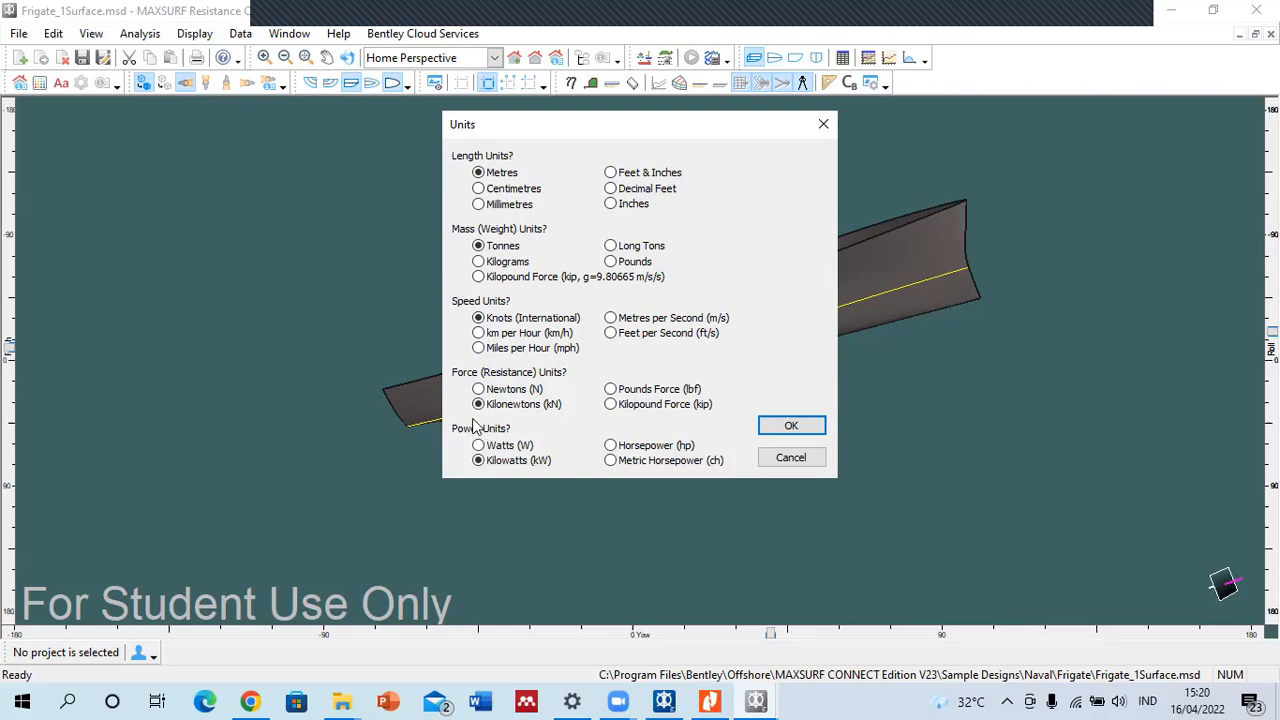
{"action": "left_click", "coordinate": [785, 426]}
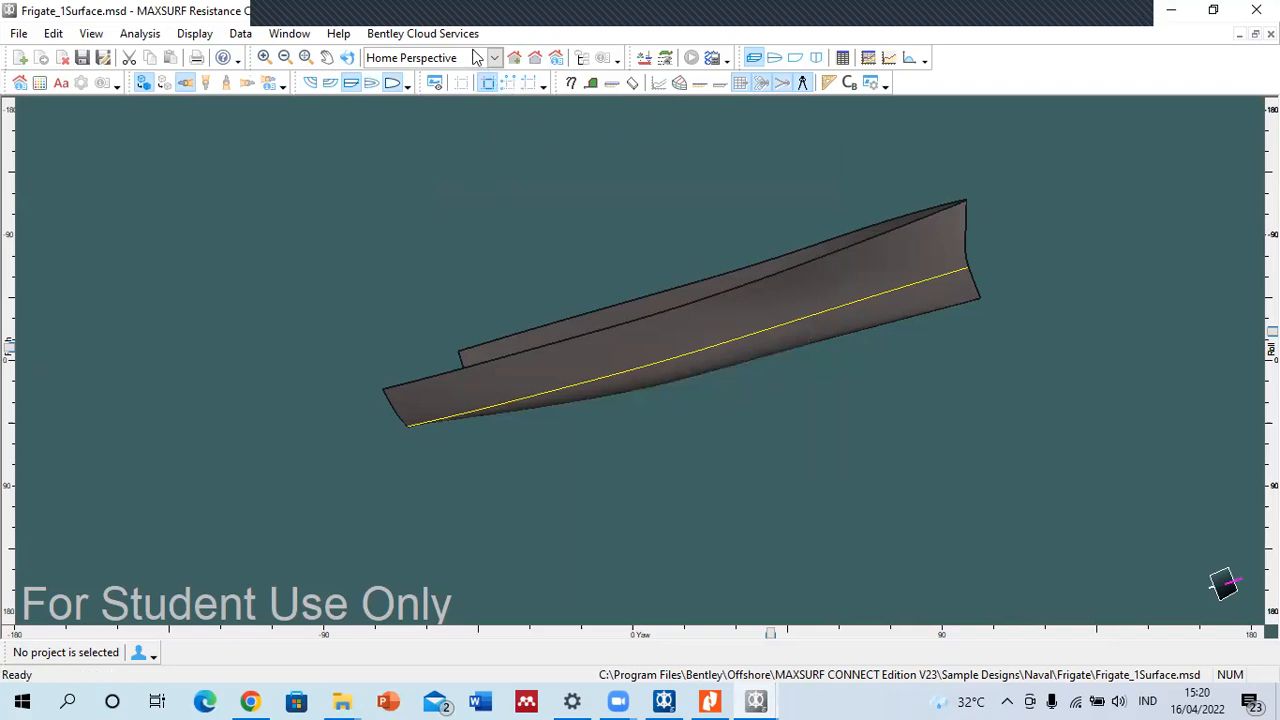
{"action": "left_click", "coordinate": [240, 33]}
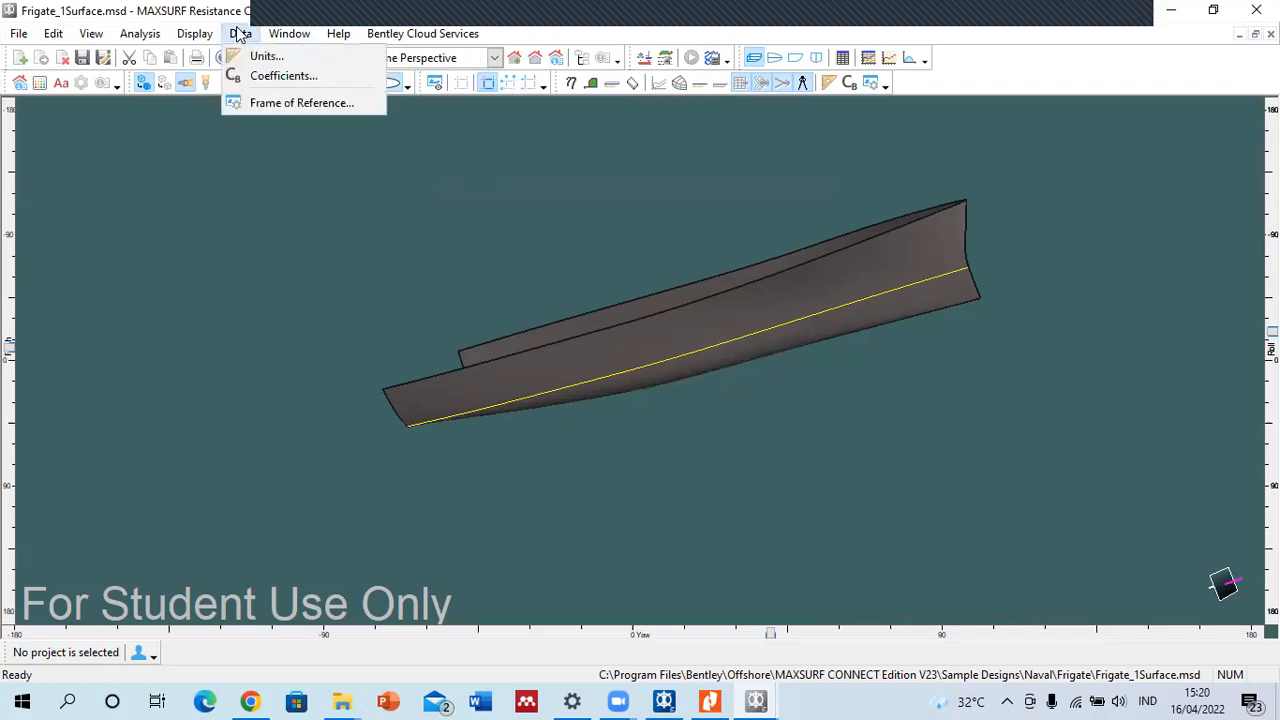
{"action": "left_click", "coordinate": [280, 74]}
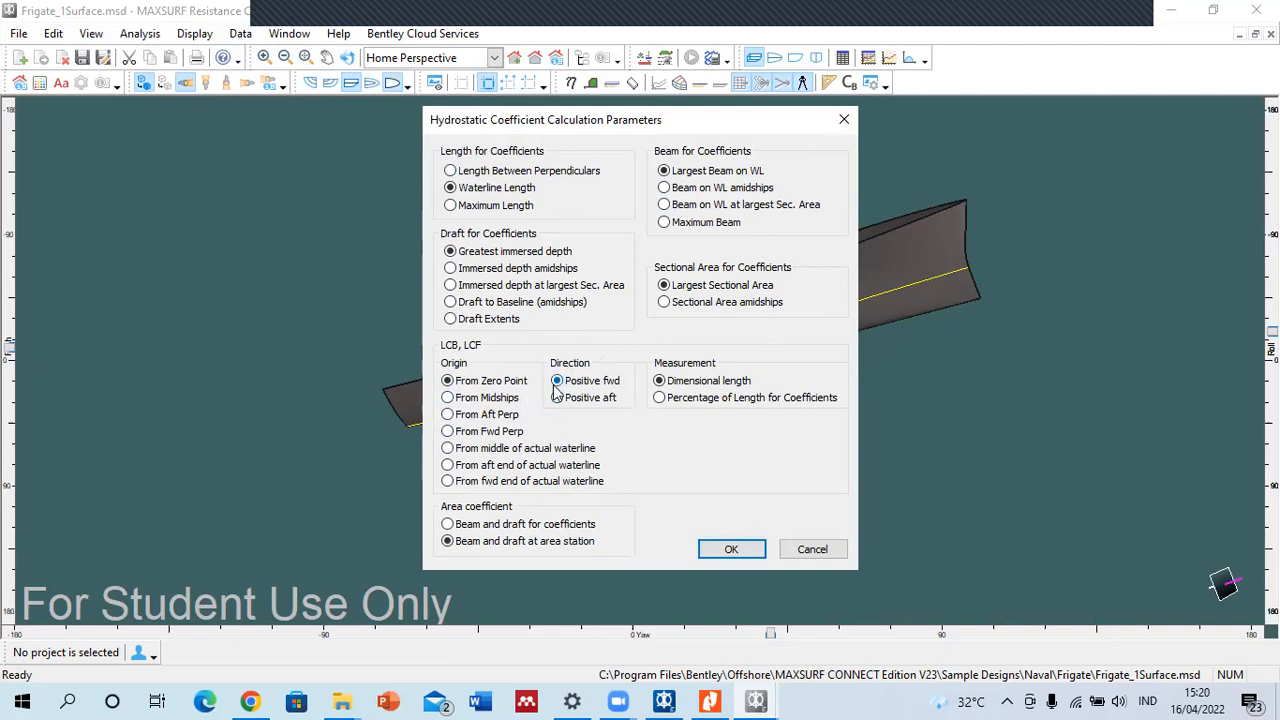
{"action": "left_click", "coordinate": [813, 550]}
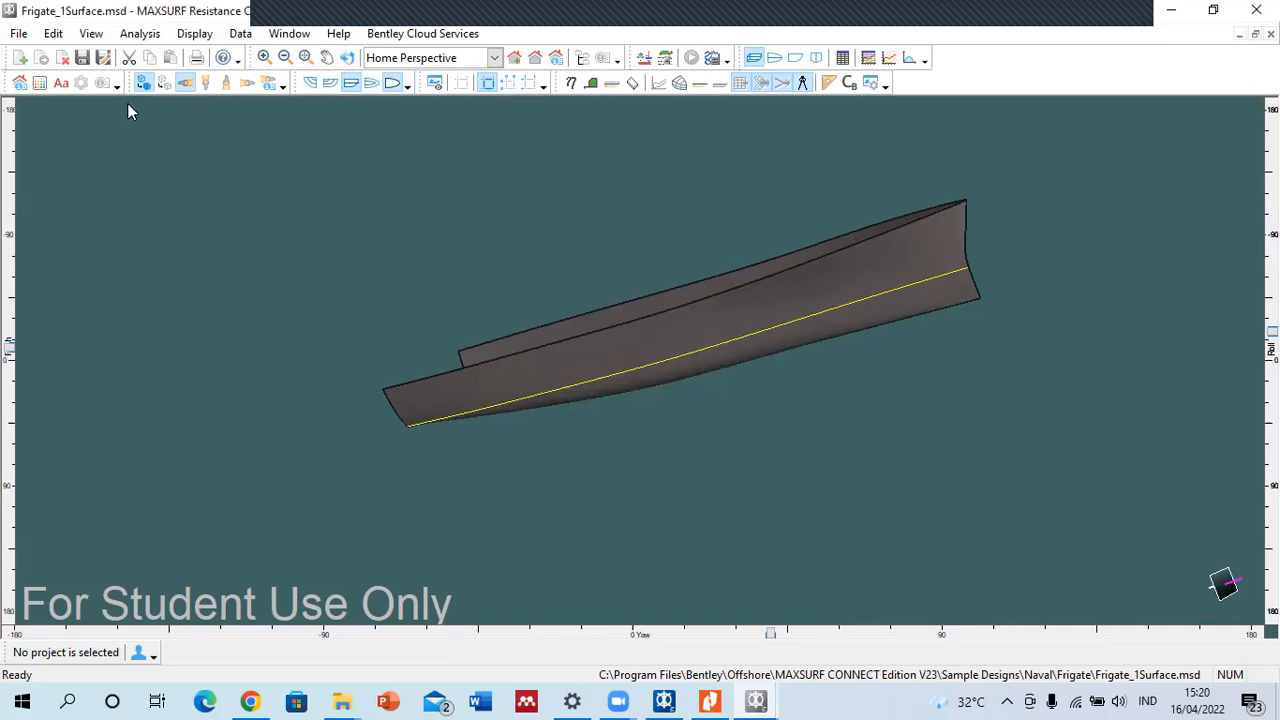
- Select the Holtrop and Slender Body resistance methods, with Holtrop (monohull) as form factor method and the 19th ITTC modified formula for CA
{"action": "left_click", "coordinate": [138, 35]}
{"action": "left_click", "coordinate": [155, 57]}
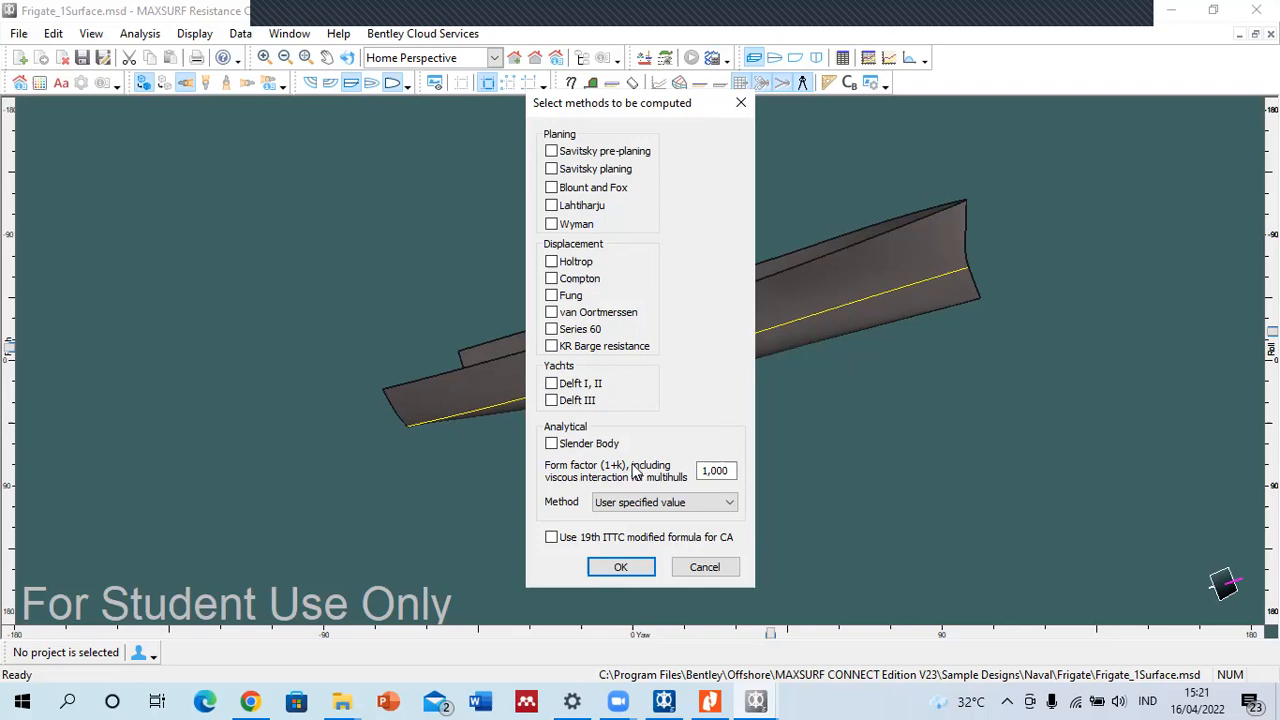
{"action": "left_click_drag", "start_coordinate": [734, 469], "coordinate": [657, 470]}
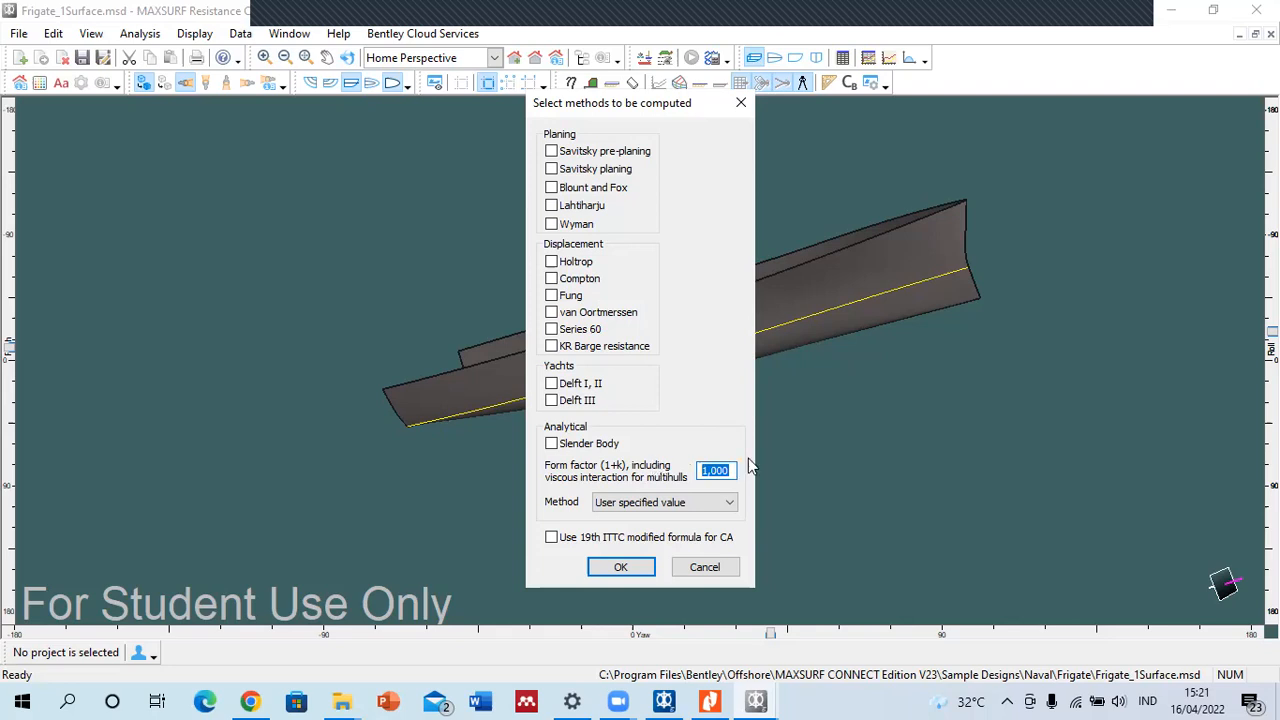
{"action": "left_click", "coordinate": [706, 500]}
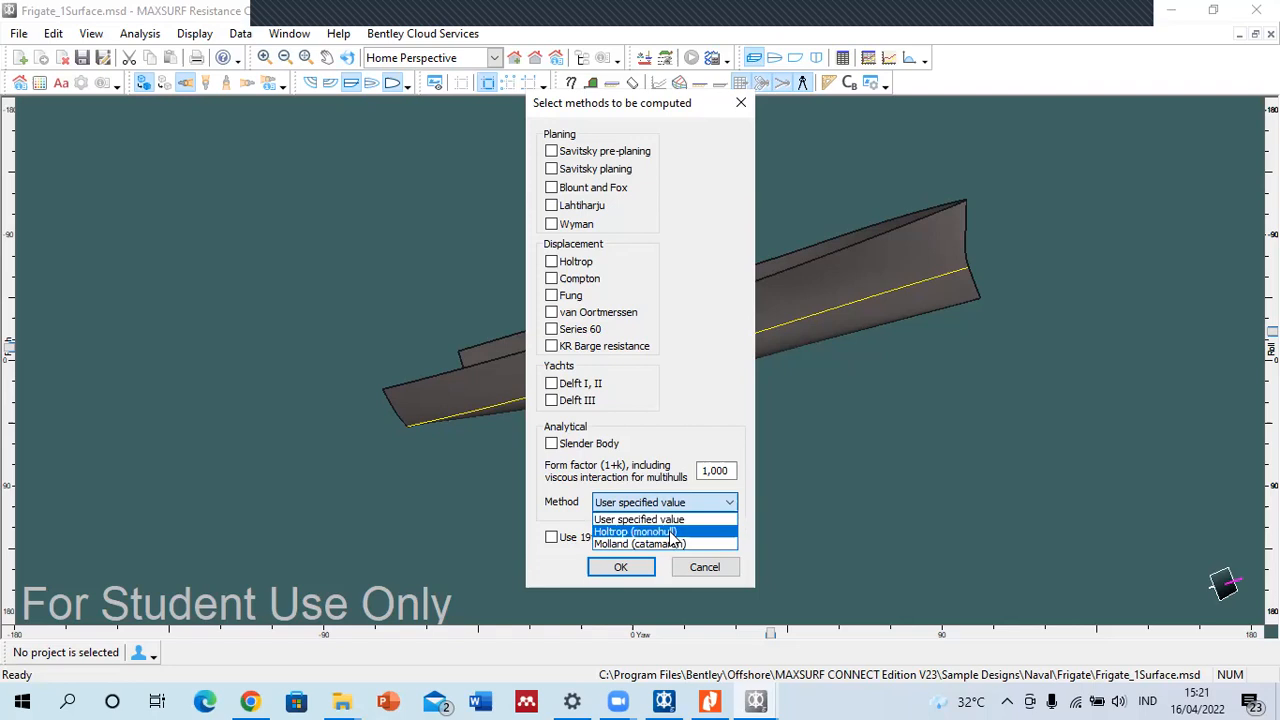
{"action": "left_click", "coordinate": [672, 532]}
{"action": "left_click", "coordinate": [560, 265]}
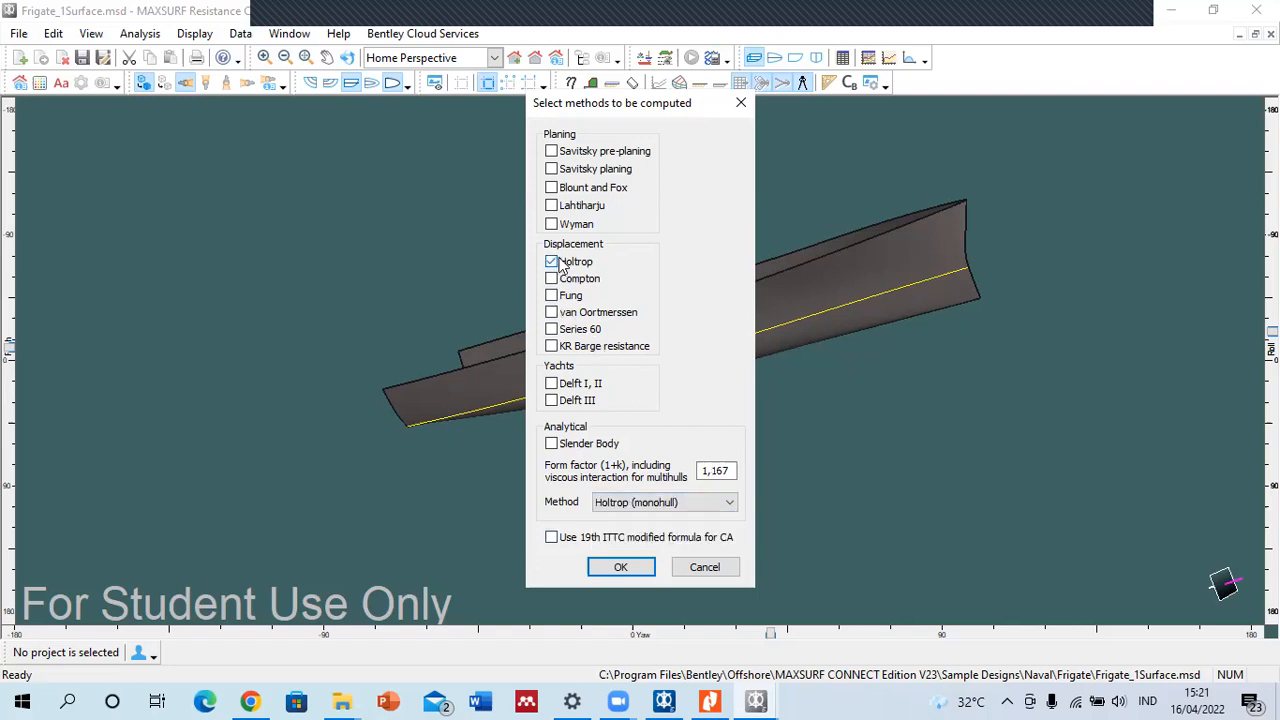
{"action": "left_click", "coordinate": [553, 540]}
{"action": "left_click", "coordinate": [553, 540]}
{"action": "left_click", "coordinate": [552, 444]}
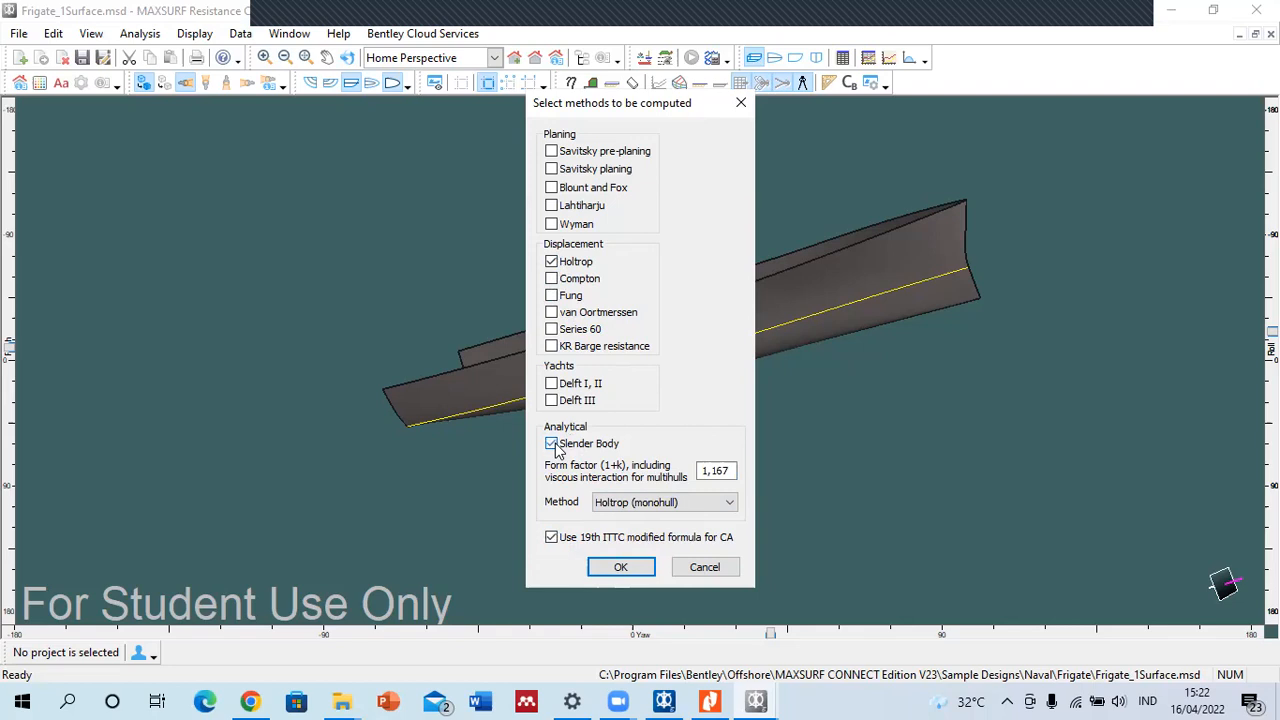
{"action": "left_click", "coordinate": [612, 570]}
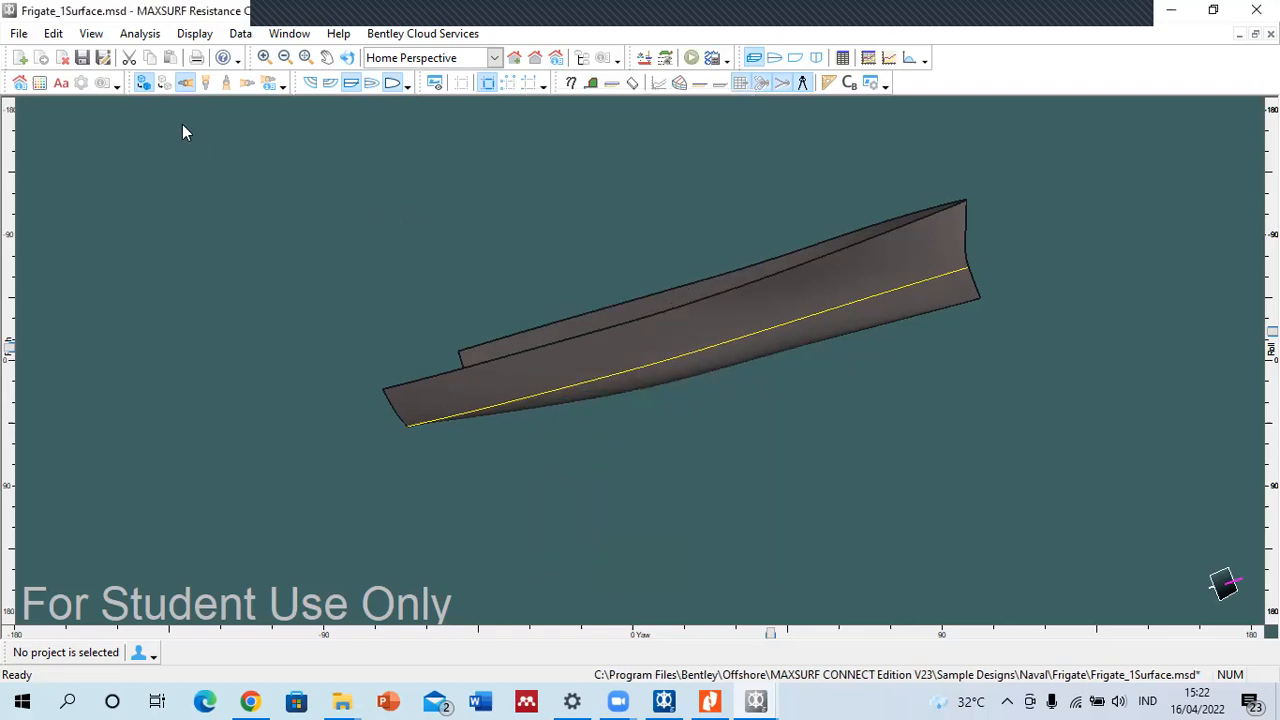
- Set the maximum speed of the resistance analysis range to 30 kn
{"action": "left_click", "coordinate": [140, 33]}
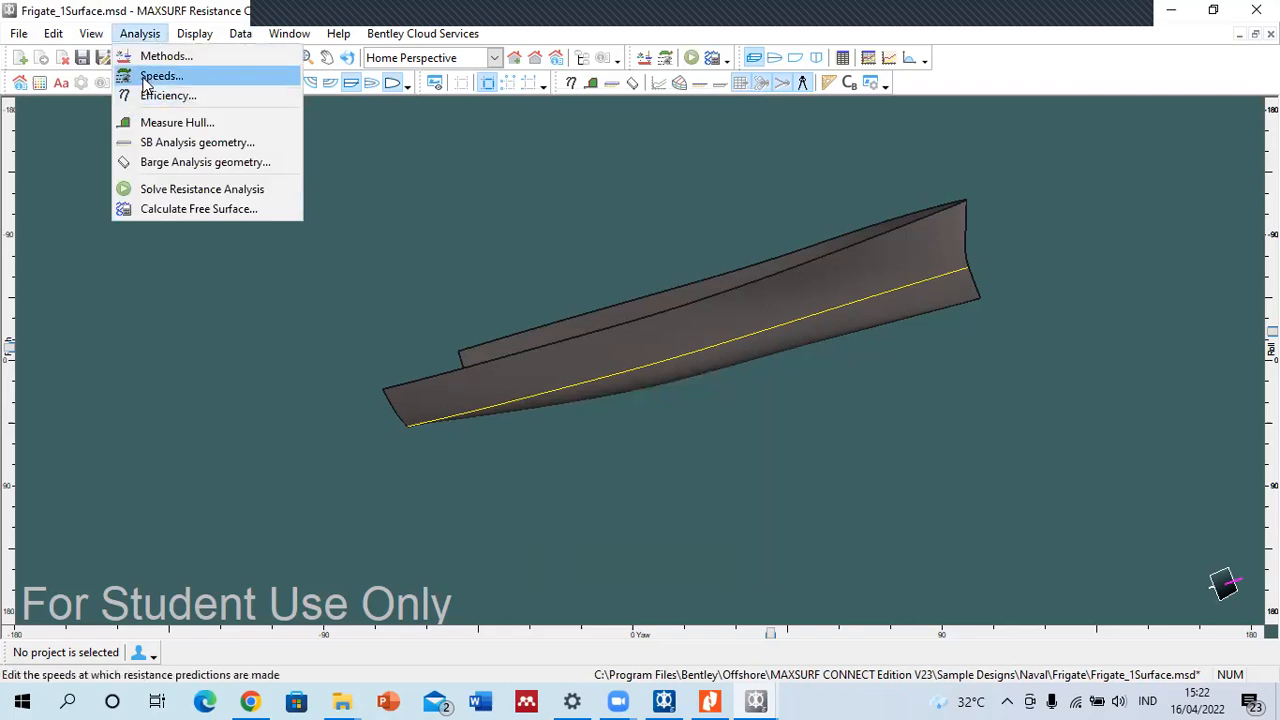
{"action": "left_click", "coordinate": [150, 76]}
{"action": "key", "text": "Tab"}
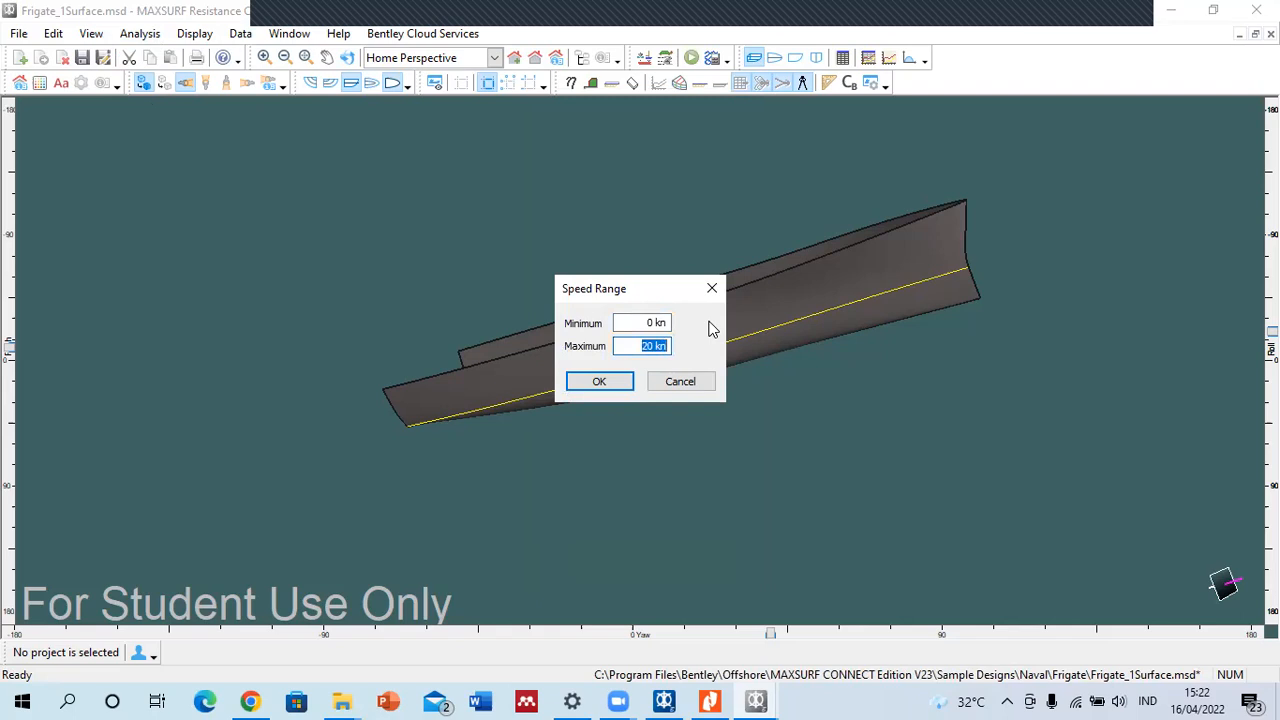
{"action": "type", "text": "430"}
{"action": "key", "text": "Return"}
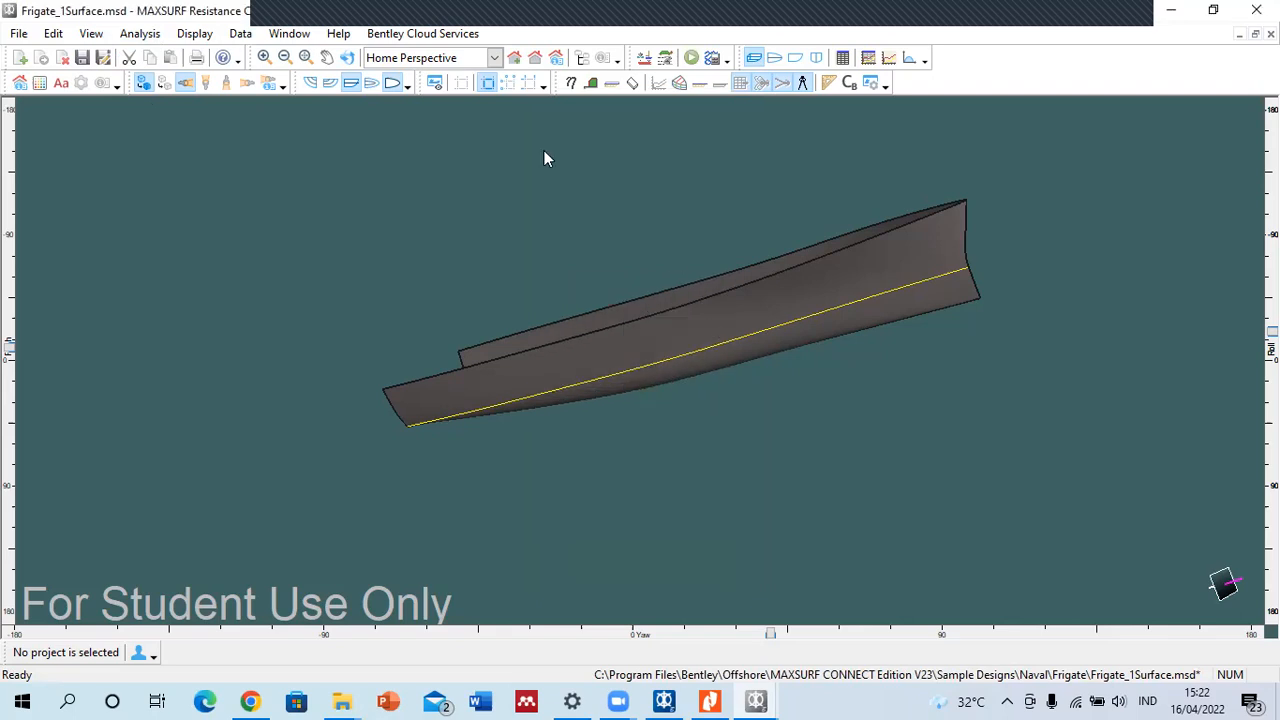
- Check the analysis efficiency setting, then measure the frigate hull again
{"action": "left_click", "coordinate": [155, 34]}
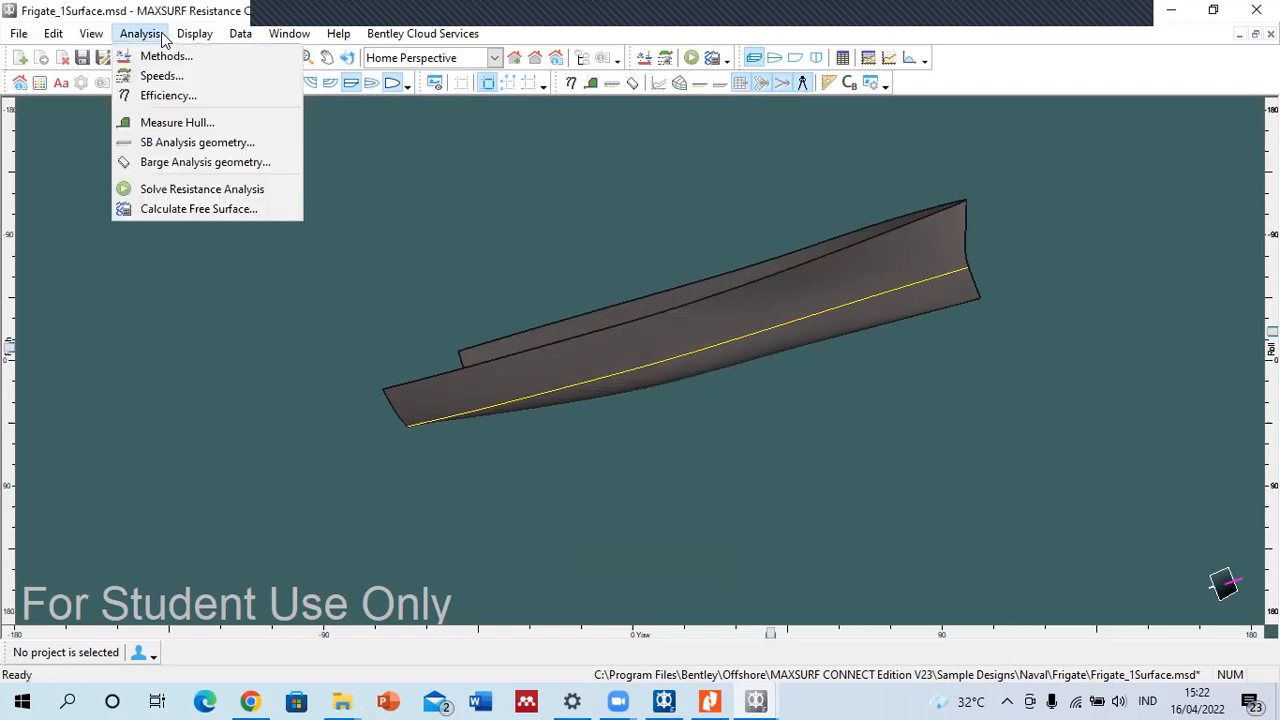
{"action": "left_click", "coordinate": [158, 95]}
{"action": "left_click", "coordinate": [622, 374]}
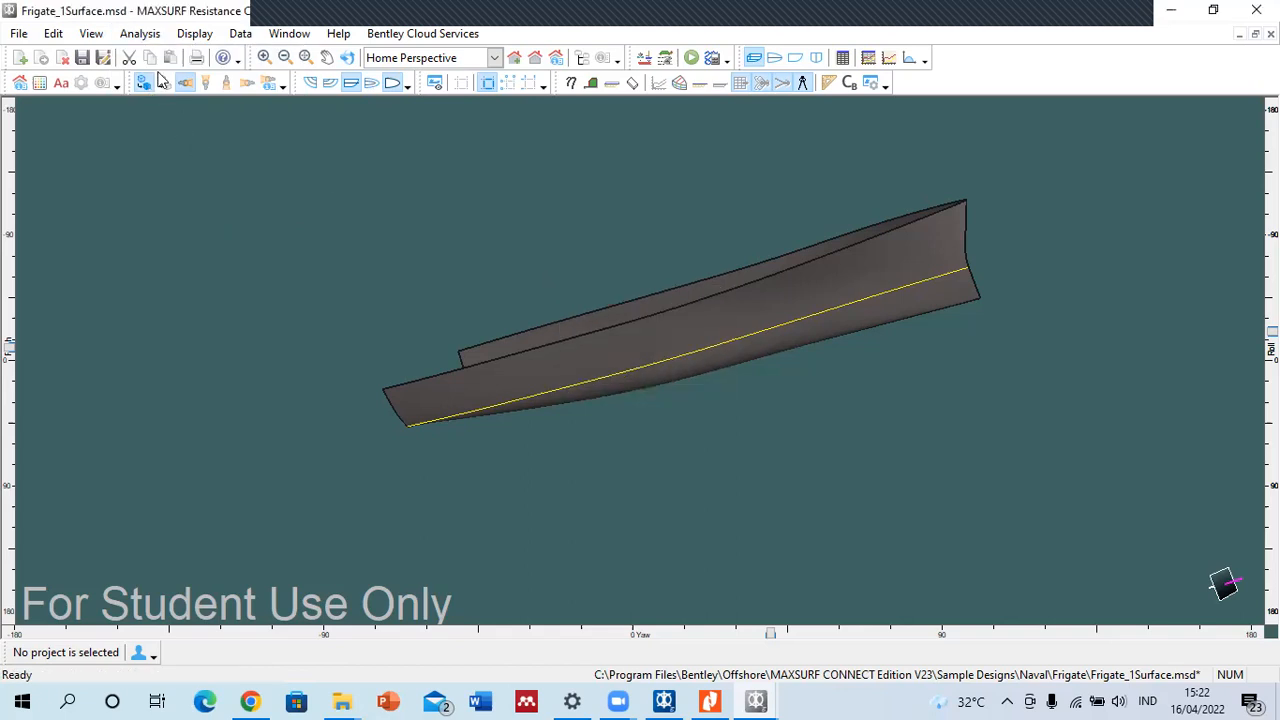
{"action": "left_click", "coordinate": [140, 34]}
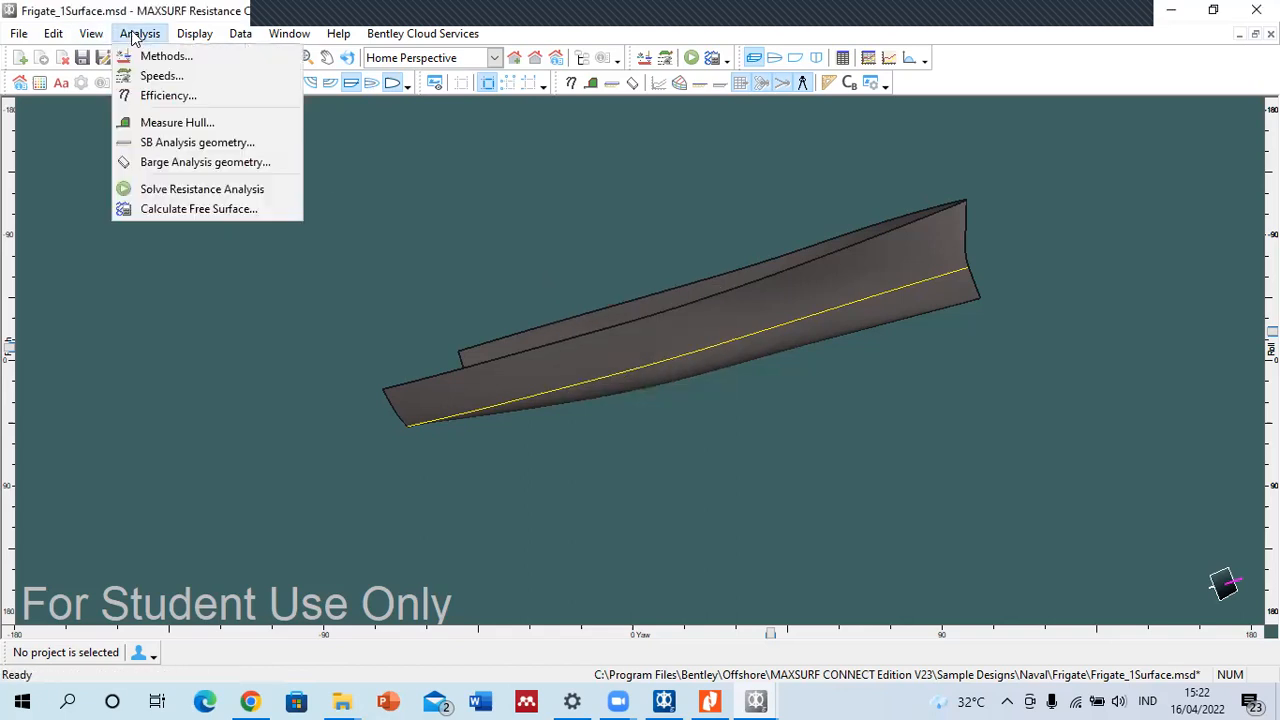
{"action": "left_click", "coordinate": [190, 122]}
{"action": "left_click", "coordinate": [906, 516]}
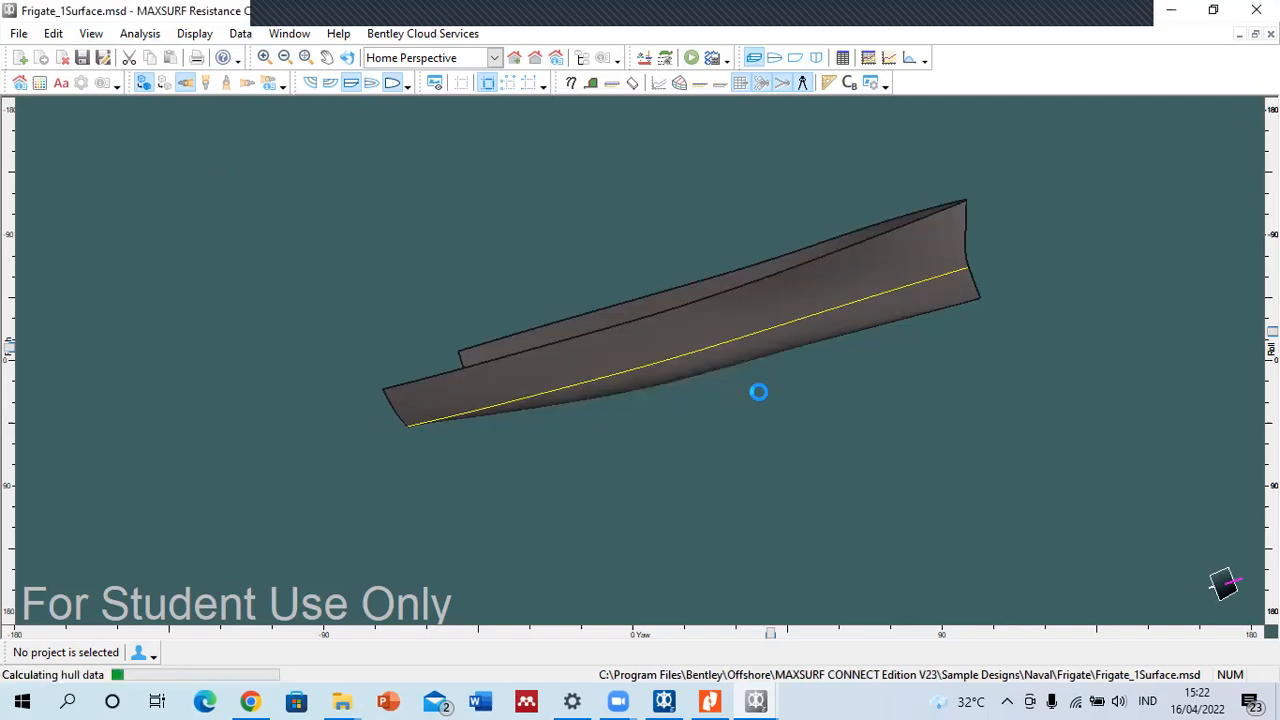
{"action": "left_click", "coordinate": [140, 34]}
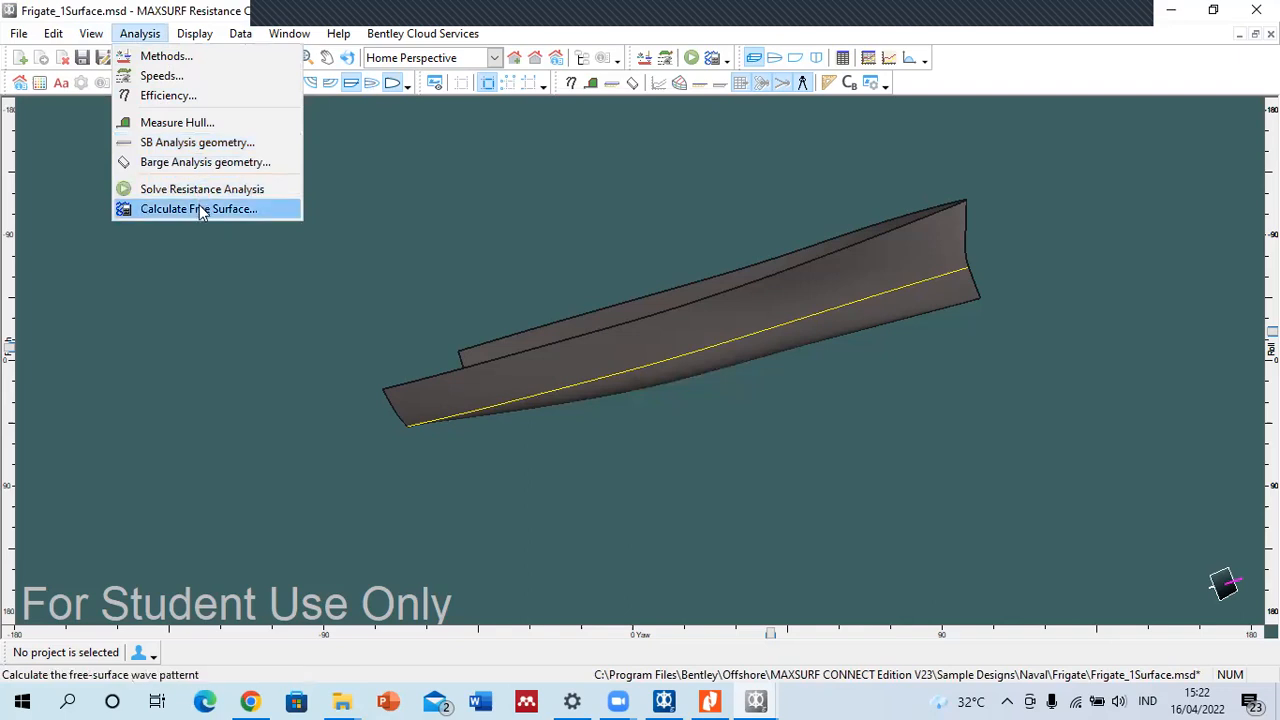
{"action": "left_click", "coordinate": [482, 196]}
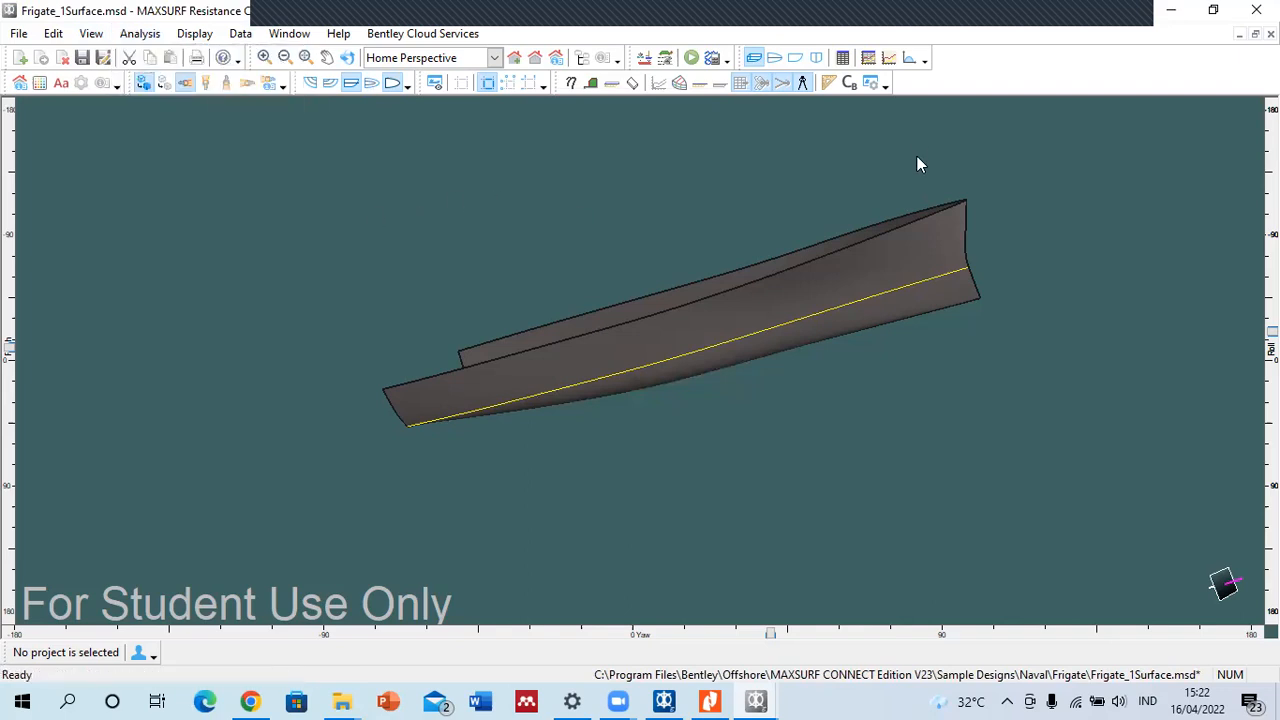
- Show the hull data table and examine the drag coefficient, air density and appendage area entries
{"action": "left_click", "coordinate": [843, 58]}
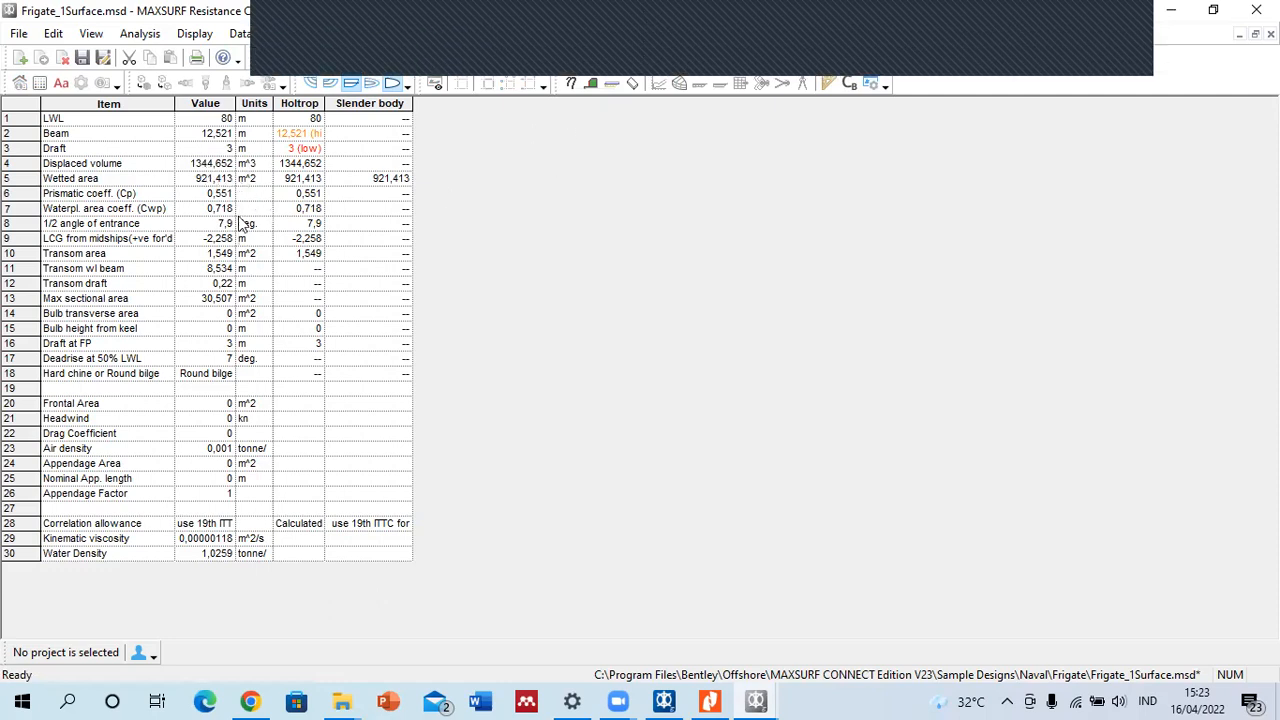
{"action": "left_click", "coordinate": [205, 433]}
{"action": "left_click", "coordinate": [200, 449]}
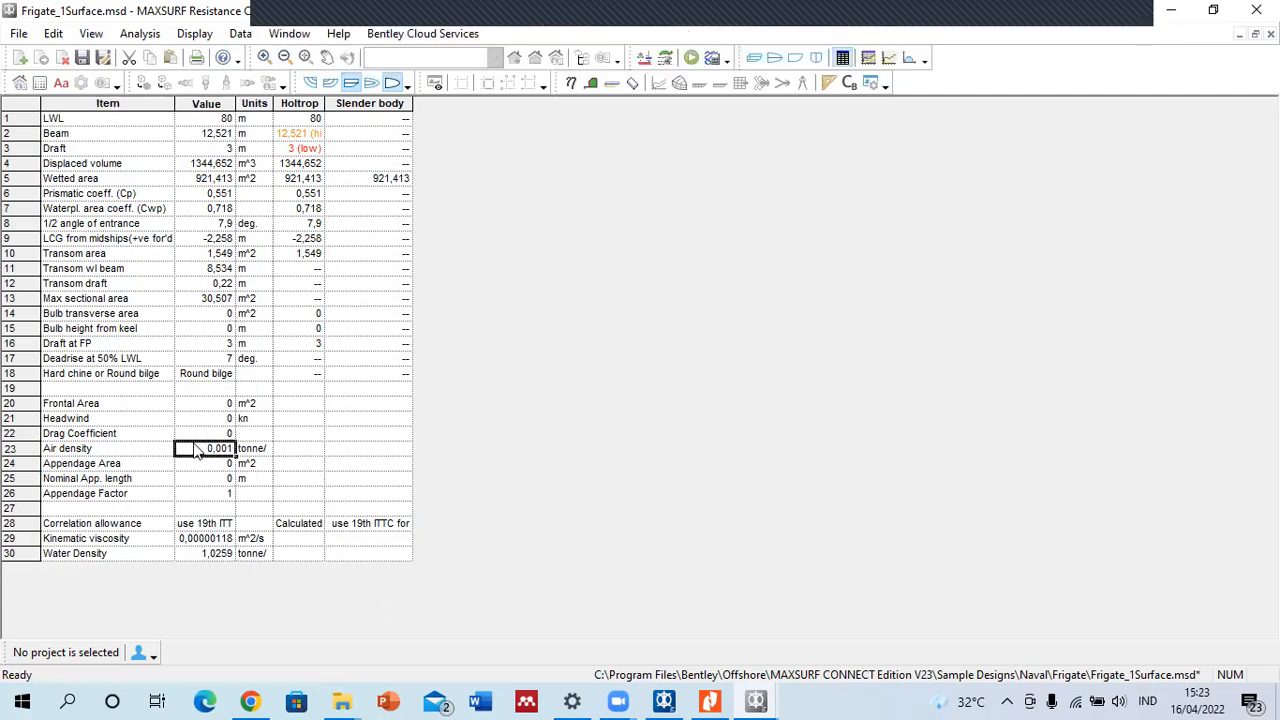
{"action": "left_click", "coordinate": [200, 464]}
- Try a nominal appendage length of 55555 m in the data table, then set it back to 0 m
{"action": "left_click", "coordinate": [203, 479]}
{"action": "type", "text": "55555"}
{"action": "left_click", "coordinate": [281, 378]}
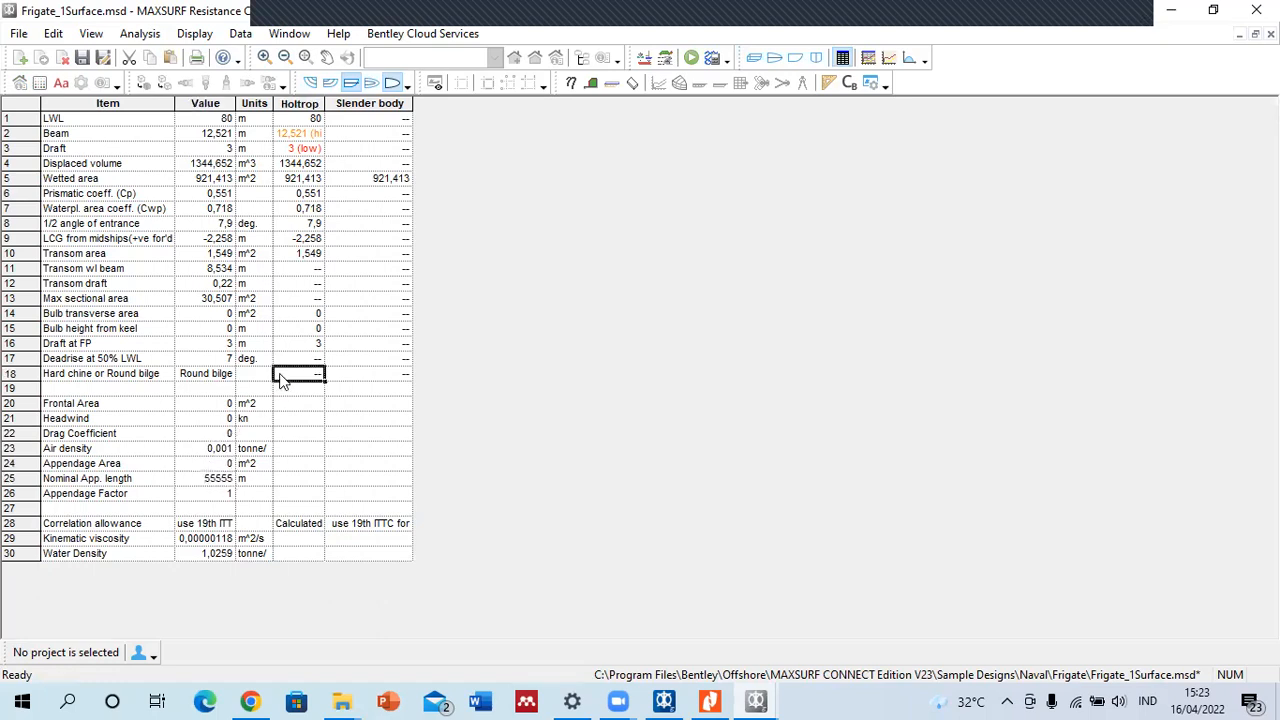
{"action": "left_click", "coordinate": [228, 479]}
{"action": "type", "text": "0"}
{"action": "key", "text": "Return"}
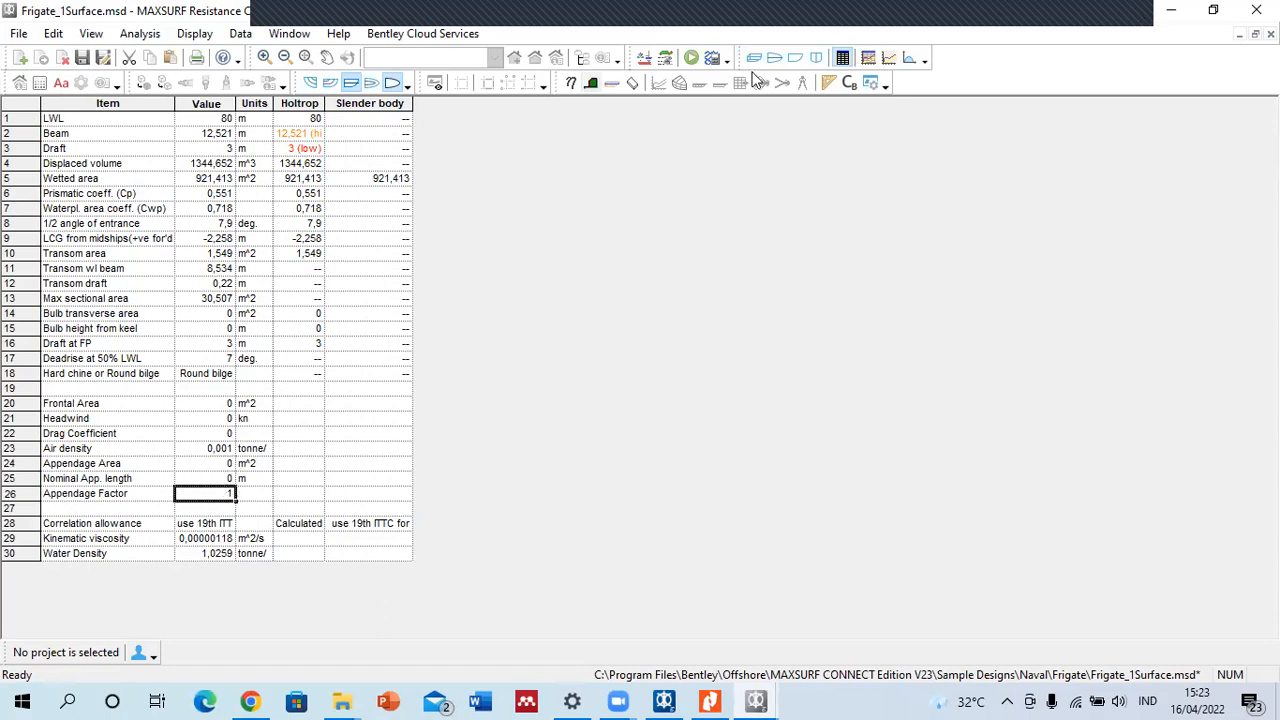
- Show the resistance results table and examine the Holtrop resistance and power down to the 30 kn row
{"action": "left_click", "coordinate": [868, 57]}
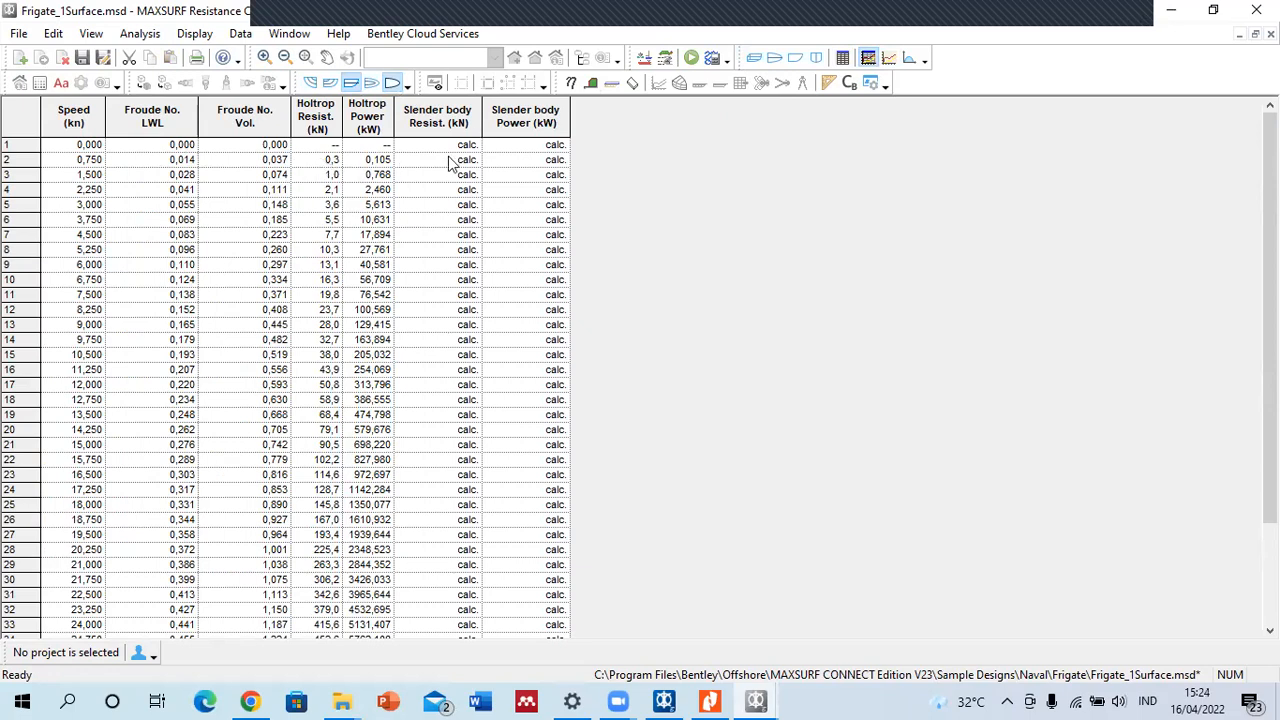
{"action": "scroll", "coordinate": [228, 527], "scroll_direction": "down", "scroll_amount": 3}
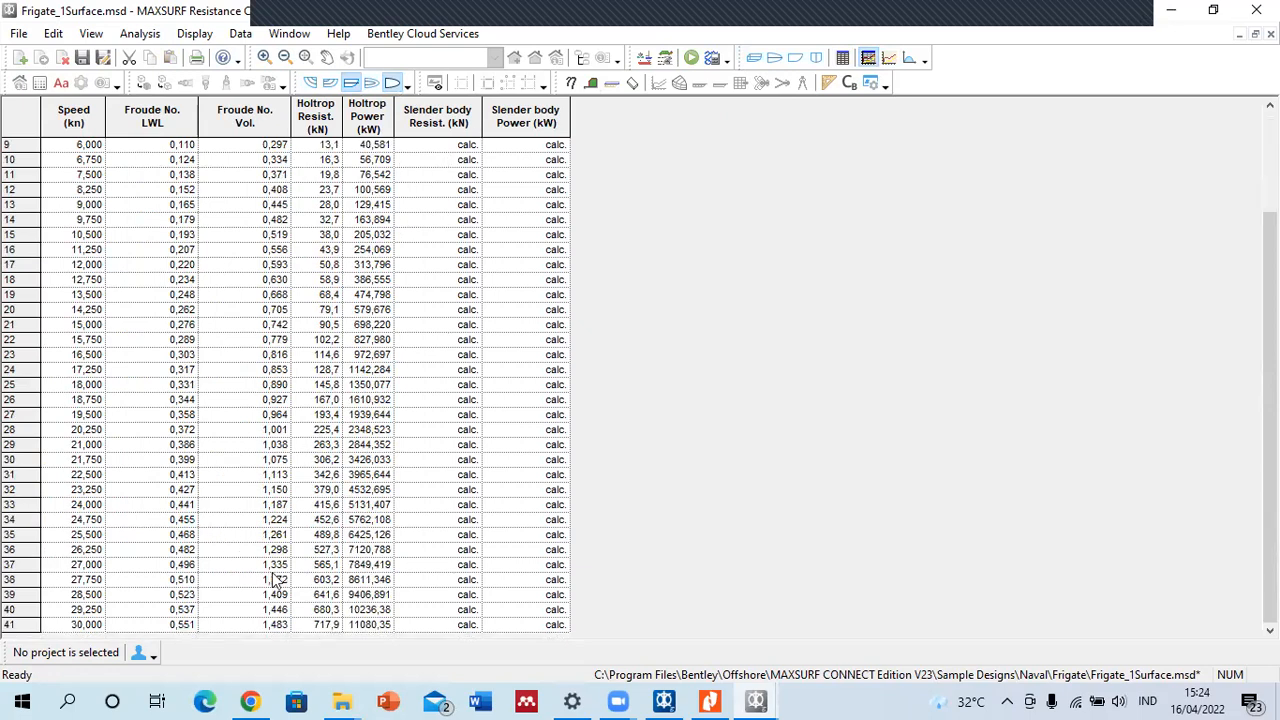
{"action": "scroll", "coordinate": [397, 482], "scroll_direction": "up", "scroll_amount": 3}
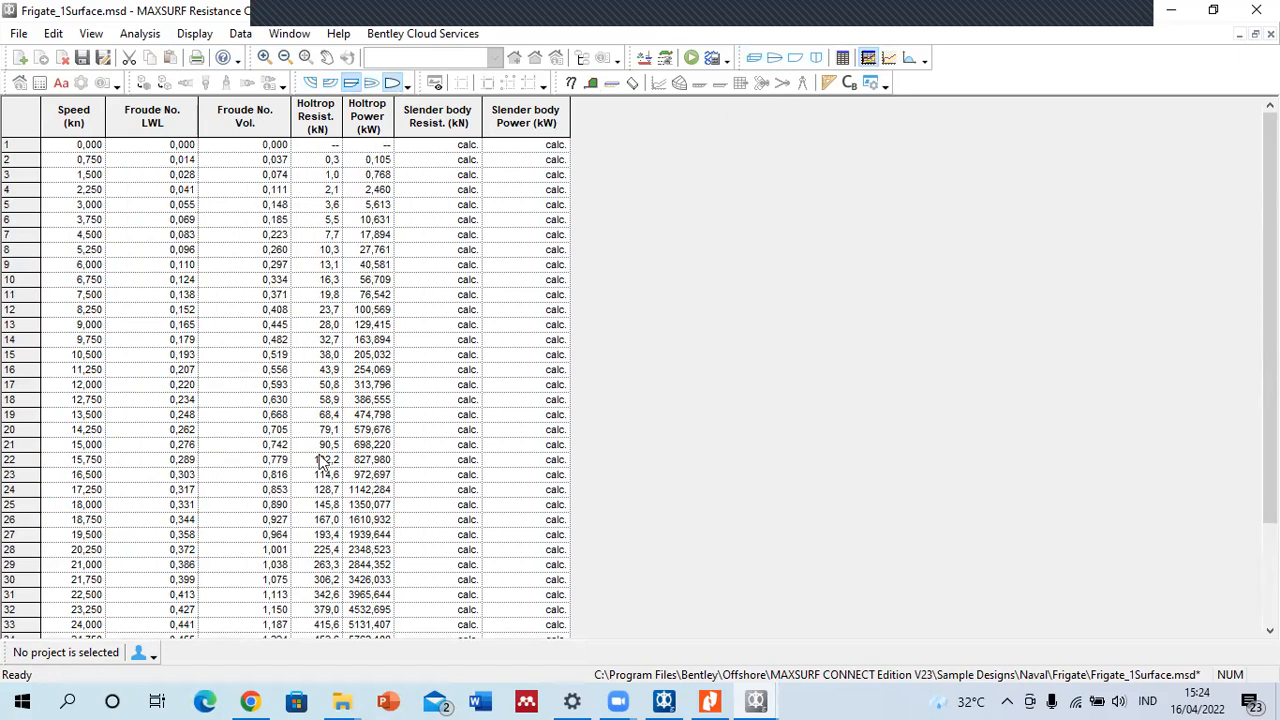
{"action": "scroll", "coordinate": [325, 468], "scroll_direction": "down", "scroll_amount": 3}
{"action": "left_click", "coordinate": [368, 625]}
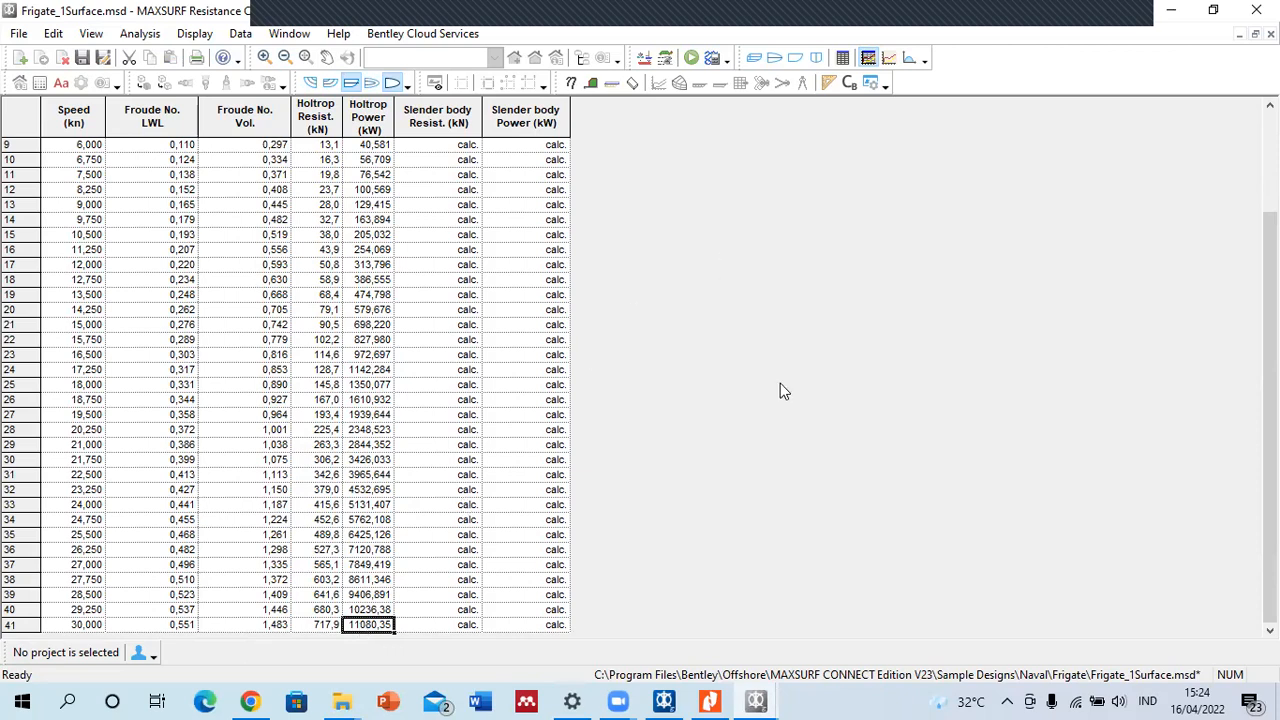
- View the resistance graph, then examine the 12 kn row in the resistance results table
{"action": "left_click", "coordinate": [889, 59]}
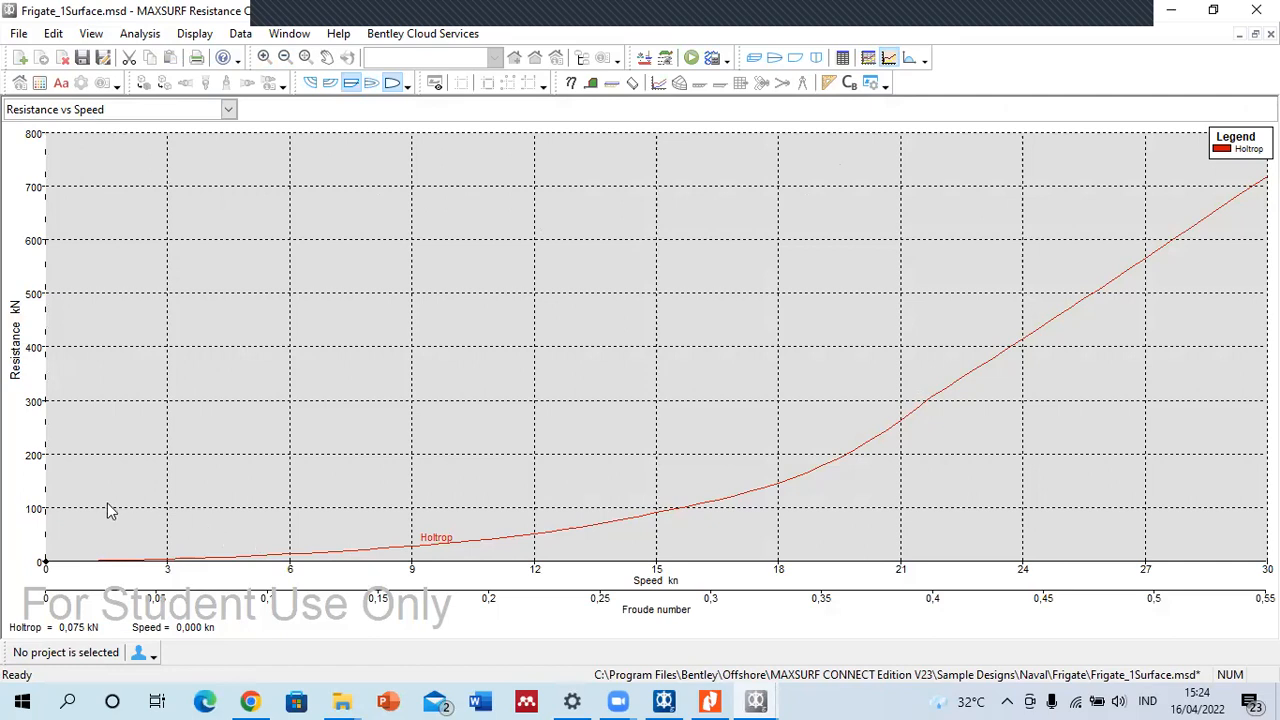
{"action": "left_click", "coordinate": [843, 57]}
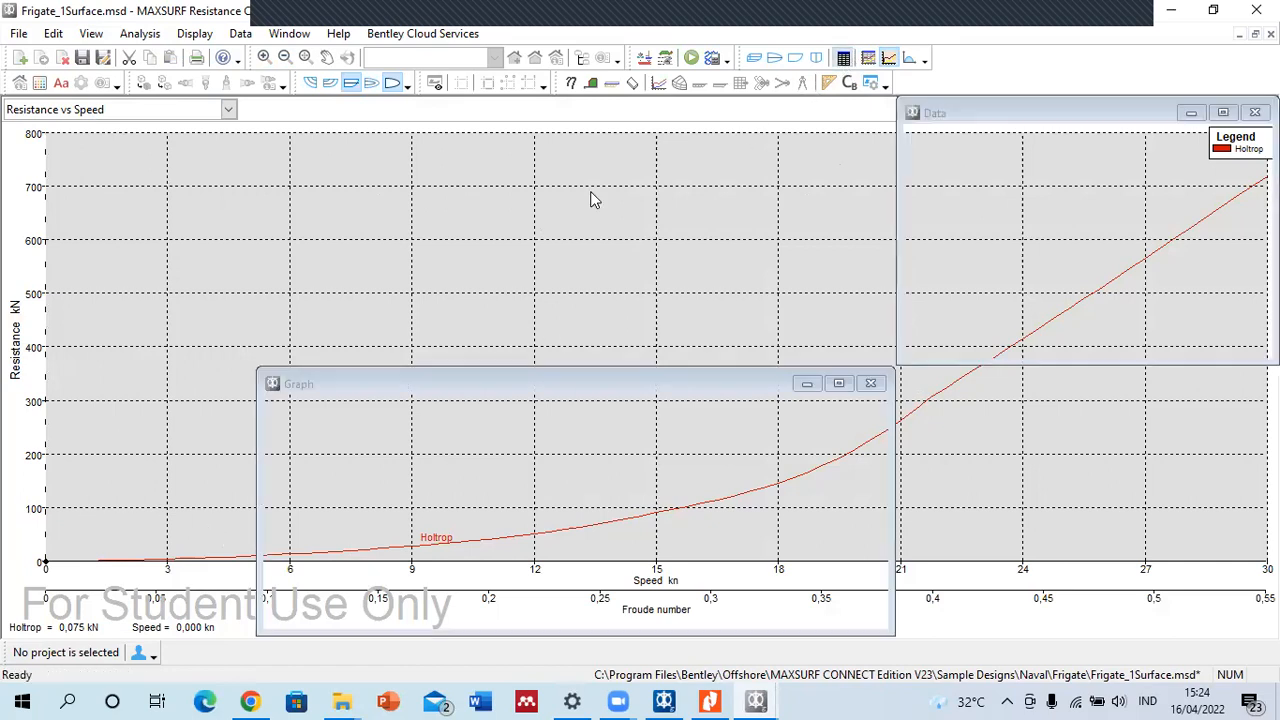
{"action": "left_click", "coordinate": [868, 57]}
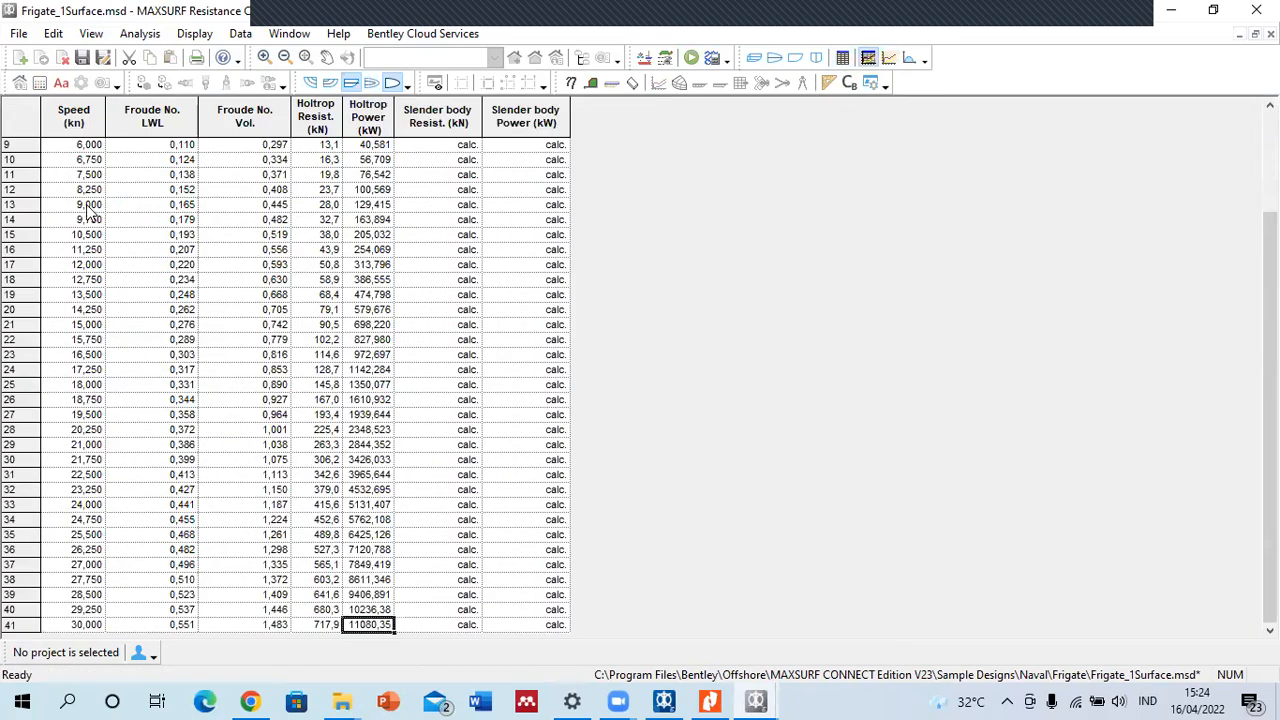
{"action": "left_click", "coordinate": [15, 265]}
{"action": "left_click_drag", "start_coordinate": [15, 265], "coordinate": [375, 272]}
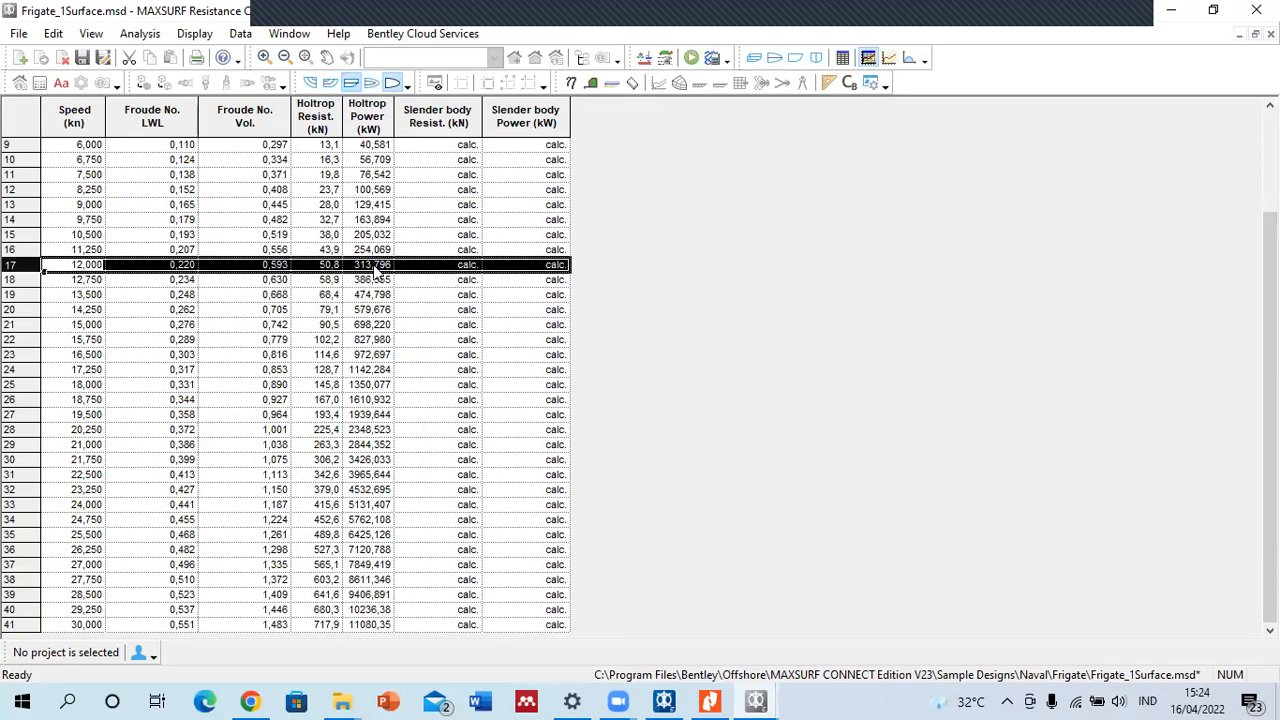
- Plot Power vs Speed and read the Holtrop power on the curve at about 21 kn
{"action": "left_click", "coordinate": [843, 58]}
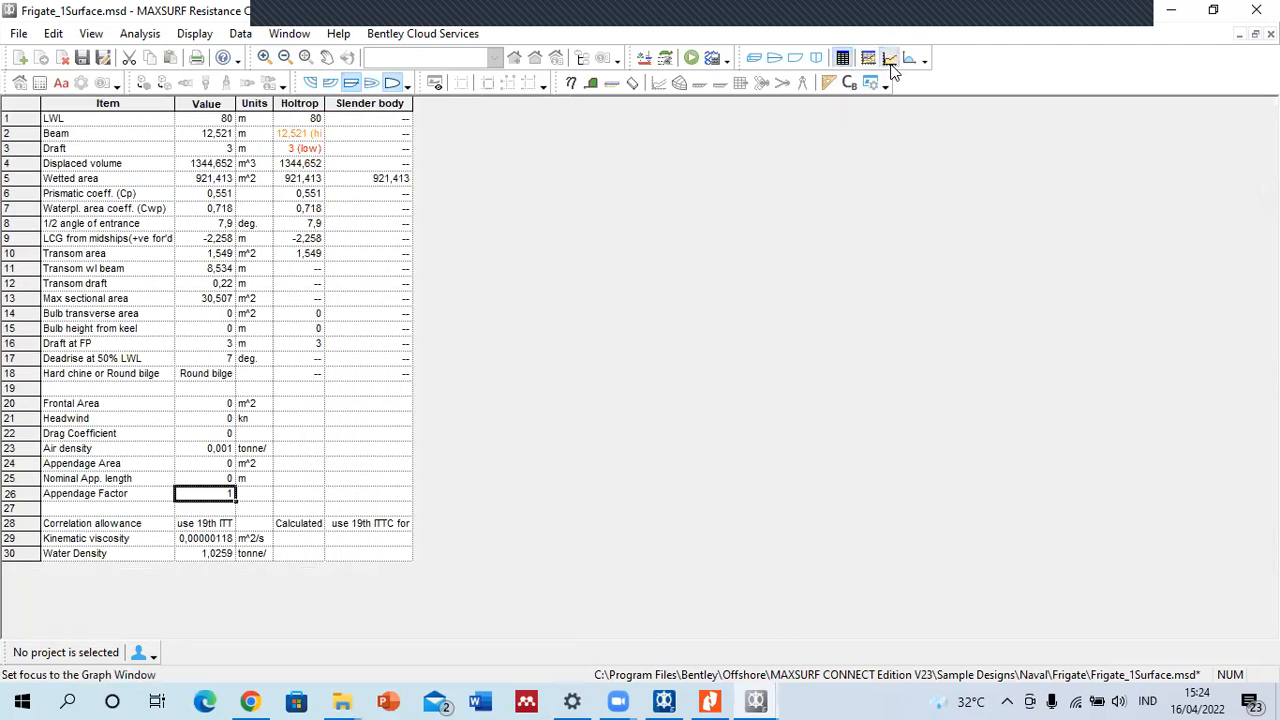
{"action": "left_click", "coordinate": [889, 58]}
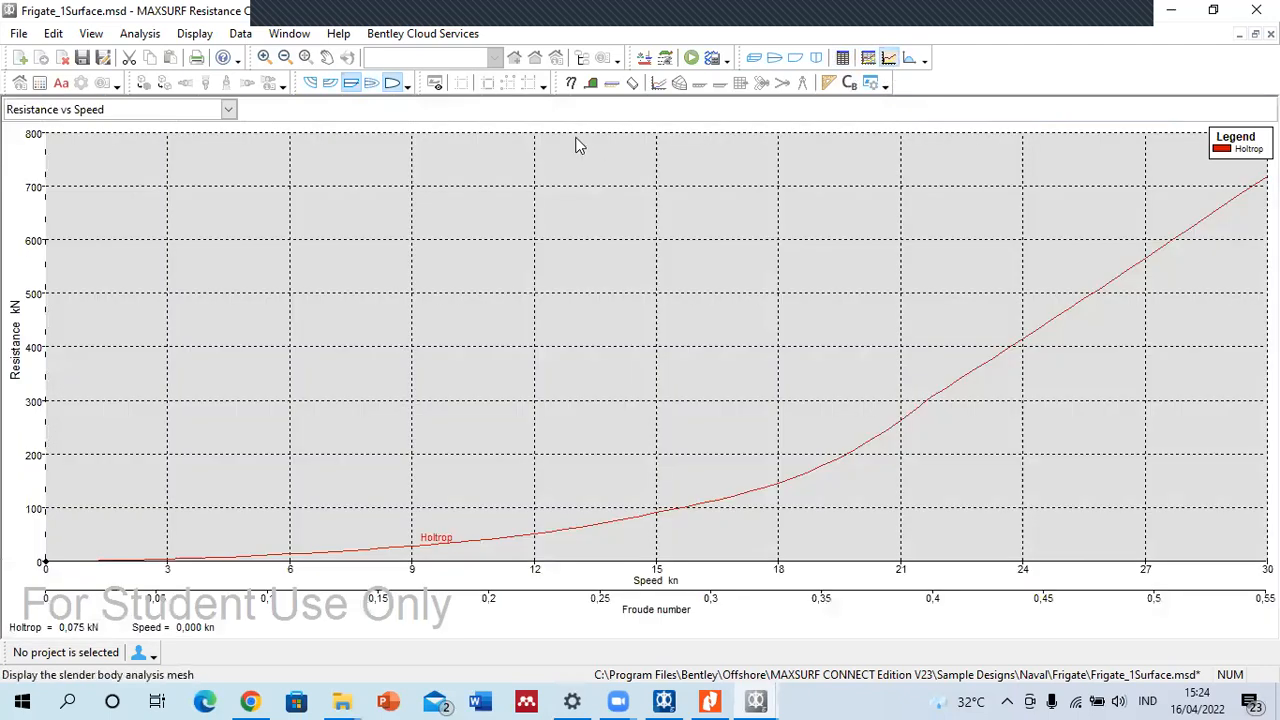
{"action": "left_click", "coordinate": [228, 110]}
{"action": "left_click", "coordinate": [215, 143]}
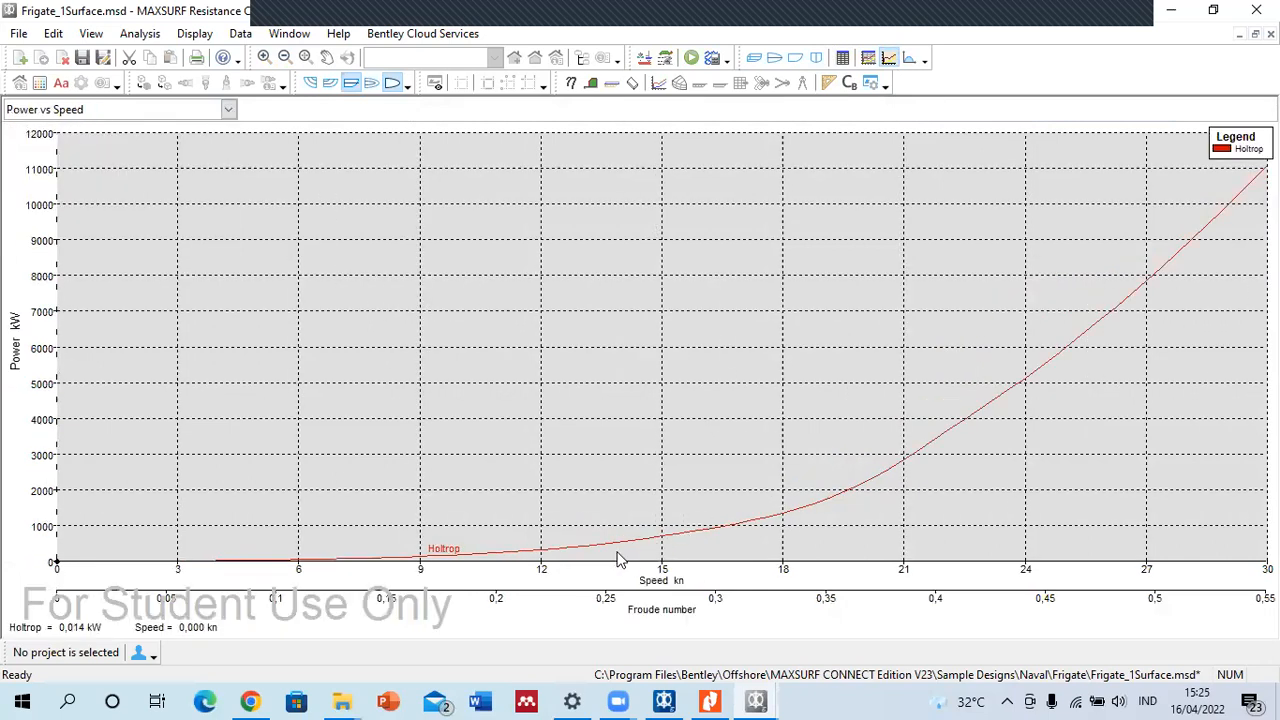
{"action": "left_click", "coordinate": [903, 461]}
{"action": "left_click_drag", "start_coordinate": [897, 460], "coordinate": [903, 434]}
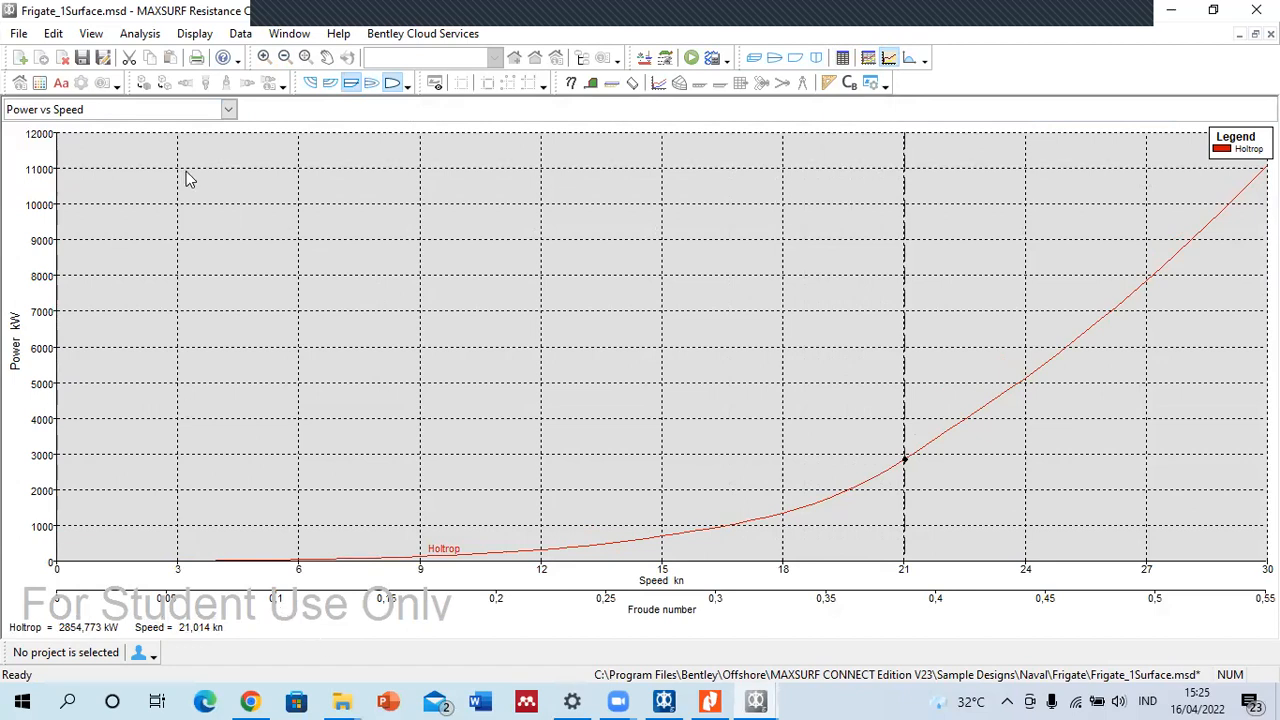
- View the graph of the residuary resistance coefficient against speed, followed by the wave resistance coefficient graph
{"action": "left_click", "coordinate": [229, 110]}
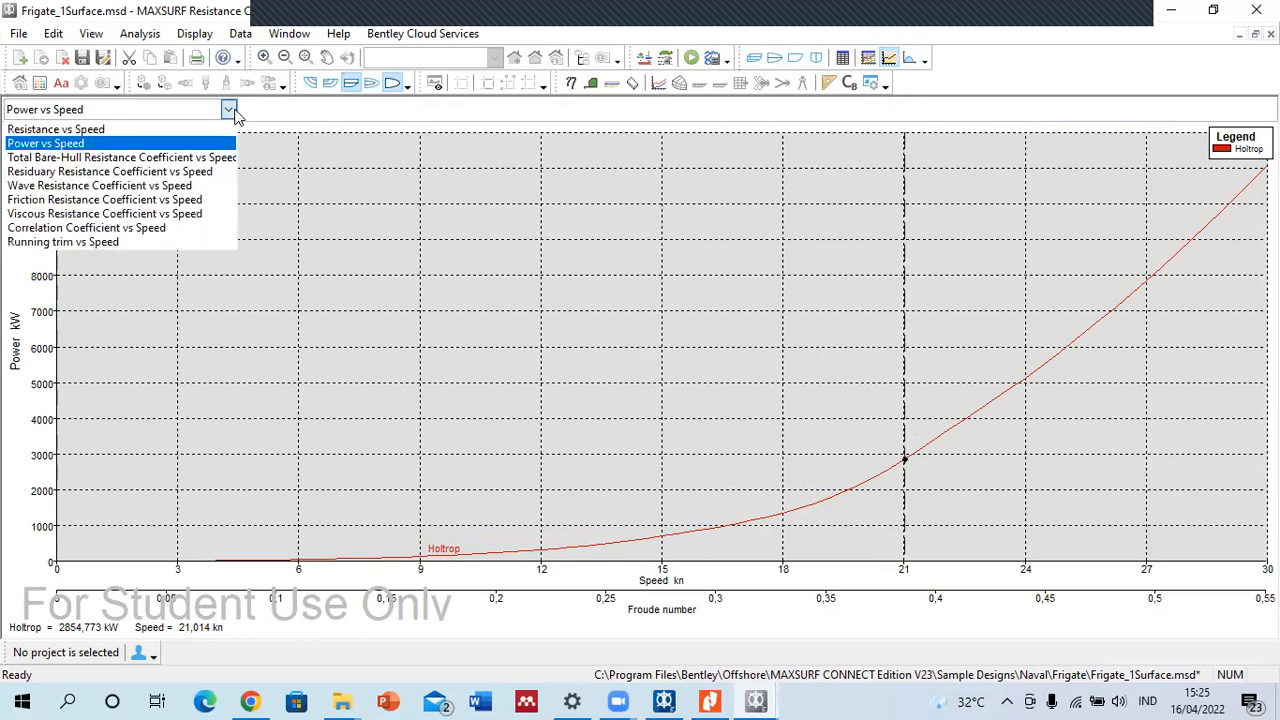
{"action": "left_click", "coordinate": [201, 171]}
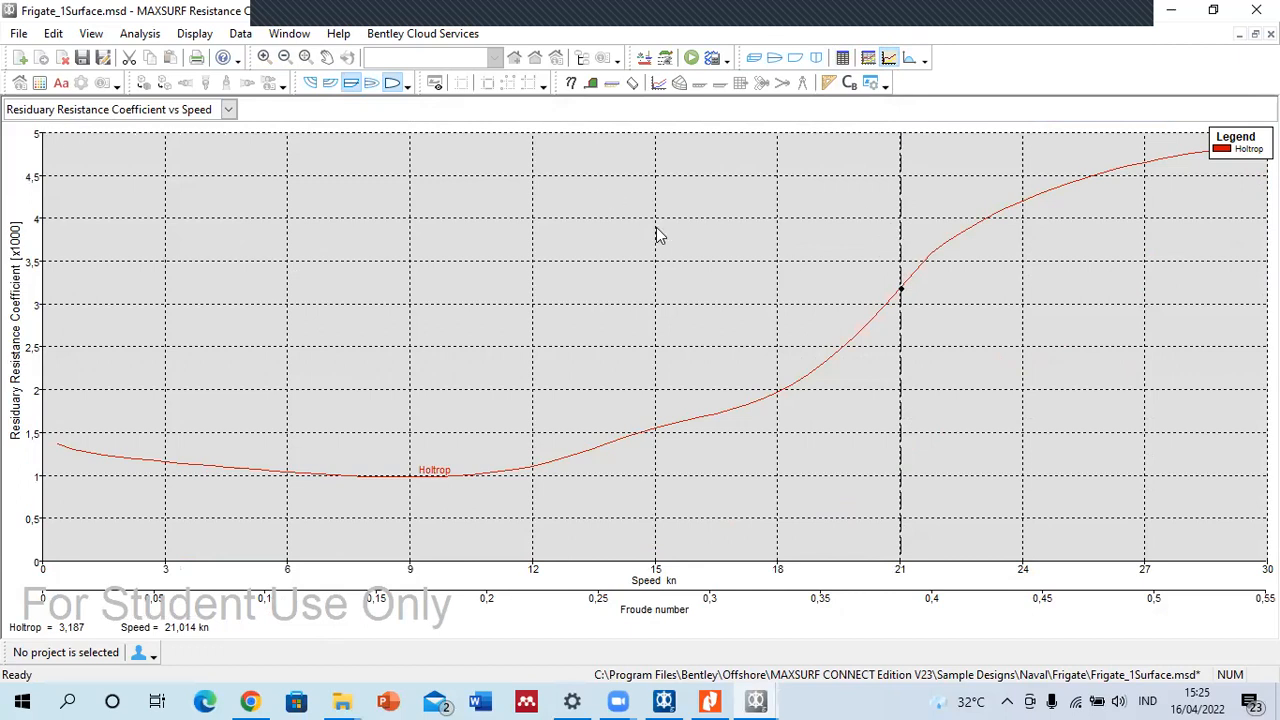
{"action": "left_click", "coordinate": [843, 58]}
{"action": "left_click", "coordinate": [867, 58]}
{"action": "left_click", "coordinate": [889, 58]}
{"action": "left_click", "coordinate": [228, 109]}
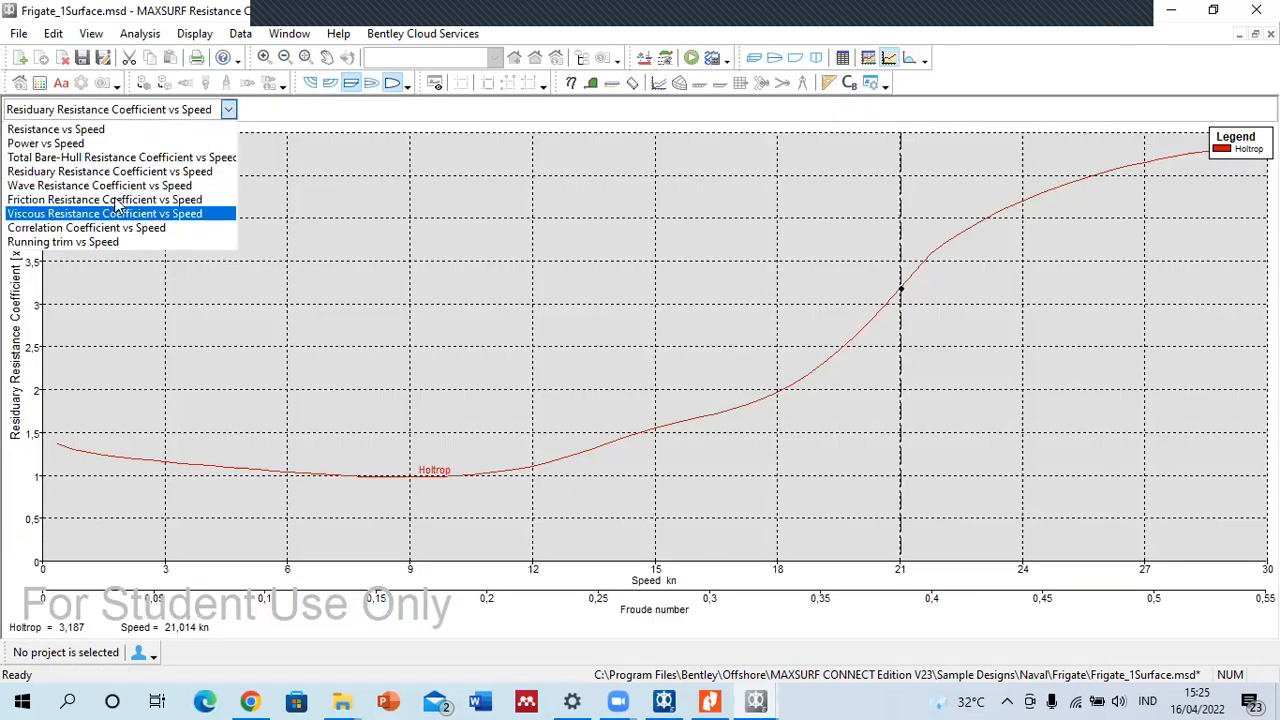
{"action": "left_click", "coordinate": [117, 188]}
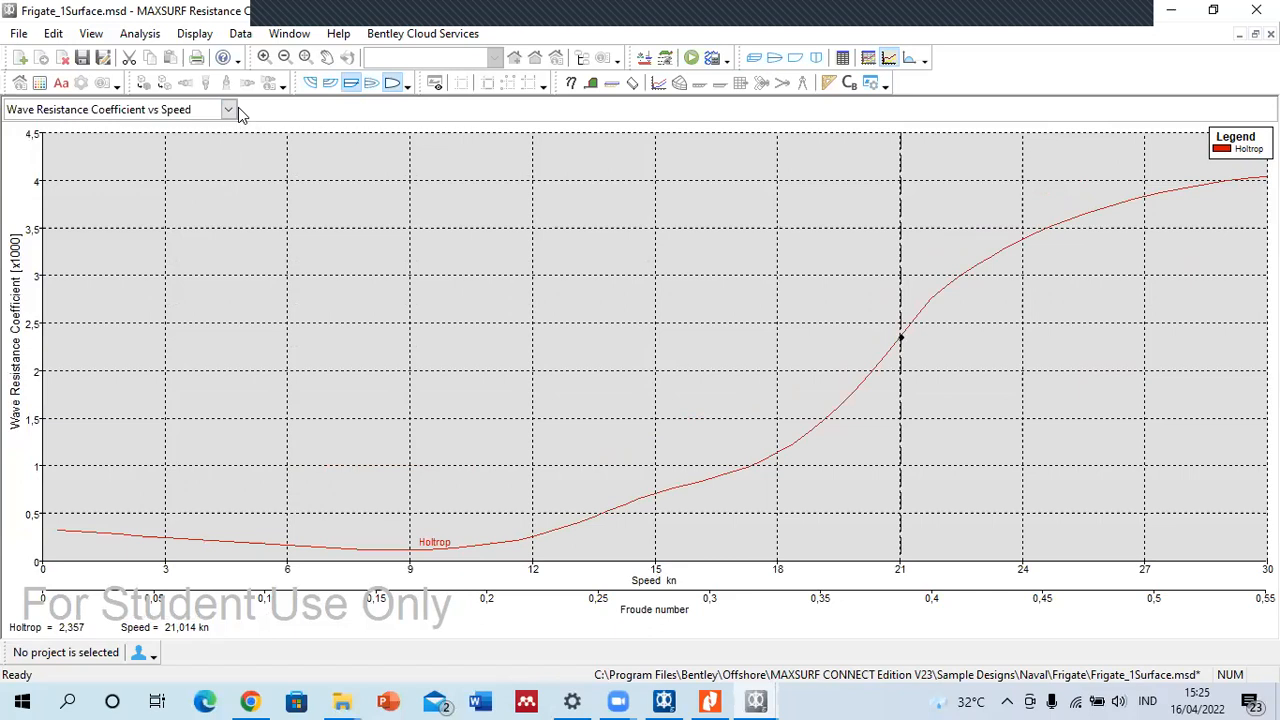
- View the friction, viscous and correlation coefficient graphs against speed one after another
{"action": "left_click", "coordinate": [231, 109]}
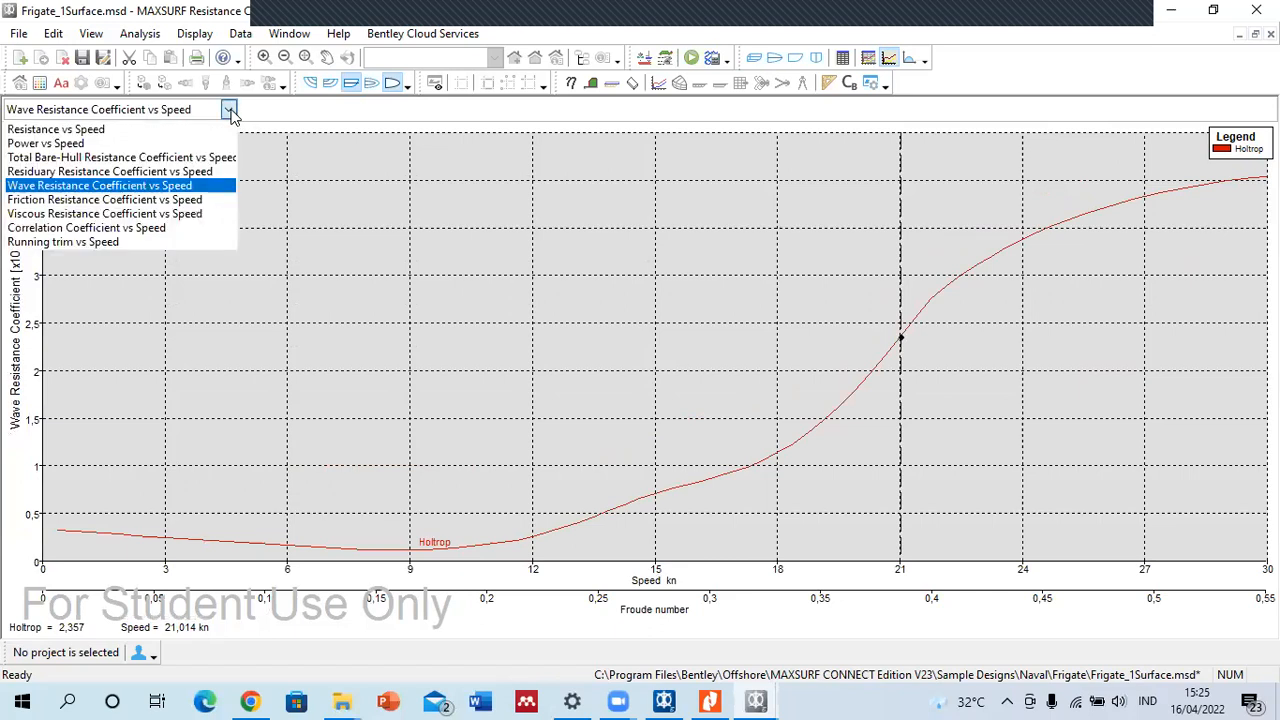
{"action": "left_click", "coordinate": [157, 202]}
{"action": "left_click", "coordinate": [228, 110]}
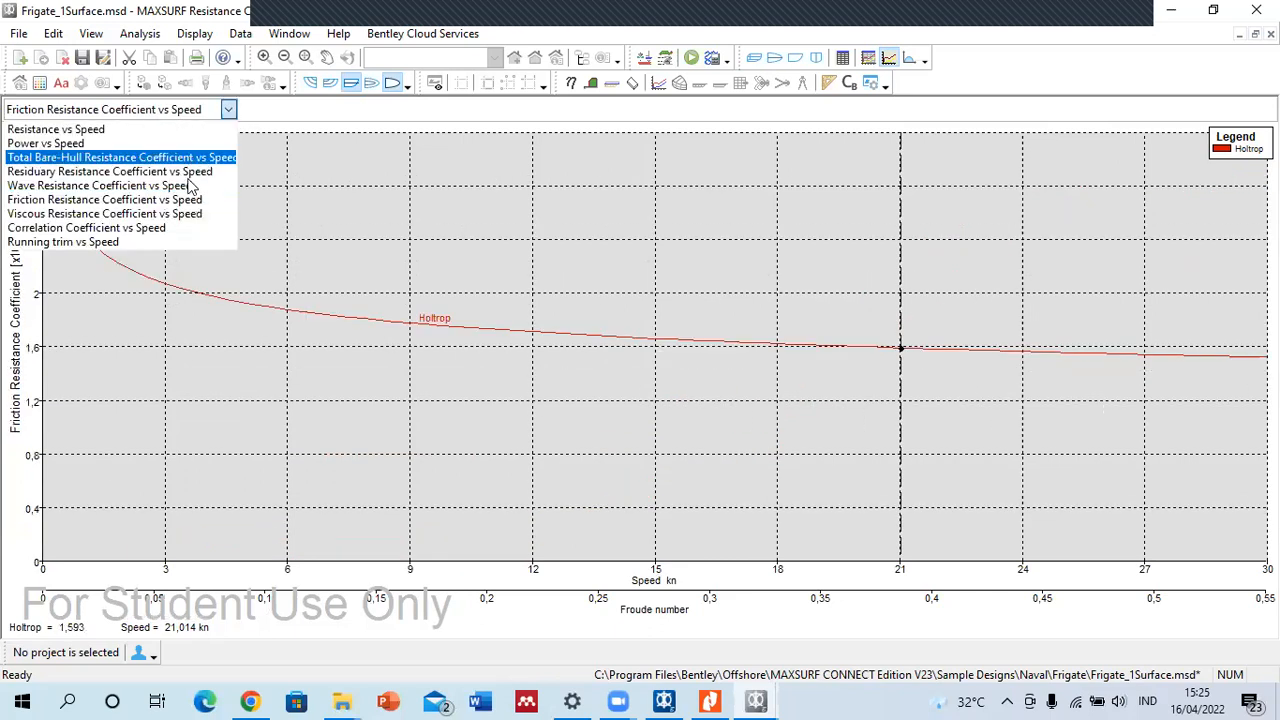
{"action": "left_click", "coordinate": [160, 215]}
{"action": "left_click", "coordinate": [228, 109]}
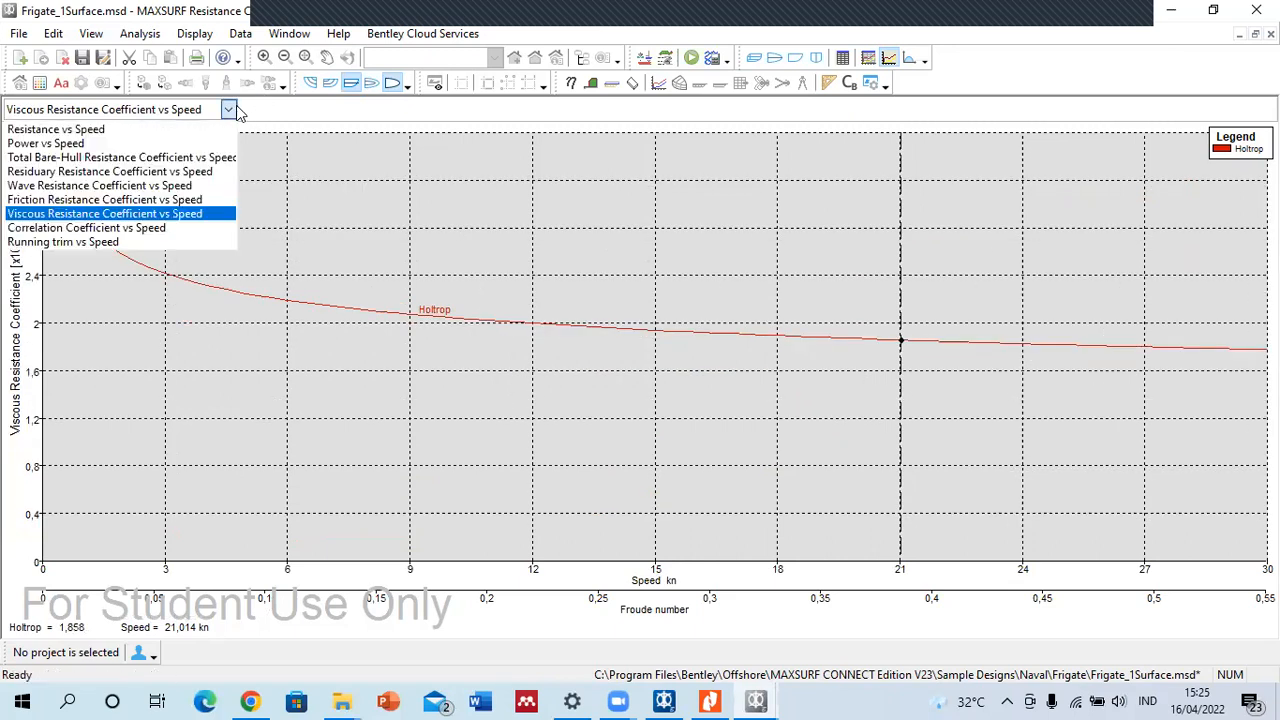
{"action": "left_click", "coordinate": [85, 228]}
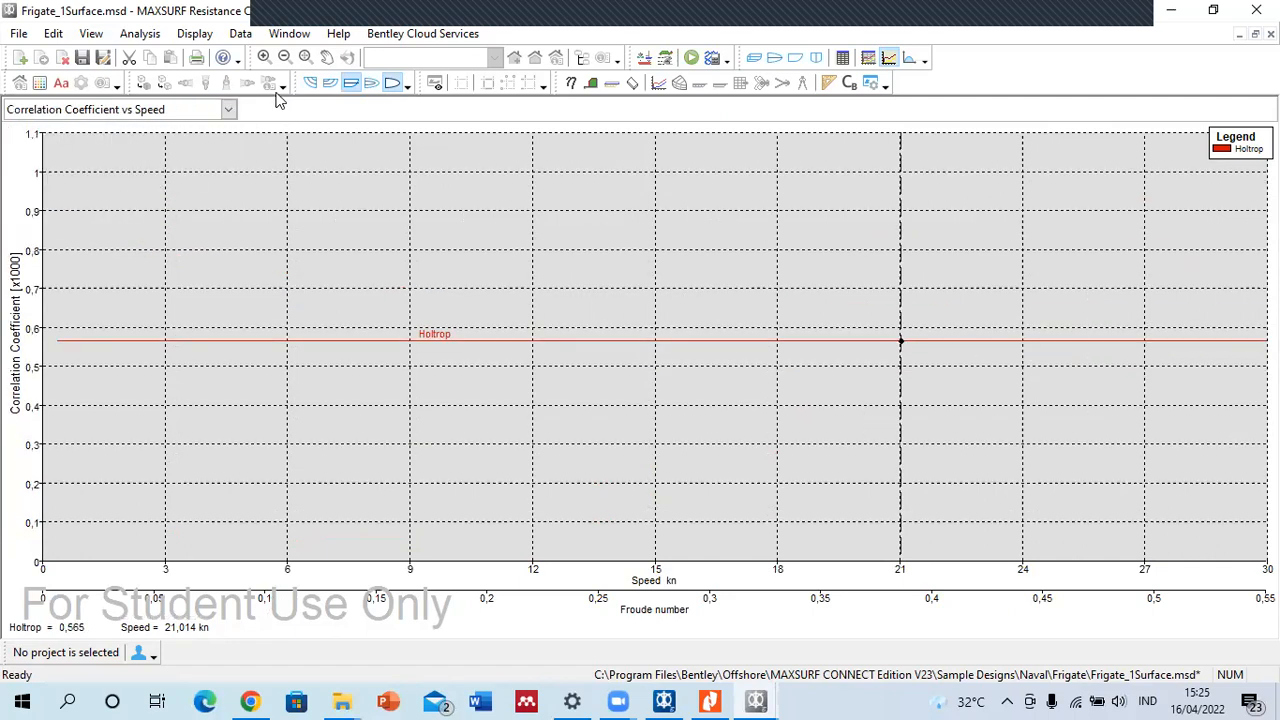
- View the Running trim vs Speed graph, then return the plot to Resistance vs Speed
{"action": "left_click", "coordinate": [228, 109]}
{"action": "left_click", "coordinate": [116, 246]}
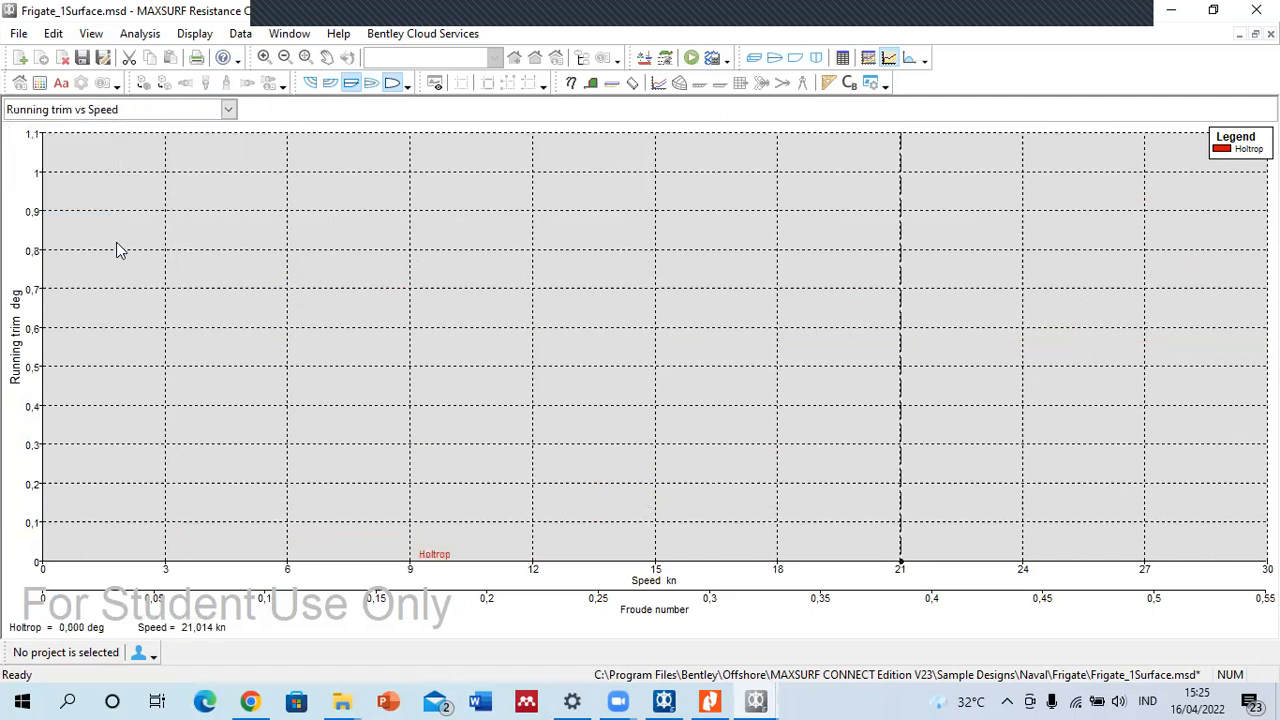
{"action": "left_click", "coordinate": [229, 109]}
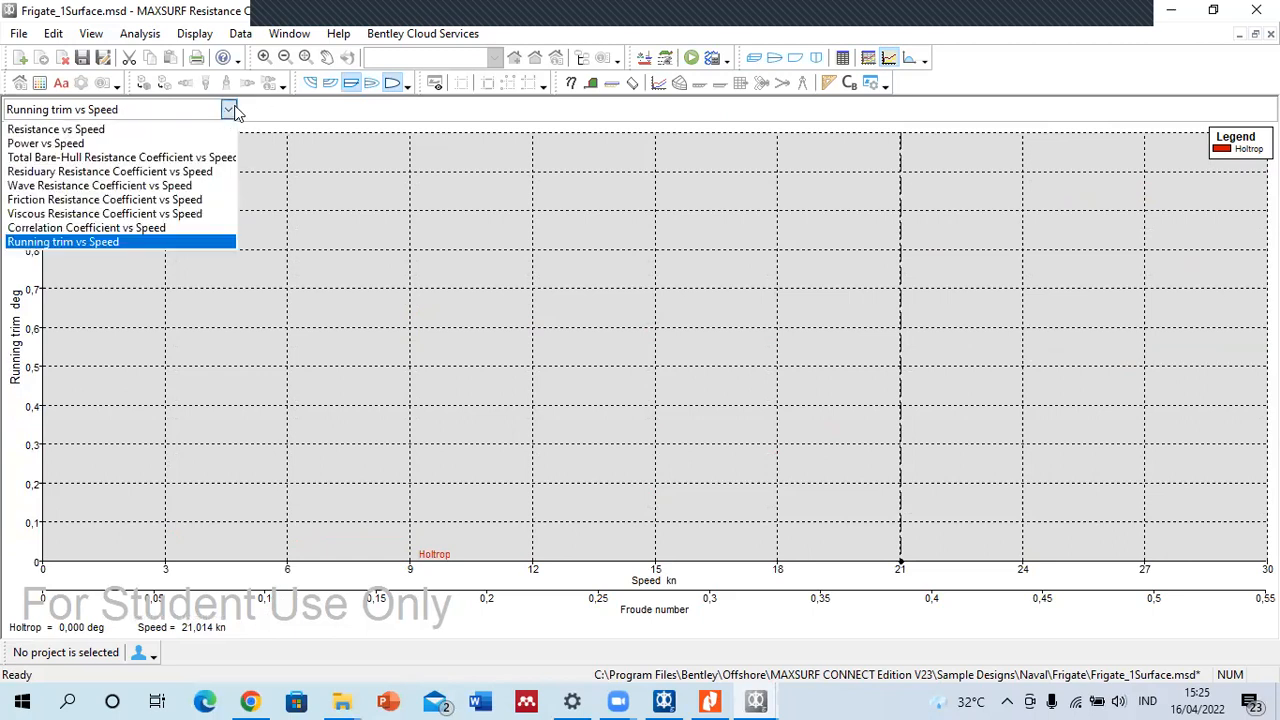
{"action": "left_click", "coordinate": [168, 131]}
- Review the window list and the available graph types, leaving the graph type selection unchanged
{"action": "left_click", "coordinate": [287, 34]}
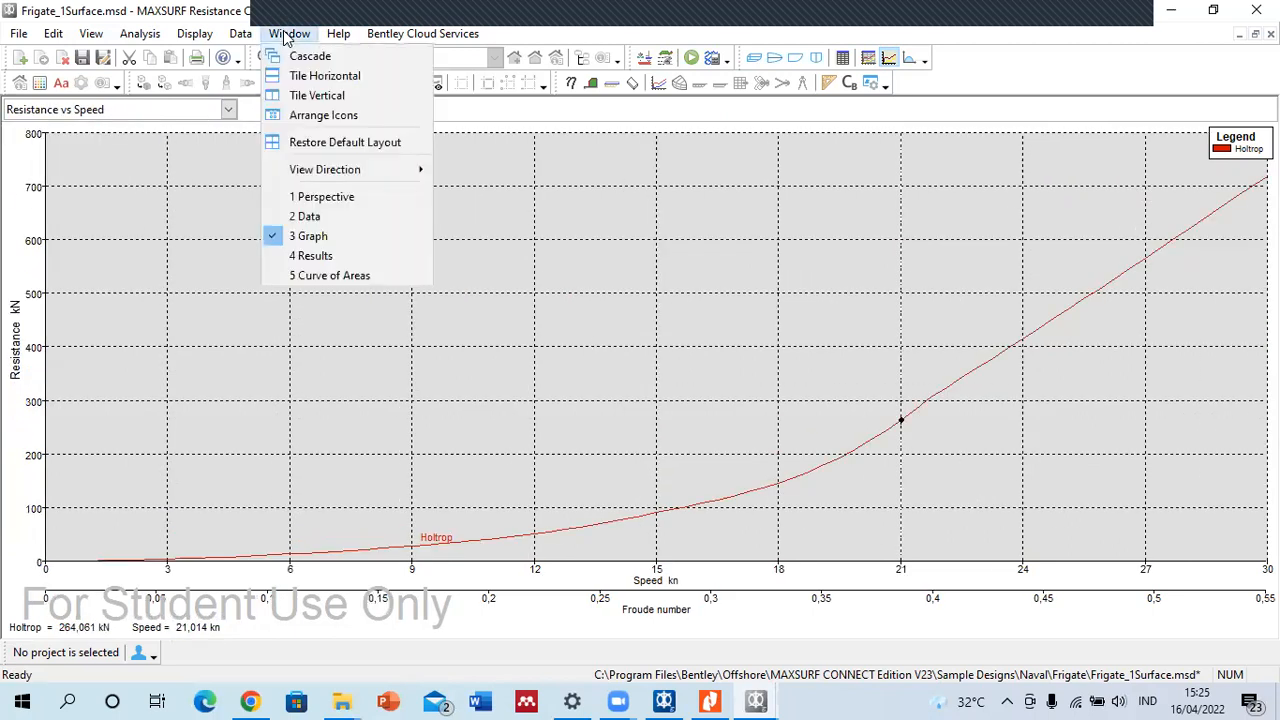
{"action": "mouse_move", "coordinate": [185, 42]}
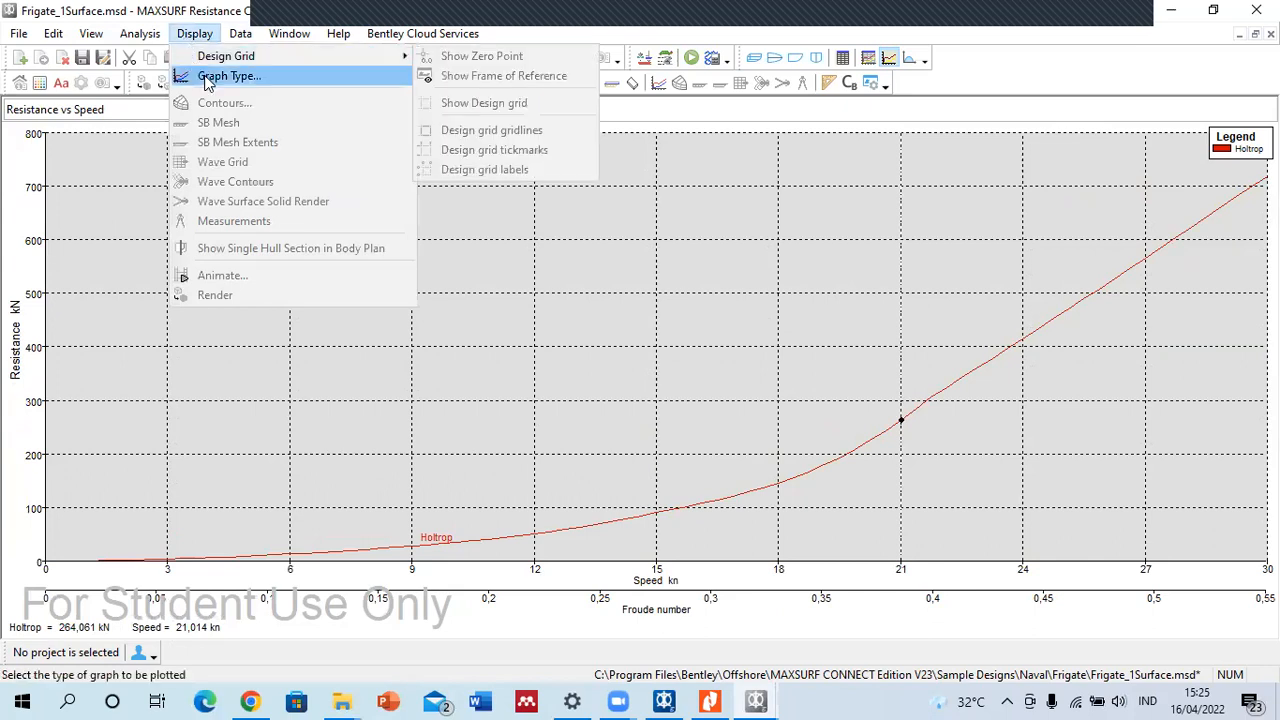
{"action": "left_click", "coordinate": [208, 78]}
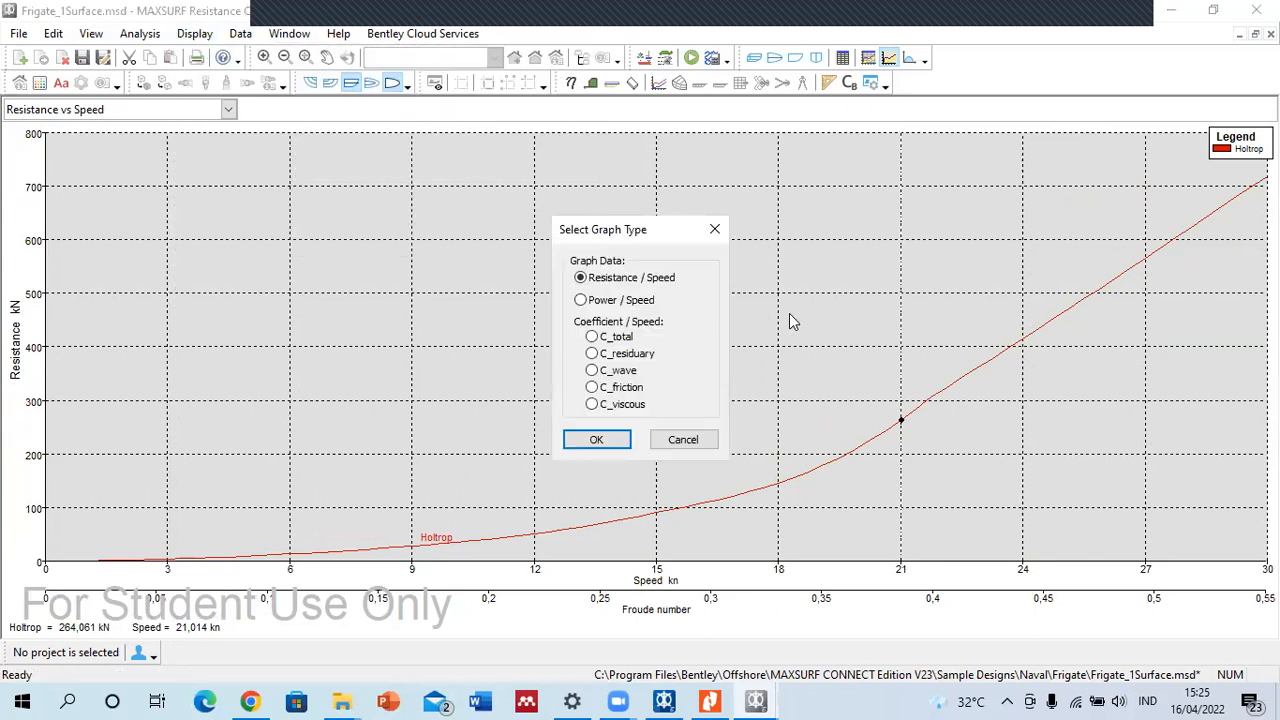
{"action": "left_click", "coordinate": [714, 229]}
{"action": "left_click", "coordinate": [197, 35]}
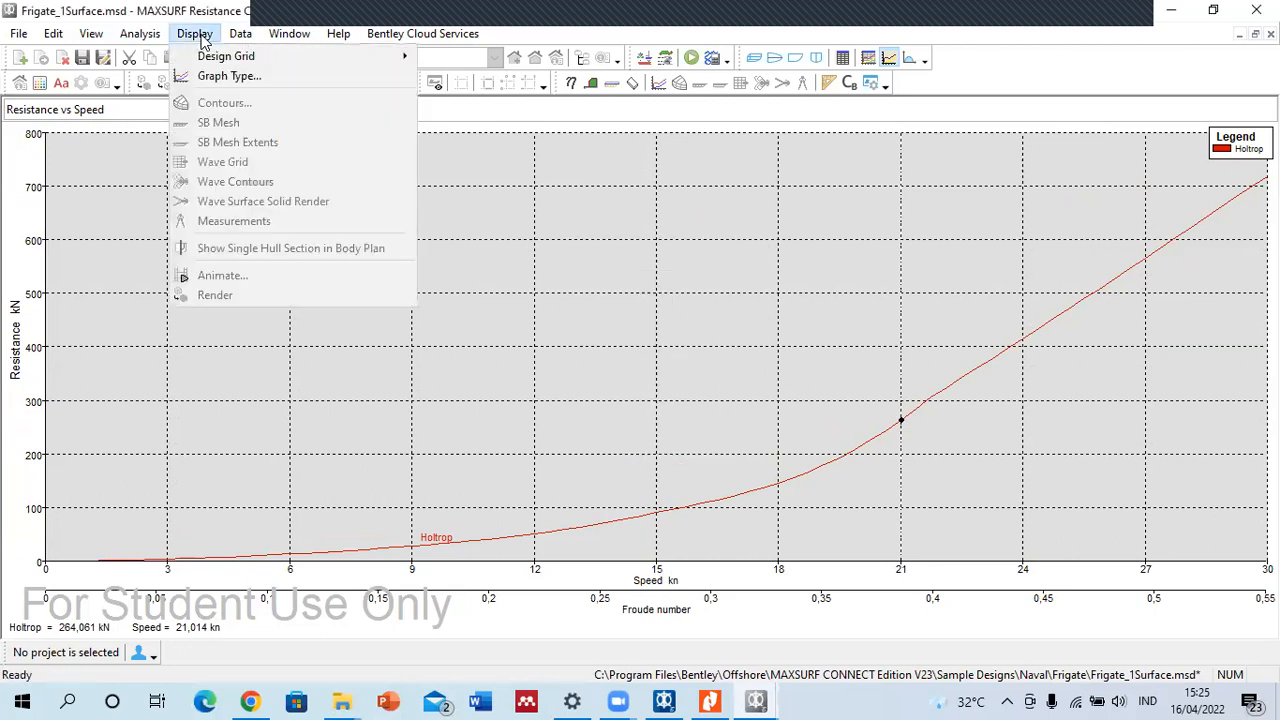
- Return to the results table and add the Compton, Fung, van Oortmerssen and Lahtiharju methods to the computation
{"action": "left_click", "coordinate": [843, 56]}
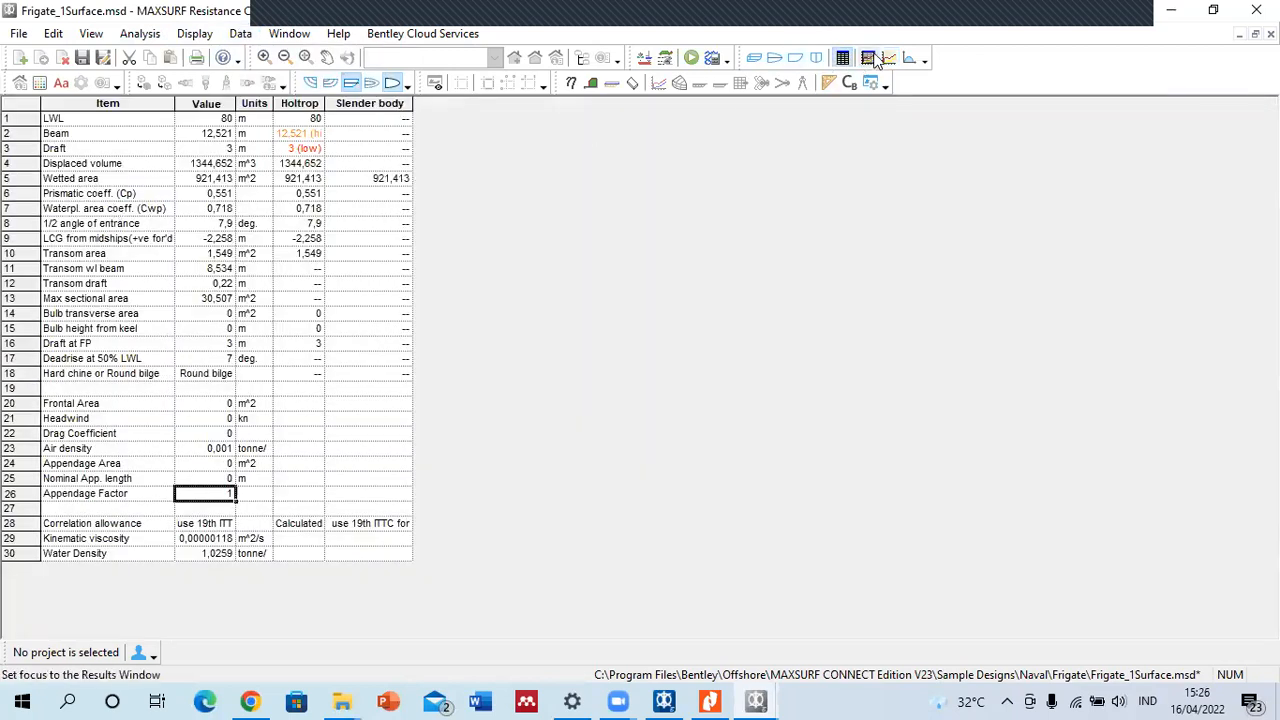
{"action": "left_click", "coordinate": [869, 58]}
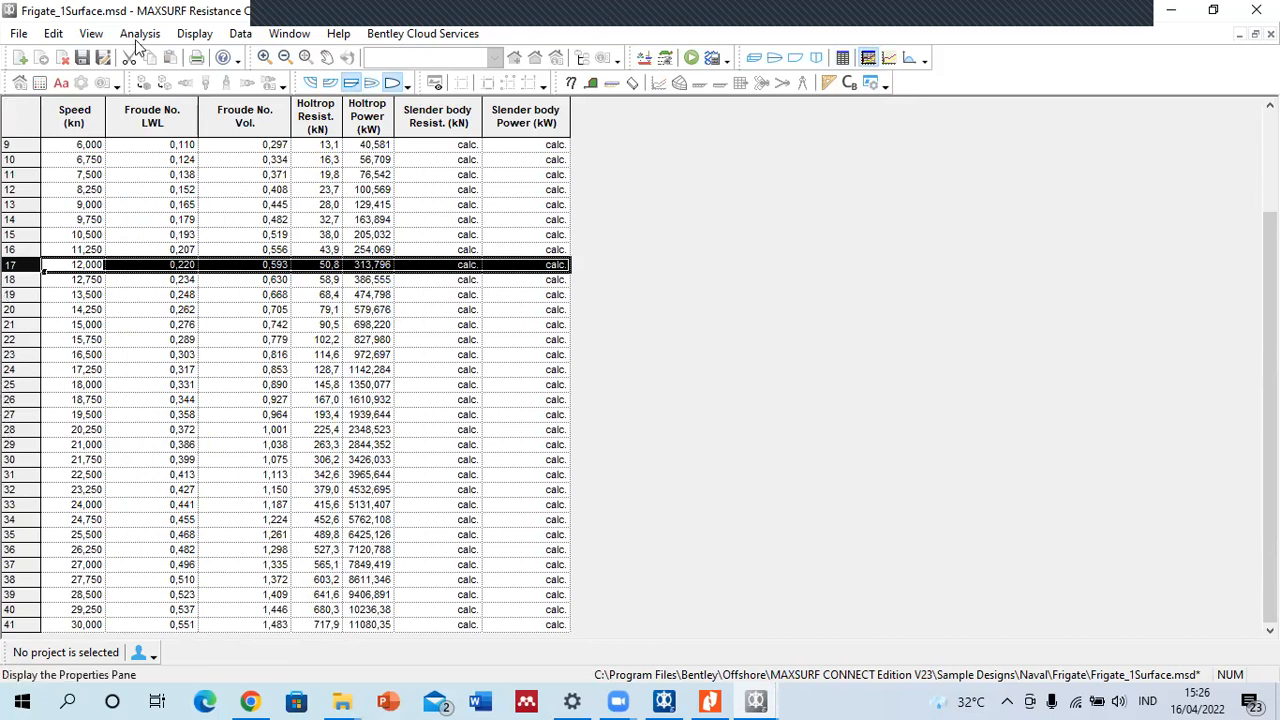
{"action": "left_click", "coordinate": [139, 34]}
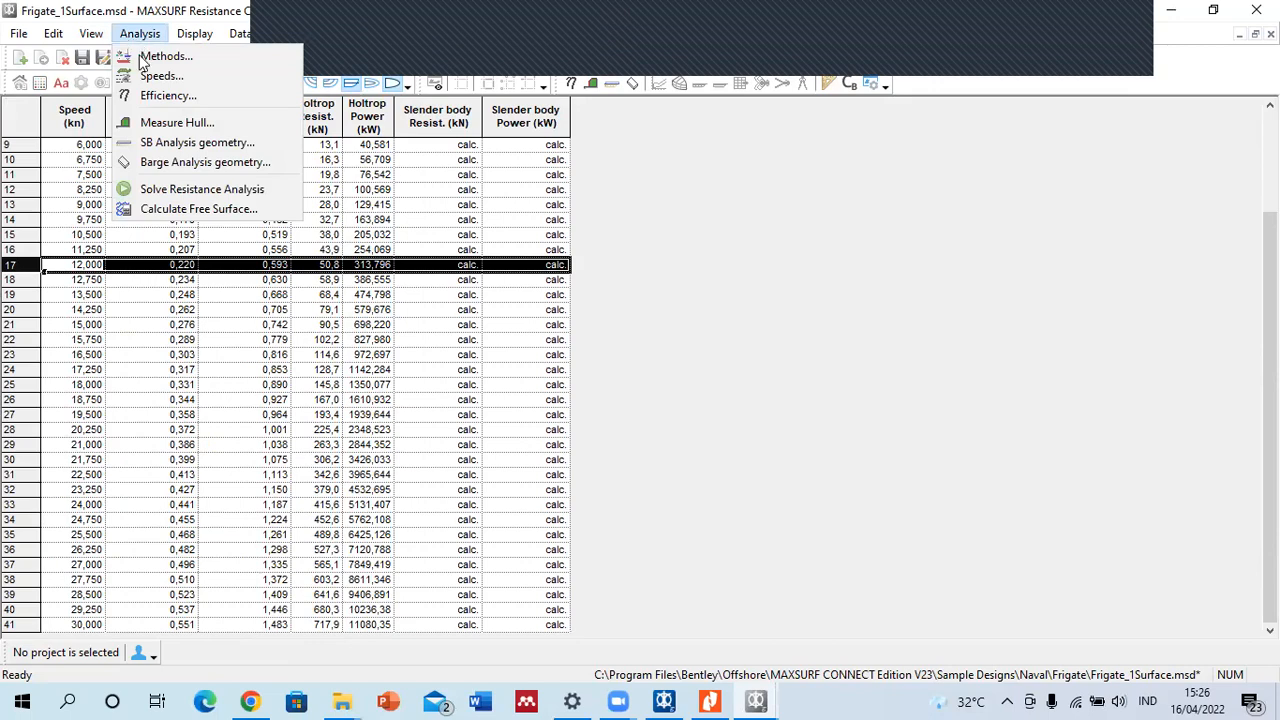
{"action": "left_click", "coordinate": [145, 57]}
{"action": "left_click", "coordinate": [552, 279]}
{"action": "left_click", "coordinate": [552, 296]}
{"action": "left_click", "coordinate": [553, 312]}
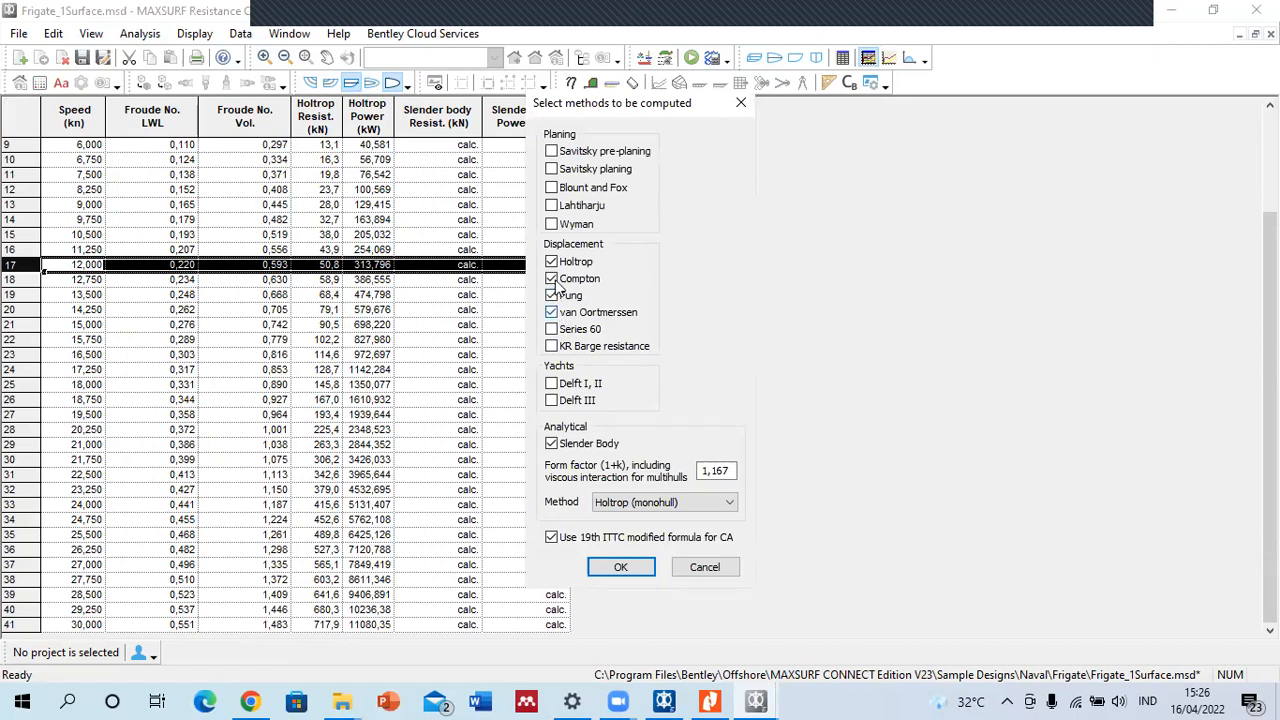
{"action": "left_click", "coordinate": [560, 206]}
{"action": "left_click", "coordinate": [620, 567]}
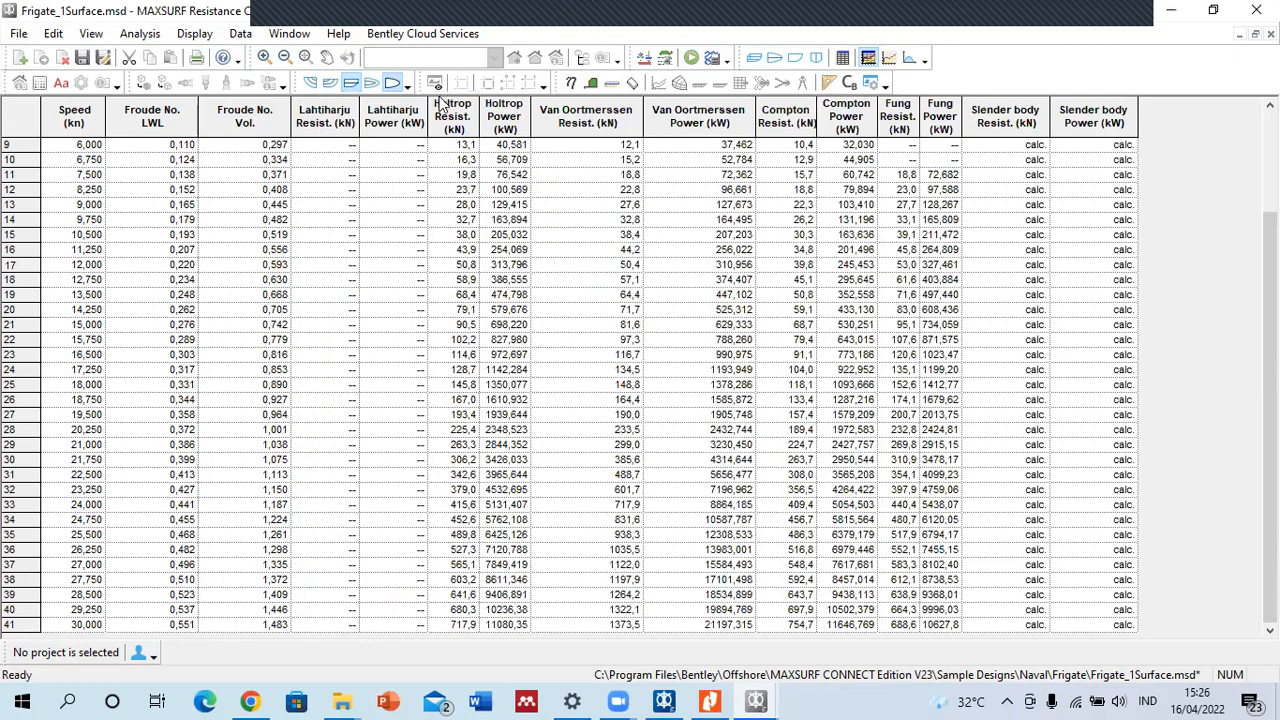
- Compare the resistance and power columns of the computed methods, then view their resistance curves on the graph
{"action": "left_click", "coordinate": [447, 112]}
{"action": "left_click", "coordinate": [600, 122]}
{"action": "left_click", "coordinate": [744, 122]}
{"action": "left_click", "coordinate": [846, 116]}
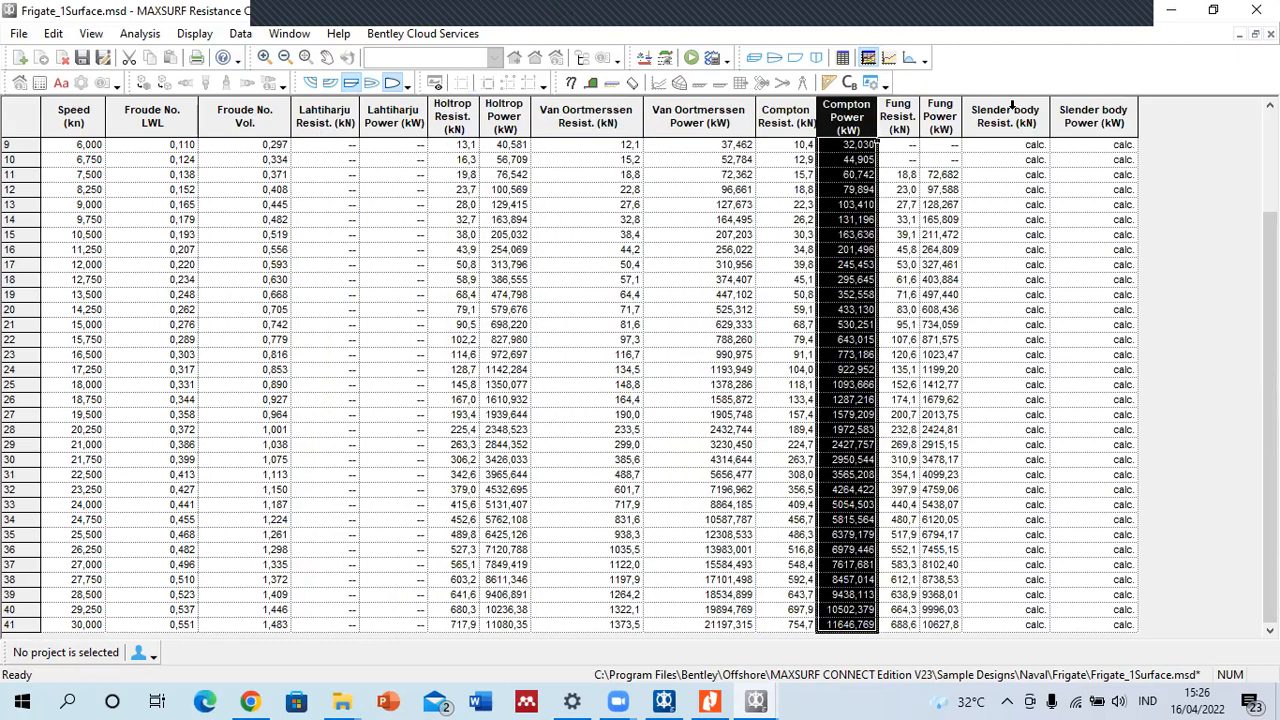
{"action": "left_click", "coordinate": [1010, 112]}
{"action": "left_click", "coordinate": [897, 60]}
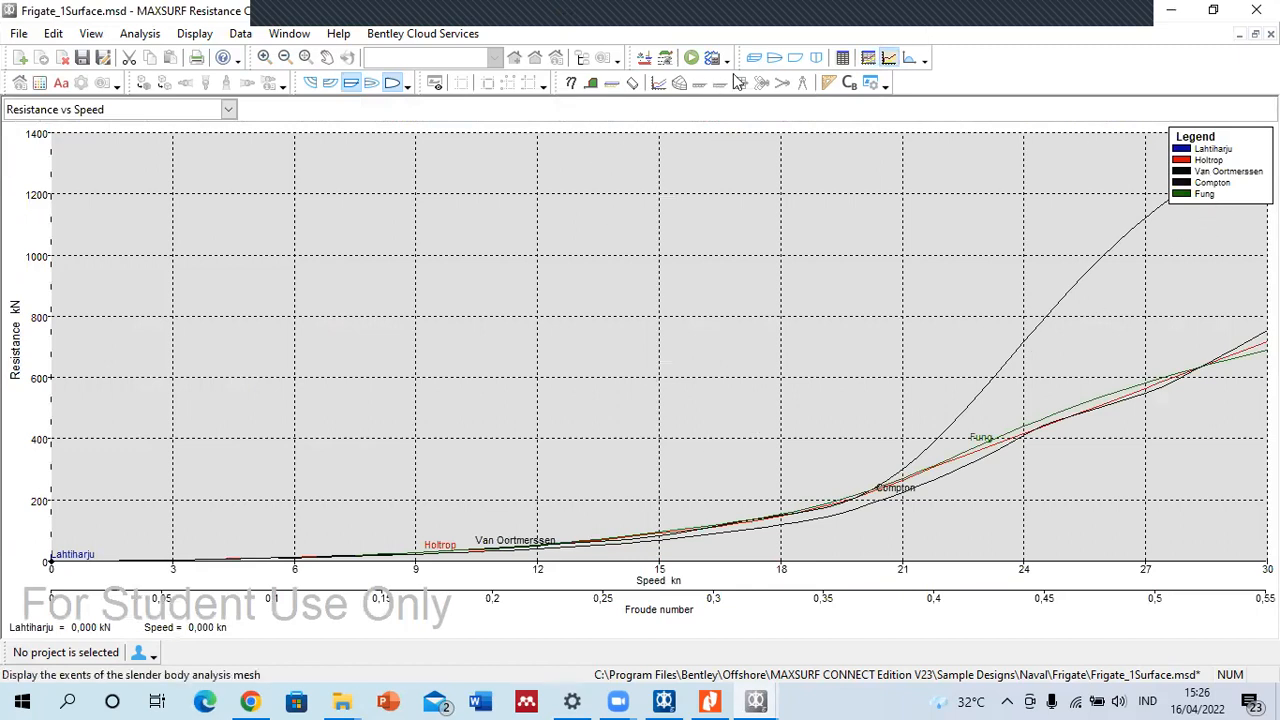
- Check the graph colours assigned to the Lahtiharju and Holtrop methods and close the colour settings unchanged
{"action": "left_click", "coordinate": [40, 84]}
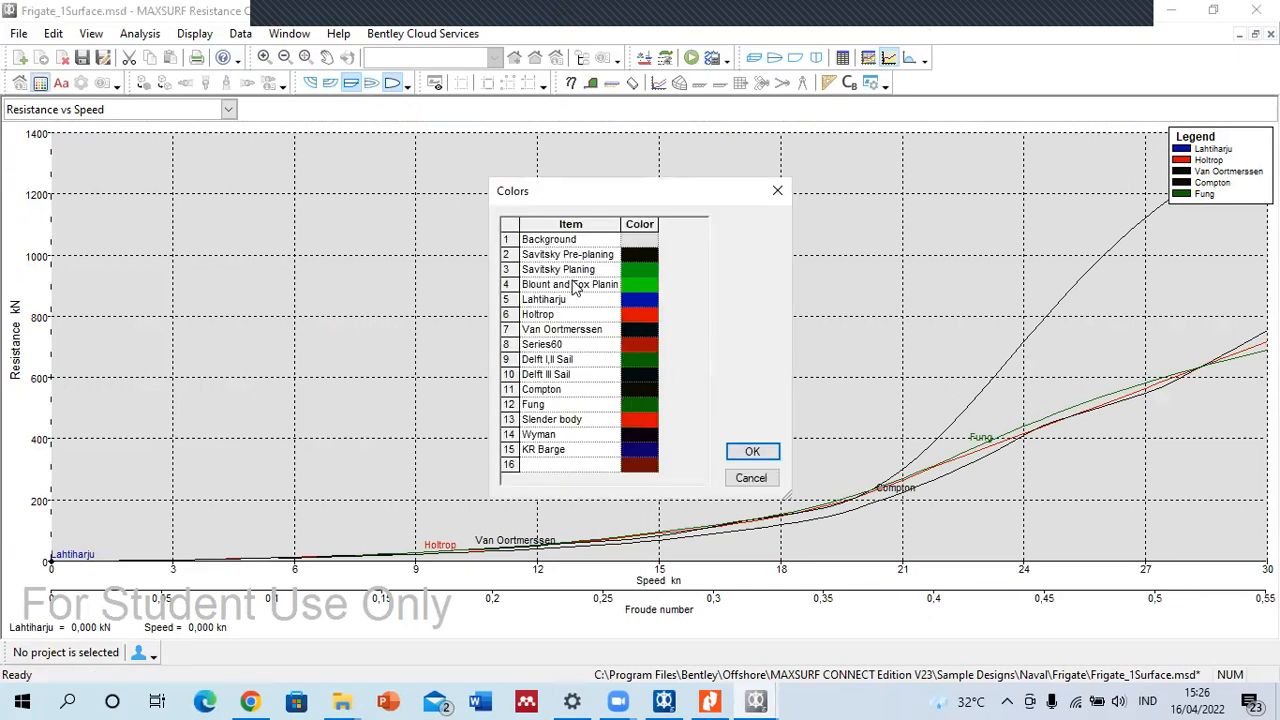
{"action": "left_click", "coordinate": [572, 302]}
{"action": "left_click", "coordinate": [578, 315]}
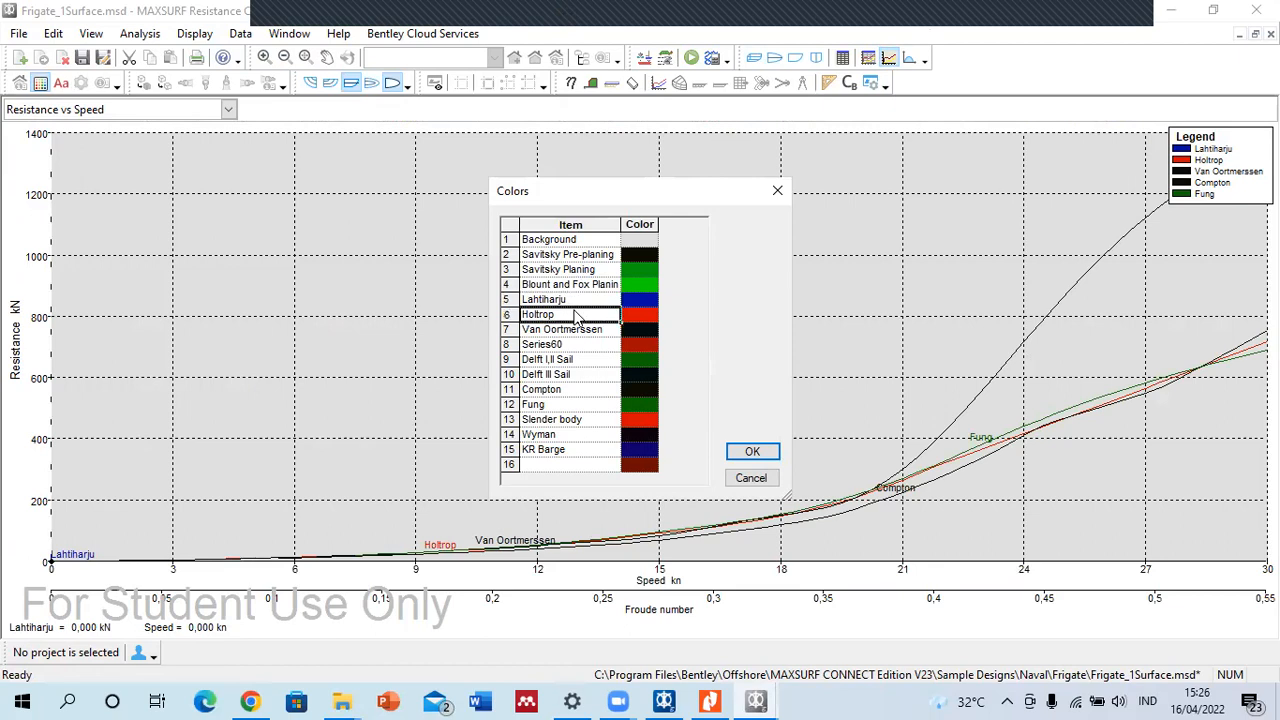
{"action": "left_click", "coordinate": [777, 192]}
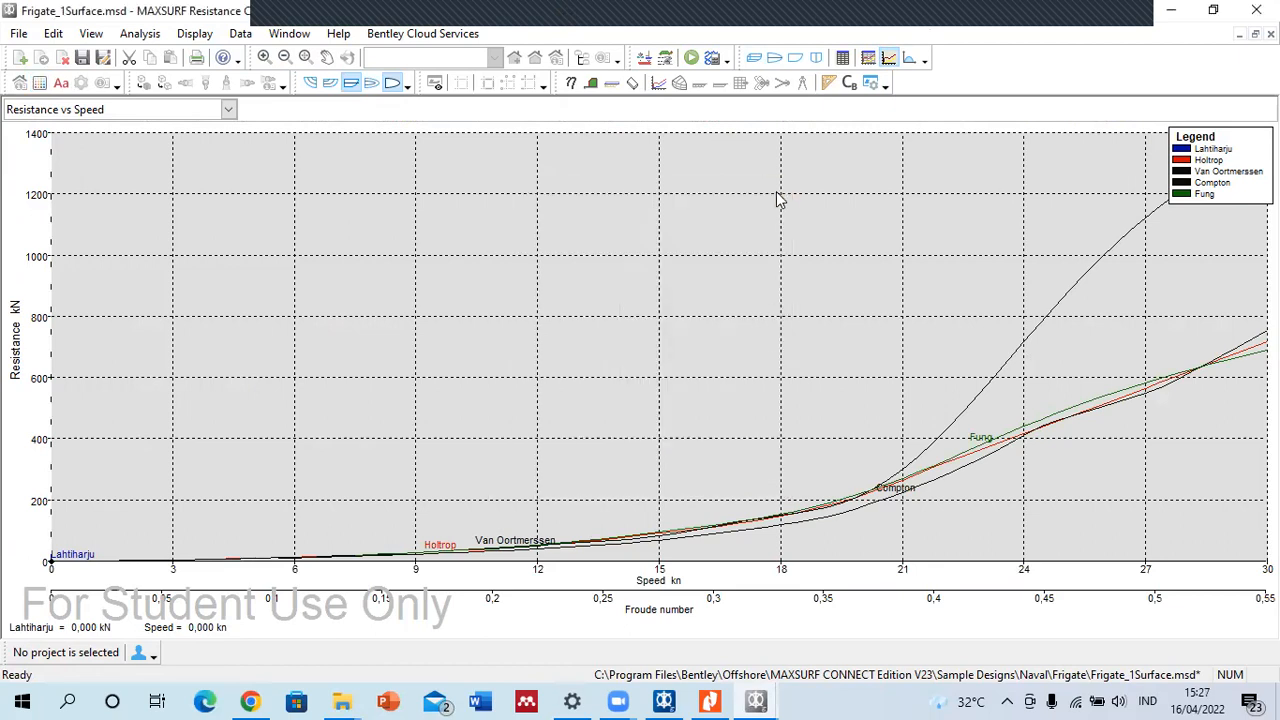
- Show the hull data table and set the draft at FP to 6 m
{"action": "left_click", "coordinate": [843, 59]}
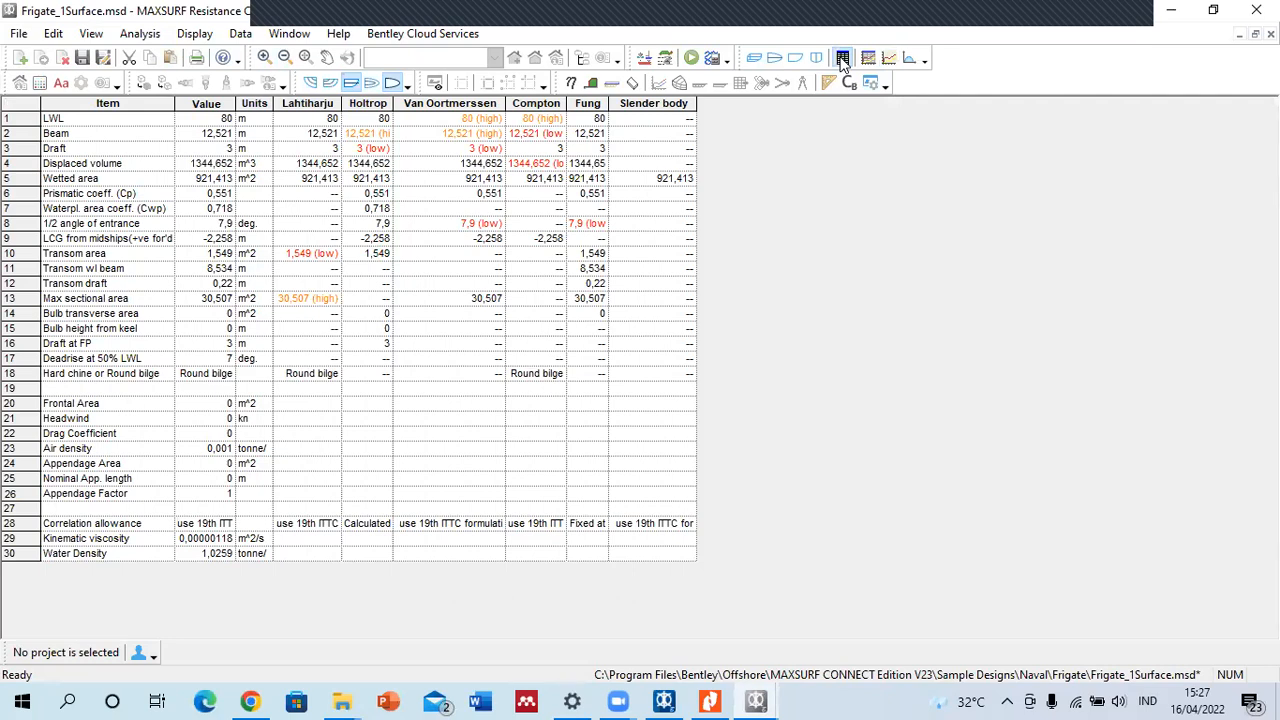
{"action": "double_click", "coordinate": [226, 344]}
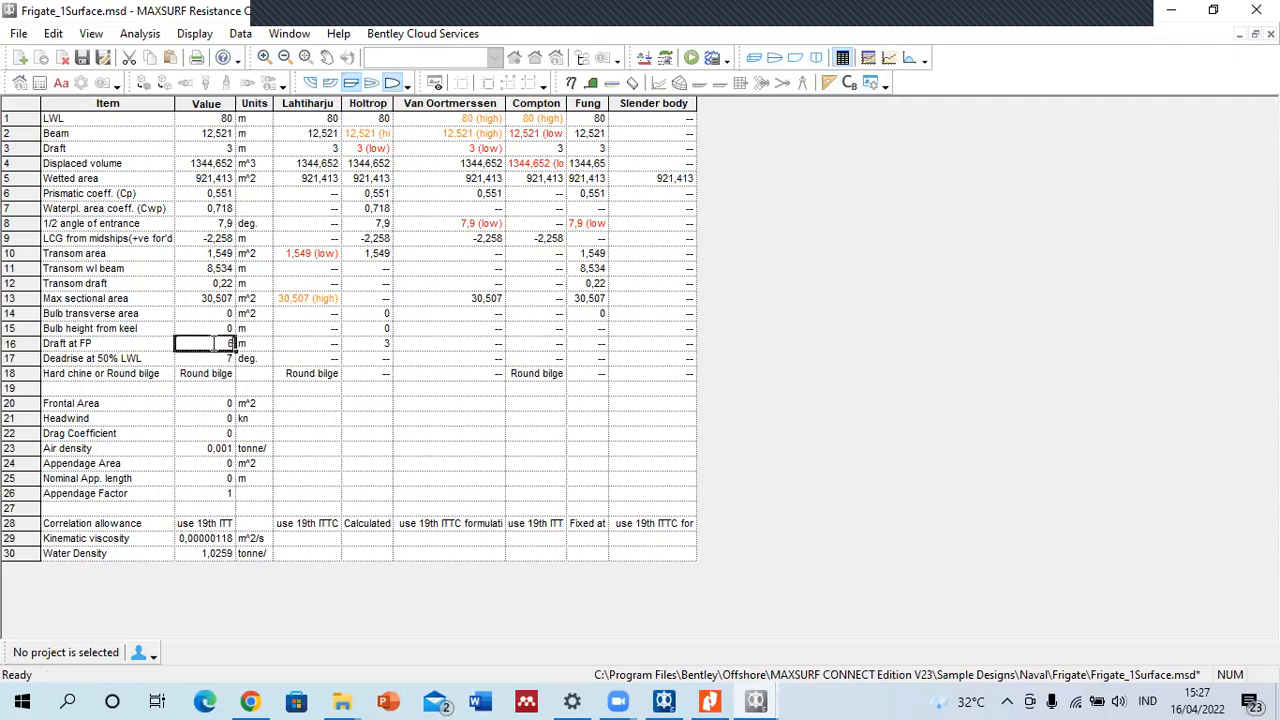
{"action": "key", "text": "Return"}
{"action": "key", "text": "Return"}
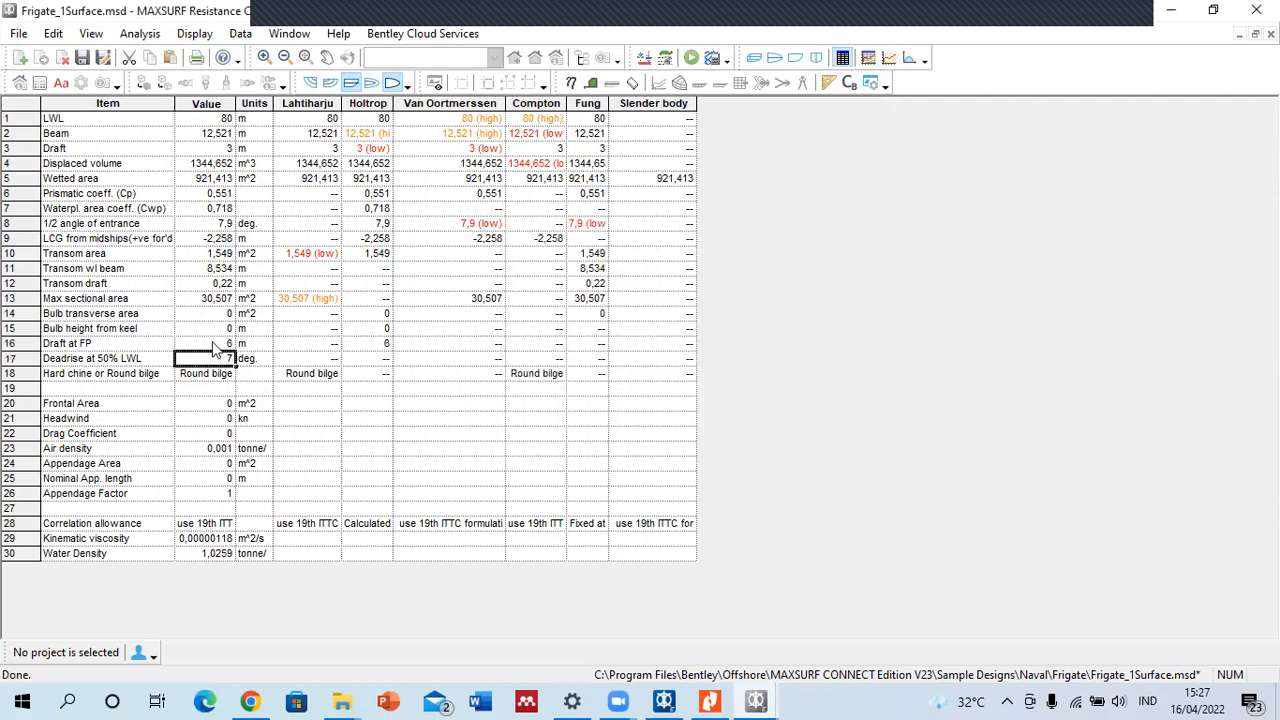
- Set the deadrise at 50% LWL to 6 degrees in the hull data table
{"action": "type", "text": "6"}
{"action": "key", "text": "Return"}
{"action": "key", "text": "Return"}
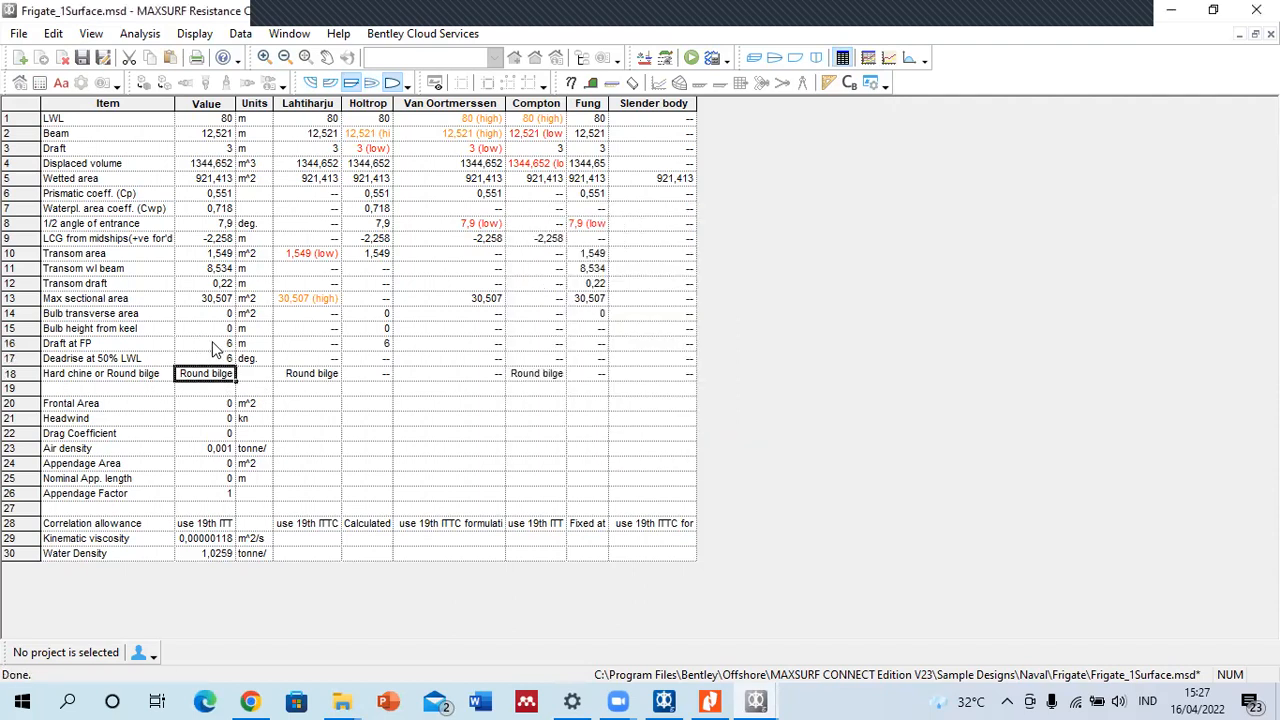
- Try to enter 5 for the hard chine or round bilge item, and select the kinematic viscosity value
{"action": "left_click", "coordinate": [255, 374]}
{"action": "left_click", "coordinate": [214, 377]}
{"action": "type", "text": "5"}
{"action": "key", "text": "Return"}
{"action": "left_click", "coordinate": [752, 451]}
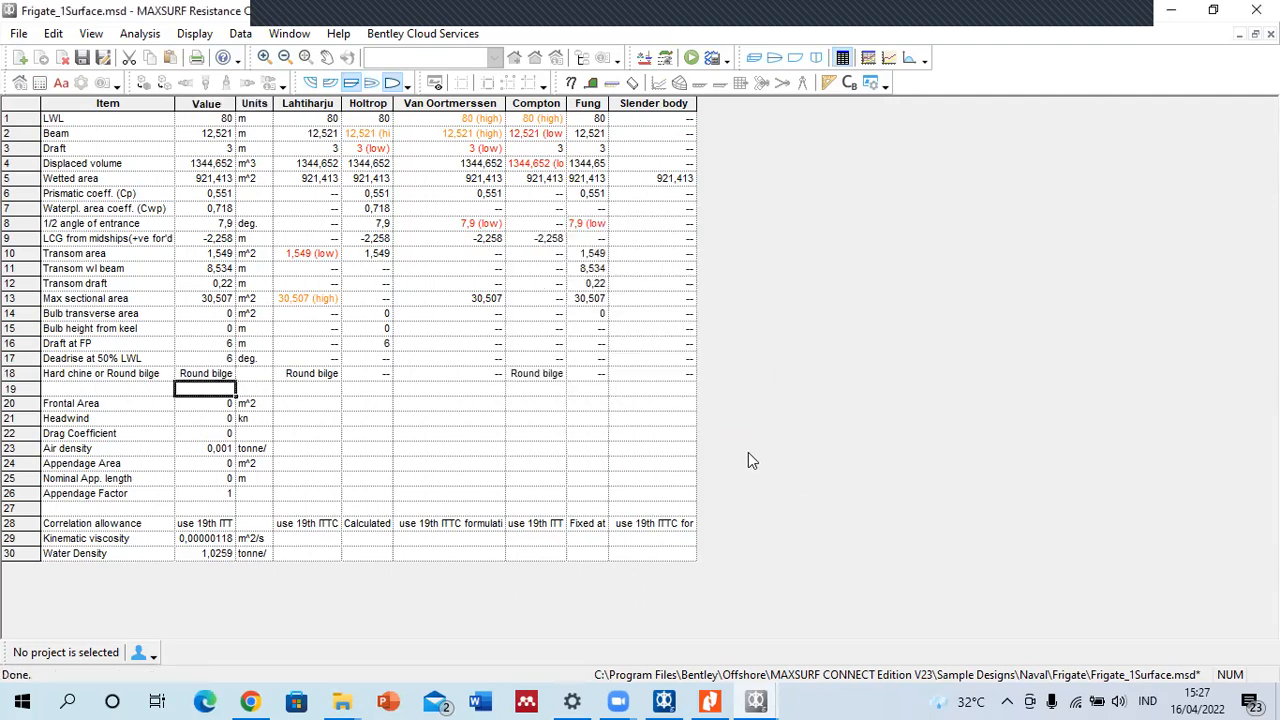
{"action": "key", "text": "Down"}
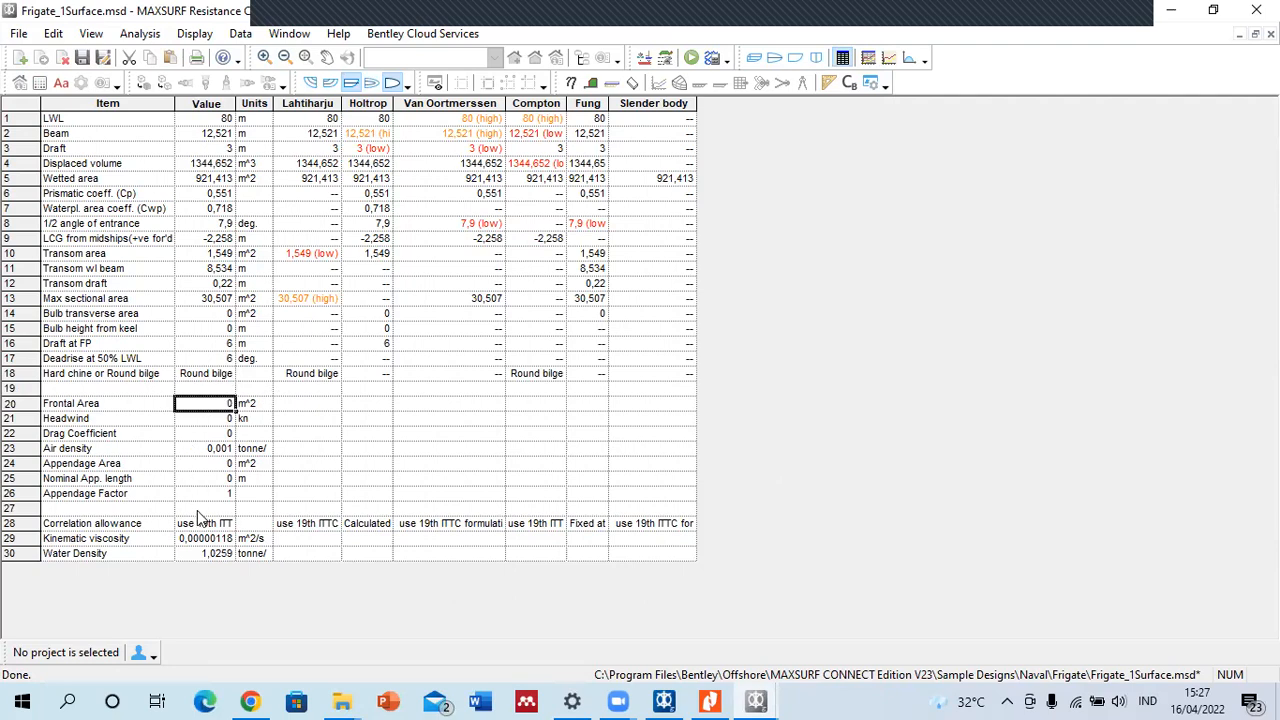
{"action": "left_click", "coordinate": [203, 539]}
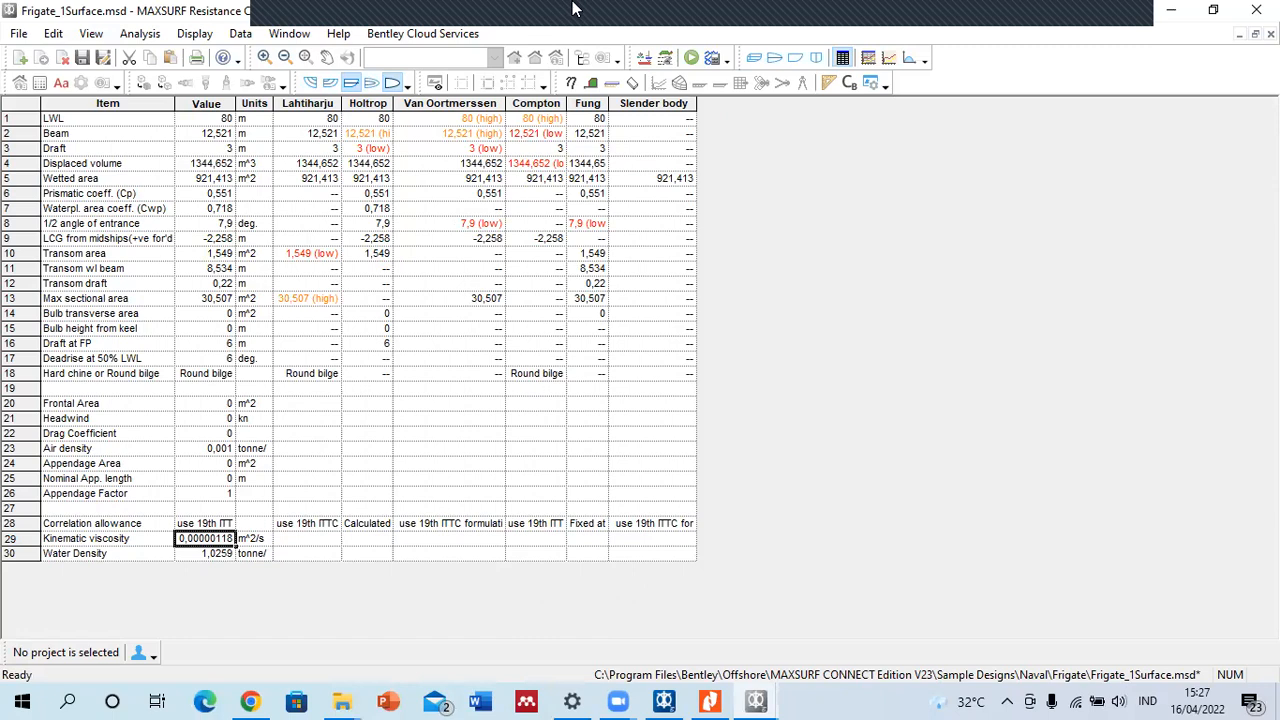
- Examine the bow shape options in the barge analysis geometry, try the last shape and close the dialog without applying it
{"action": "left_click", "coordinate": [195, 34]}
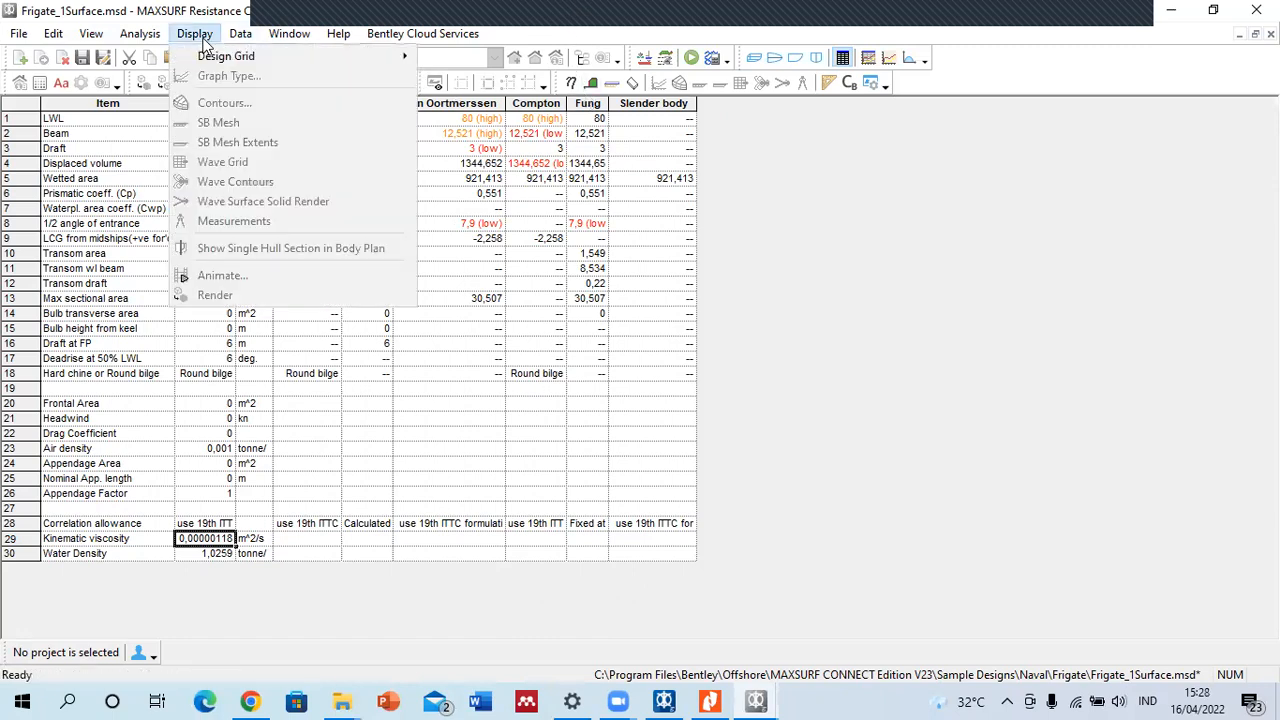
{"action": "mouse_move", "coordinate": [155, 40]}
{"action": "mouse_move", "coordinate": [240, 36]}
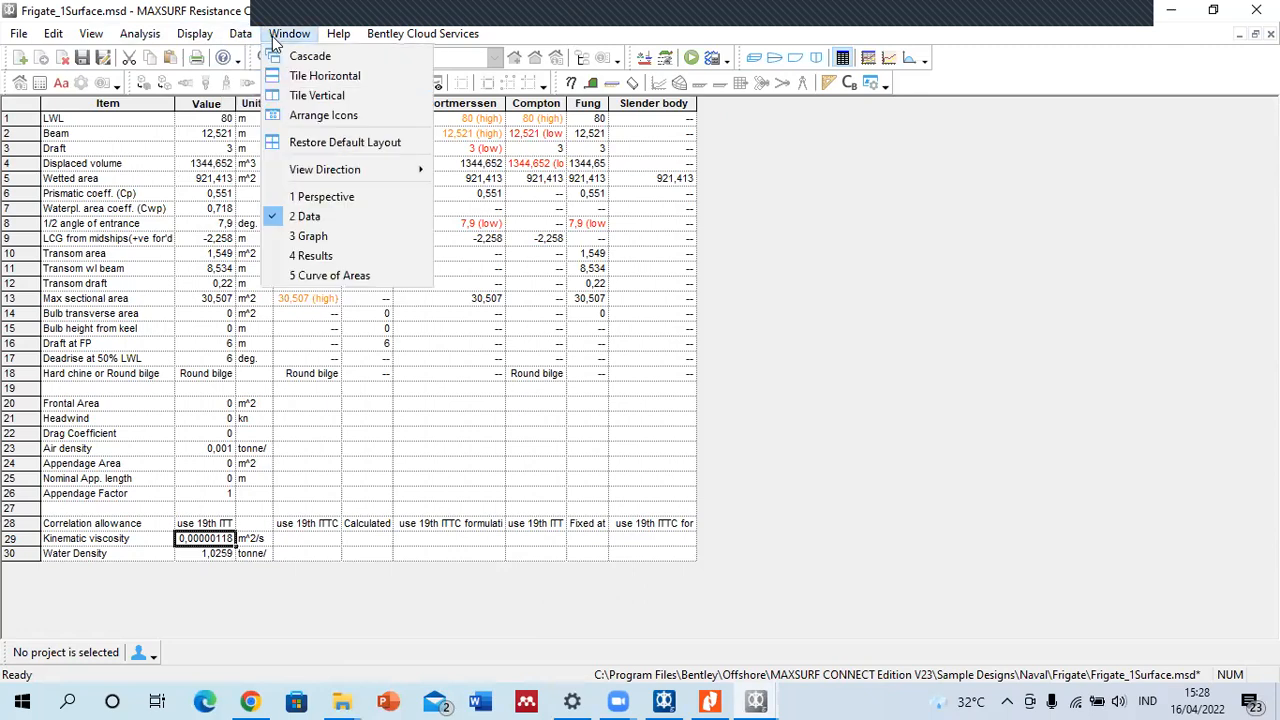
{"action": "mouse_move", "coordinate": [345, 49]}
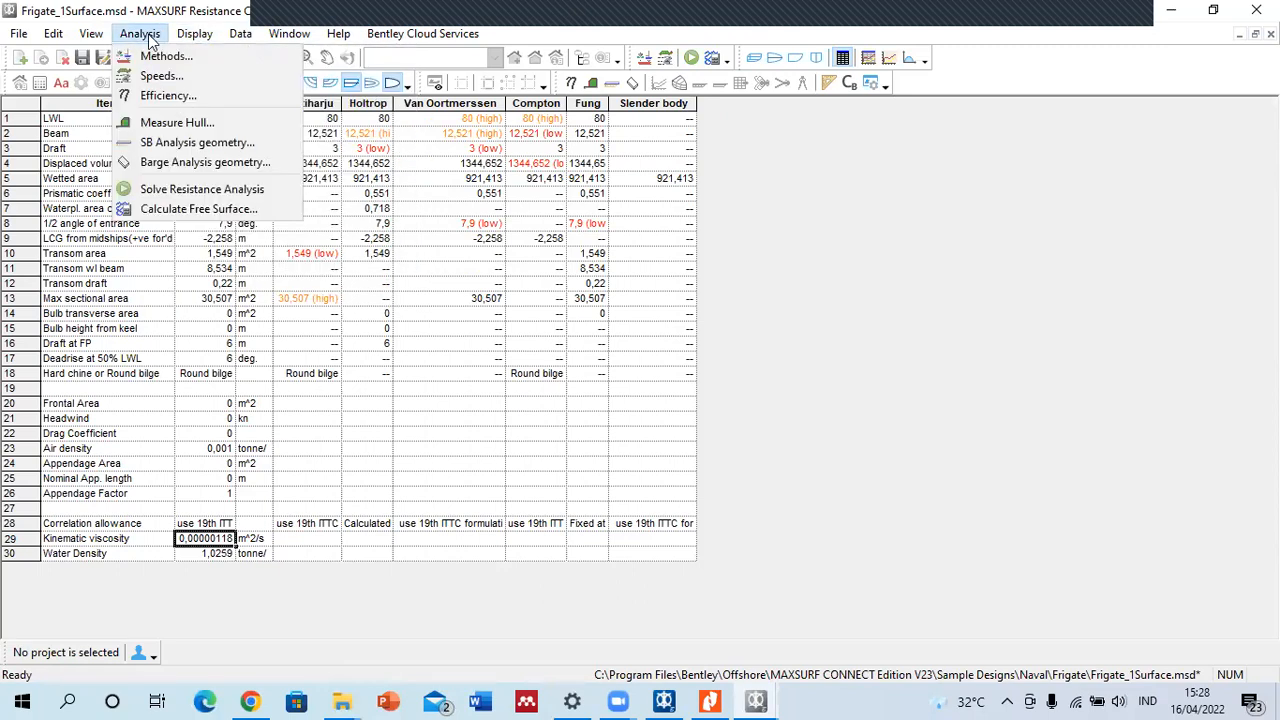
{"action": "left_click", "coordinate": [128, 168]}
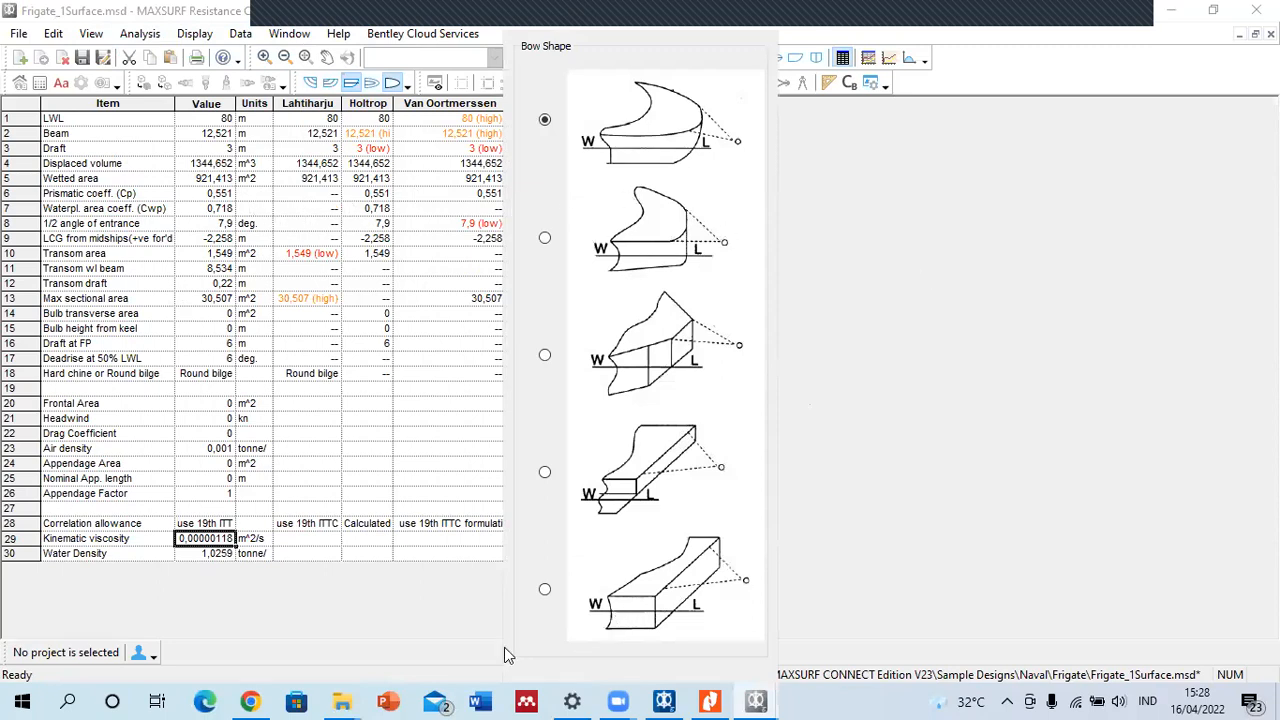
{"action": "left_click", "coordinate": [544, 589]}
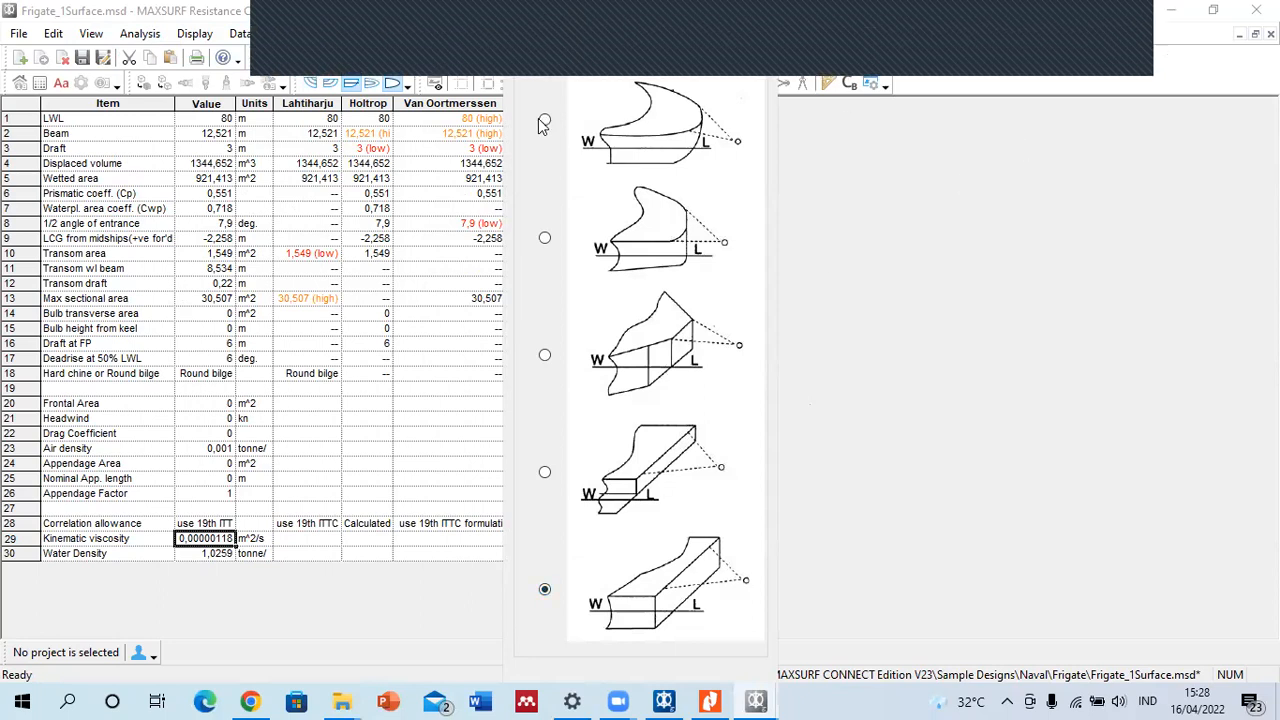
{"action": "left_click_drag", "start_coordinate": [531, 12], "coordinate": [128, 12]}
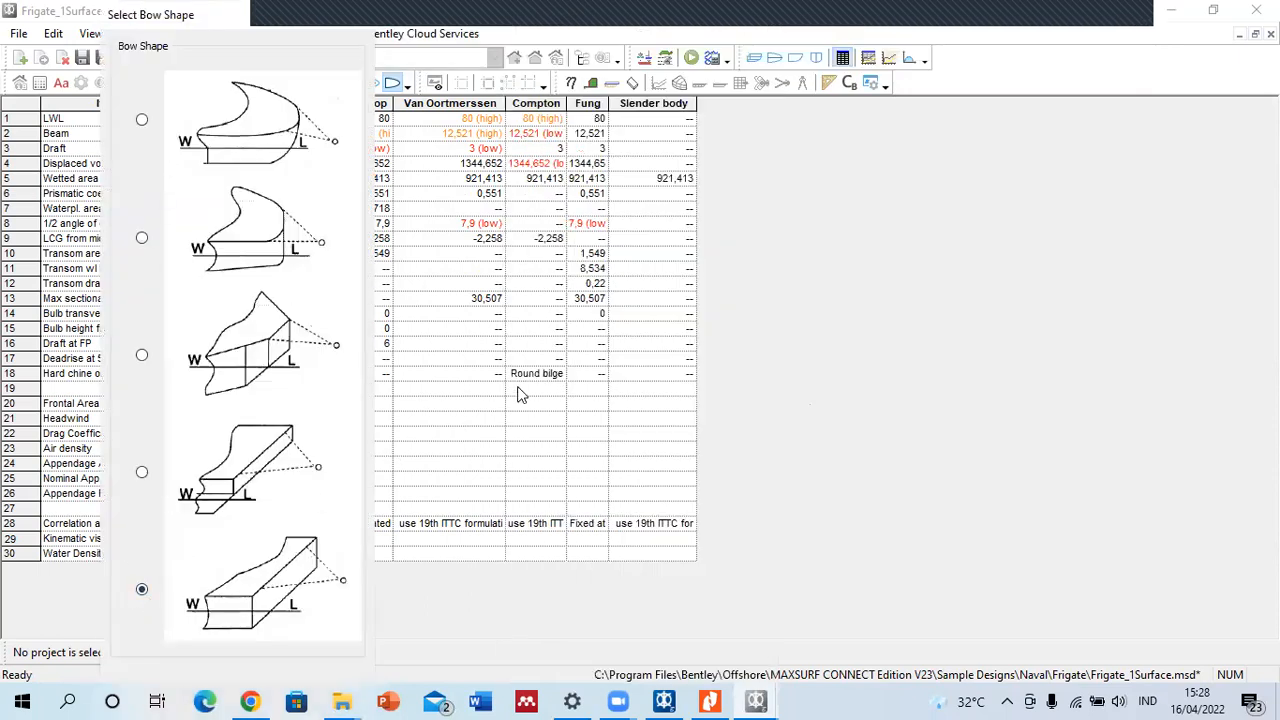
{"action": "left_click", "coordinate": [365, 15]}
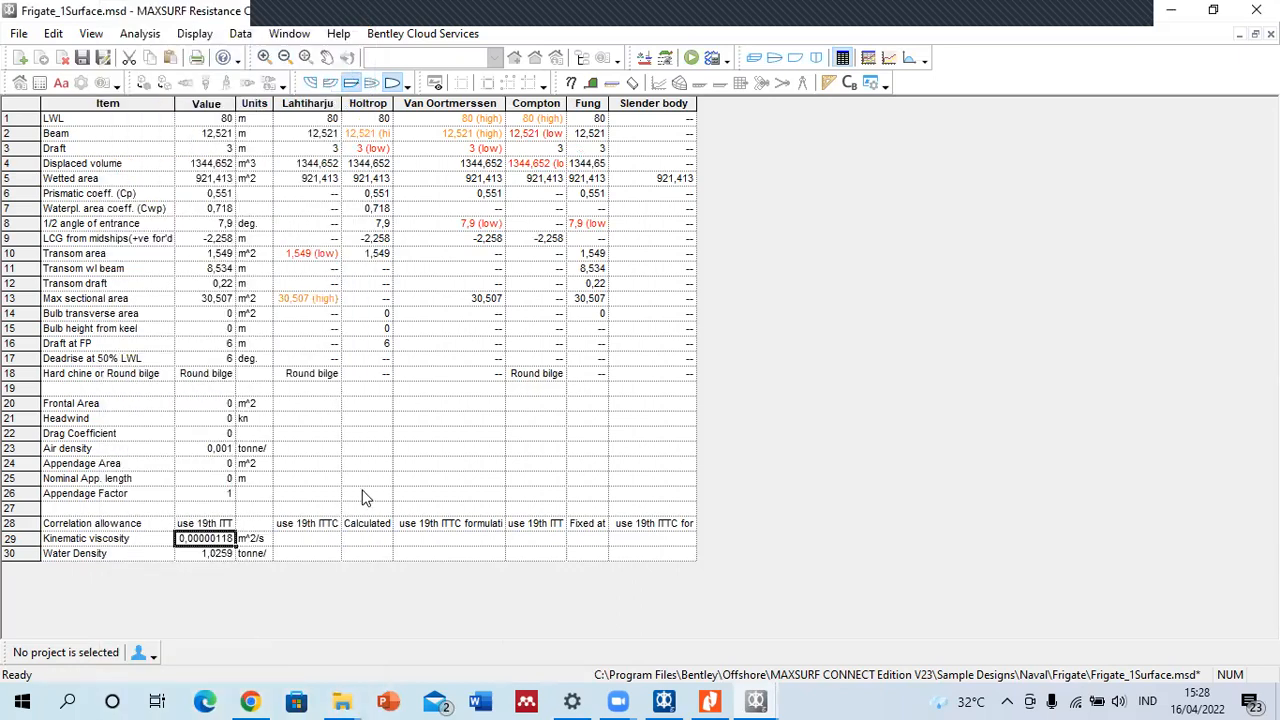